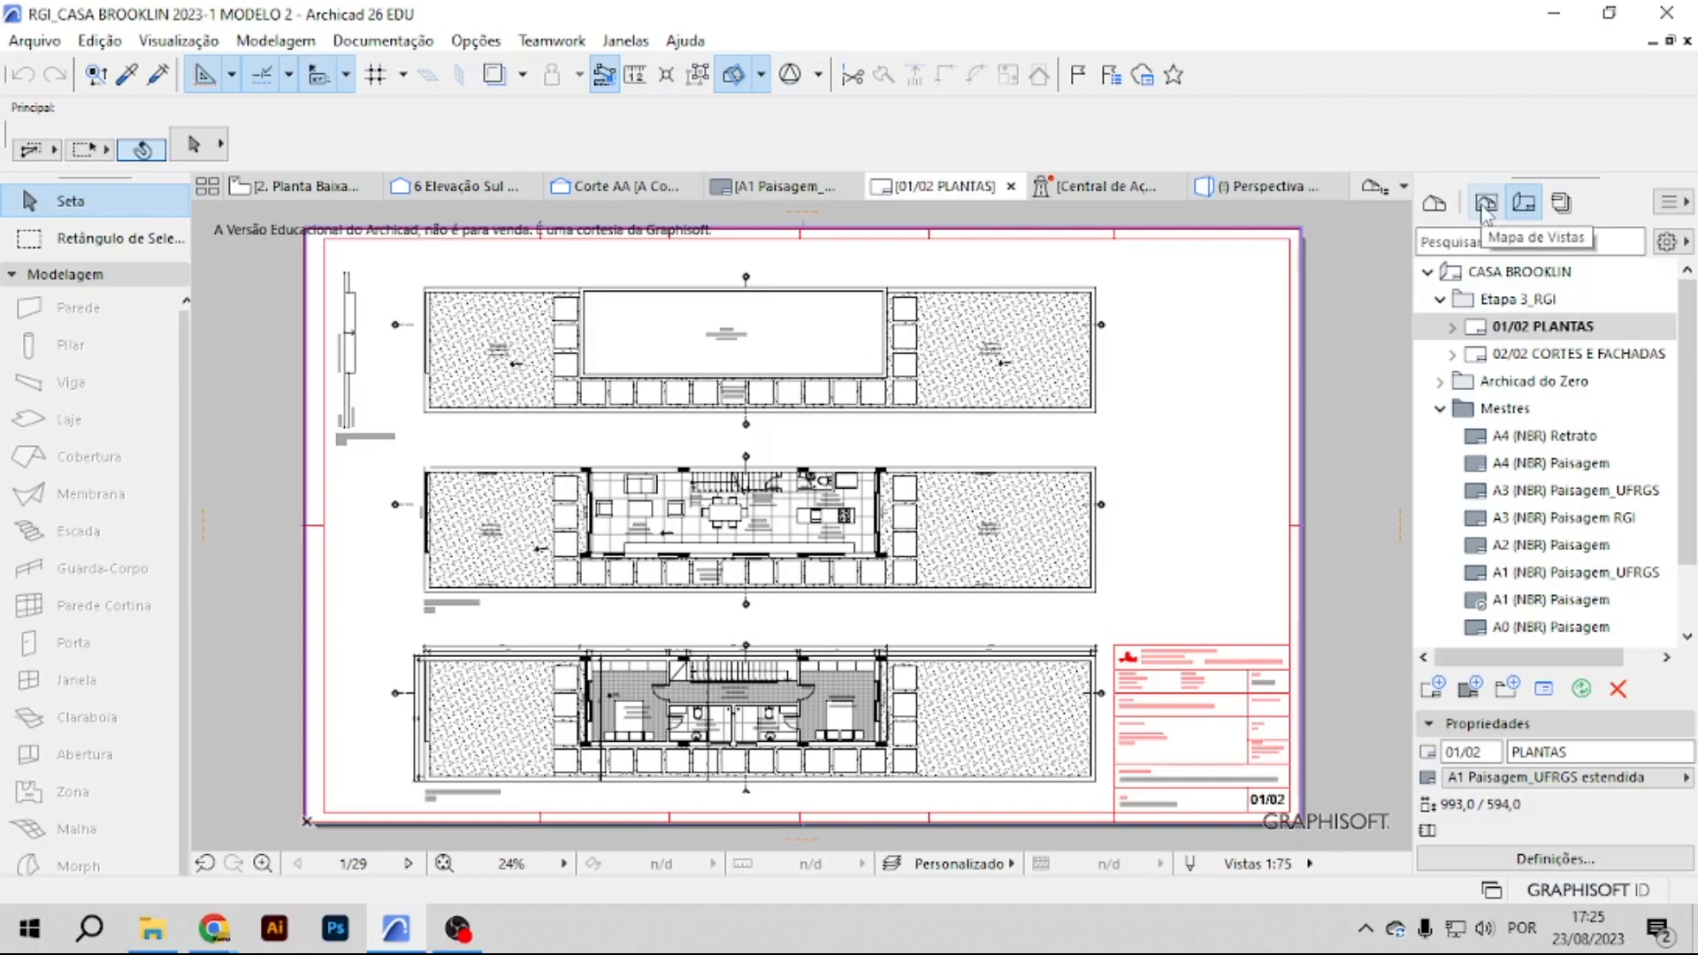
Switch to the browser and examine the Casa Brooklin reference drawings, from the first-floor plan to the section.
{"action": "left_click", "coordinate": [371, 805]}
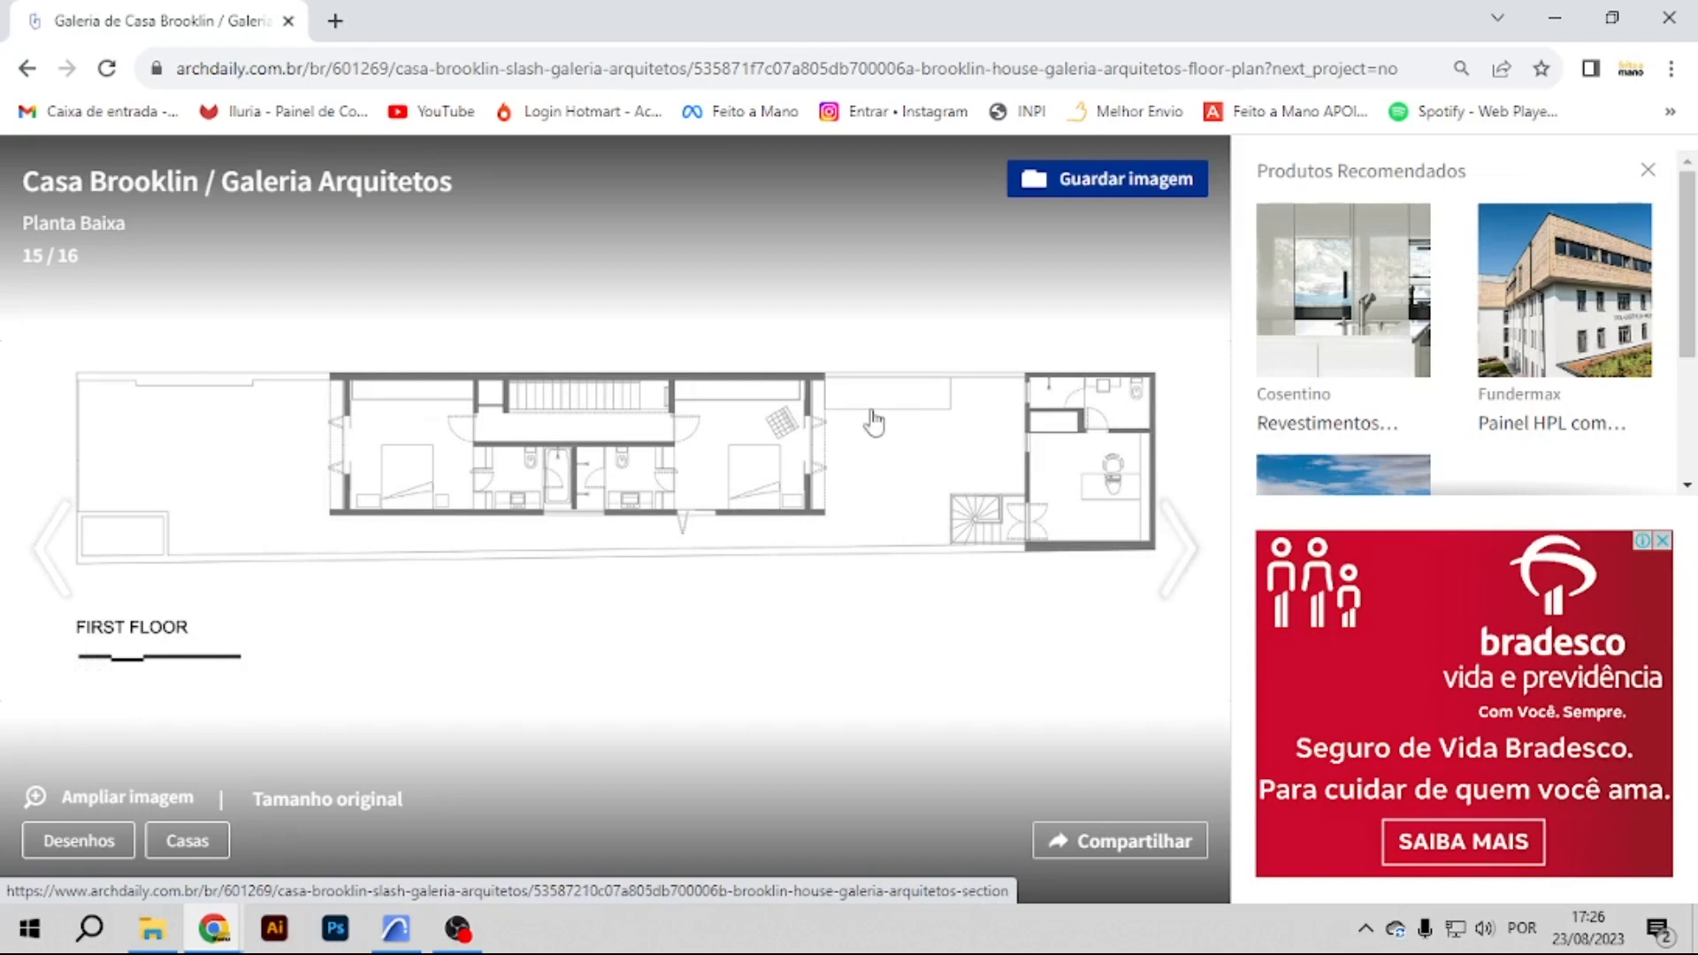
{"action": "left_click", "coordinate": [1184, 552]}
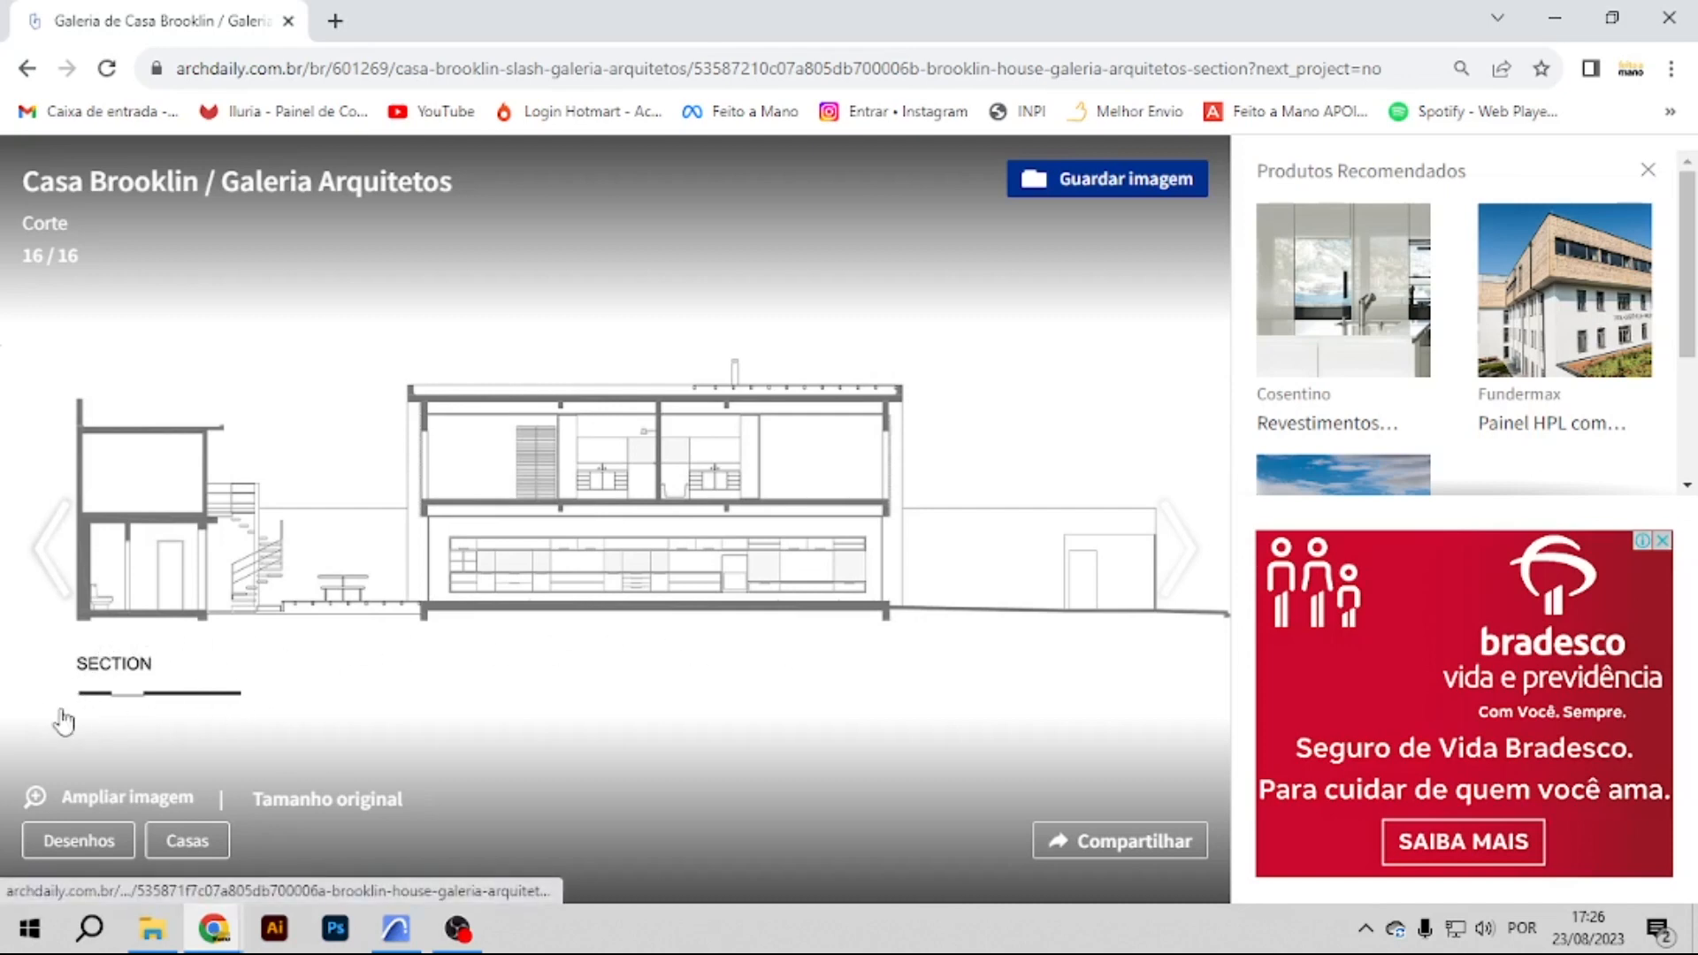
{"action": "mouse_move", "coordinate": [949, 637]}
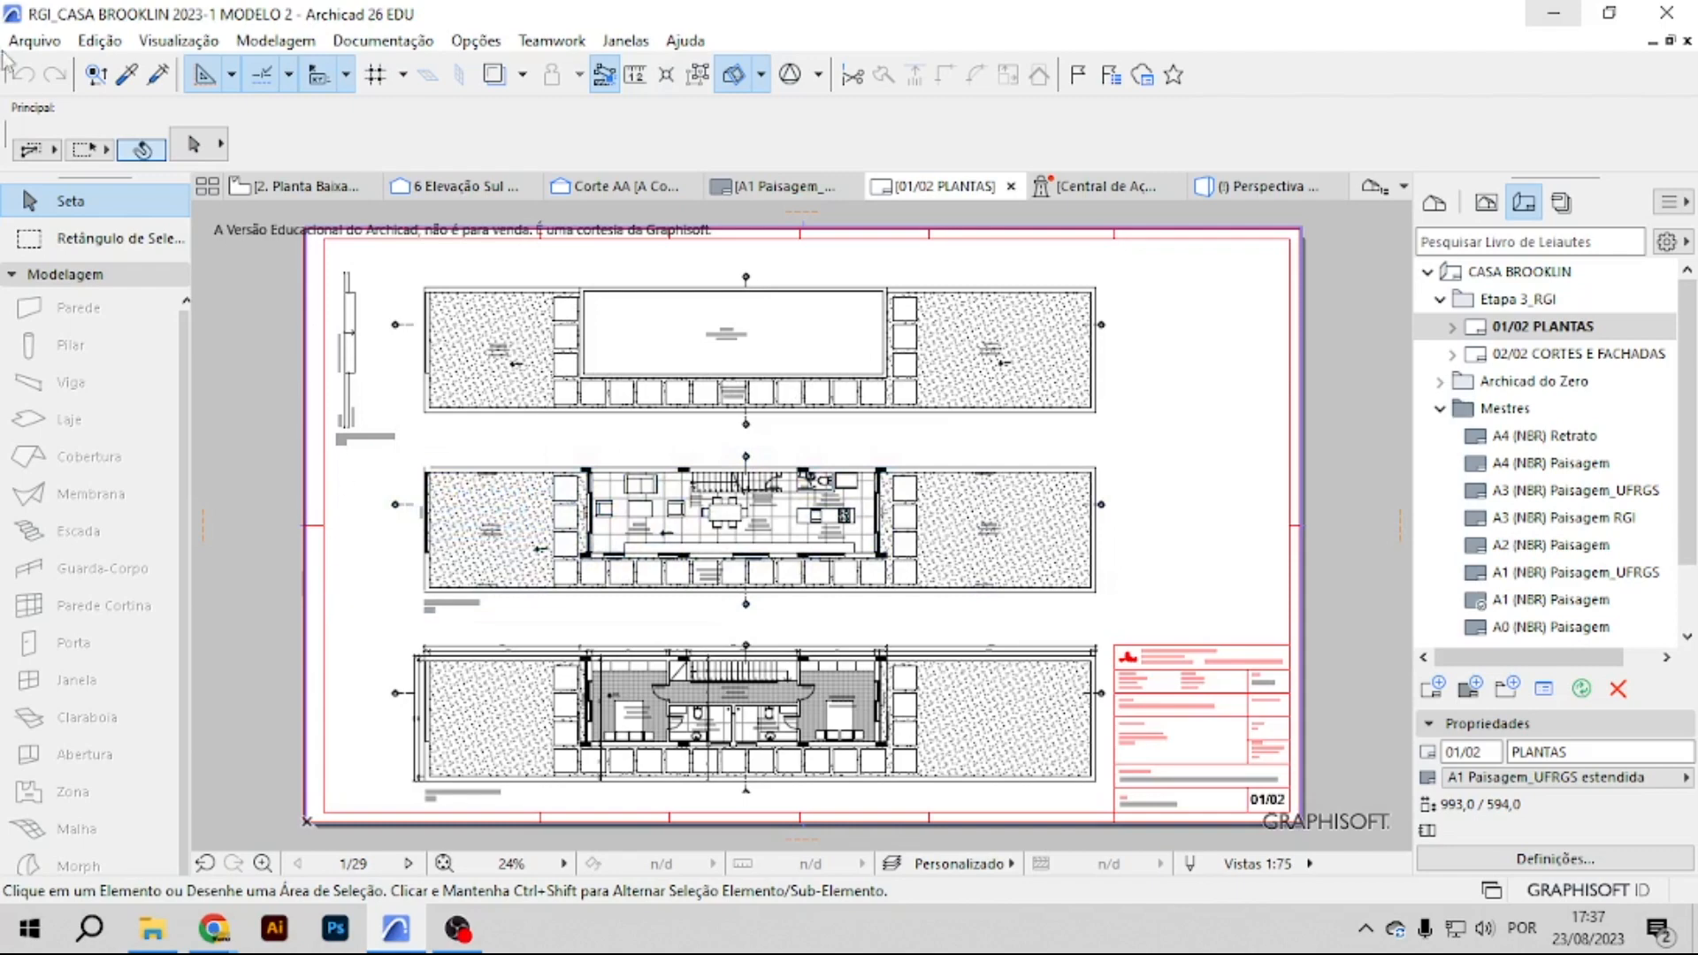
Save a copy of the Archicad project as "RGI_CASA BROOKLIN 2023-1 MODELO esquematico".
{"action": "left_click", "coordinate": [35, 41]}
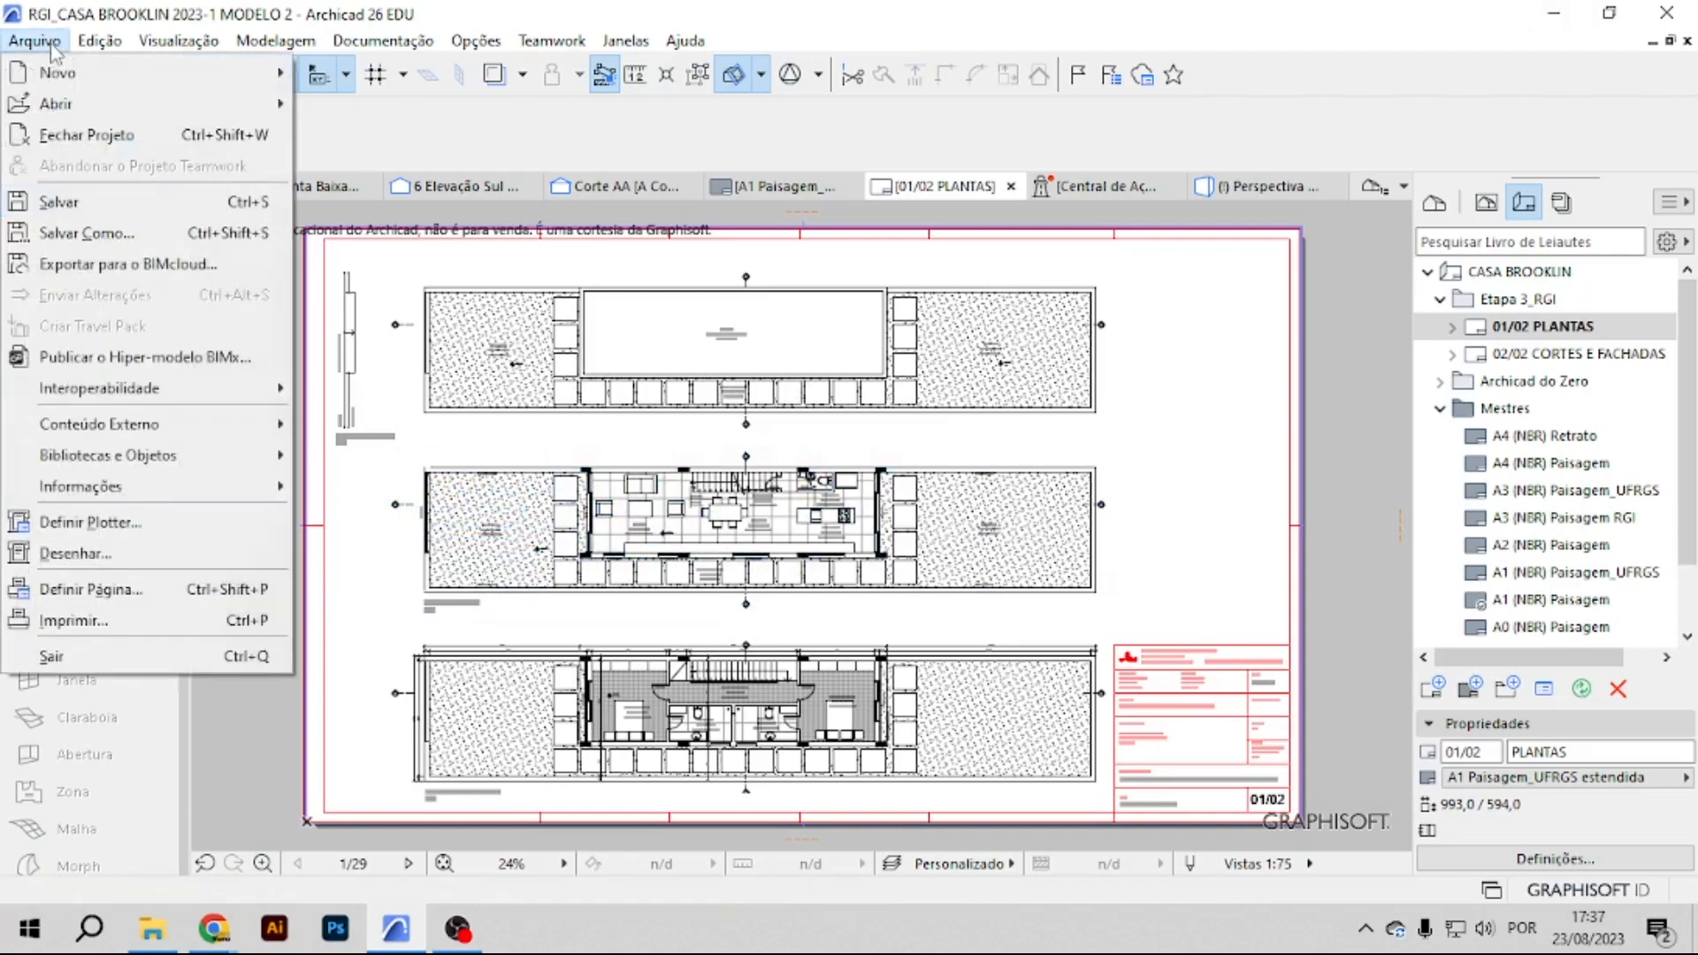
{"action": "left_click", "coordinate": [81, 235]}
{"action": "left_click", "coordinate": [944, 601]}
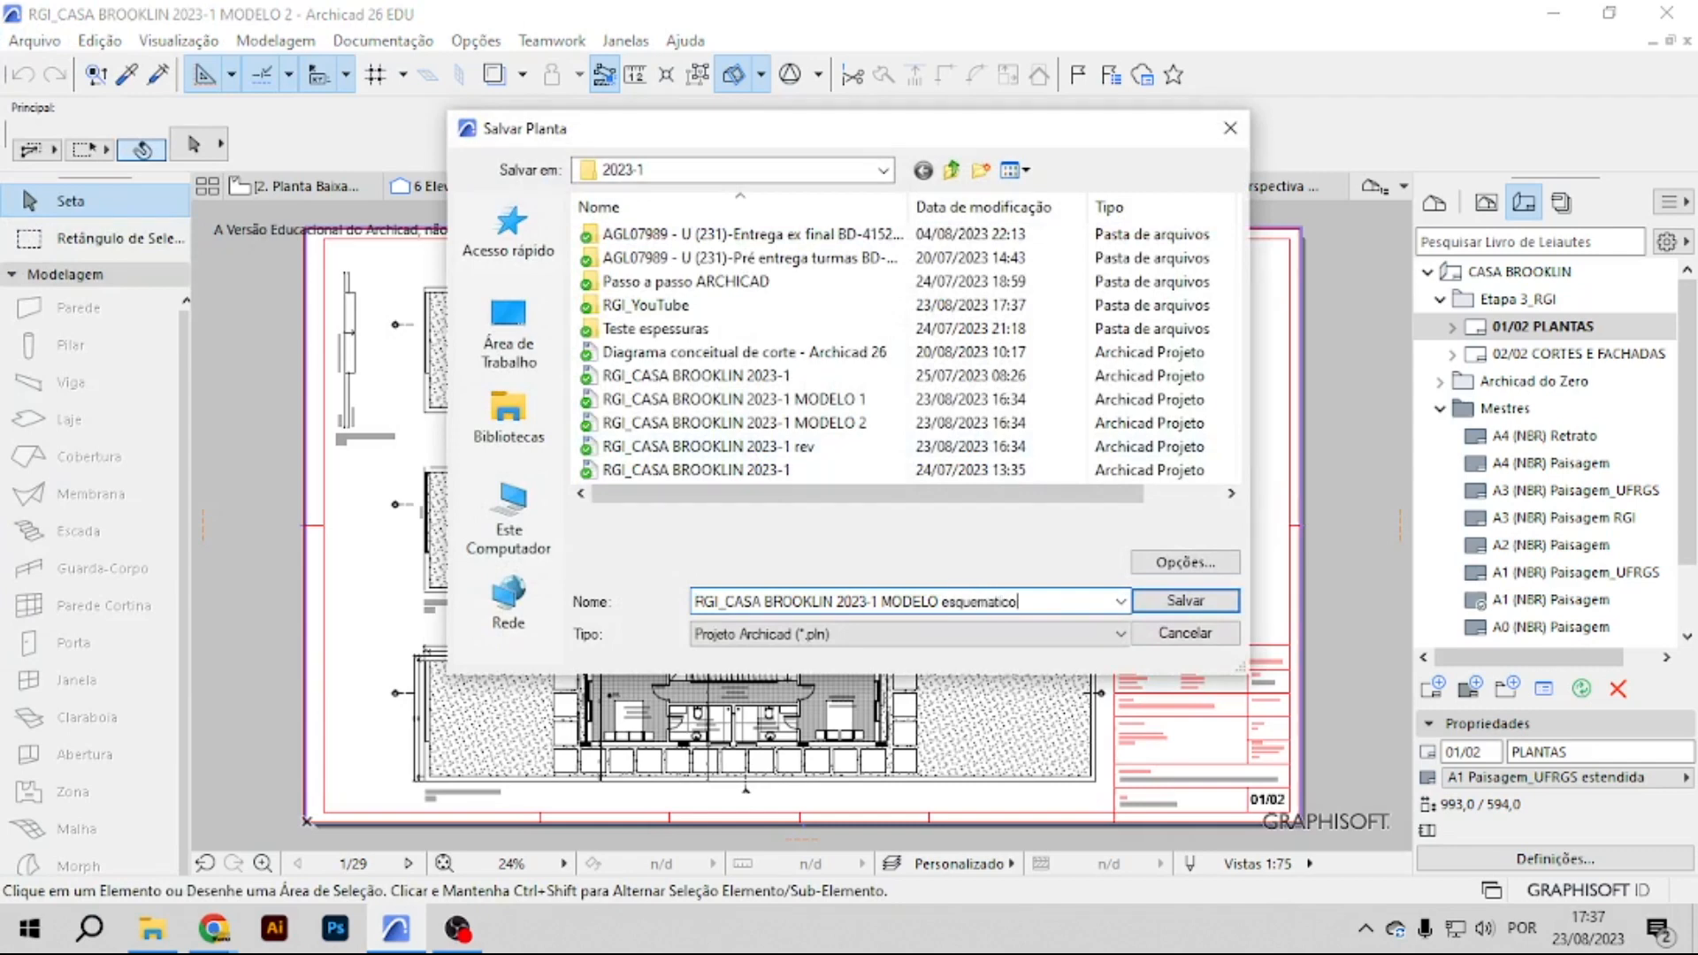
{"action": "left_click", "coordinate": [1183, 601]}
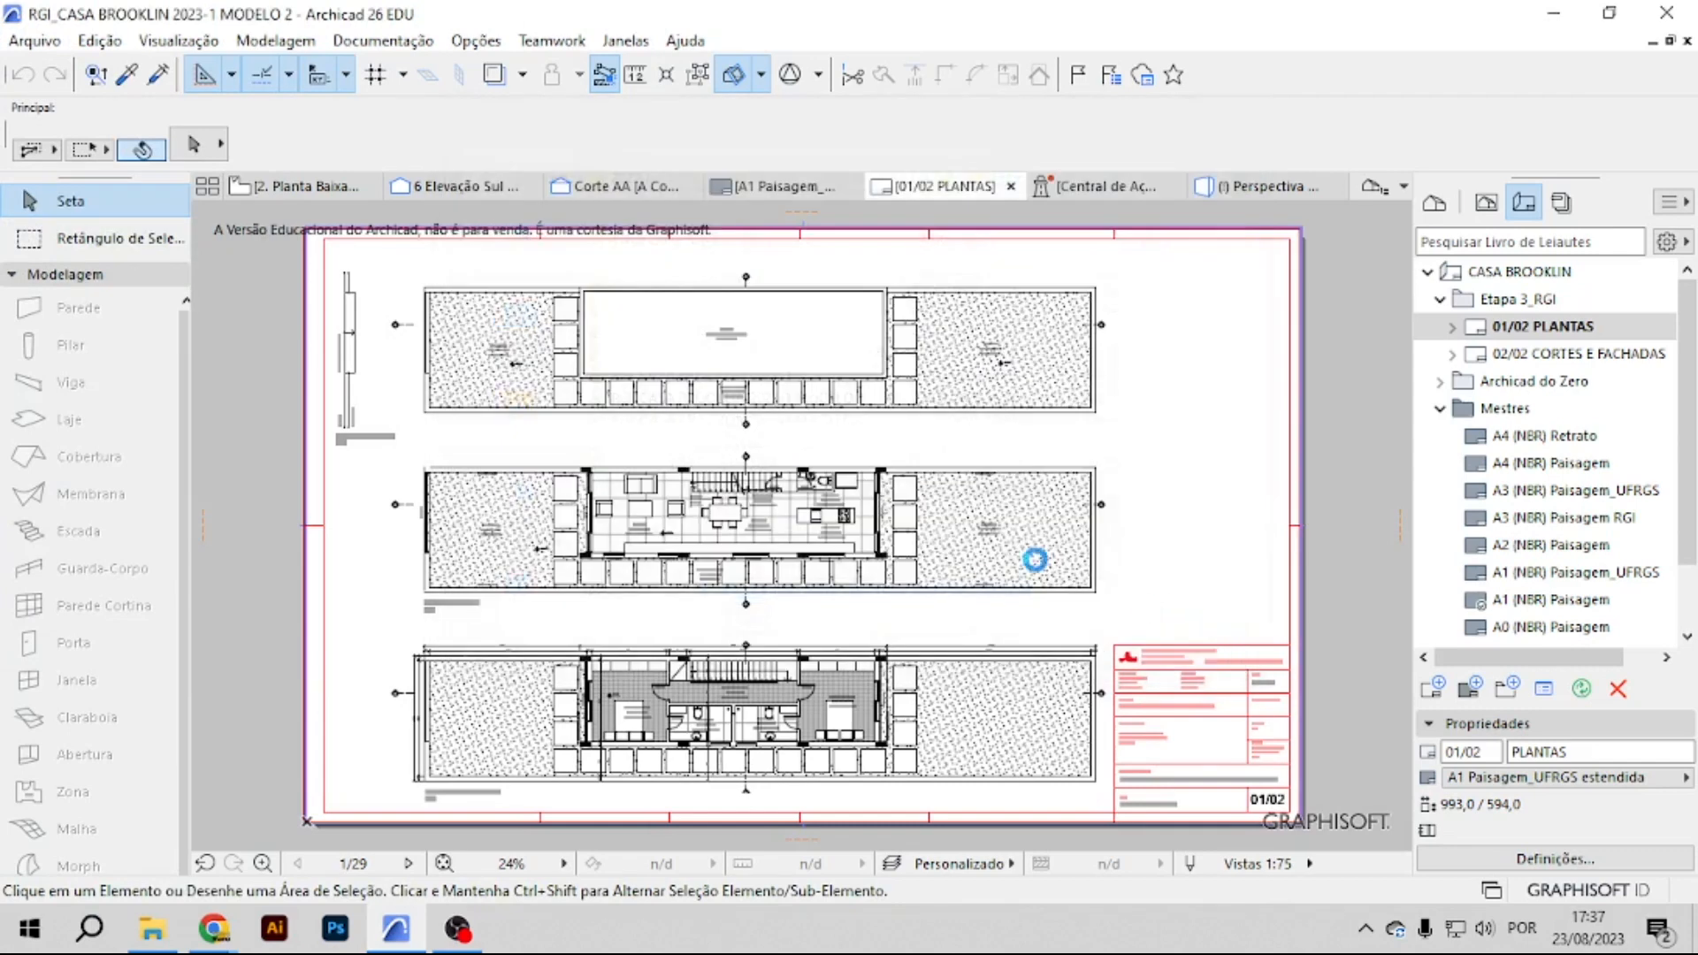
Delete the layout 02/02 CORTES E FACHADAS from the layout book.
{"action": "right_click", "coordinate": [1554, 357]}
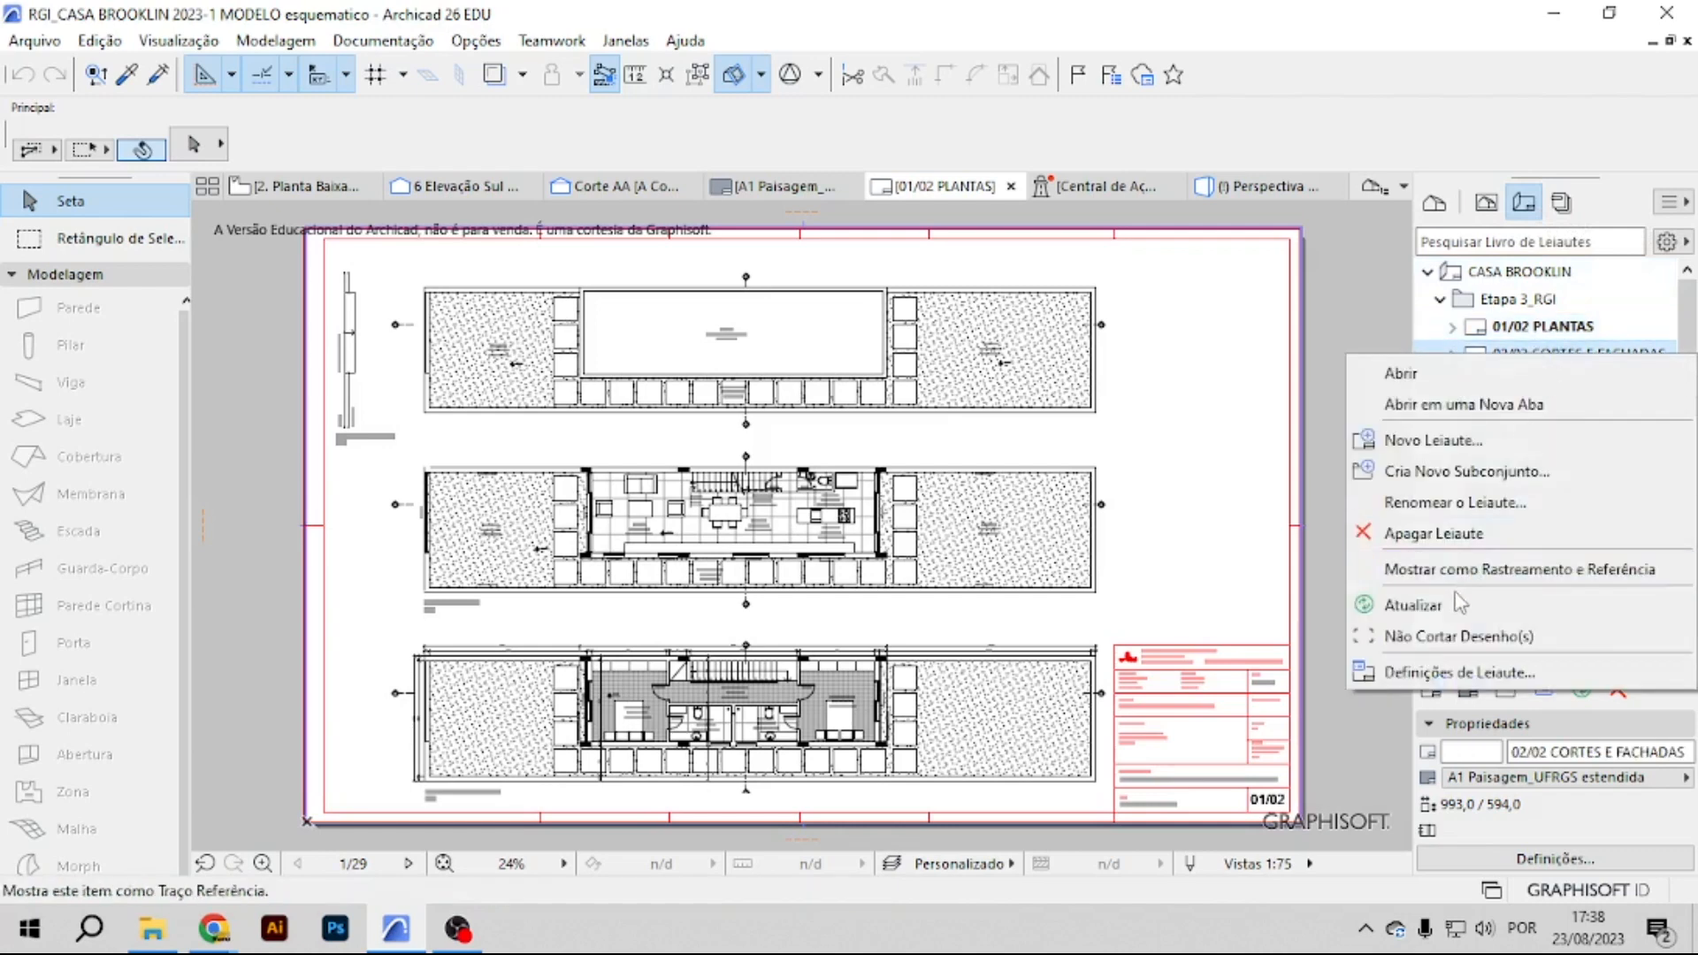
{"action": "left_click", "coordinate": [1437, 535]}
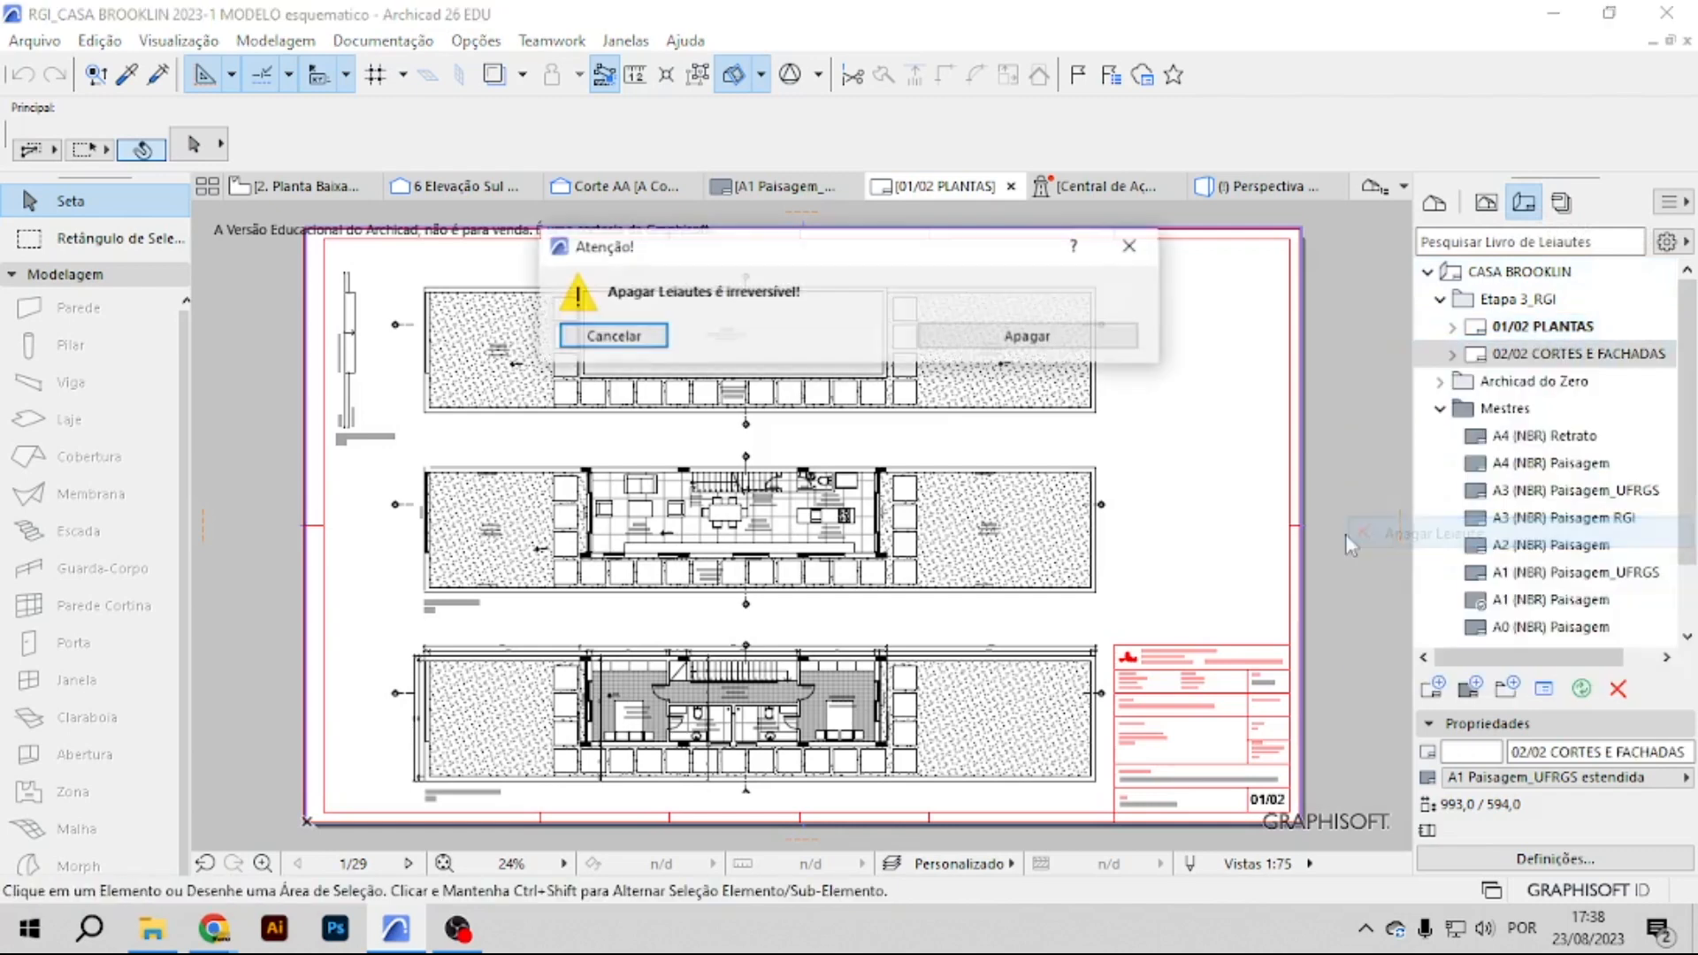
{"action": "left_click", "coordinate": [1035, 338]}
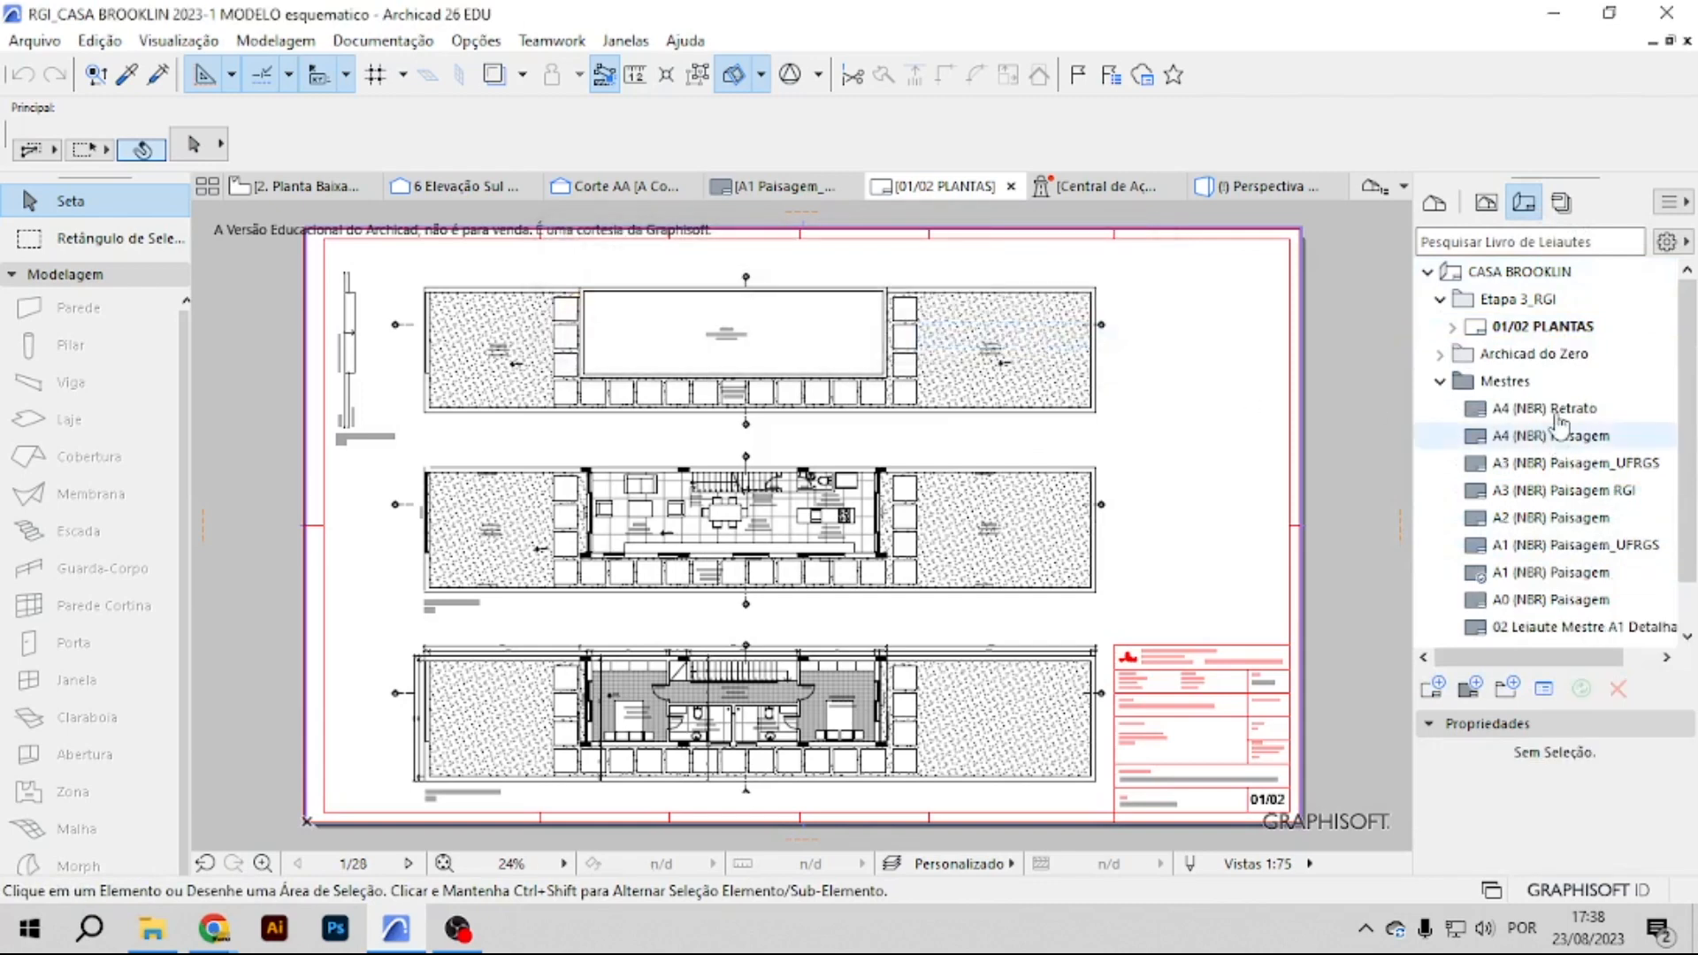
Change the master layout of 01/02 PLANTAS to A2 (NBR) Paisagem in its layout settings.
{"action": "left_click", "coordinate": [1555, 330]}
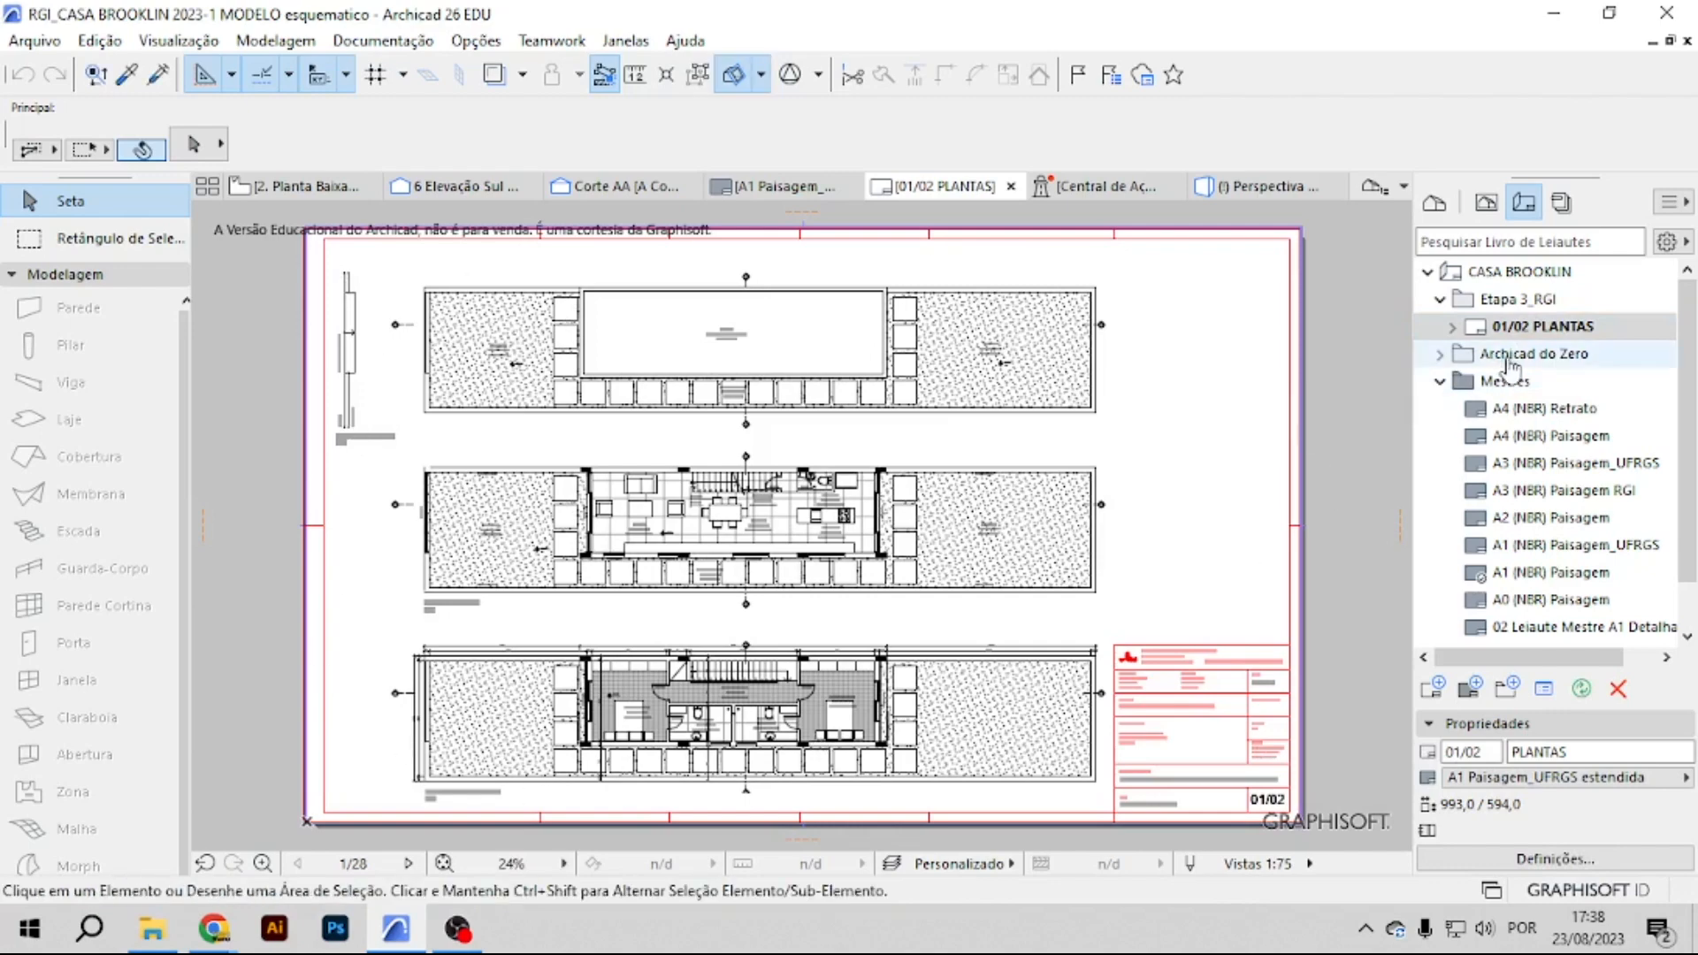
{"action": "right_click", "coordinate": [1537, 336]}
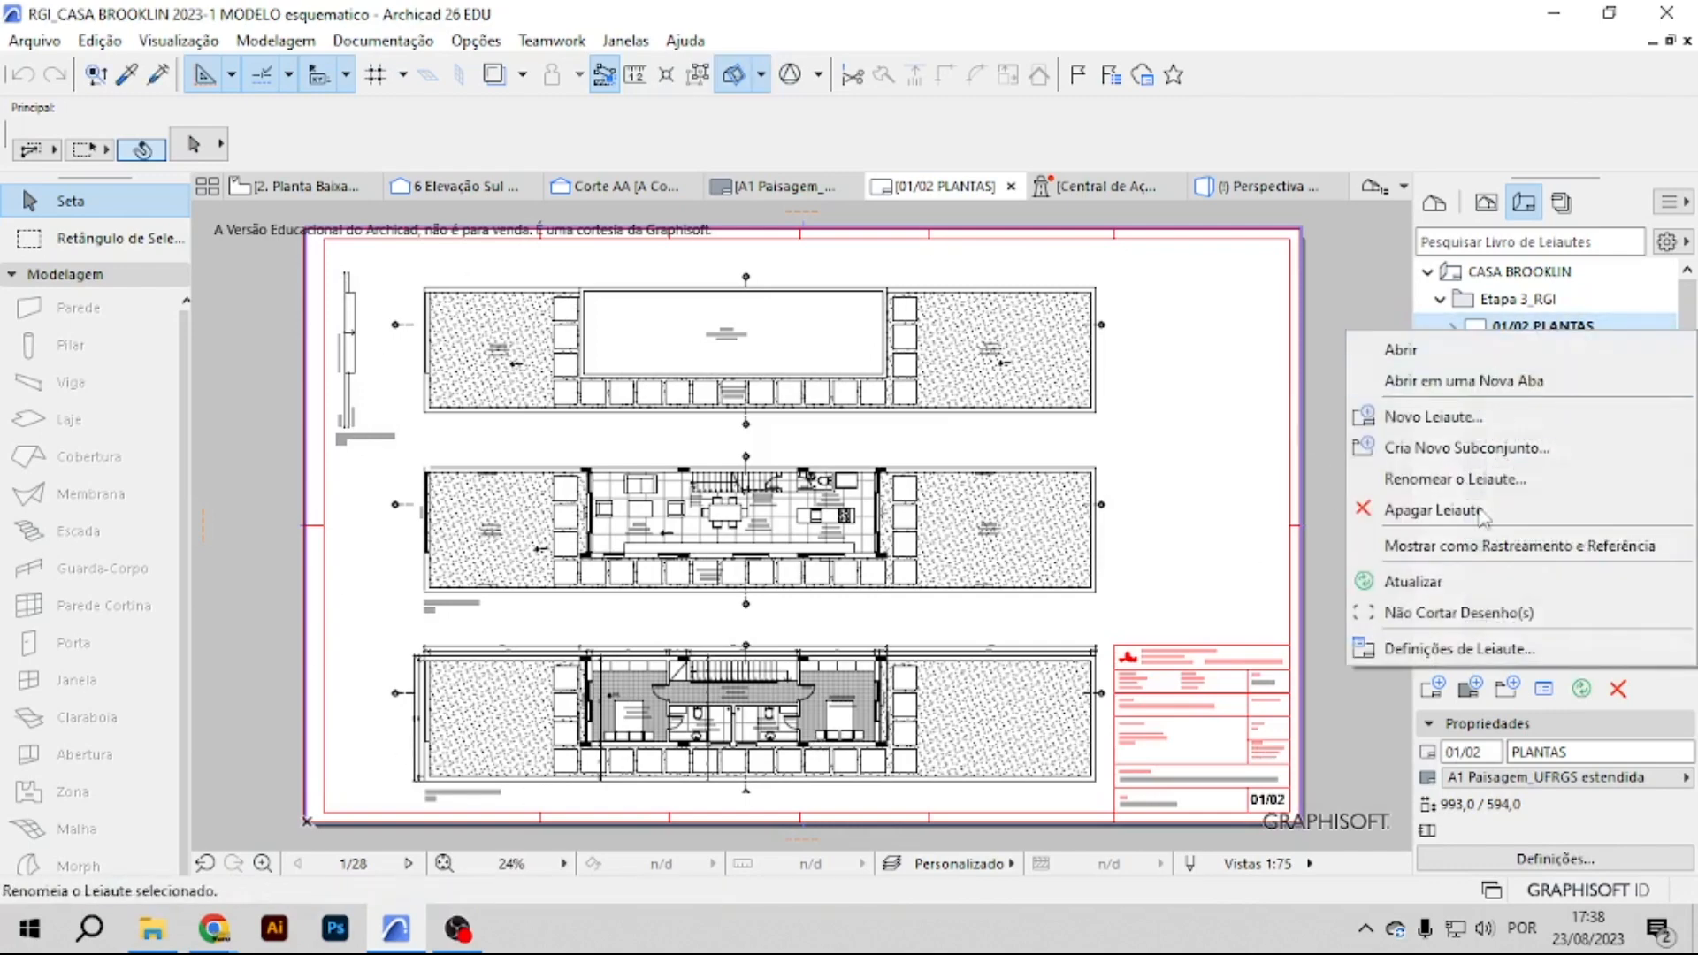
{"action": "left_click", "coordinate": [1440, 653]}
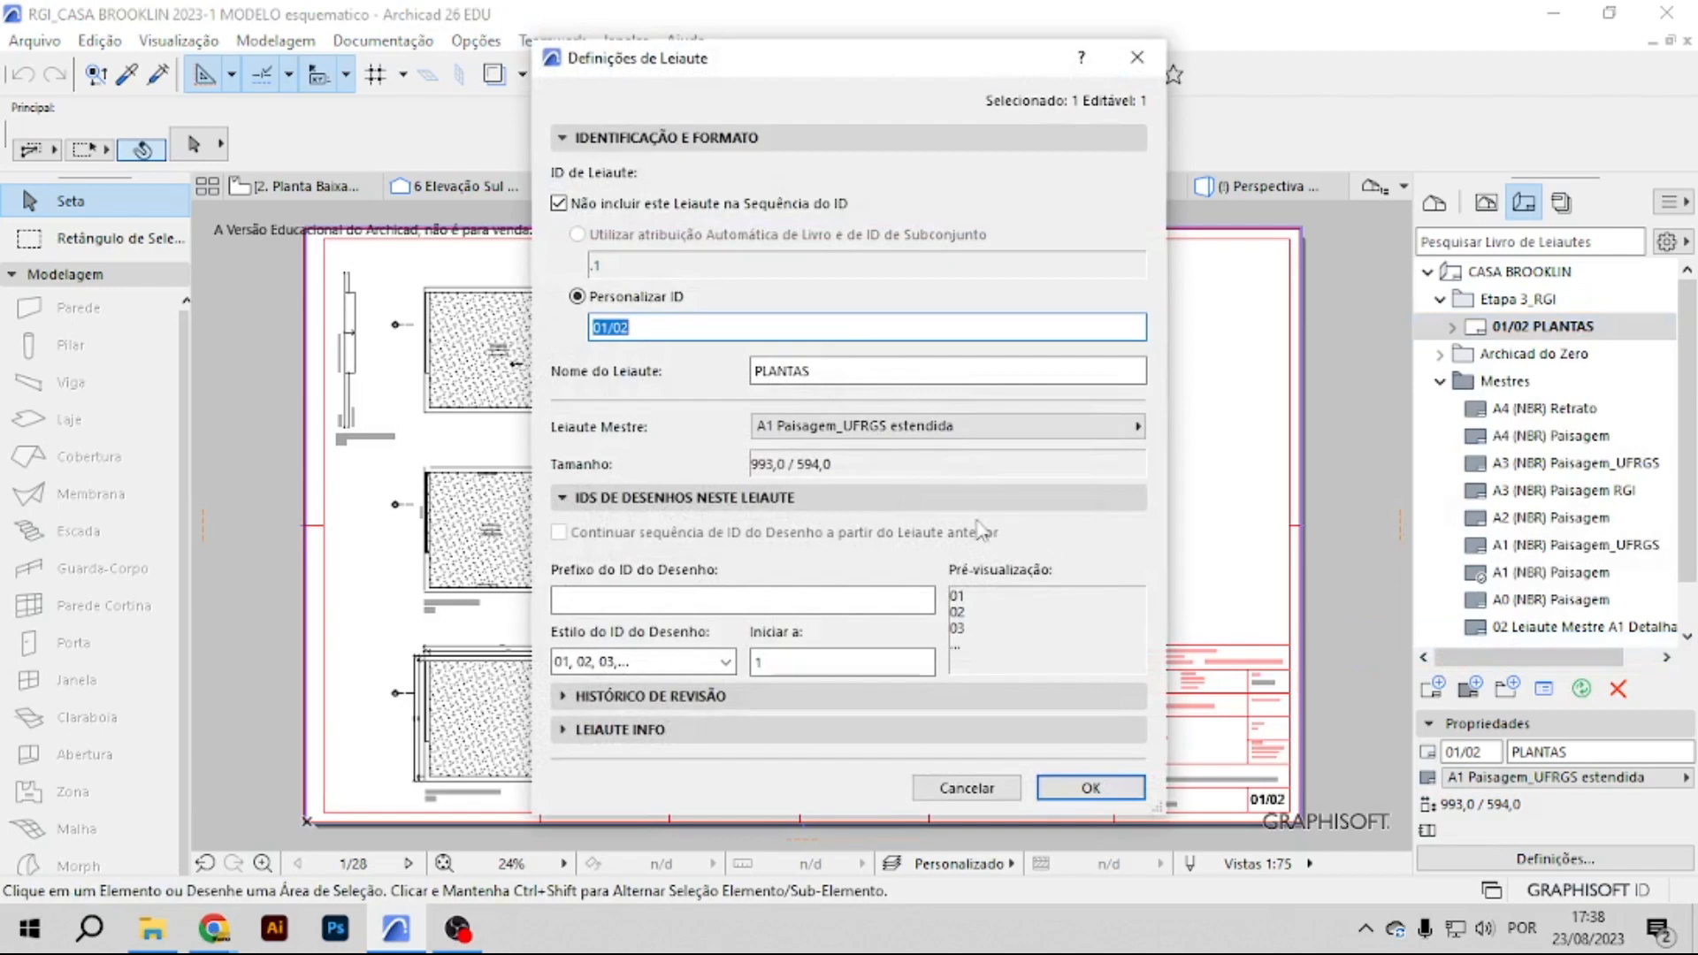
{"action": "left_click", "coordinate": [889, 427]}
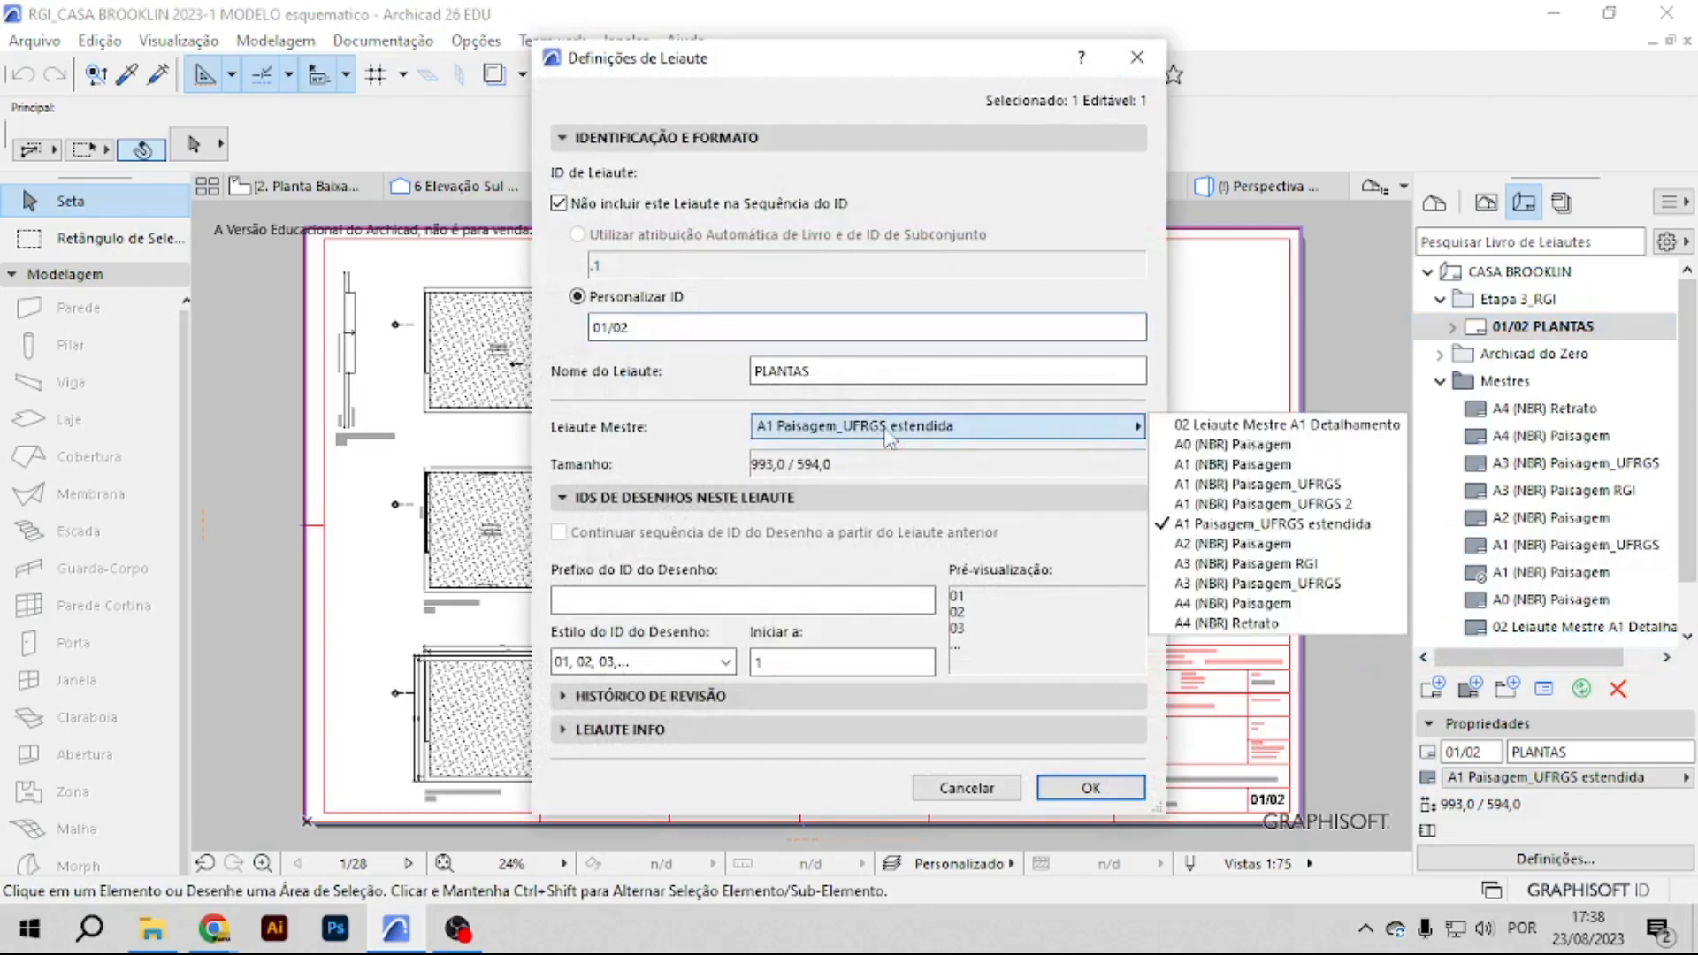
{"action": "left_click", "coordinate": [1243, 544]}
{"action": "left_click", "coordinate": [1095, 787]}
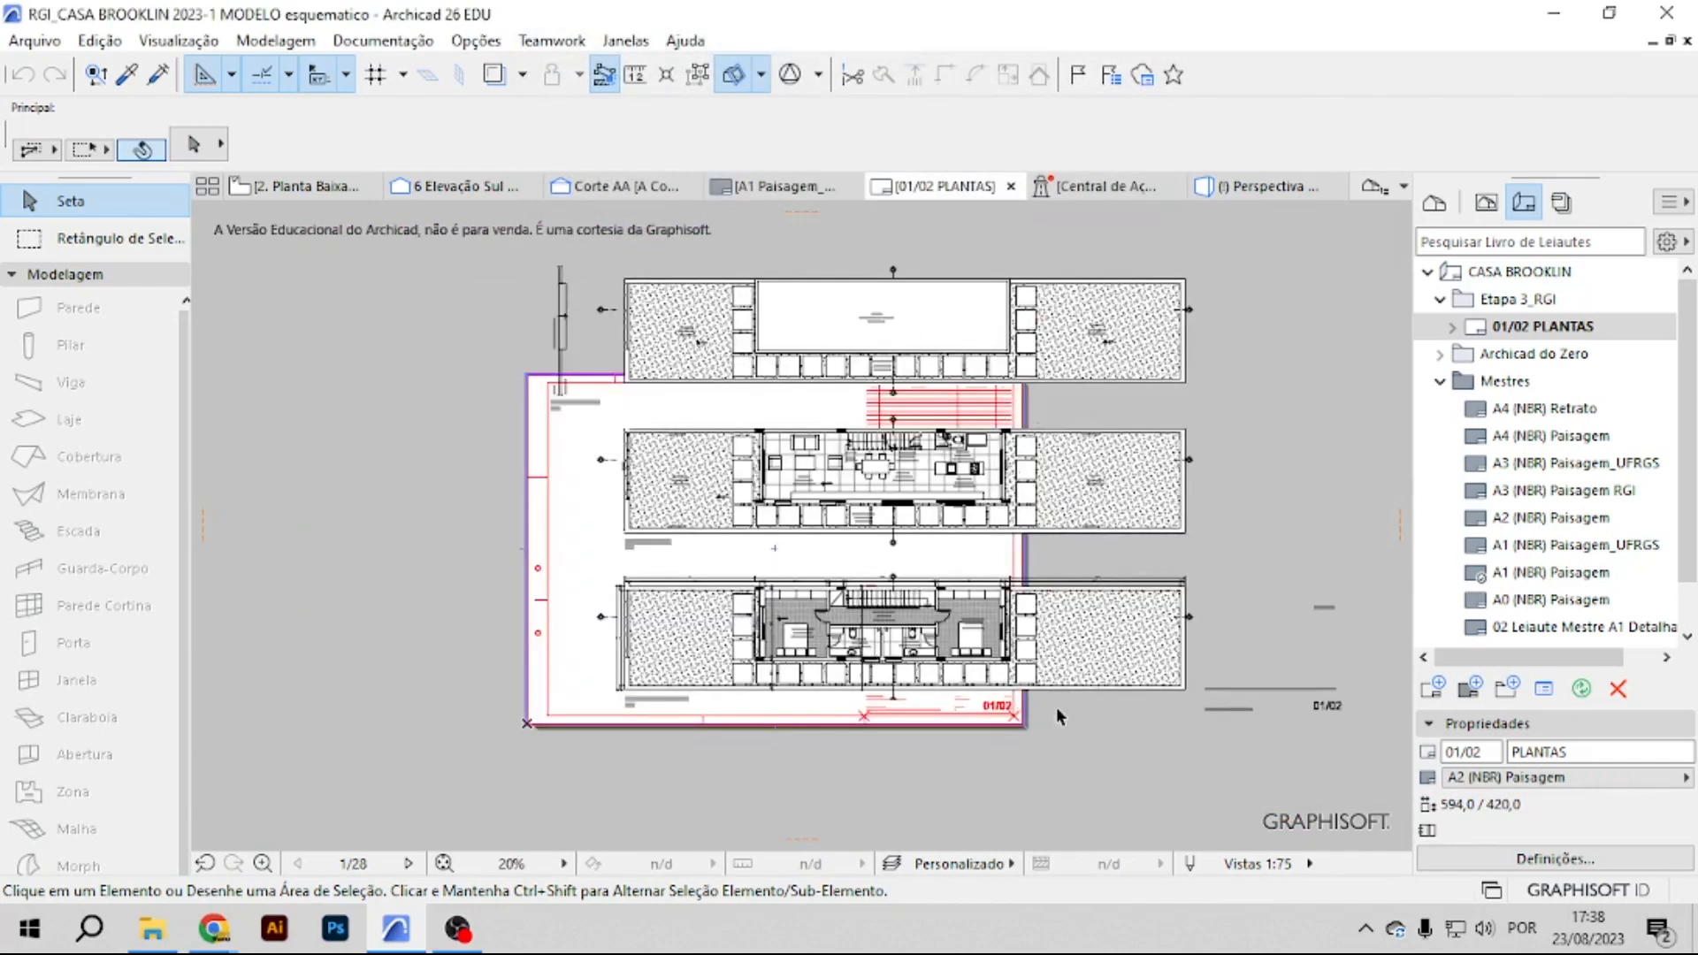
Rename the plans layout with ID 01/01 and name "PLANTAS, CORTES E FACHADAS".
{"action": "scroll", "coordinate": [559, 530], "scroll_direction": "up", "scroll_amount": 1}
{"action": "right_click", "coordinate": [1550, 327]}
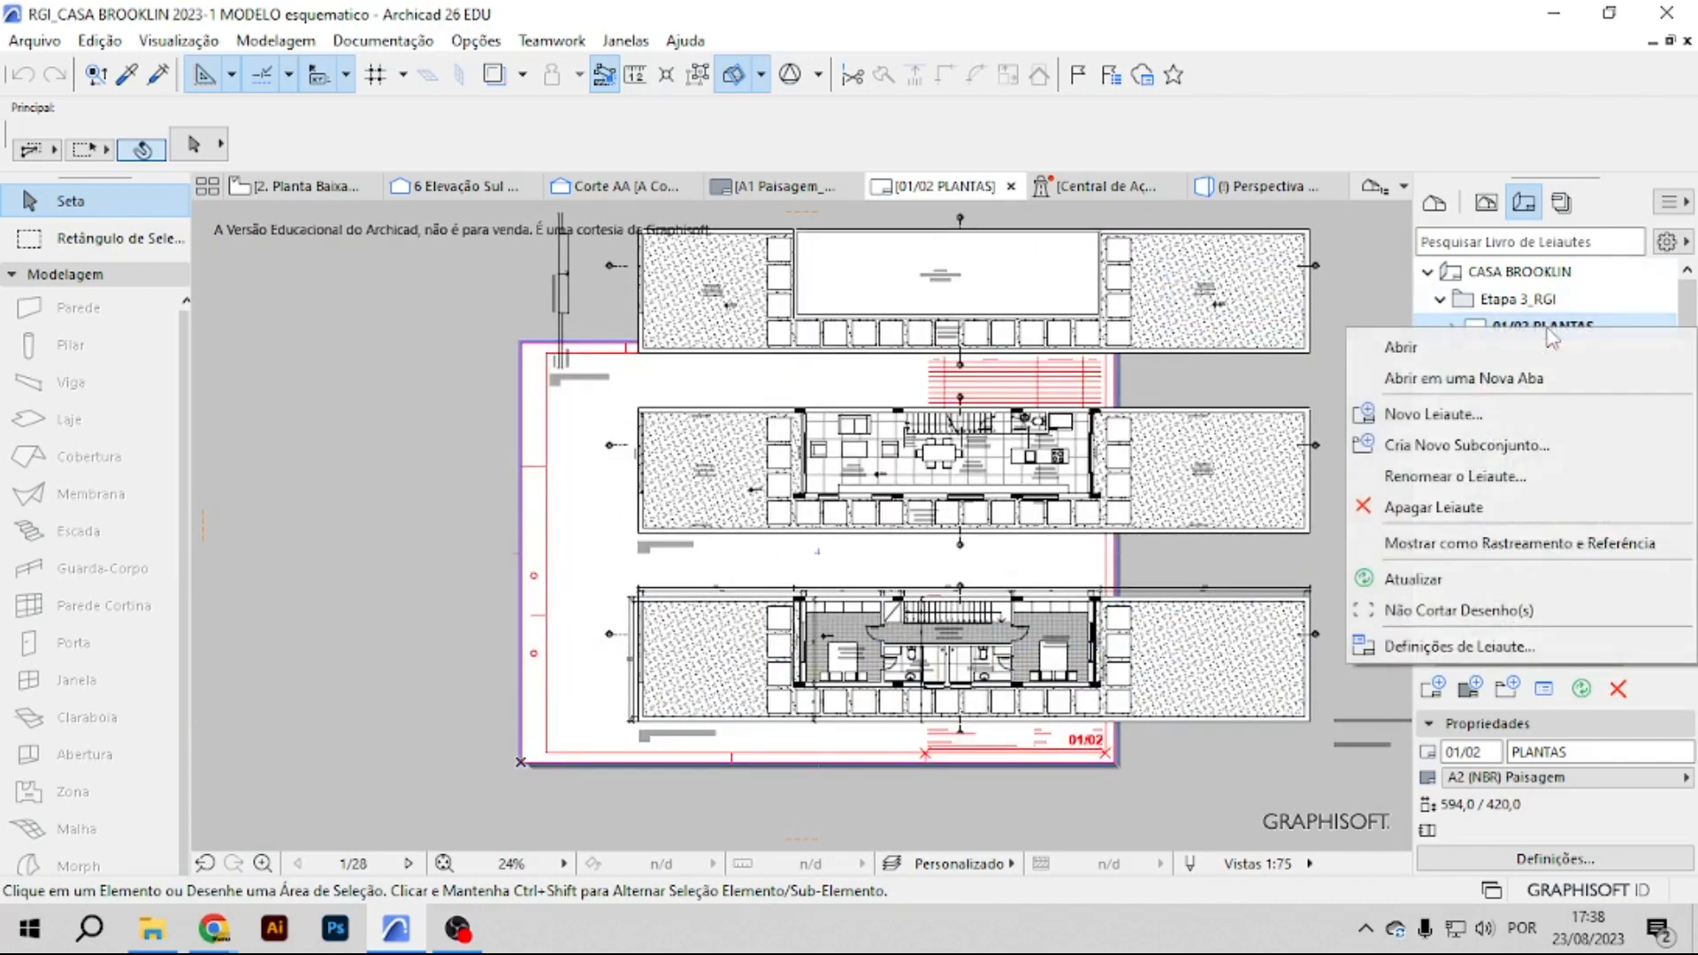
{"action": "left_click", "coordinate": [1456, 476]}
{"action": "left_click", "coordinate": [940, 301]}
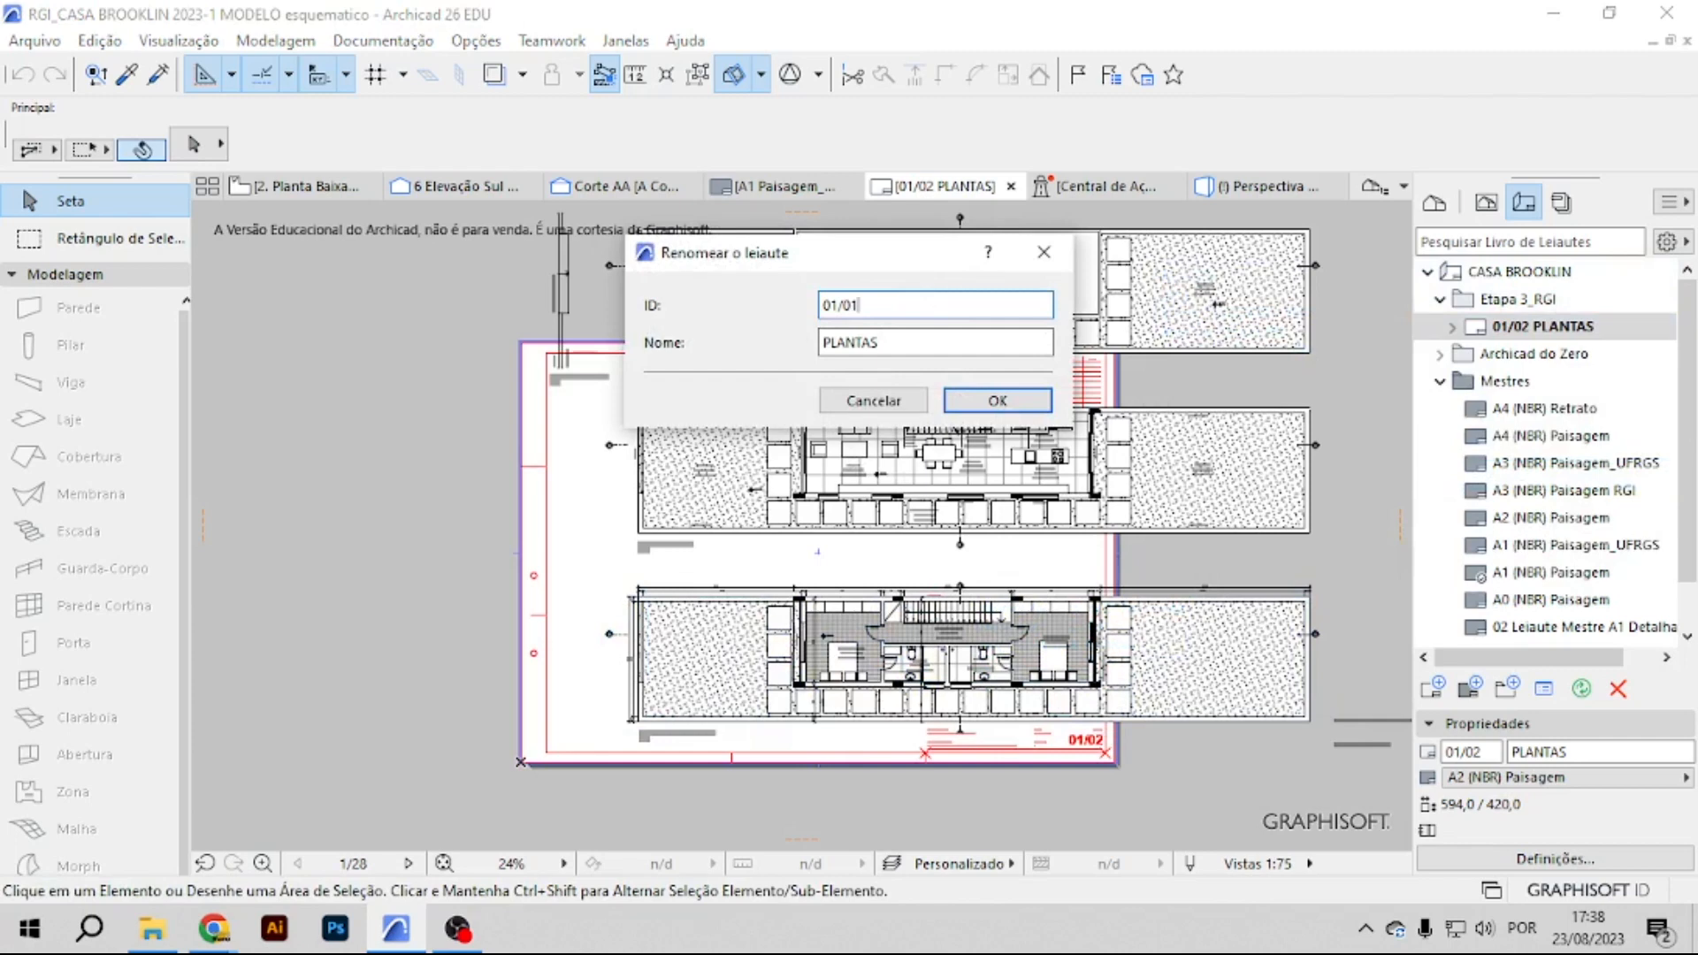
{"action": "left_click", "coordinate": [892, 346]}
{"action": "type", "text": ", CORTES E FACHADAS"}
{"action": "key", "text": "Return"}
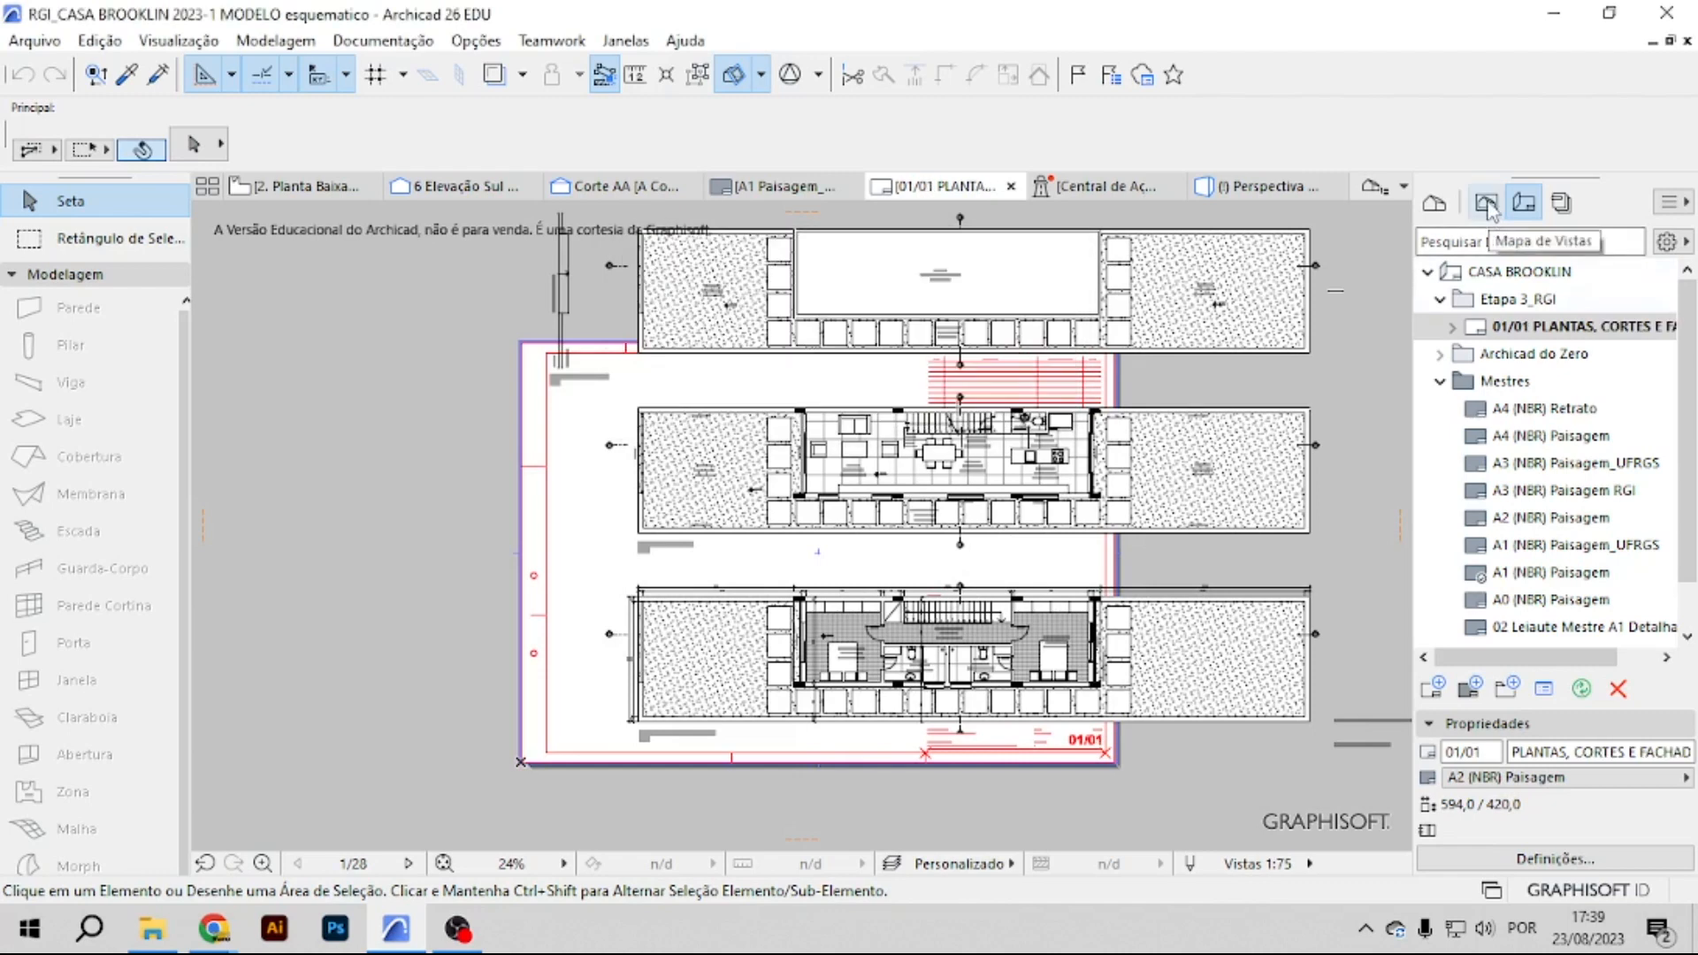
Set the view 1. Planta Baixa Térreo to scale 1:100, pen set Vistas 1:100 and model view option Planta 1:100.
{"action": "left_click", "coordinate": [1487, 203]}
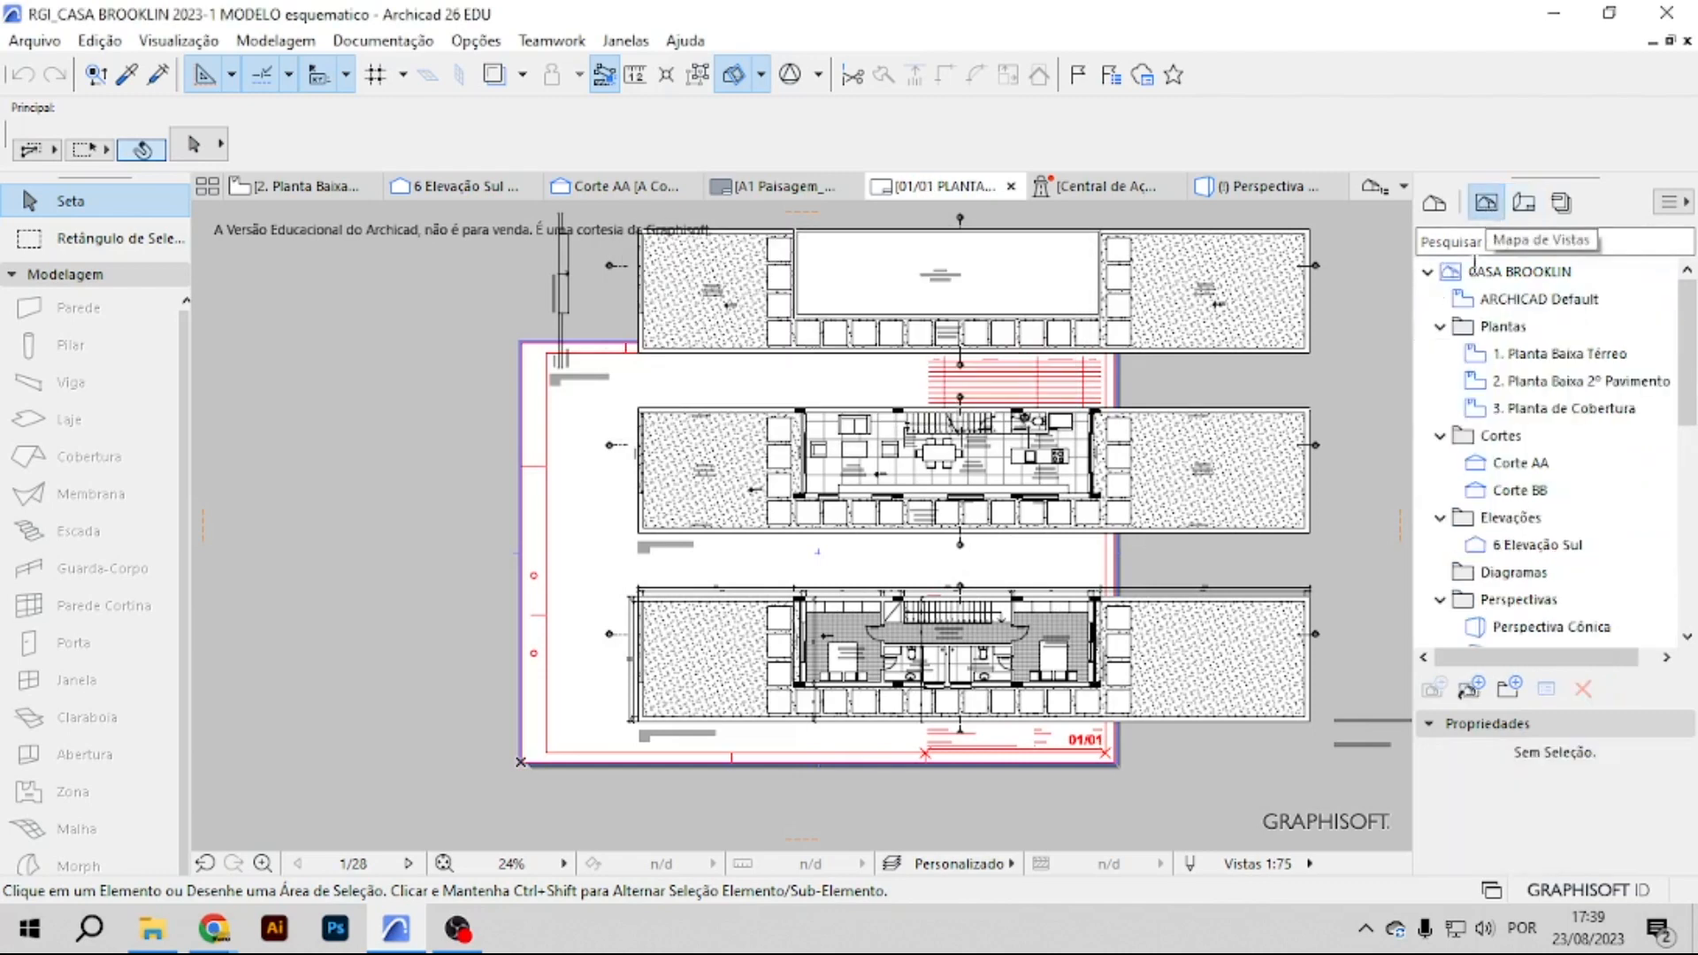
{"action": "middle_click_drag", "start_coordinate": [979, 392], "coordinate": [808, 443]}
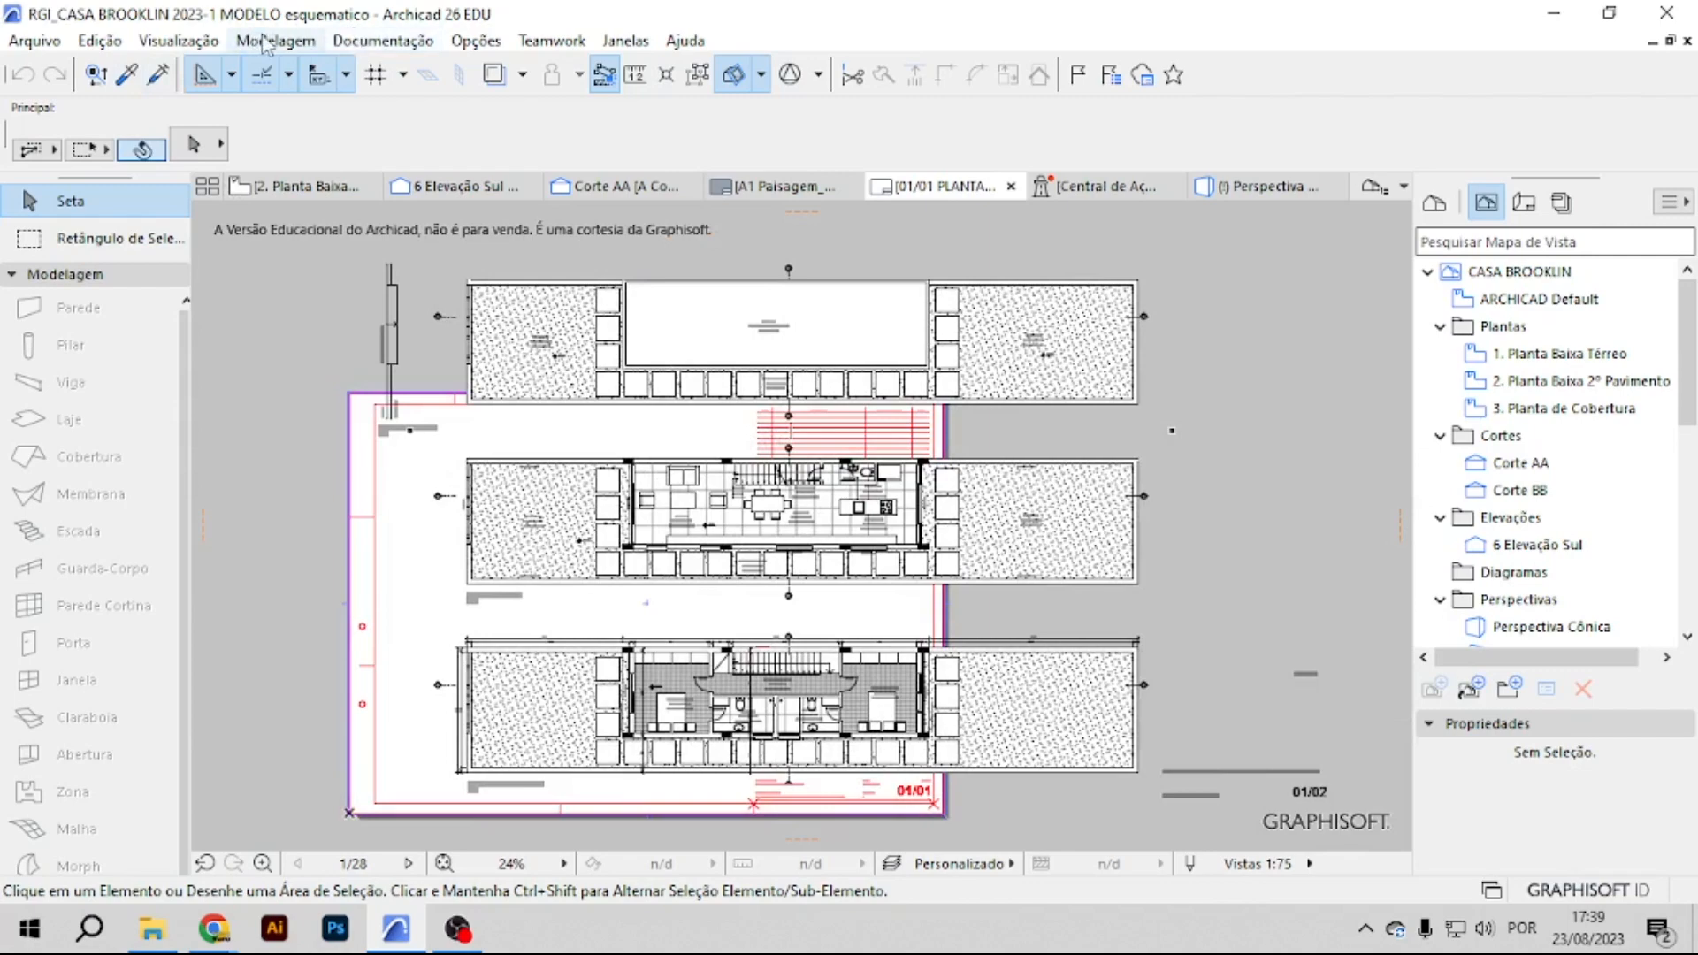
{"action": "right_click", "coordinate": [1540, 359]}
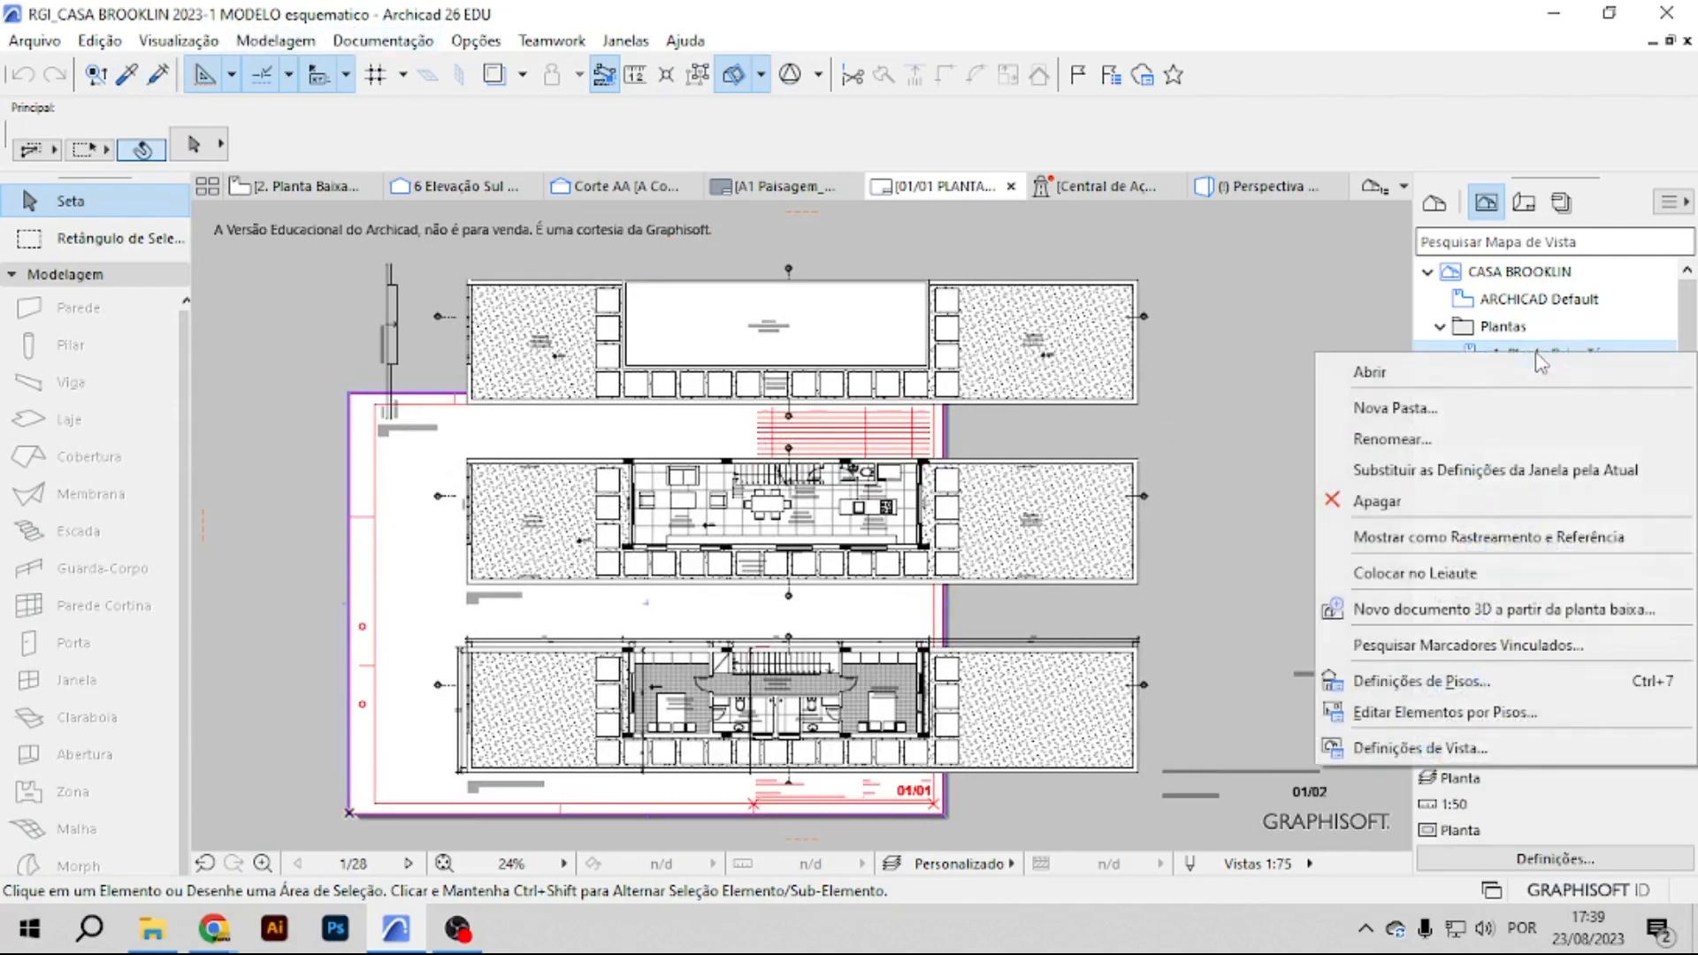
{"action": "left_click", "coordinate": [1410, 750]}
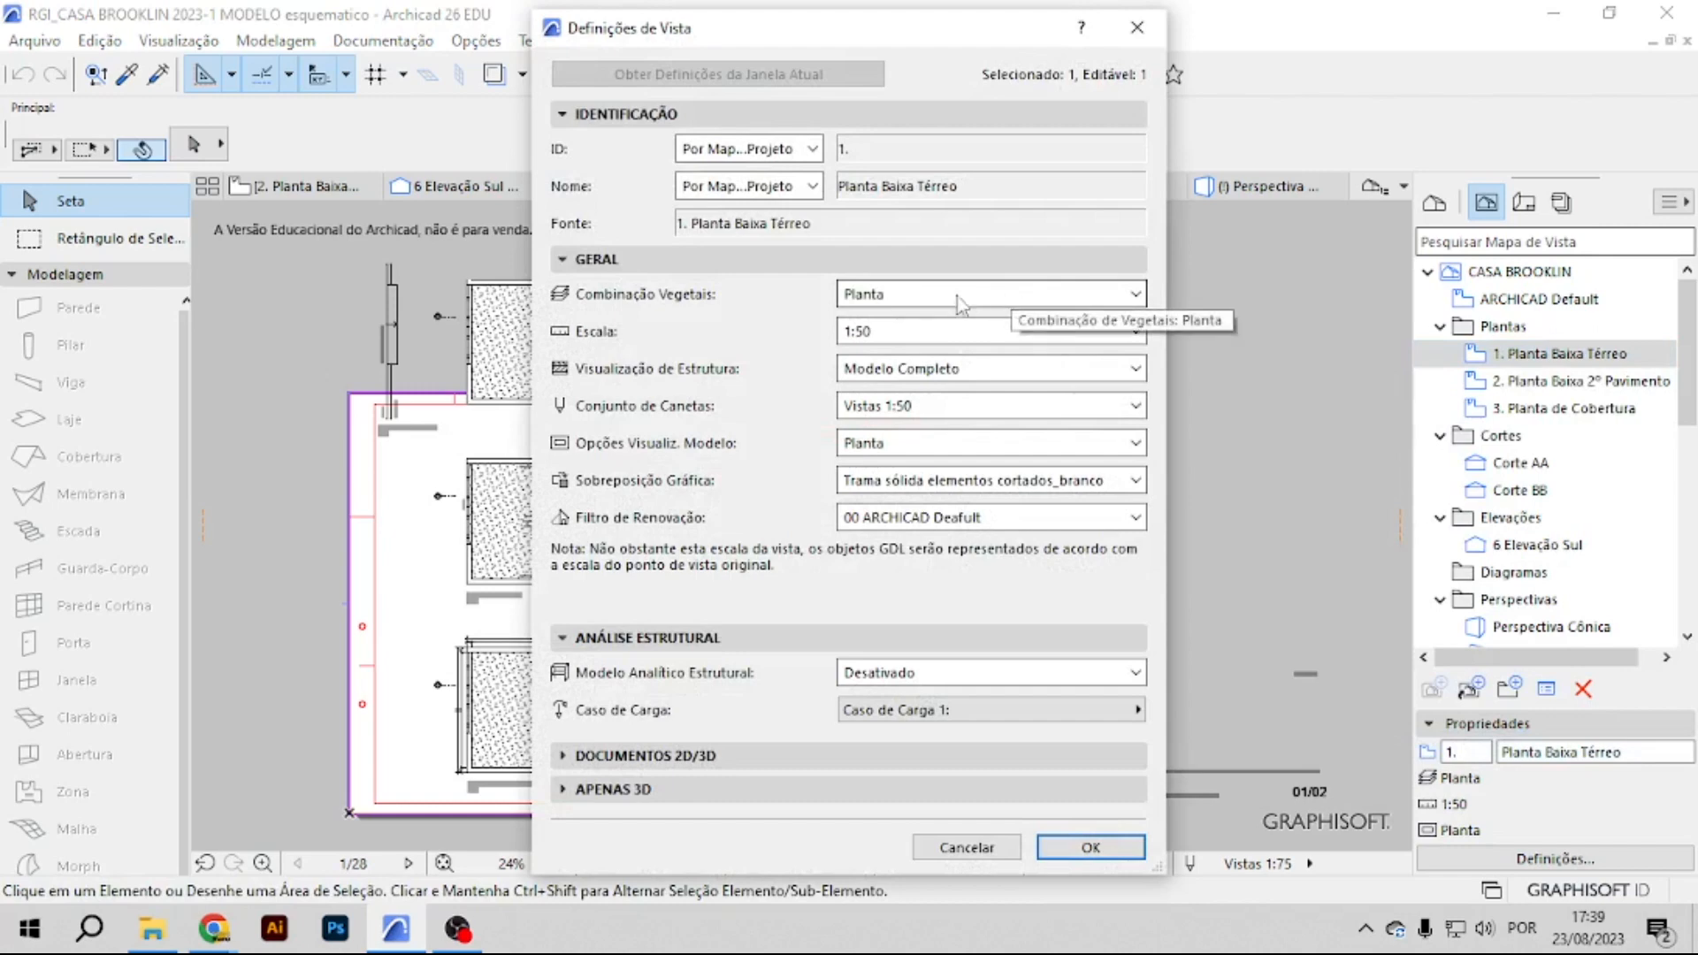
{"action": "left_click", "coordinate": [908, 335]}
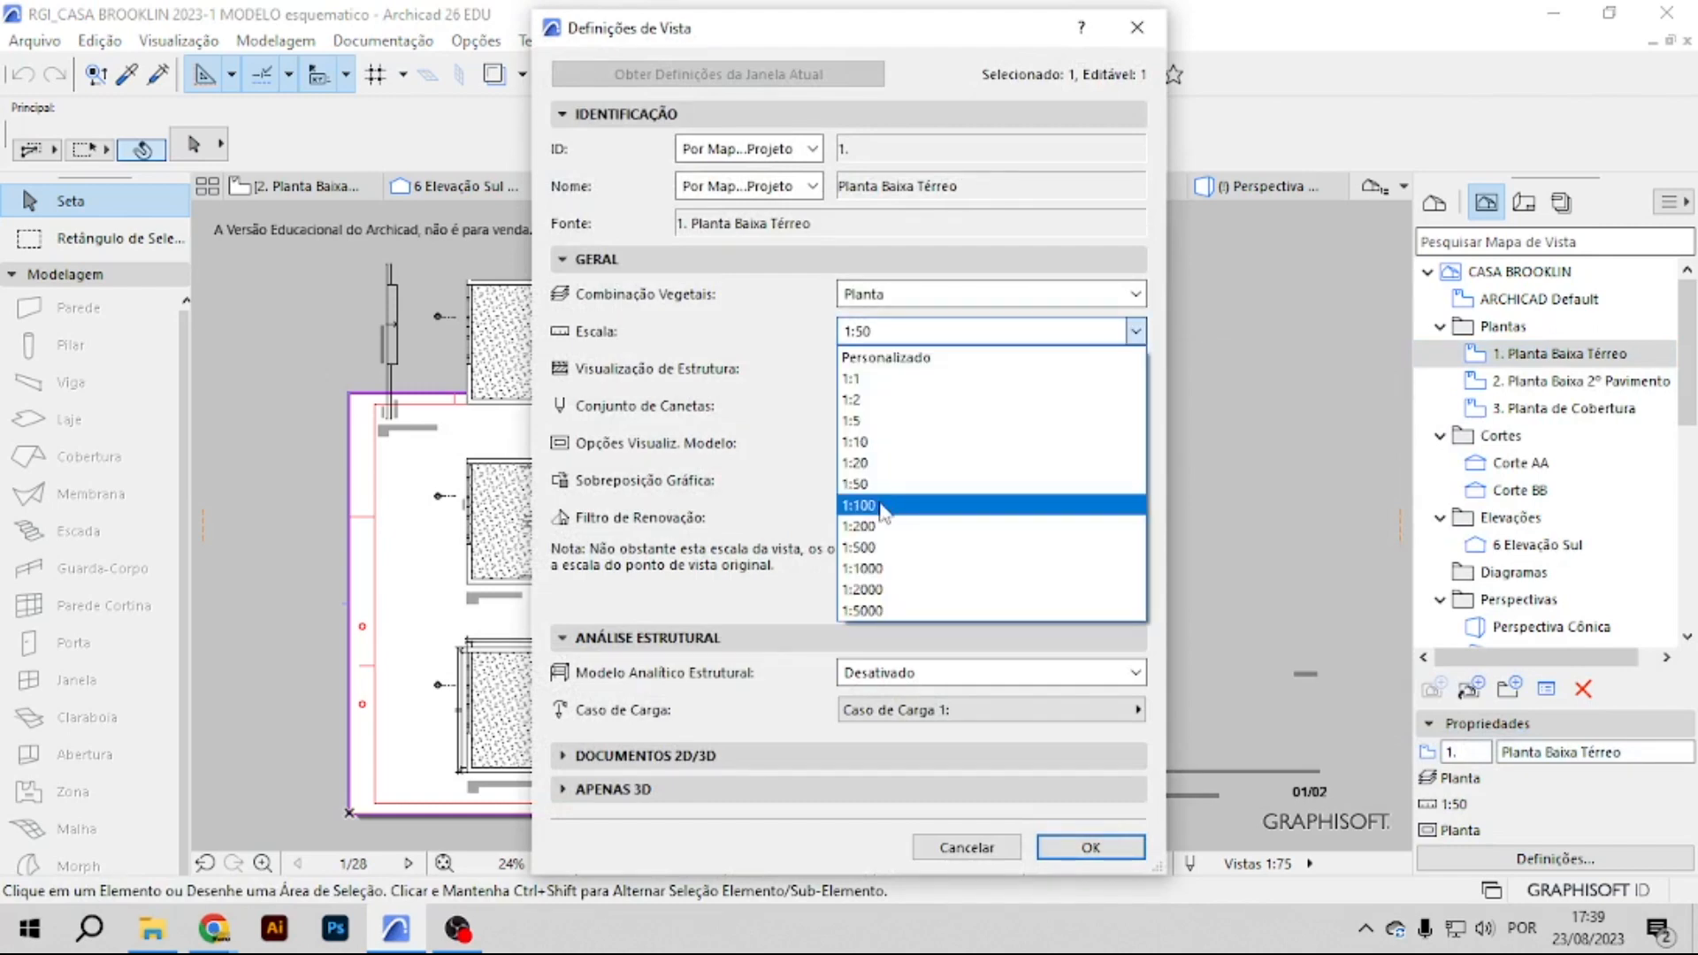
{"action": "left_click", "coordinate": [876, 506]}
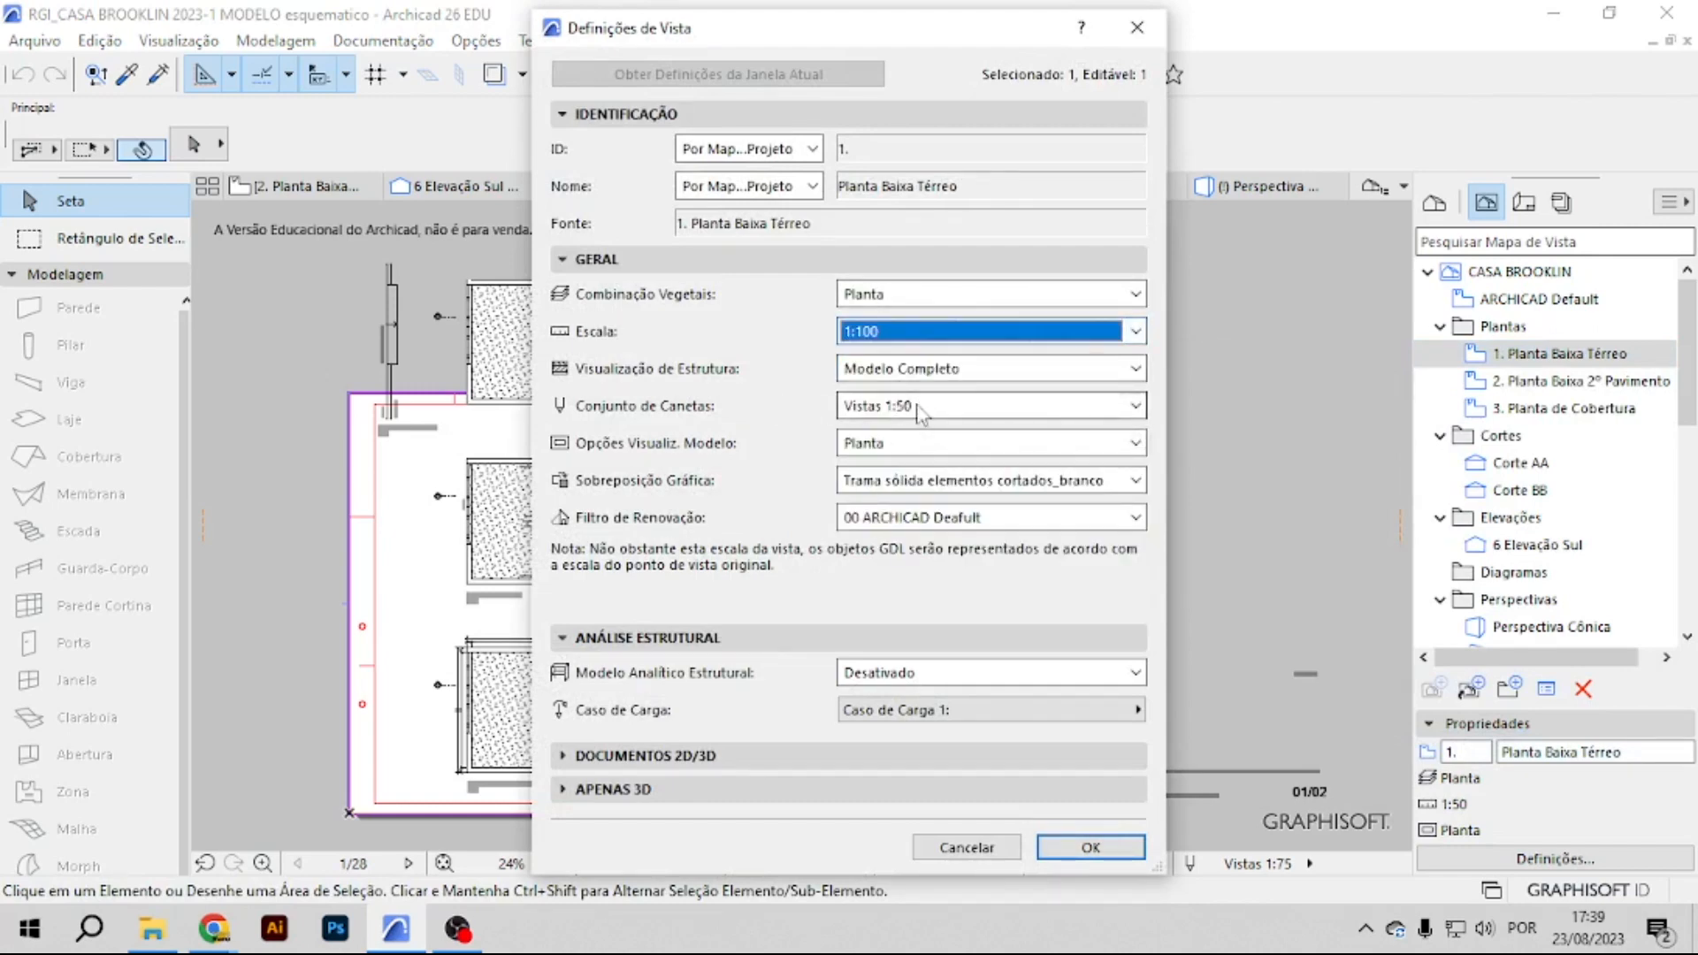
{"action": "left_click", "coordinate": [920, 412]}
{"action": "left_click", "coordinate": [935, 498]}
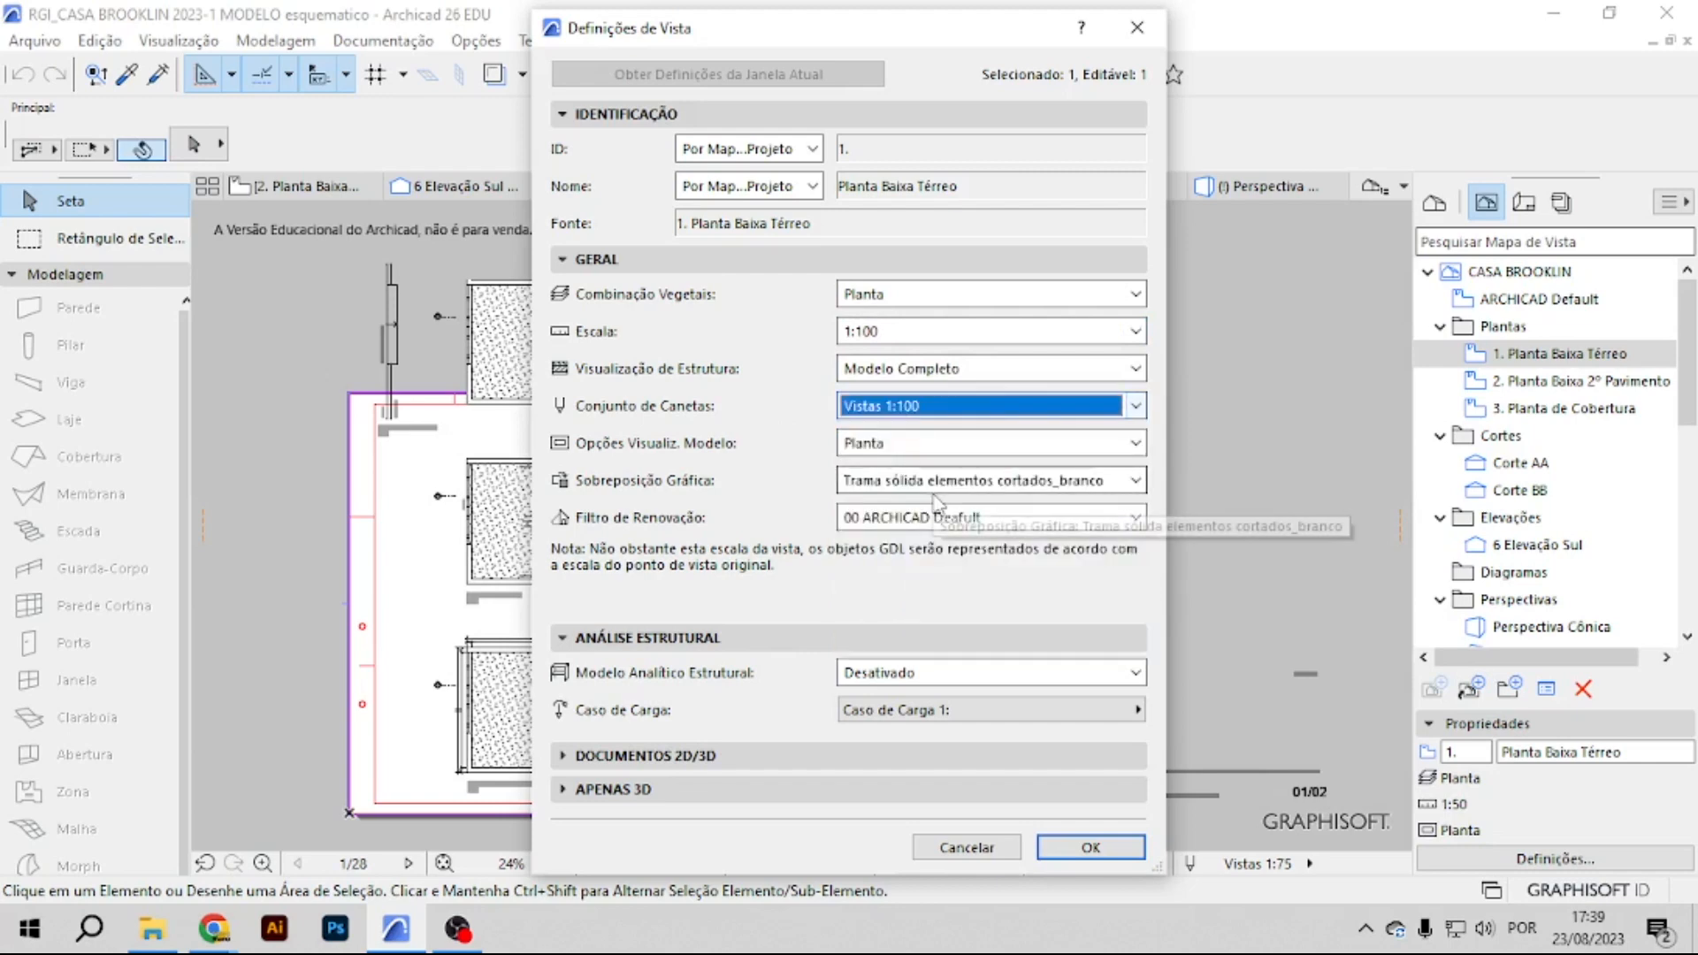
{"action": "left_click", "coordinate": [940, 445]}
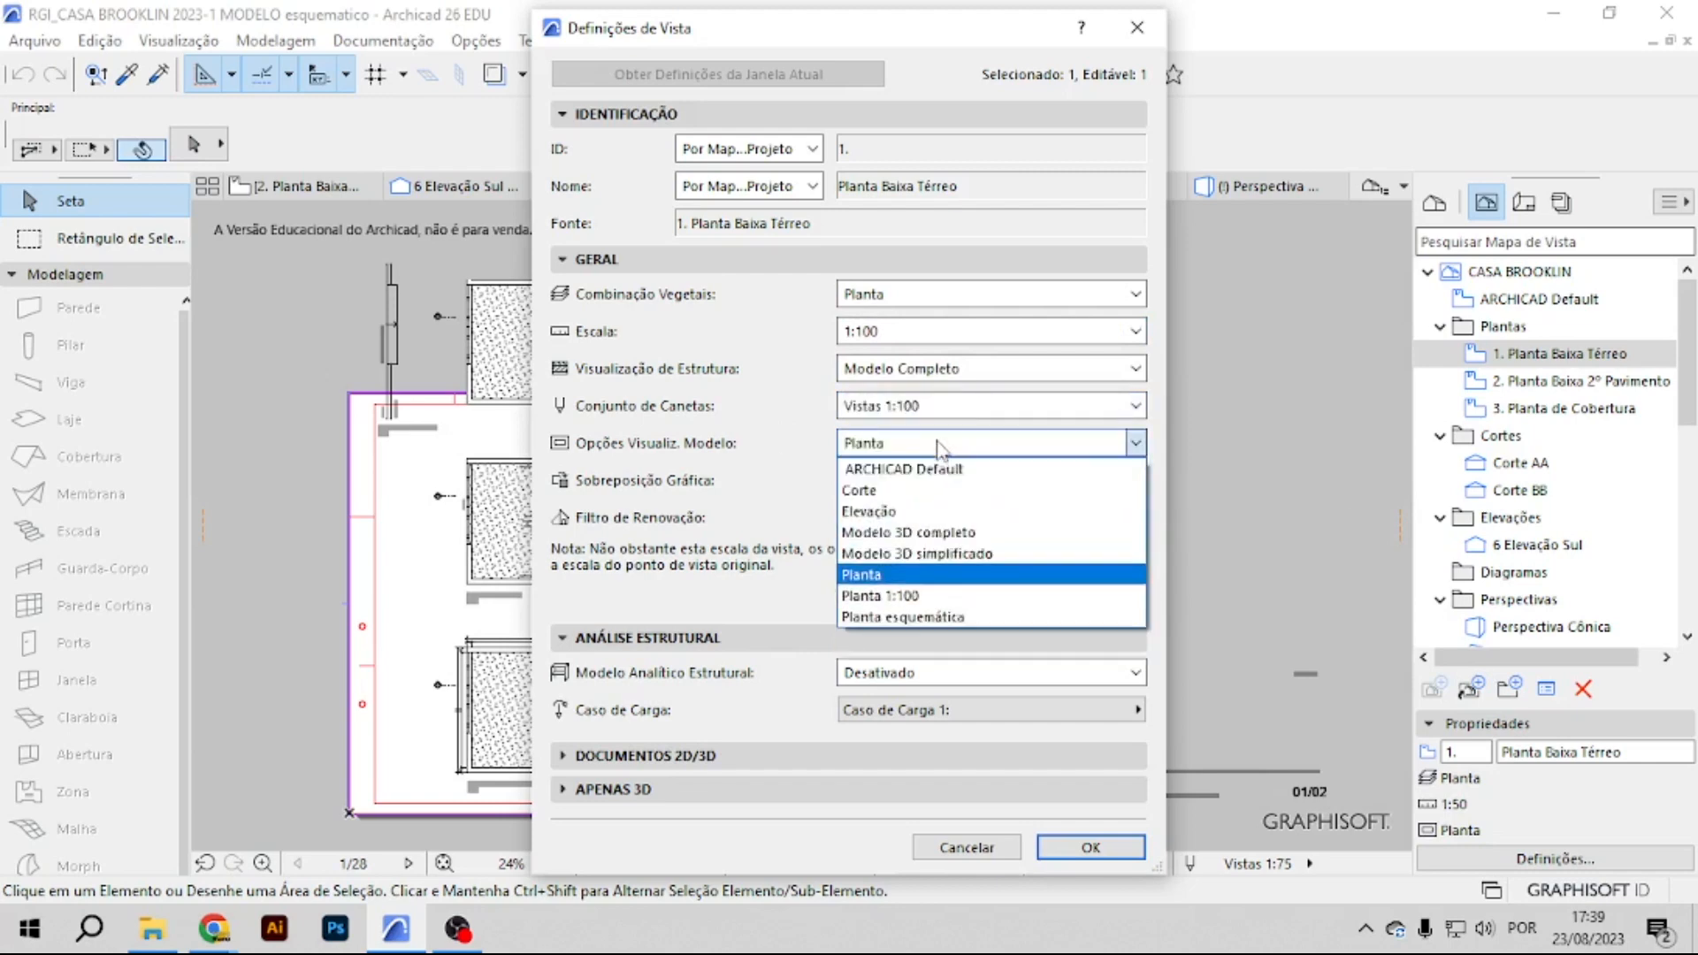
{"action": "left_click", "coordinate": [906, 597]}
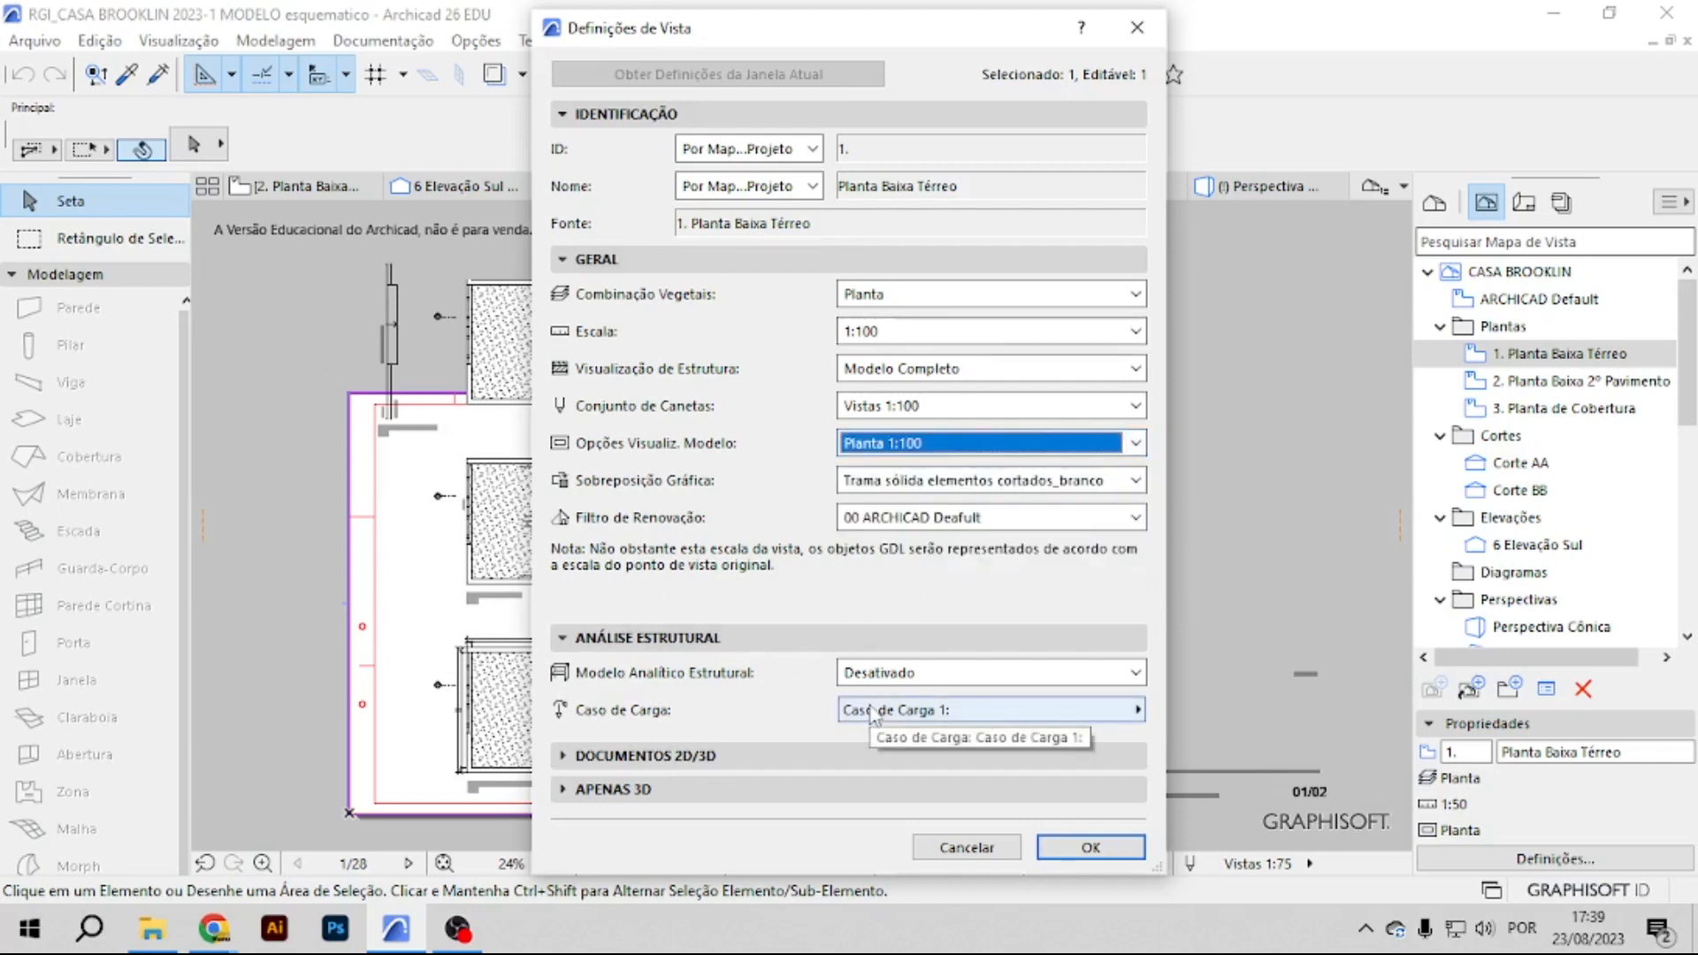
{"action": "left_click", "coordinate": [1090, 848]}
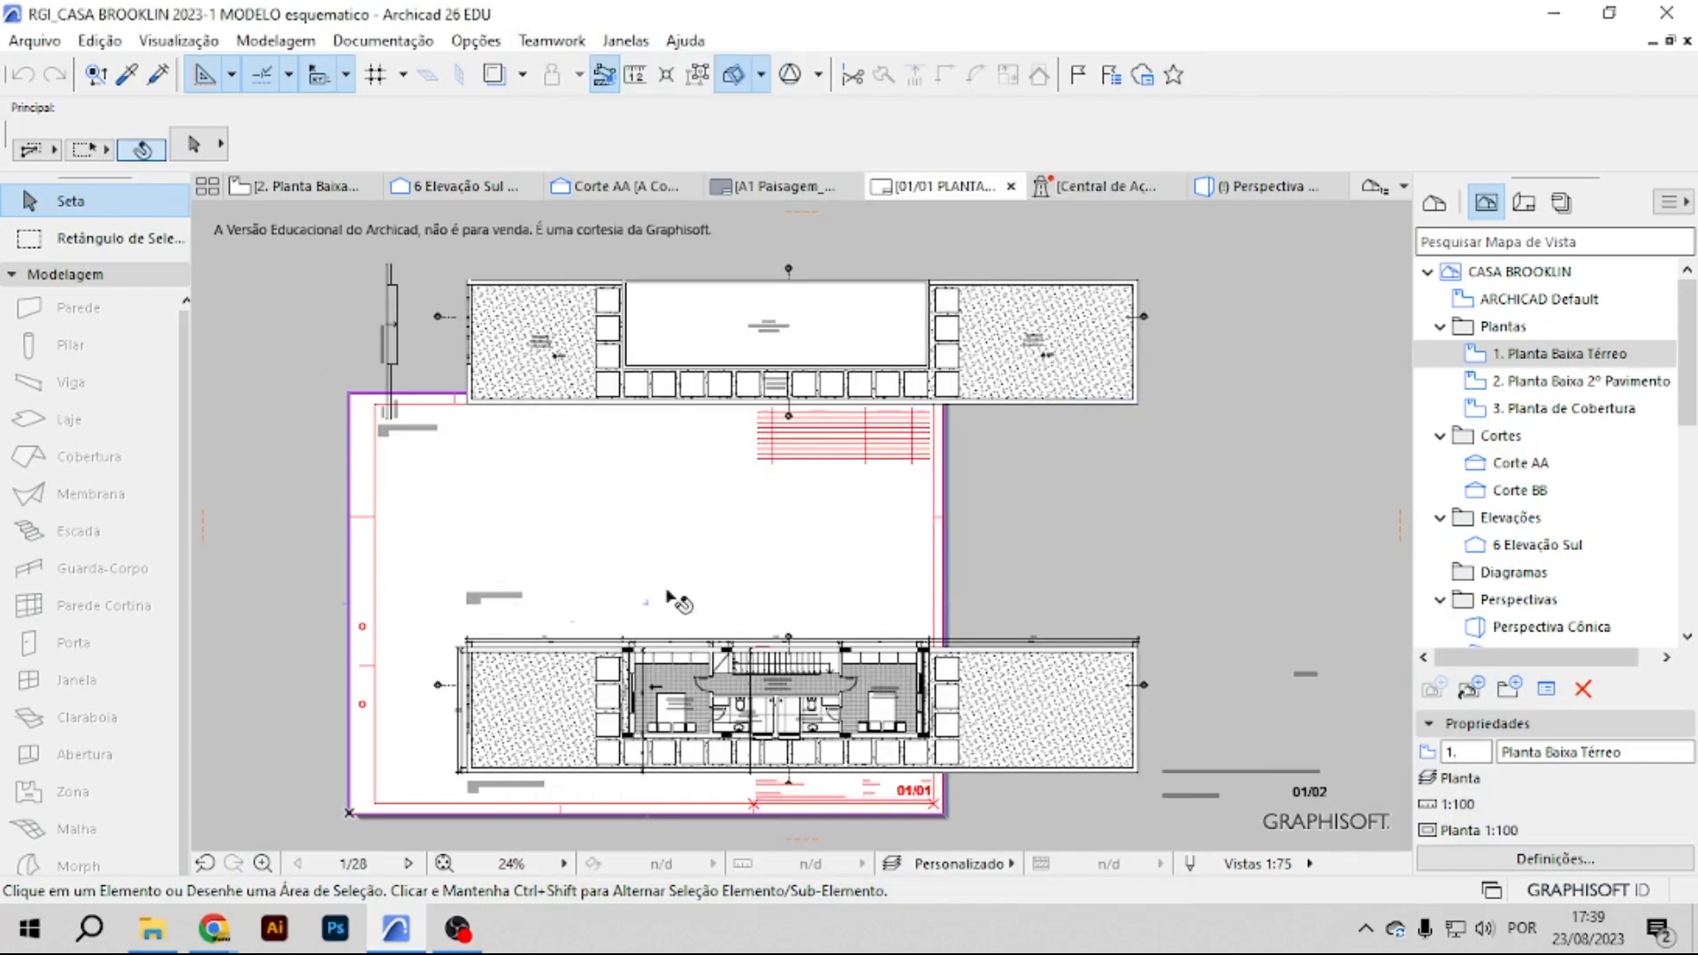
Select the ground-floor plan drawing on the layout and fit its frame to the rescaled content.
{"action": "left_click", "coordinate": [522, 603]}
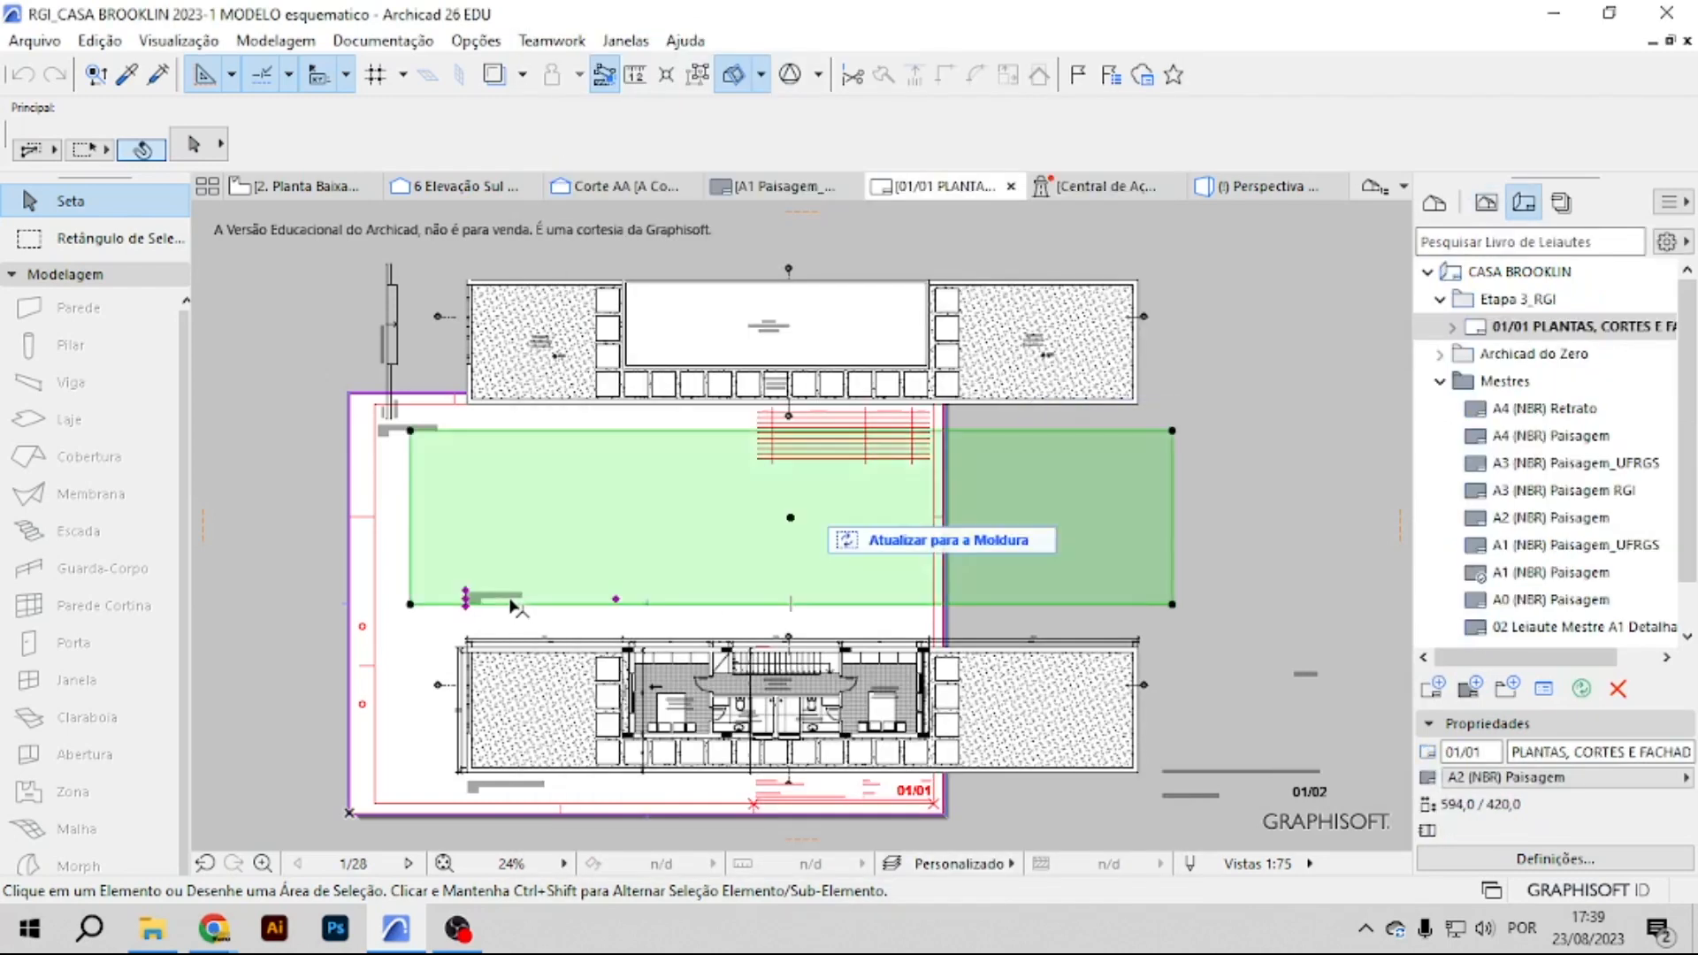
{"action": "left_click", "coordinate": [986, 541]}
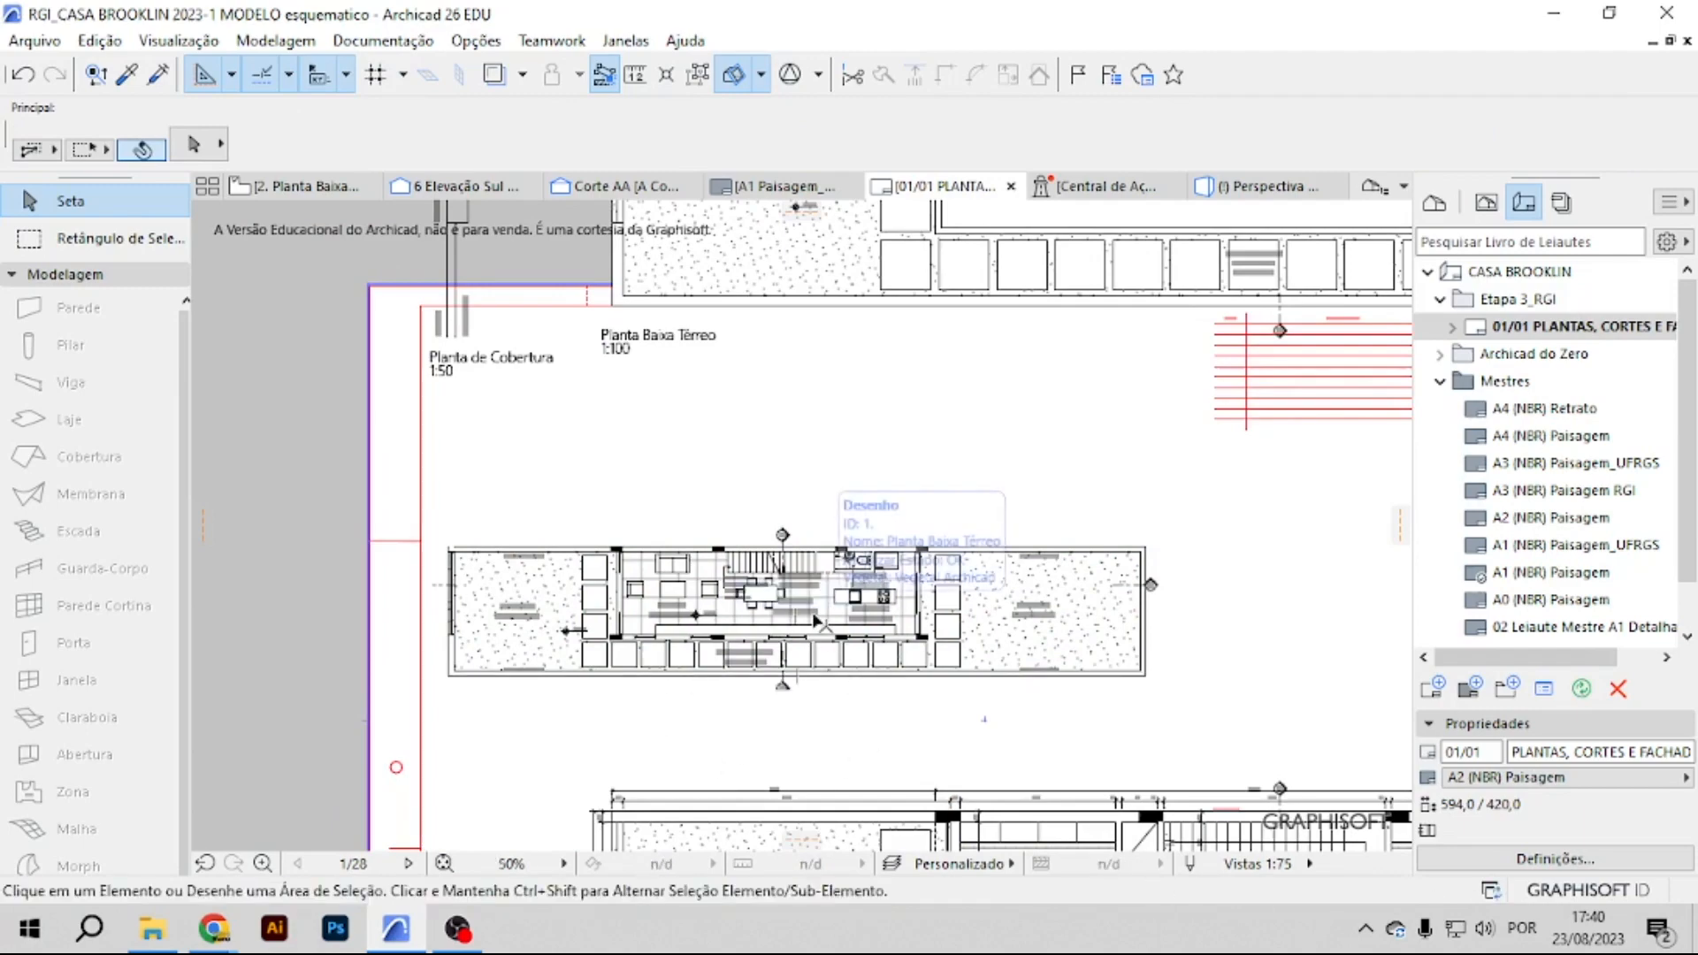
Move the Planta Baixa Térreo drawing title to just below the ground-floor plan, near its lower-left corner.
{"action": "middle_click_drag", "start_coordinate": [637, 362], "coordinate": [645, 387]}
{"action": "scroll", "coordinate": [645, 382], "scroll_direction": "up", "scroll_amount": 2}
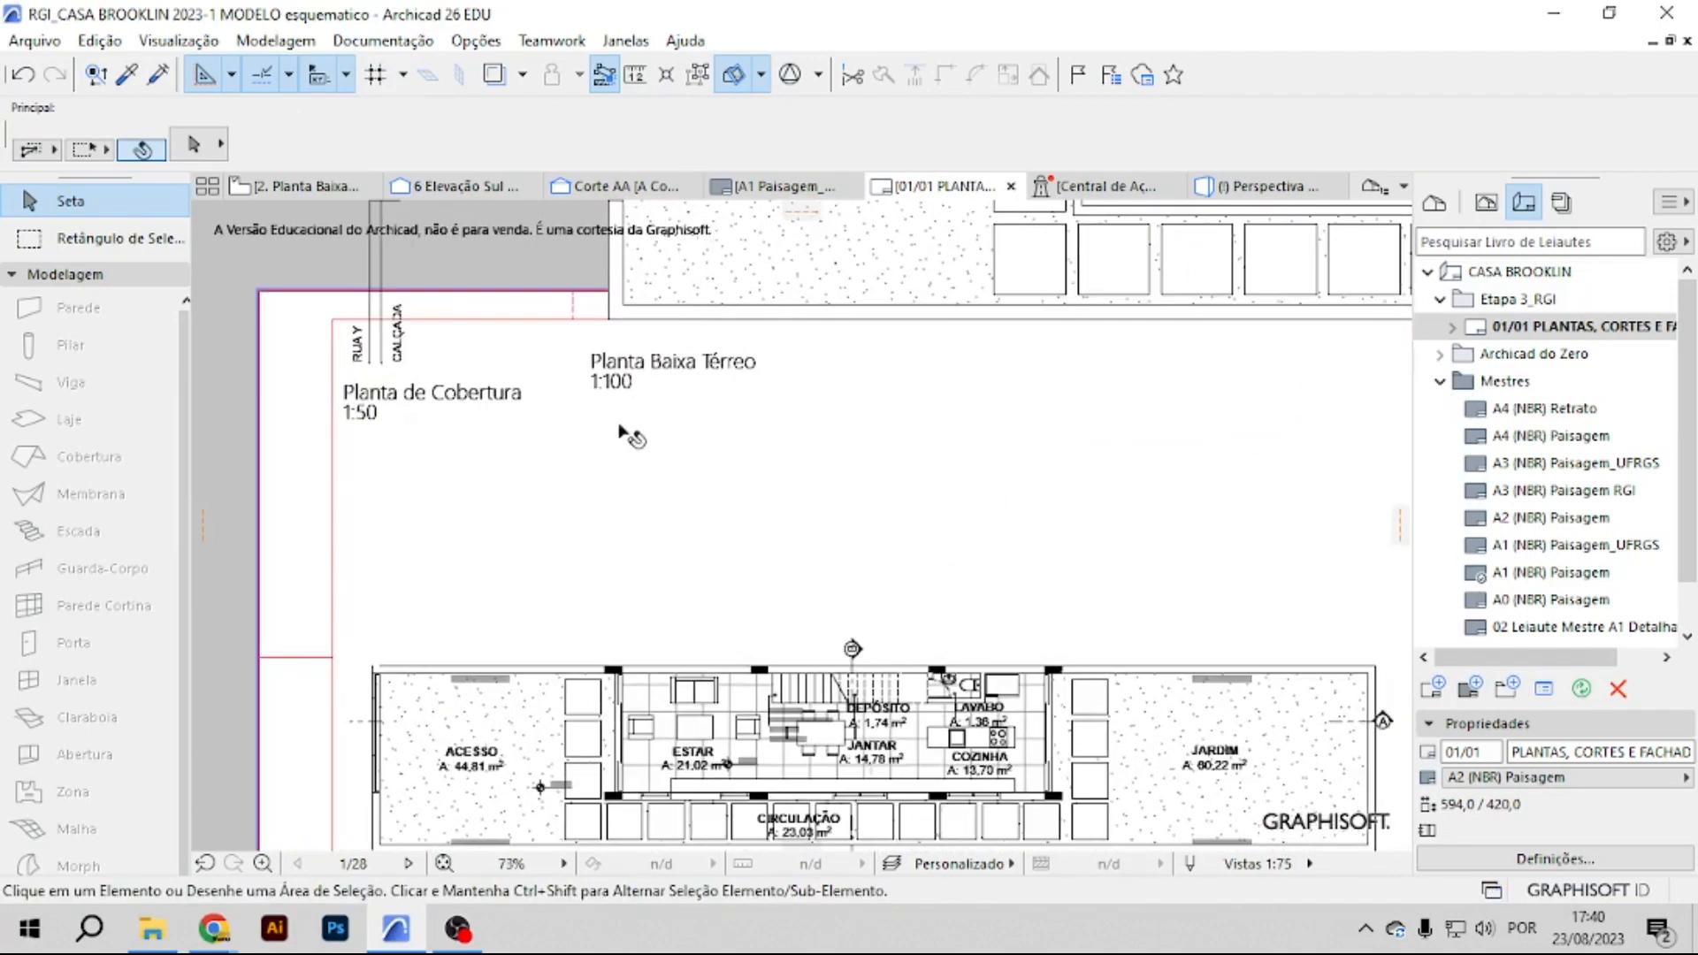
{"action": "left_click", "coordinate": [967, 386]}
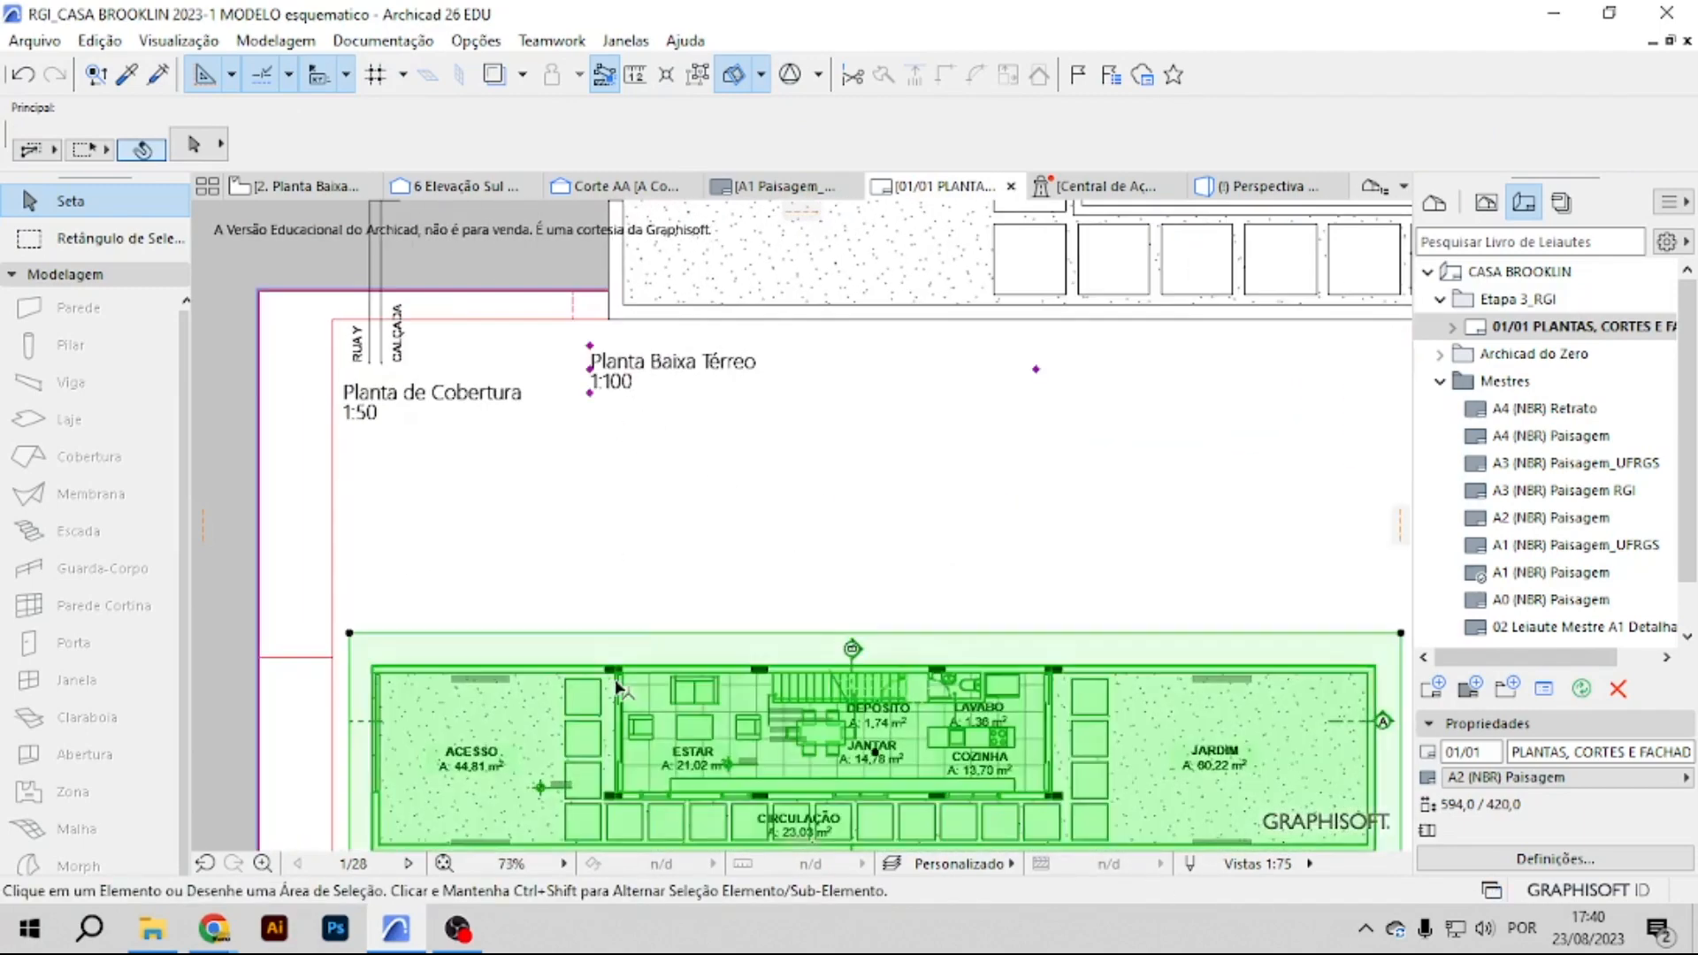
{"action": "left_click", "coordinate": [1037, 370]}
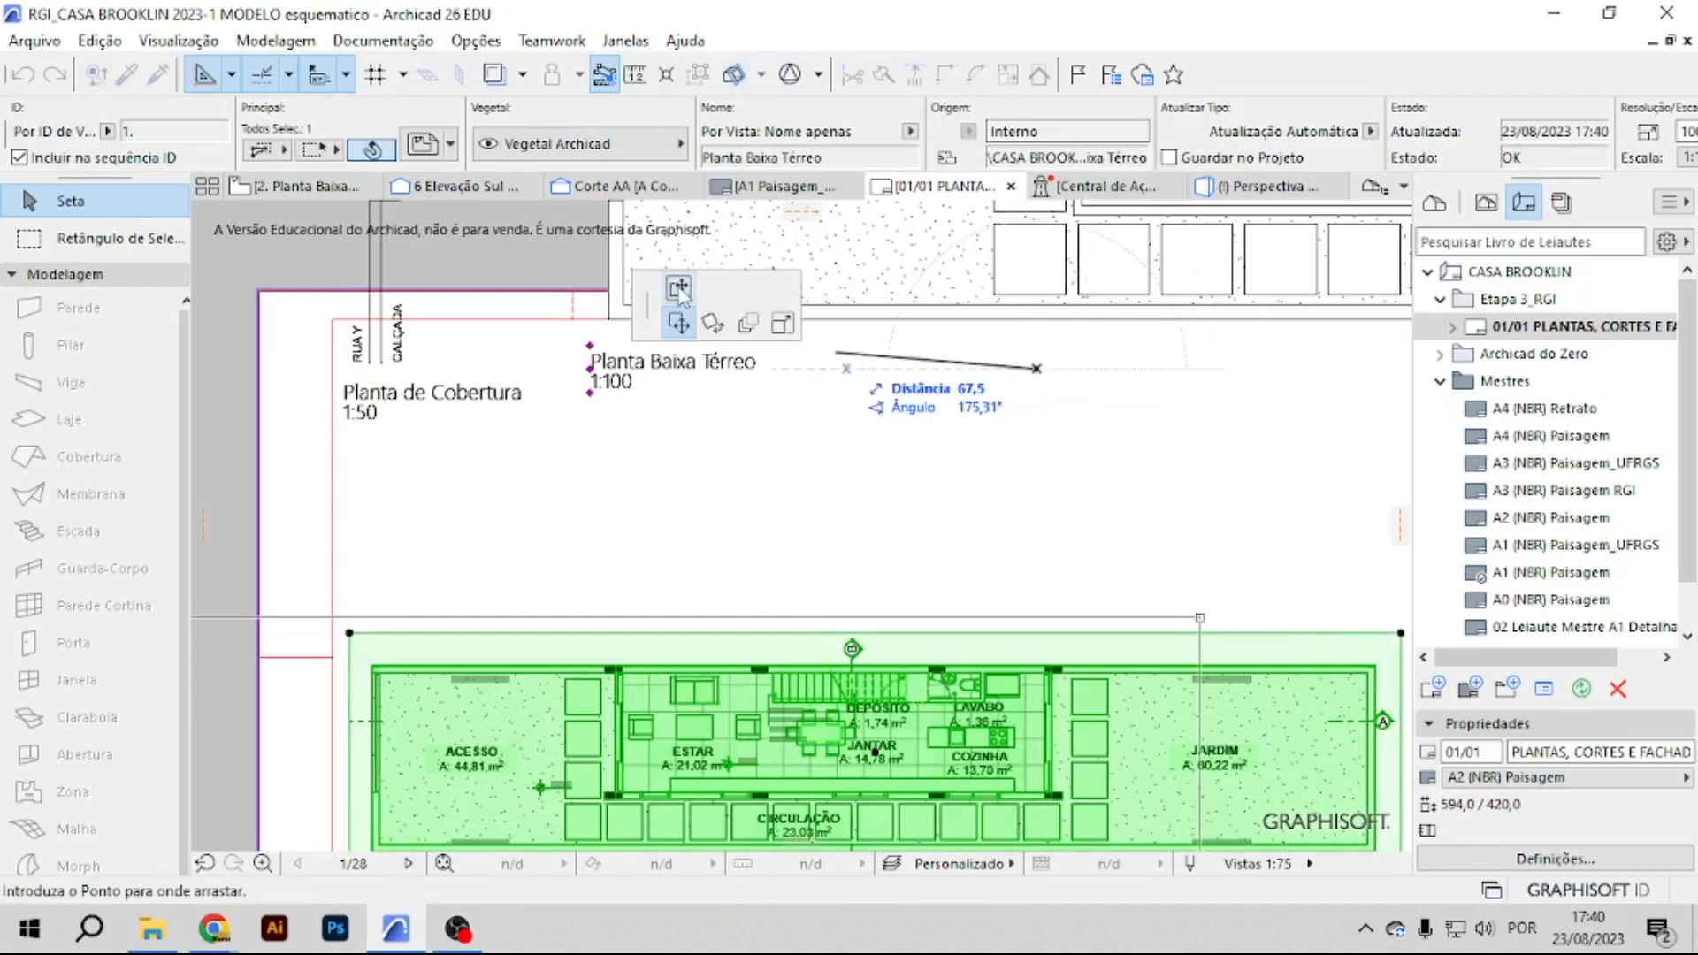
{"action": "scroll", "coordinate": [984, 382], "scroll_direction": "down", "scroll_amount": 1}
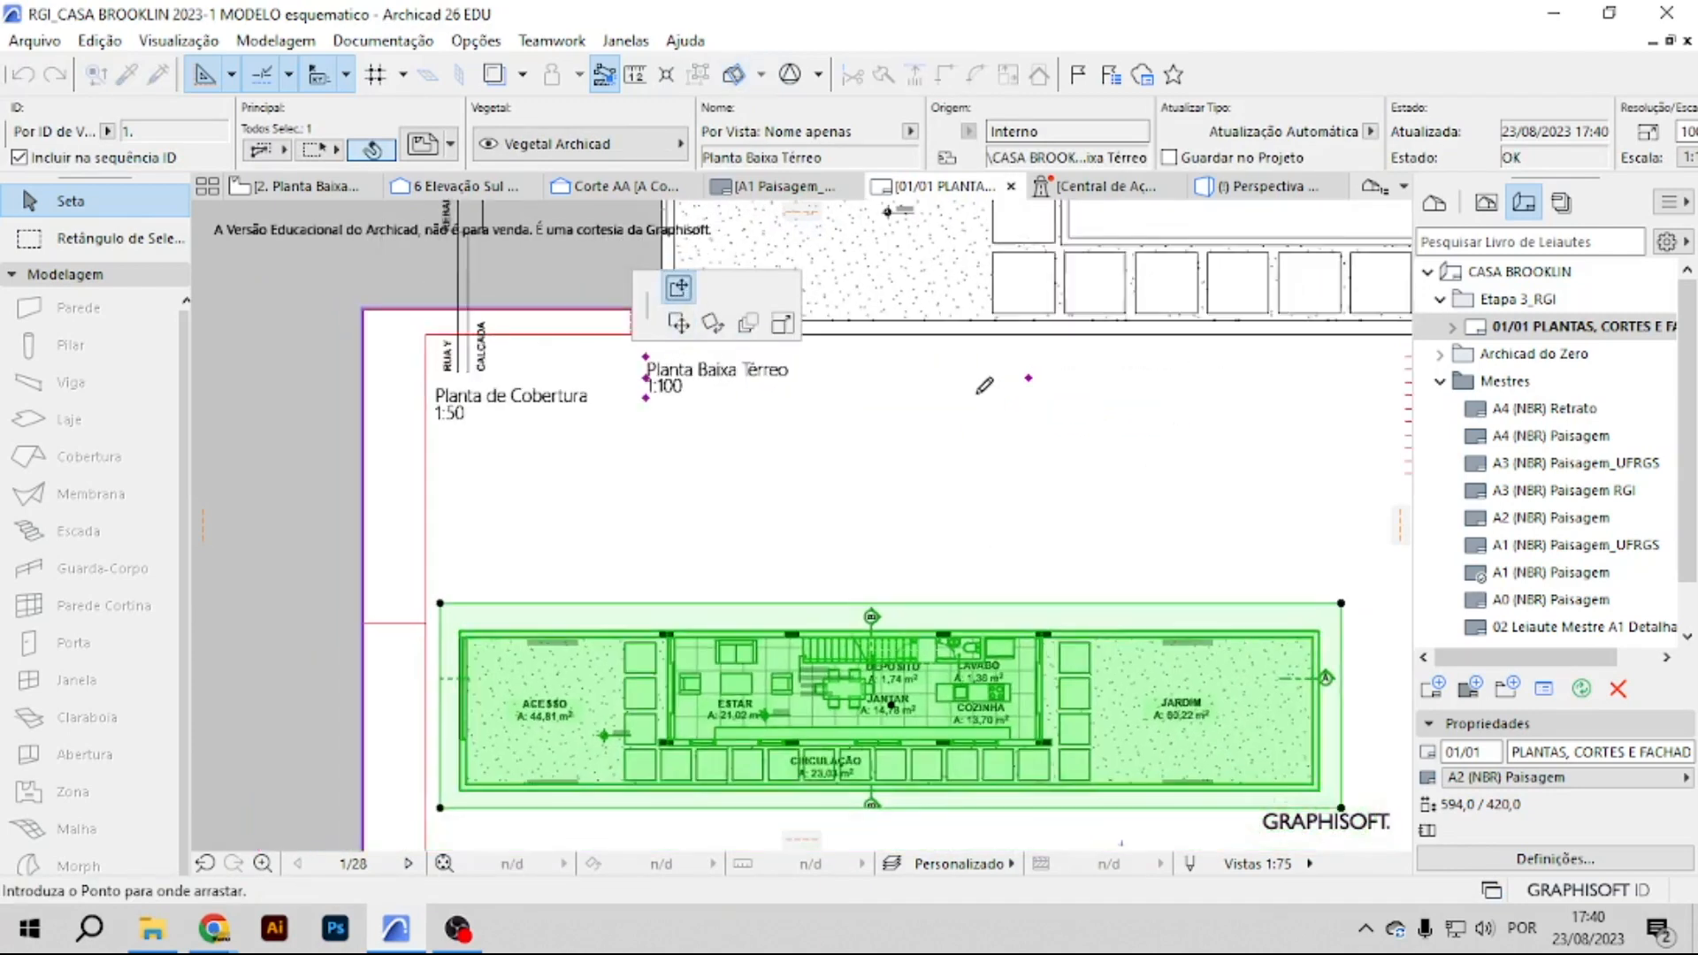
{"action": "scroll", "coordinate": [718, 819], "scroll_direction": "up", "scroll_amount": 1}
{"action": "middle_click_drag", "start_coordinate": [768, 802], "coordinate": [825, 579]}
{"action": "scroll", "coordinate": [893, 586], "scroll_direction": "up", "scroll_amount": 2}
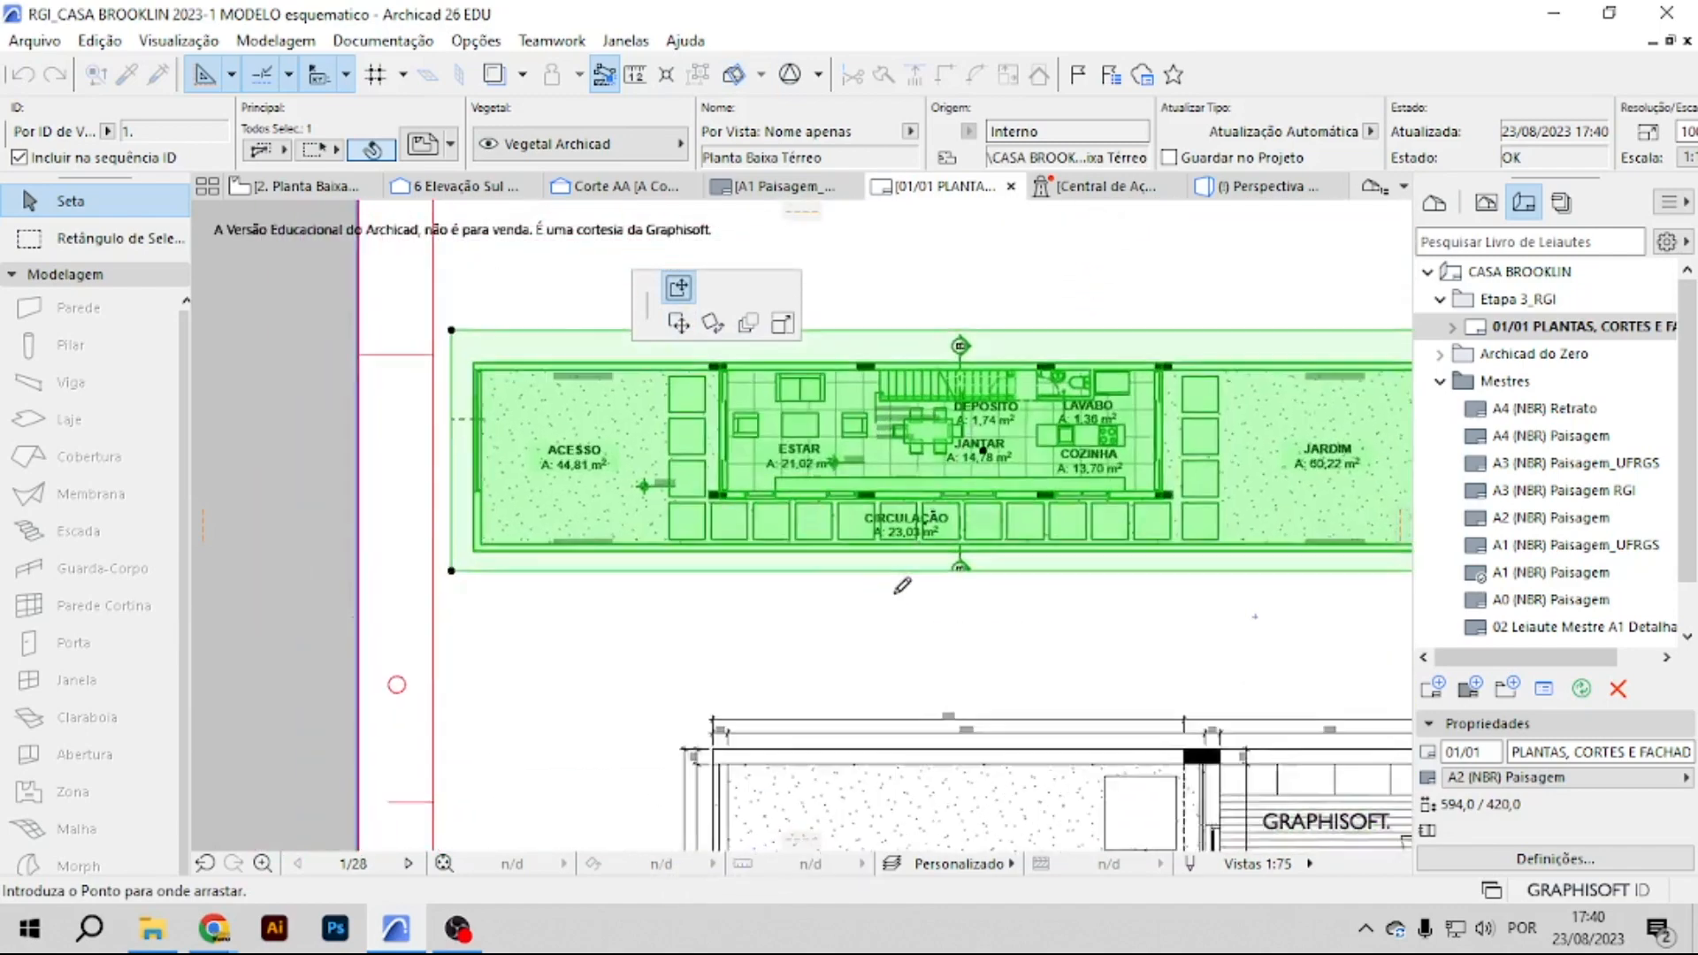
{"action": "left_click", "coordinate": [941, 603]}
{"action": "scroll", "coordinate": [939, 603], "scroll_direction": "down", "scroll_amount": 2}
{"action": "mouse_move", "coordinate": [939, 603]}
{"action": "middle_mouse_down"}
{"action": "mouse_move", "coordinate": [771, 619]}
{"action": "mouse_move", "coordinate": [657, 714]}
{"action": "middle_mouse_up"}
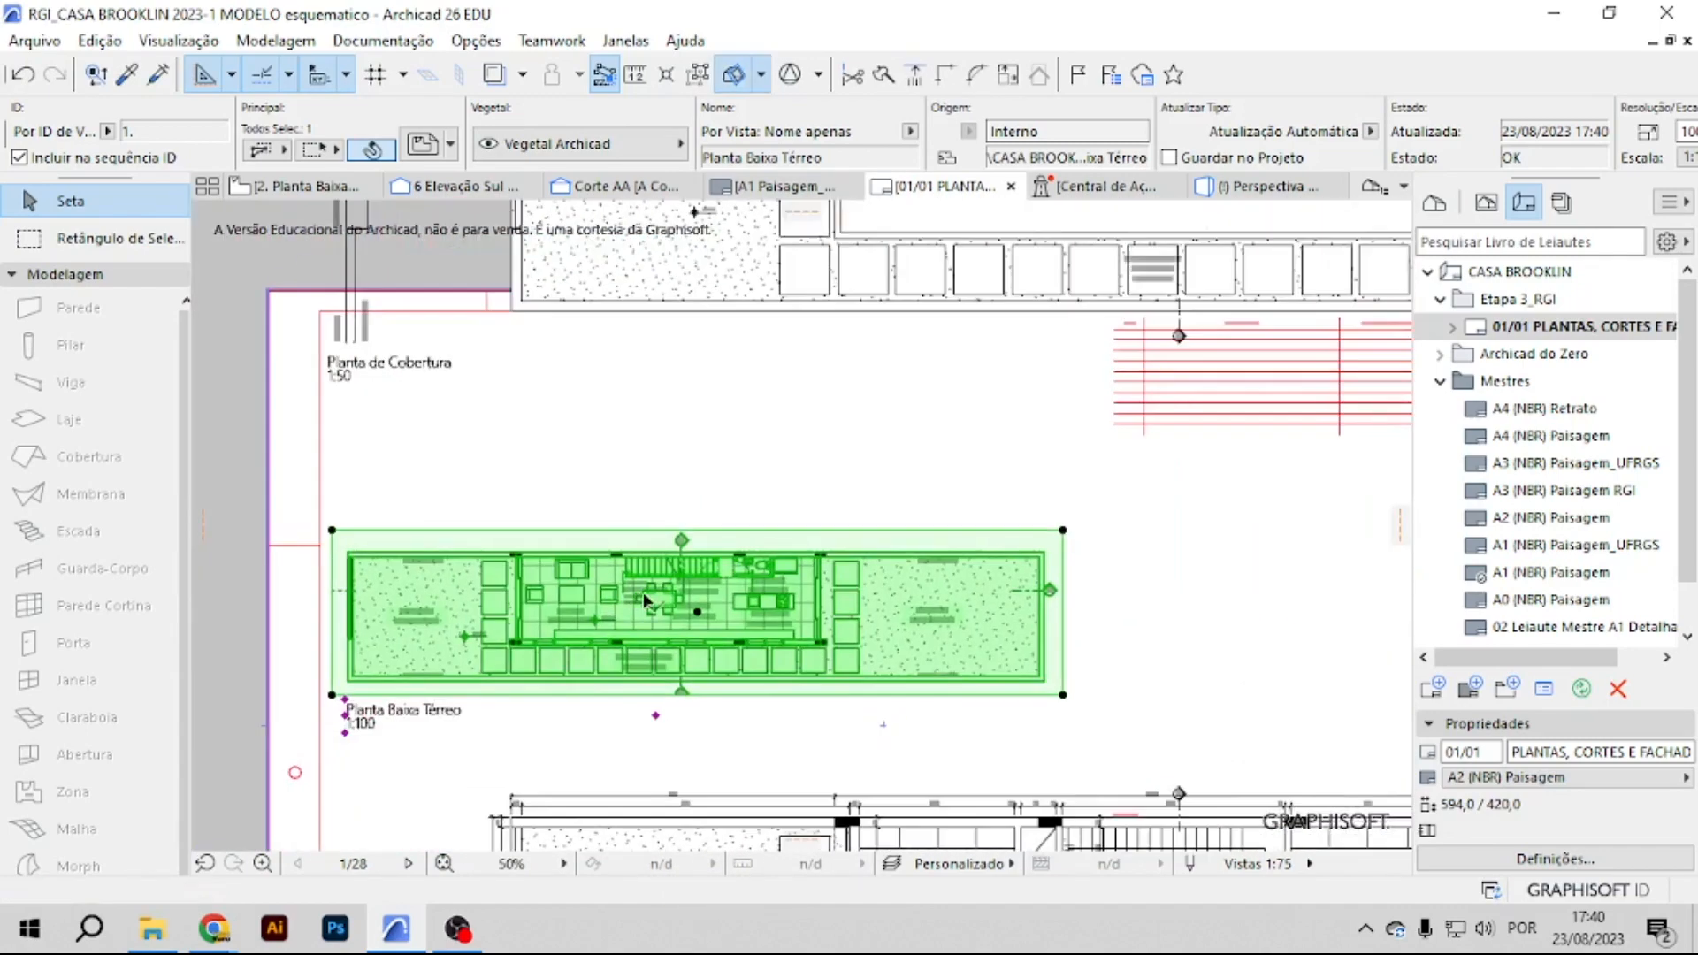
Delete the Planta de Cobertura drawing from the layout.
{"action": "scroll", "coordinate": [888, 605], "scroll_direction": "down", "scroll_amount": 1}
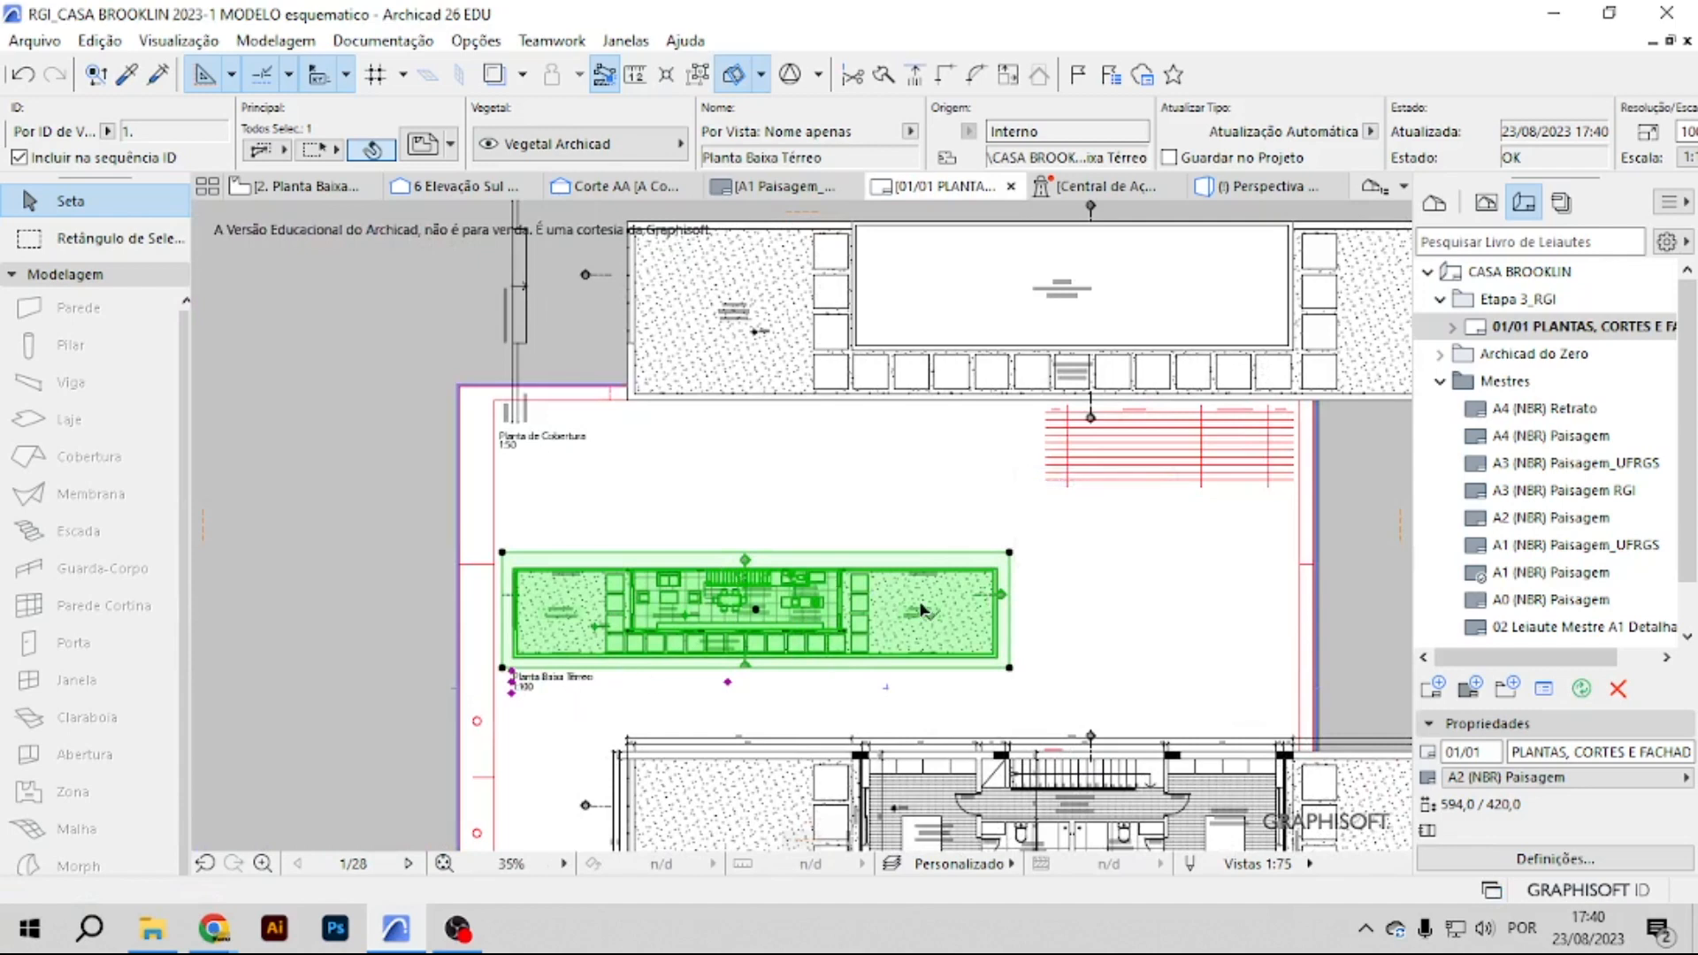
{"action": "mouse_move", "coordinate": [980, 456]}
{"action": "middle_mouse_down"}
{"action": "mouse_move", "coordinate": [865, 474]}
{"action": "mouse_move", "coordinate": [803, 607]}
{"action": "middle_mouse_up"}
{"action": "left_click", "coordinate": [637, 455]}
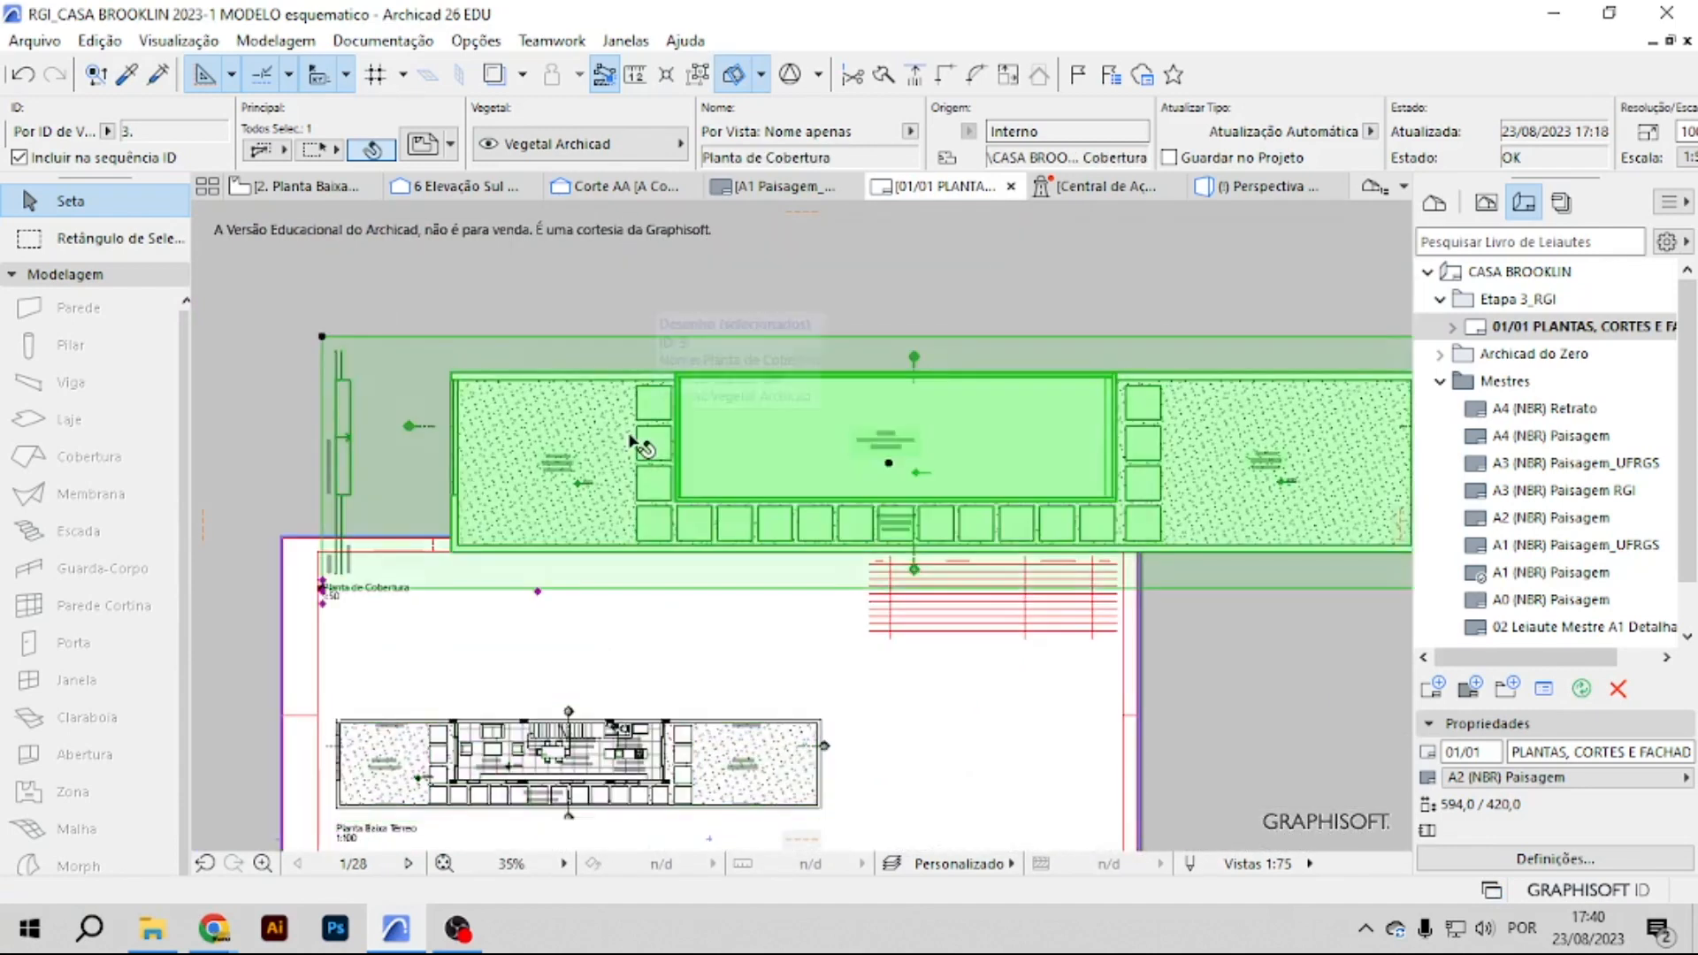
{"action": "key", "text": "Delete"}
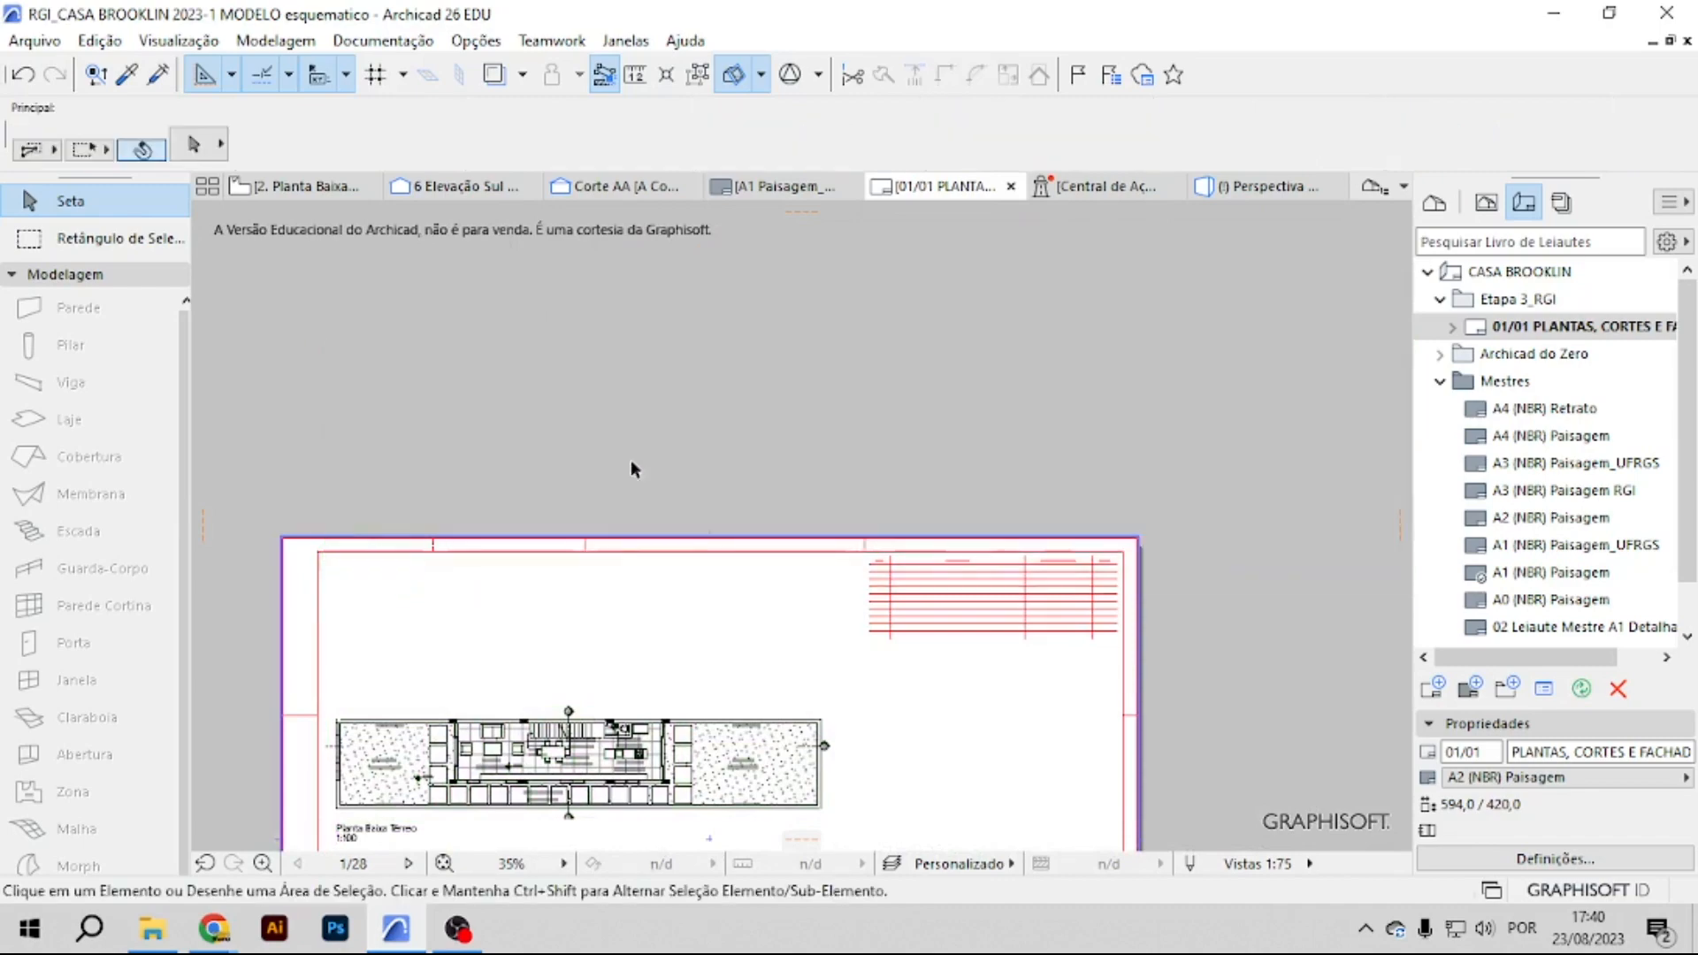
Move the Planta Baixa Térreo drawing with its title up into the upper-left corner of the A2 sheet frame.
{"action": "scroll", "coordinate": [690, 670], "scroll_direction": "up", "scroll_amount": 3}
{"action": "left_click", "coordinate": [607, 545]}
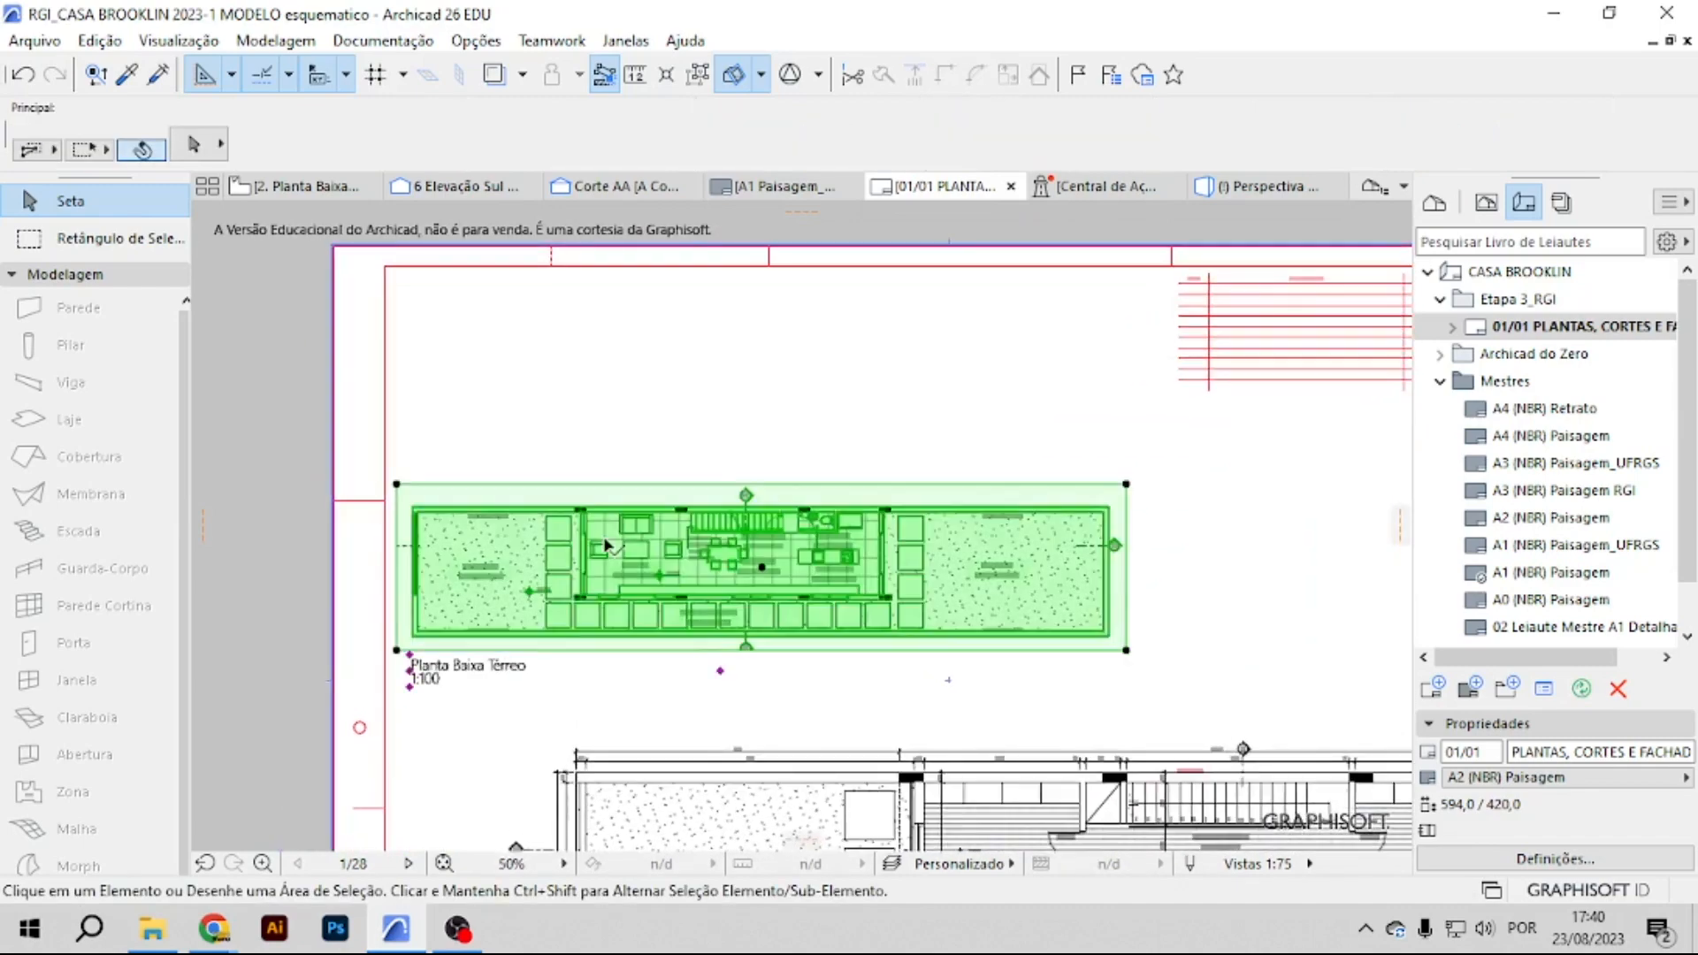
{"action": "left_click_drag", "start_coordinate": [616, 571], "coordinate": [627, 381]}
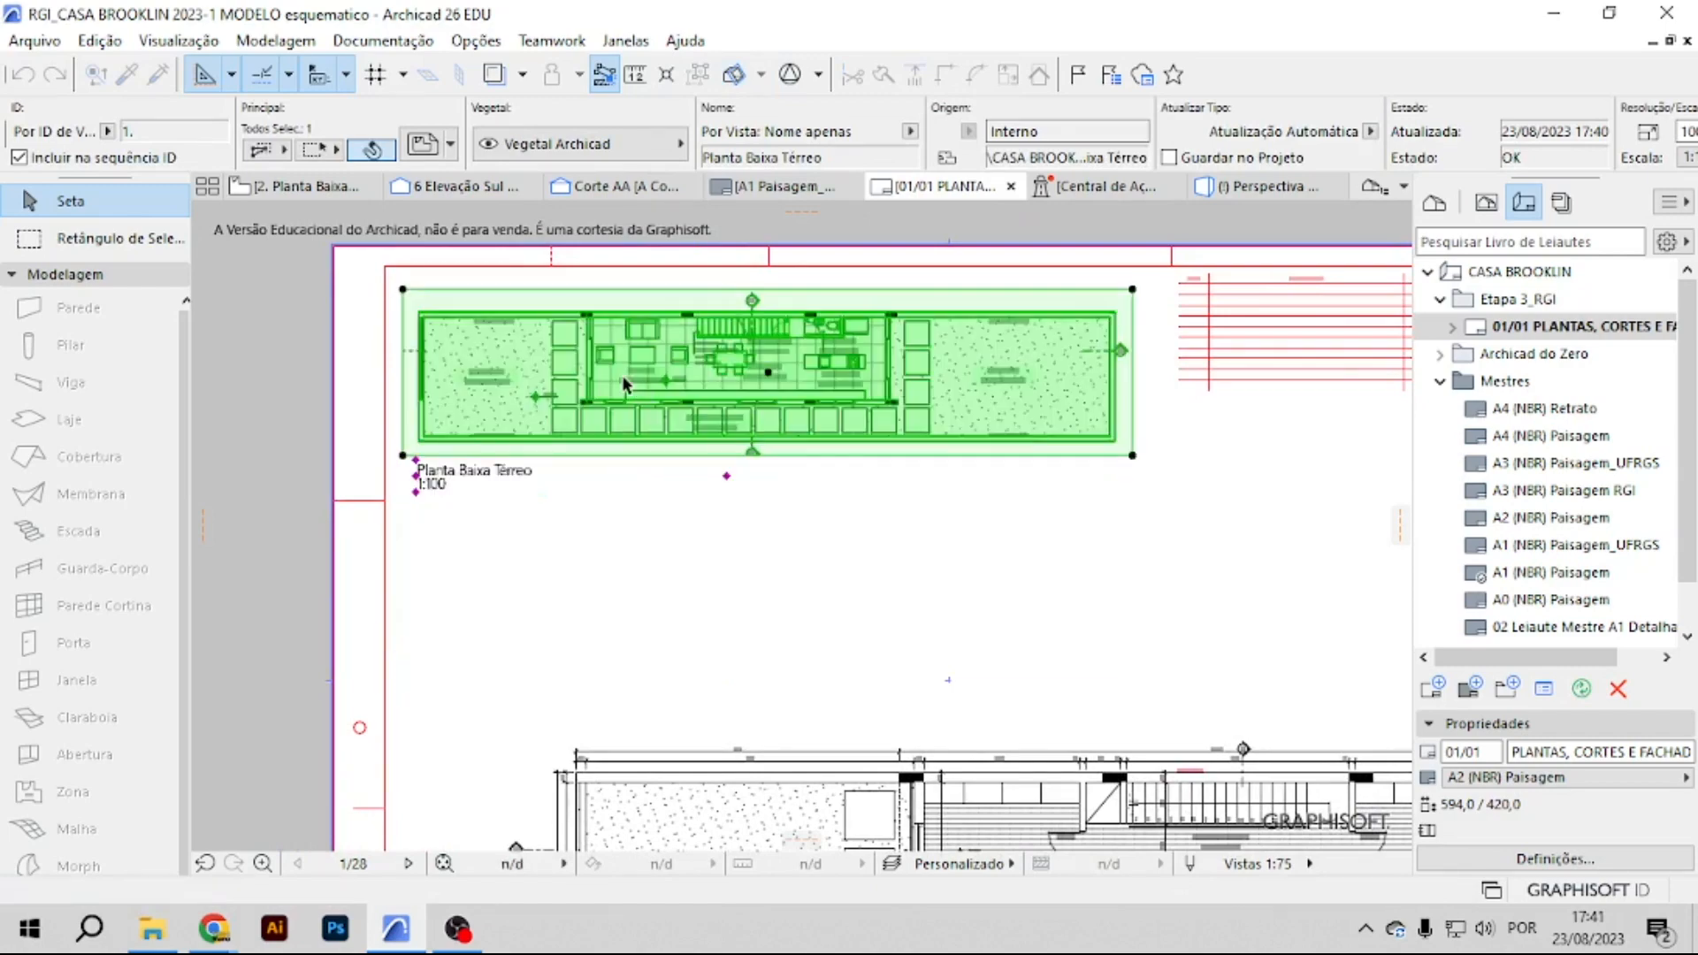
{"action": "scroll", "coordinate": [761, 616], "scroll_direction": "down", "scroll_amount": 3}
{"action": "scroll", "coordinate": [756, 598], "scroll_direction": "down", "scroll_amount": 1}
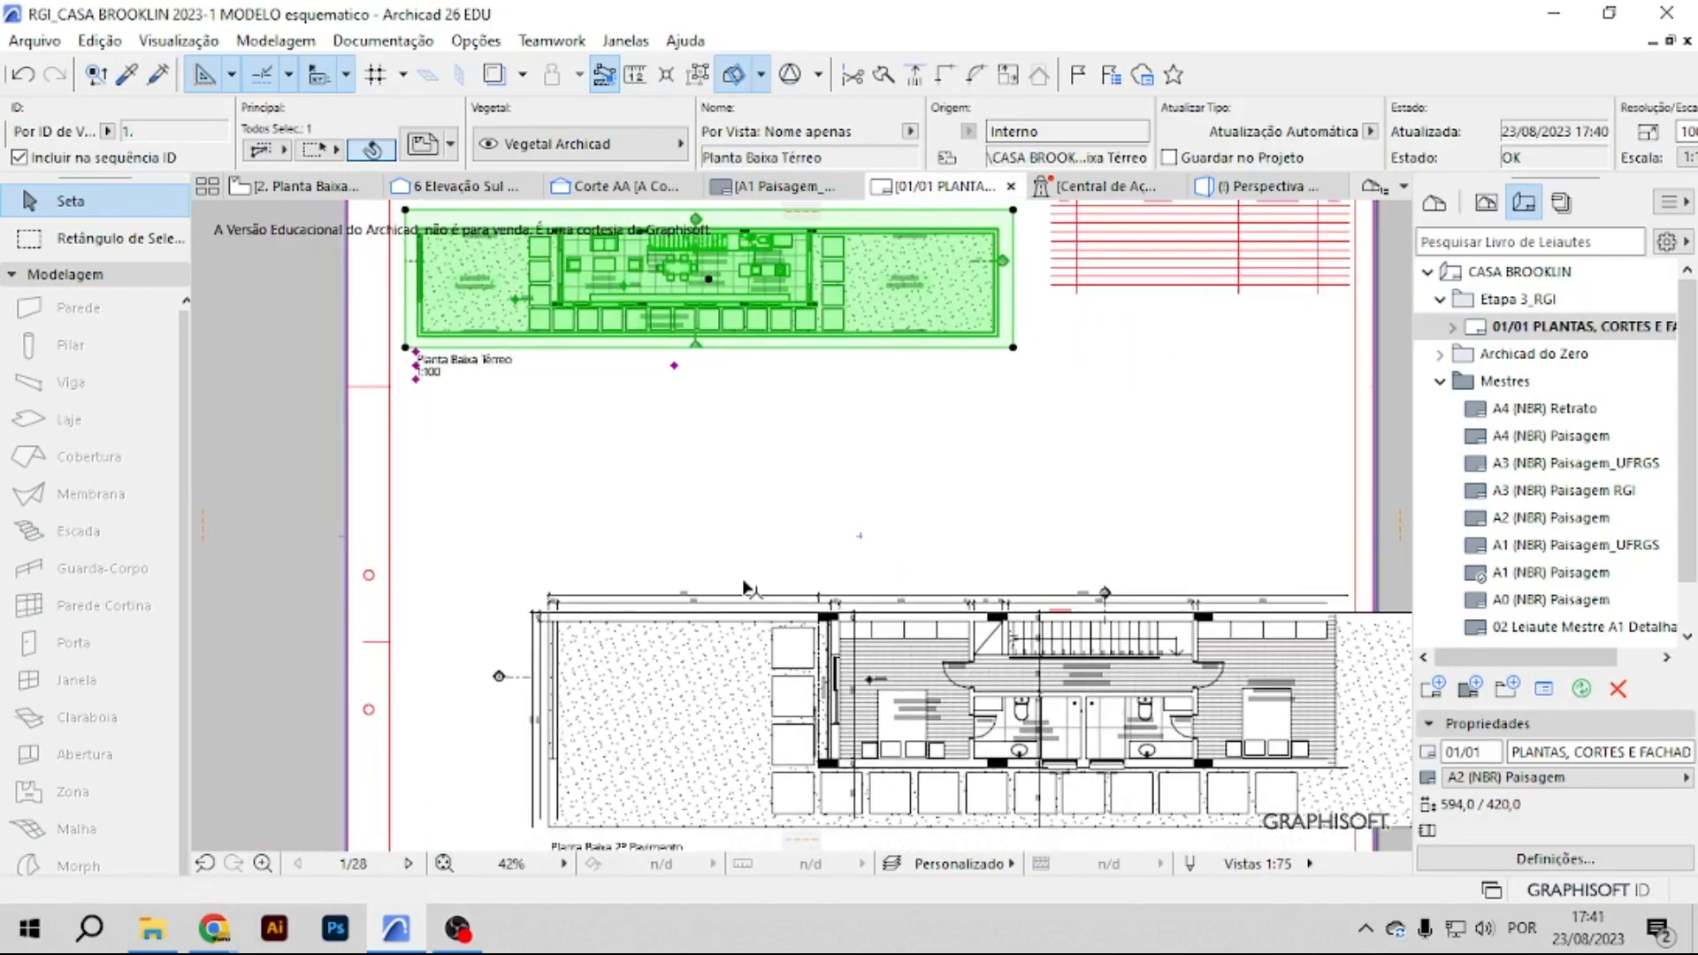
Set the view 2. Planta Baixa 2º Pavimento to scale 1:100, pen set Vistas 1:100 and model view option Planta 1:100.
{"action": "left_click", "coordinate": [1488, 203]}
{"action": "left_click", "coordinate": [1557, 380]}
{"action": "right_click", "coordinate": [1544, 382]}
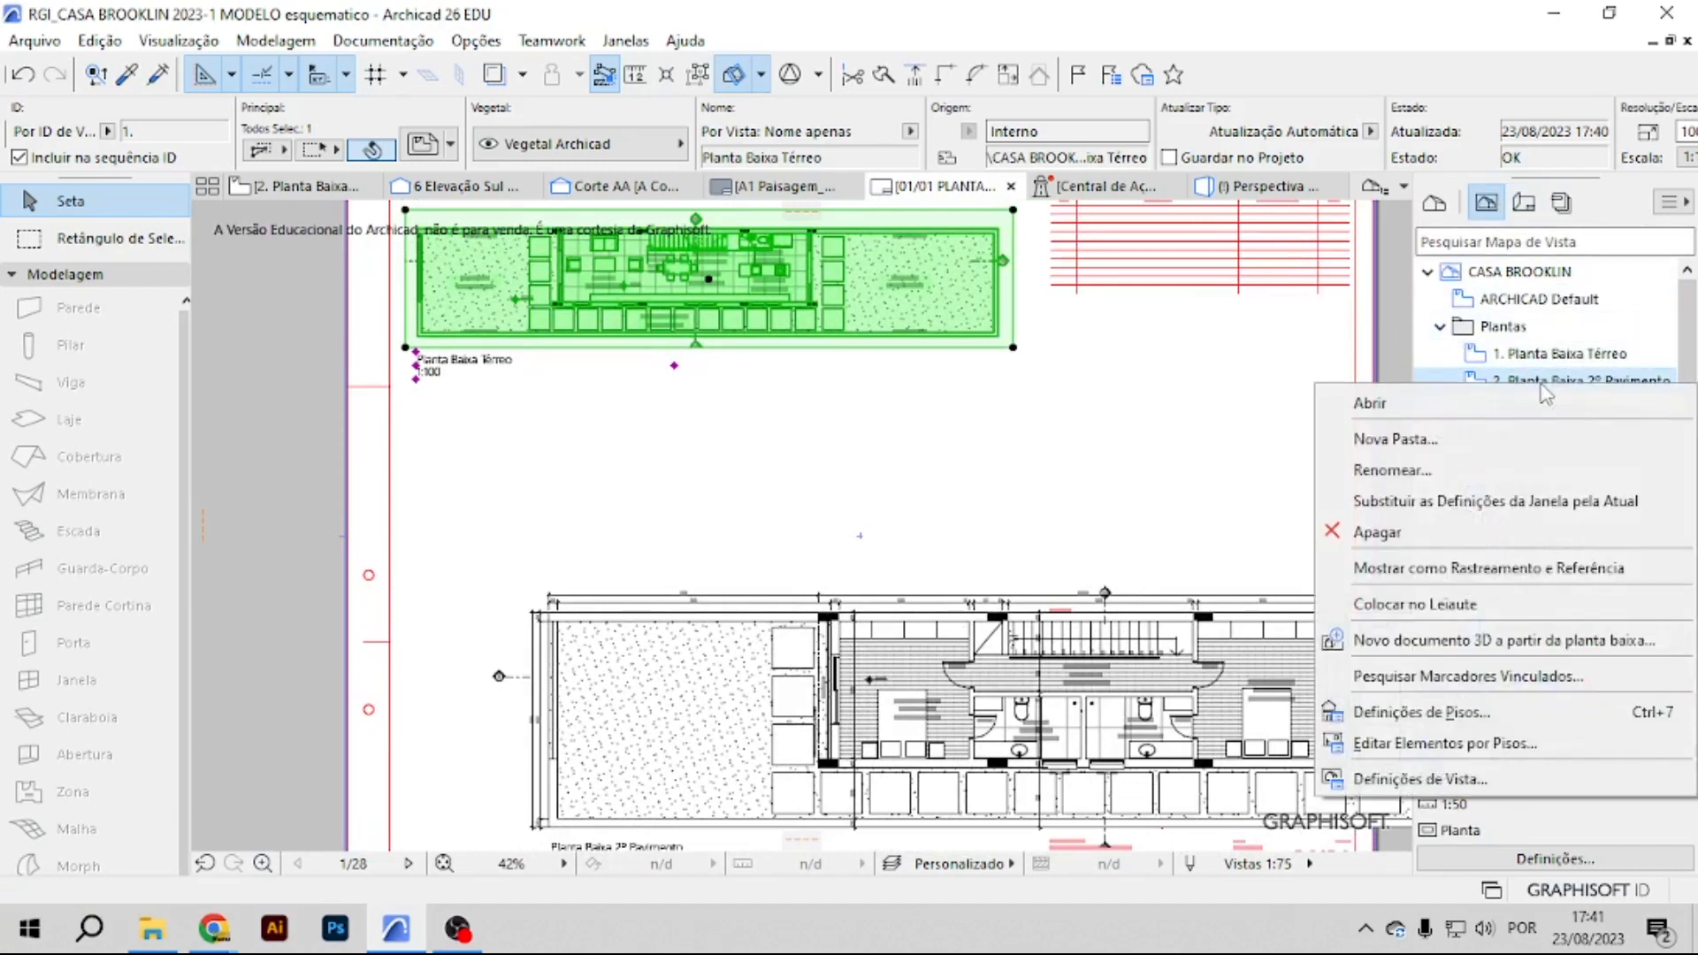
{"action": "left_click", "coordinate": [1450, 780]}
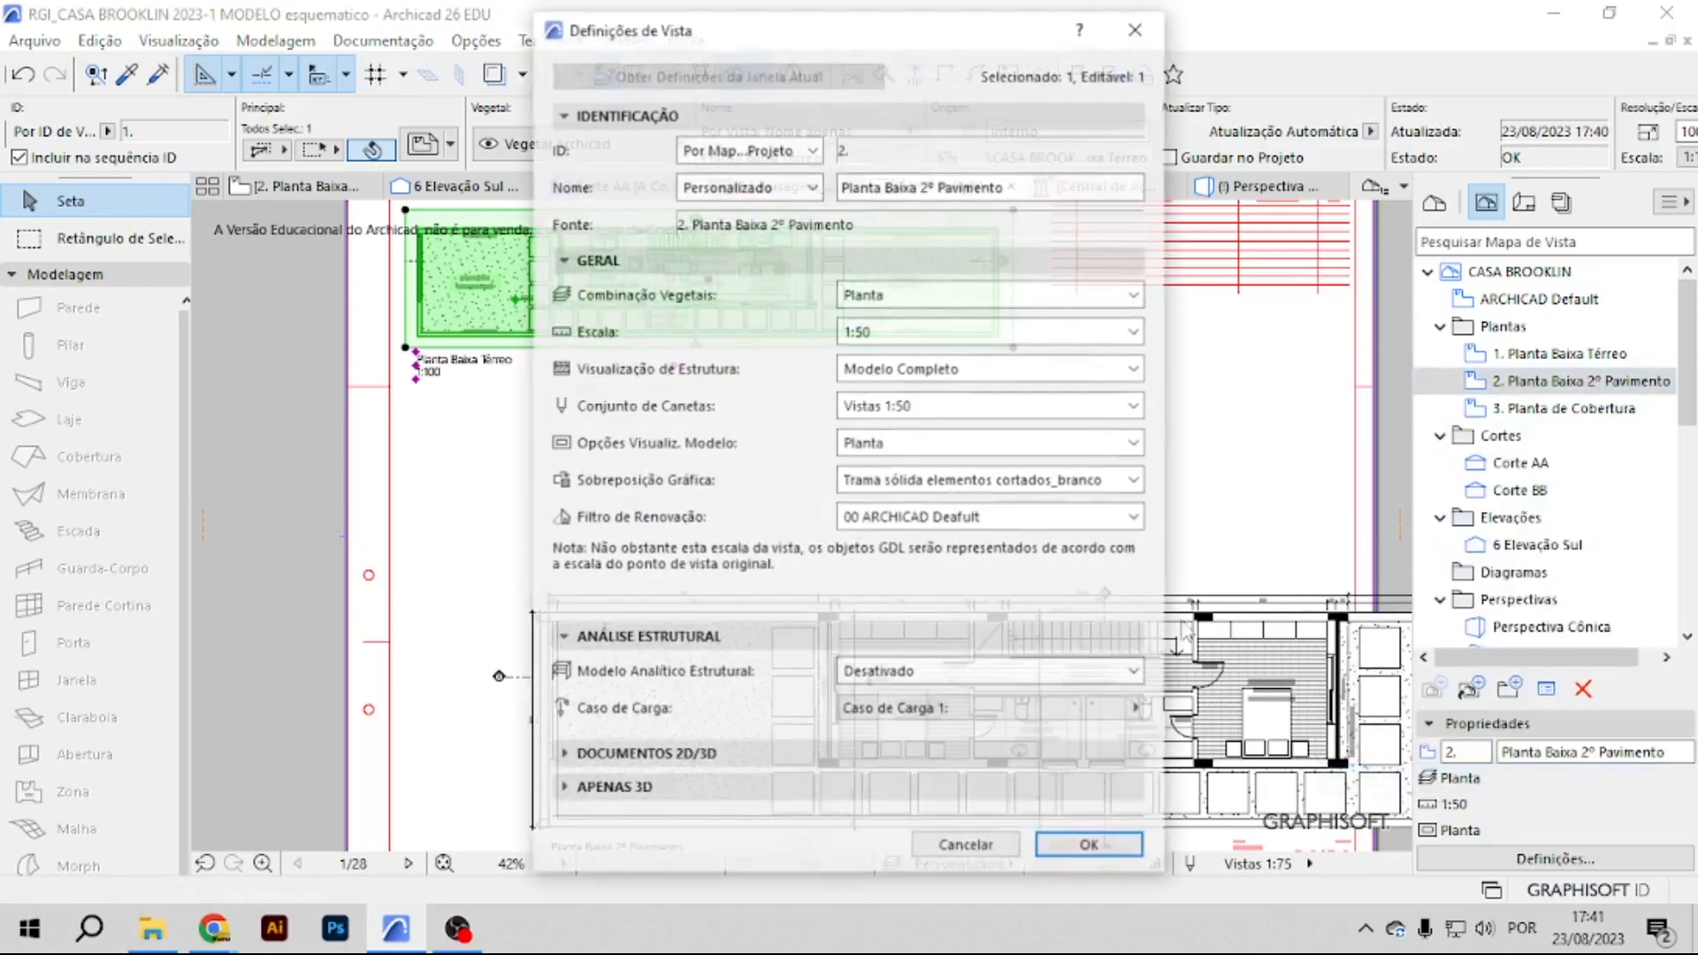
{"action": "left_click", "coordinate": [920, 336]}
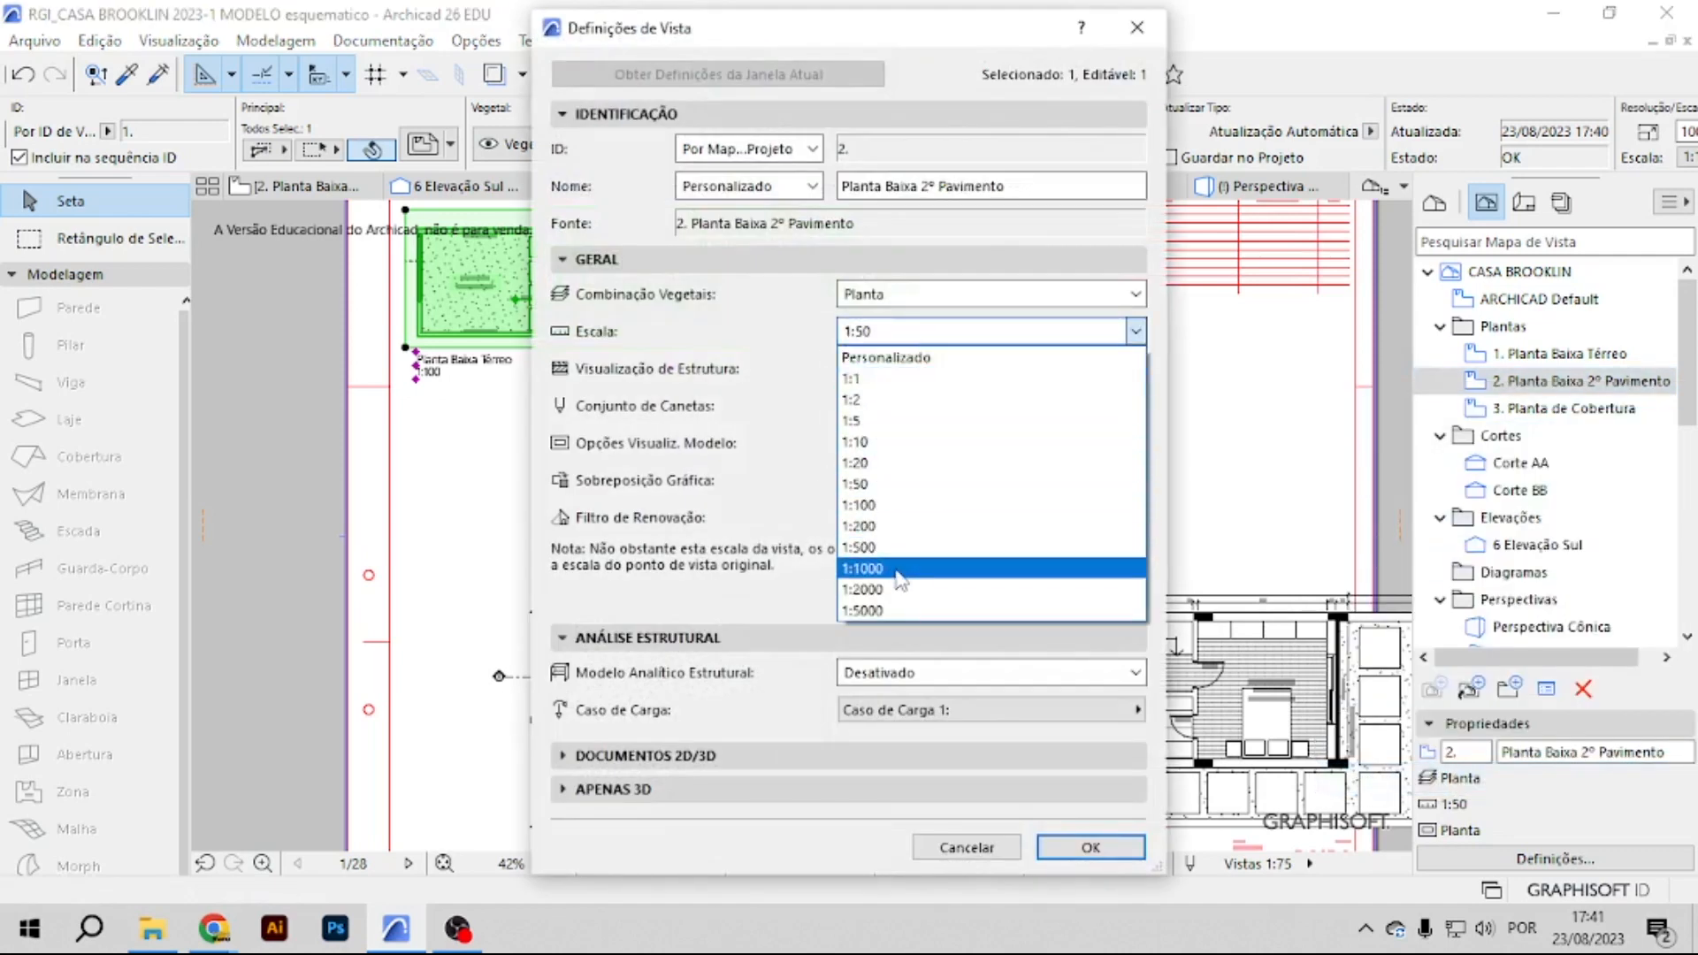
{"action": "left_click", "coordinate": [903, 505]}
{"action": "left_click", "coordinate": [904, 406]}
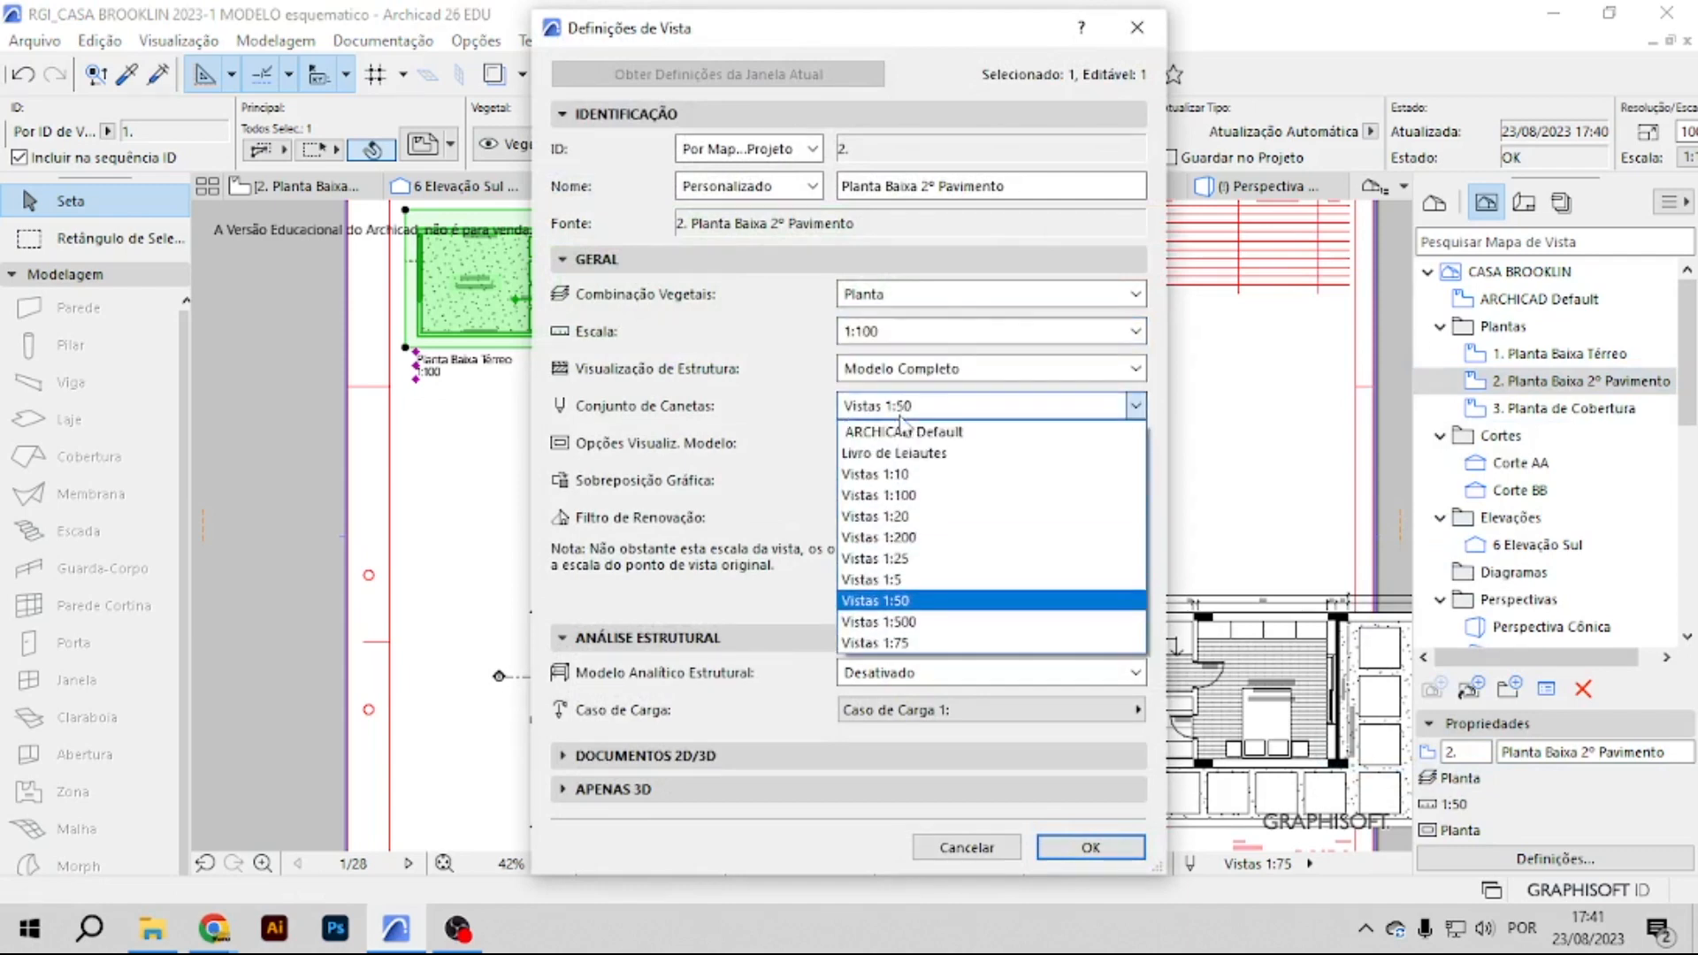
{"action": "left_click", "coordinate": [905, 496]}
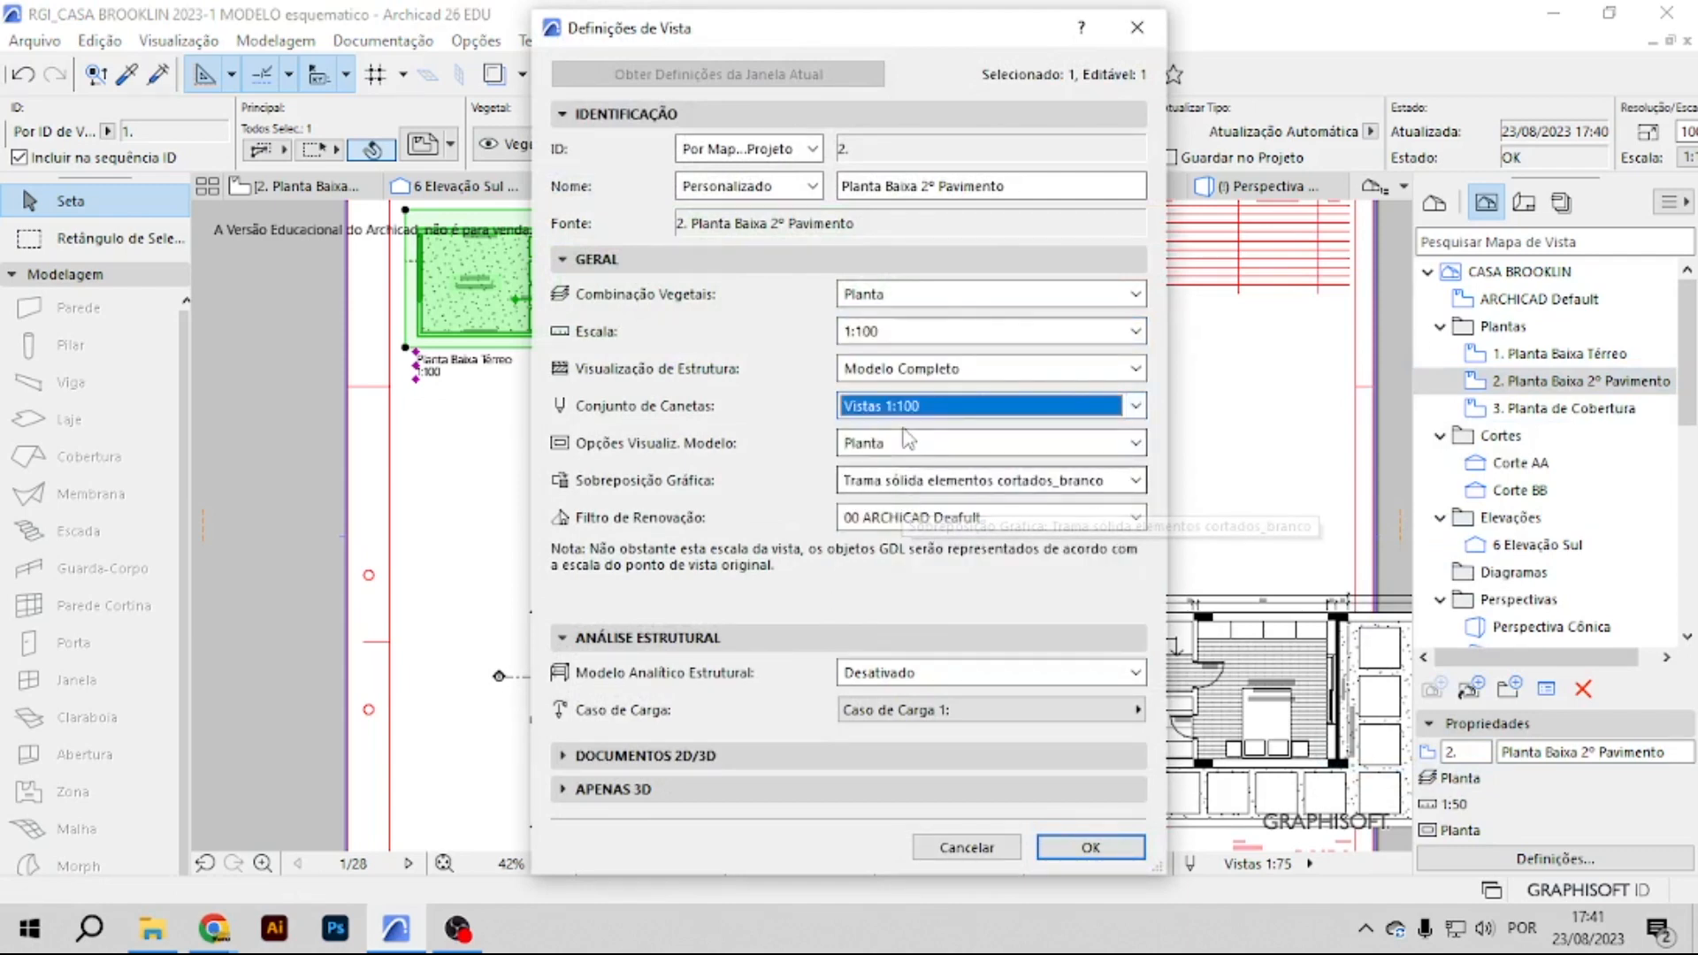
{"action": "left_click", "coordinate": [909, 443]}
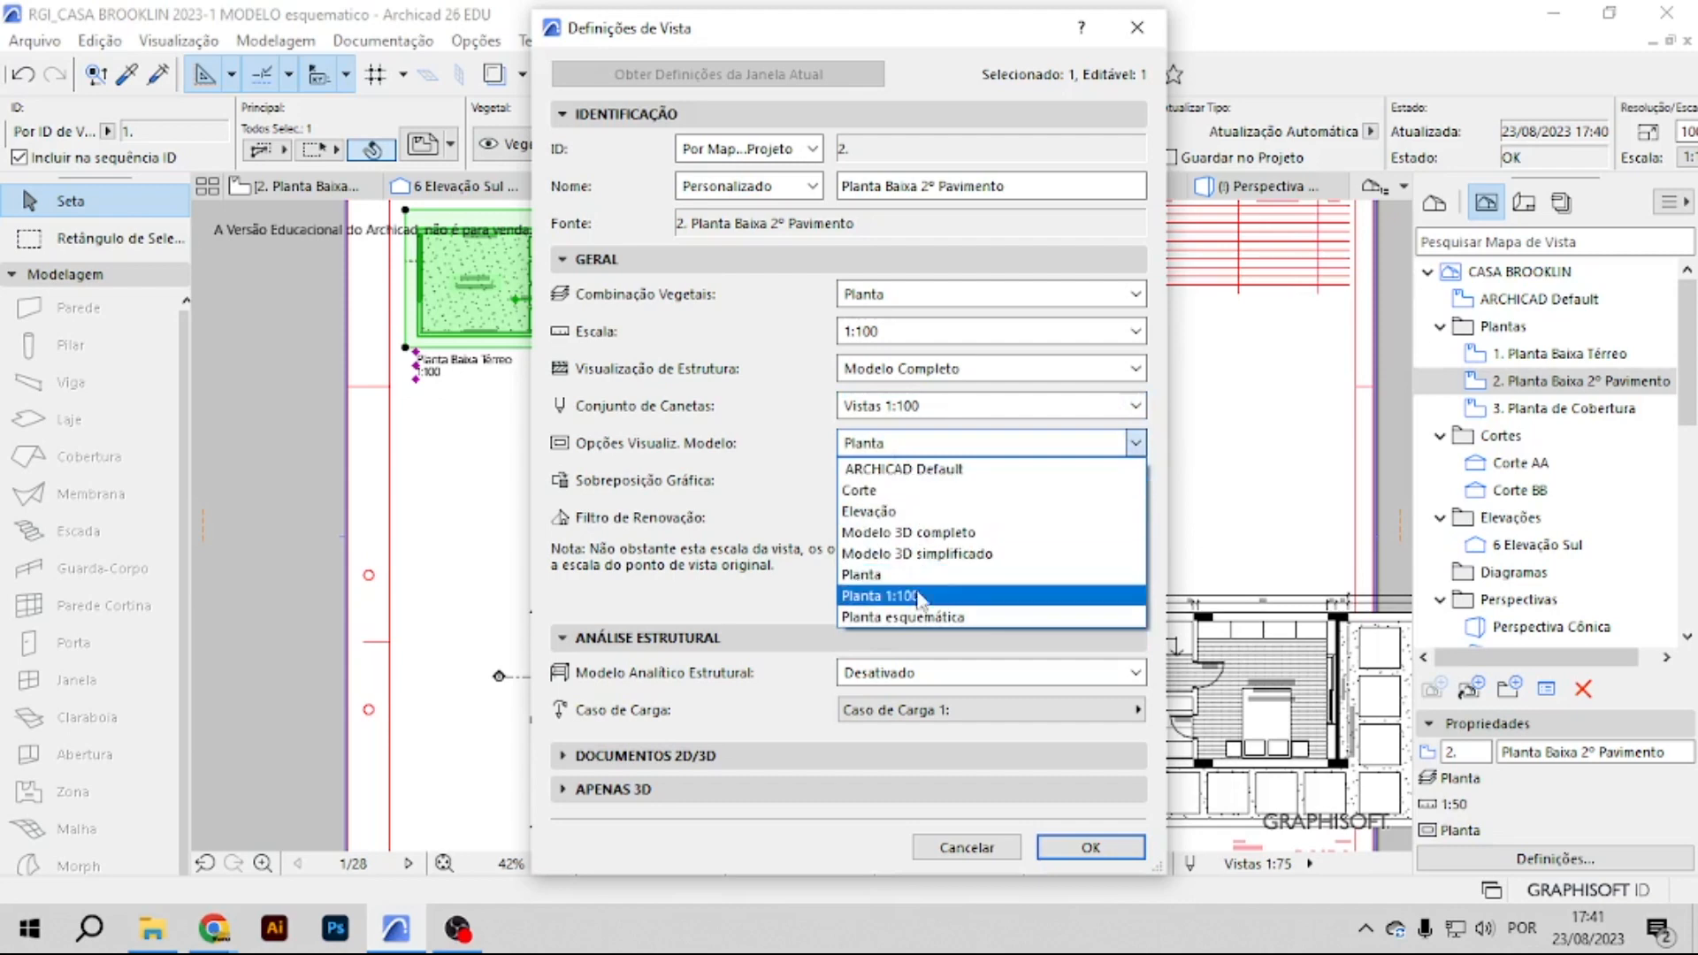
{"action": "left_click", "coordinate": [917, 597]}
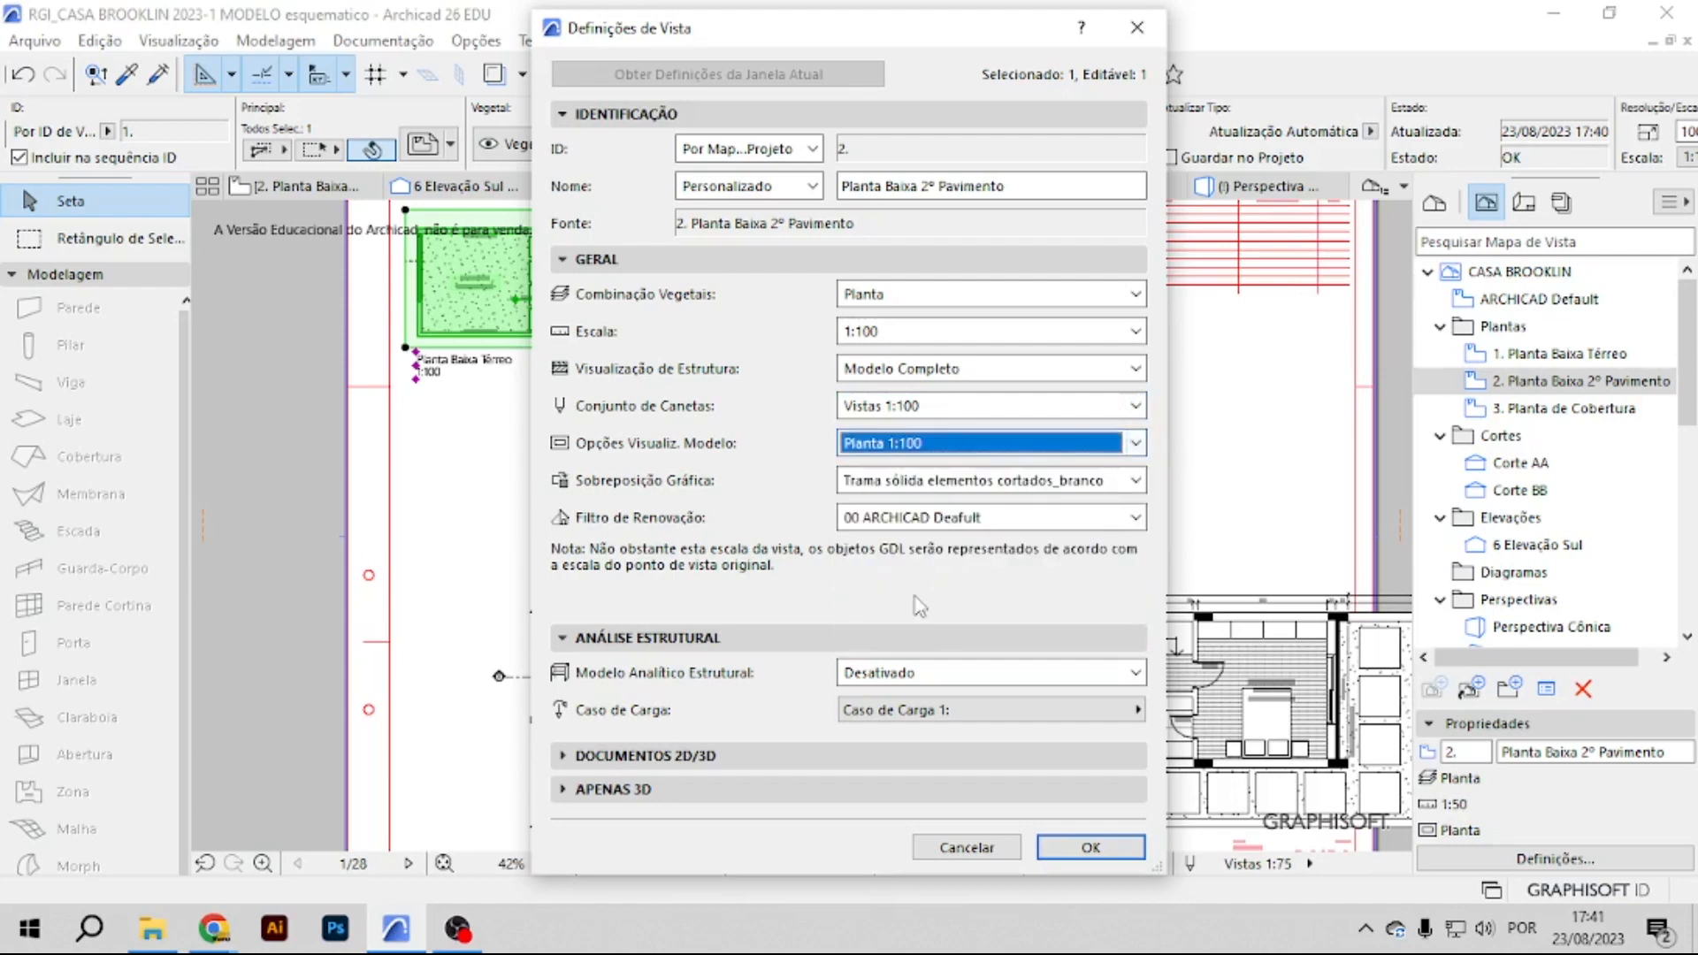
{"action": "left_click", "coordinate": [1088, 846]}
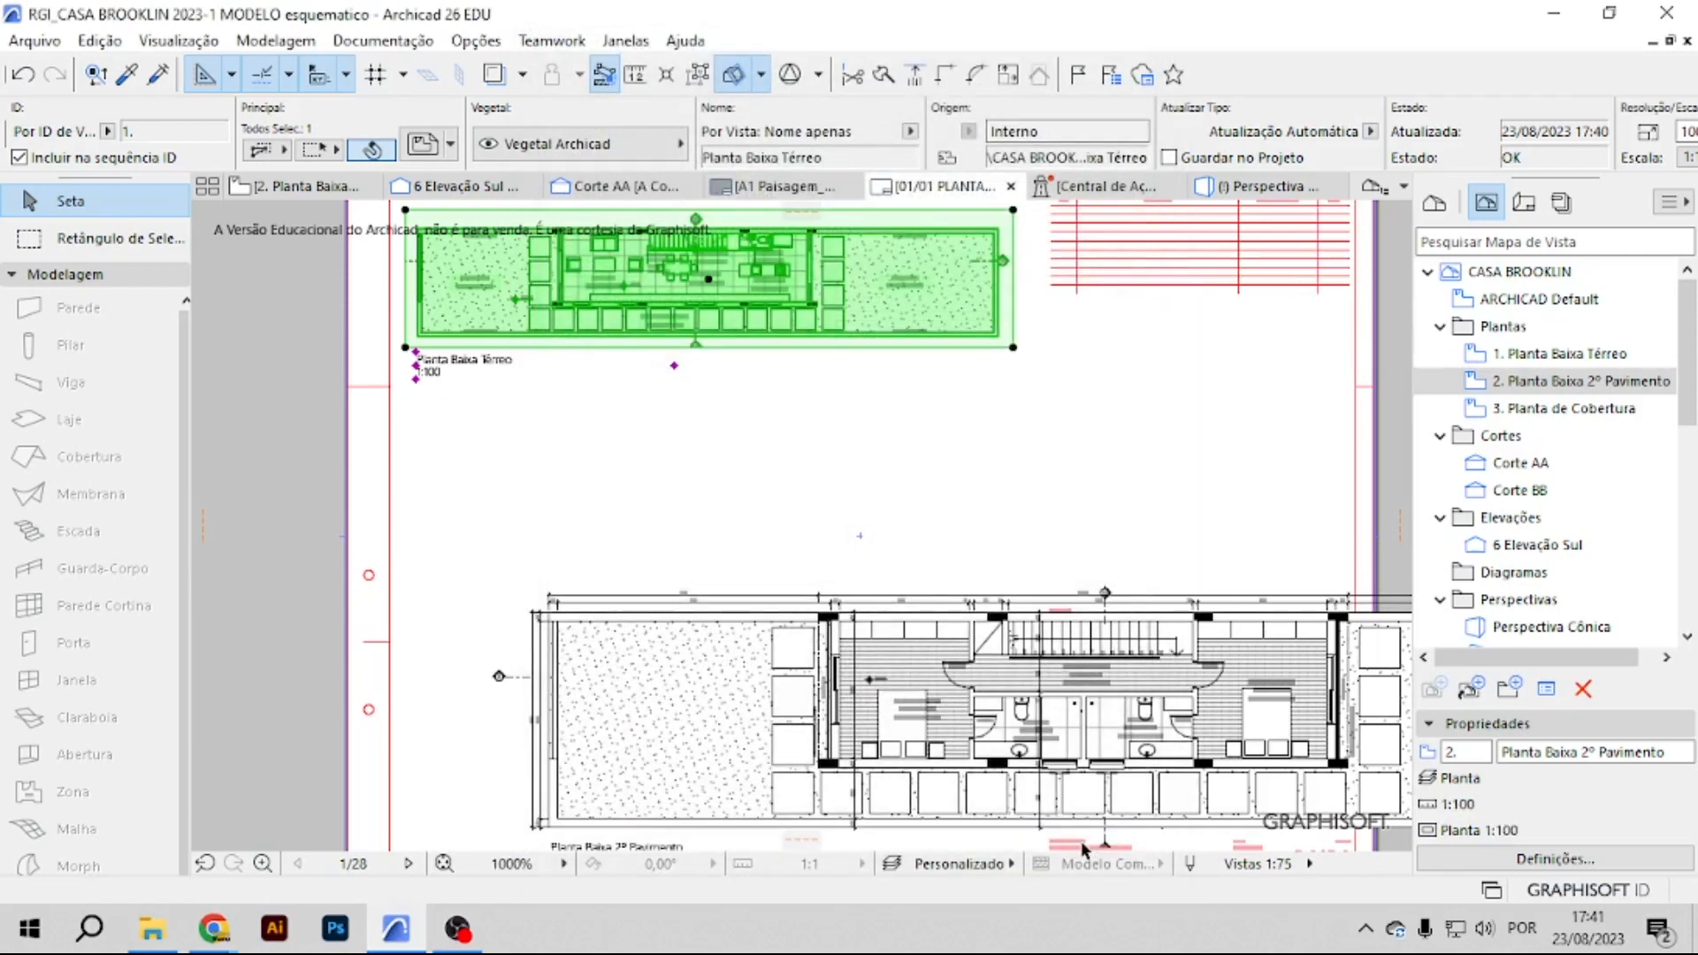
Place the rescaled second-floor plan directly below the ground-floor plan, aligning their left wall edges along a vertical guide line.
{"action": "middle_click_drag", "start_coordinate": [708, 647], "coordinate": [739, 758]}
{"action": "key", "text": "ctrl+d"}
{"action": "left_click", "coordinate": [602, 768]}
{"action": "scroll", "coordinate": [591, 270], "scroll_direction": "up", "scroll_amount": 5}
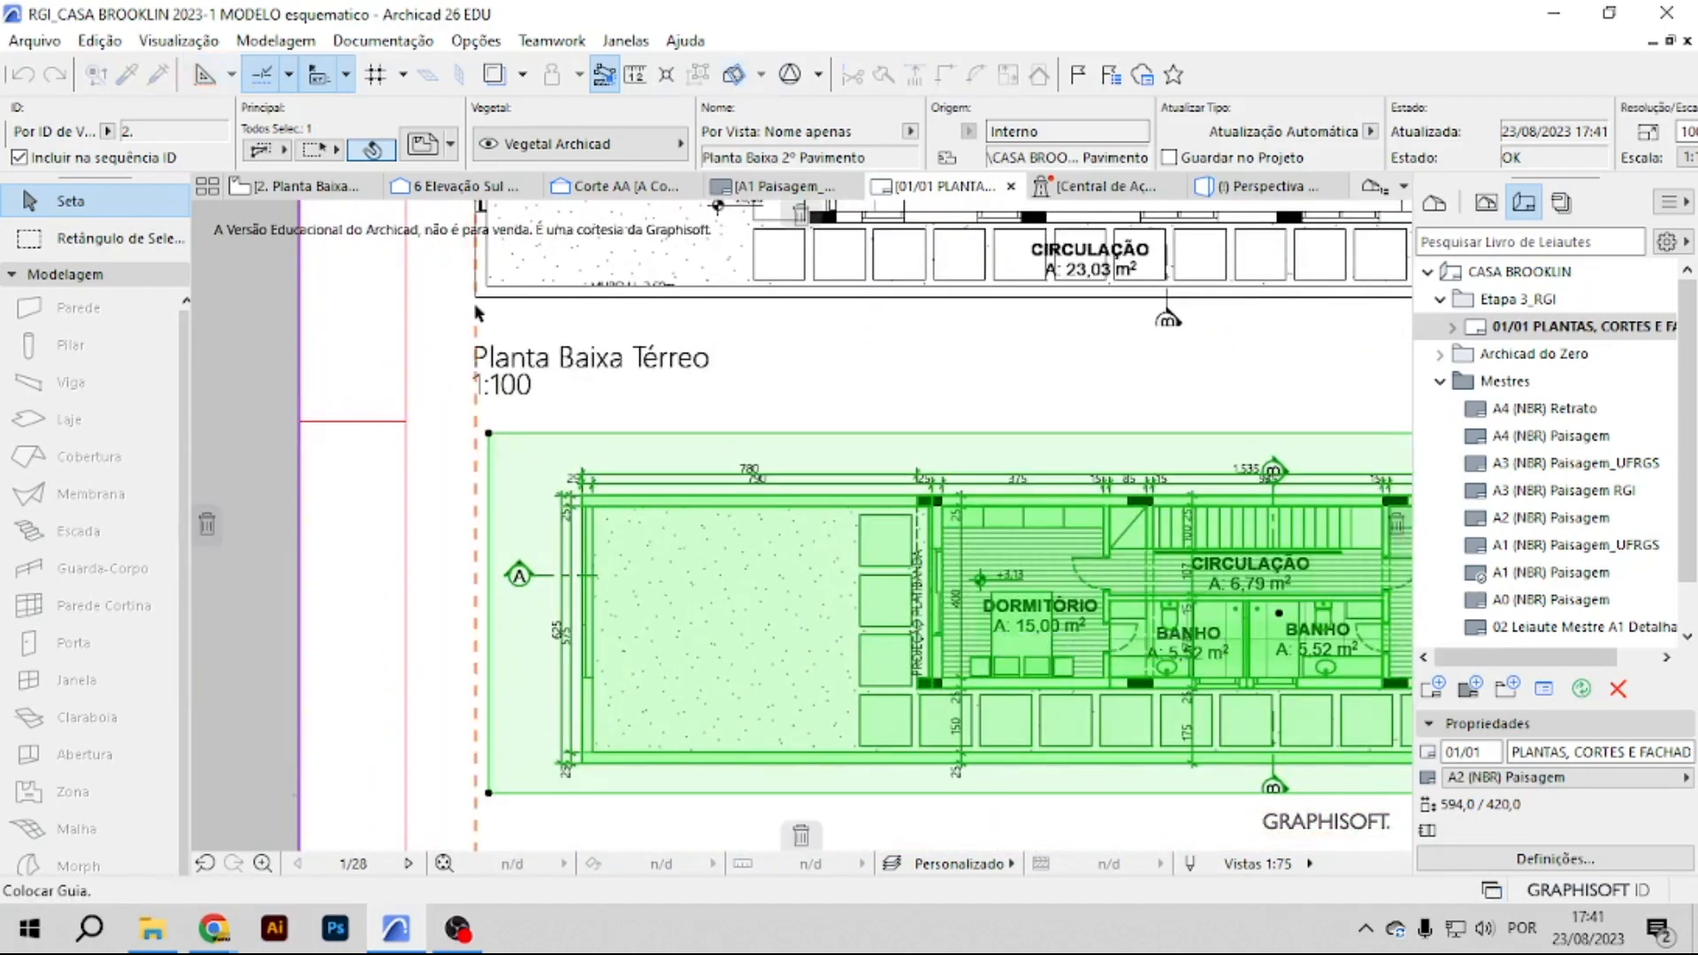
{"action": "left_click_drag", "start_coordinate": [610, 492], "coordinate": [609, 502]}
{"action": "scroll", "coordinate": [542, 500], "scroll_direction": "up", "scroll_amount": 5}
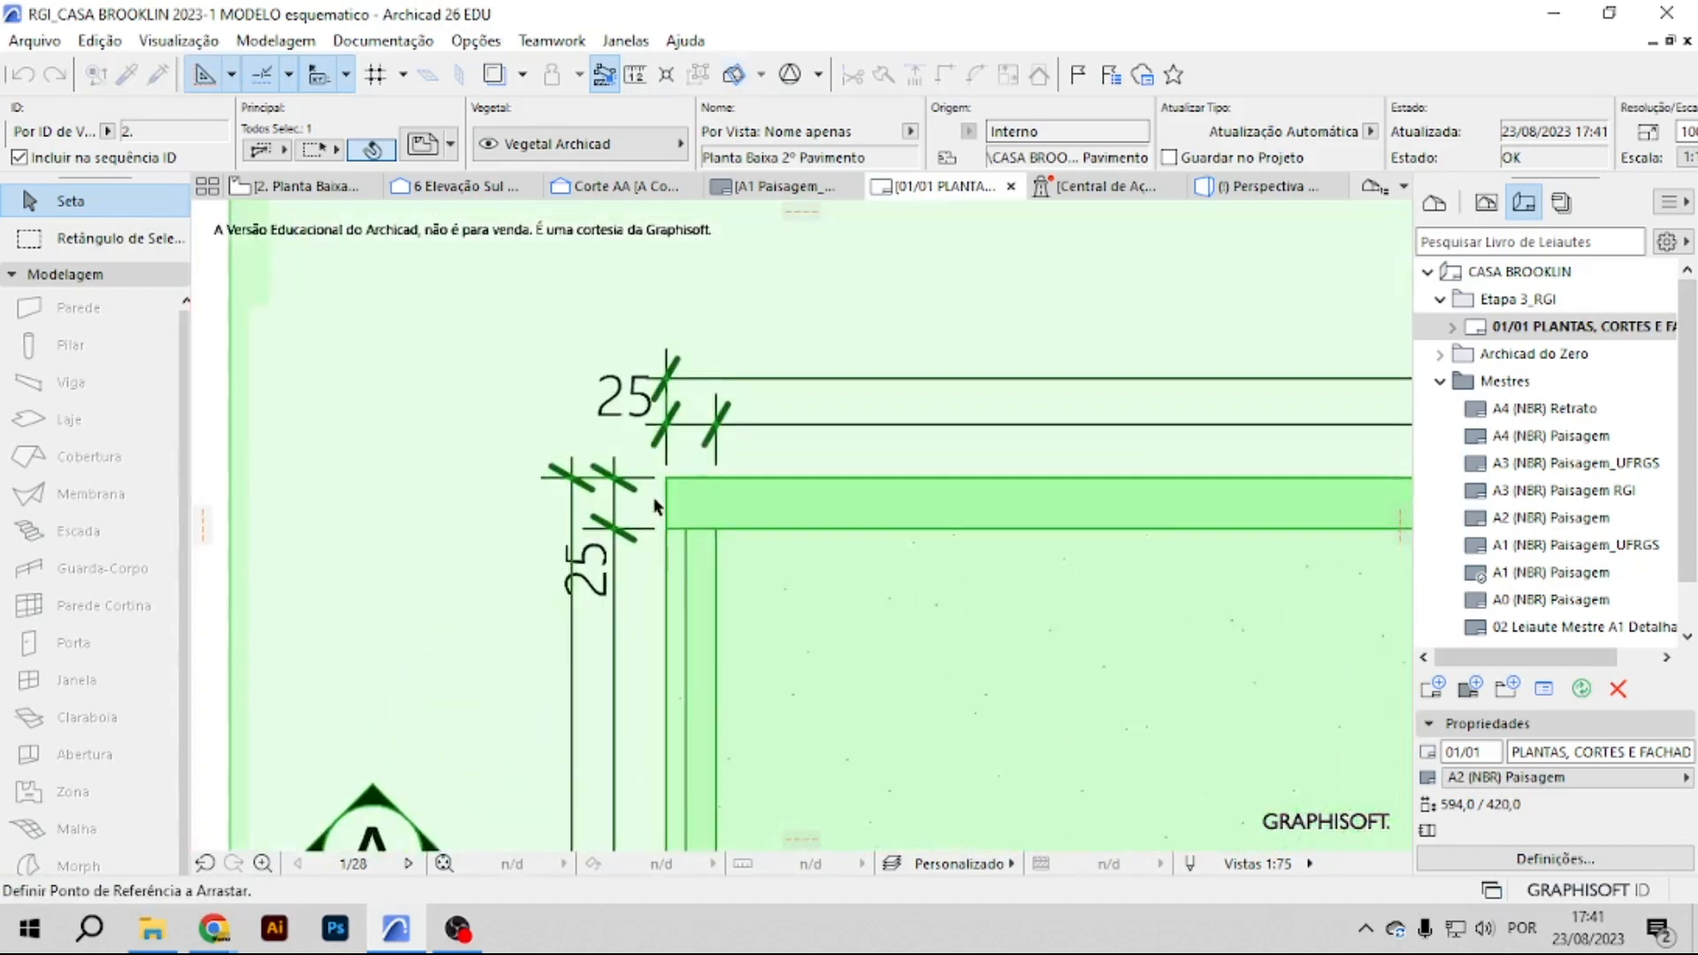
{"action": "scroll", "coordinate": [765, 376], "scroll_direction": "down", "scroll_amount": 10}
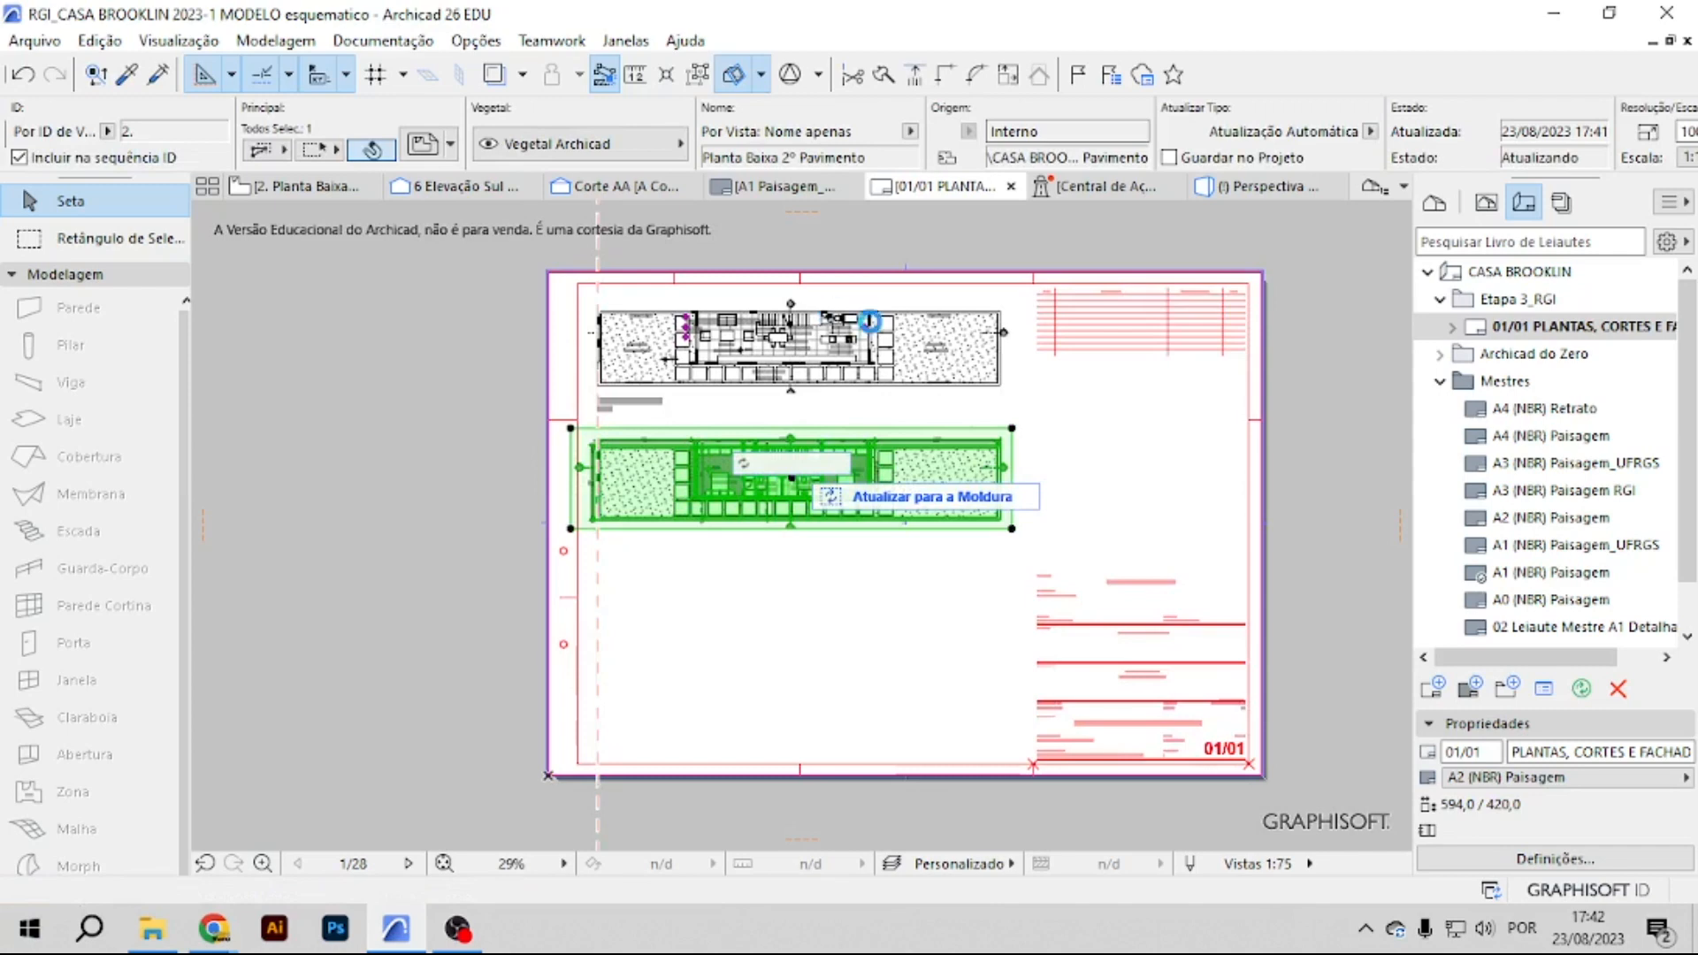
Move the Planta Baixa 2º Pavimento drawing title to just below the second-floor plan, aligned with its left wall edge.
{"action": "scroll", "coordinate": [870, 335], "scroll_direction": "up", "scroll_amount": 2}
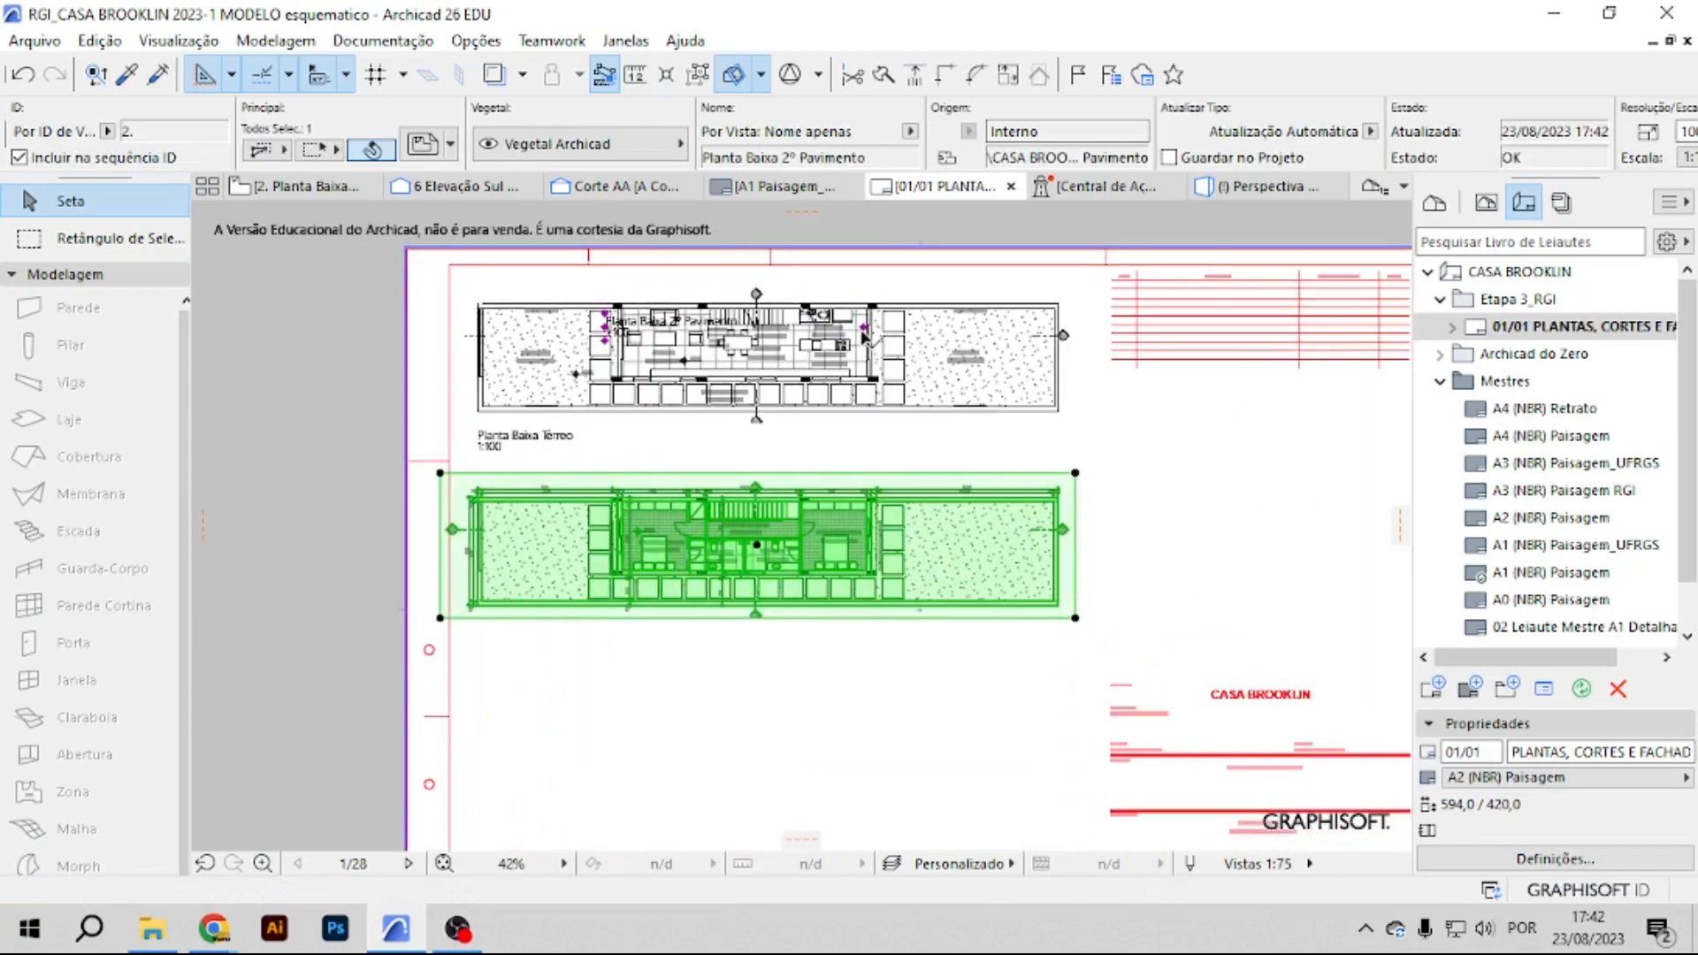
{"action": "left_click", "coordinate": [870, 331]}
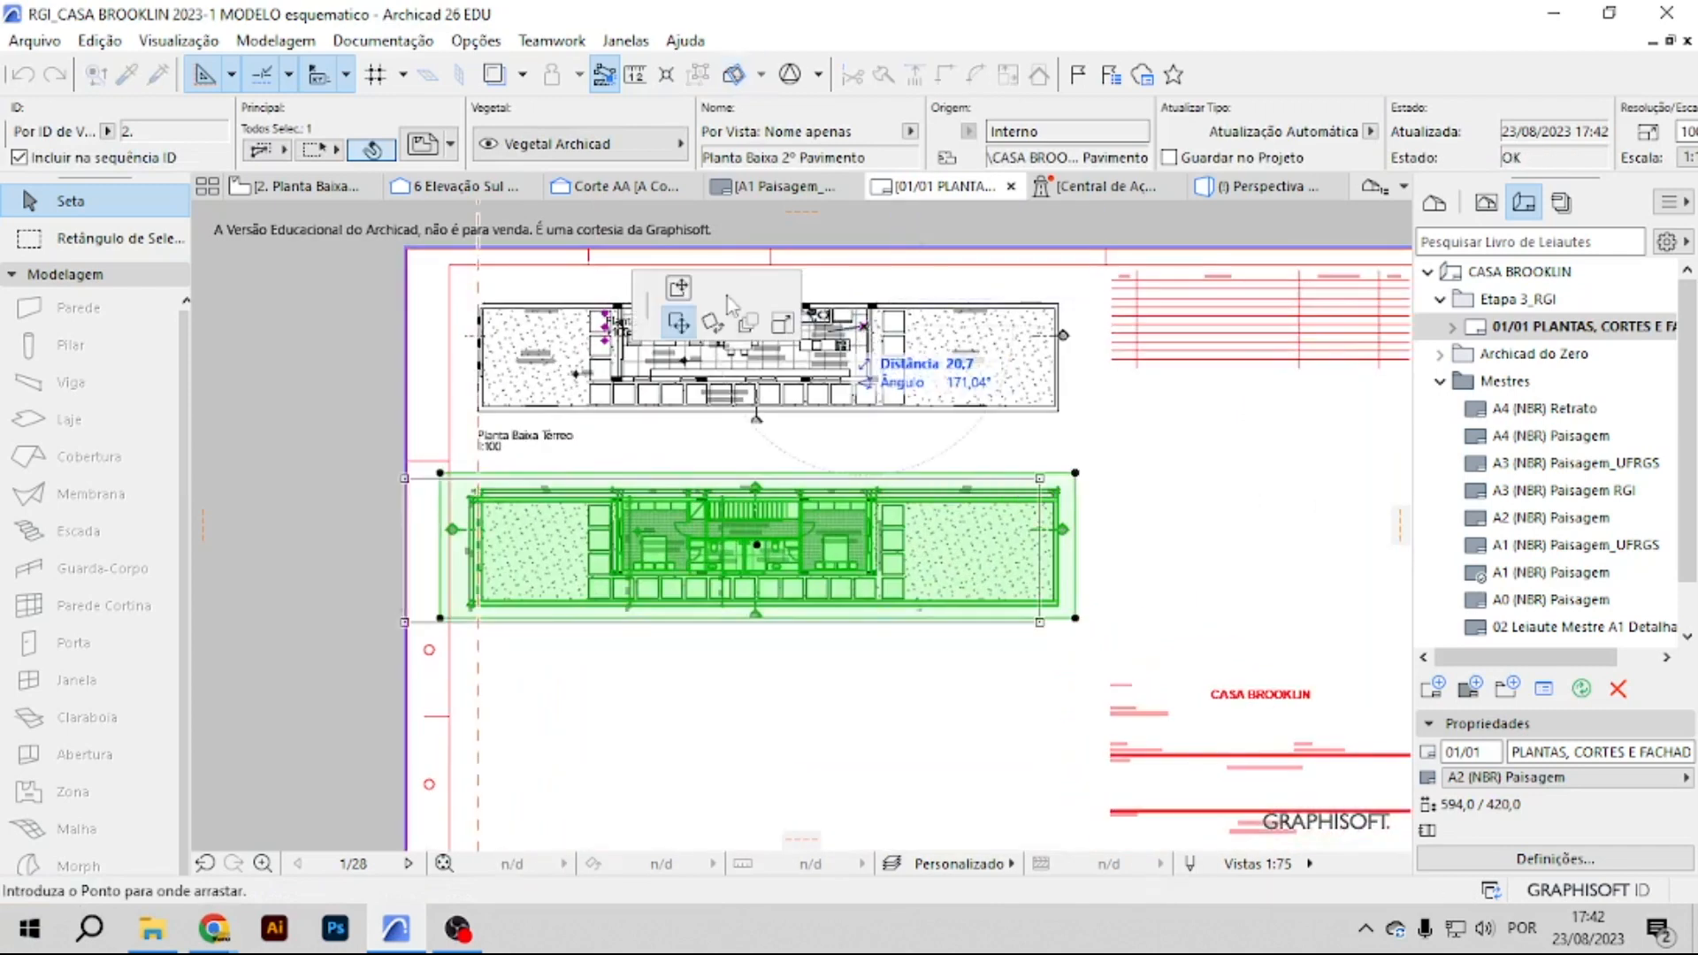
{"action": "left_click", "coordinate": [678, 290]}
{"action": "scroll", "coordinate": [517, 635], "scroll_direction": "up", "scroll_amount": 5}
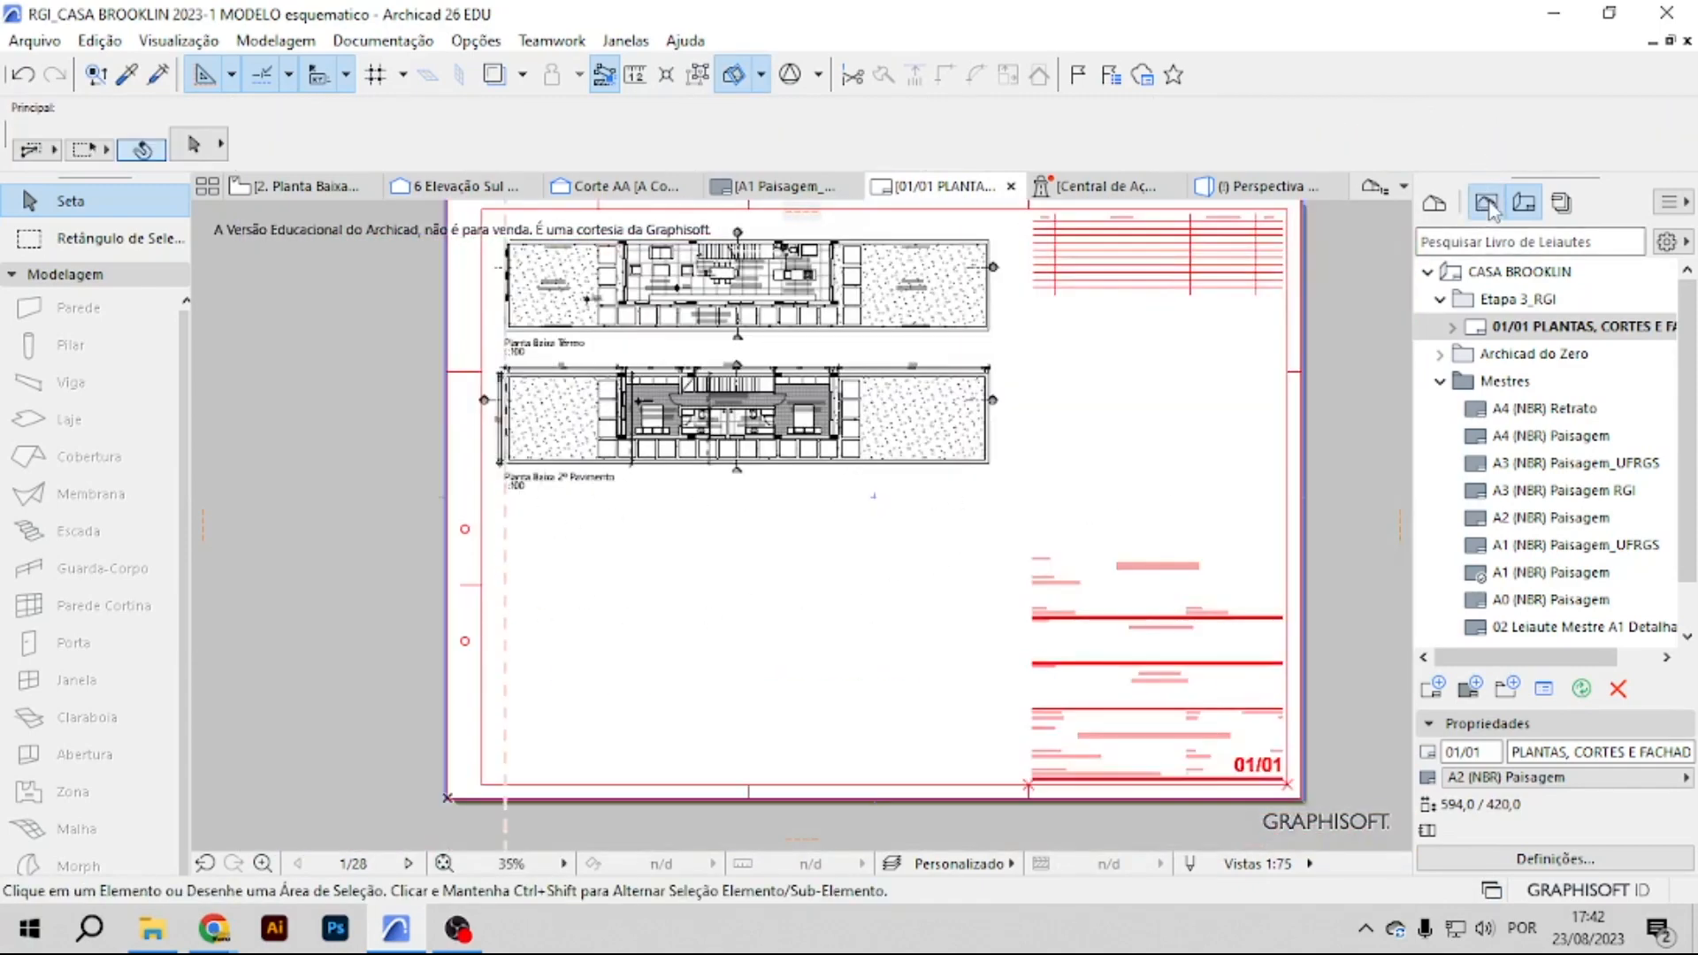
Set the Corte AA view to scale 1:100, pen set Vistas 1:100 and model view option Planta 1:100.
{"action": "left_click", "coordinate": [1487, 204]}
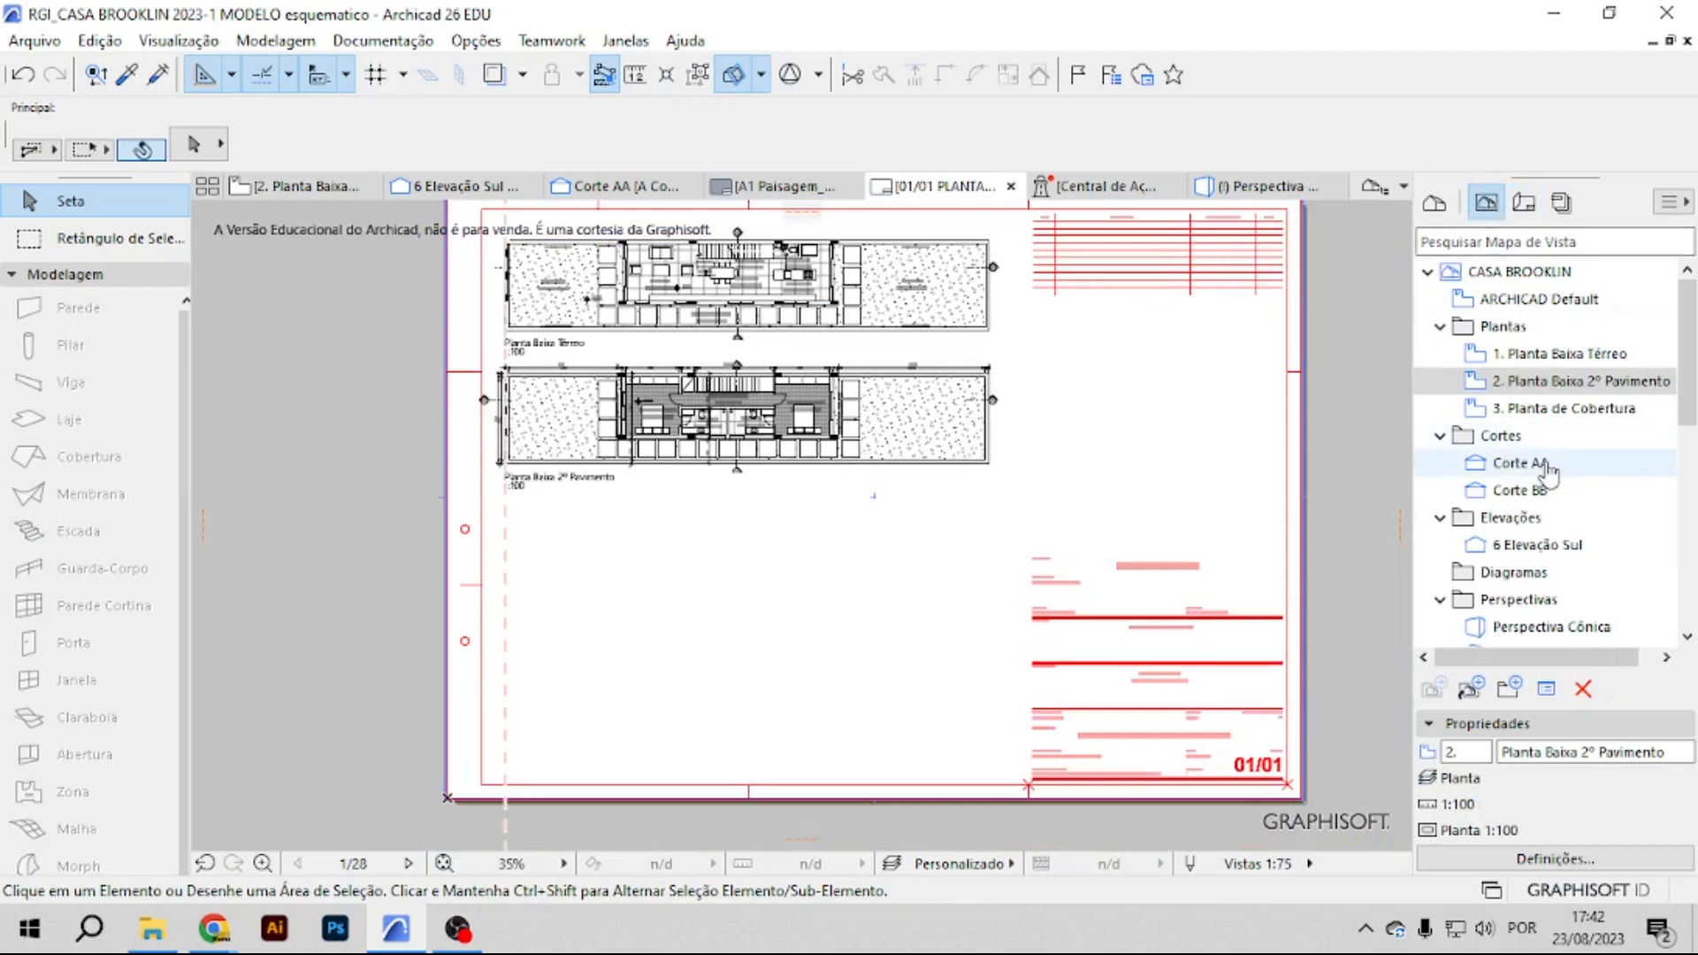
{"action": "right_click", "coordinate": [1539, 463]}
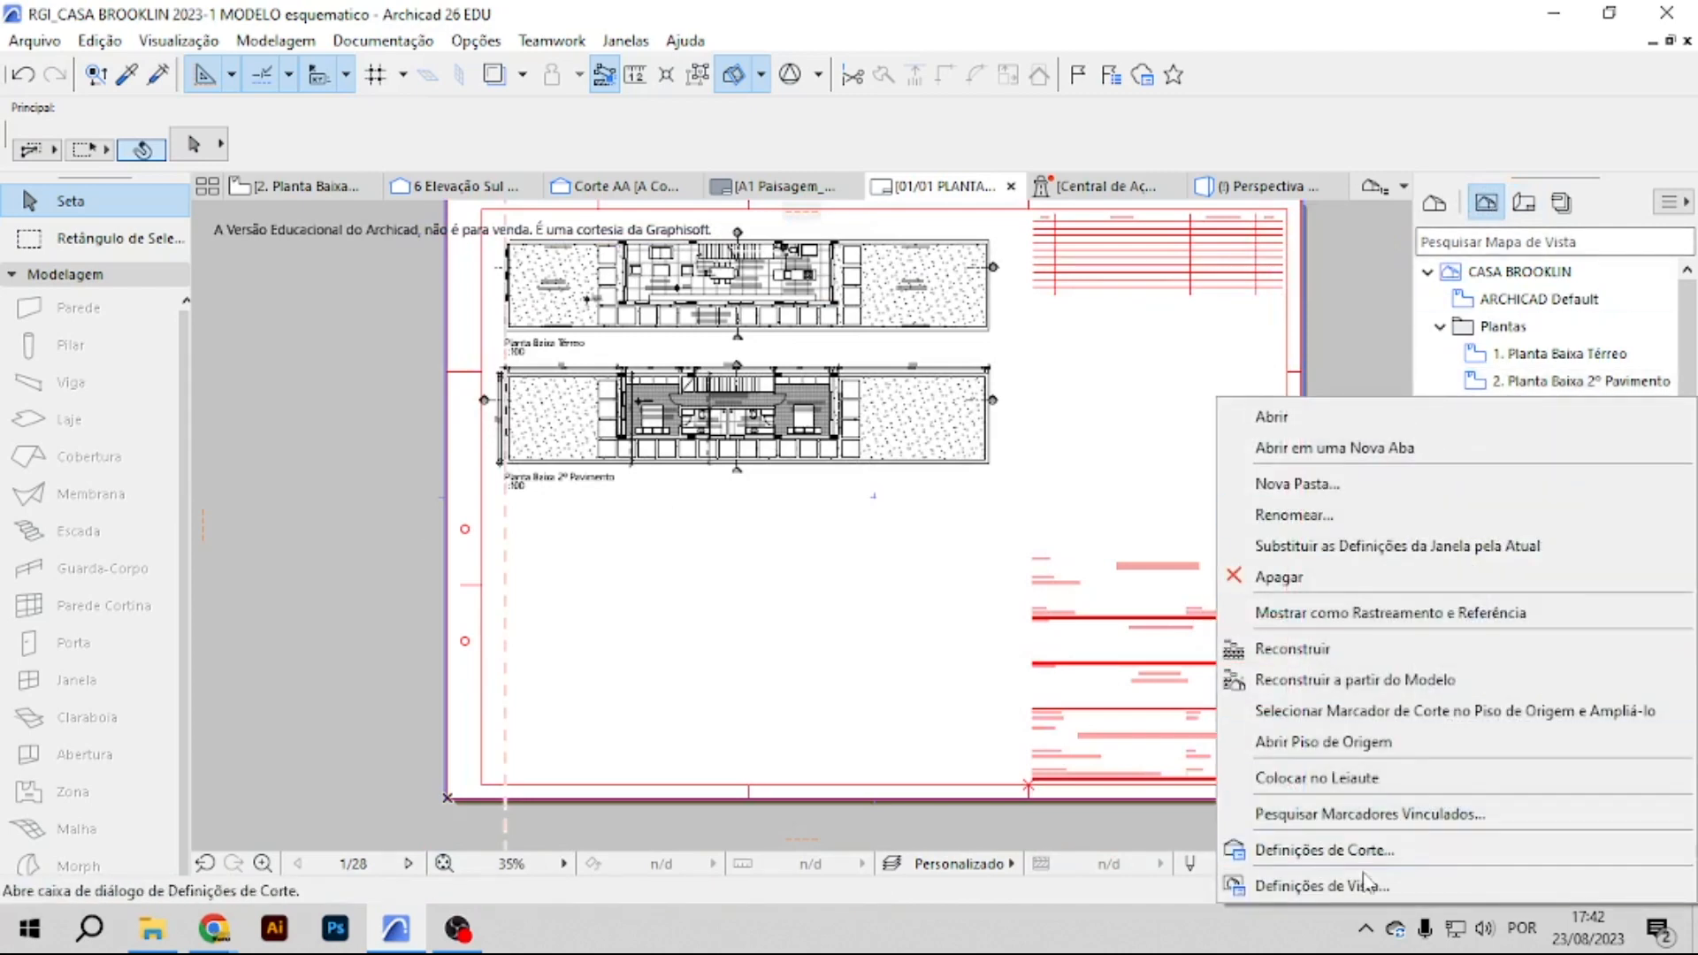
{"action": "left_click", "coordinate": [1367, 884]}
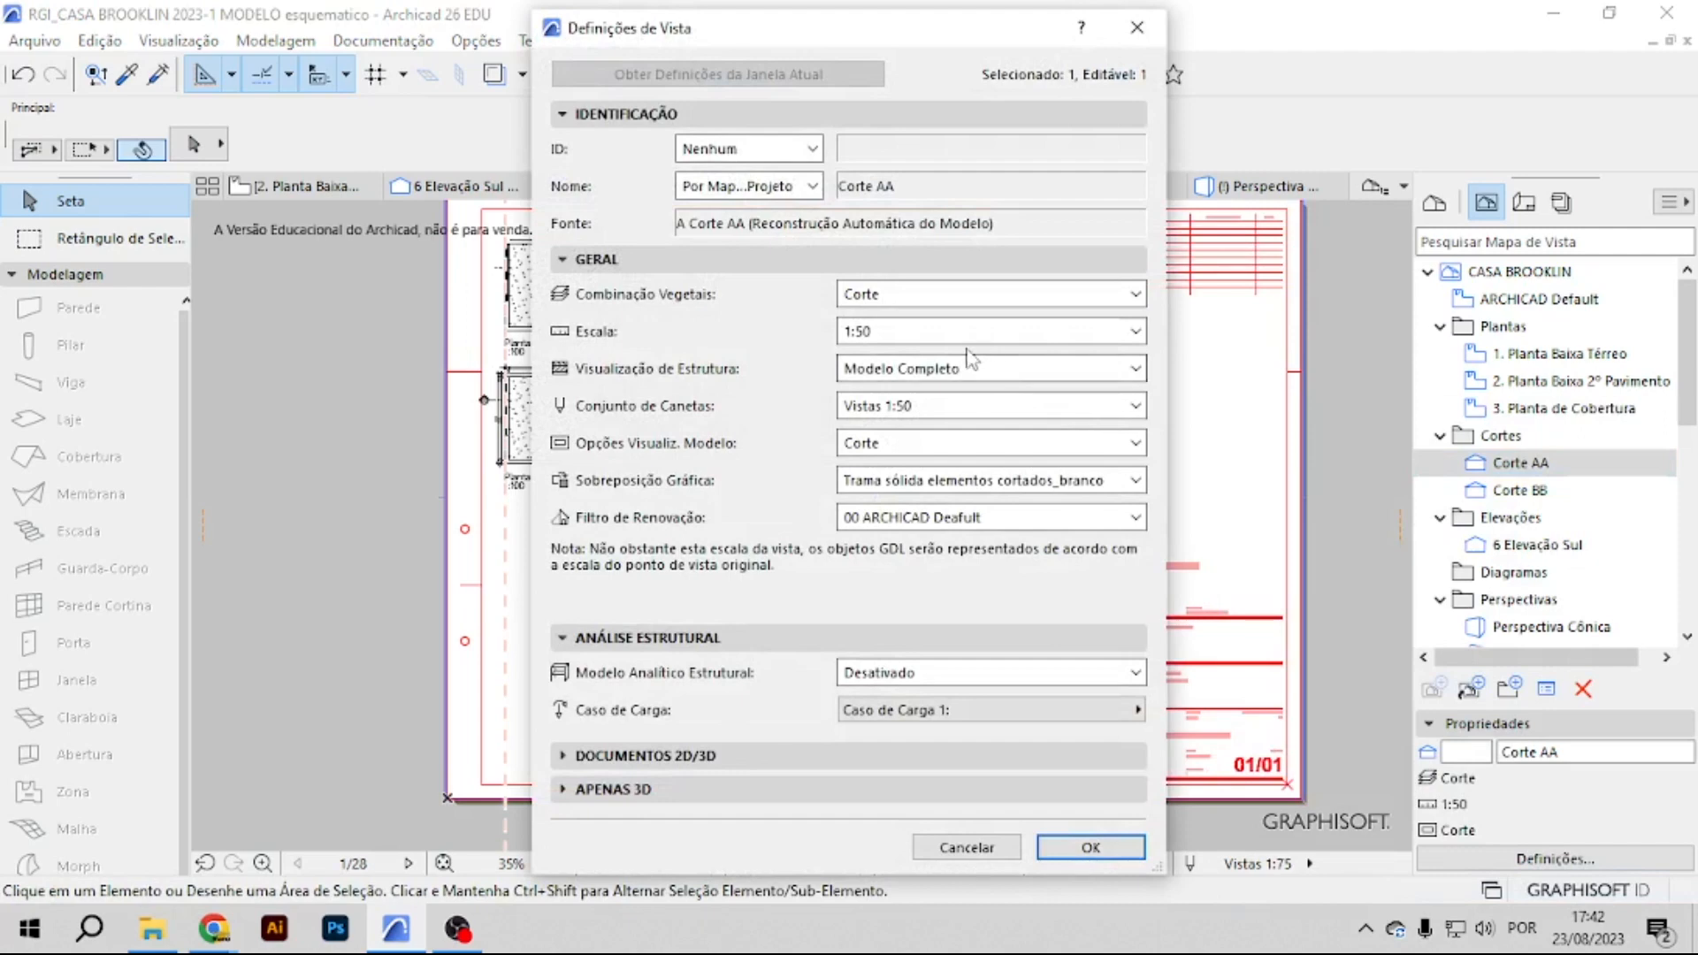
{"action": "left_click", "coordinate": [973, 333]}
{"action": "left_click", "coordinate": [973, 508]}
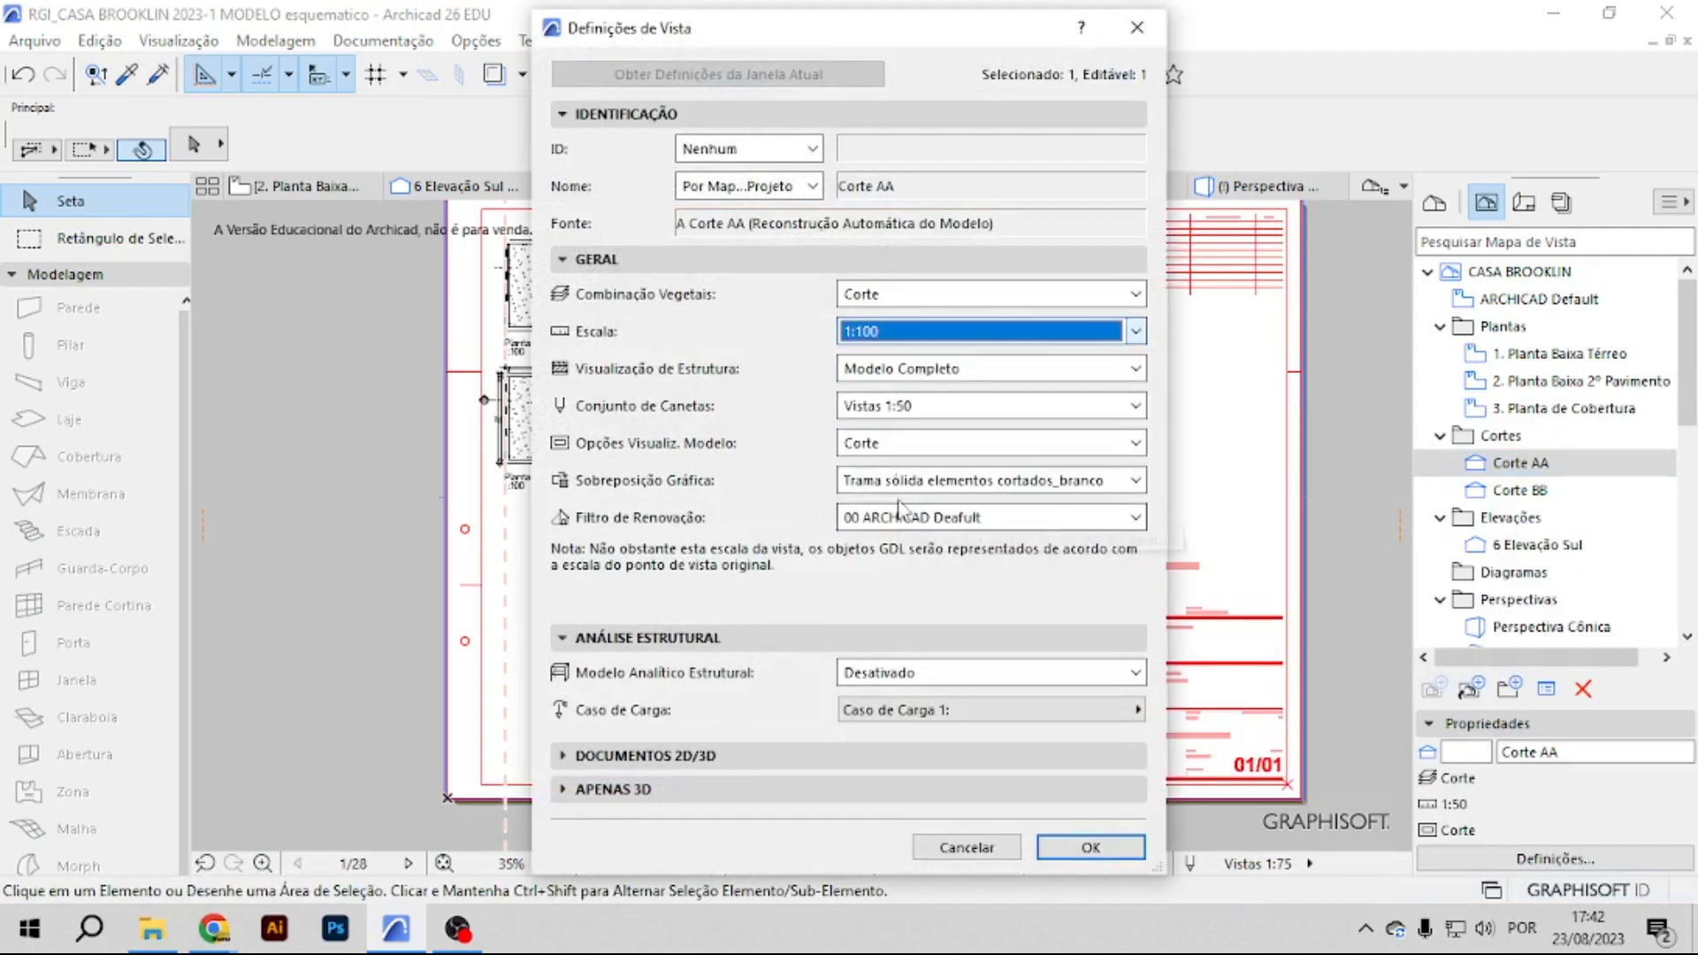
{"action": "left_click", "coordinate": [920, 408]}
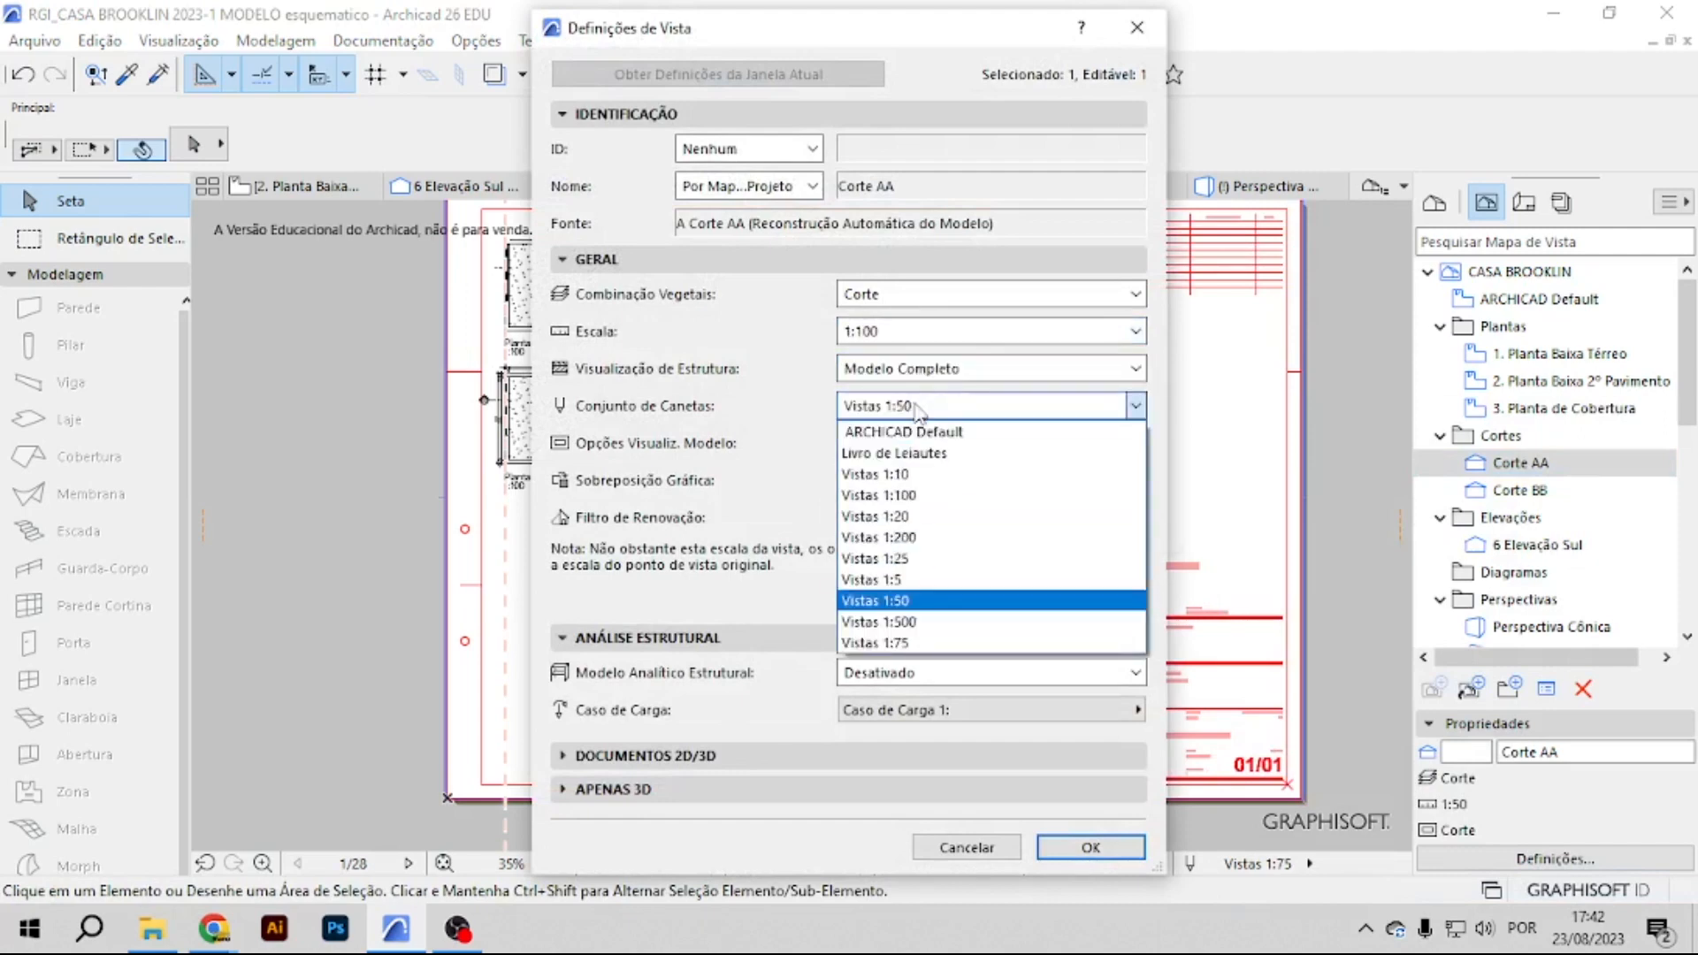
{"action": "left_click", "coordinate": [916, 496]}
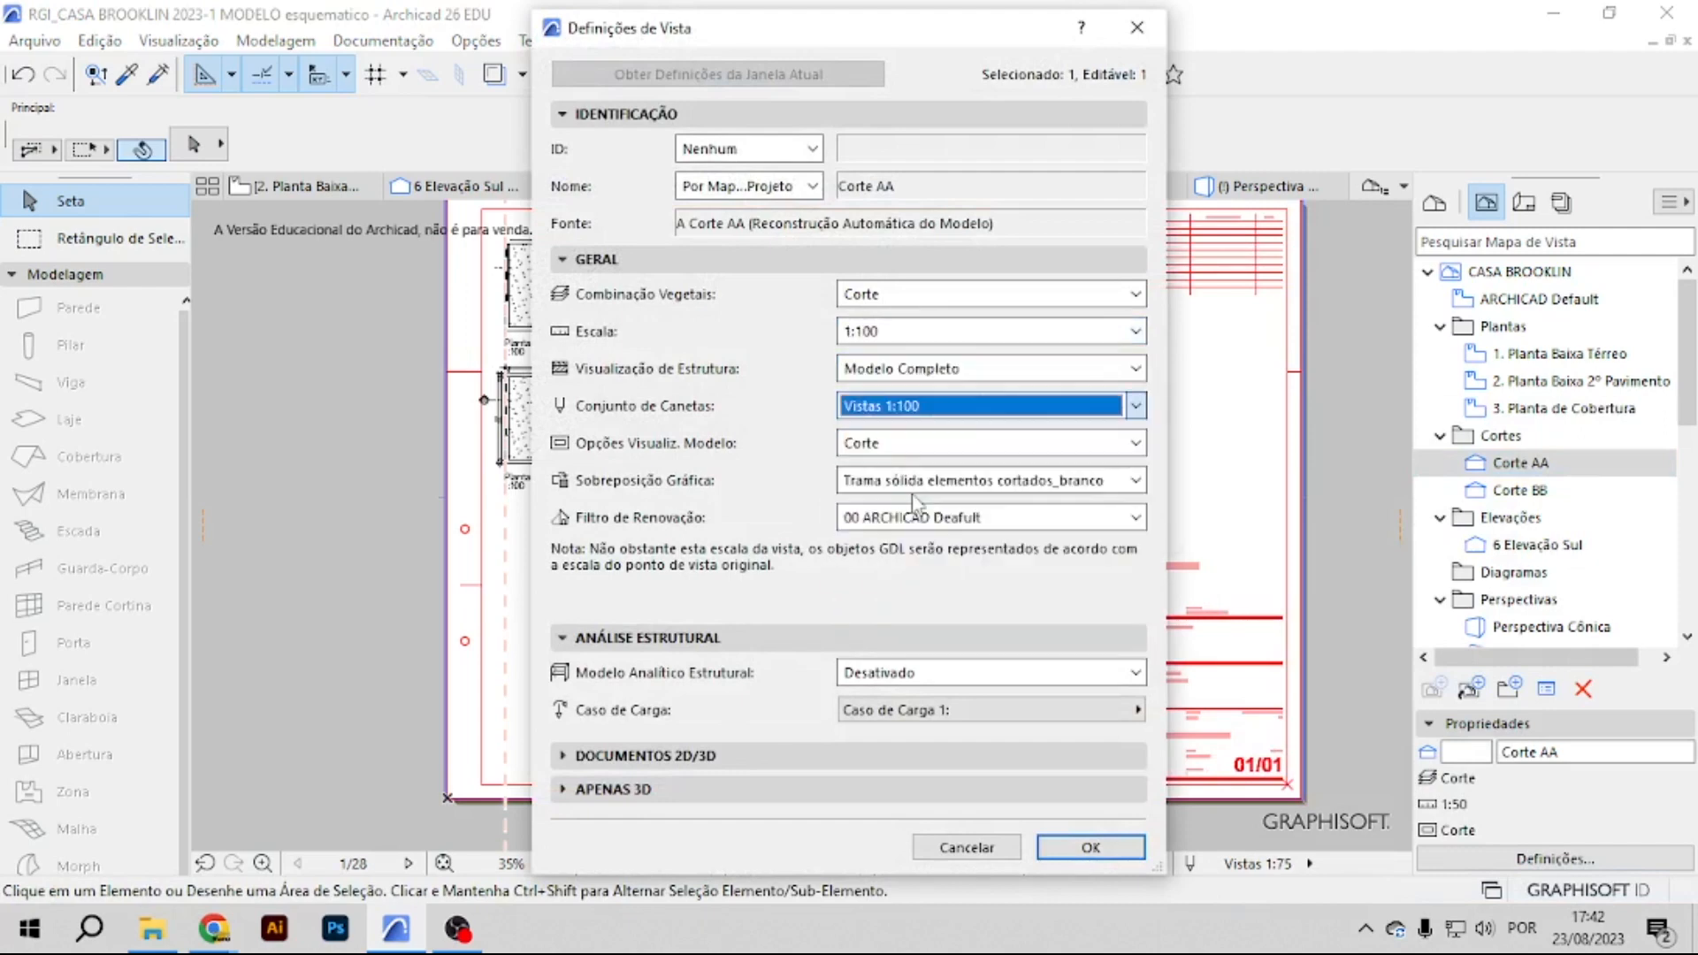
{"action": "left_click", "coordinate": [929, 446]}
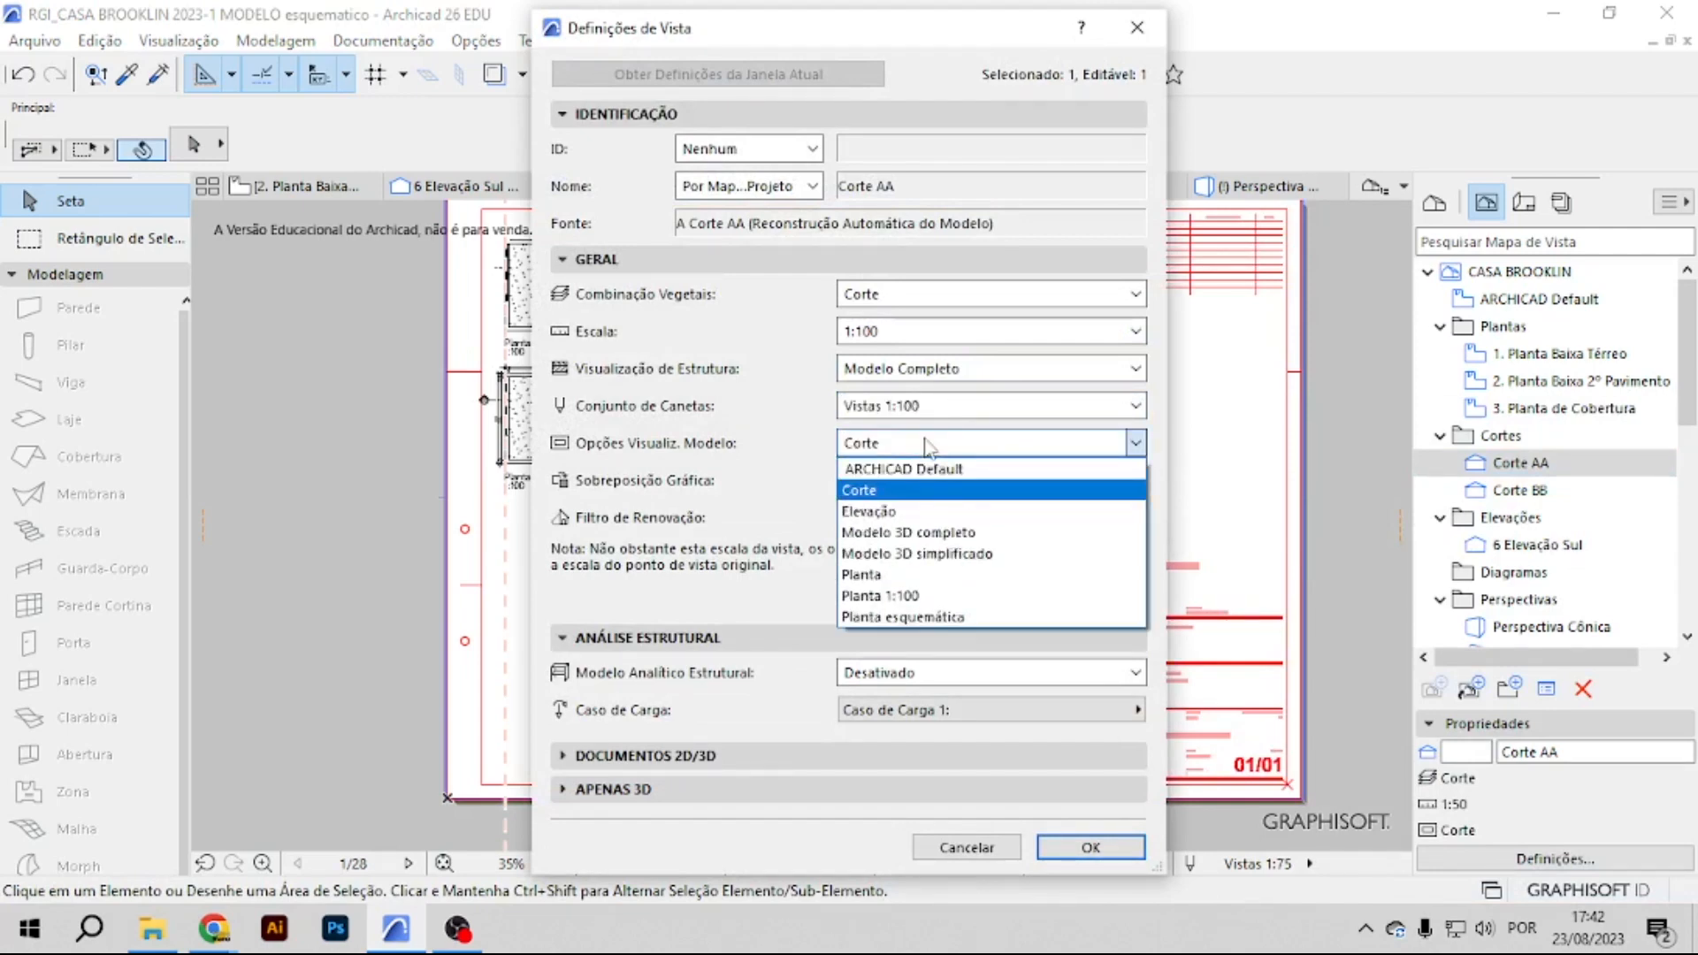
{"action": "left_click", "coordinate": [903, 596]}
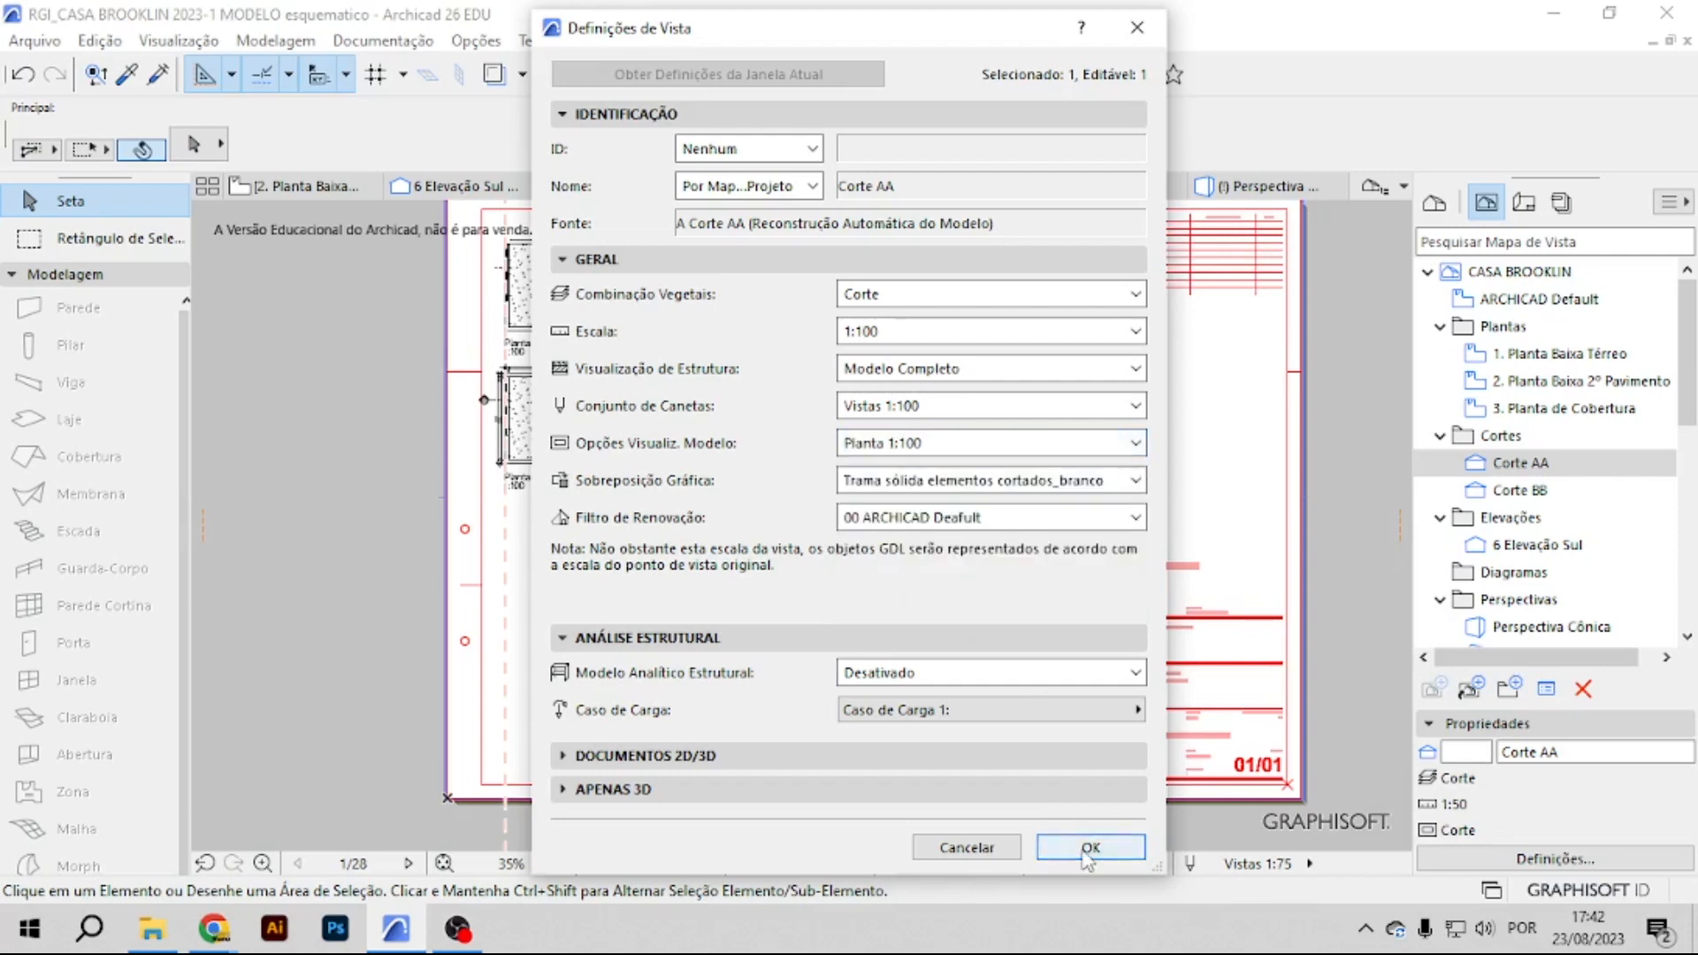
{"action": "left_click", "coordinate": [1090, 847]}
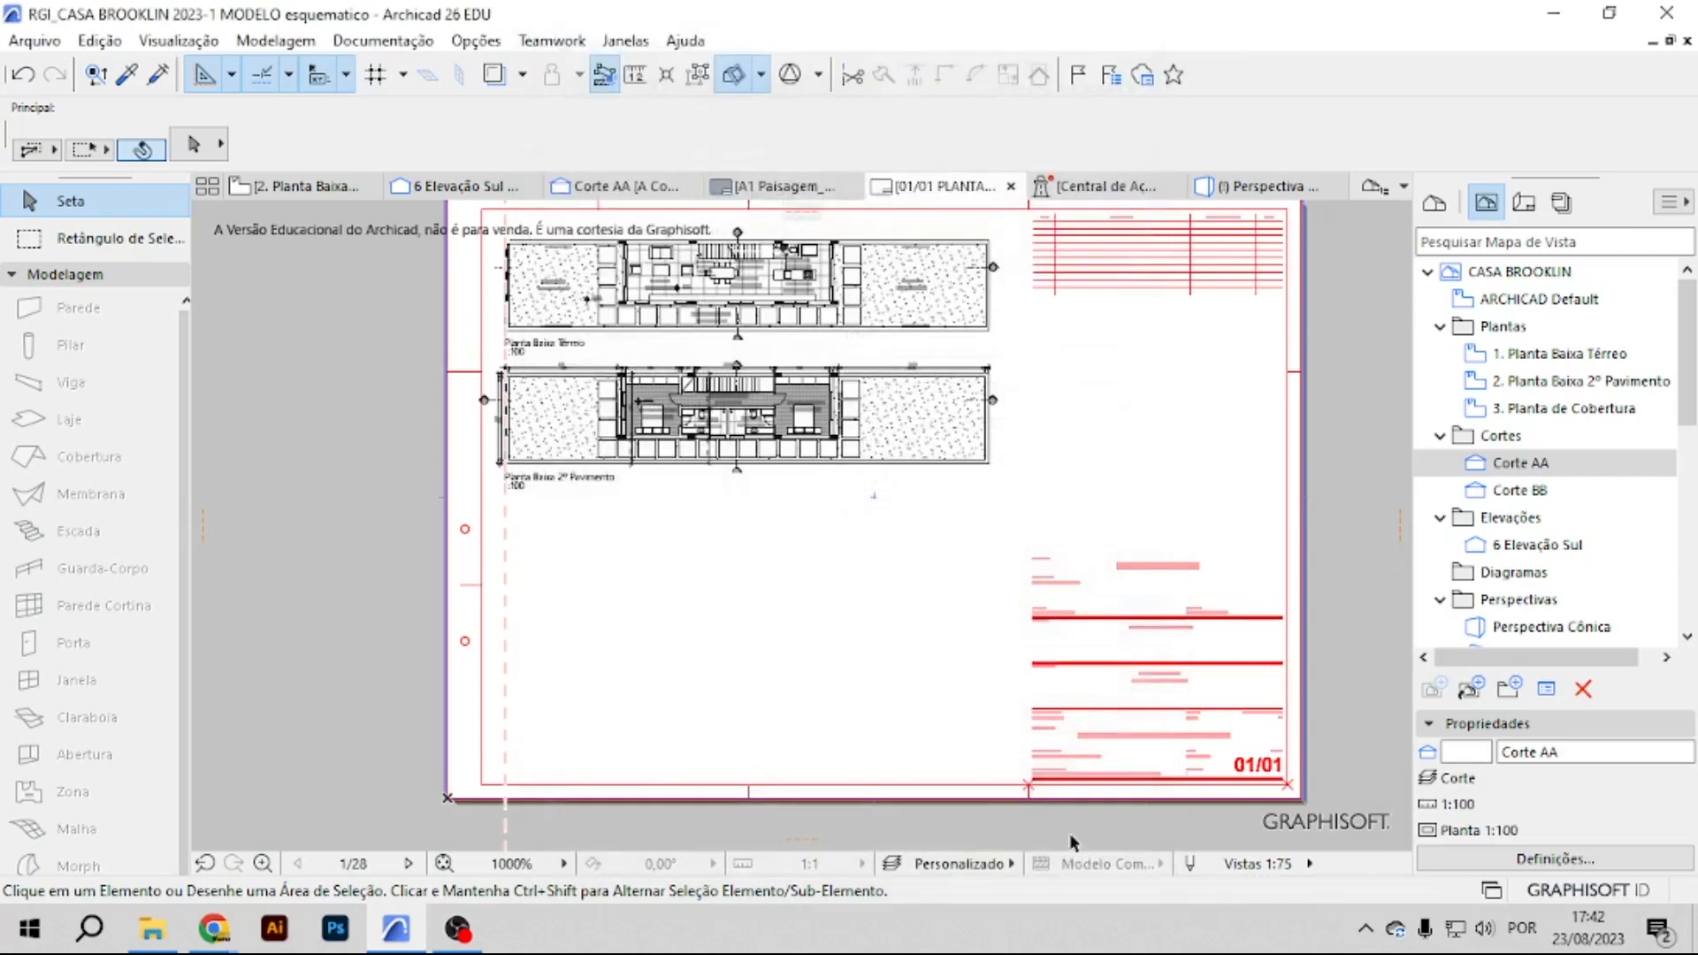
Set the Corte BB view to scale 1:100, pen set Vistas 1:100 and model view option Planta 1:100.
{"action": "left_click", "coordinate": [1522, 492]}
{"action": "right_click", "coordinate": [1522, 492]}
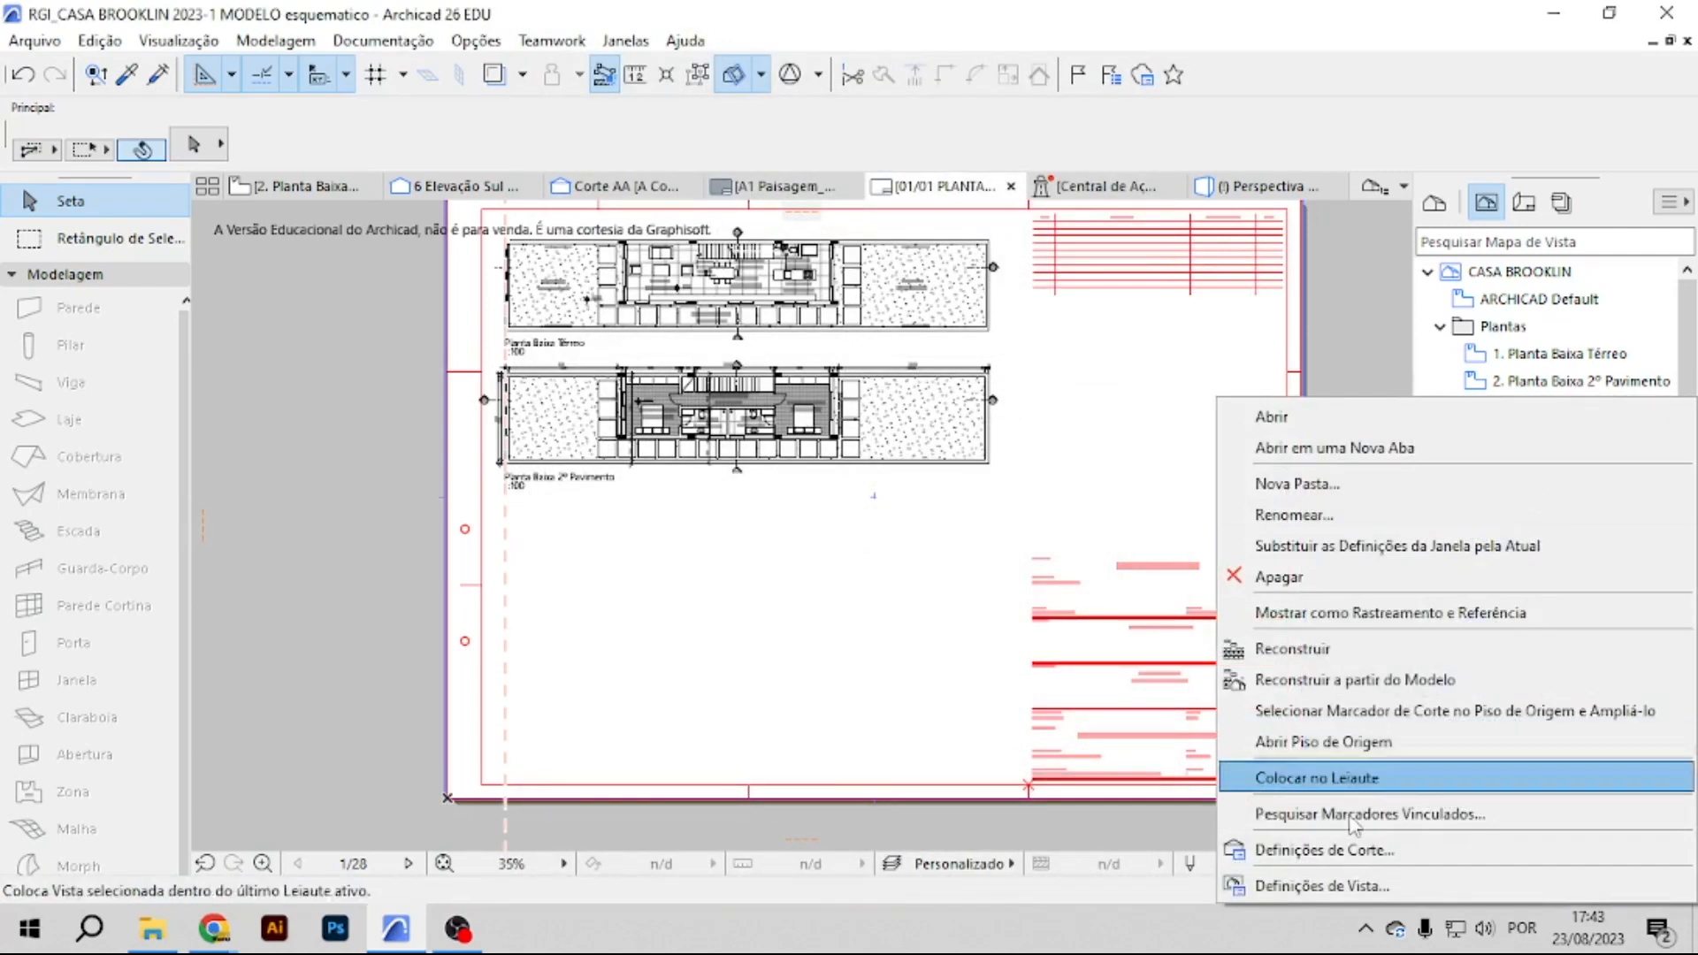
{"action": "left_click", "coordinate": [1323, 886]}
{"action": "left_click", "coordinate": [964, 332]}
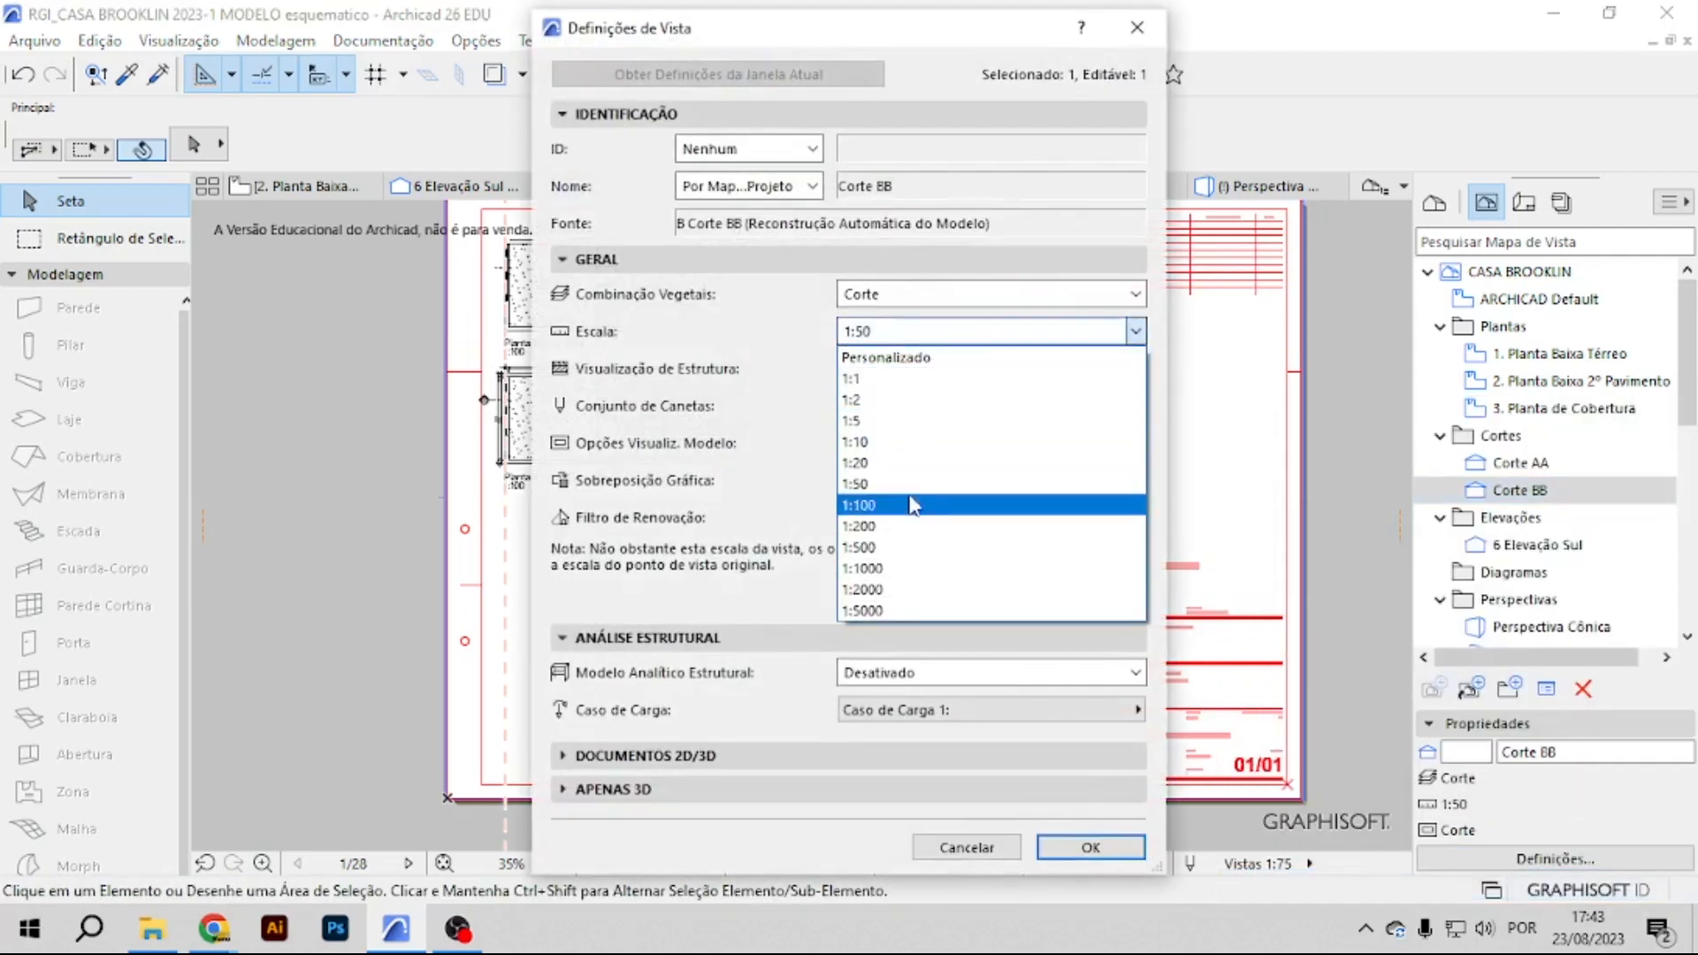
{"action": "left_click", "coordinate": [910, 495]}
{"action": "left_click", "coordinate": [911, 407]}
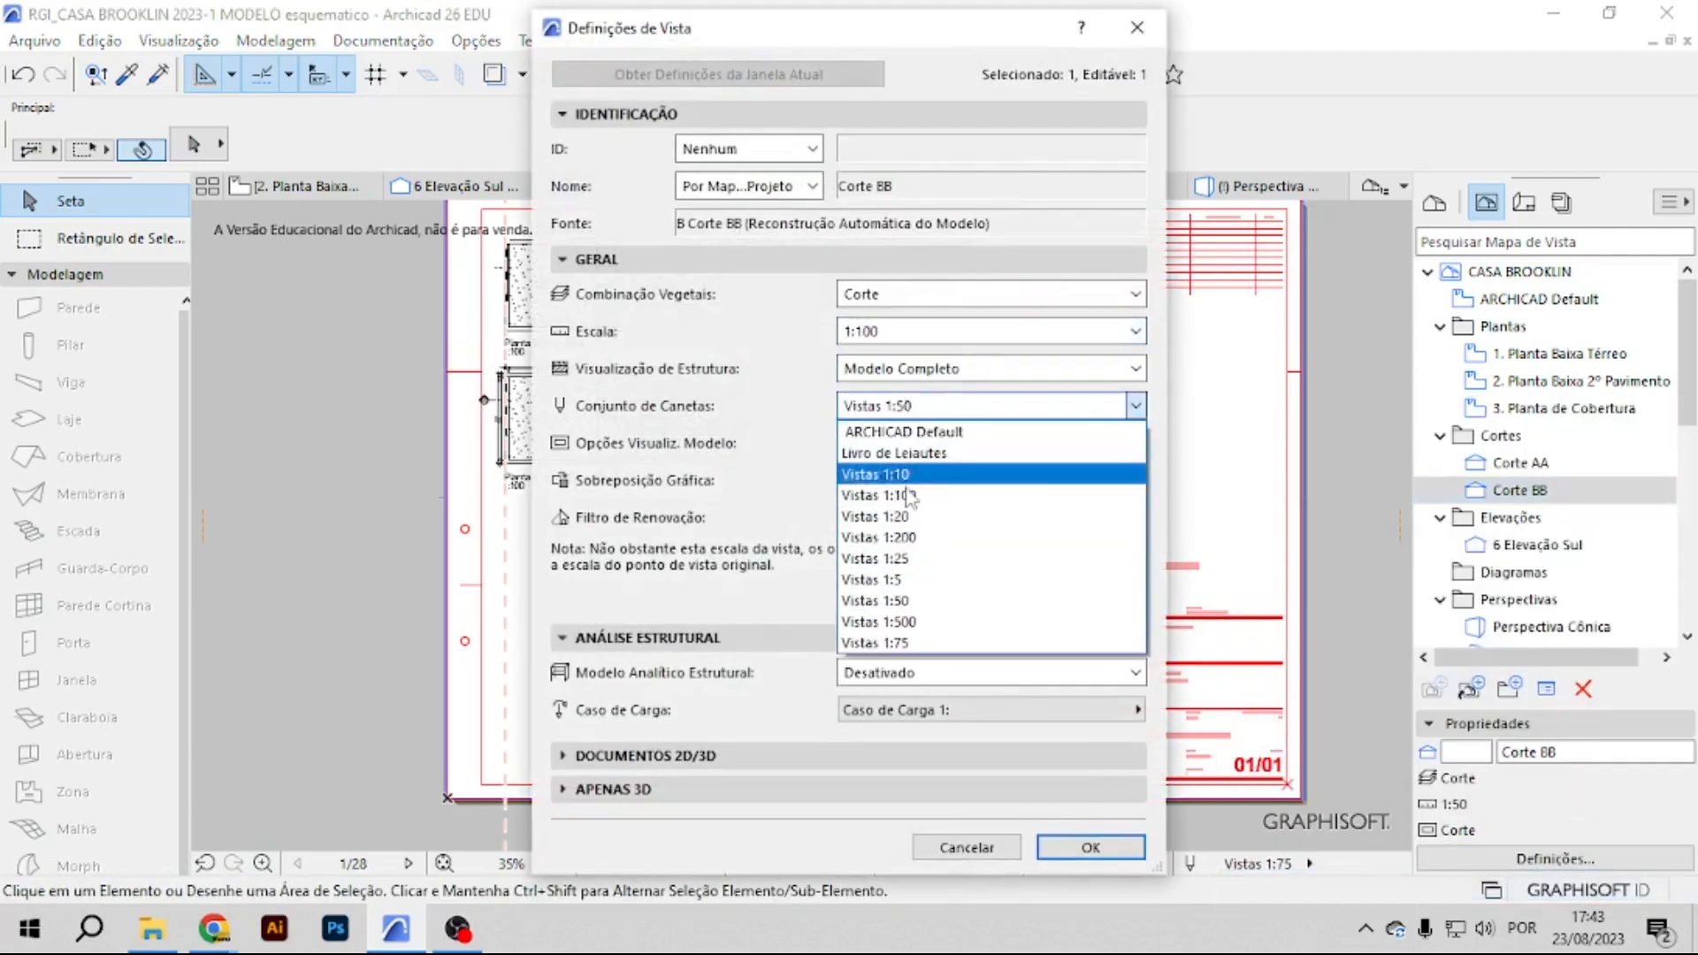
{"action": "left_click", "coordinate": [913, 505]}
{"action": "left_click", "coordinate": [938, 444]}
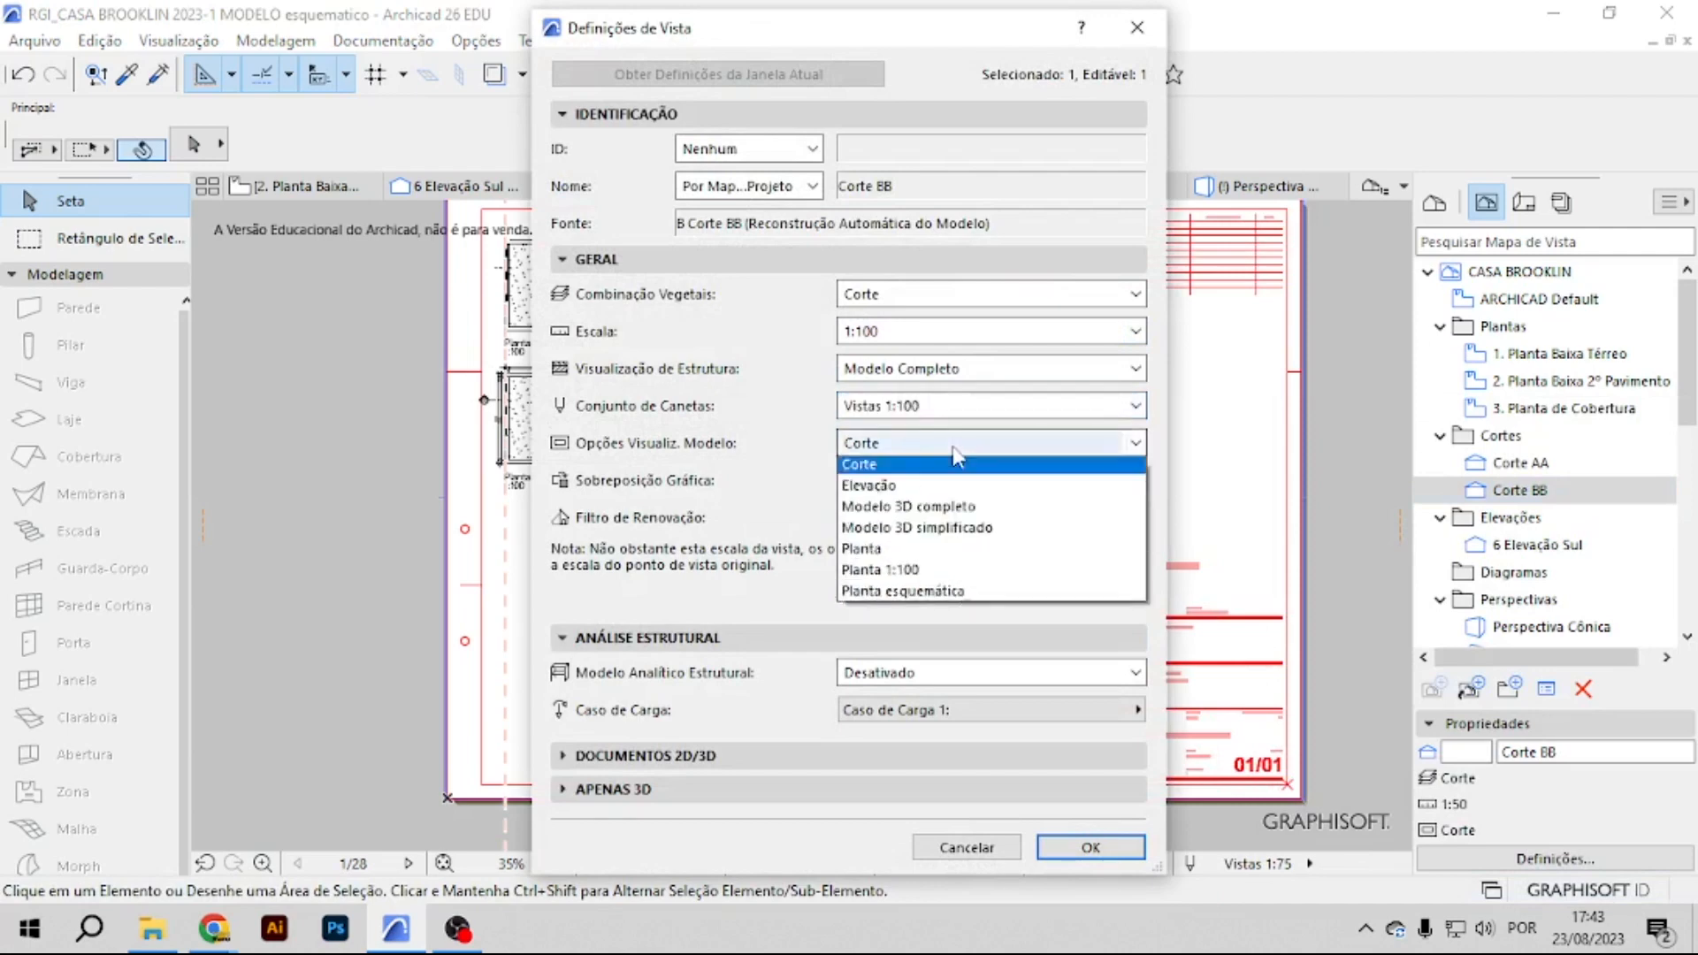
{"action": "left_click", "coordinate": [902, 600]}
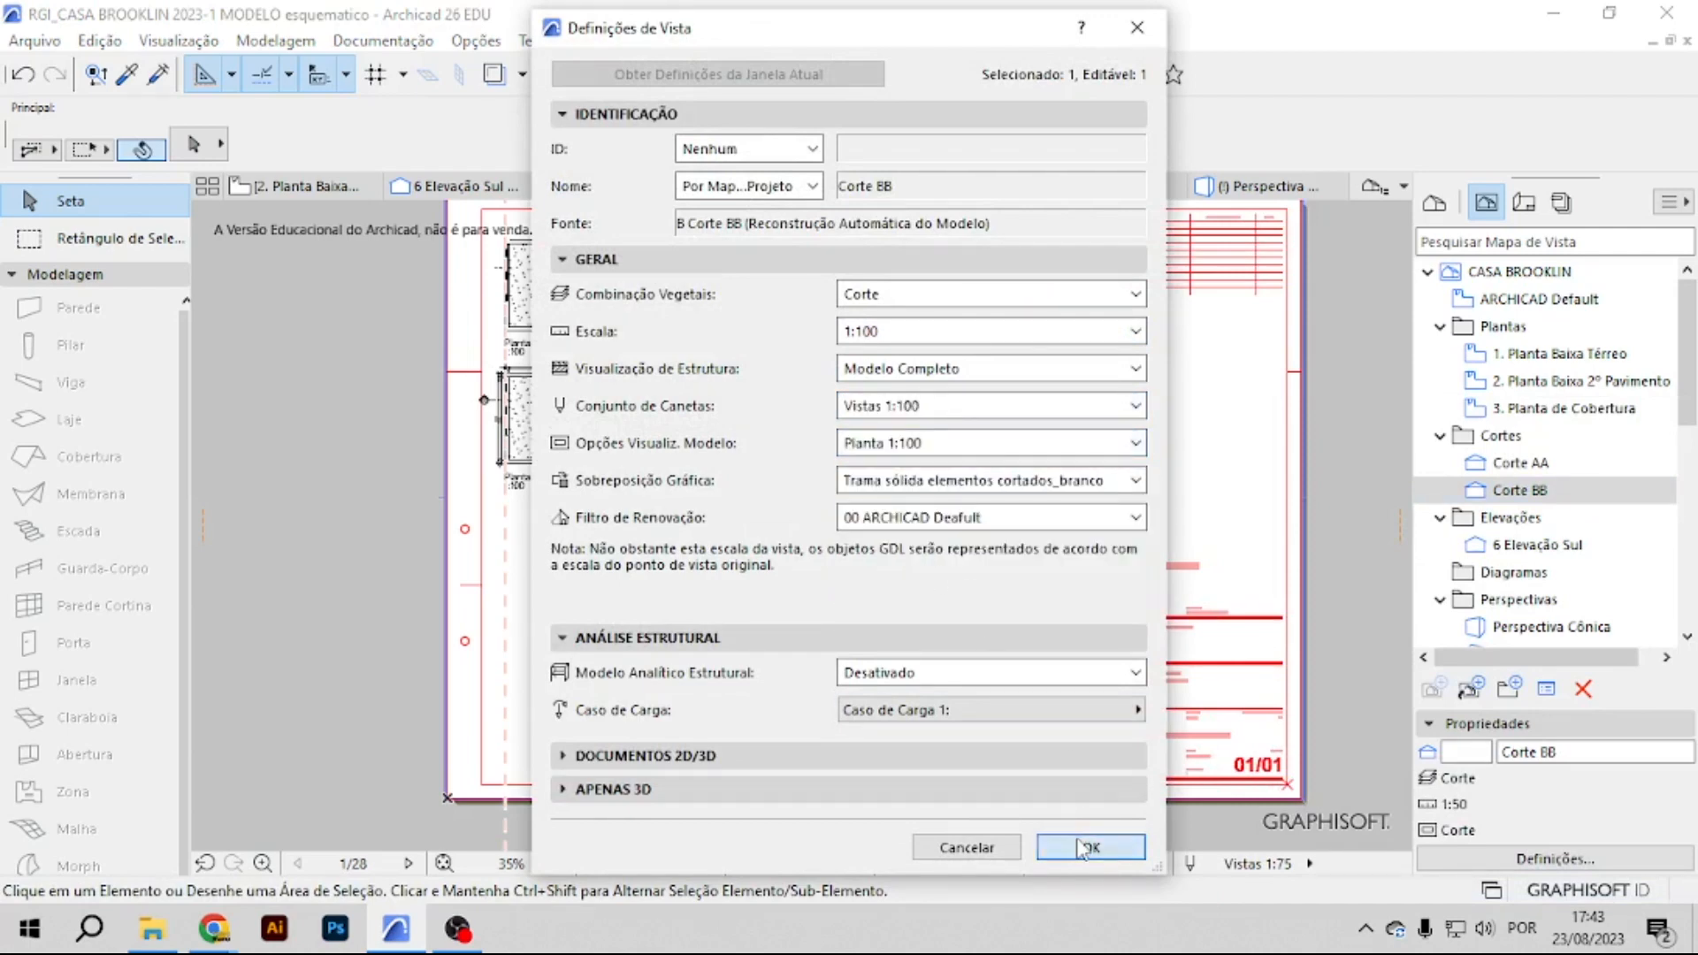
{"action": "left_click", "coordinate": [1086, 846]}
Set the 6 Elevação Sul view to scale 1:100 and pen set Vistas 1:100.
{"action": "left_click", "coordinate": [1535, 546]}
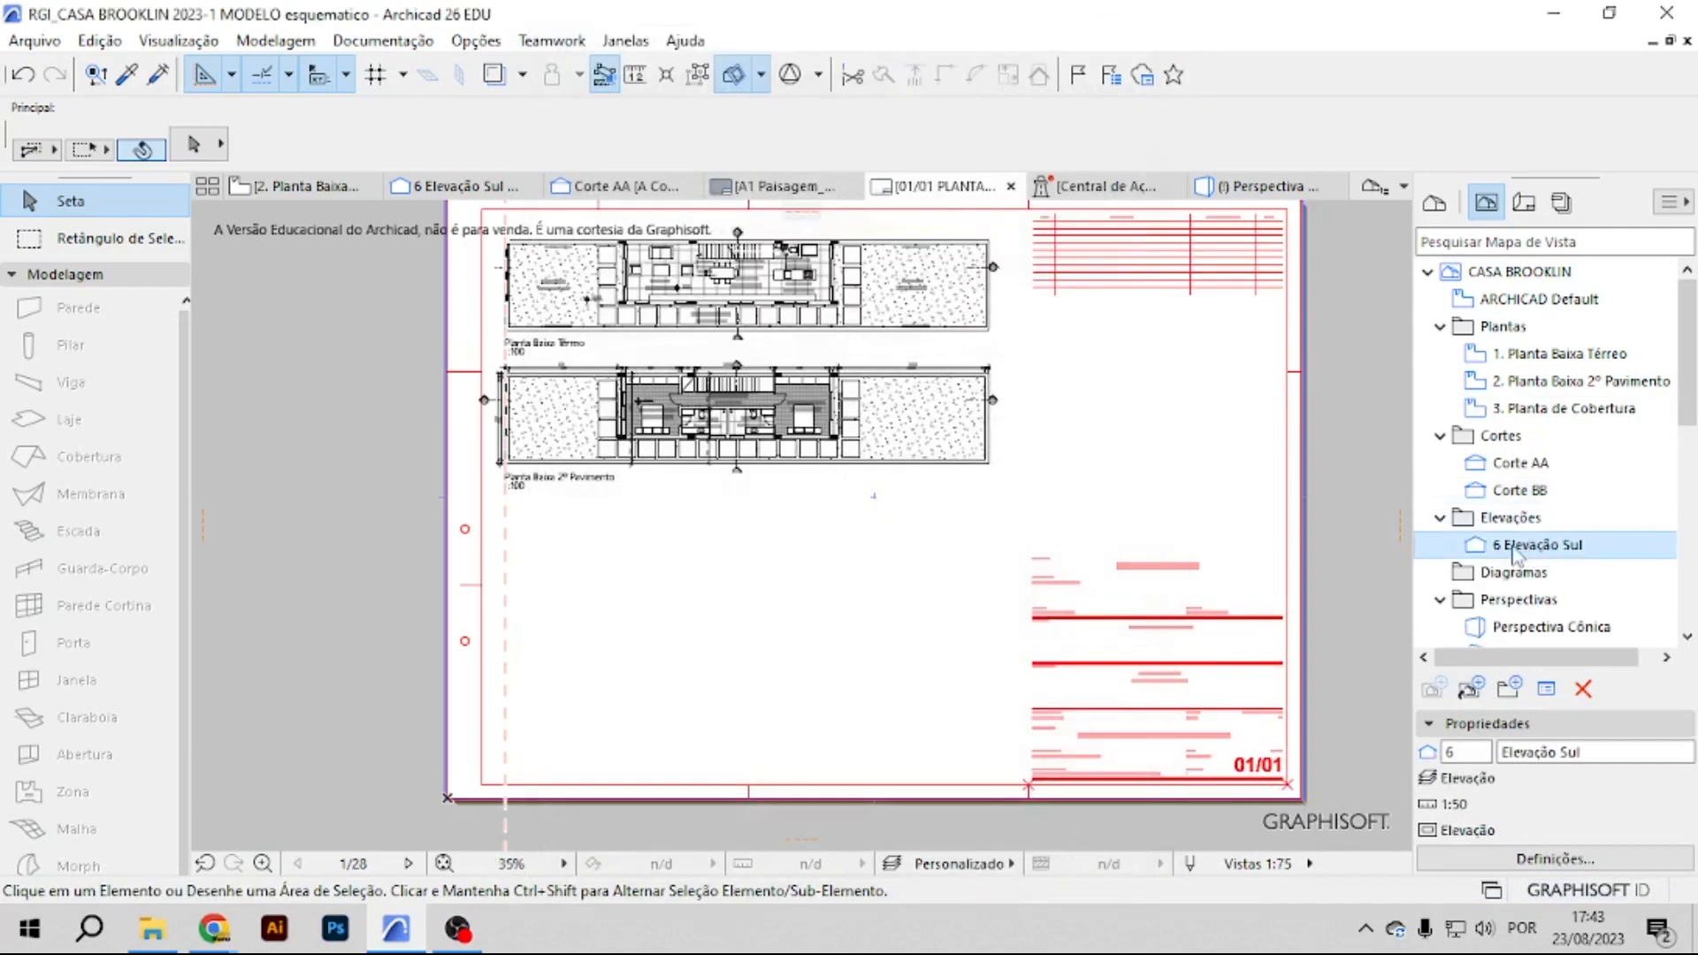
{"action": "right_click", "coordinate": [1517, 553]}
{"action": "left_click", "coordinate": [1433, 630]}
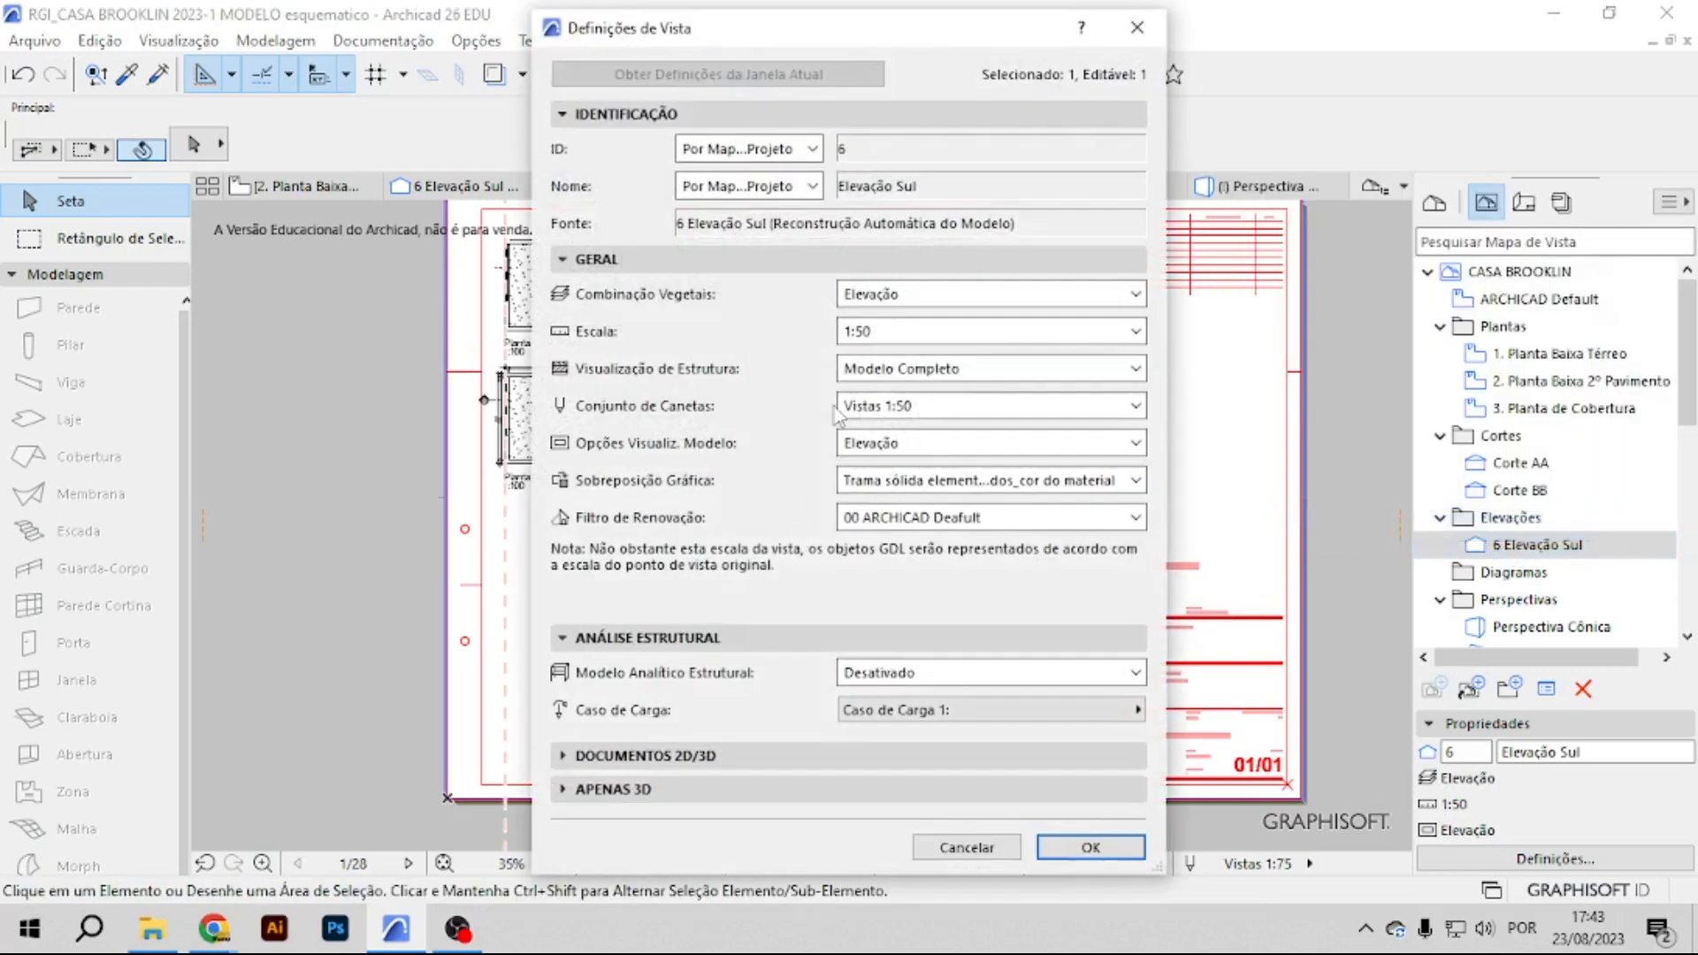
{"action": "left_click", "coordinate": [928, 331]}
{"action": "left_click", "coordinate": [929, 500]}
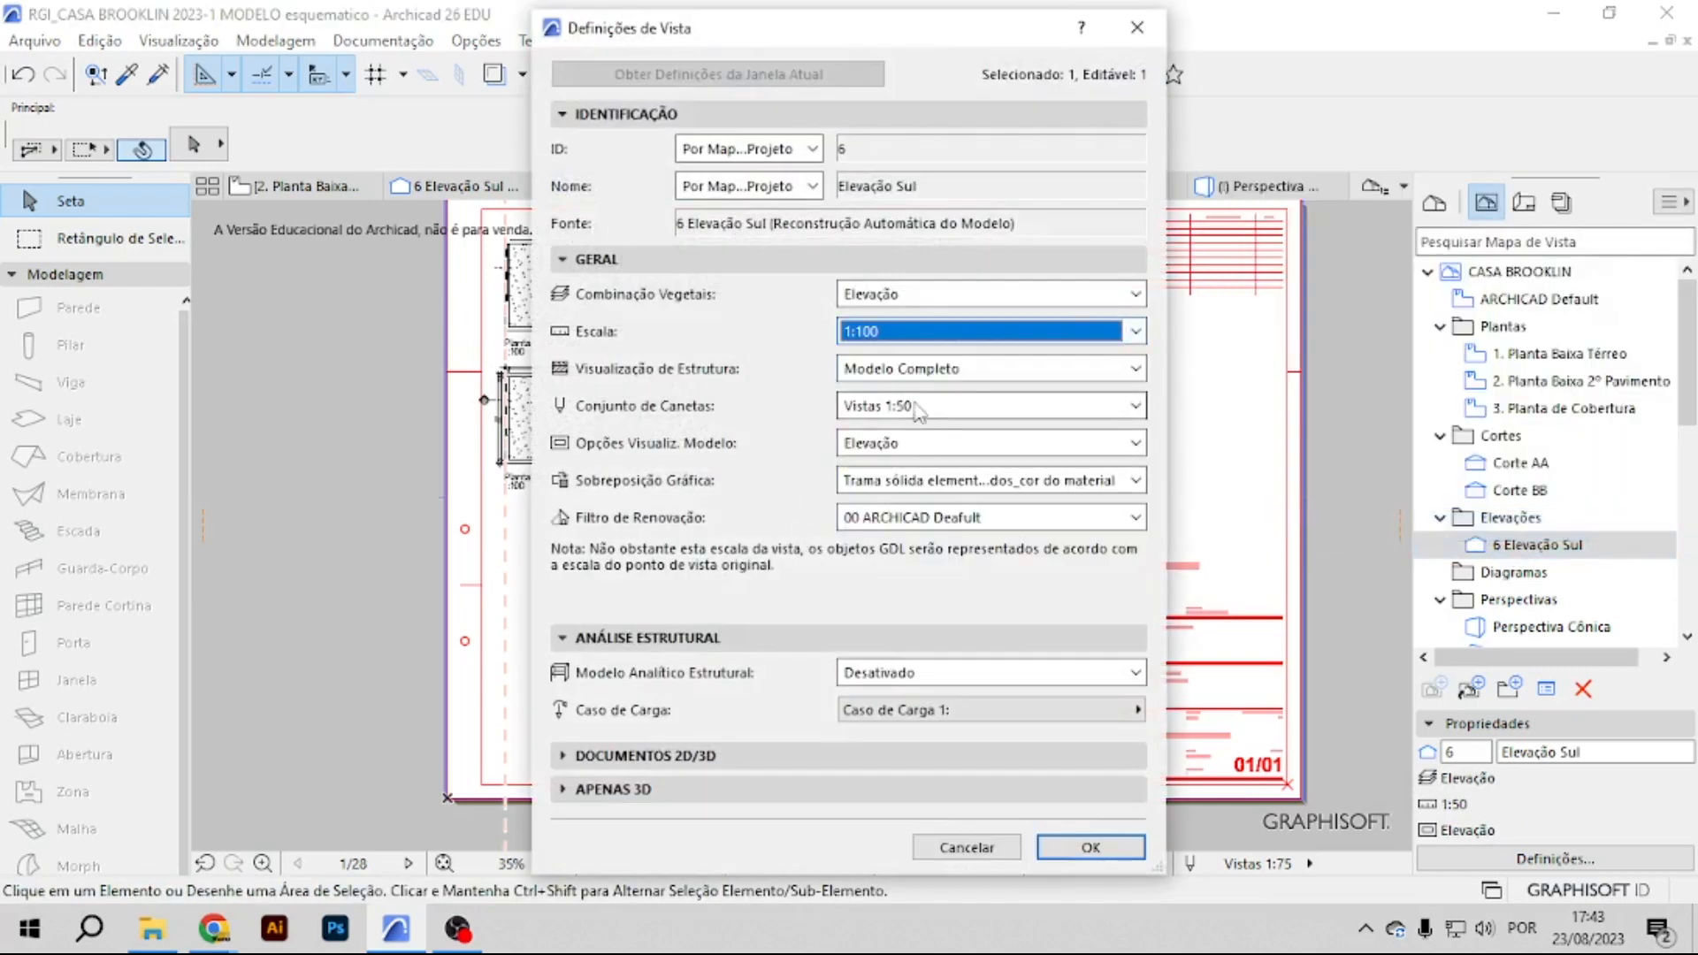
{"action": "left_click", "coordinate": [920, 409]}
{"action": "left_click", "coordinate": [929, 492]}
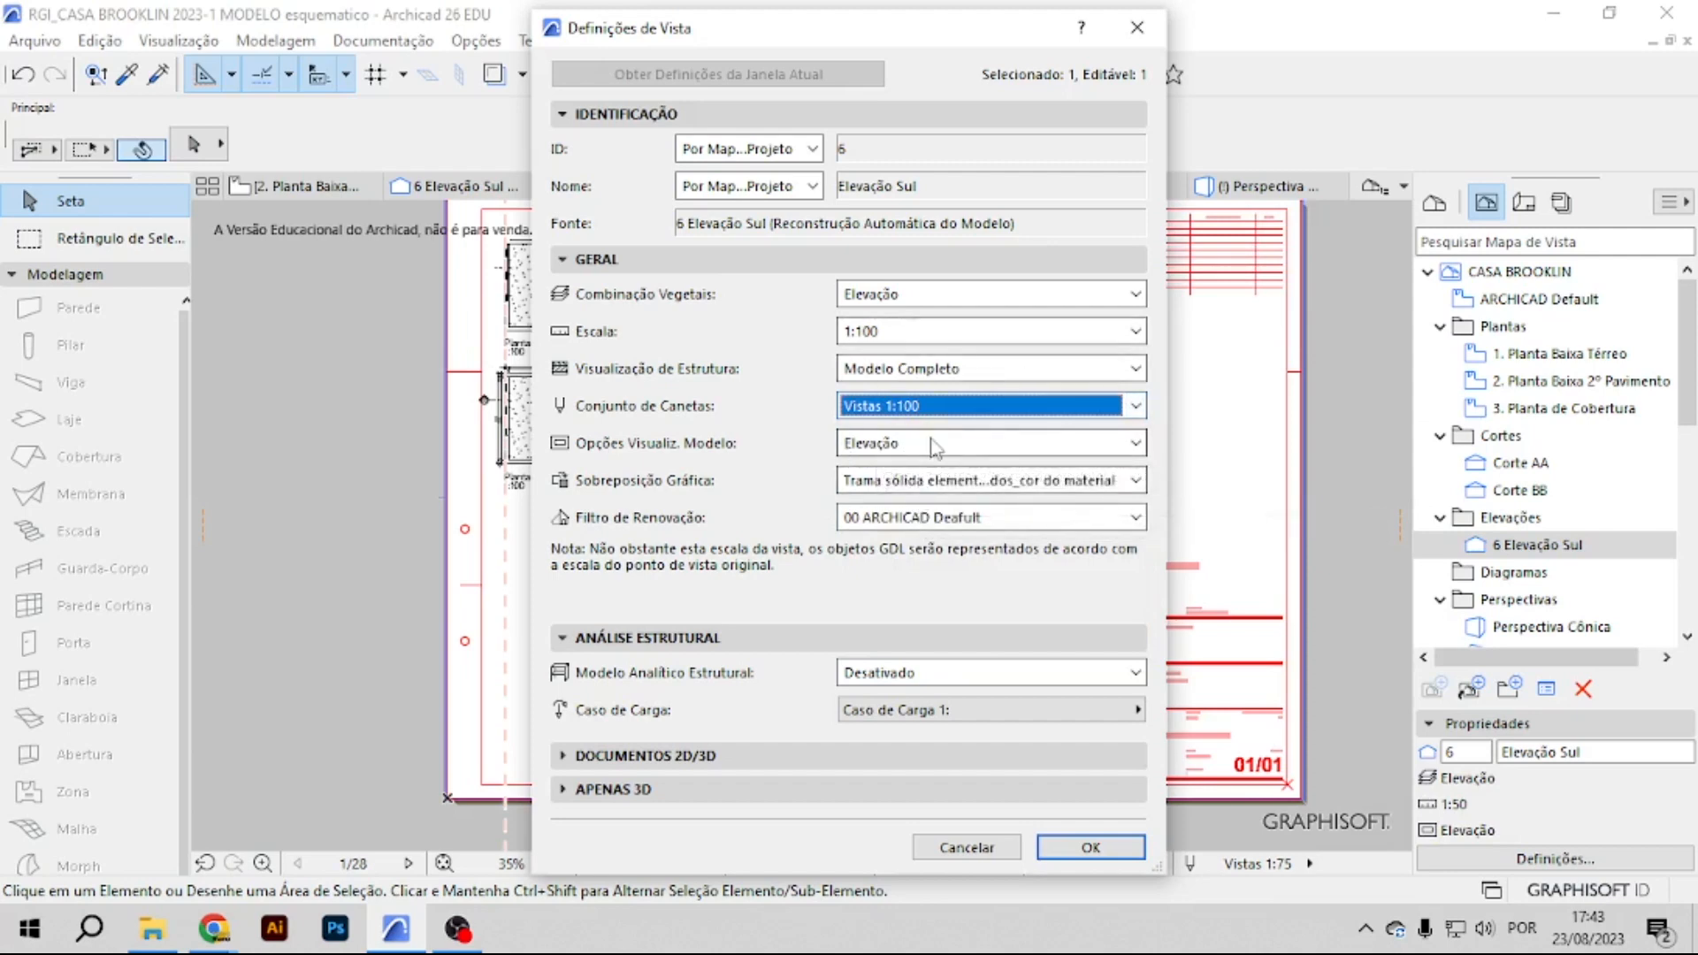
{"action": "left_click", "coordinate": [1116, 851]}
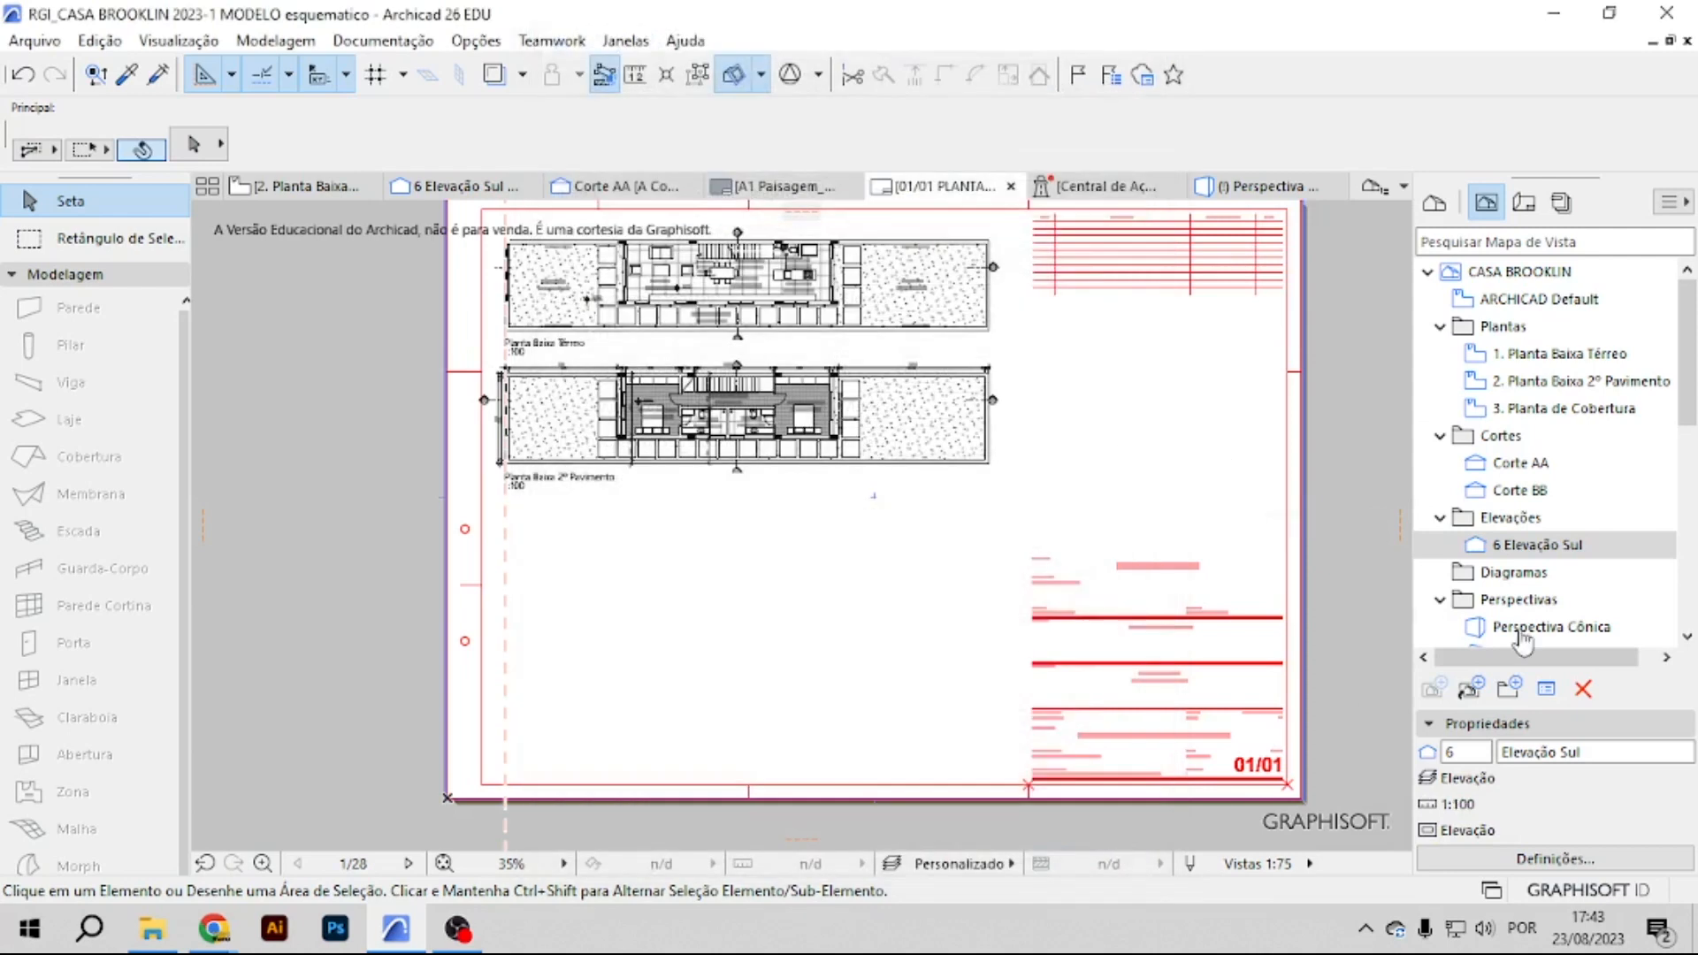
Place the Corte AA, Corte BB and Elevação Sul views in the free area of the layout below the floor plans.
{"action": "left_click", "coordinate": [1529, 208]}
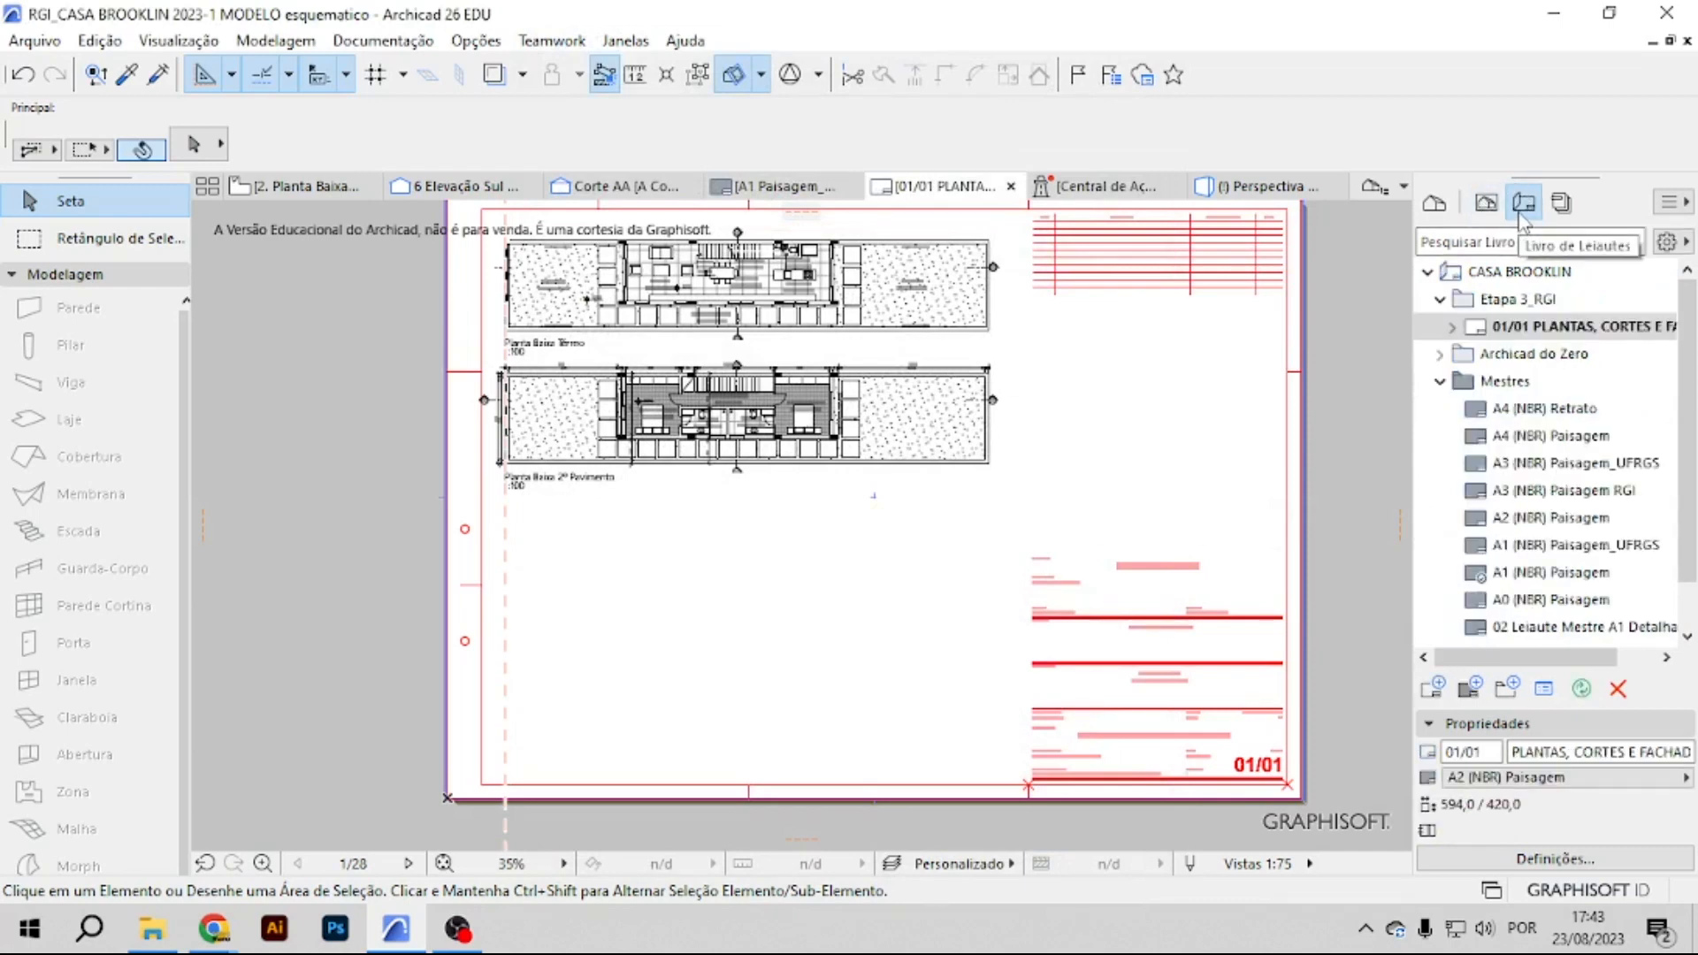
{"action": "left_click", "coordinate": [1487, 203]}
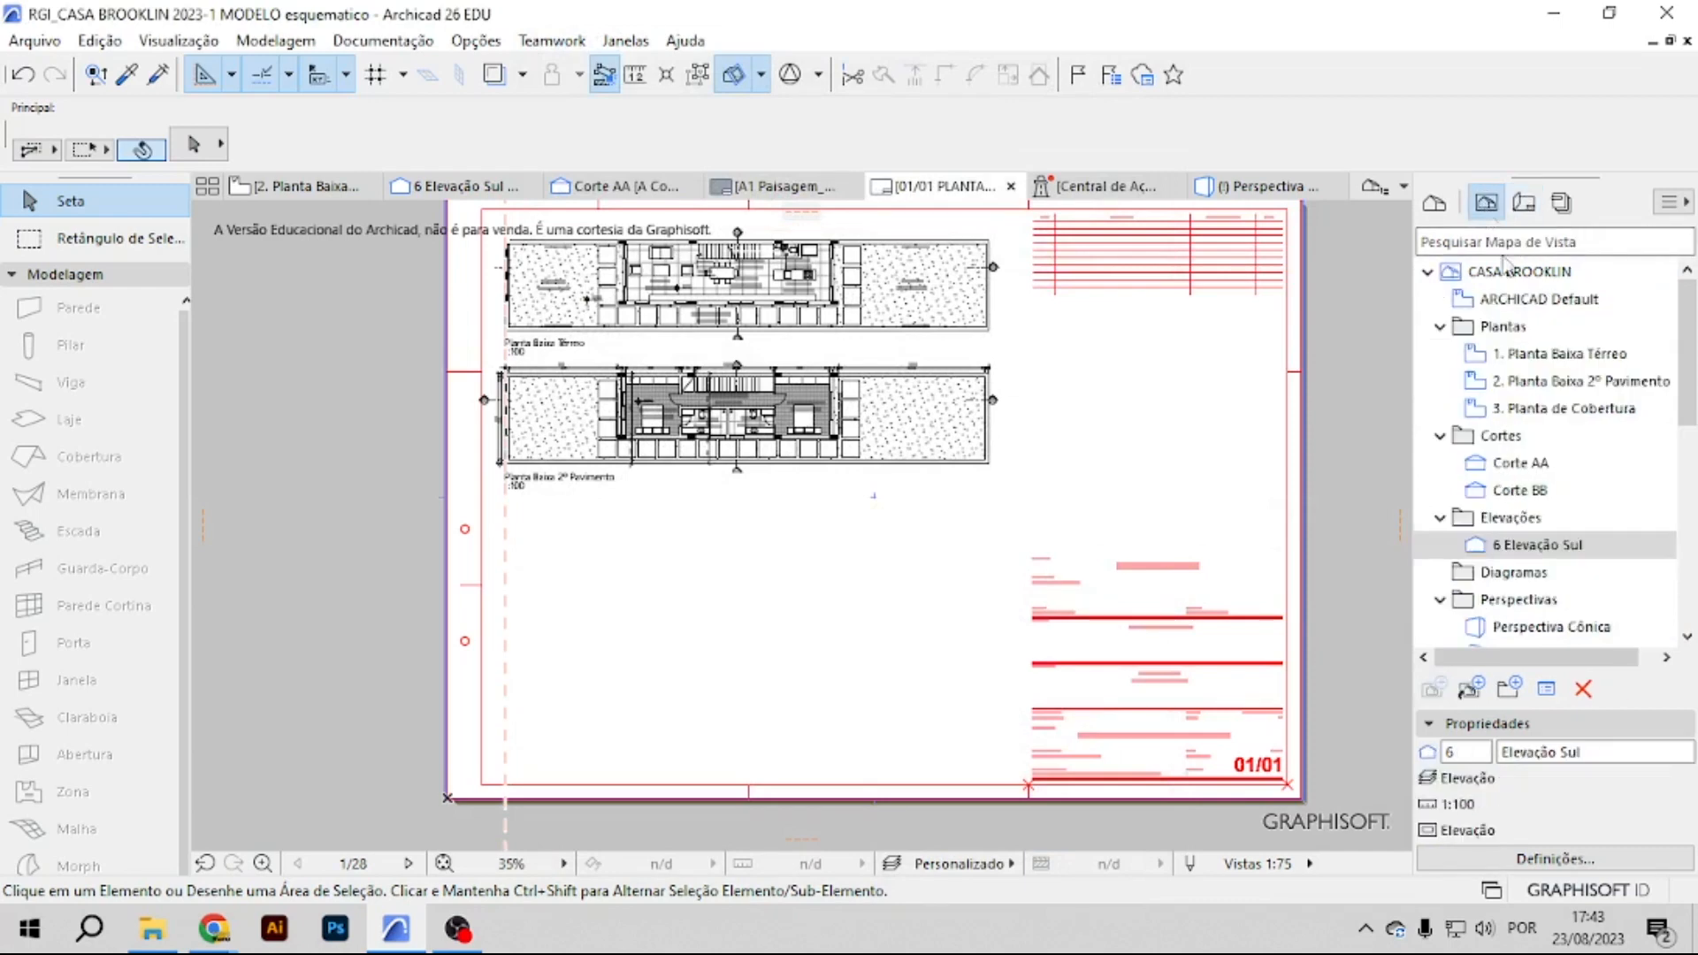
{"action": "left_click", "coordinate": [1539, 467]}
{"action": "left_click_drag", "start_coordinate": [1540, 466], "coordinate": [543, 602]}
{"action": "mouse_move", "coordinate": [1521, 492]}
{"action": "left_mouse_down"}
{"action": "mouse_move", "coordinate": [1164, 577]}
{"action": "mouse_move", "coordinate": [616, 660]}
{"action": "left_mouse_up"}
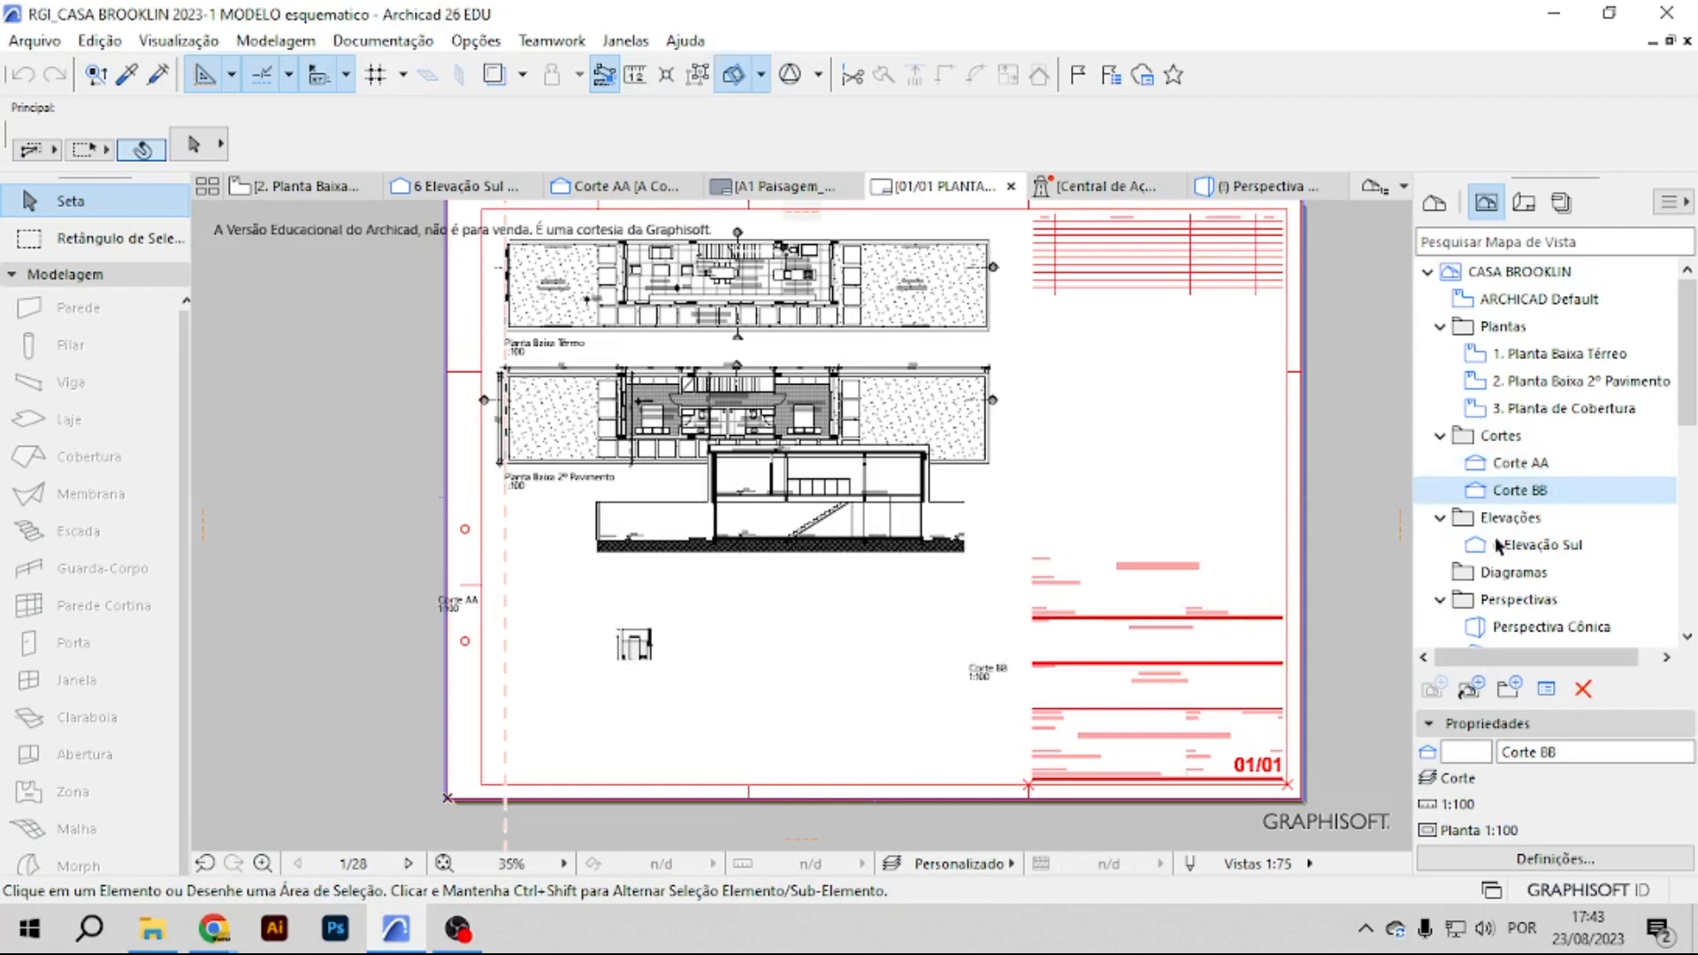
{"action": "left_click", "coordinate": [1544, 545]}
{"action": "mouse_move", "coordinate": [1544, 545]}
{"action": "left_mouse_down"}
{"action": "mouse_move", "coordinate": [1565, 550]}
{"action": "mouse_move", "coordinate": [858, 619]}
{"action": "mouse_move", "coordinate": [755, 721]}
{"action": "mouse_move", "coordinate": [859, 707]}
{"action": "left_mouse_up"}
Enlarge the frame of the Corte BB drawing on the layout so it encloses the whole section.
{"action": "scroll", "coordinate": [619, 555], "scroll_direction": "up", "scroll_amount": 3}
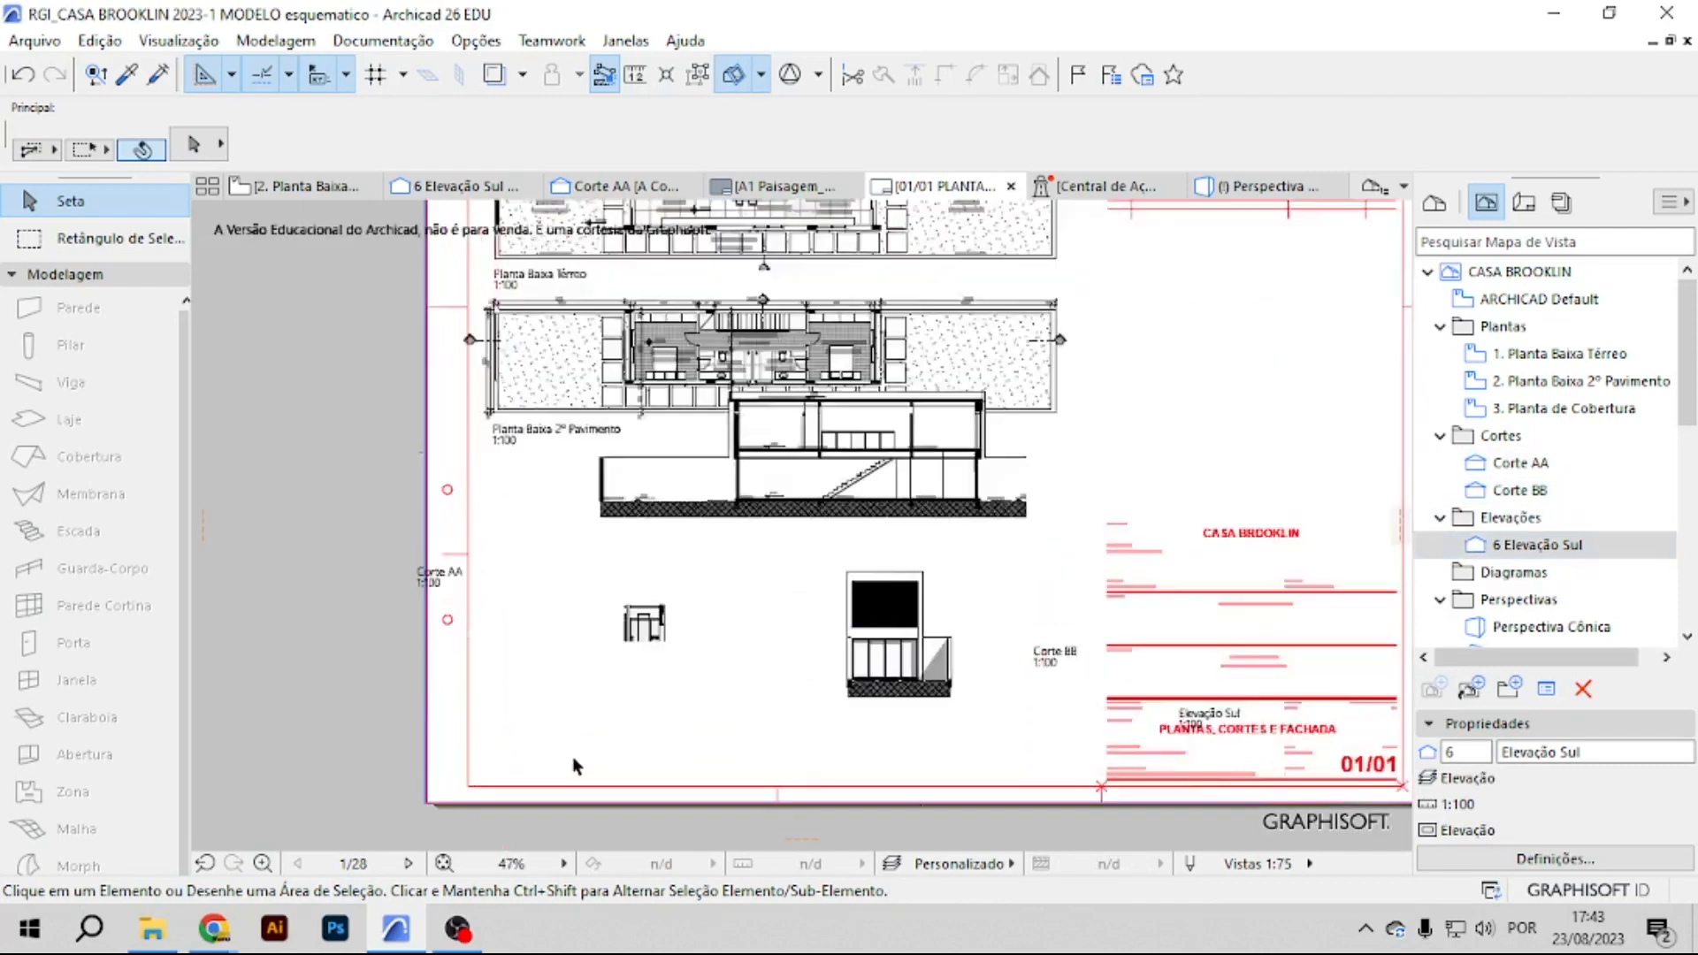
{"action": "left_click", "coordinate": [651, 582]}
{"action": "left_click", "coordinate": [651, 581]}
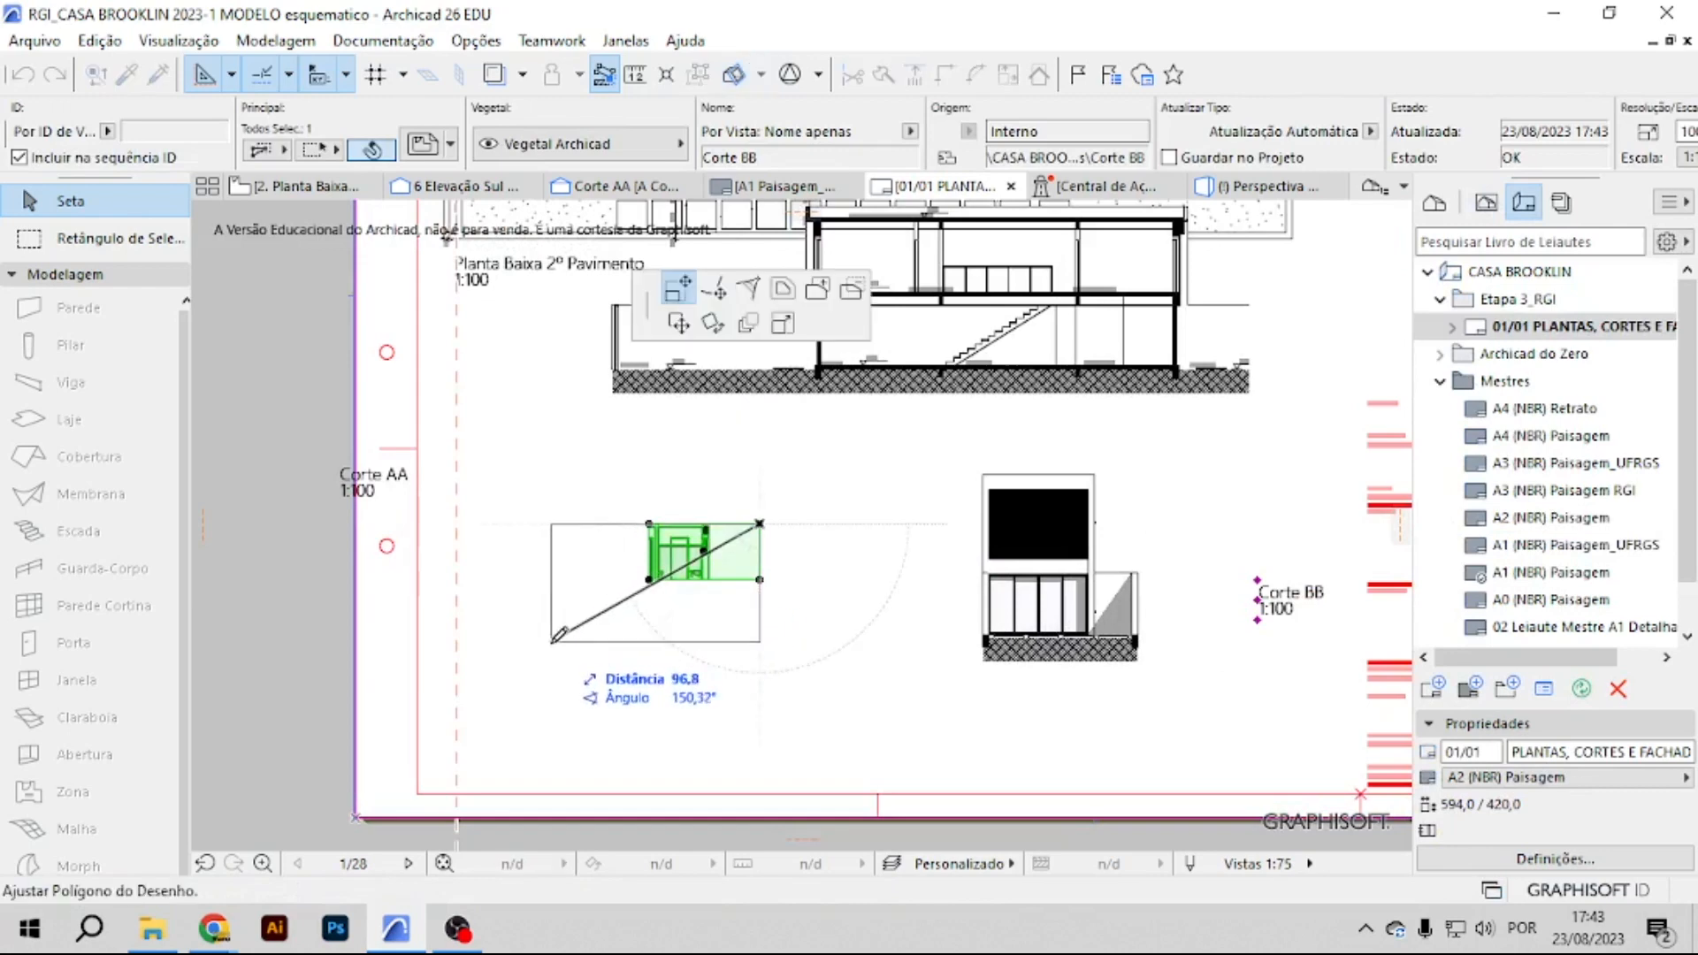
{"action": "left_click", "coordinate": [551, 643]}
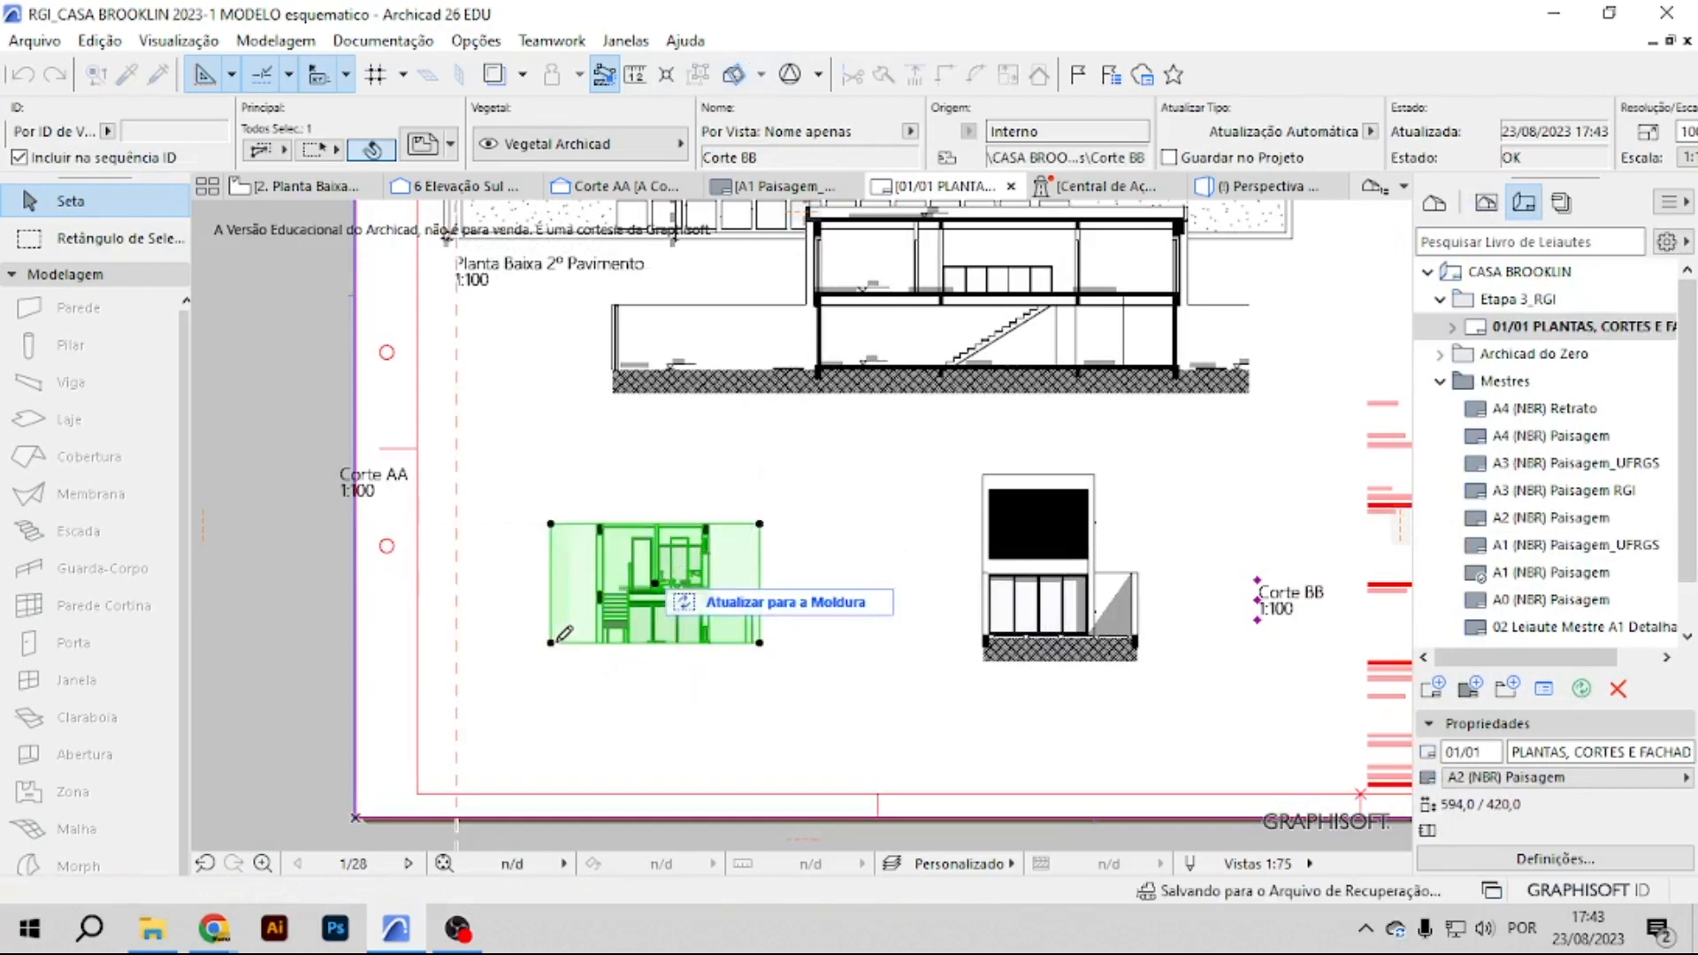
{"action": "left_click", "coordinate": [588, 711]}
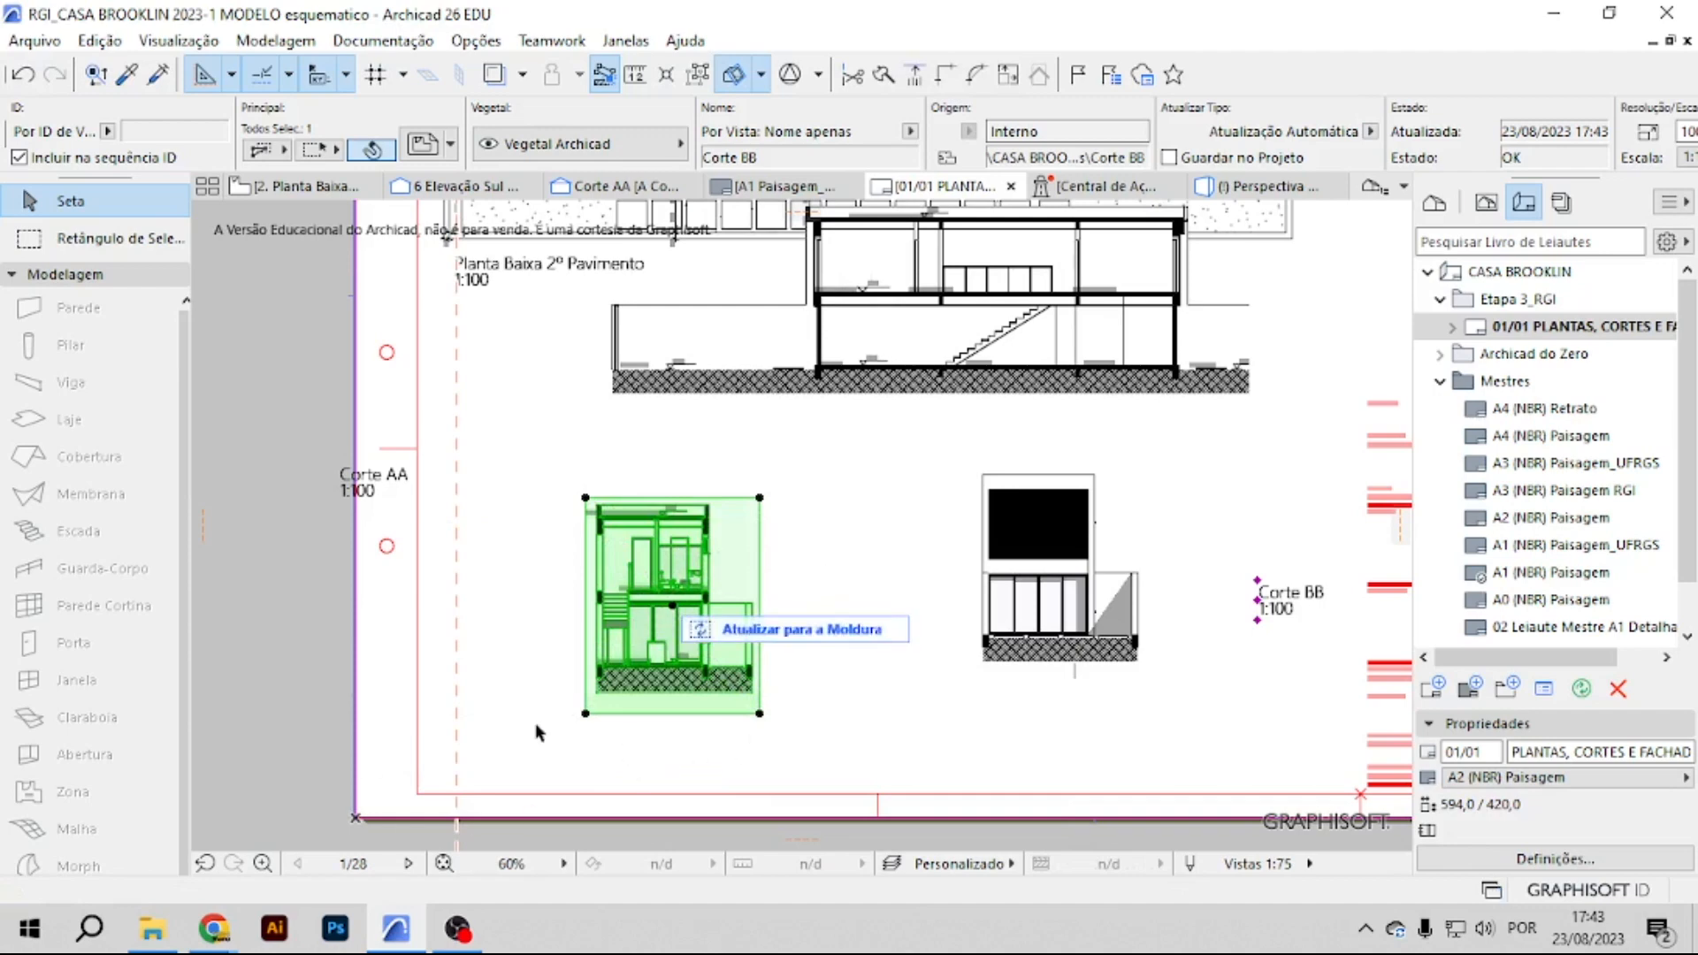
{"action": "scroll", "coordinate": [740, 697], "scroll_direction": "down", "scroll_amount": 1}
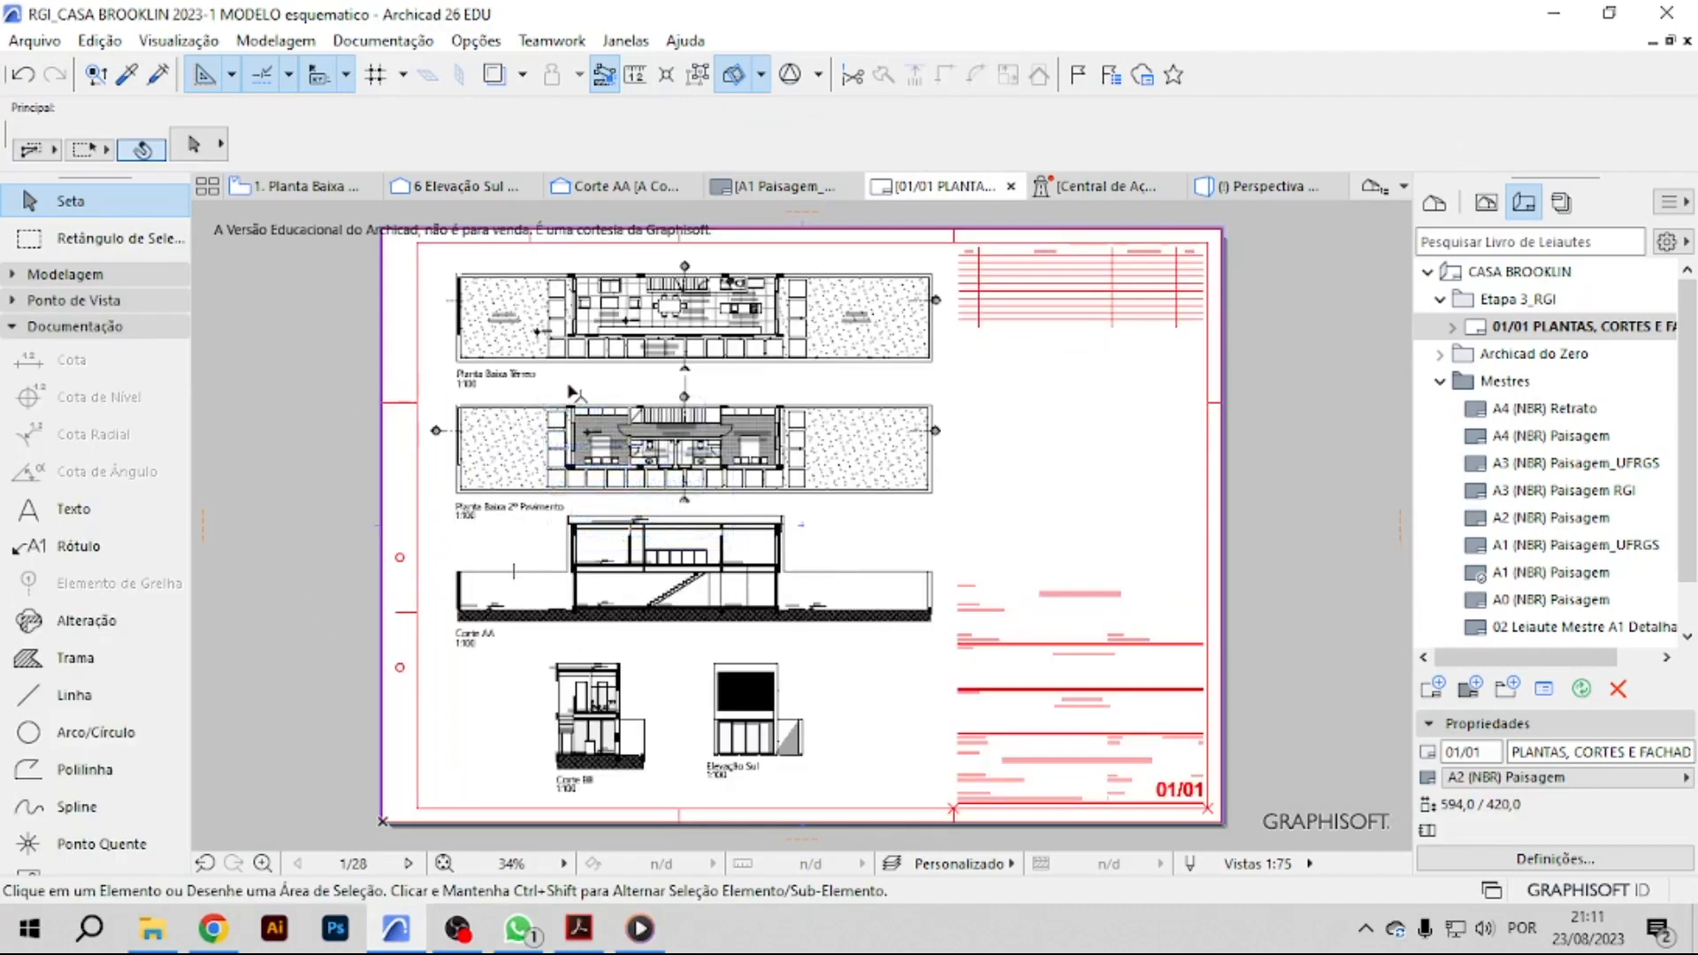
Open the 1. Planta Baixa Térreo view and examine how the windows along the living and dining room wall are drawn.
{"action": "left_click", "coordinate": [1486, 204]}
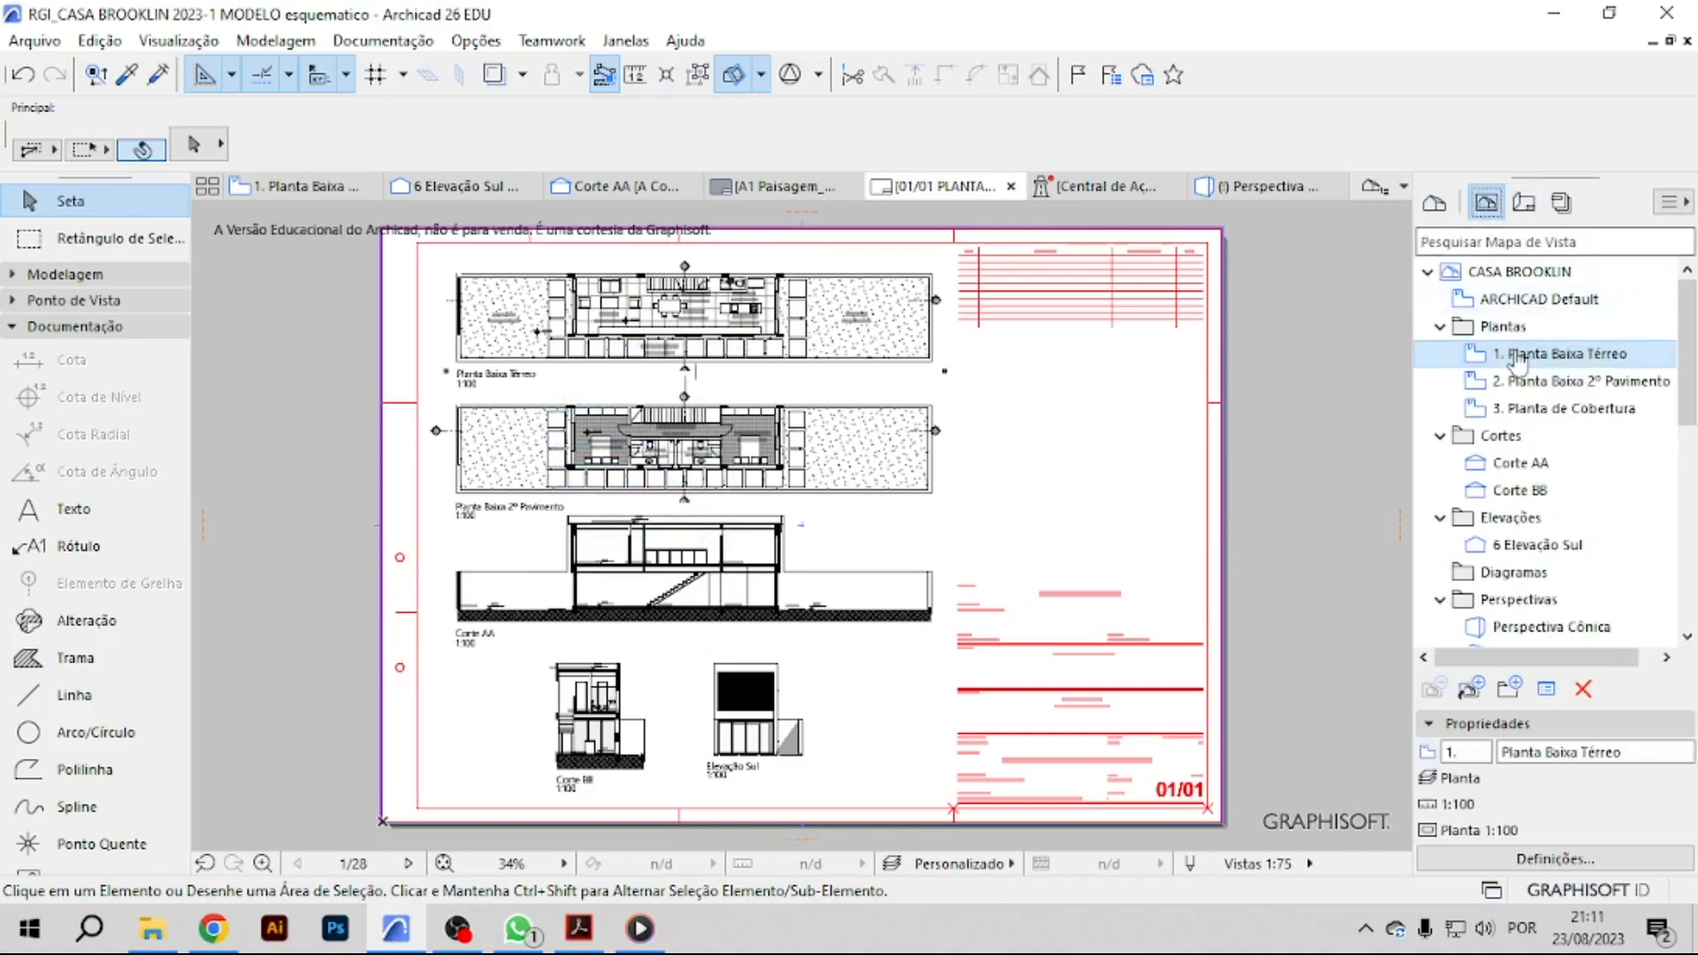
{"action": "double_click", "coordinate": [1557, 354]}
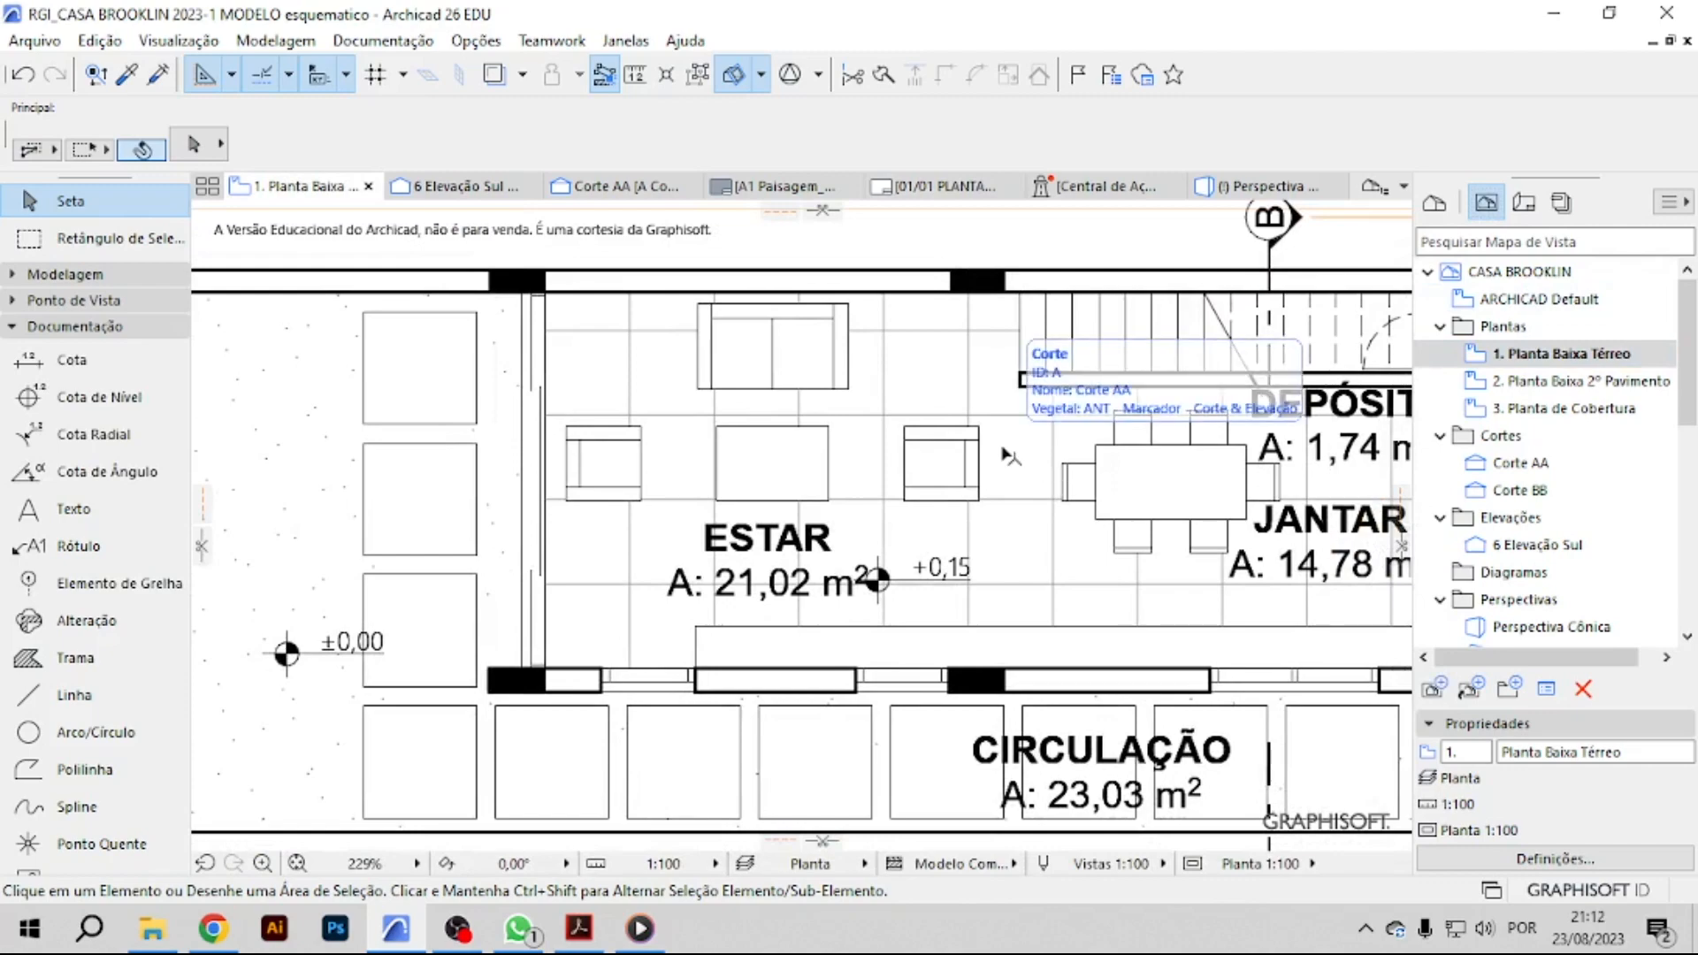
{"action": "middle_click_drag", "start_coordinate": [885, 521], "coordinate": [561, 529]}
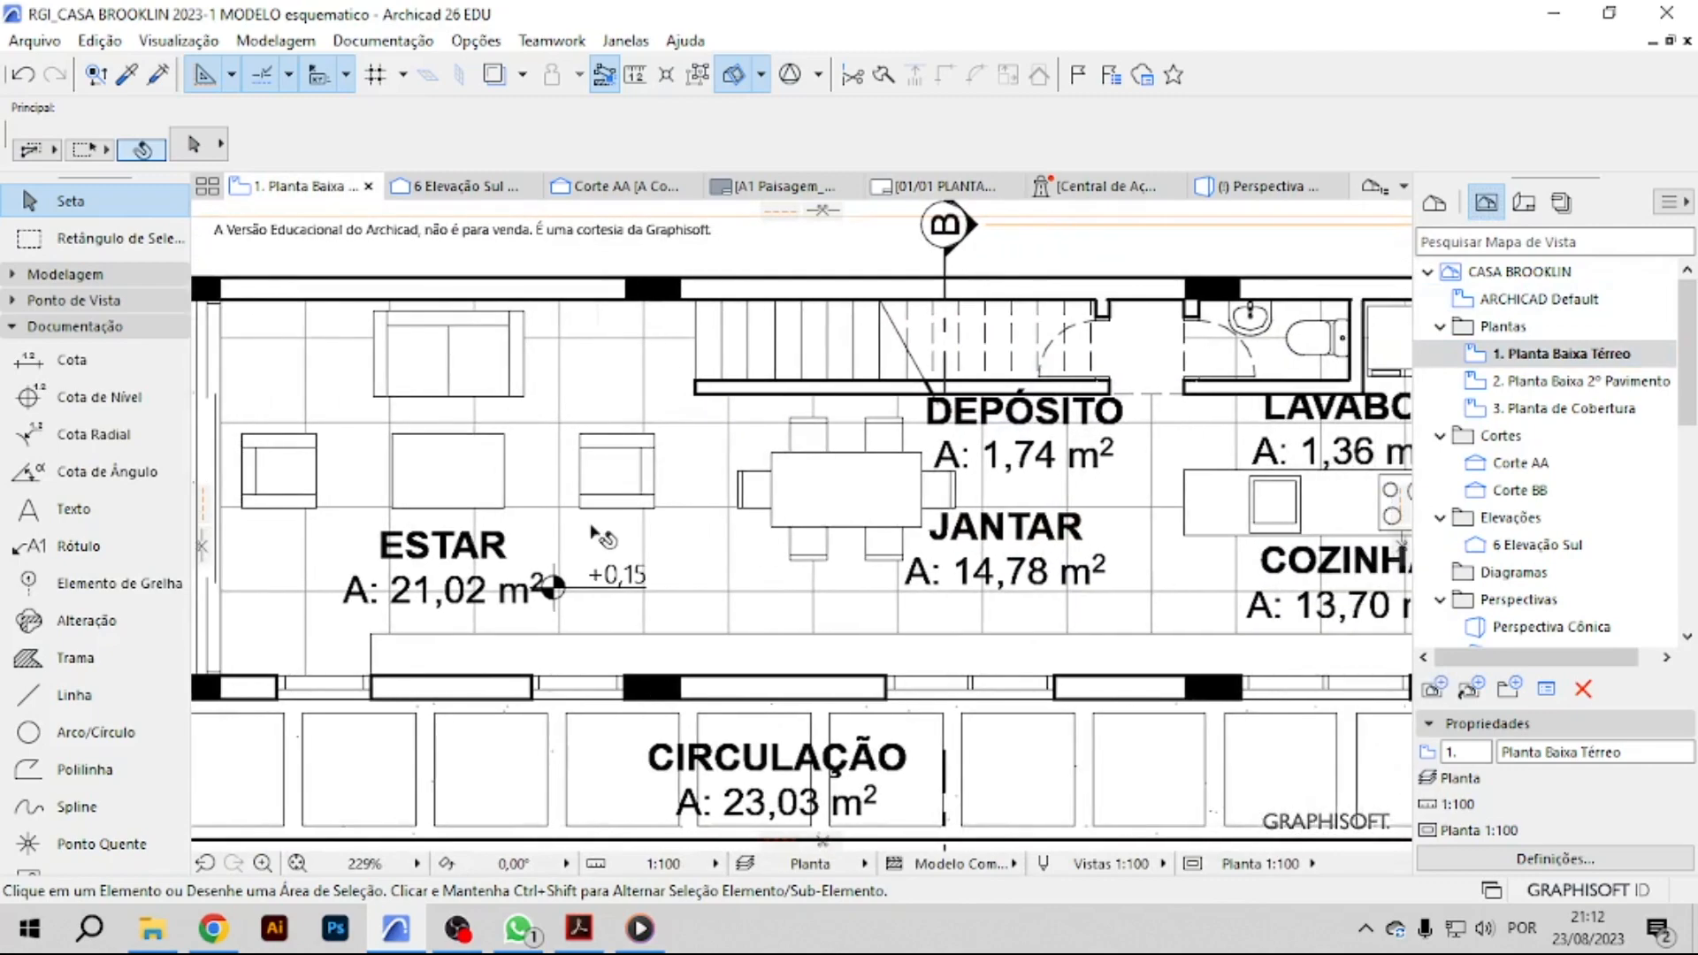
{"action": "middle_click_drag", "start_coordinate": [840, 541], "coordinate": [627, 582]}
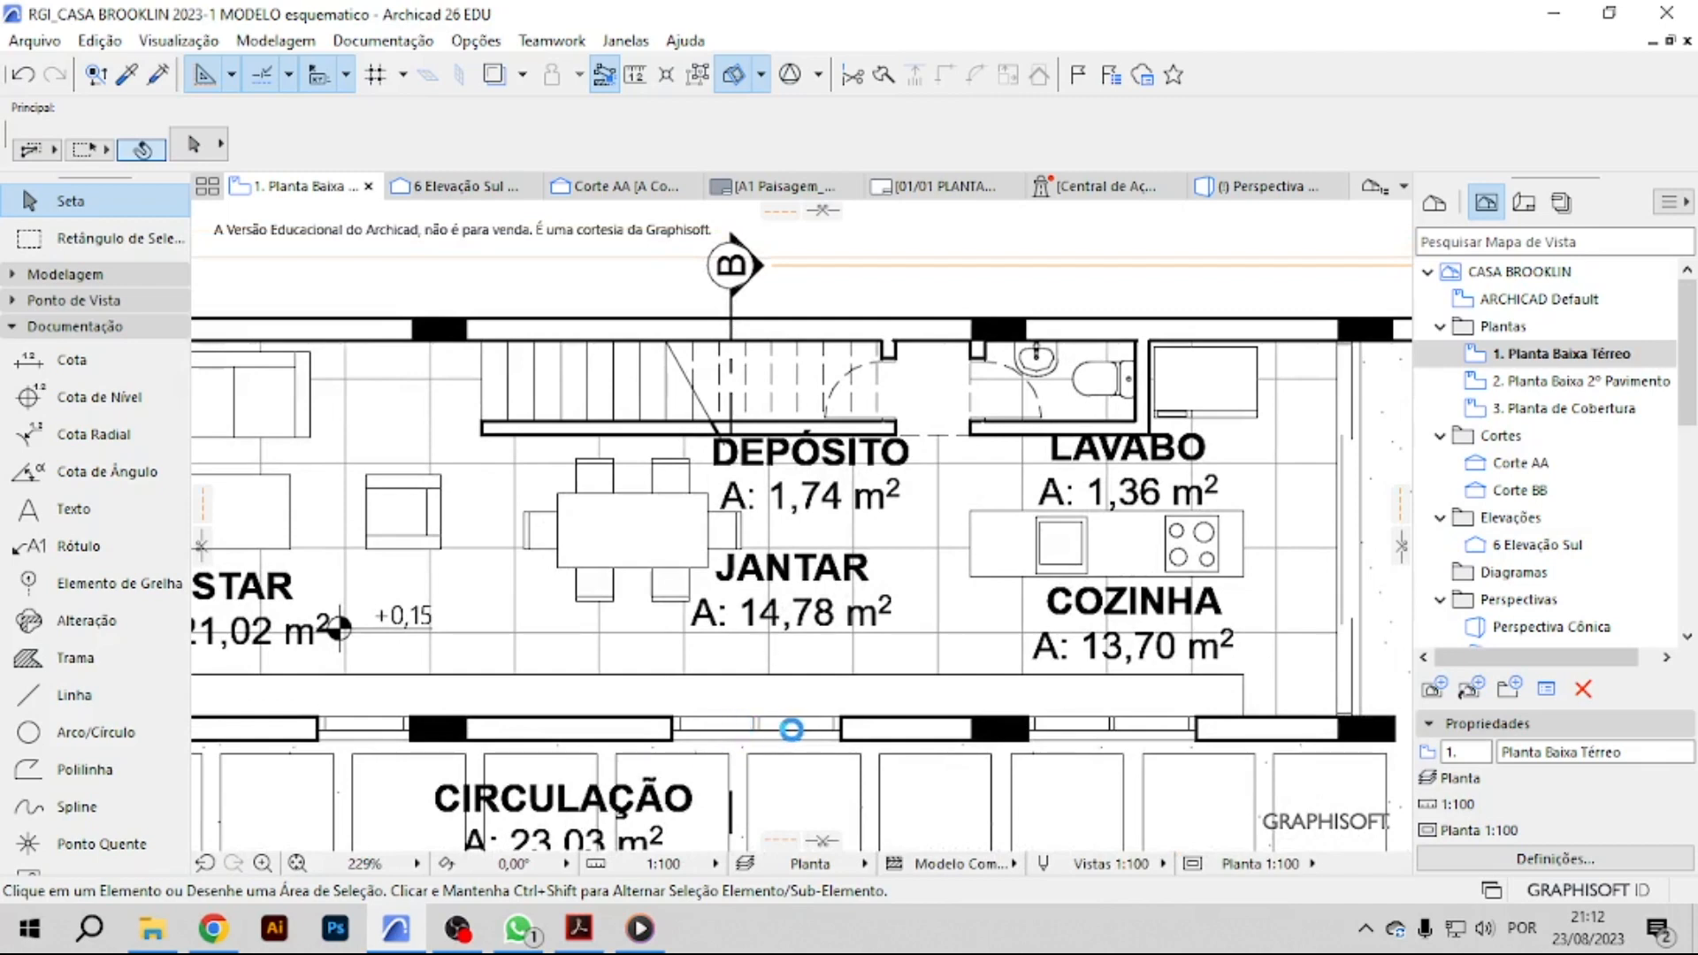
{"action": "scroll", "coordinate": [822, 724], "scroll_direction": "up", "scroll_amount": 3}
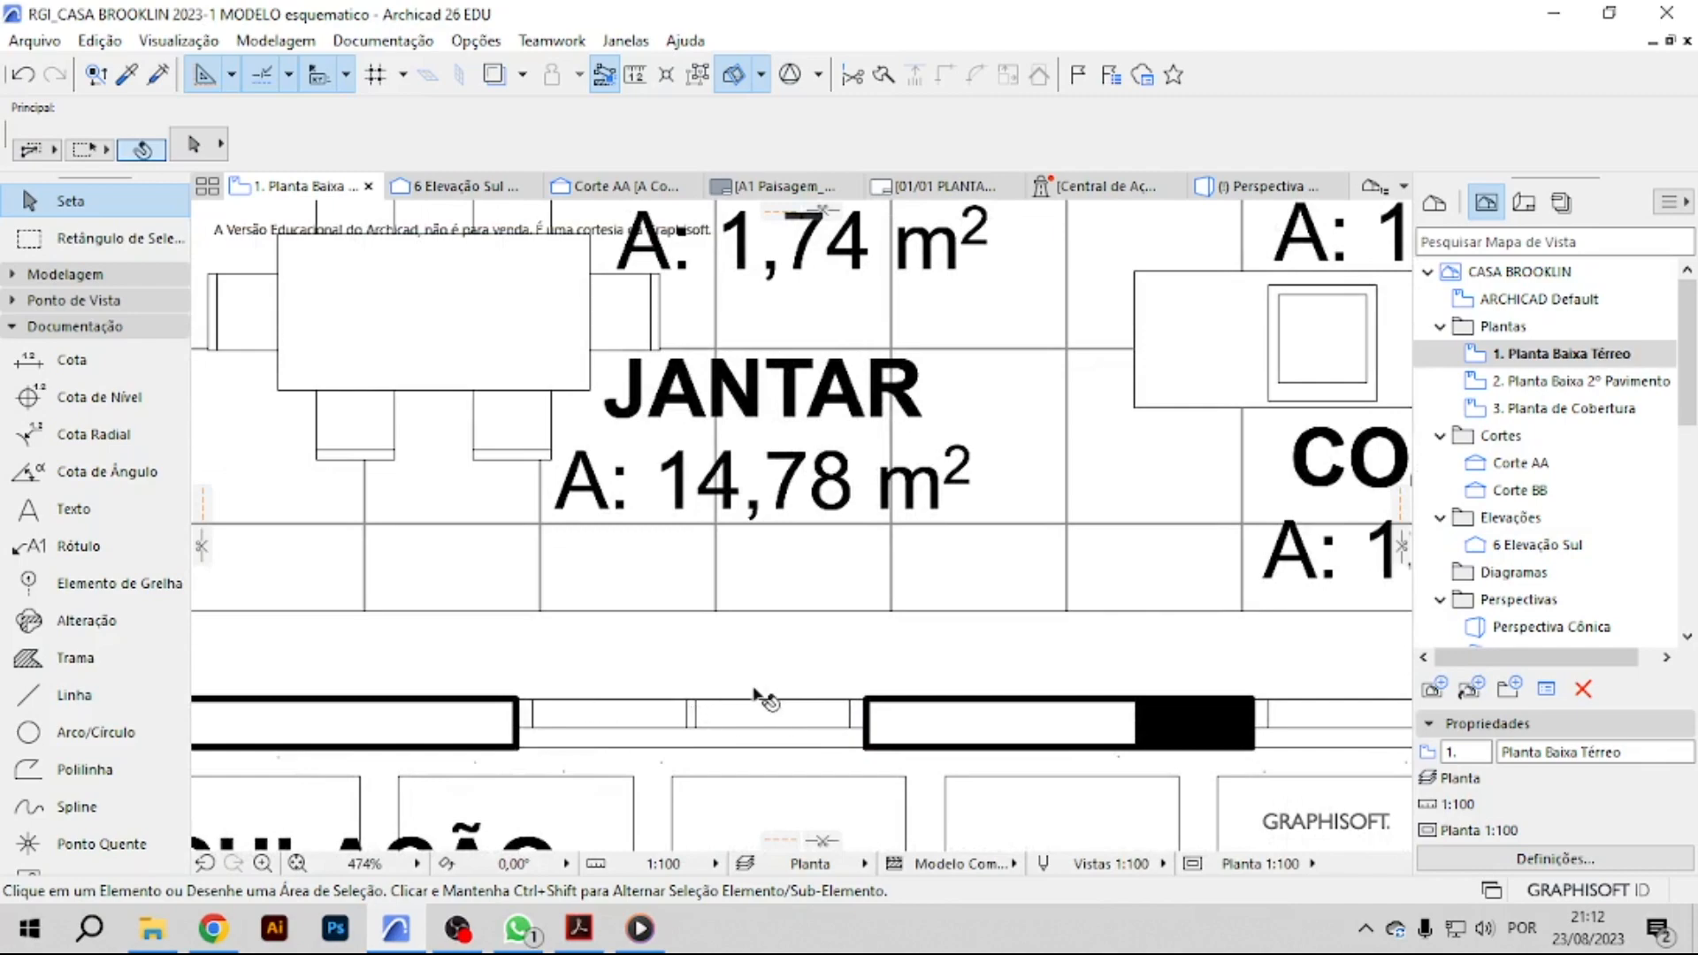
{"action": "scroll", "coordinate": [1061, 637], "scroll_direction": "down", "scroll_amount": 3}
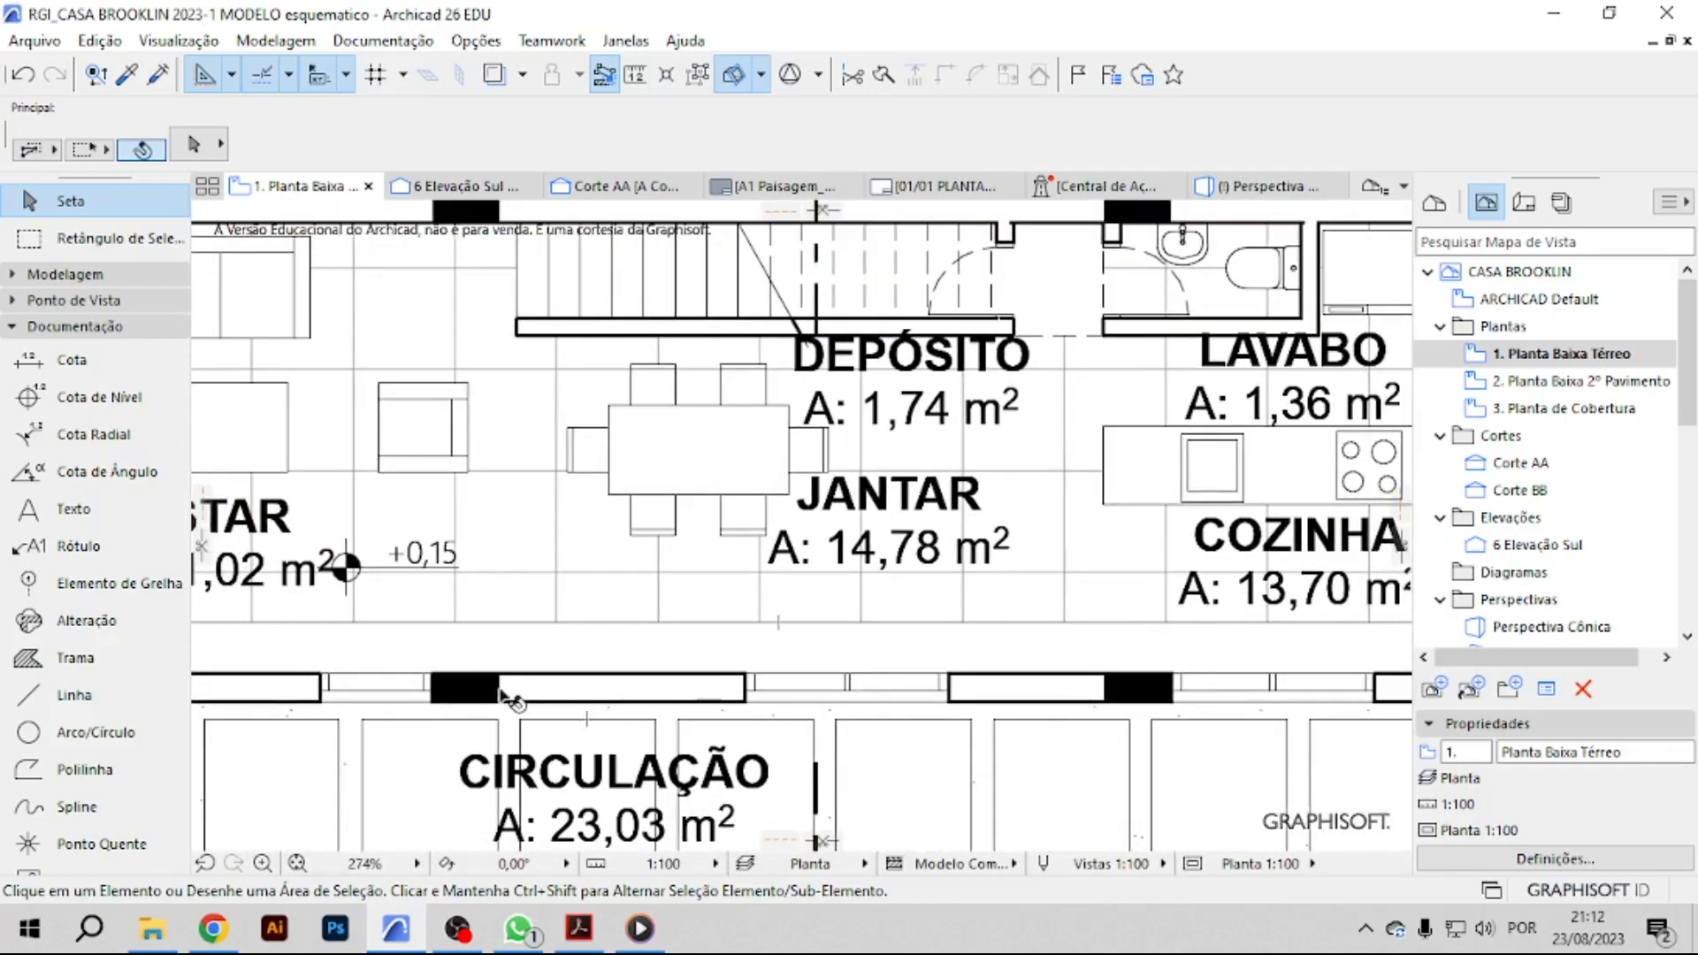
{"action": "middle_click_drag", "start_coordinate": [574, 687], "coordinate": [917, 673]}
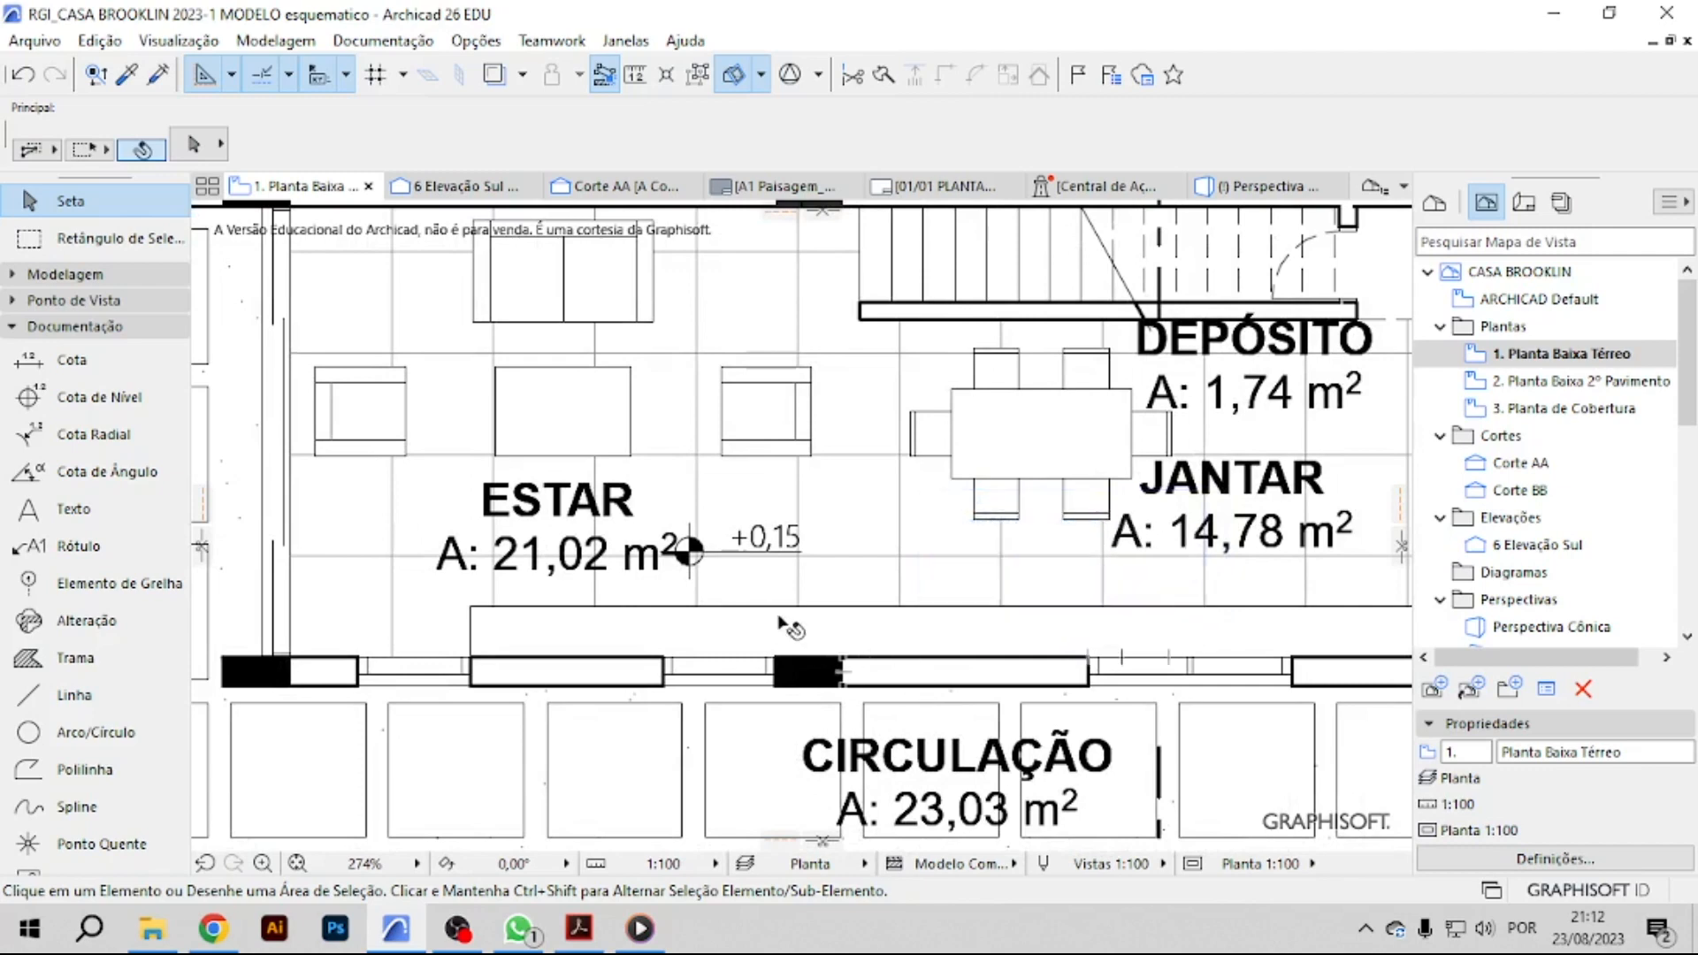
{"action": "middle_click_drag", "start_coordinate": [780, 617], "coordinate": [961, 630]}
Open the model view options of the Planta 1:100 combination and expand its construction element options.
{"action": "left_click", "coordinate": [389, 41]}
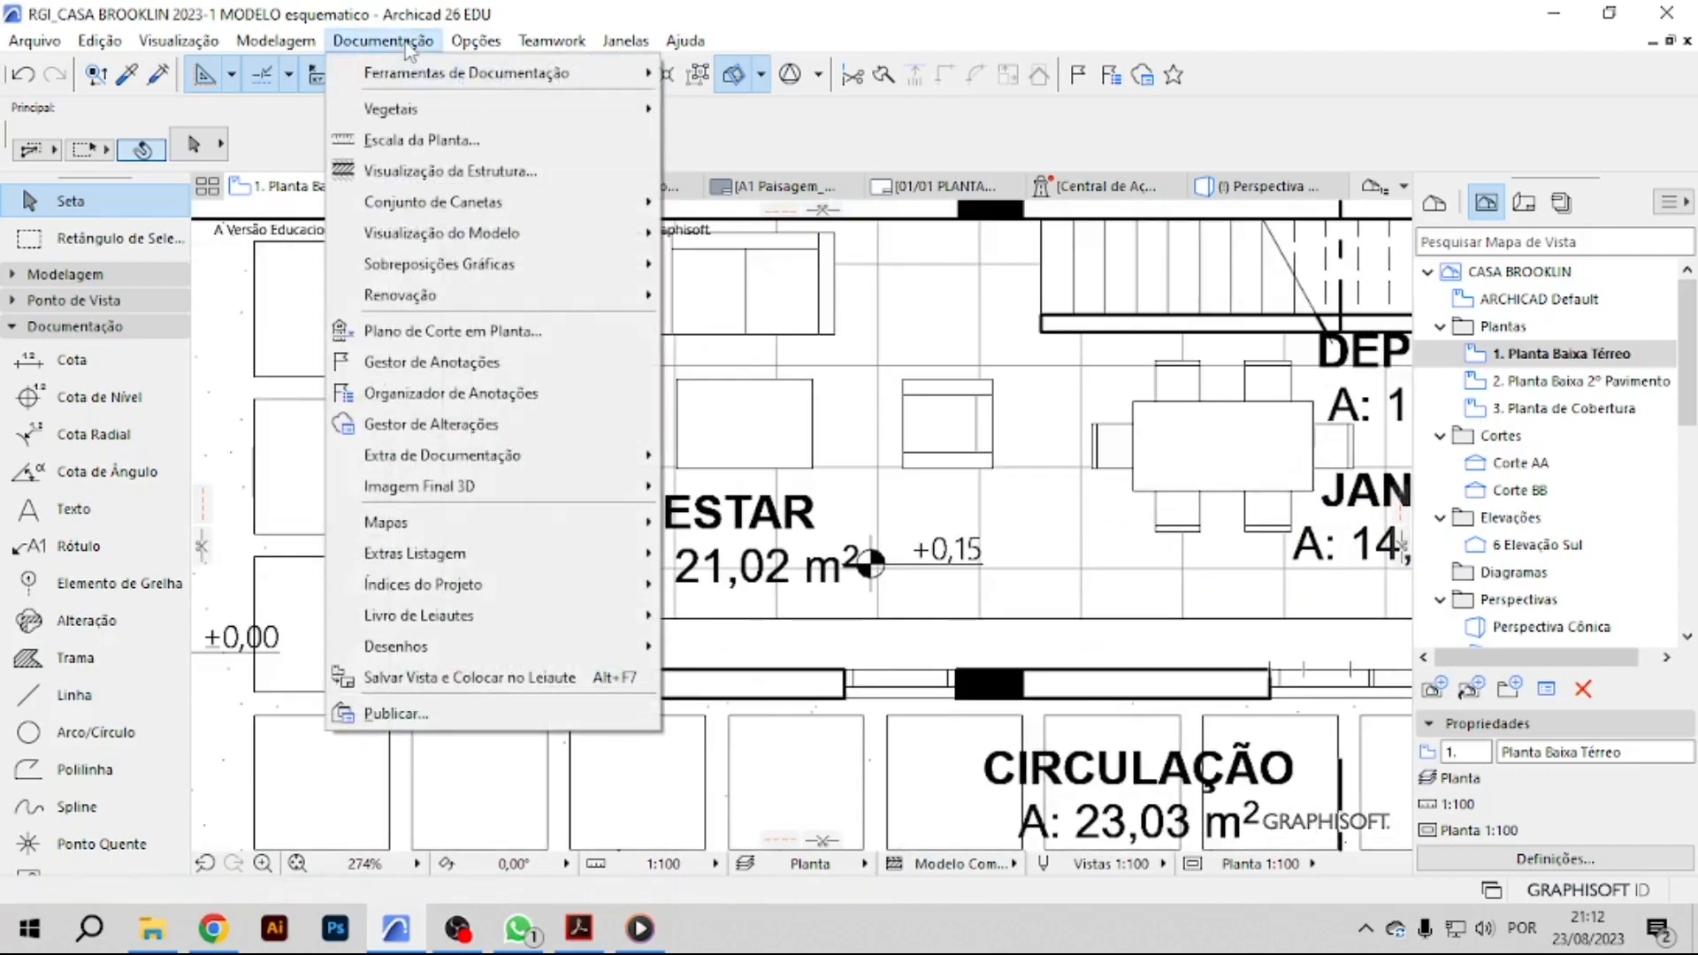
{"action": "mouse_move", "coordinate": [456, 240]}
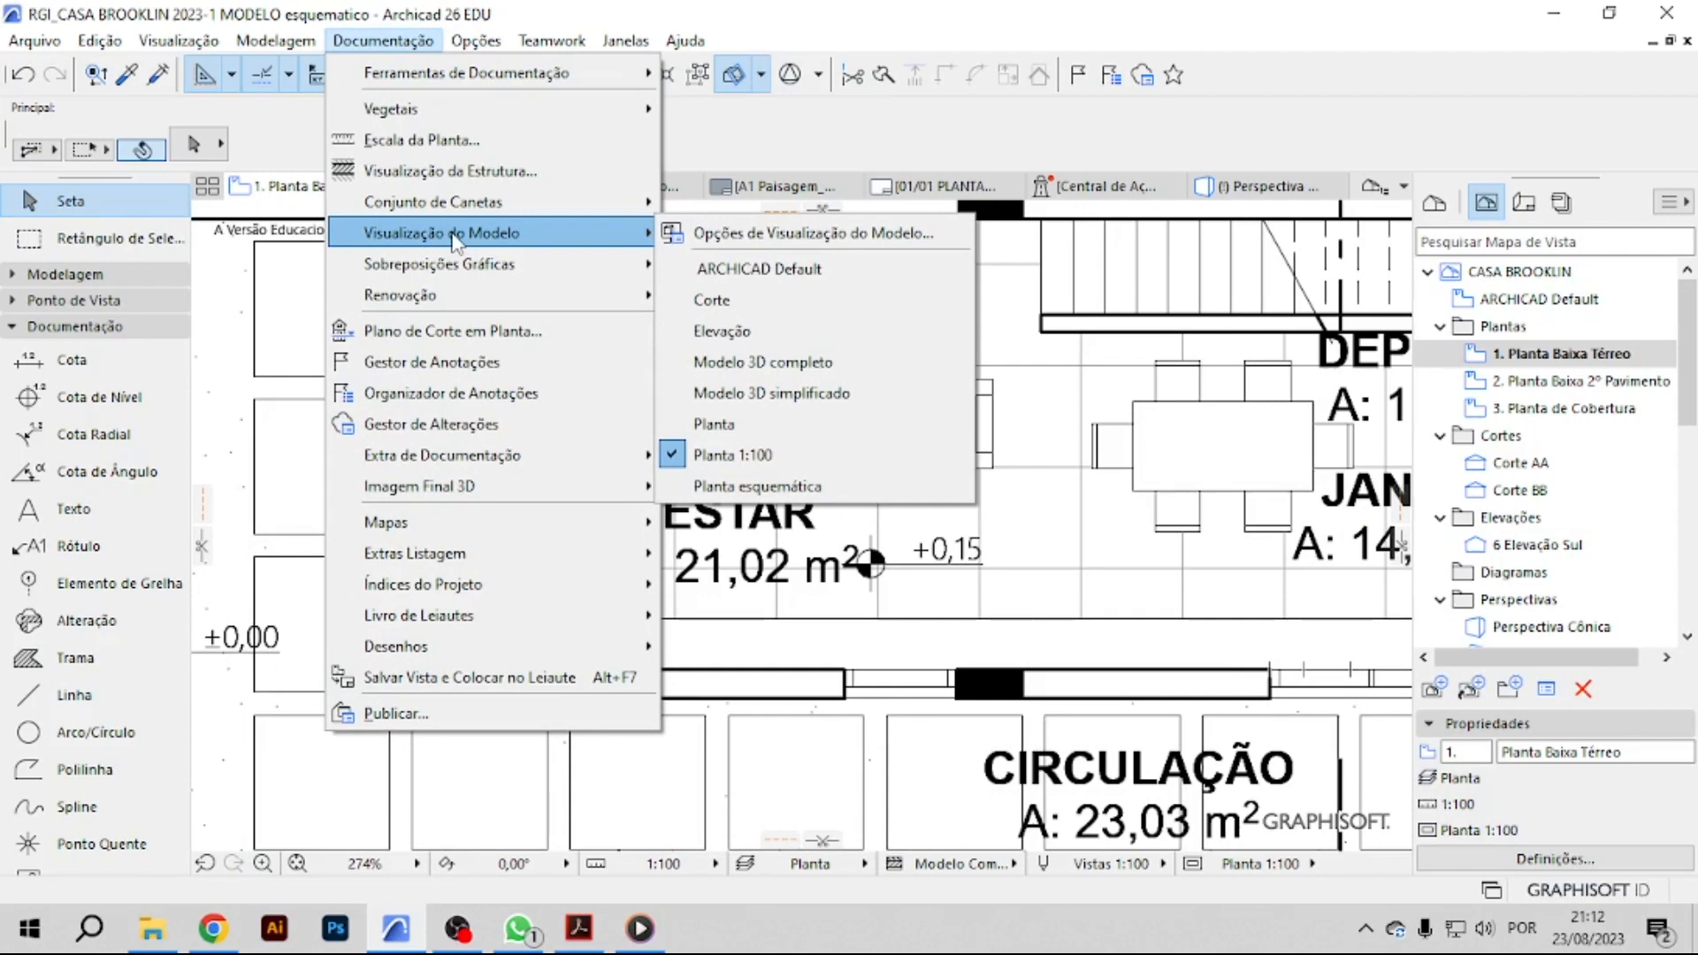
{"action": "left_click", "coordinate": [761, 234]}
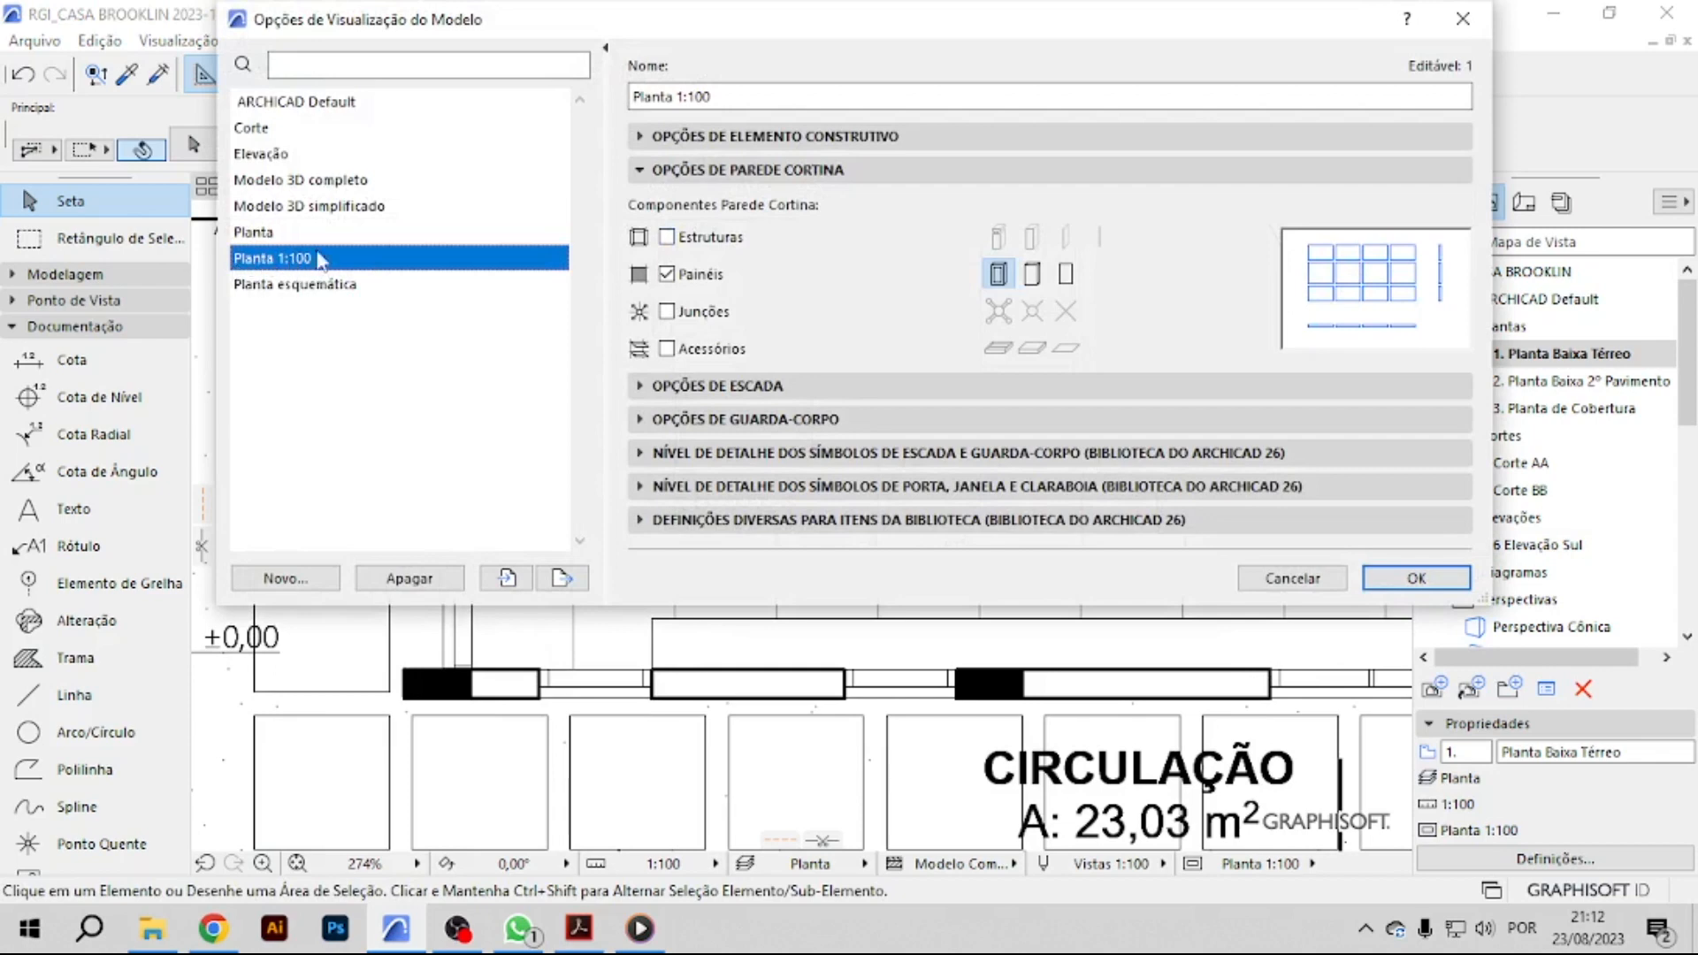
{"action": "left_click", "coordinate": [783, 137]}
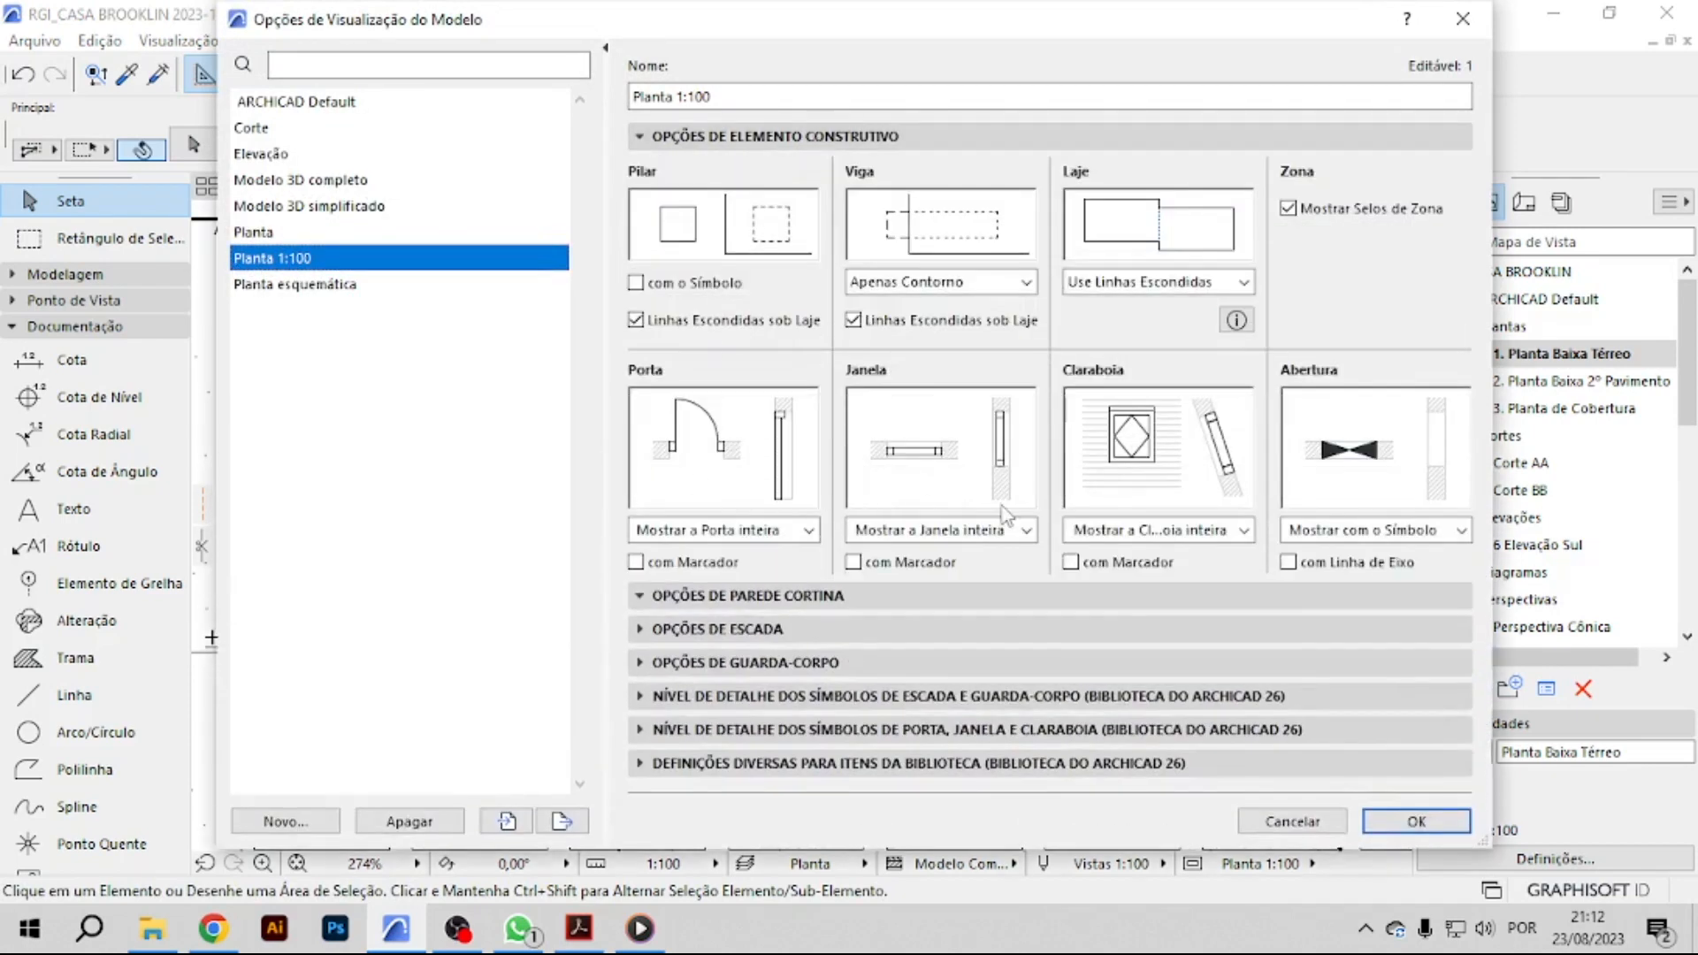
Try the window display options Mostrar Apenas o Vão and Esconder nas Plantas, and return to Mostrar a Janela inteira.
{"action": "left_click", "coordinate": [966, 533]}
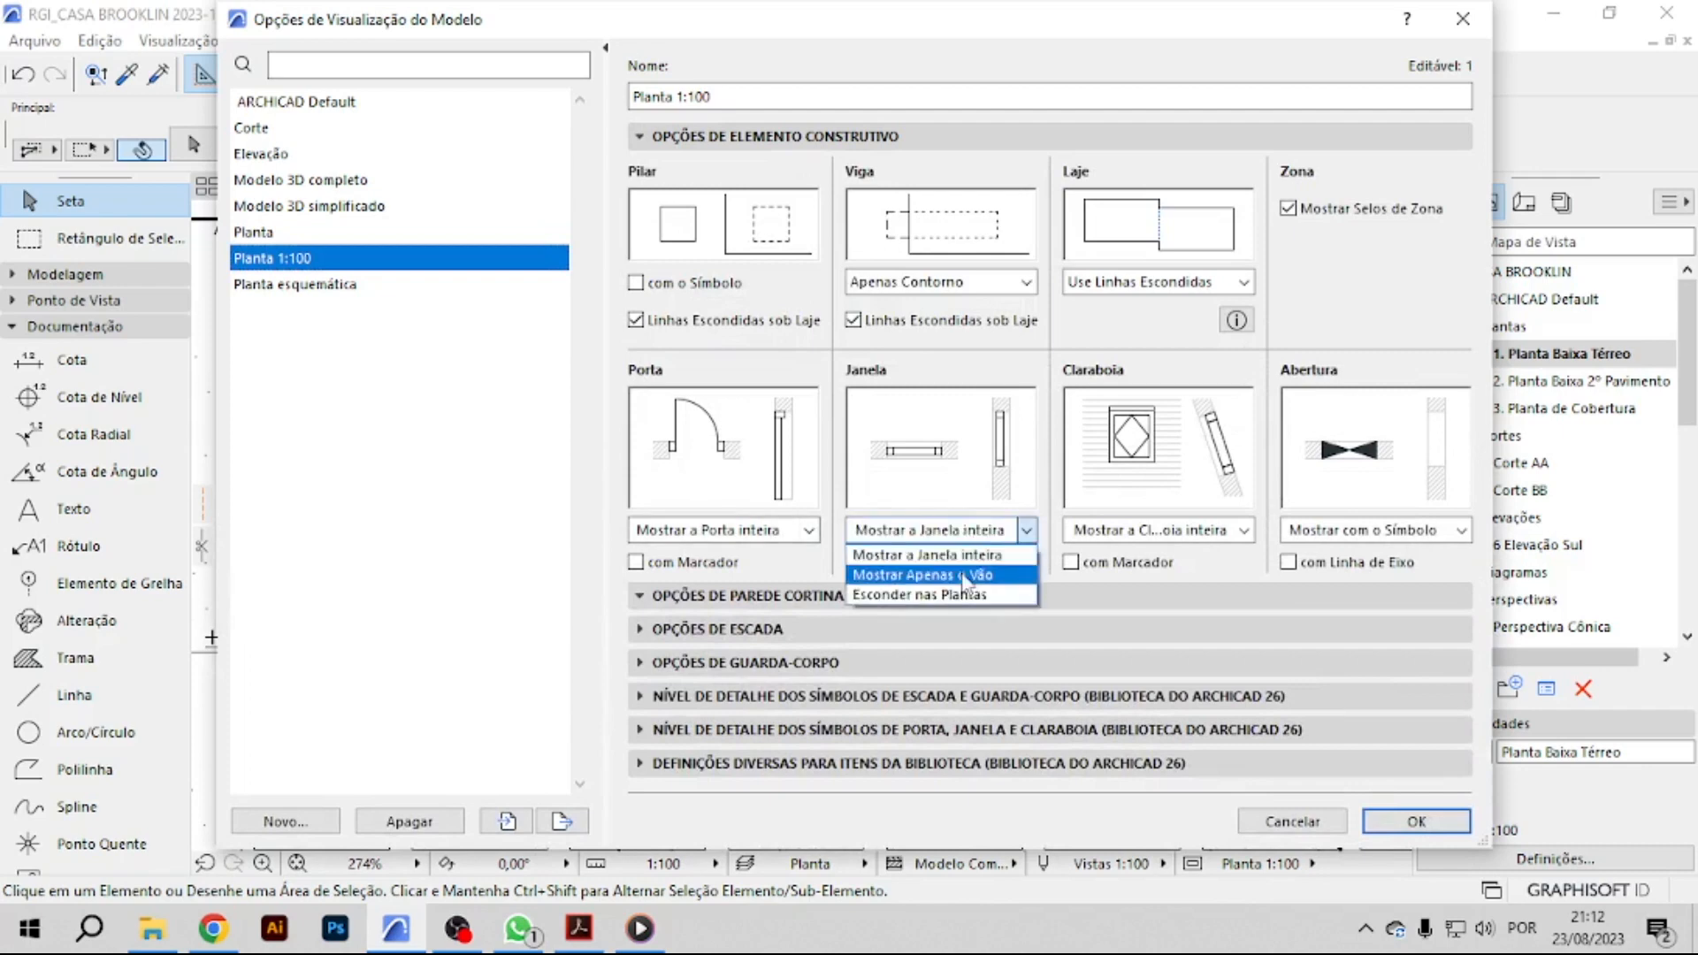
{"action": "left_click", "coordinate": [964, 577]}
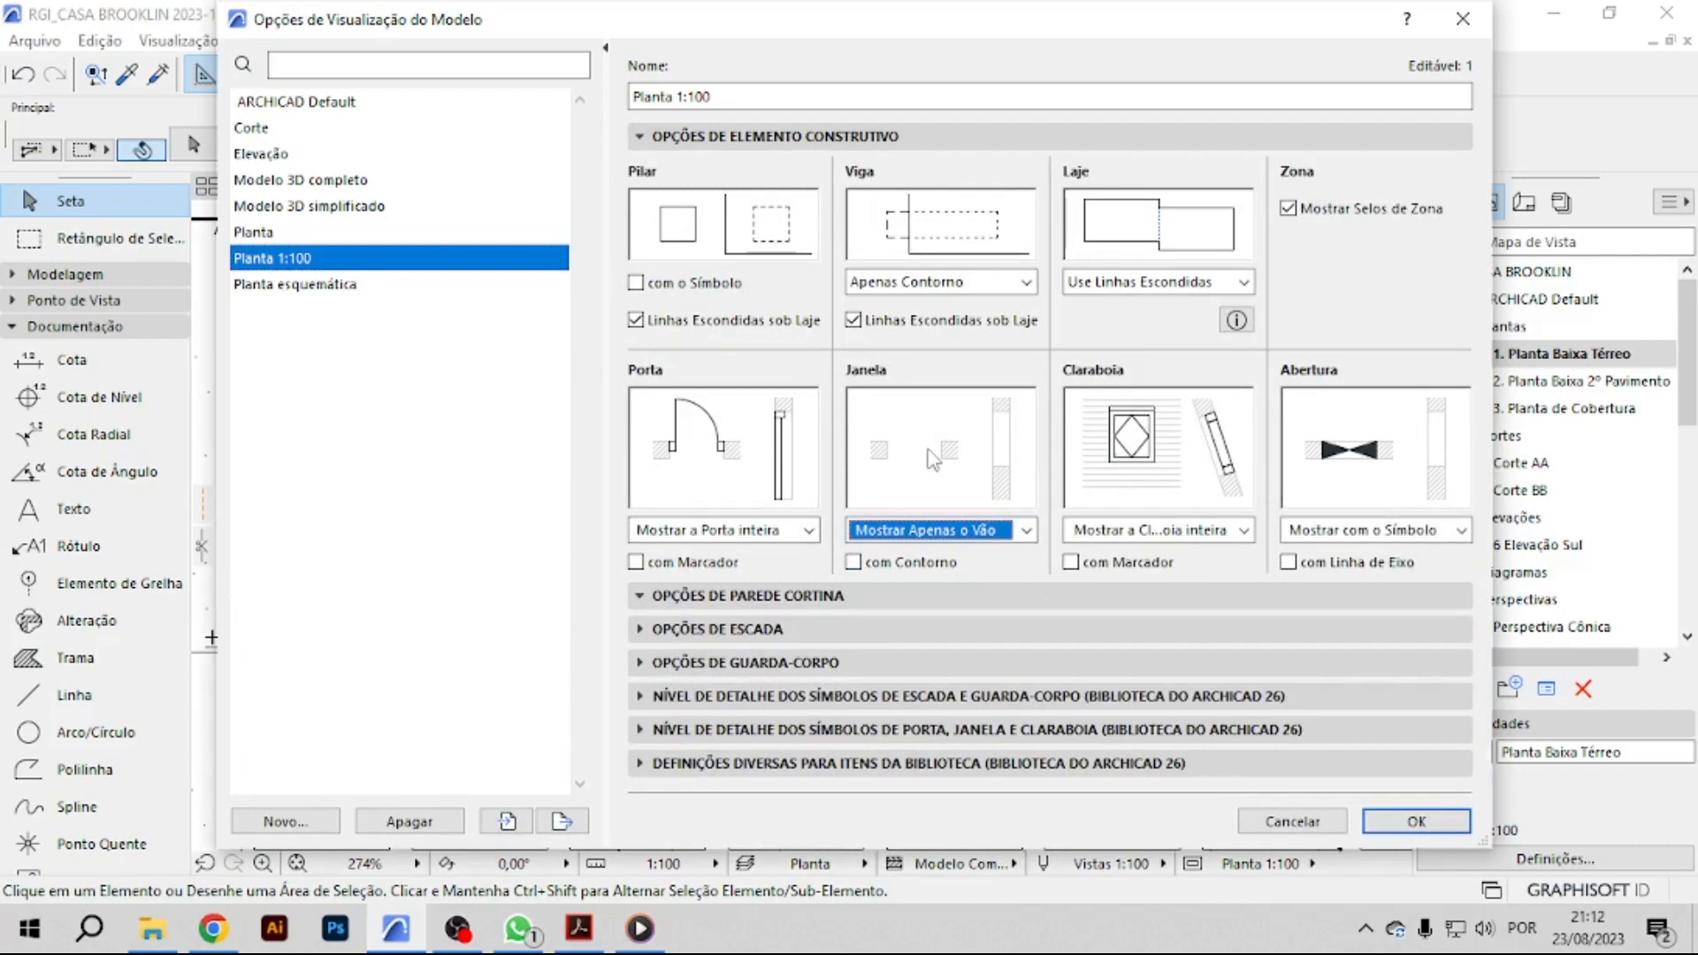
{"action": "left_click", "coordinate": [916, 532]}
{"action": "left_click", "coordinate": [964, 596]}
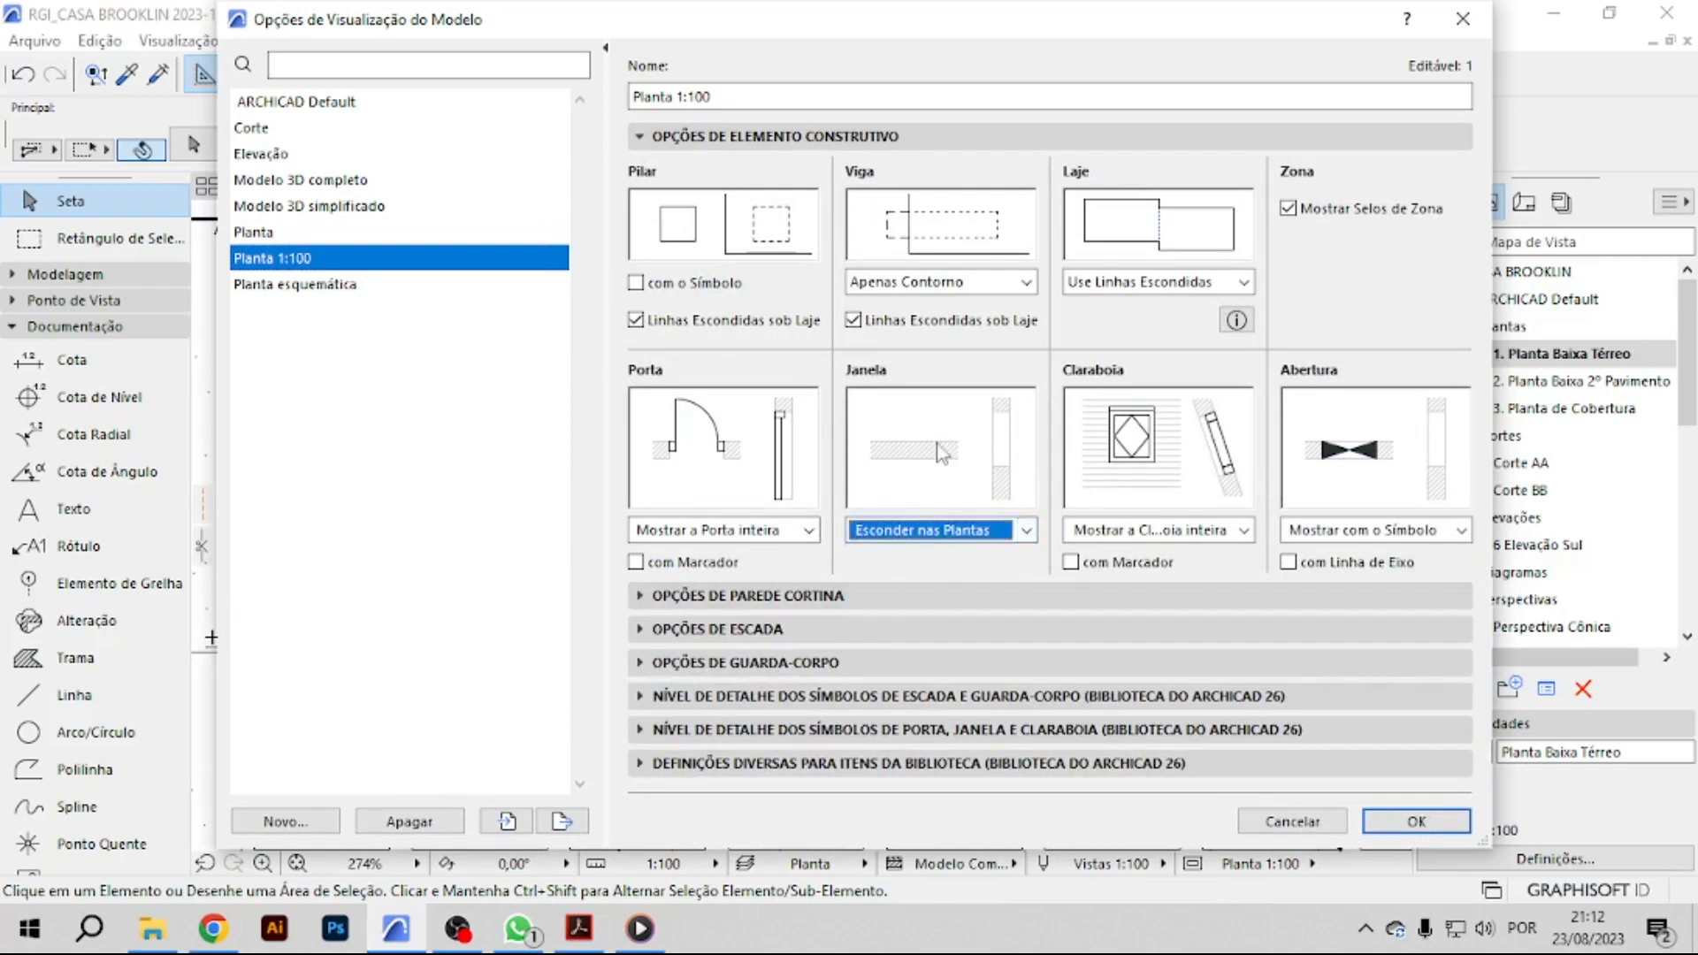
{"action": "left_click", "coordinate": [934, 536]}
{"action": "left_click", "coordinate": [929, 555]}
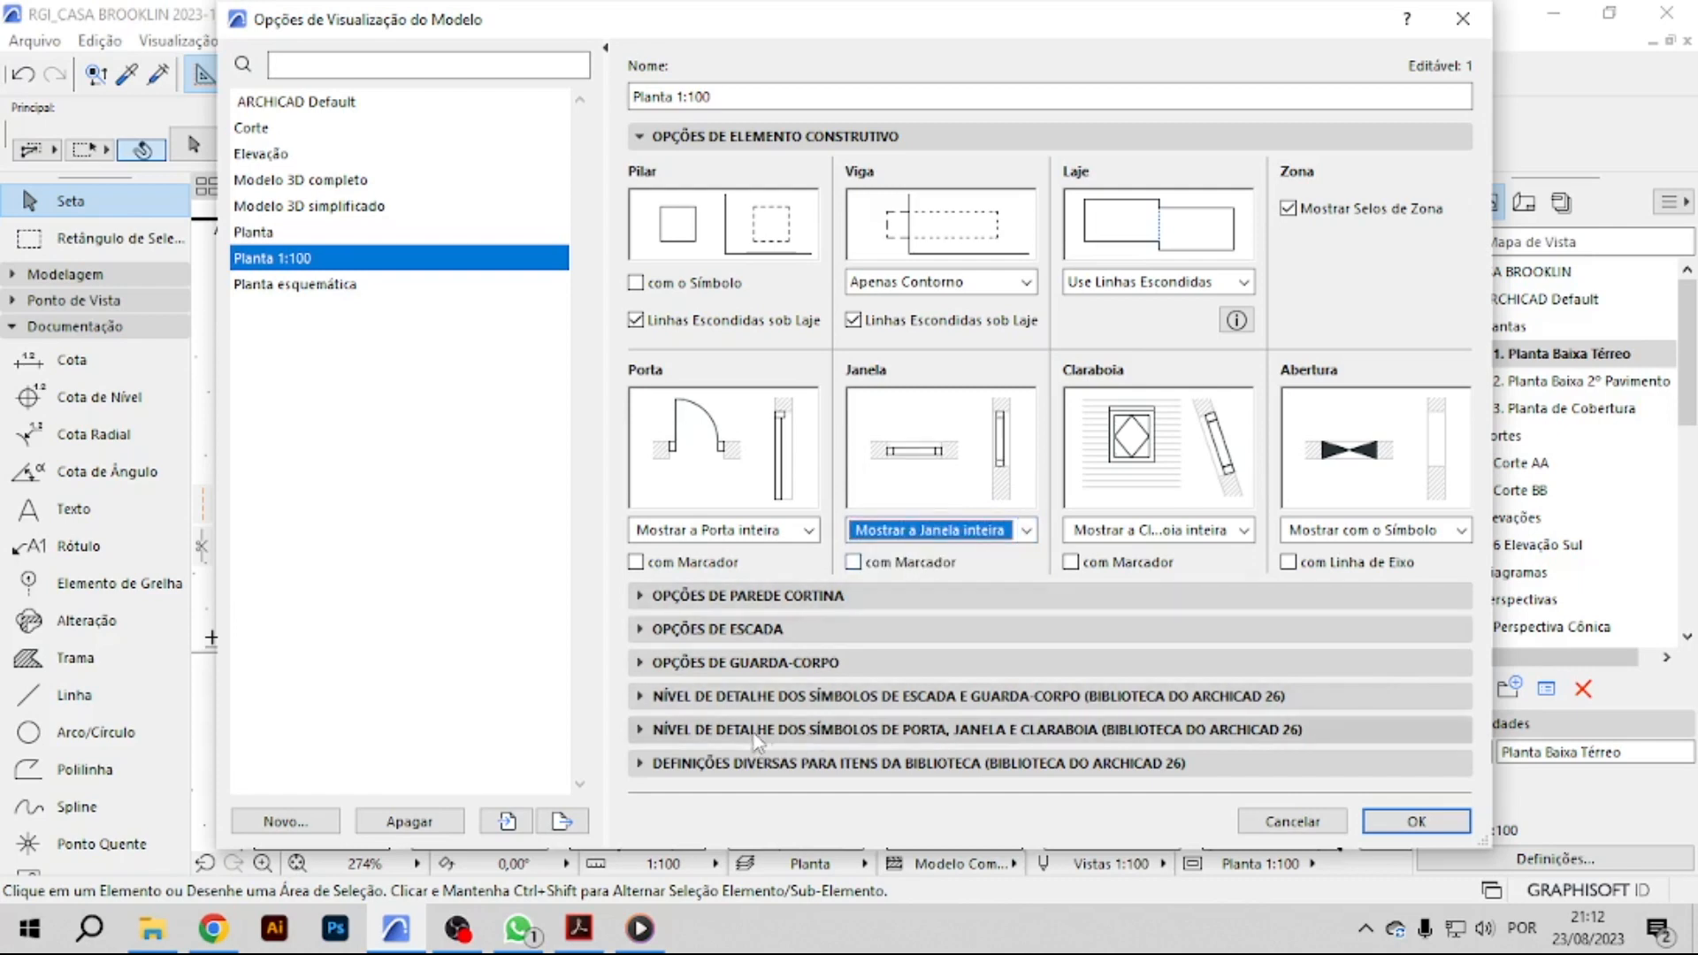
Set the Planta 1:100 plan symbols to Médio - com Linha da Pele de Vidro for windows and Completo - Folha Aberta for doors.
{"action": "left_click", "coordinate": [832, 731]}
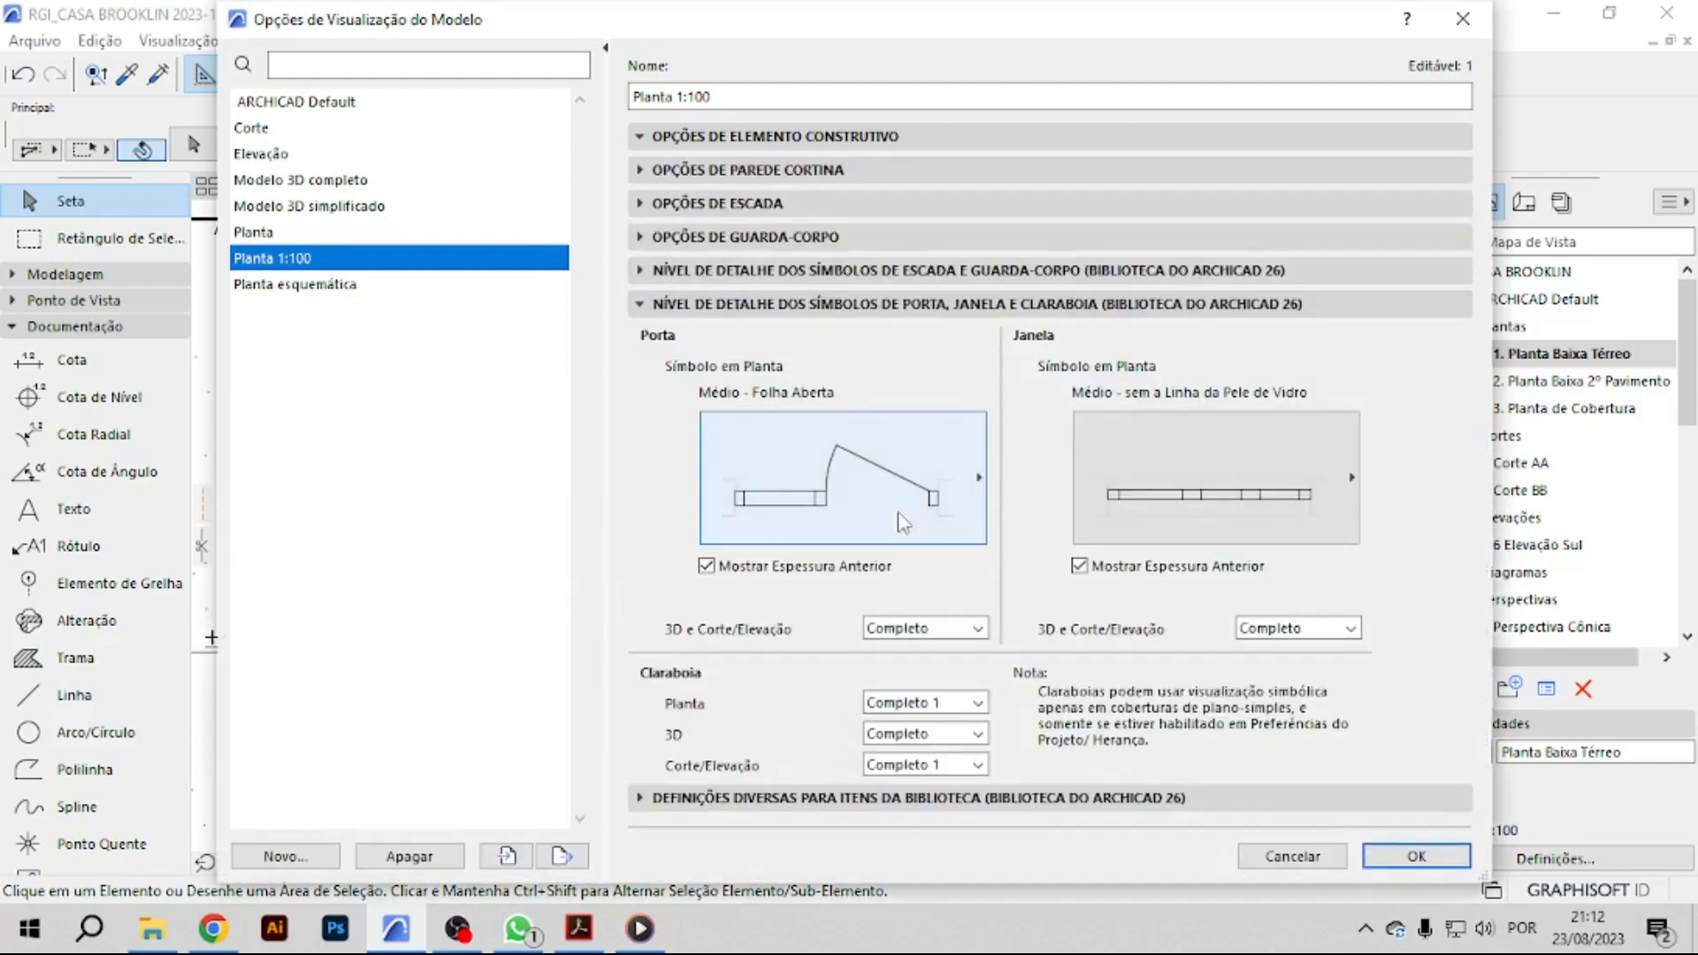
{"action": "left_click", "coordinate": [1301, 494]}
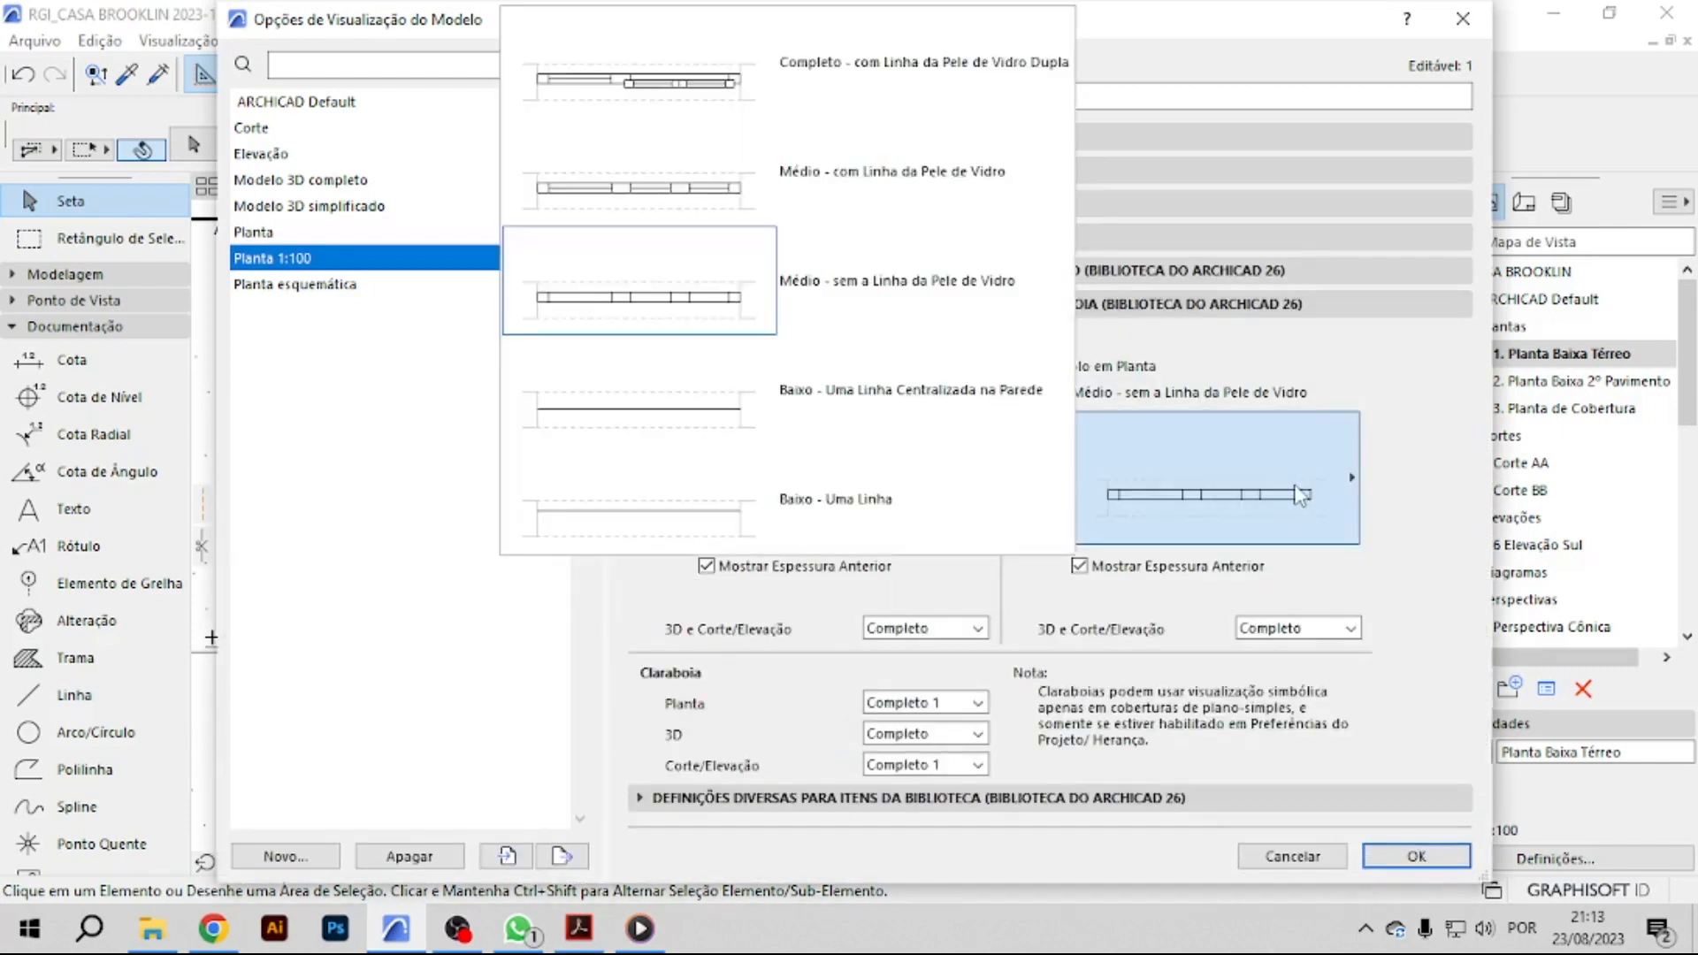
{"action": "left_click", "coordinate": [970, 189]}
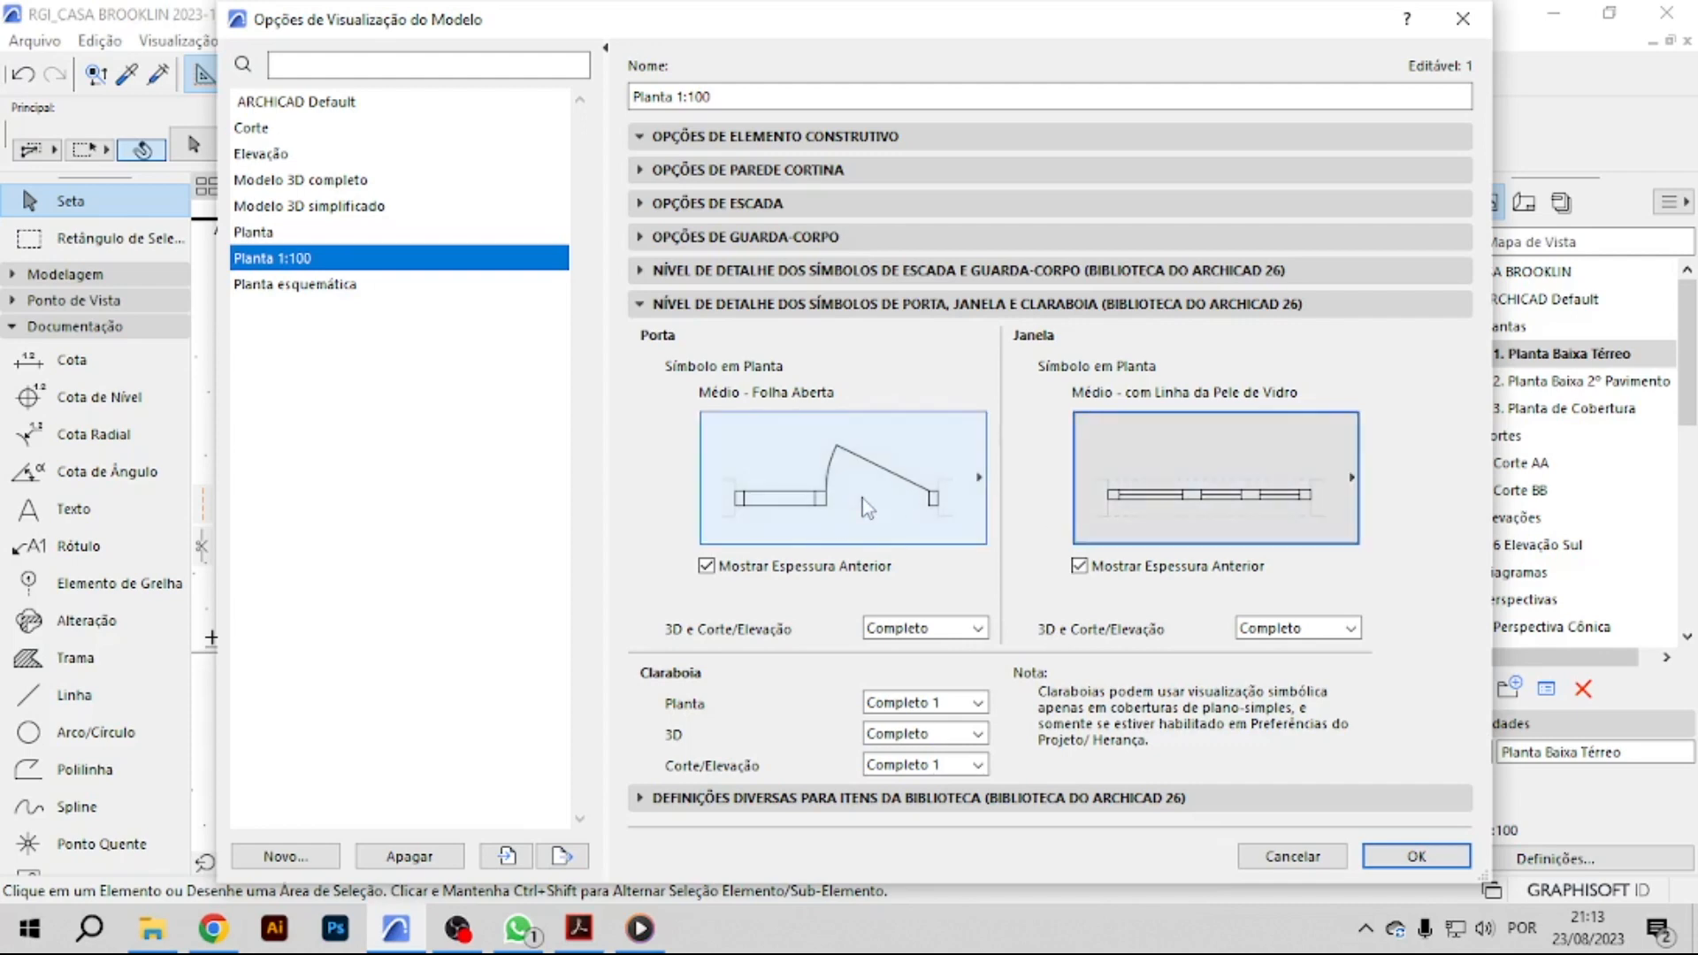
{"action": "left_click", "coordinate": [913, 506]}
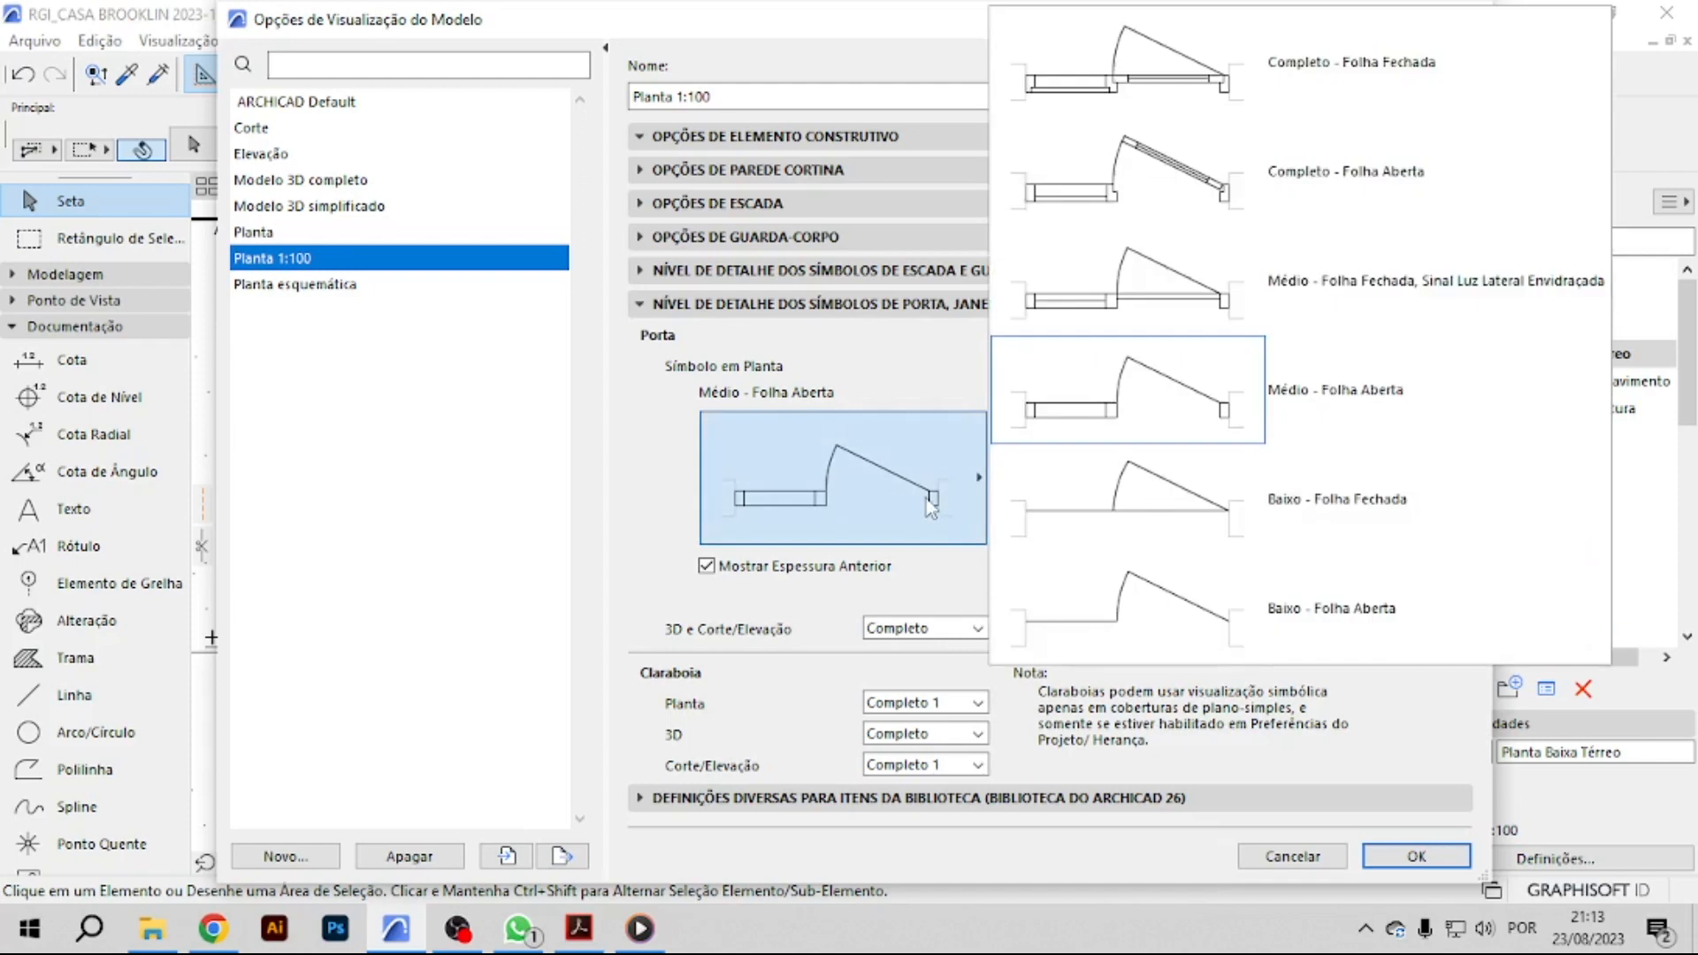
{"action": "left_click", "coordinate": [1355, 179]}
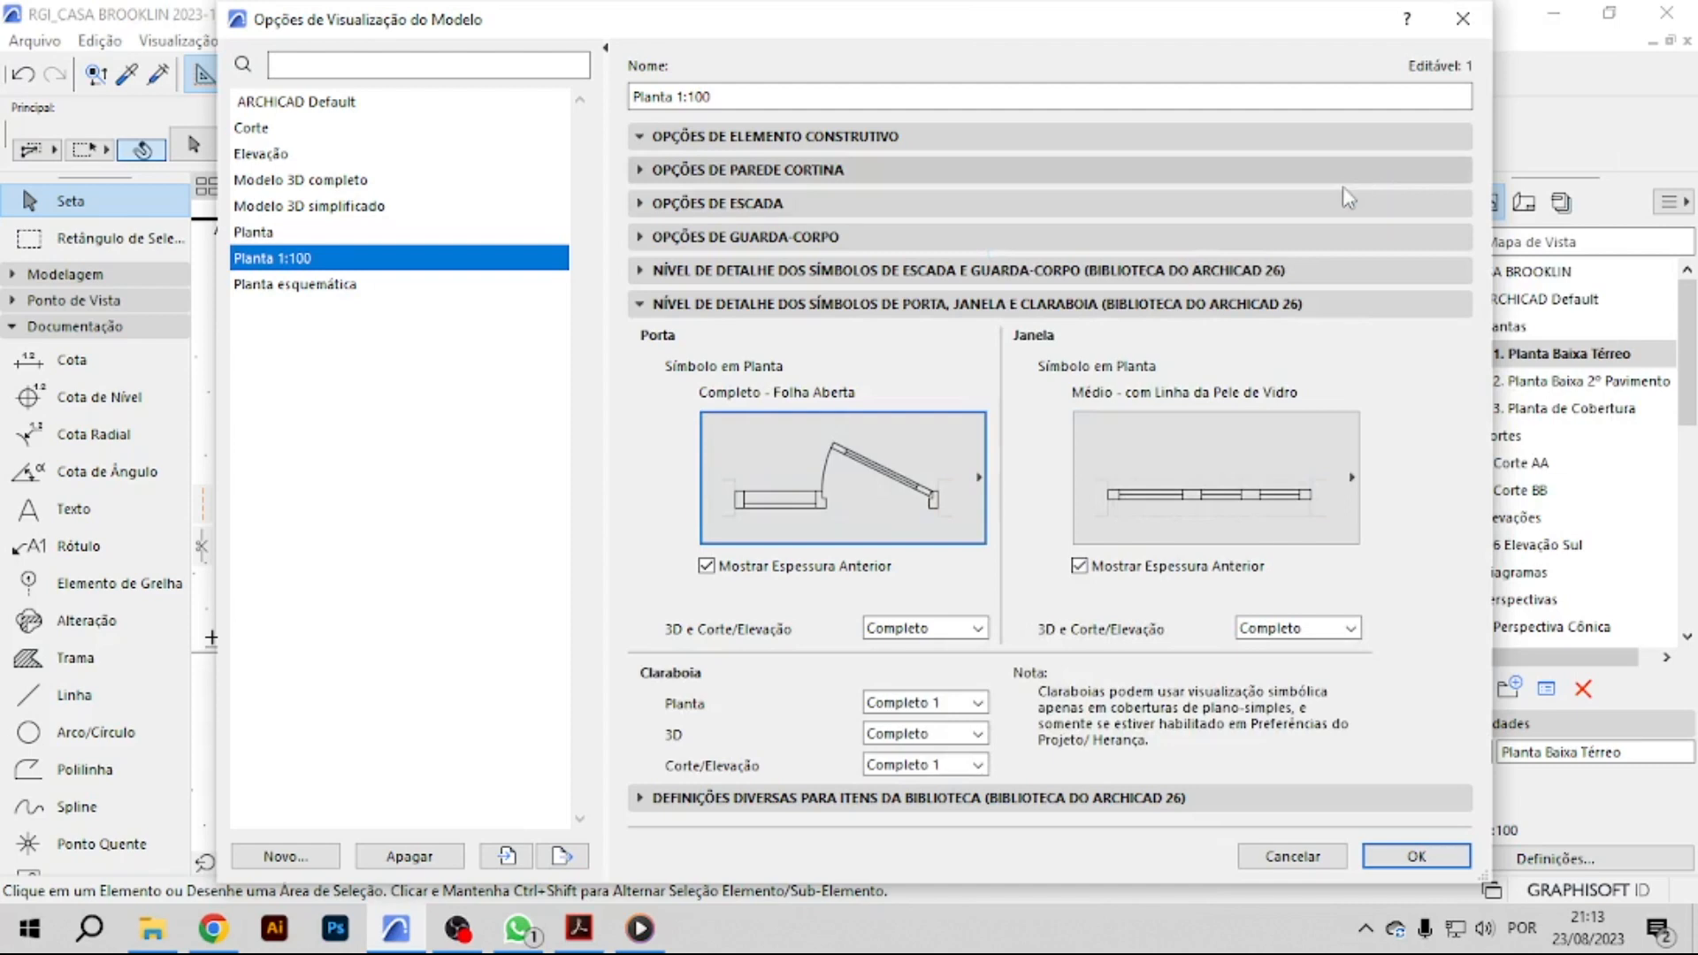
{"action": "left_click", "coordinate": [1416, 857]}
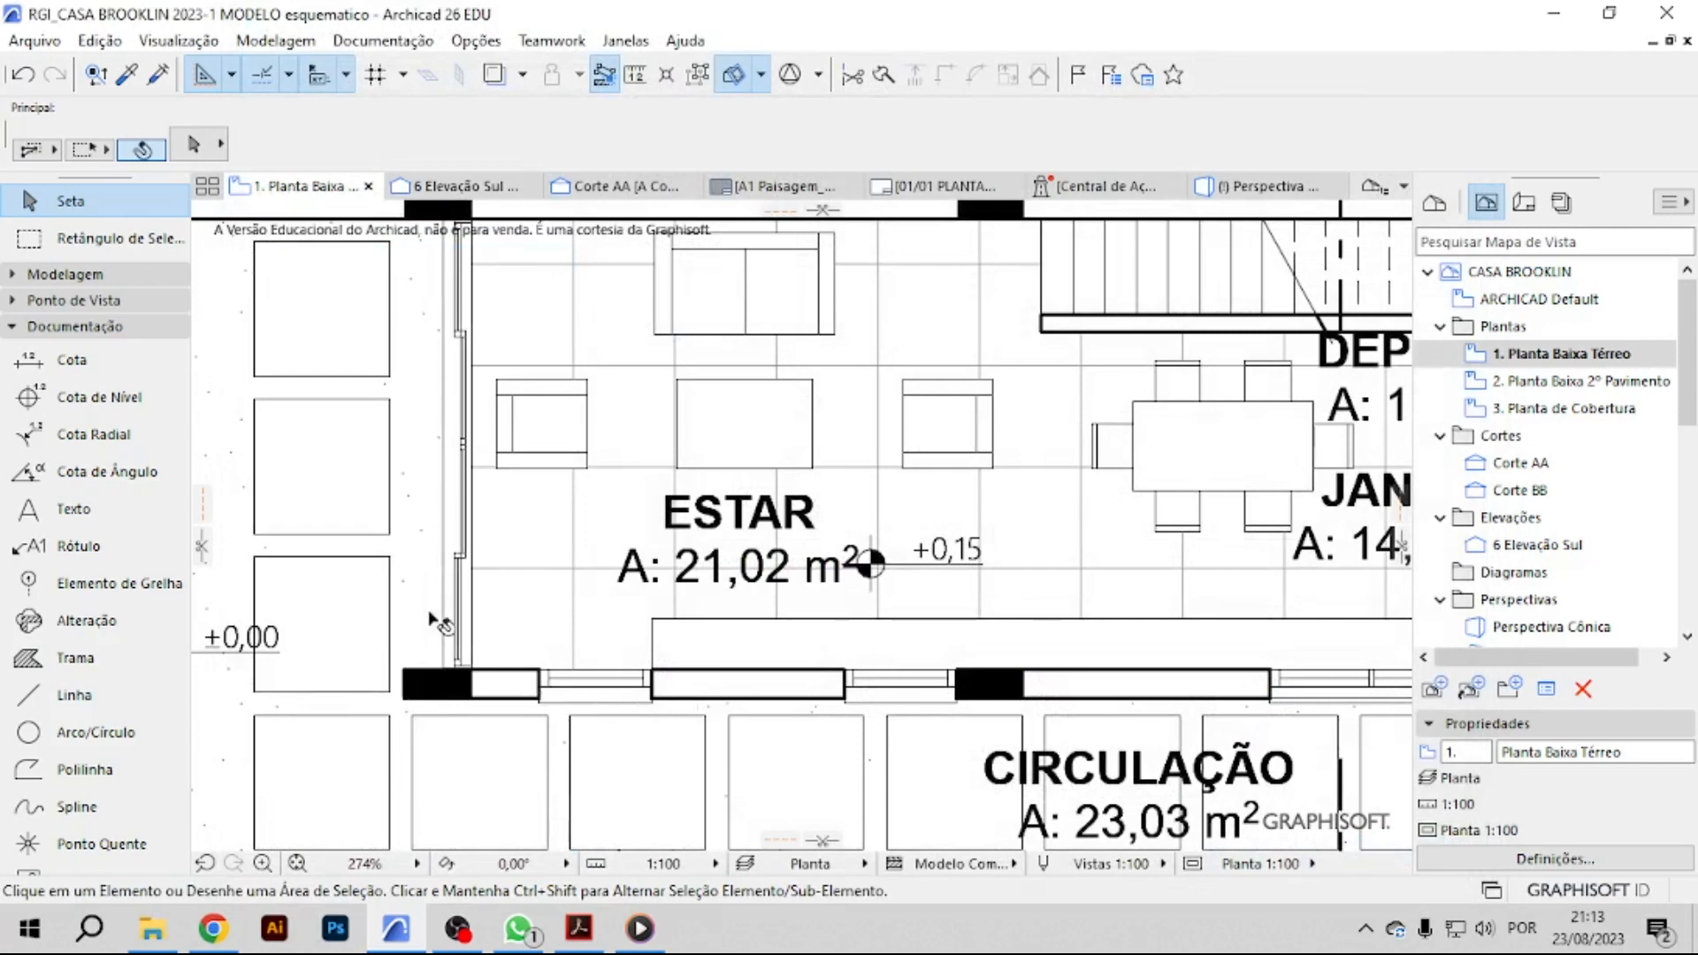
{"action": "scroll", "coordinate": [440, 623], "scroll_direction": "up", "scroll_amount": 3}
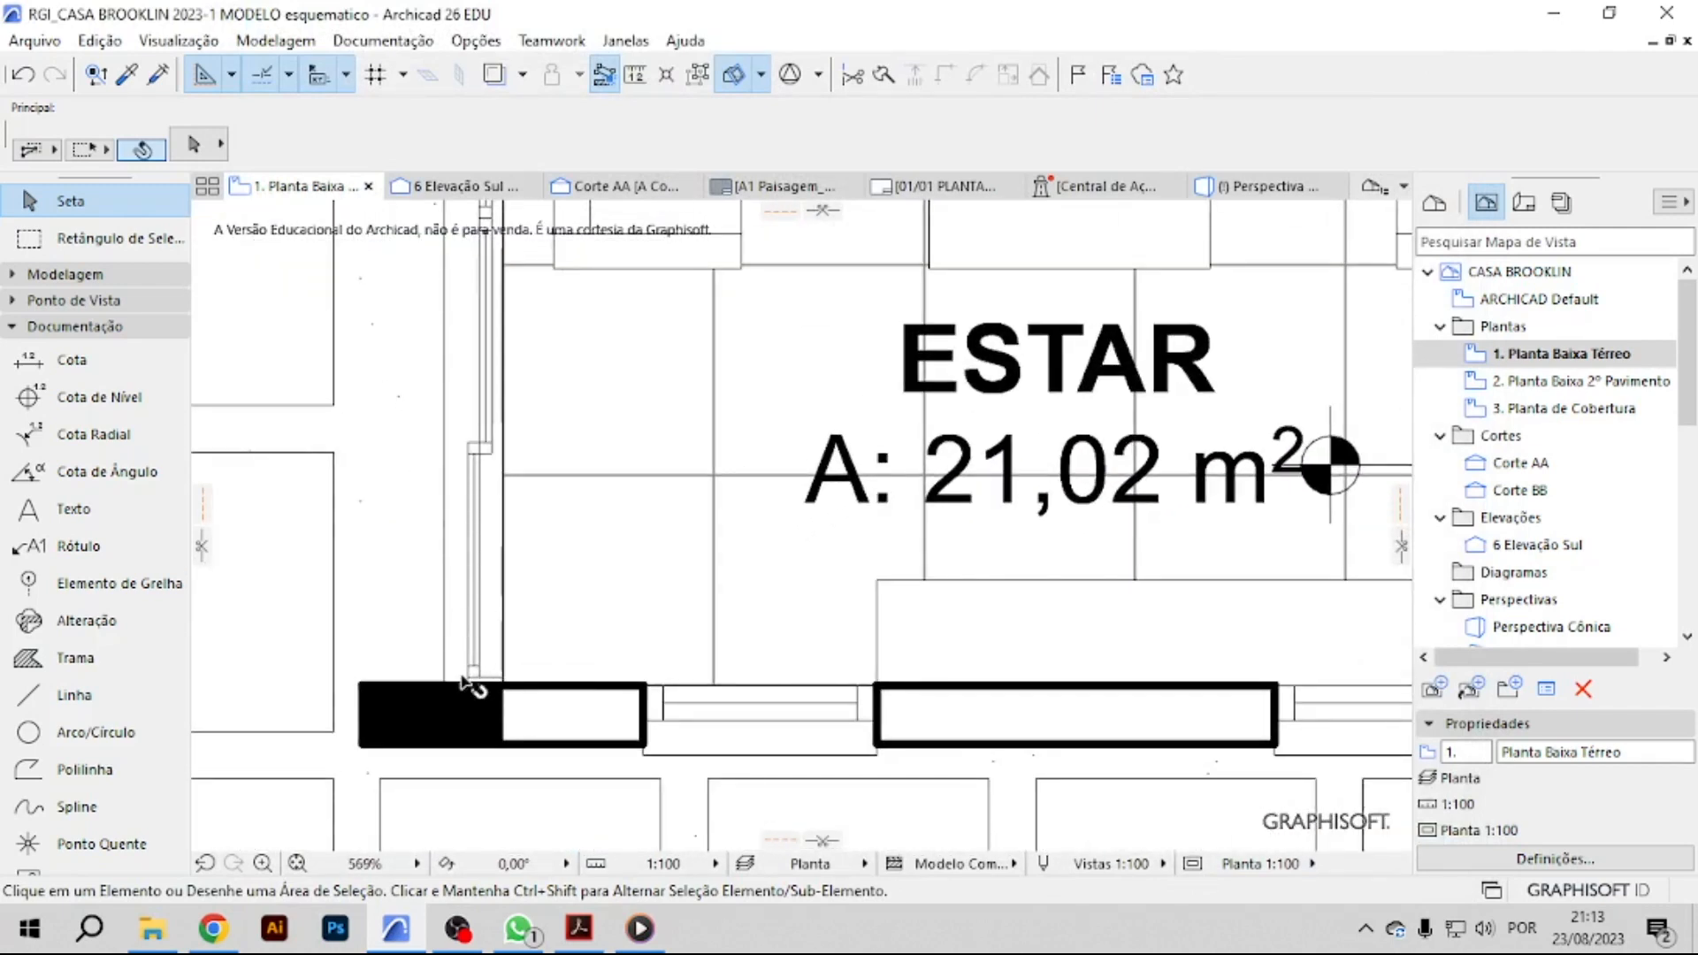
Open the graphic override combinations for the ground-floor plan.
{"action": "left_click", "coordinate": [732, 705]}
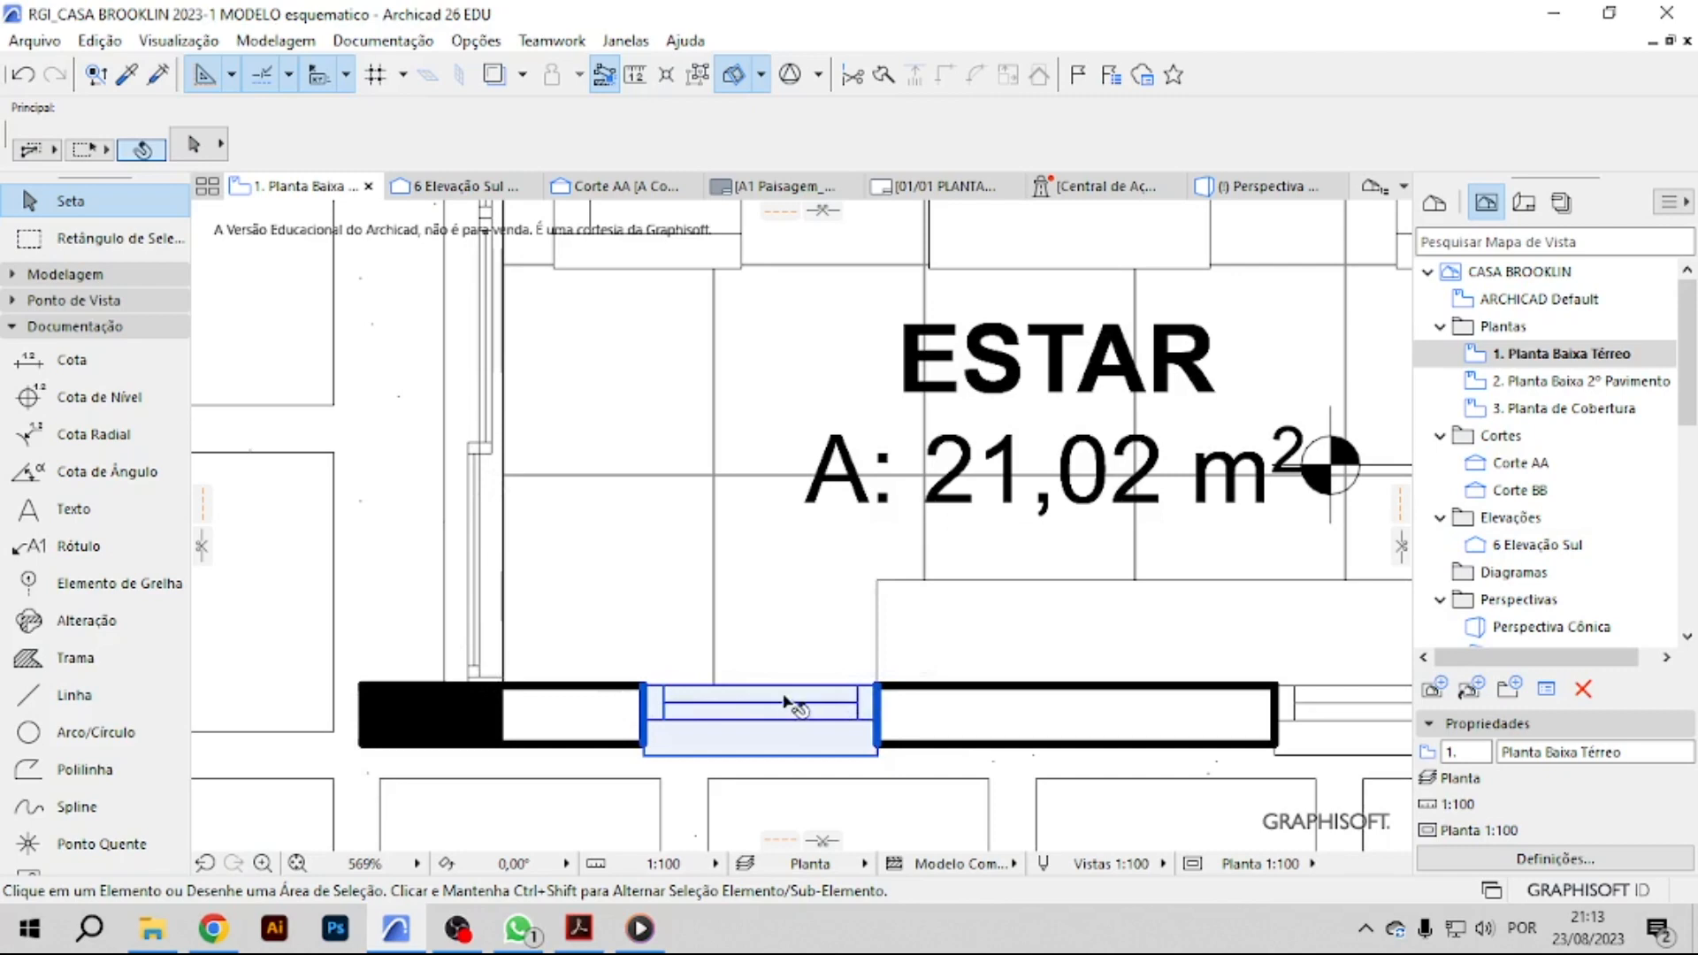
{"action": "scroll", "coordinate": [785, 702], "scroll_direction": "down", "scroll_amount": 5}
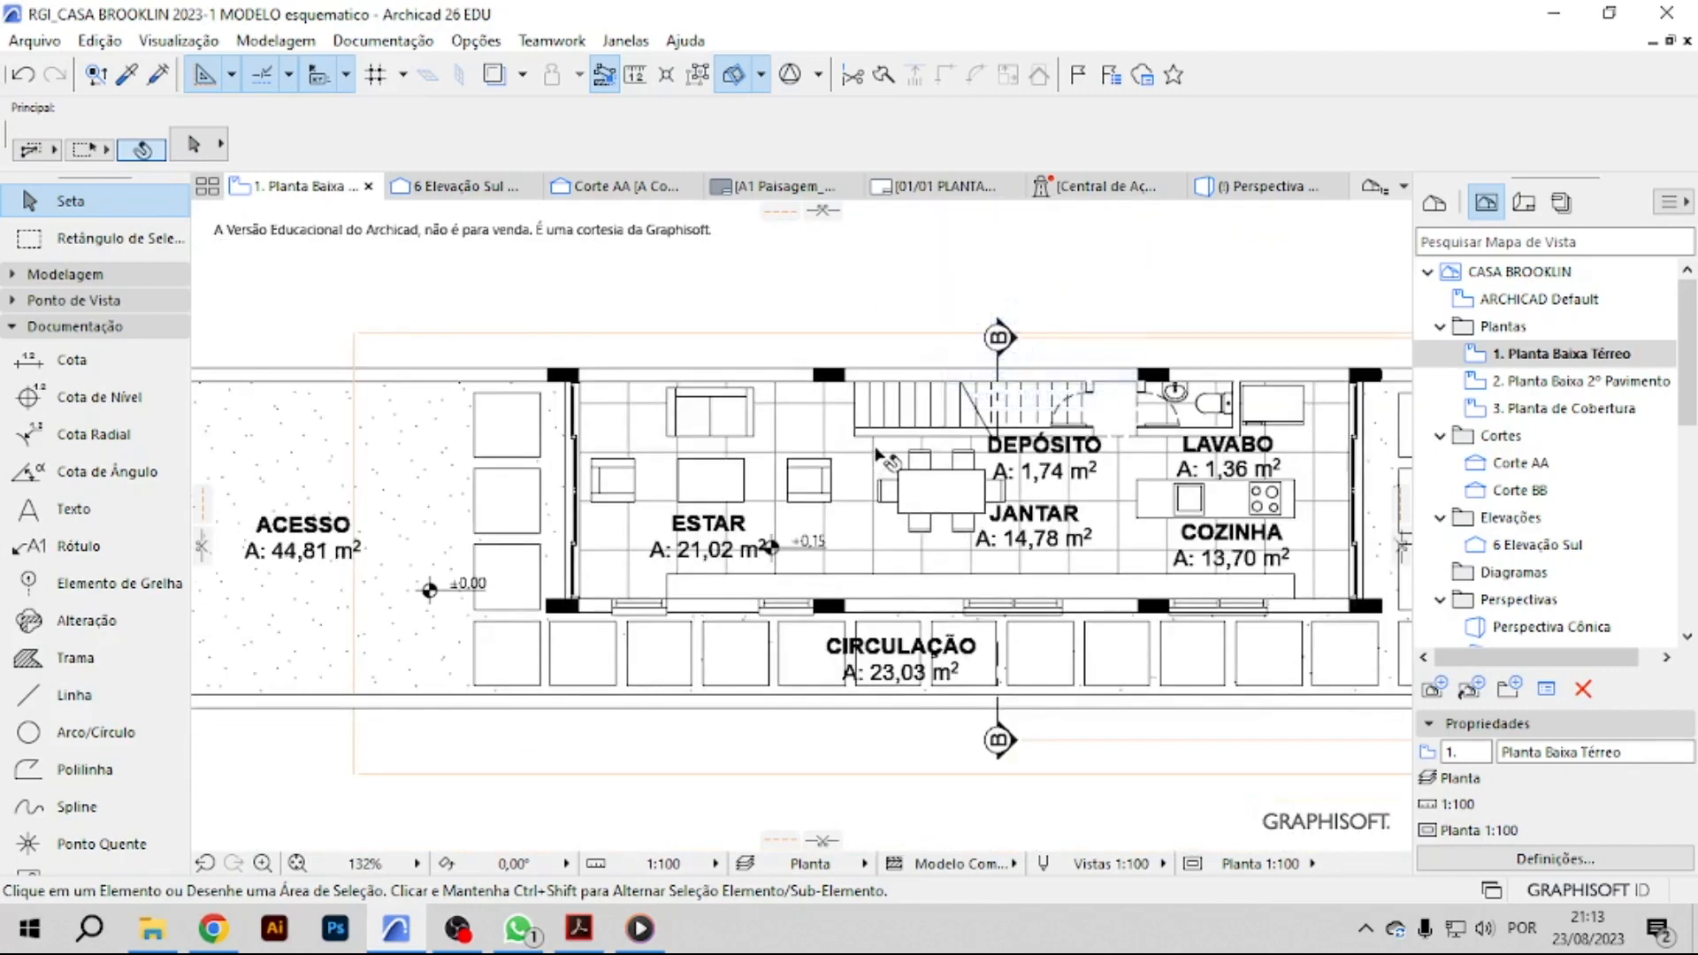
{"action": "mouse_move", "coordinate": [866, 485]}
{"action": "left_click", "coordinate": [349, 44]}
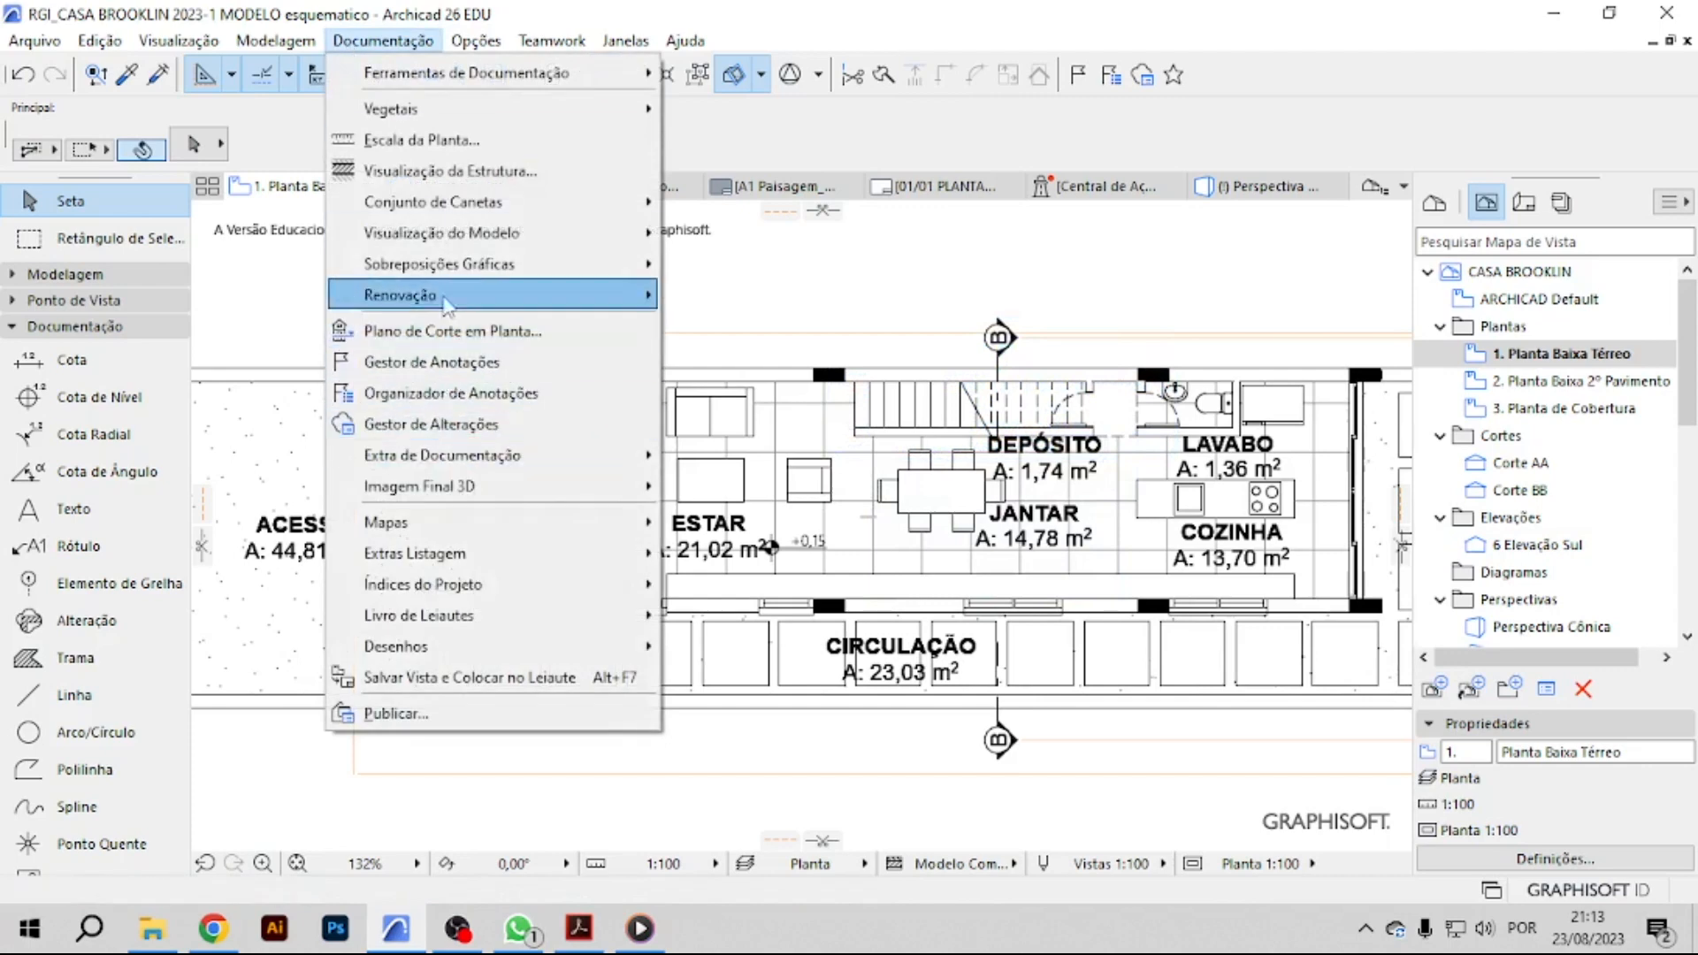
{"action": "mouse_move", "coordinate": [444, 267]}
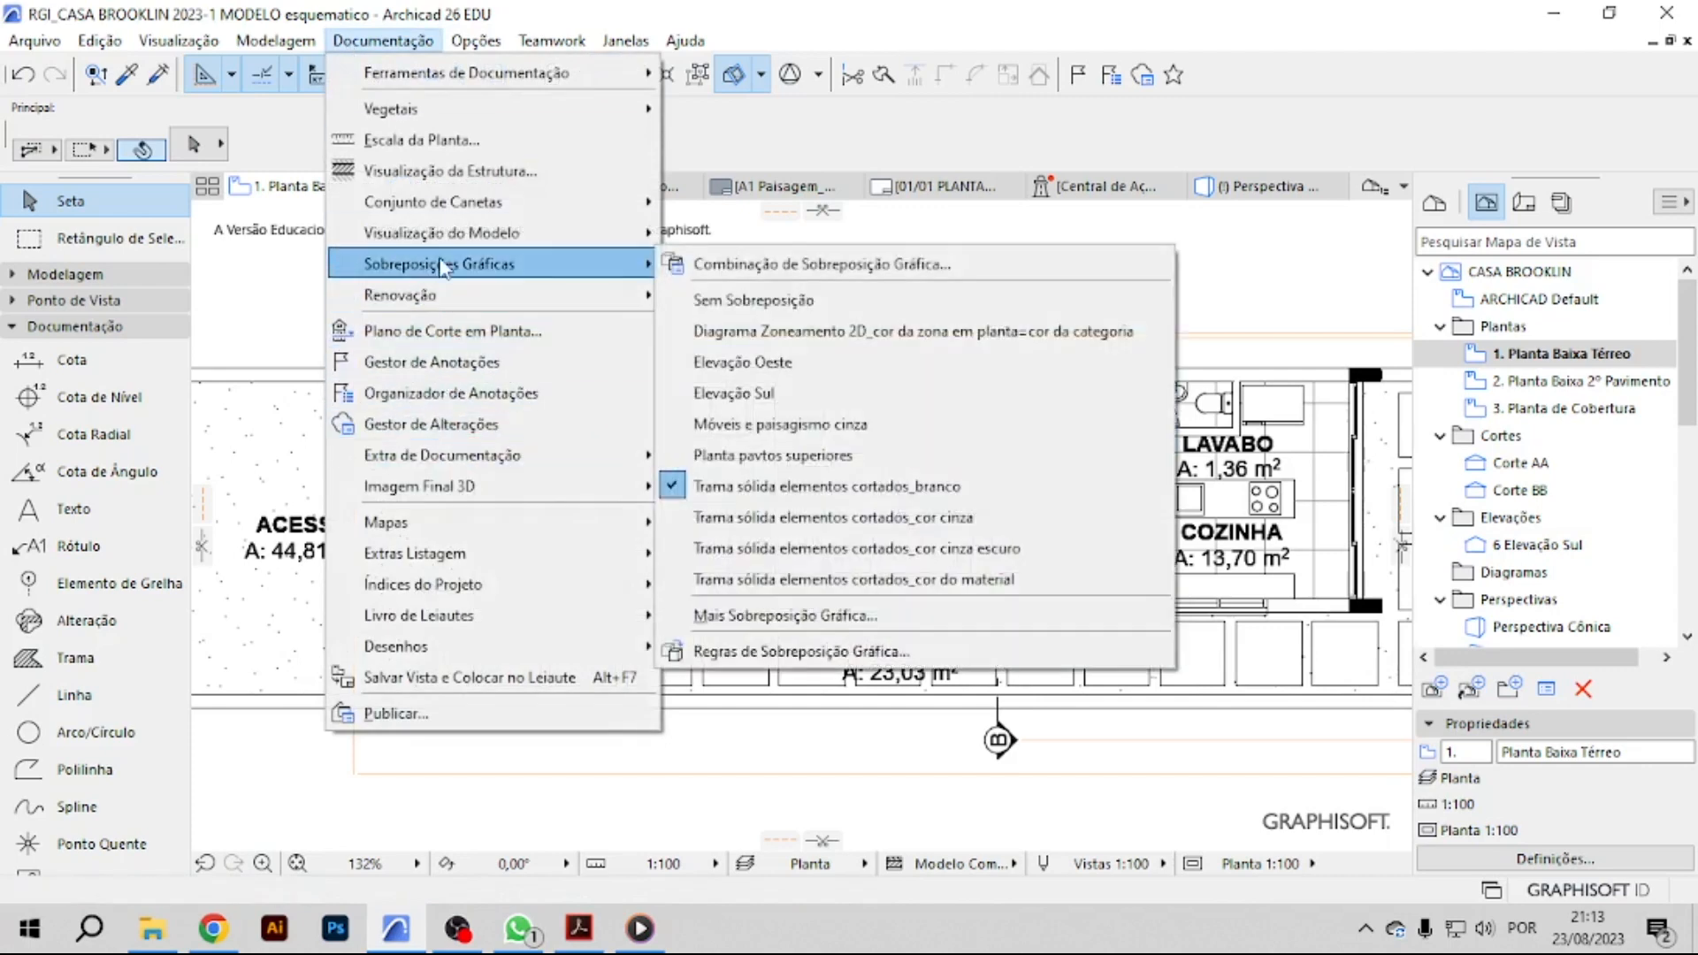
{"action": "left_click", "coordinate": [794, 268]}
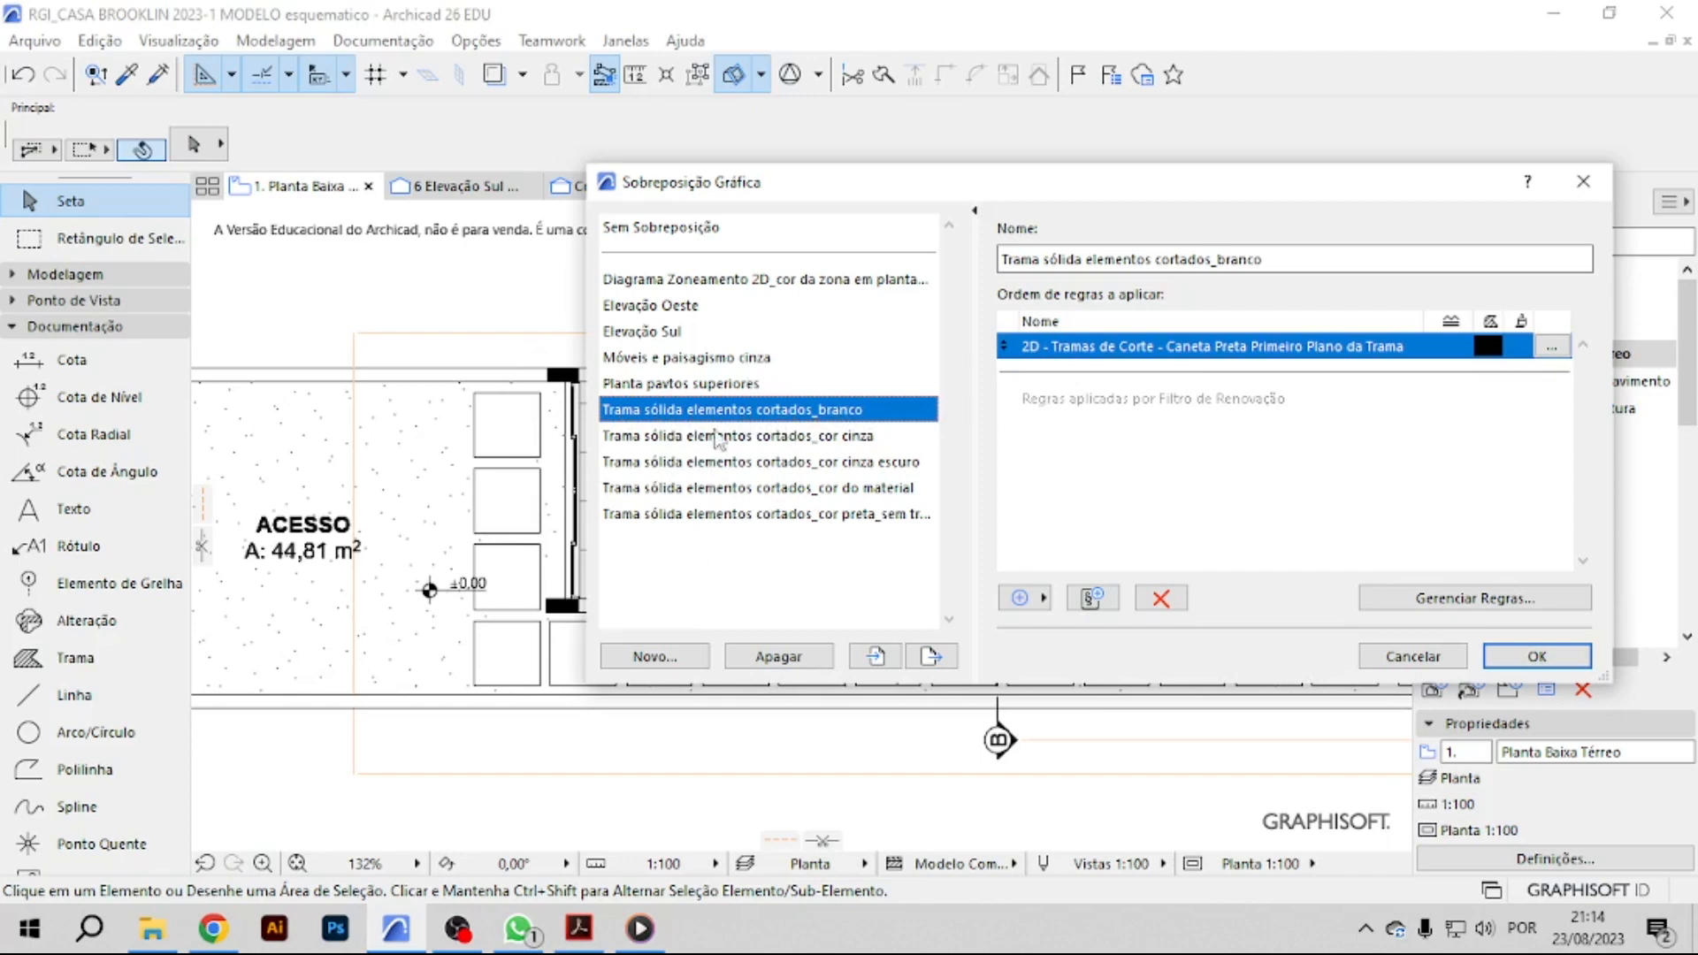
Duplicate the Trama sólida elementos cortados_branco override combination and name the copy Trama sólida elementos cortados_PRETO.
{"action": "left_click", "coordinate": [655, 656]}
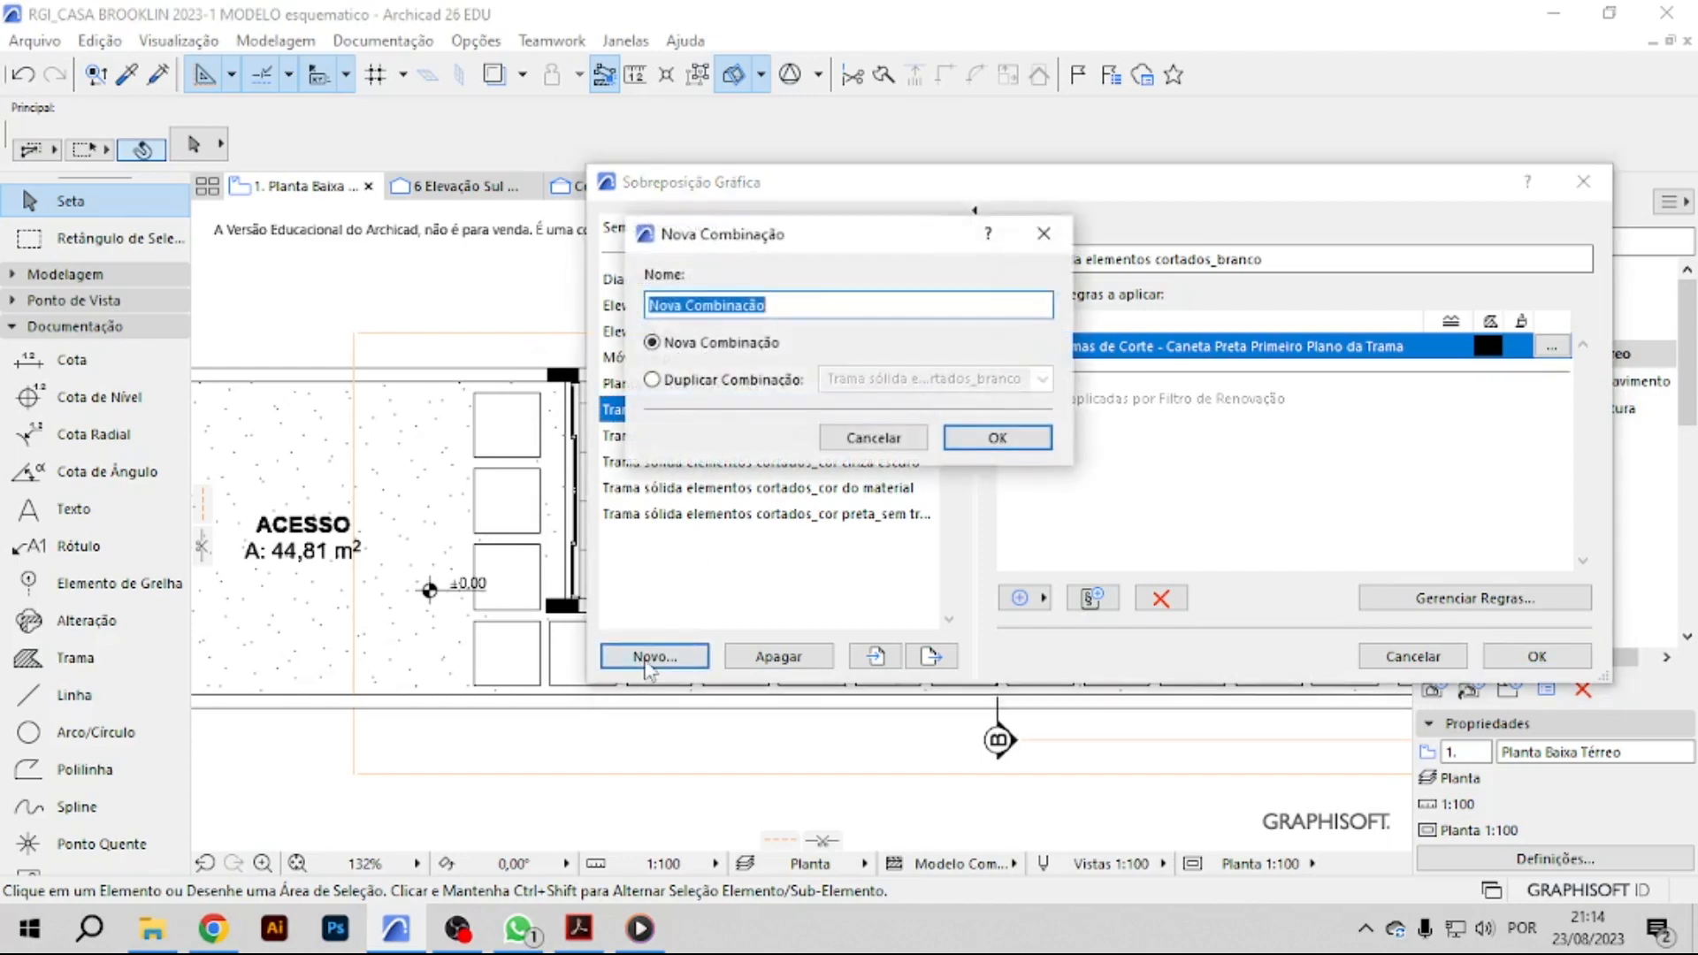
{"action": "left_click", "coordinate": [669, 388]}
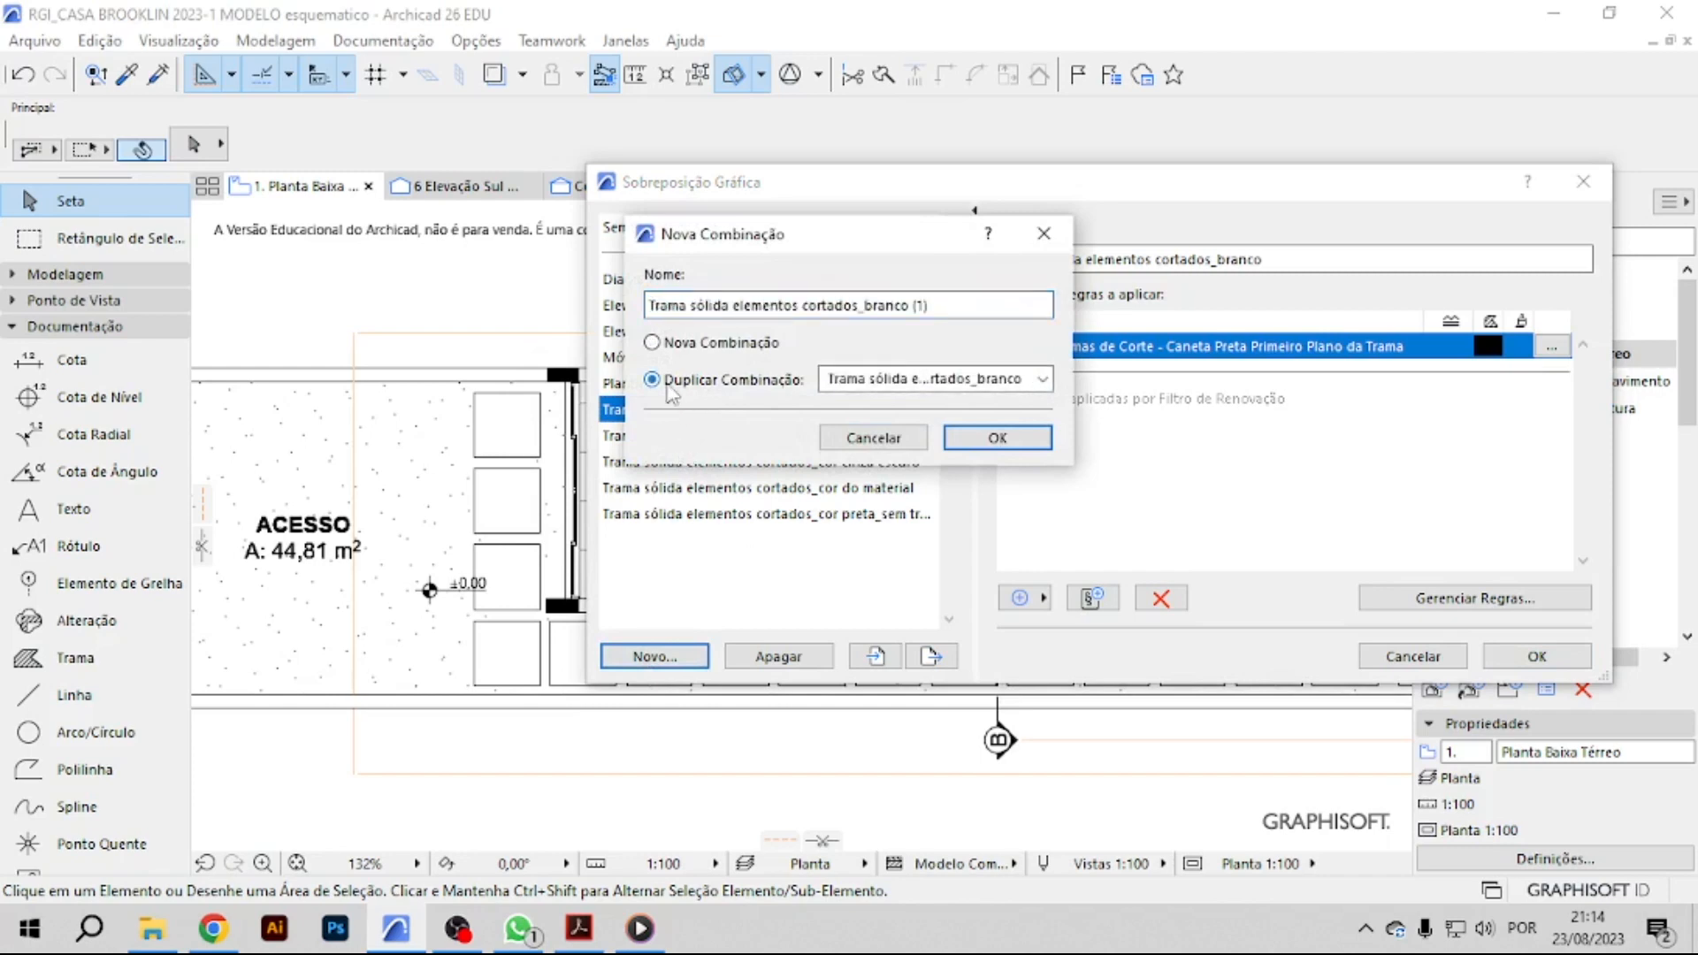
{"action": "left_click", "coordinate": [840, 382]}
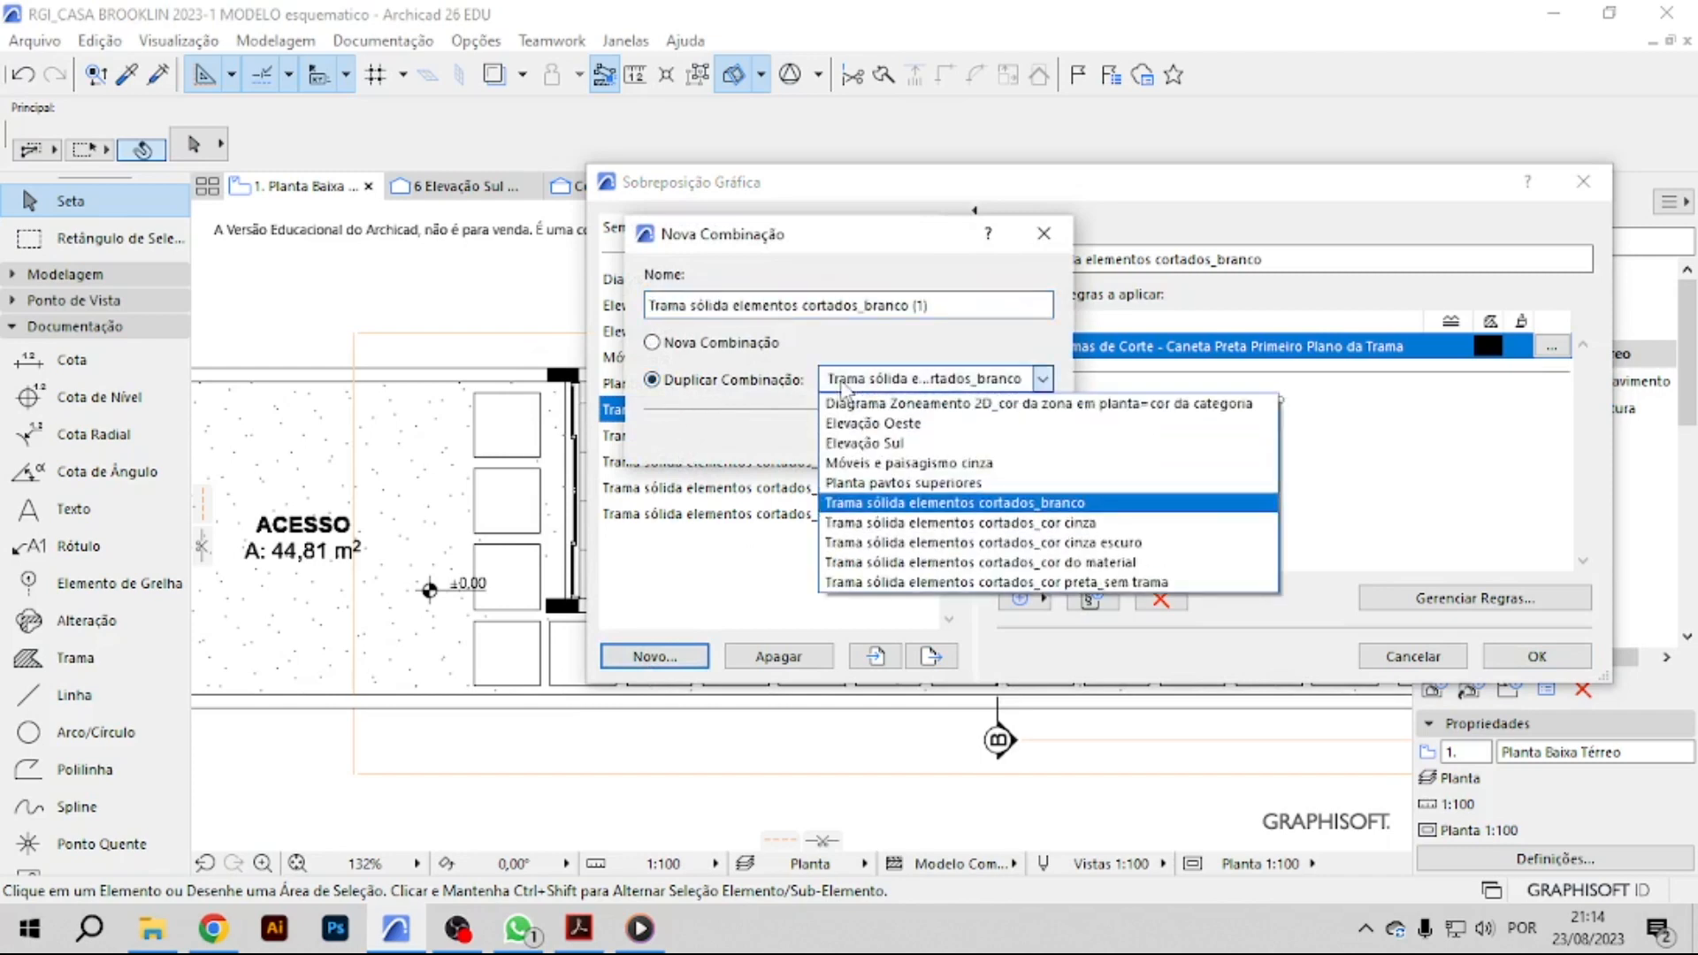
{"action": "left_click", "coordinate": [901, 504]}
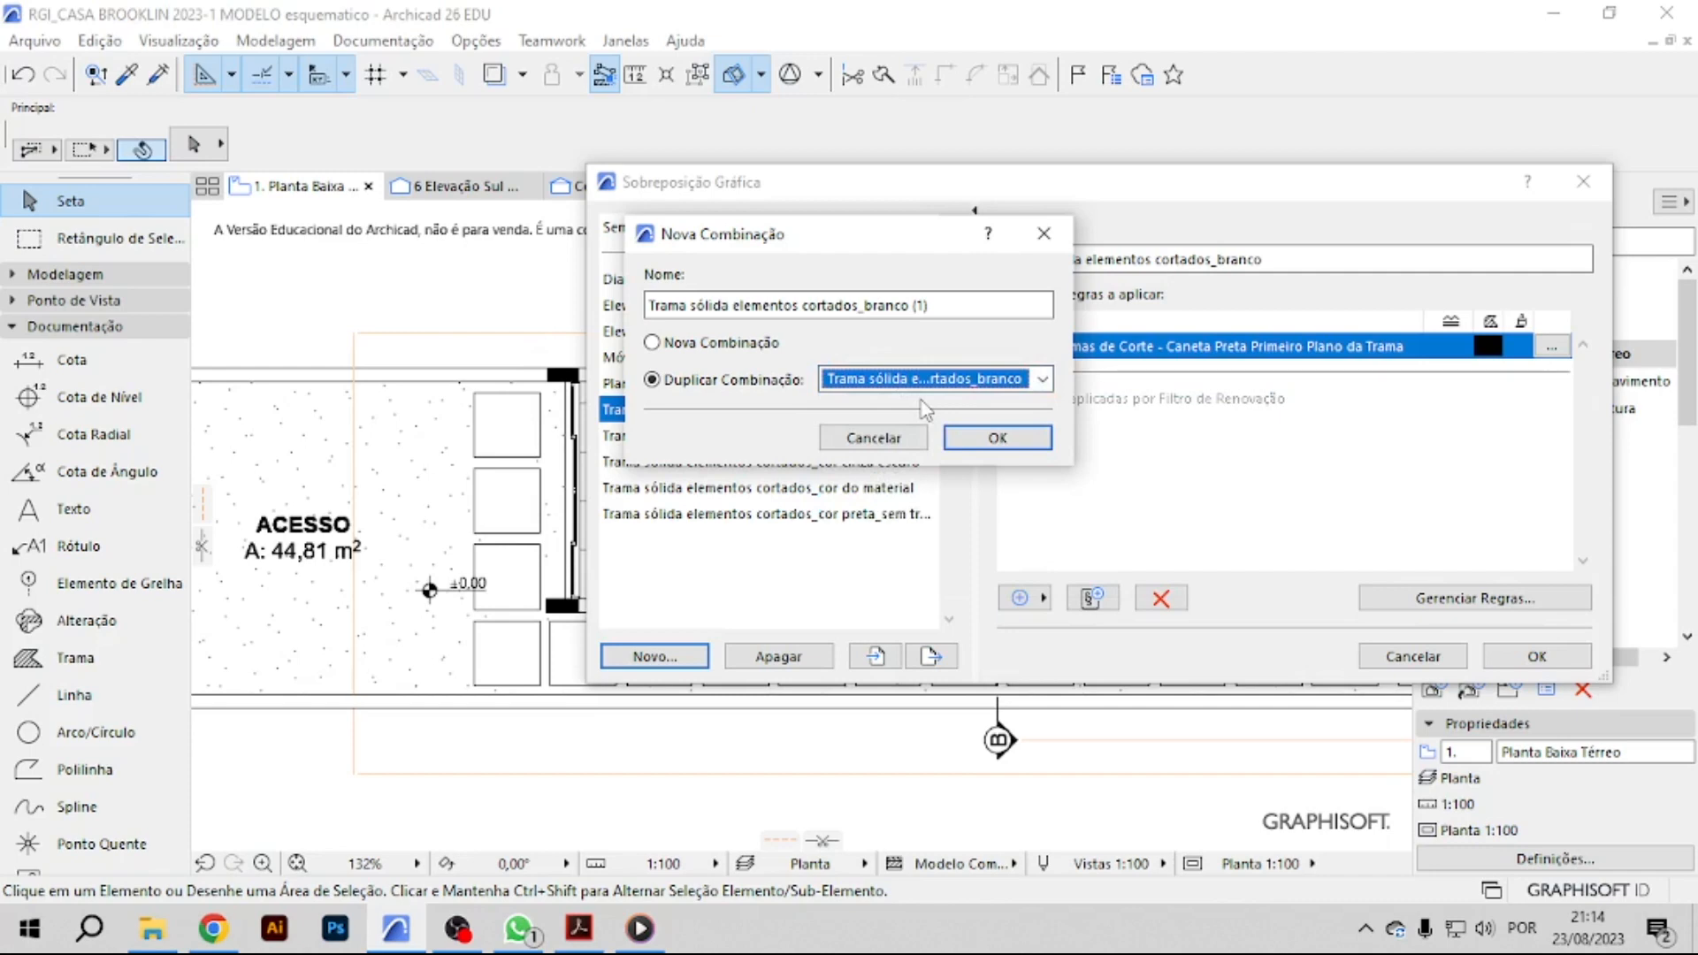
{"action": "left_click", "coordinate": [985, 442]}
{"action": "left_click", "coordinate": [1231, 261]}
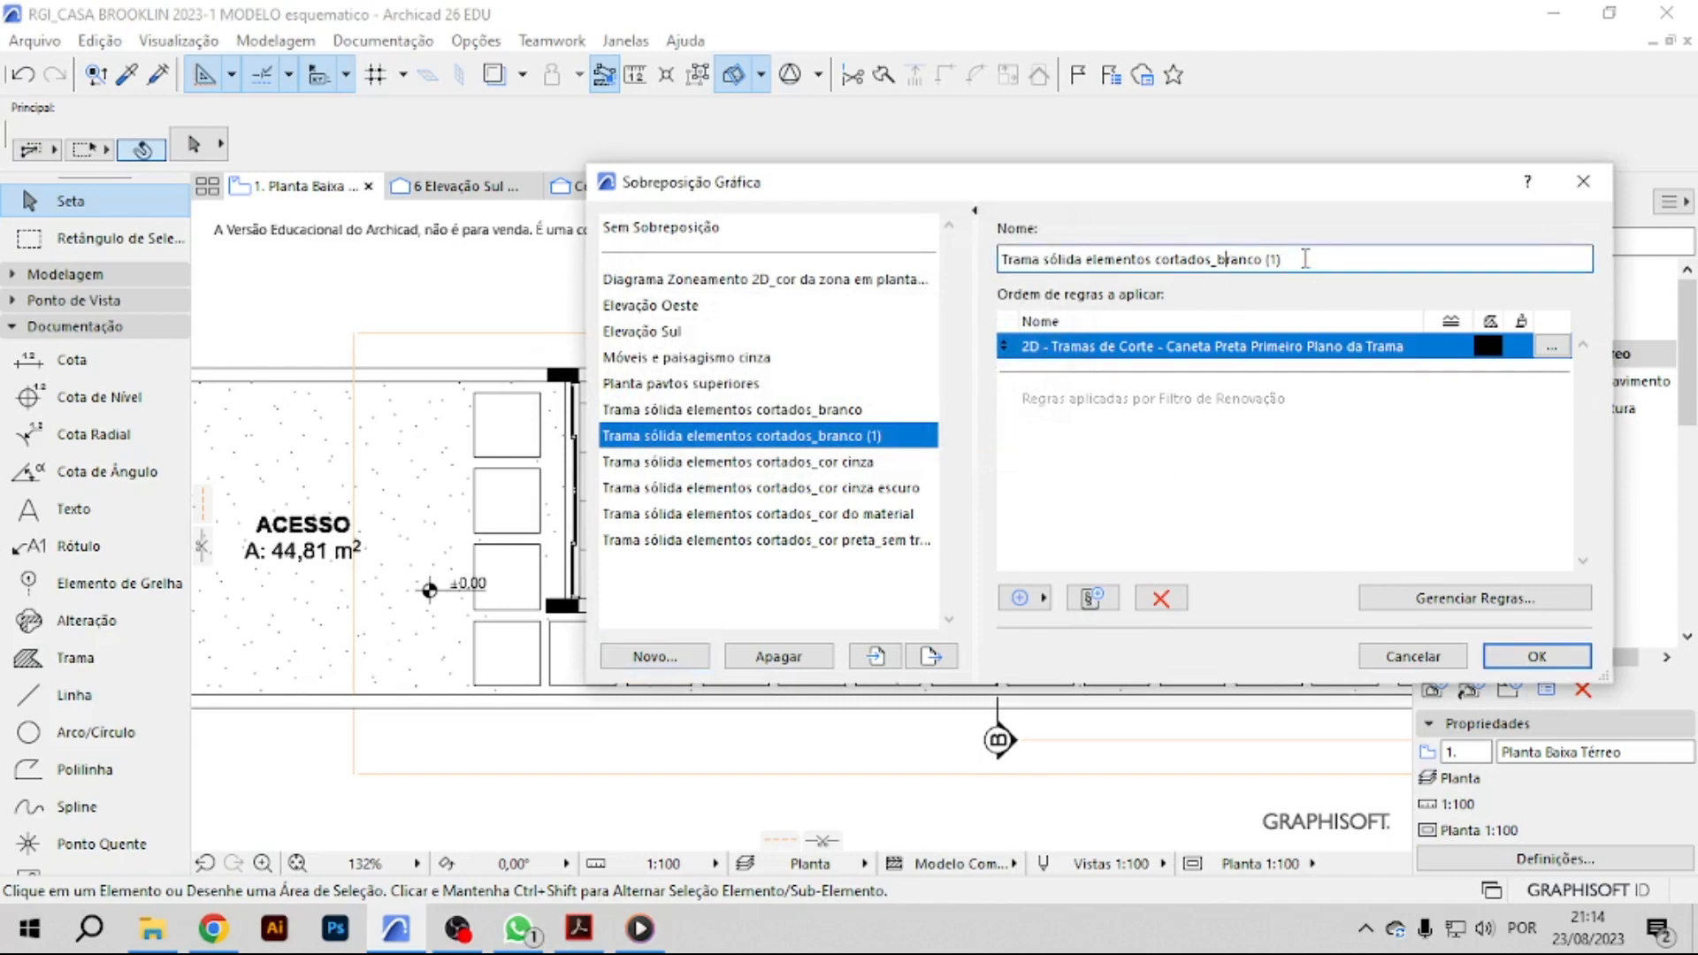
{"action": "left_click_drag", "start_coordinate": [1288, 259], "coordinate": [1214, 259]}
{"action": "type", "text": "PRETO"}
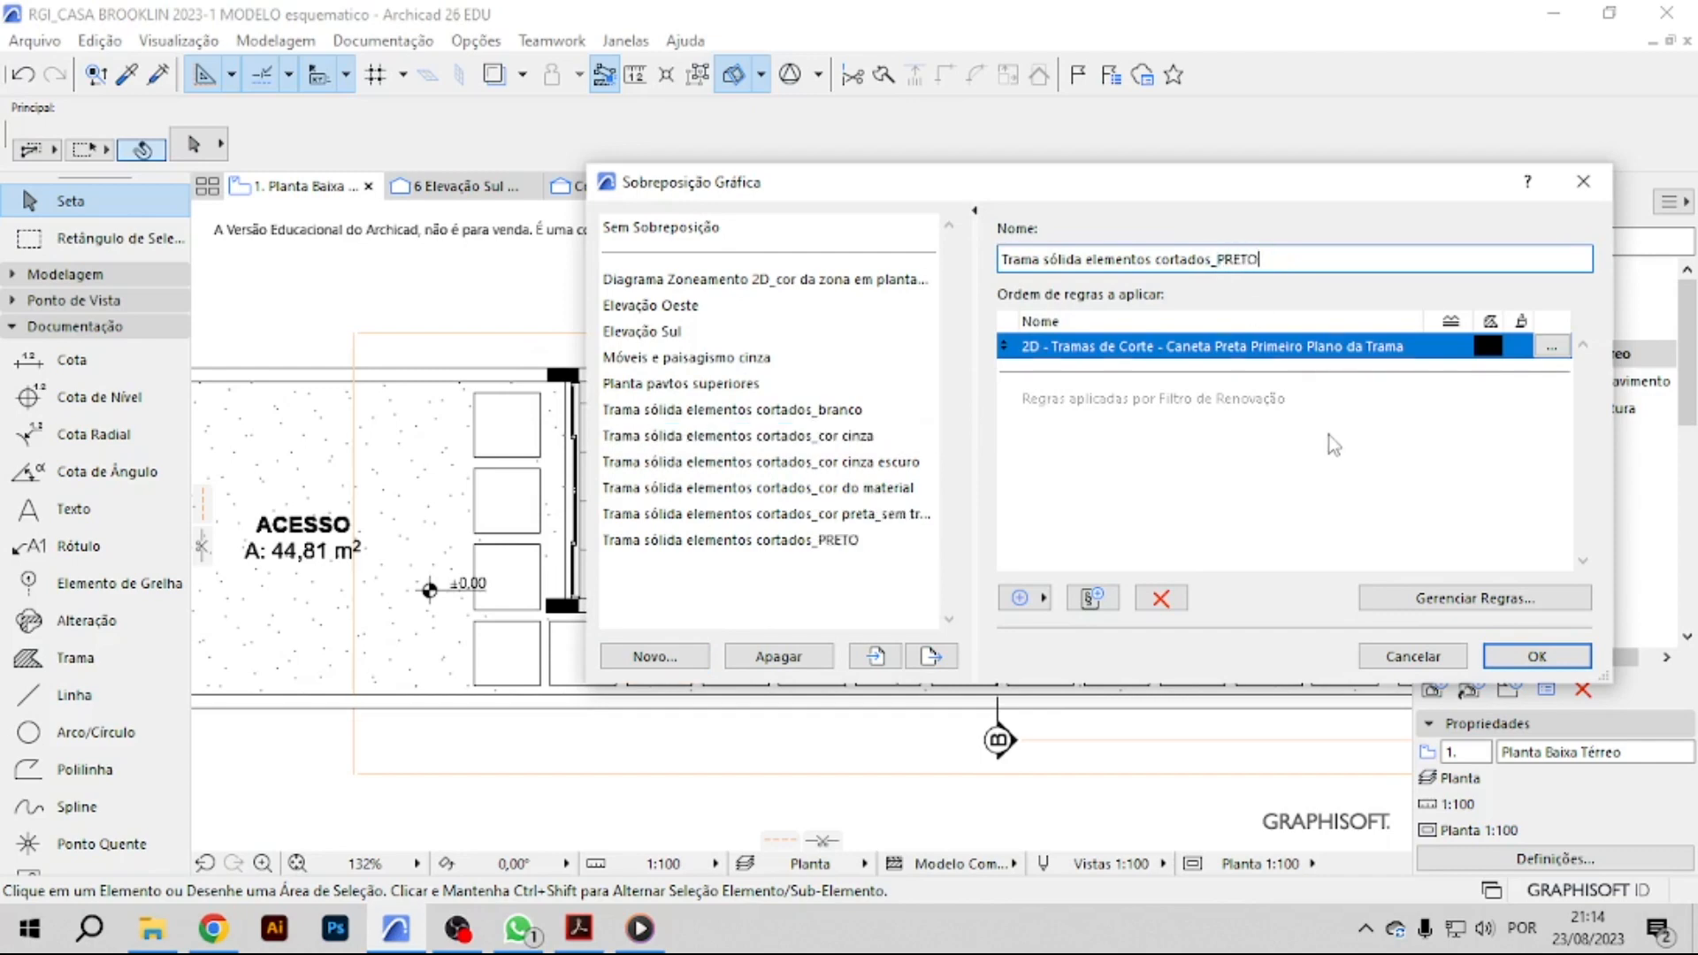
Add the element type Parede as a second criterion to the combination's black cut-fill rule and accept the override combination.
{"action": "left_click", "coordinate": [1553, 348]}
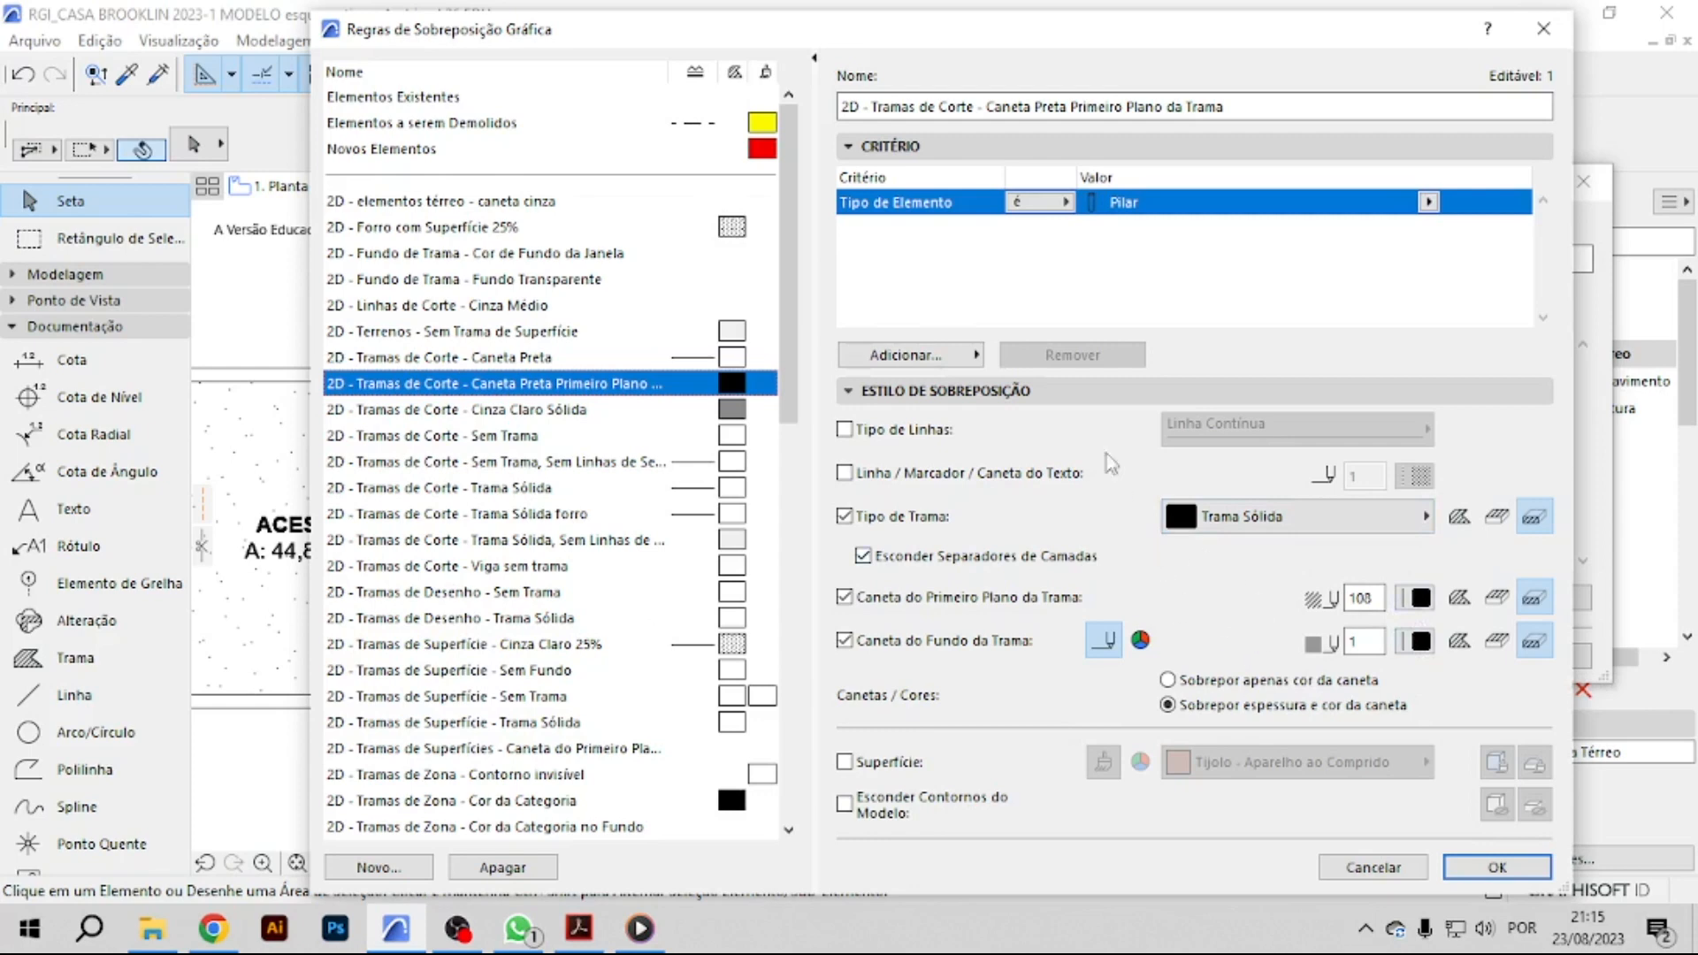
{"action": "left_click", "coordinate": [923, 356]}
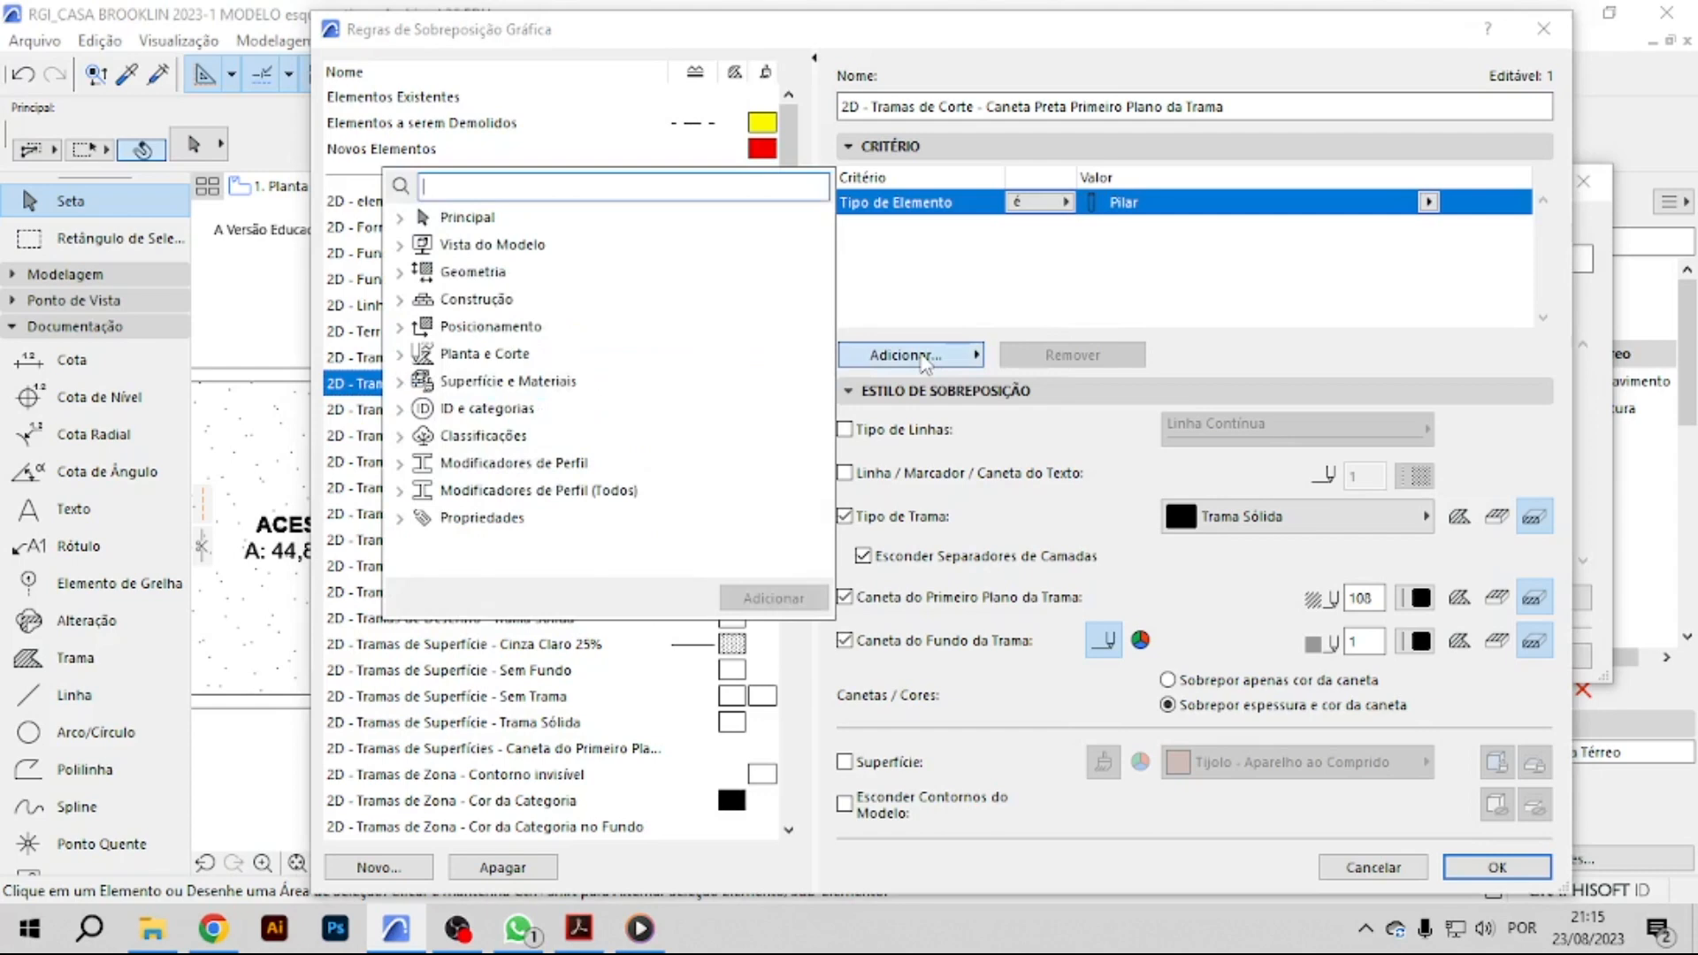
{"action": "left_click", "coordinate": [402, 220]}
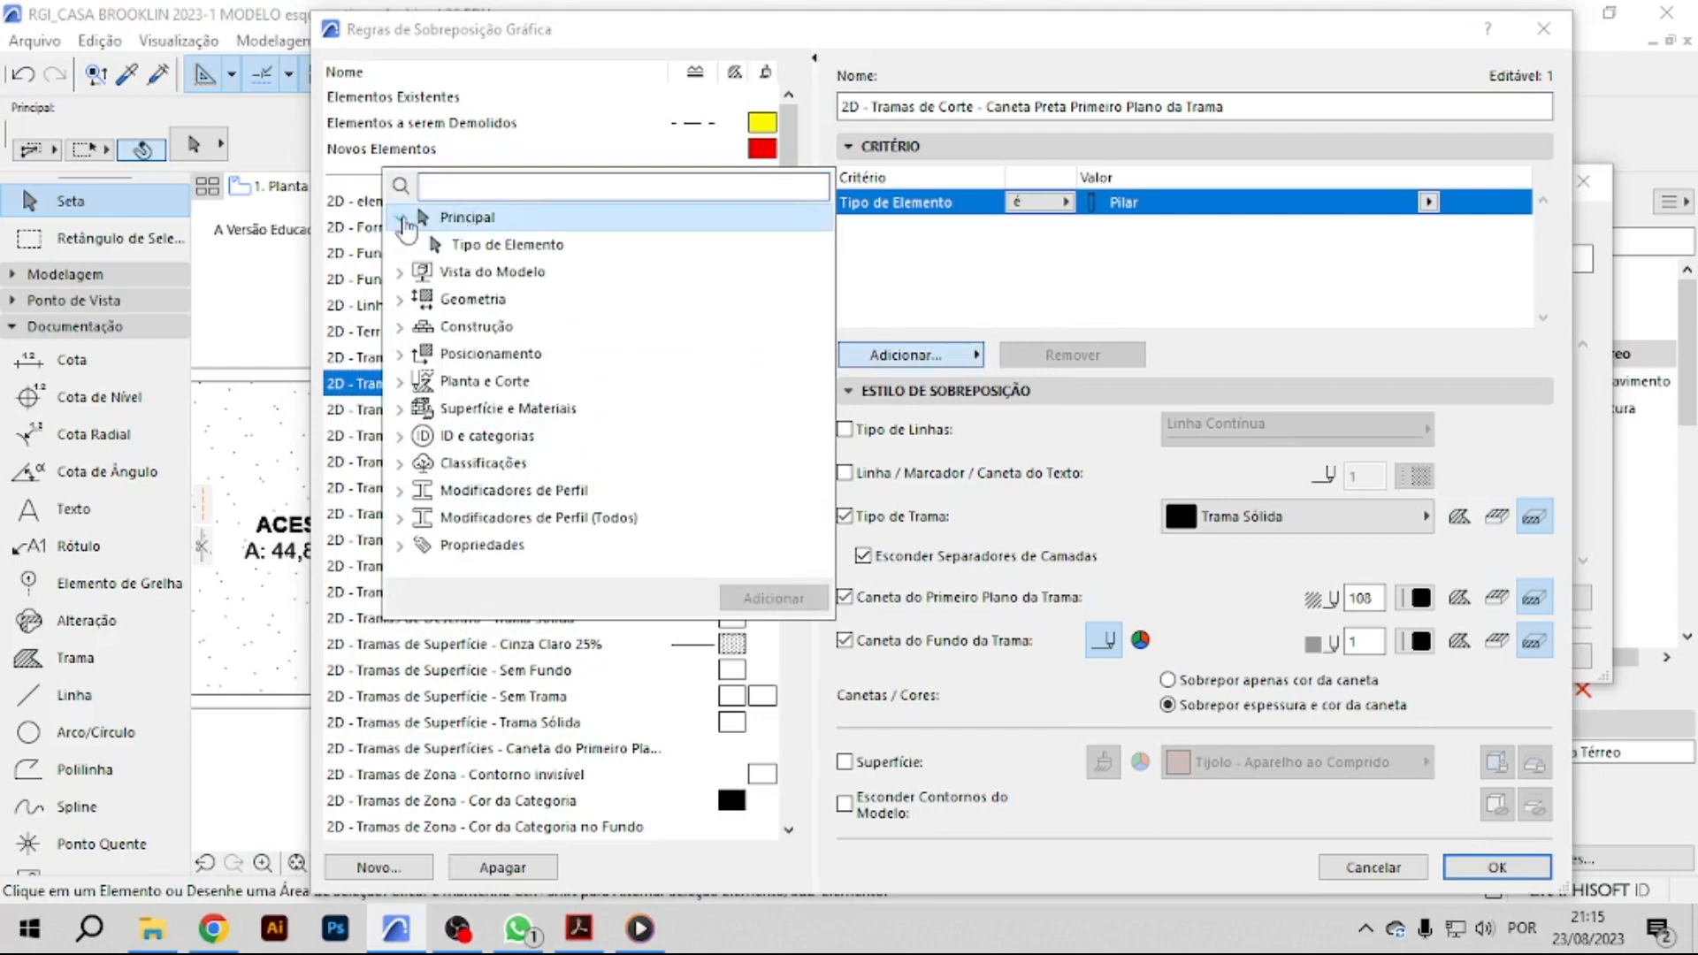
{"action": "left_click", "coordinate": [481, 248]}
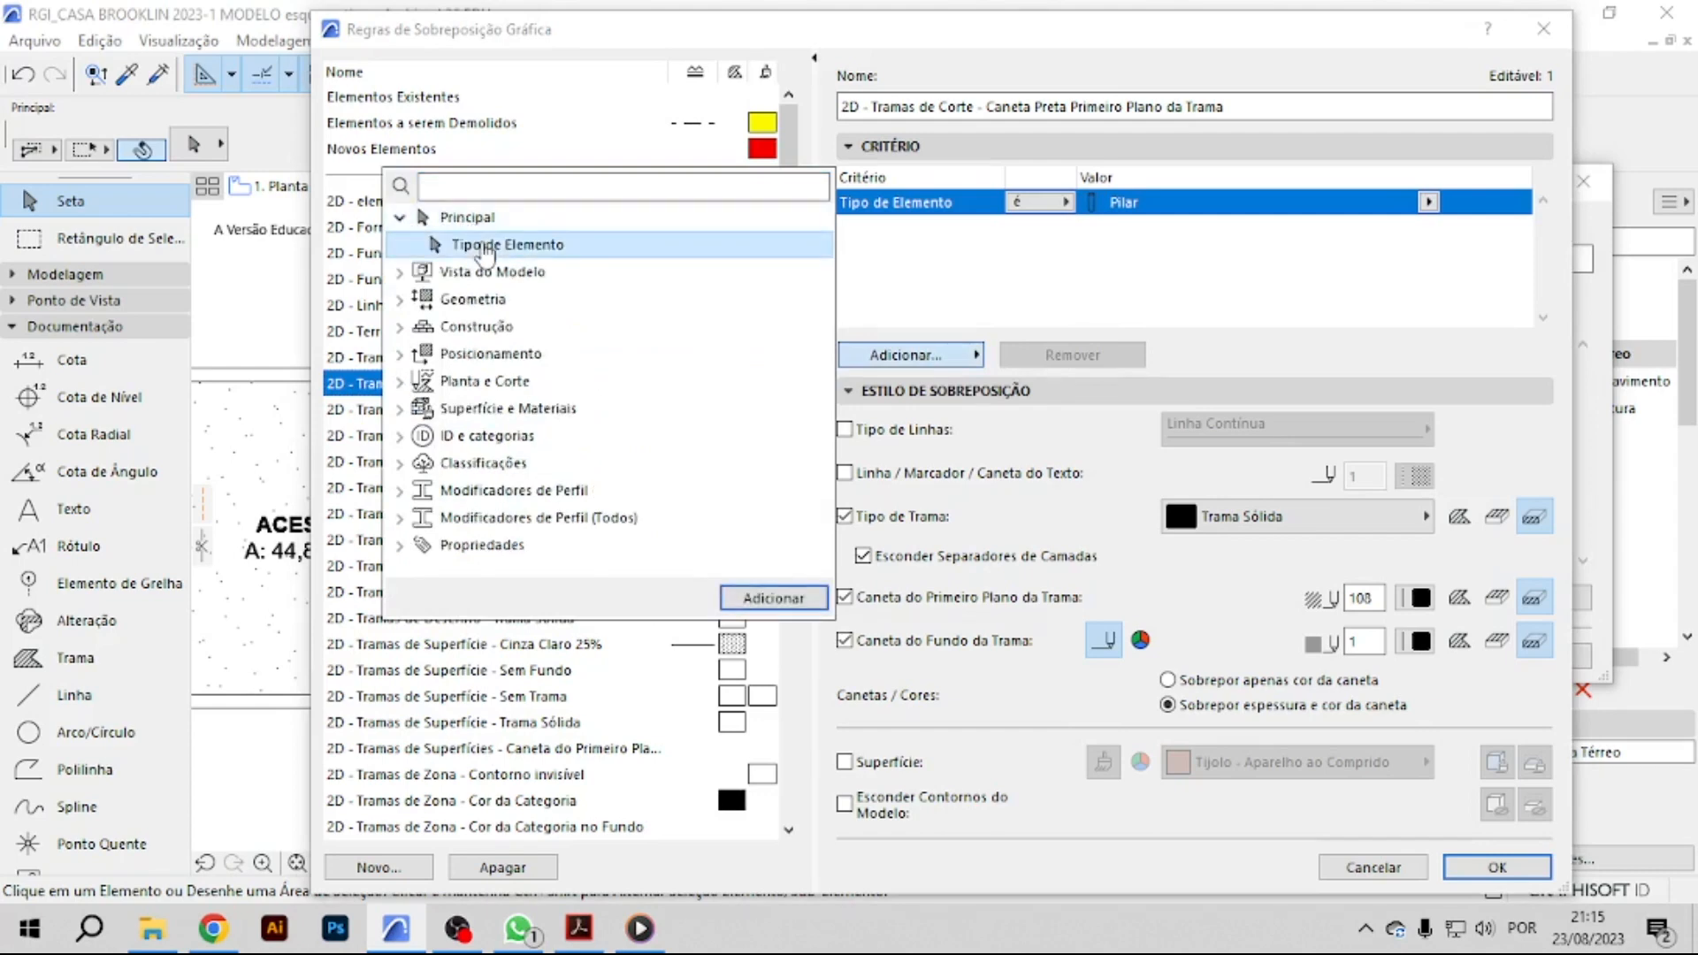
{"action": "left_click", "coordinate": [773, 600]}
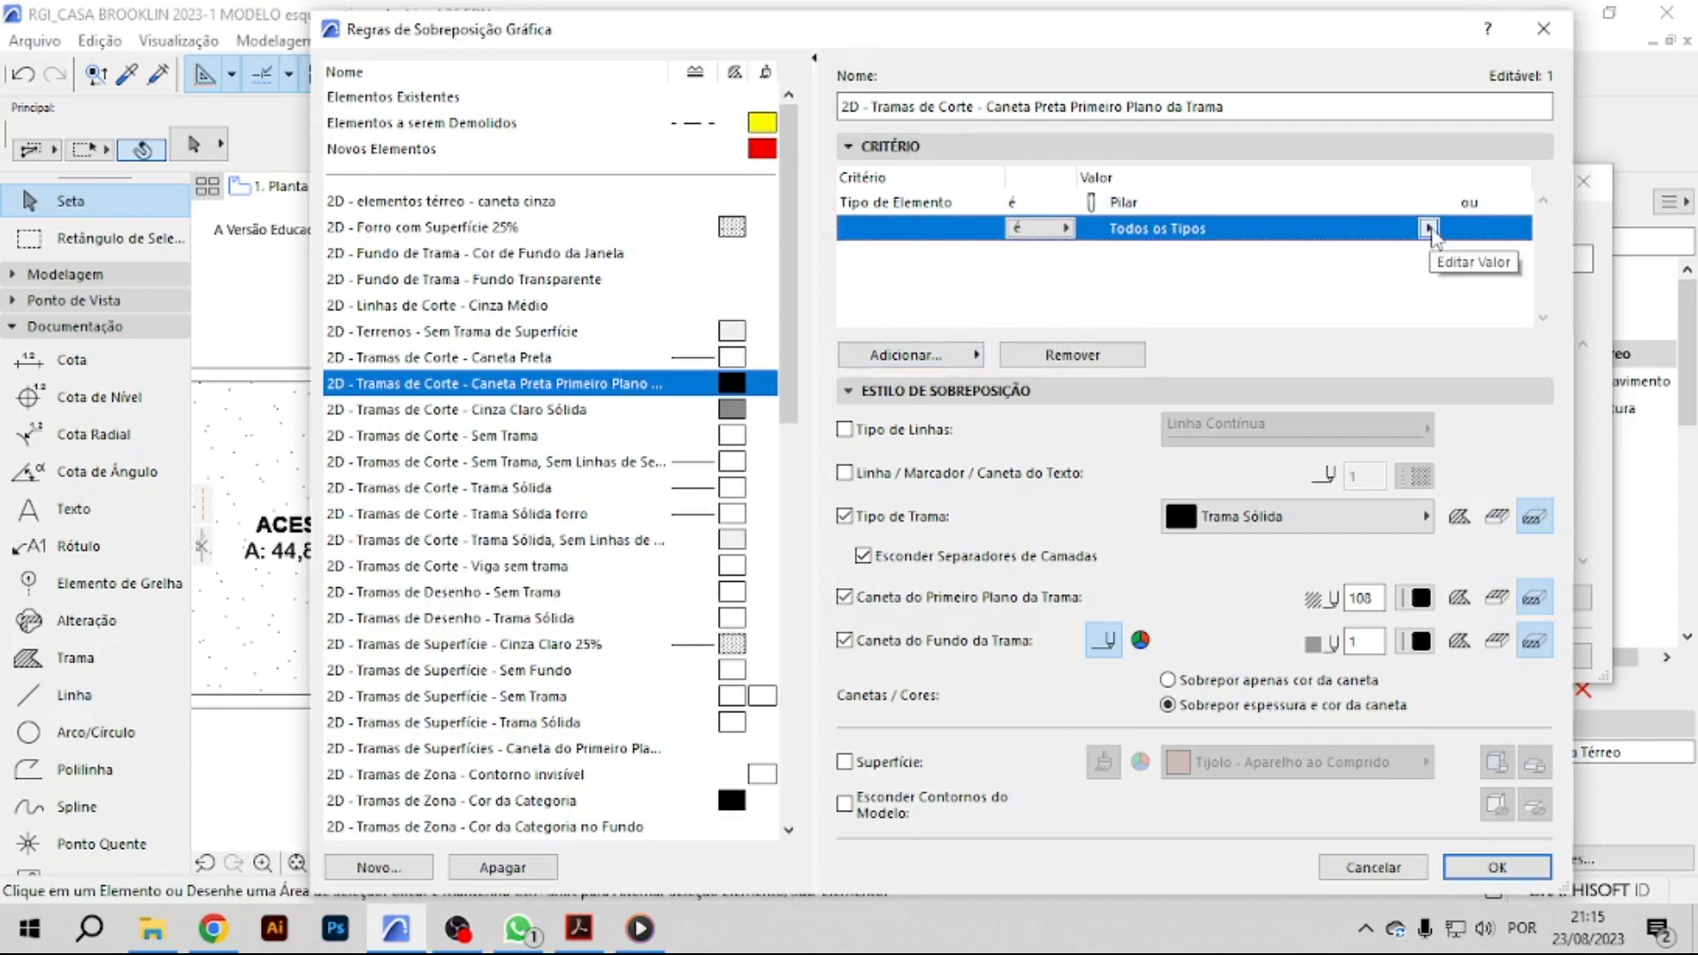
{"action": "left_click", "coordinate": [1429, 229]}
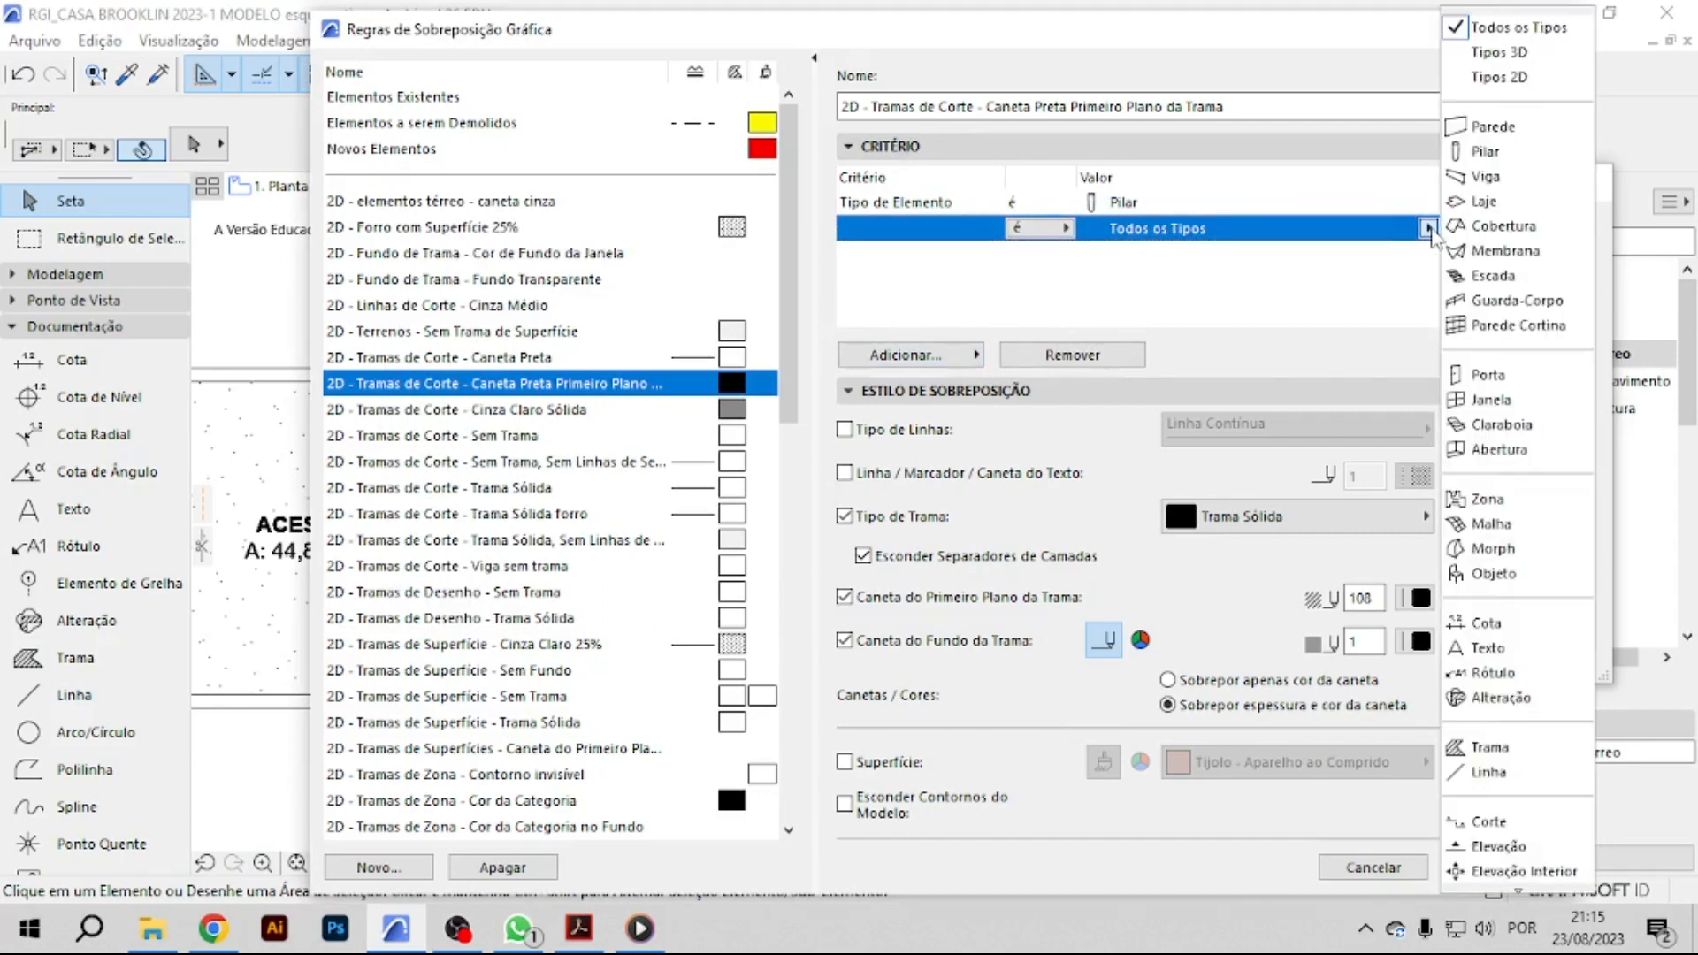
{"action": "left_click", "coordinate": [1495, 126]}
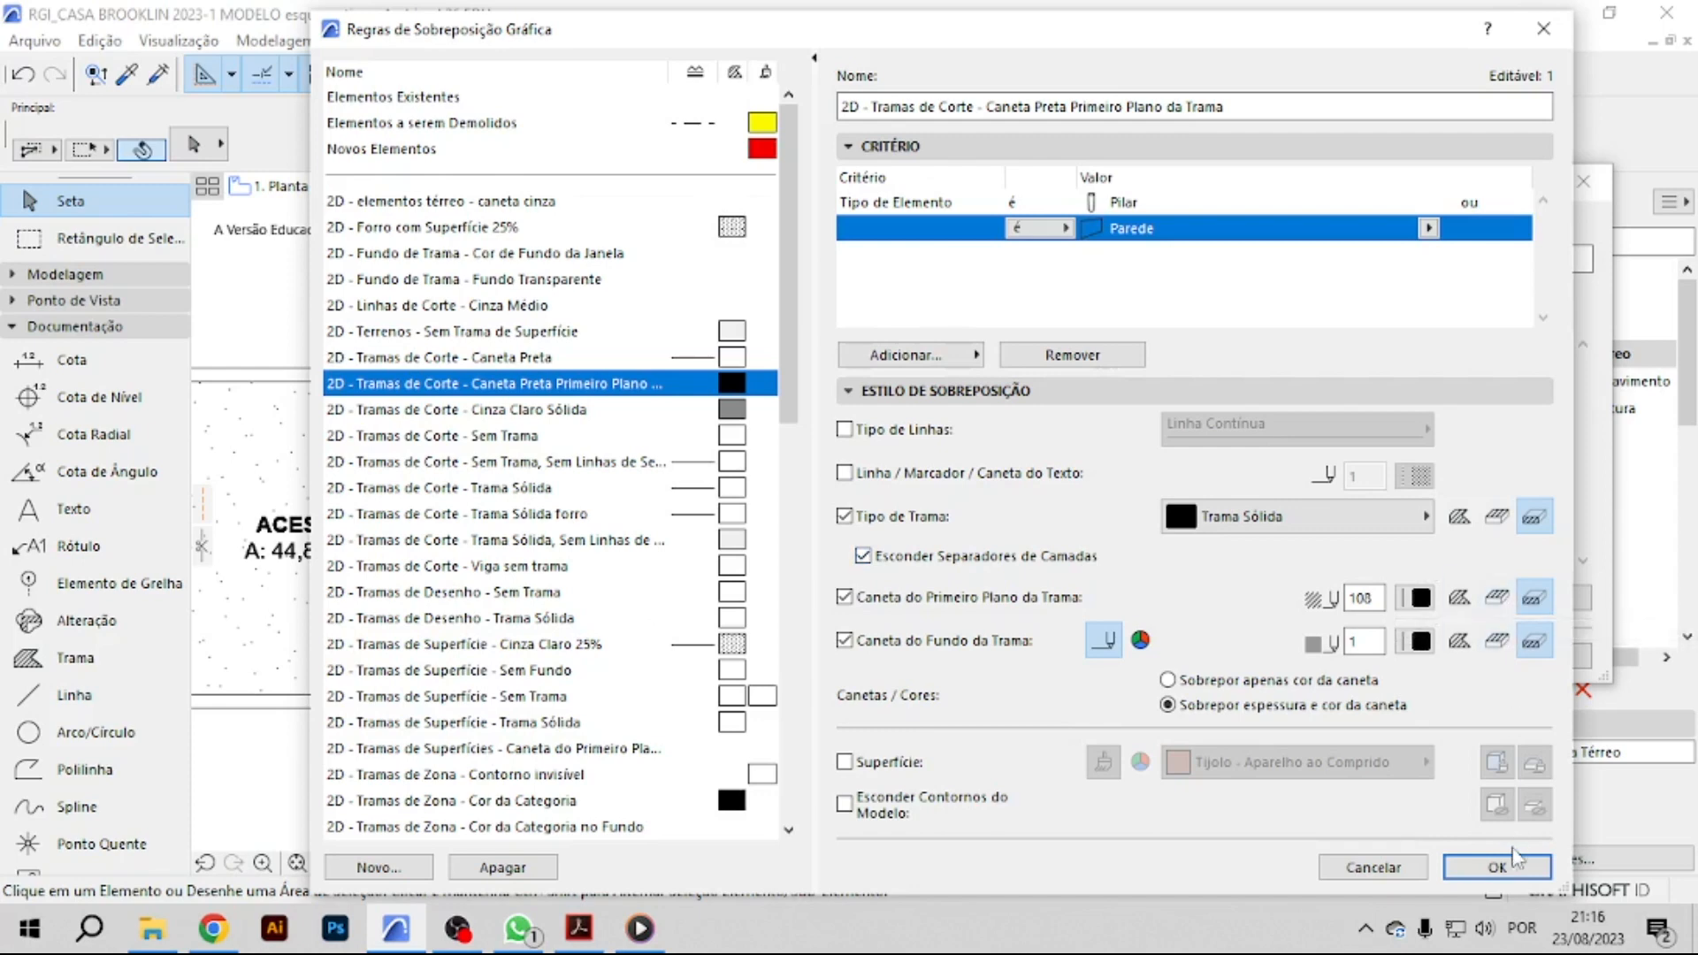
{"action": "left_click", "coordinate": [1514, 865]}
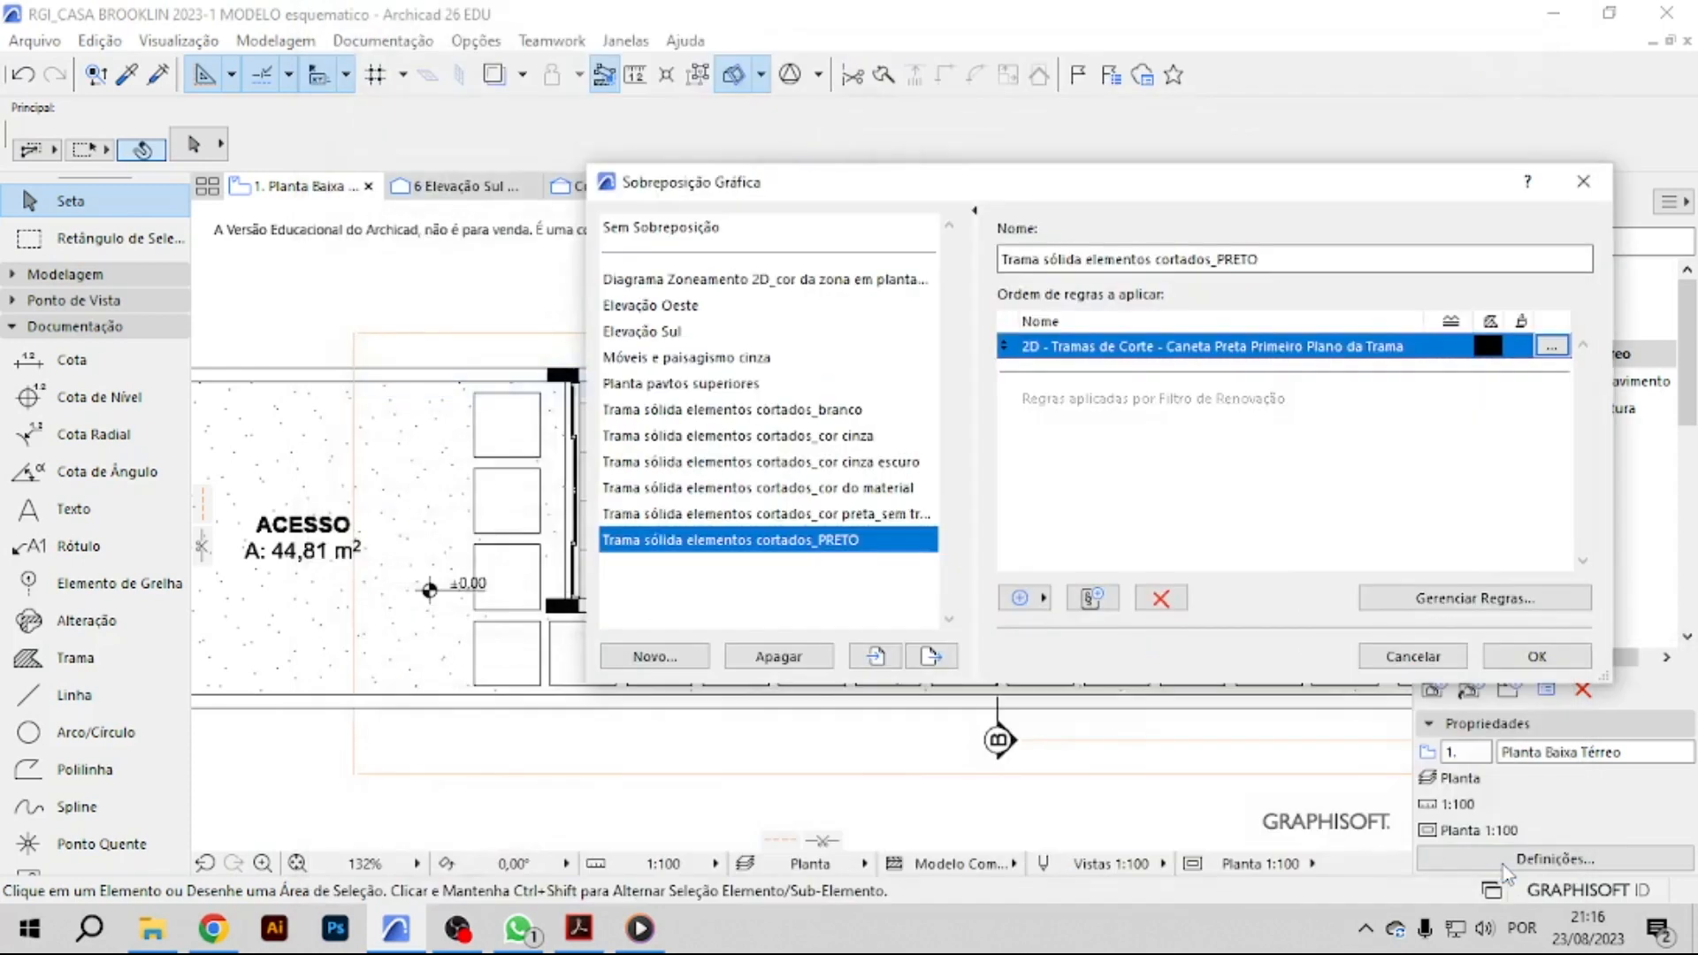
{"action": "left_click", "coordinate": [1538, 657]}
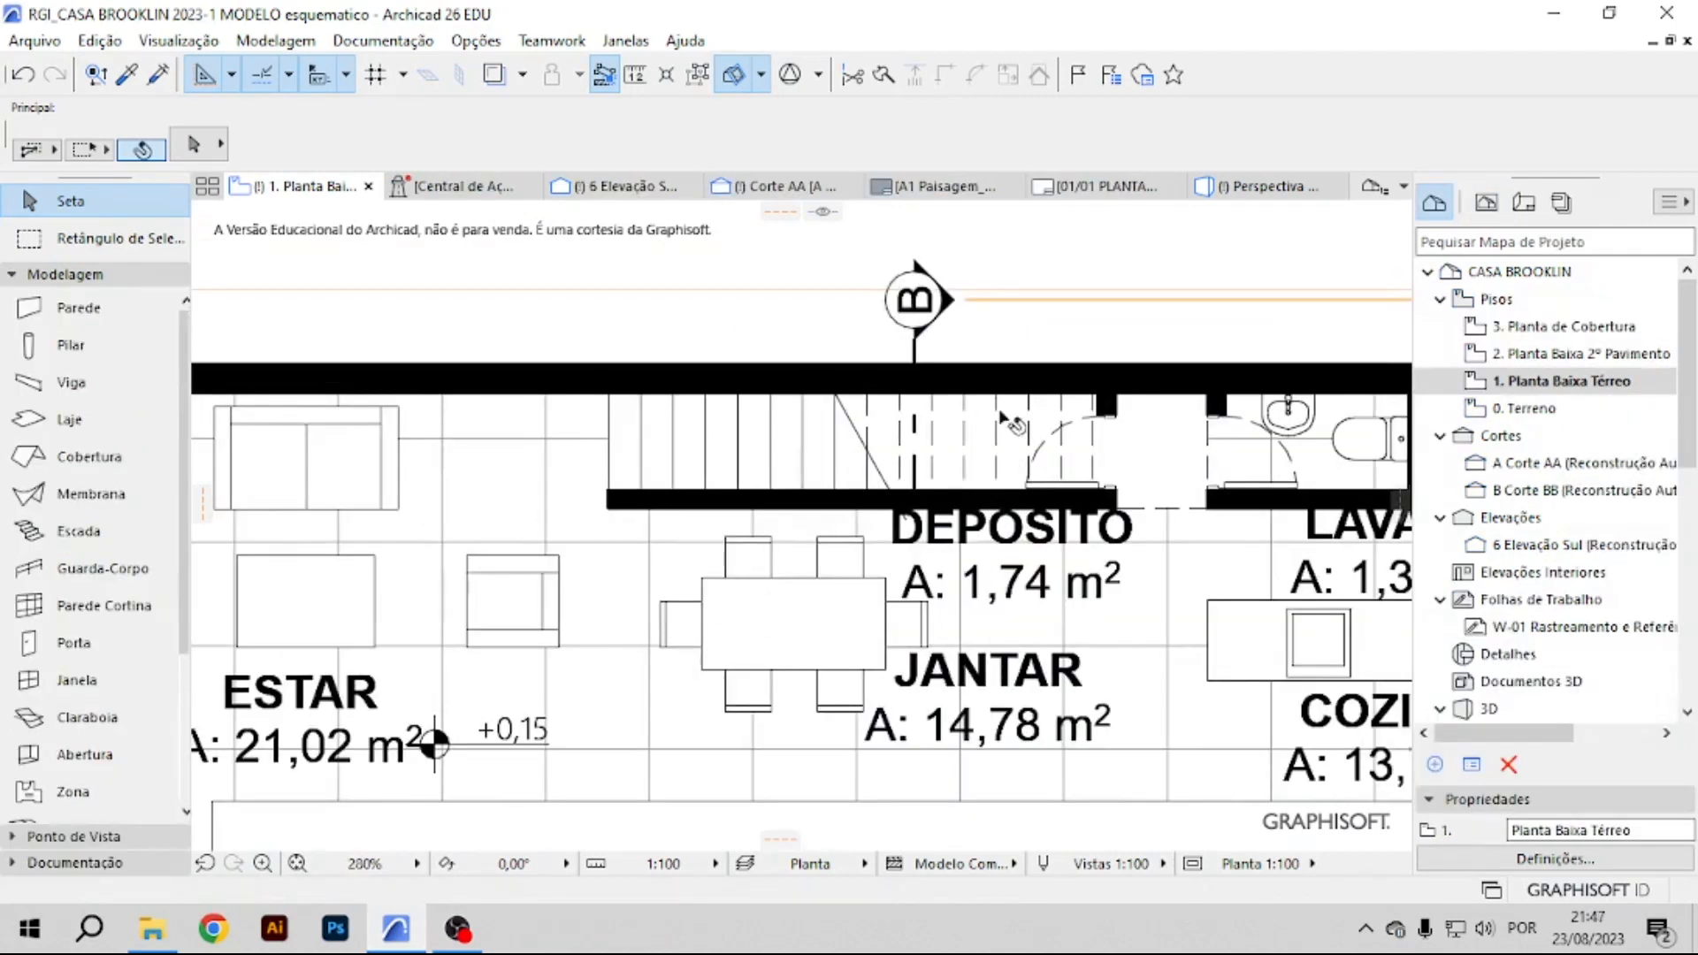
Try bringing the stair to the front of the wall beside it, and undo the order change.
{"action": "middle_click_drag", "start_coordinate": [710, 454], "coordinate": [625, 515]}
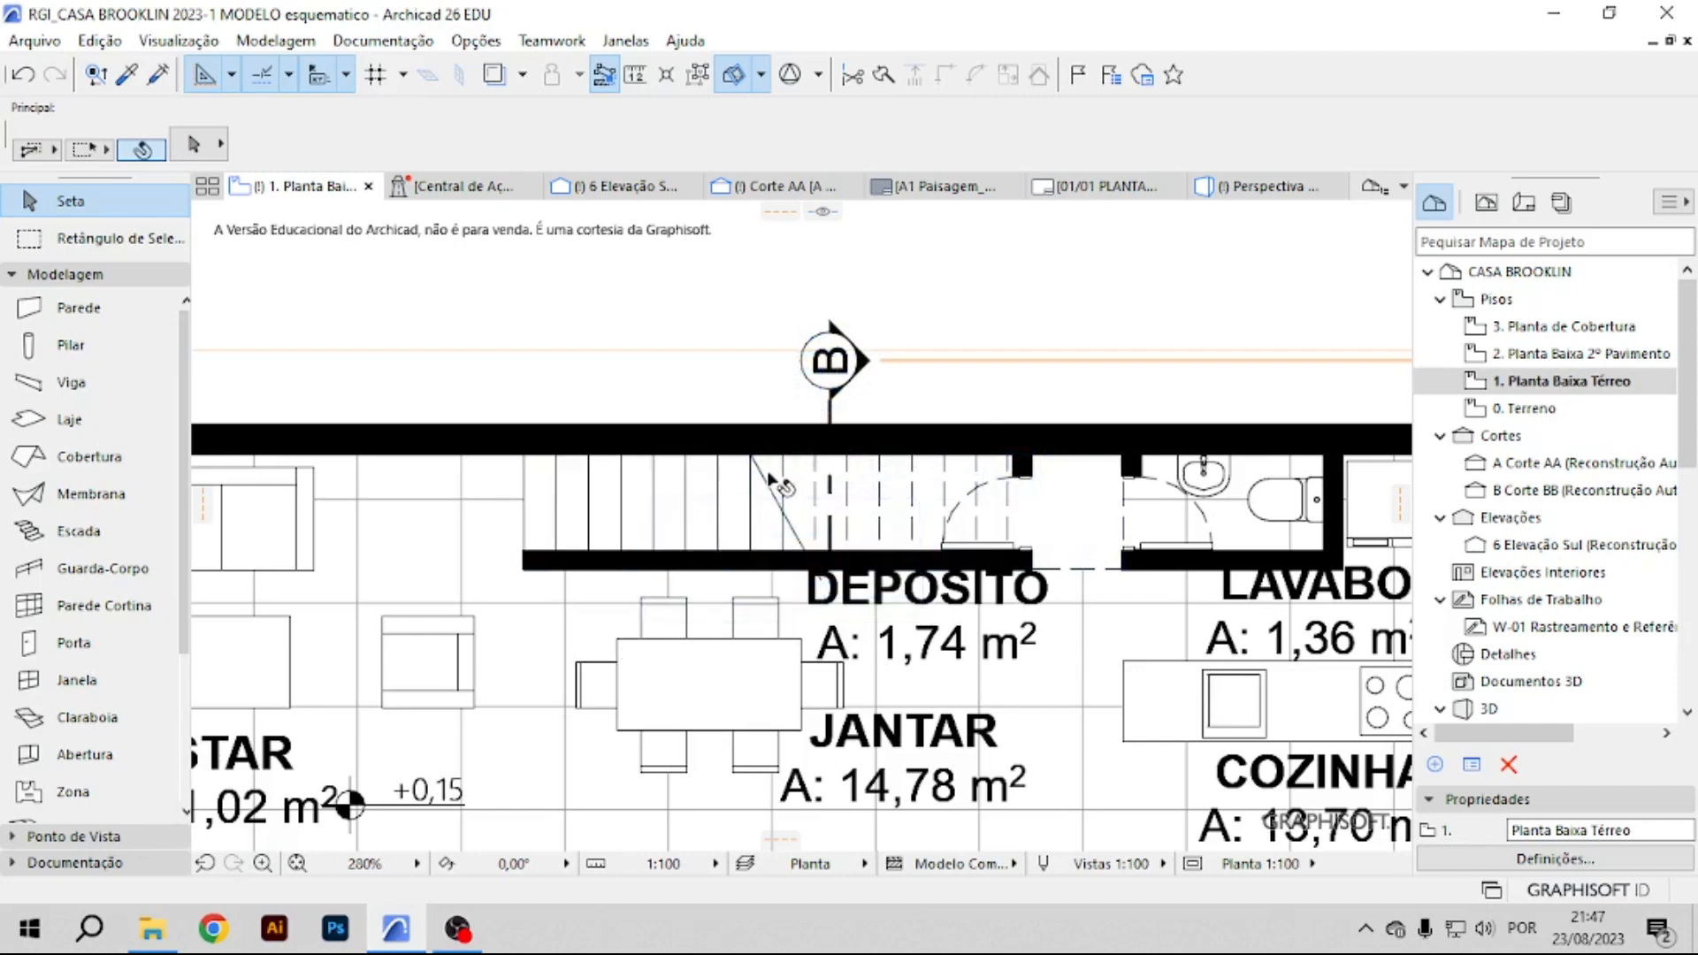
{"action": "scroll", "coordinate": [762, 496], "scroll_direction": "up", "scroll_amount": 1}
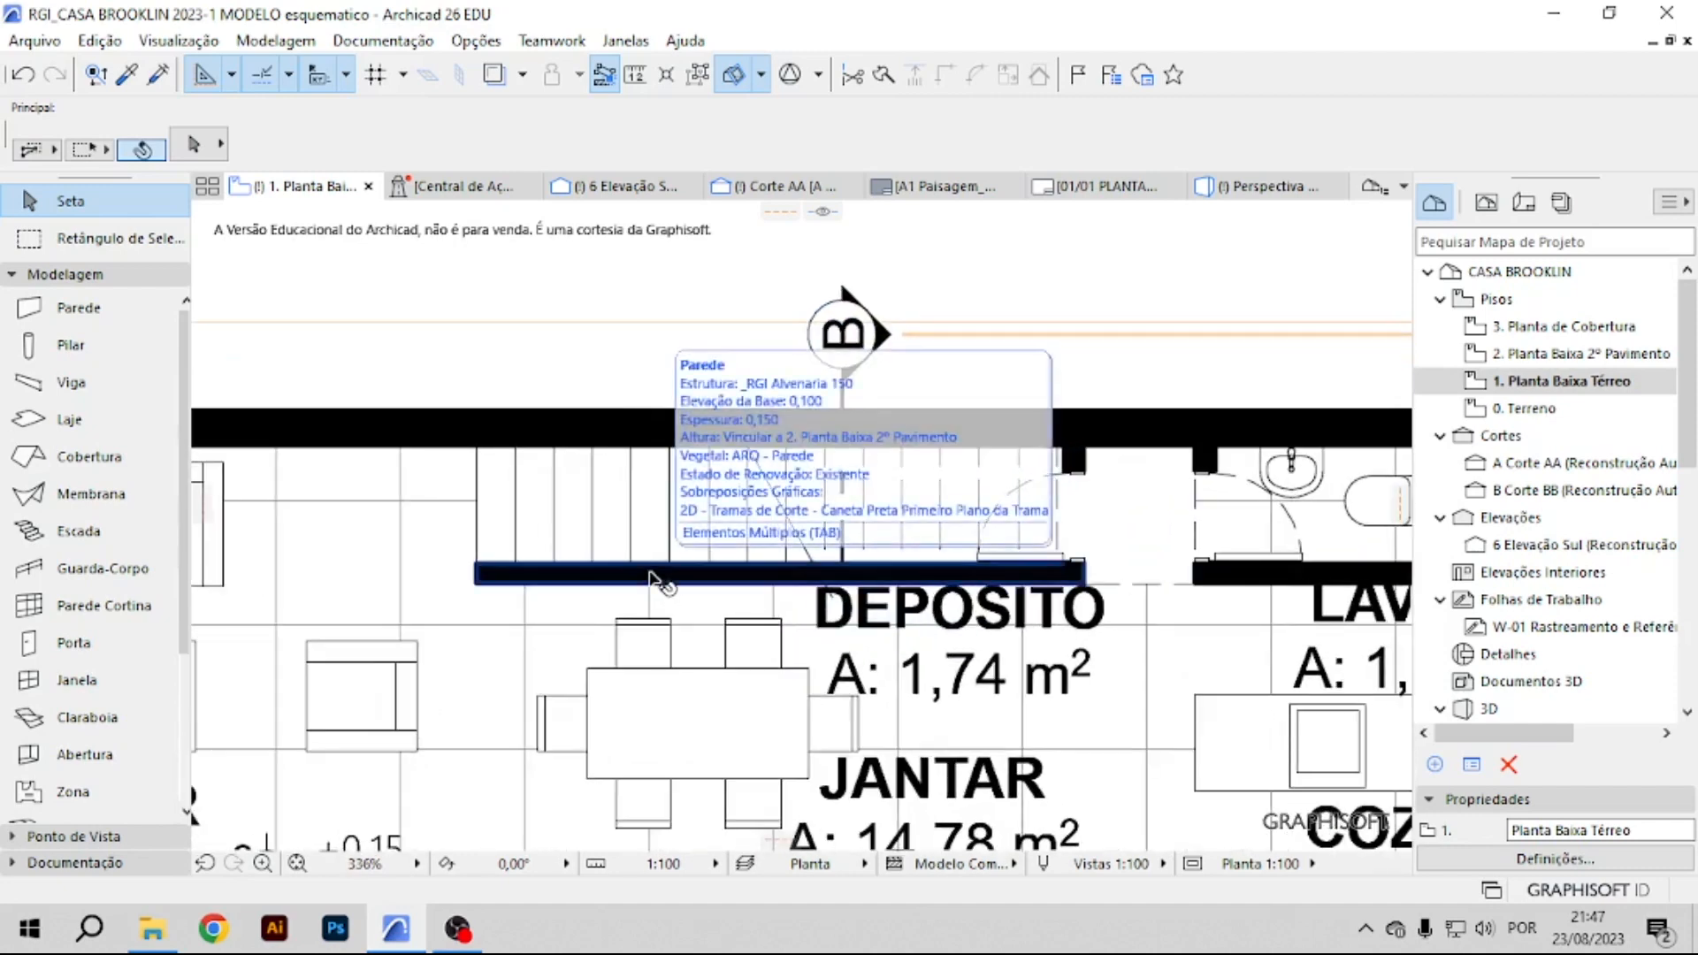
{"action": "left_click", "coordinate": [635, 510]}
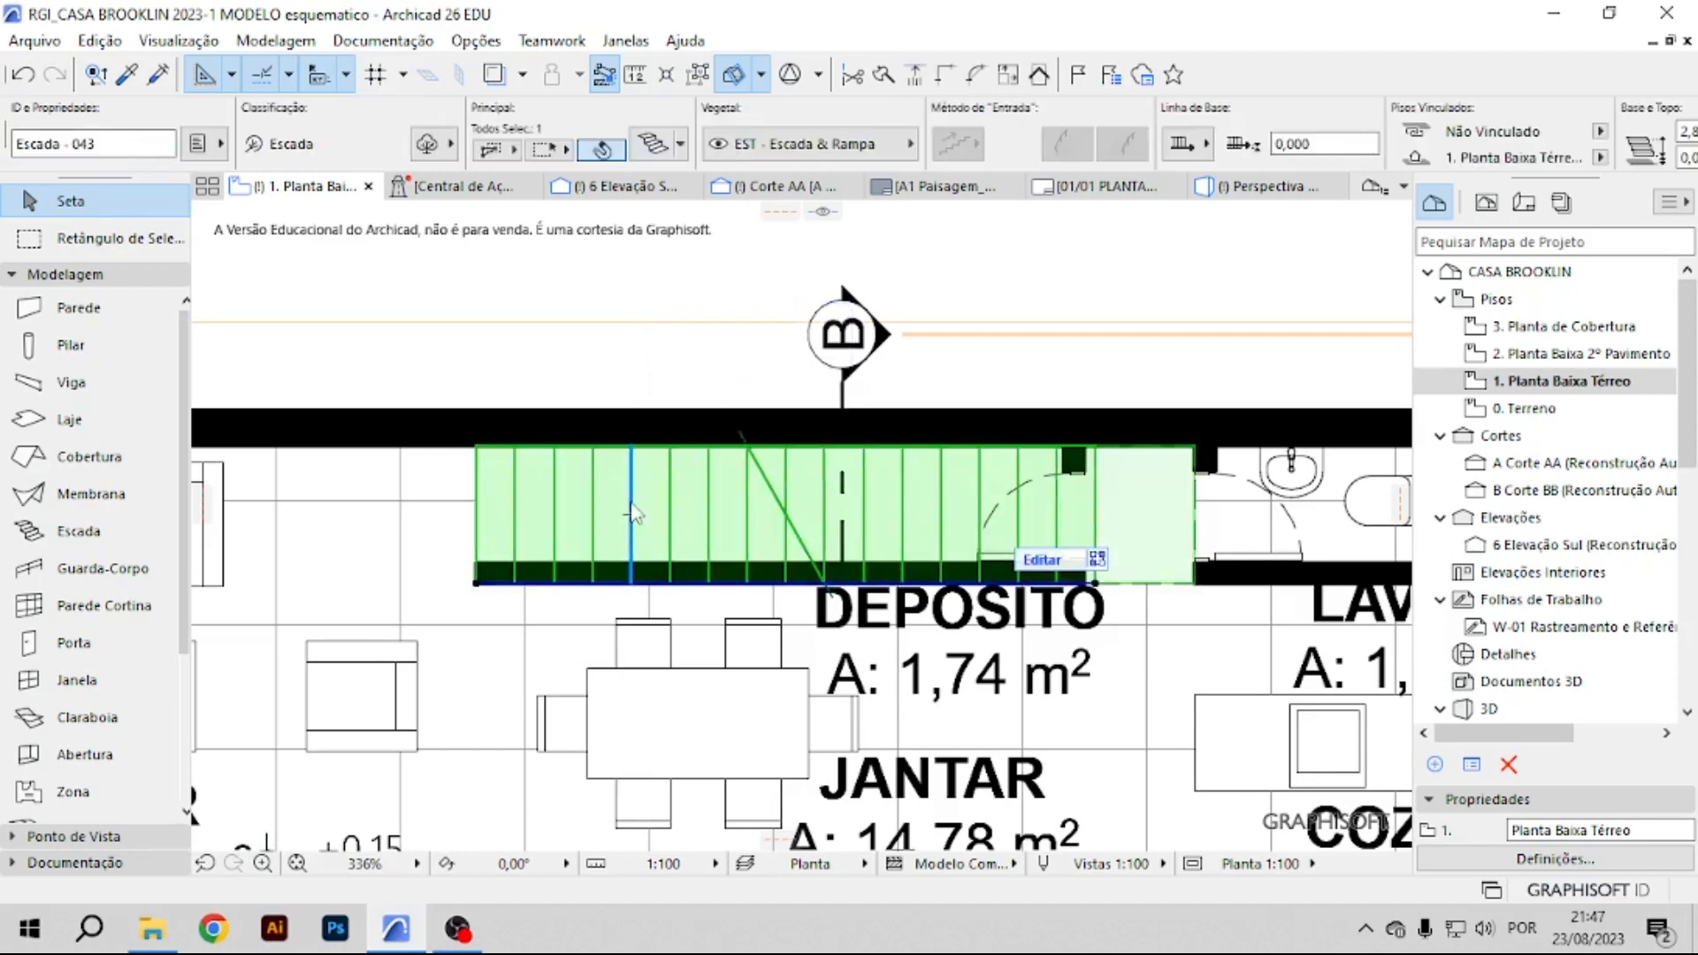
{"action": "right_click", "coordinate": [635, 511]}
{"action": "mouse_move", "coordinate": [830, 544]}
{"action": "left_click", "coordinate": [1002, 540]}
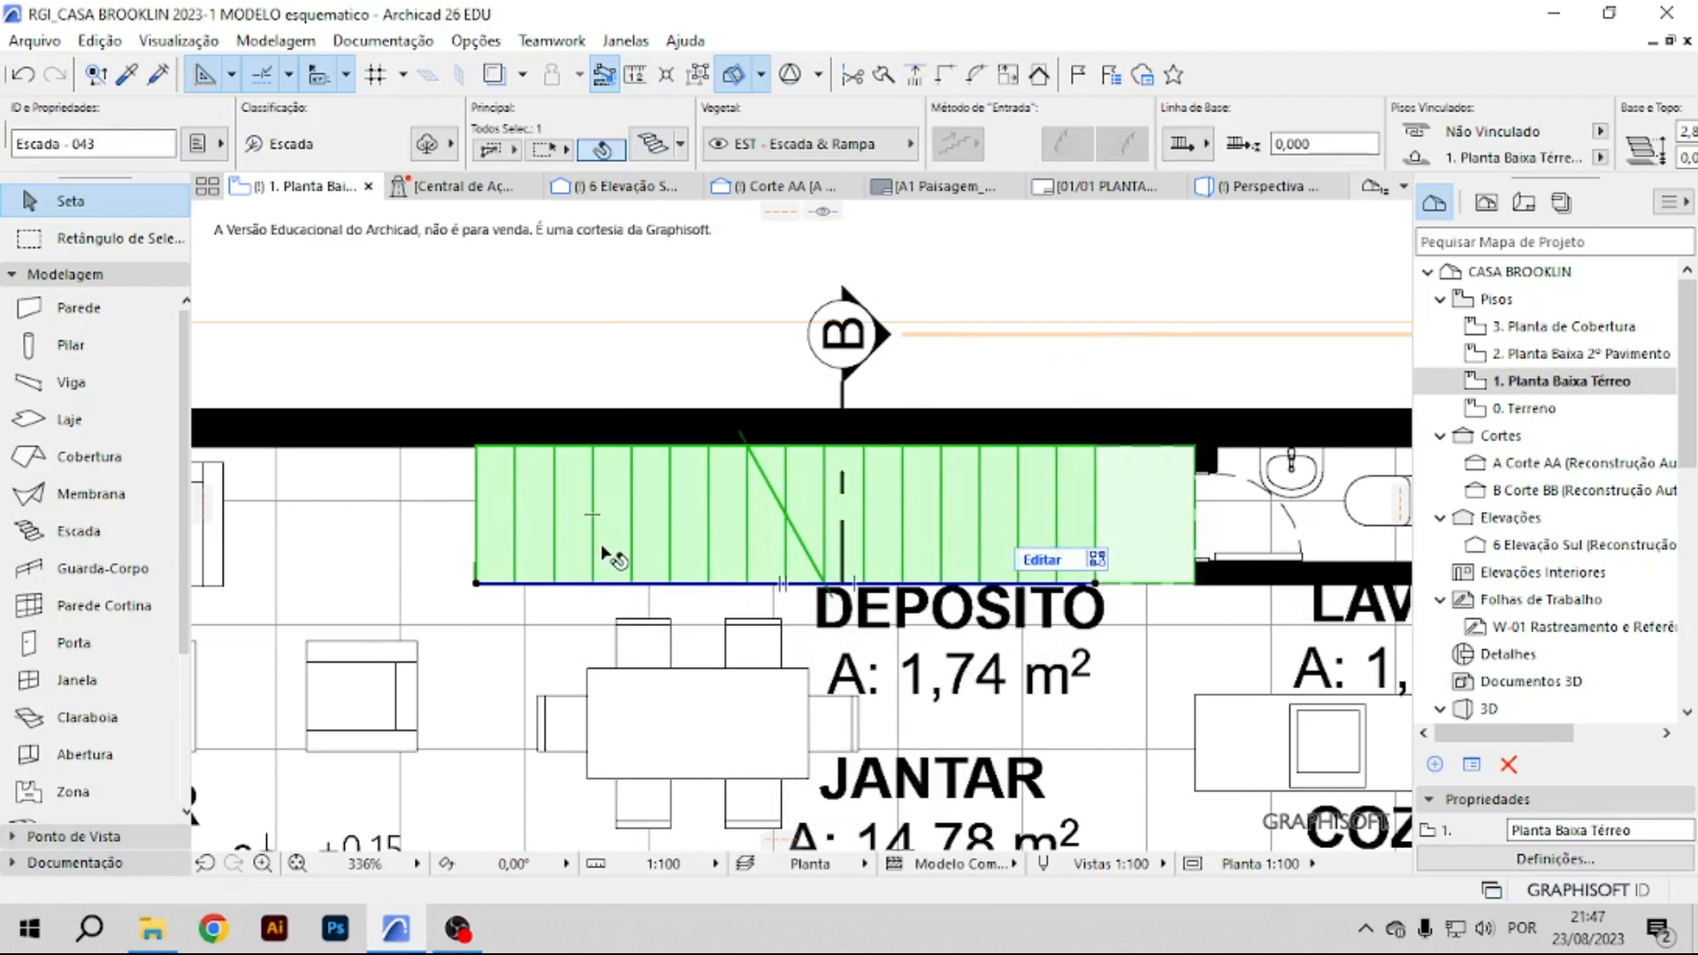
{"action": "key", "text": "ctrl+z"}
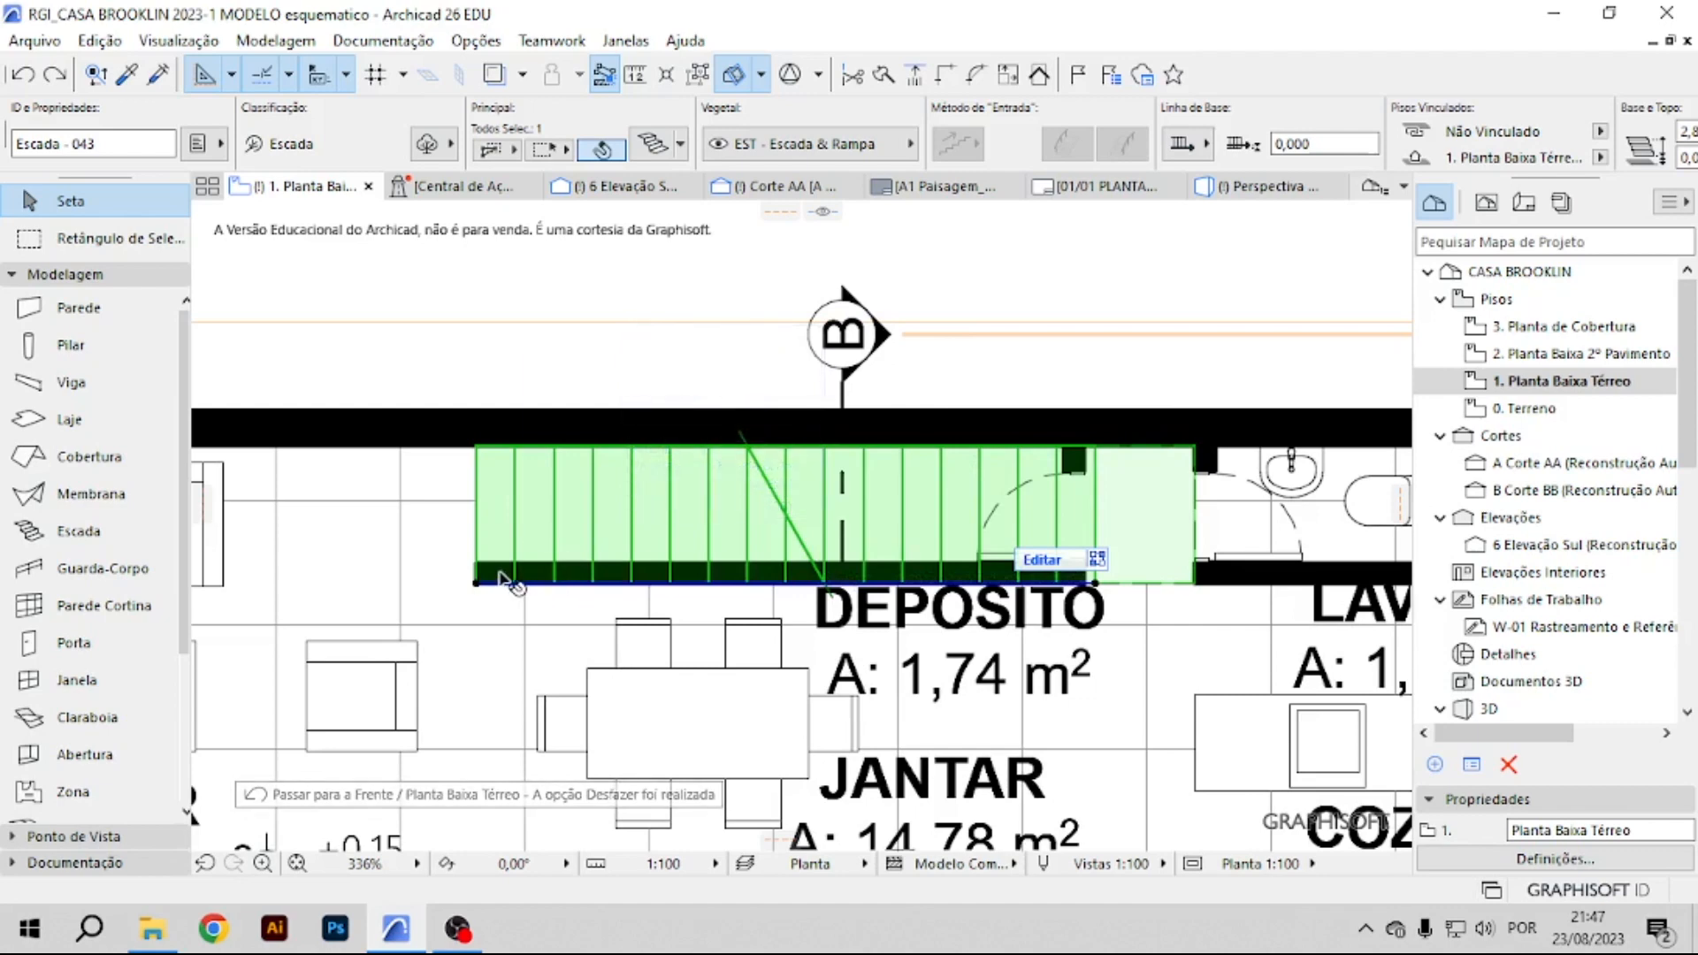
Shorten the wall along the stair by stretching its free end back to the stair's diagonal break line.
{"action": "left_click", "coordinate": [500, 576]}
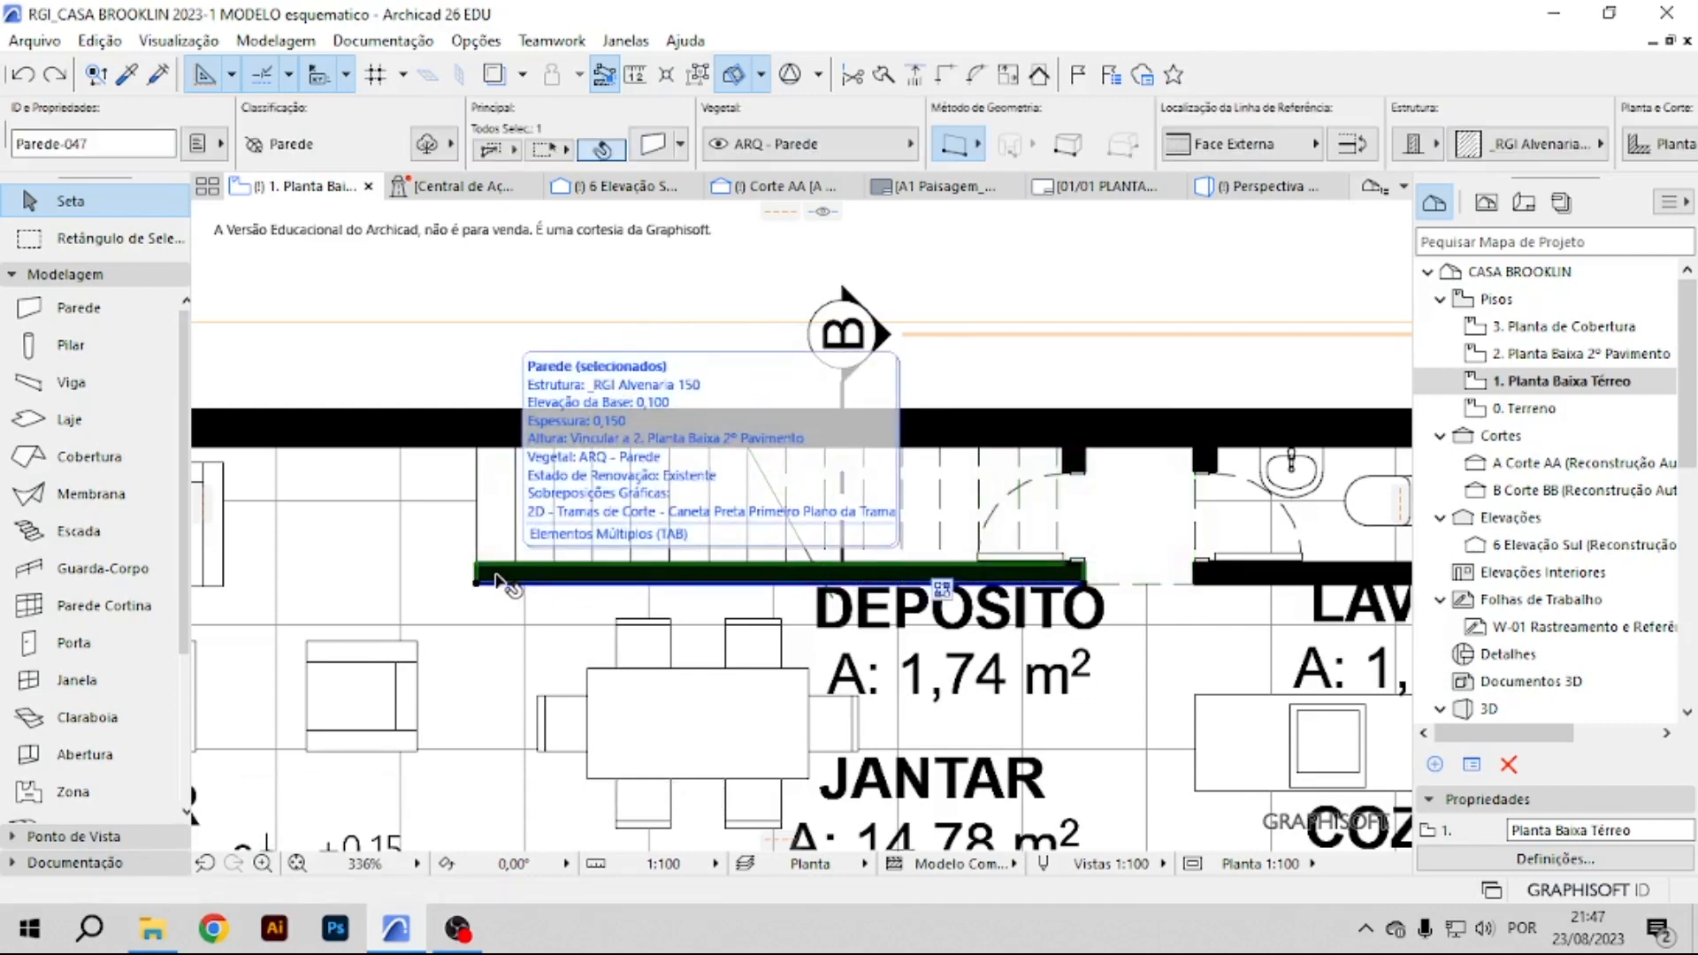
{"action": "scroll", "coordinate": [498, 576], "scroll_direction": "up", "scroll_amount": 3}
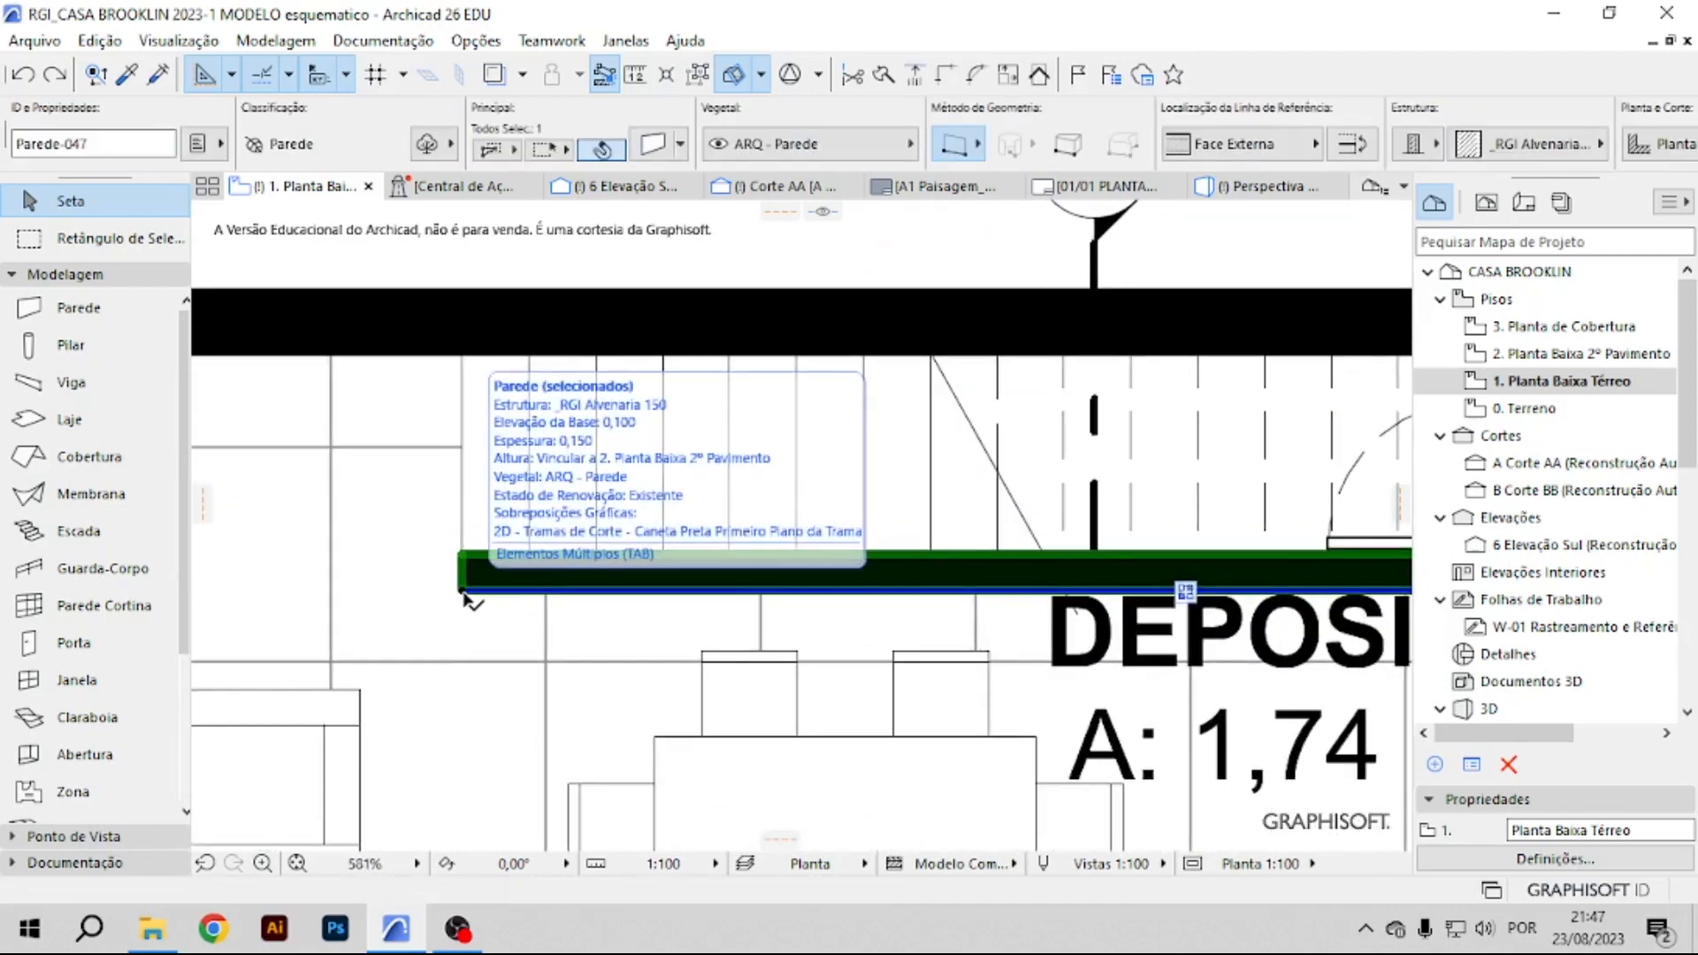
{"action": "left_click", "coordinate": [462, 591]}
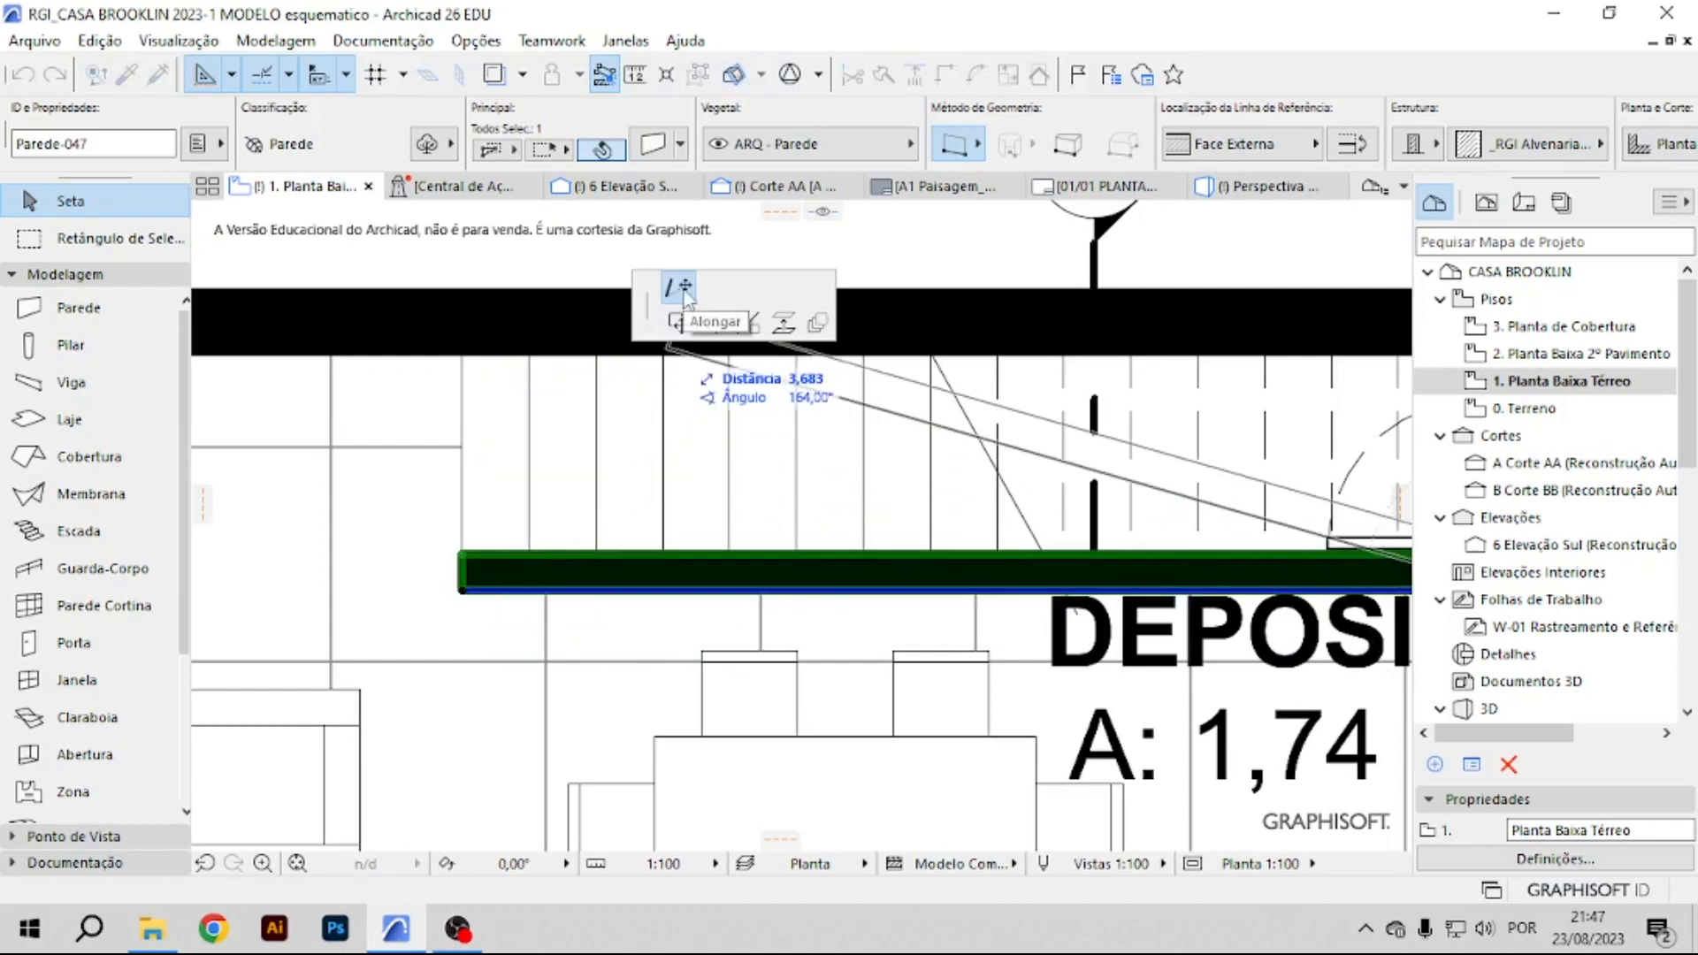
{"action": "left_click", "coordinate": [681, 288]}
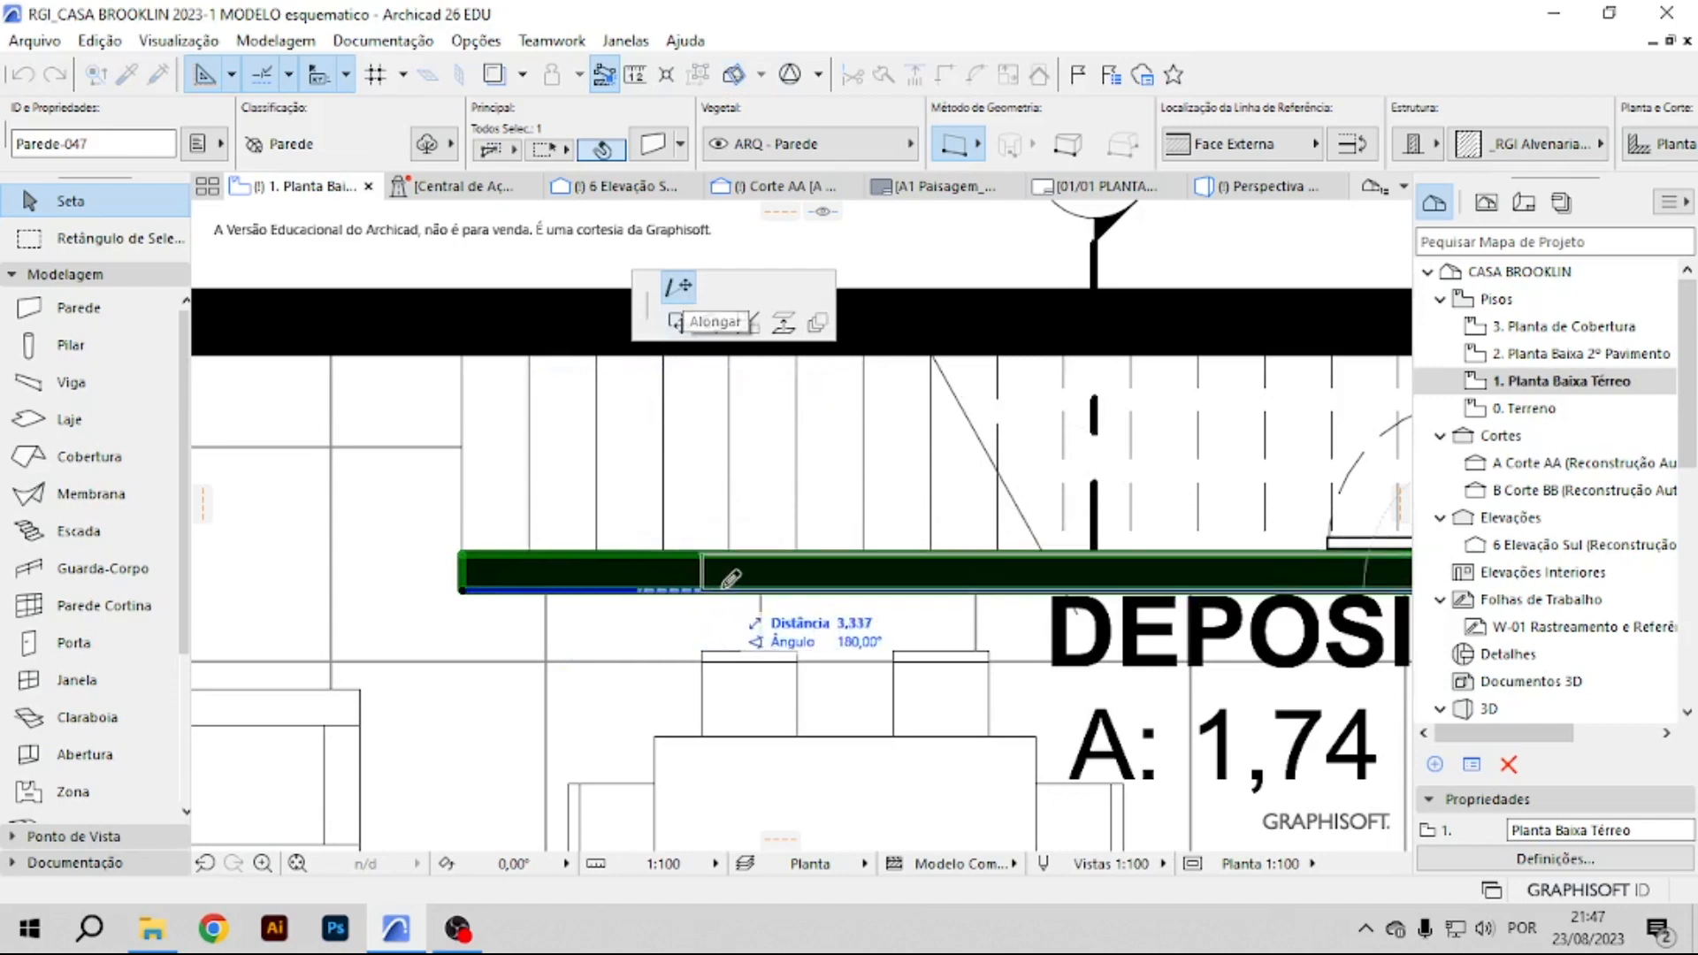
{"action": "left_click", "coordinate": [1075, 582]}
{"action": "scroll", "coordinate": [1068, 597], "scroll_direction": "up", "scroll_amount": 3}
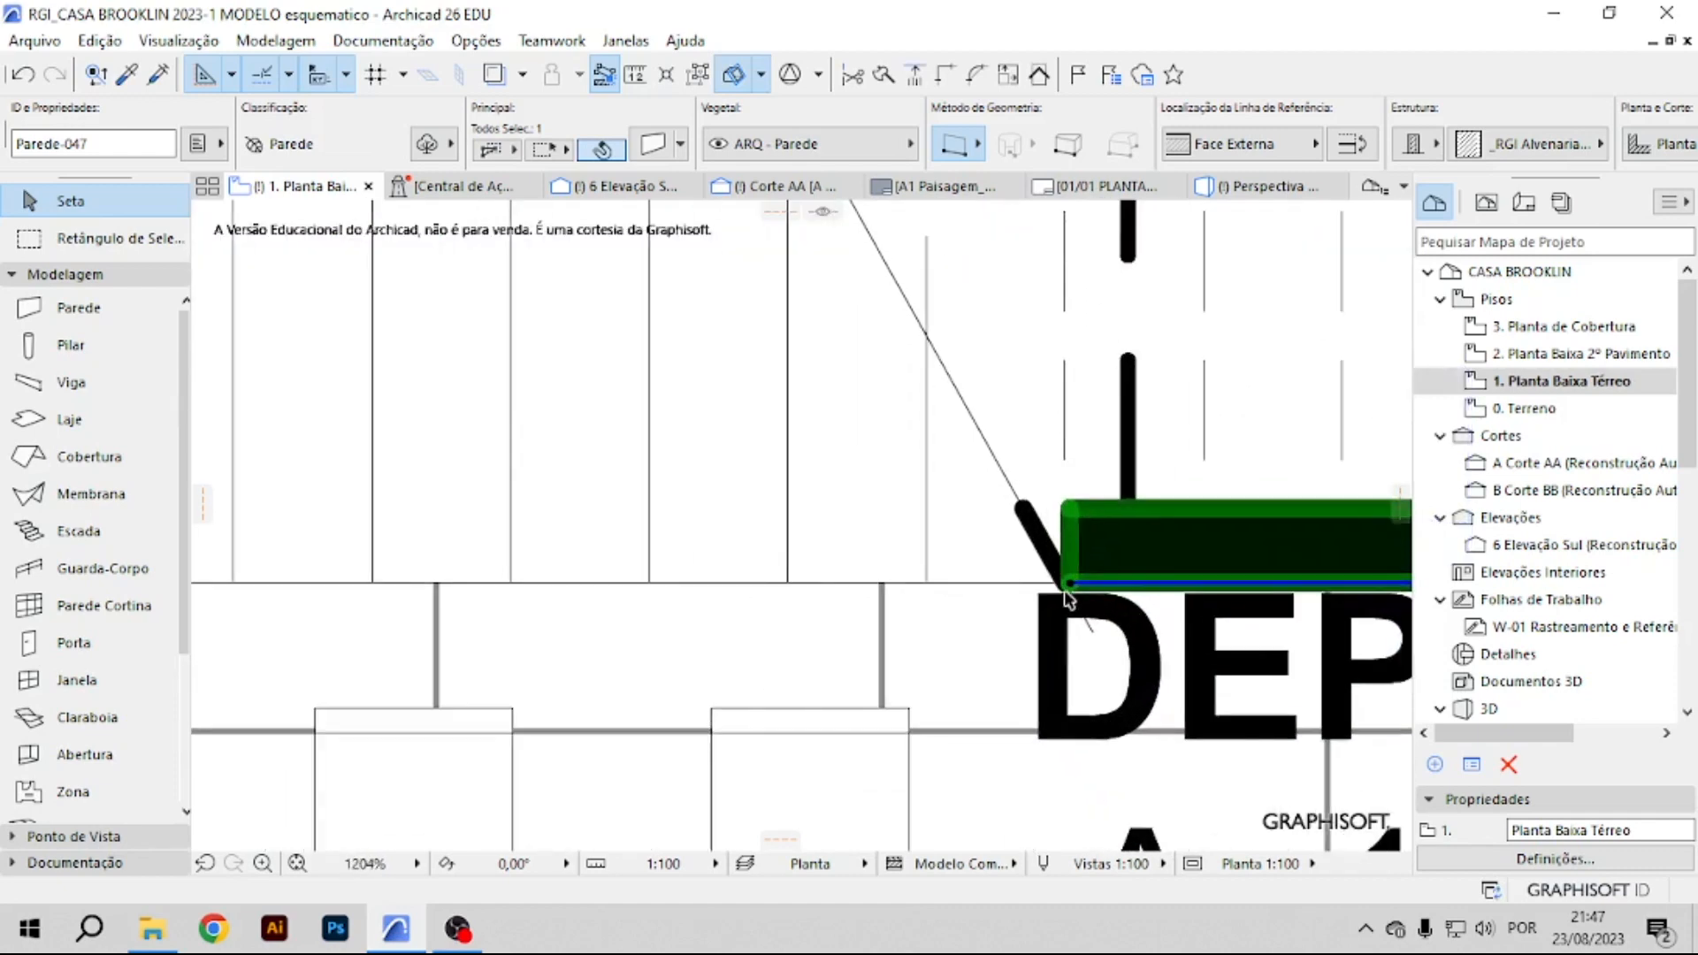
{"action": "left_click", "coordinate": [1066, 586]}
{"action": "left_click", "coordinate": [1075, 592]}
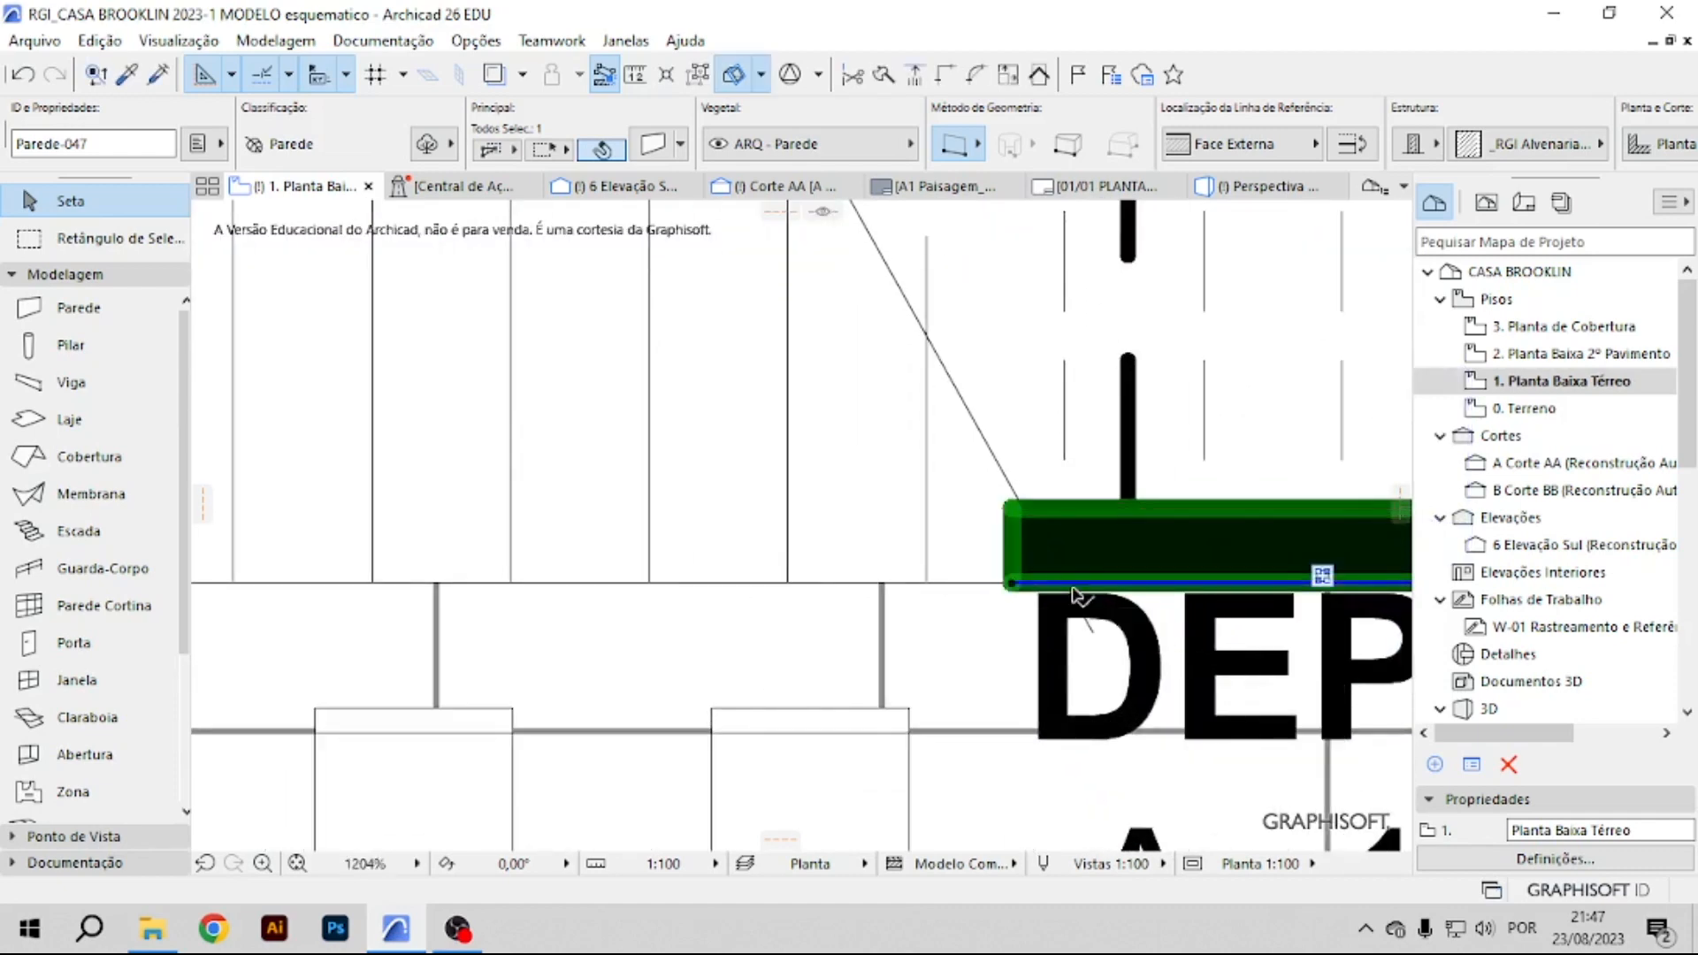
{"action": "left_click", "coordinate": [997, 561]}
{"action": "scroll", "coordinate": [853, 576], "scroll_direction": "down", "scroll_amount": 4}
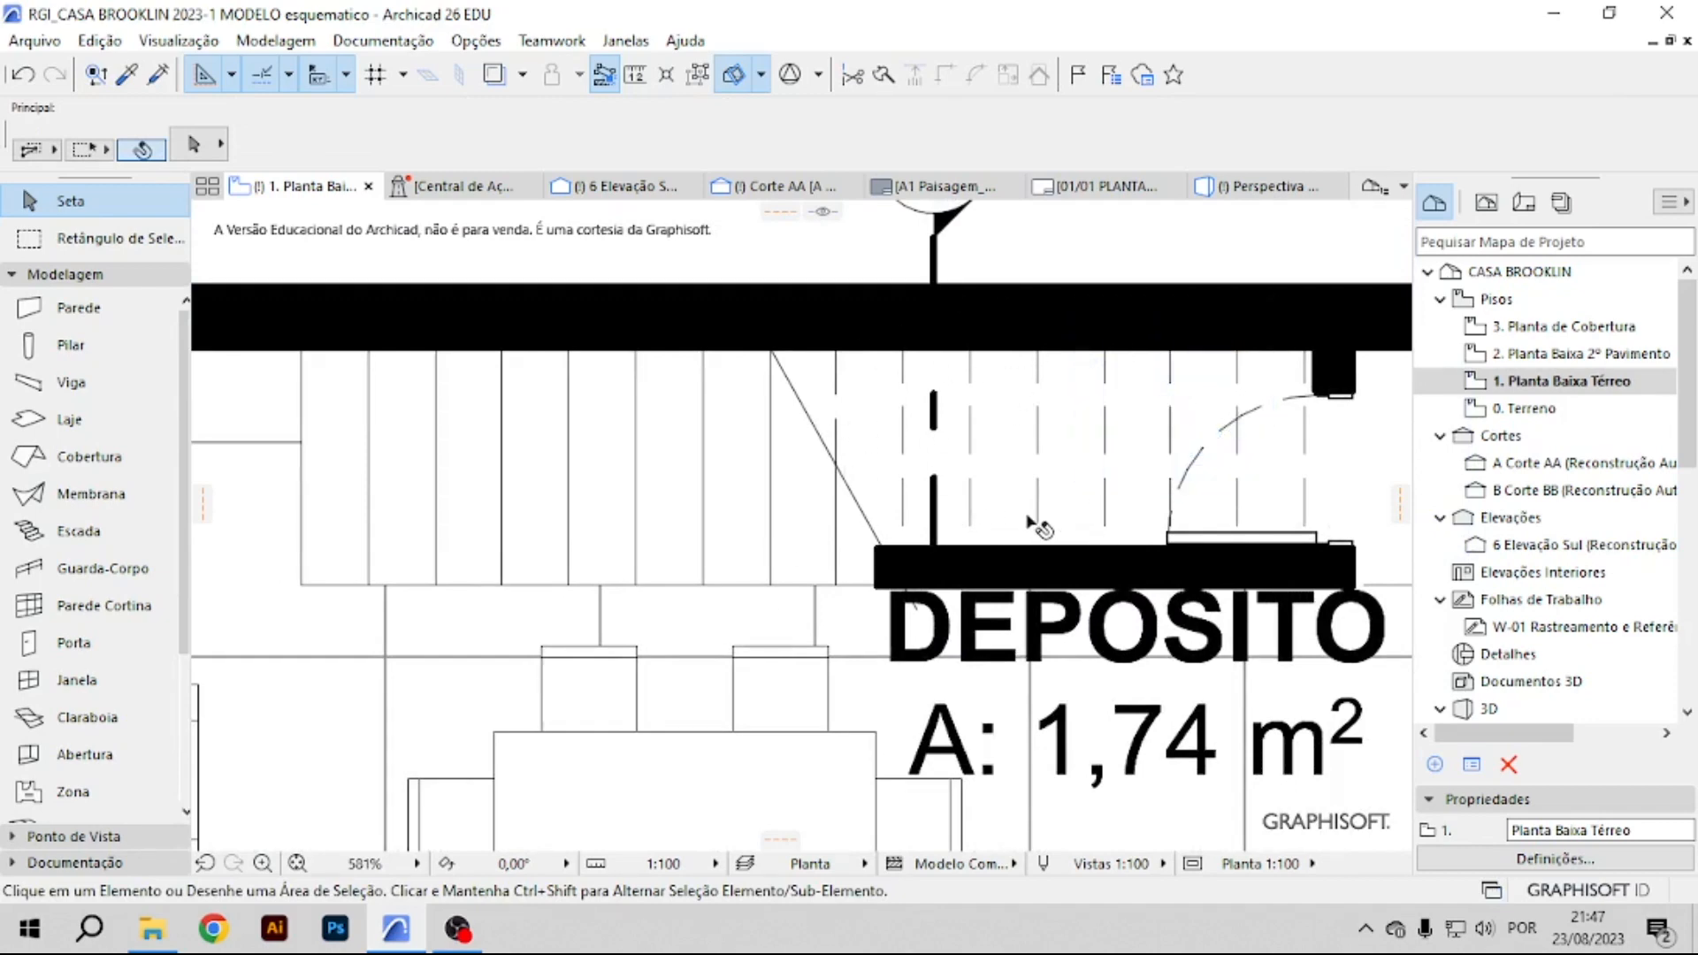
Draw a single horizontal line about 2.17 m long through the middle of the ground-floor stair, from its first riser towards the diagonal break line.
{"action": "scroll", "coordinate": [1128, 517], "scroll_direction": "down", "scroll_amount": 2}
{"action": "key", "text": "l"}
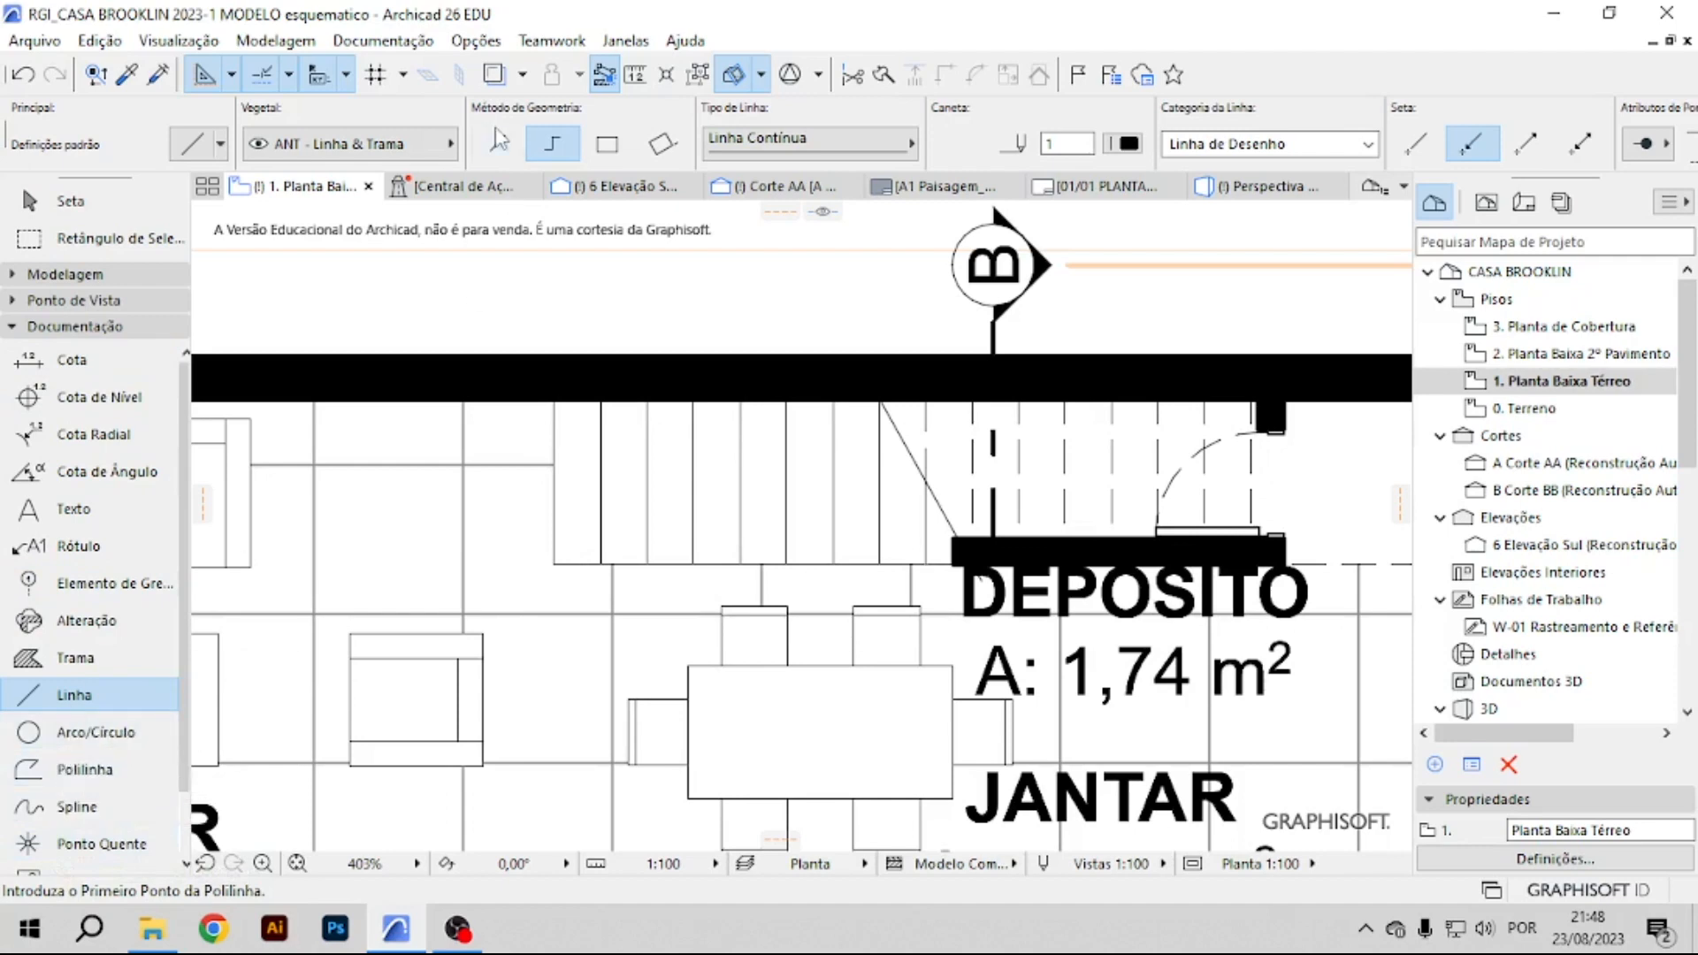
{"action": "left_click", "coordinate": [498, 143]}
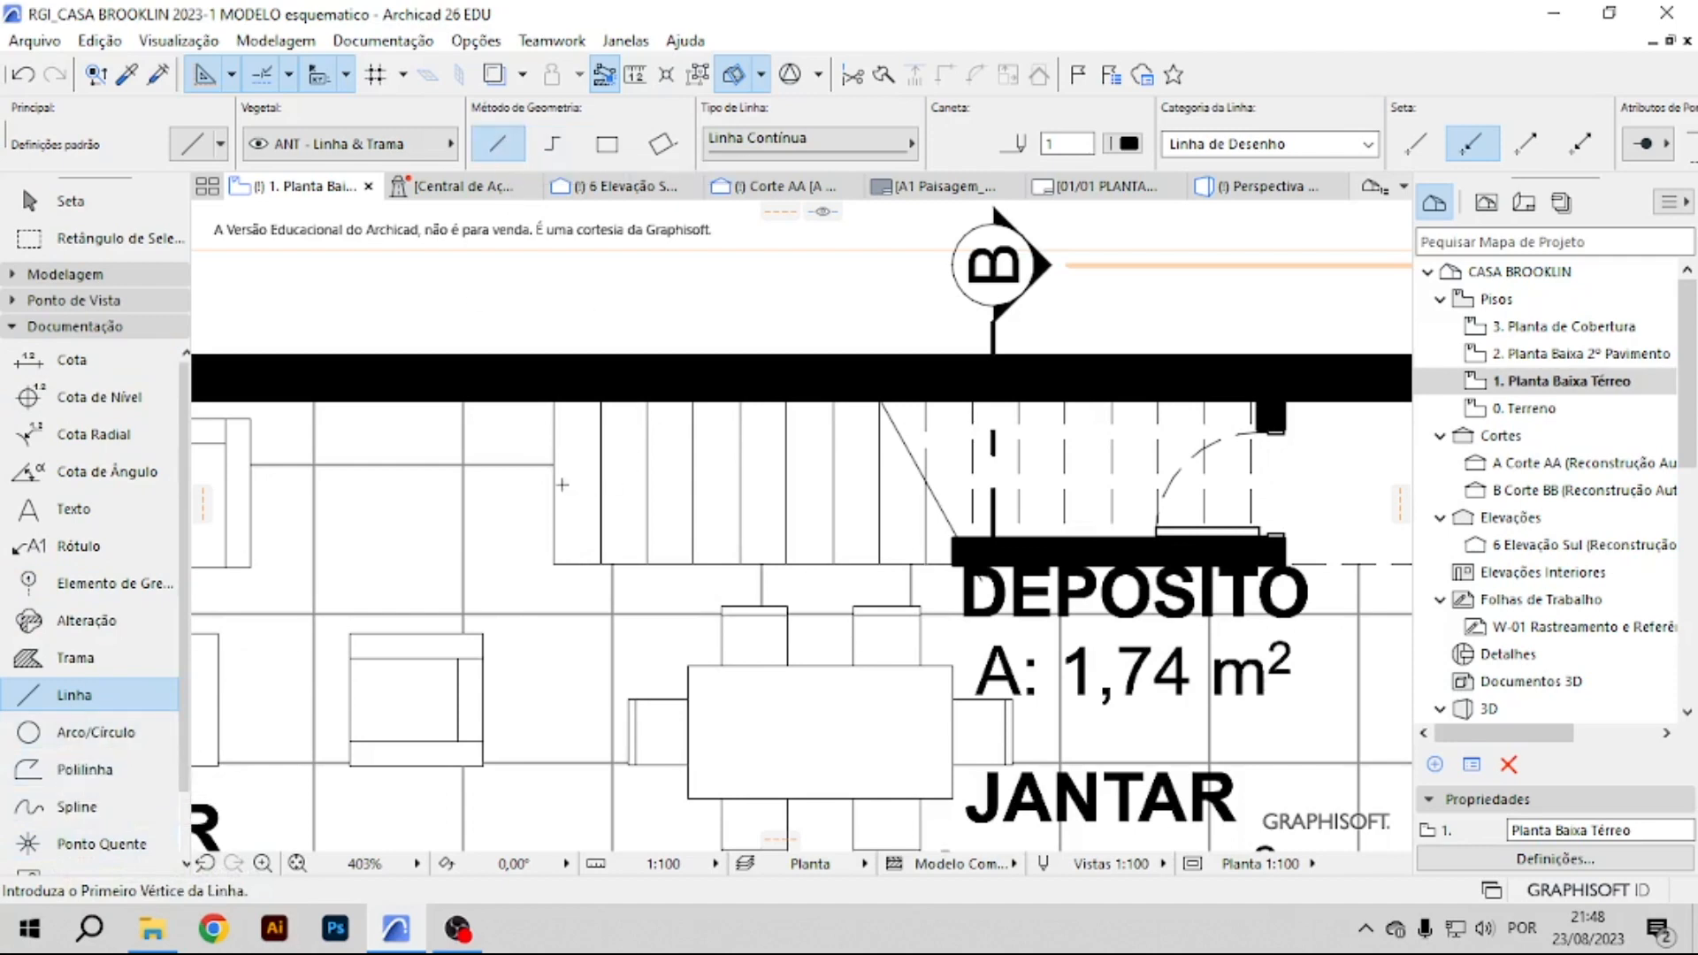
{"action": "left_click", "coordinate": [554, 481]}
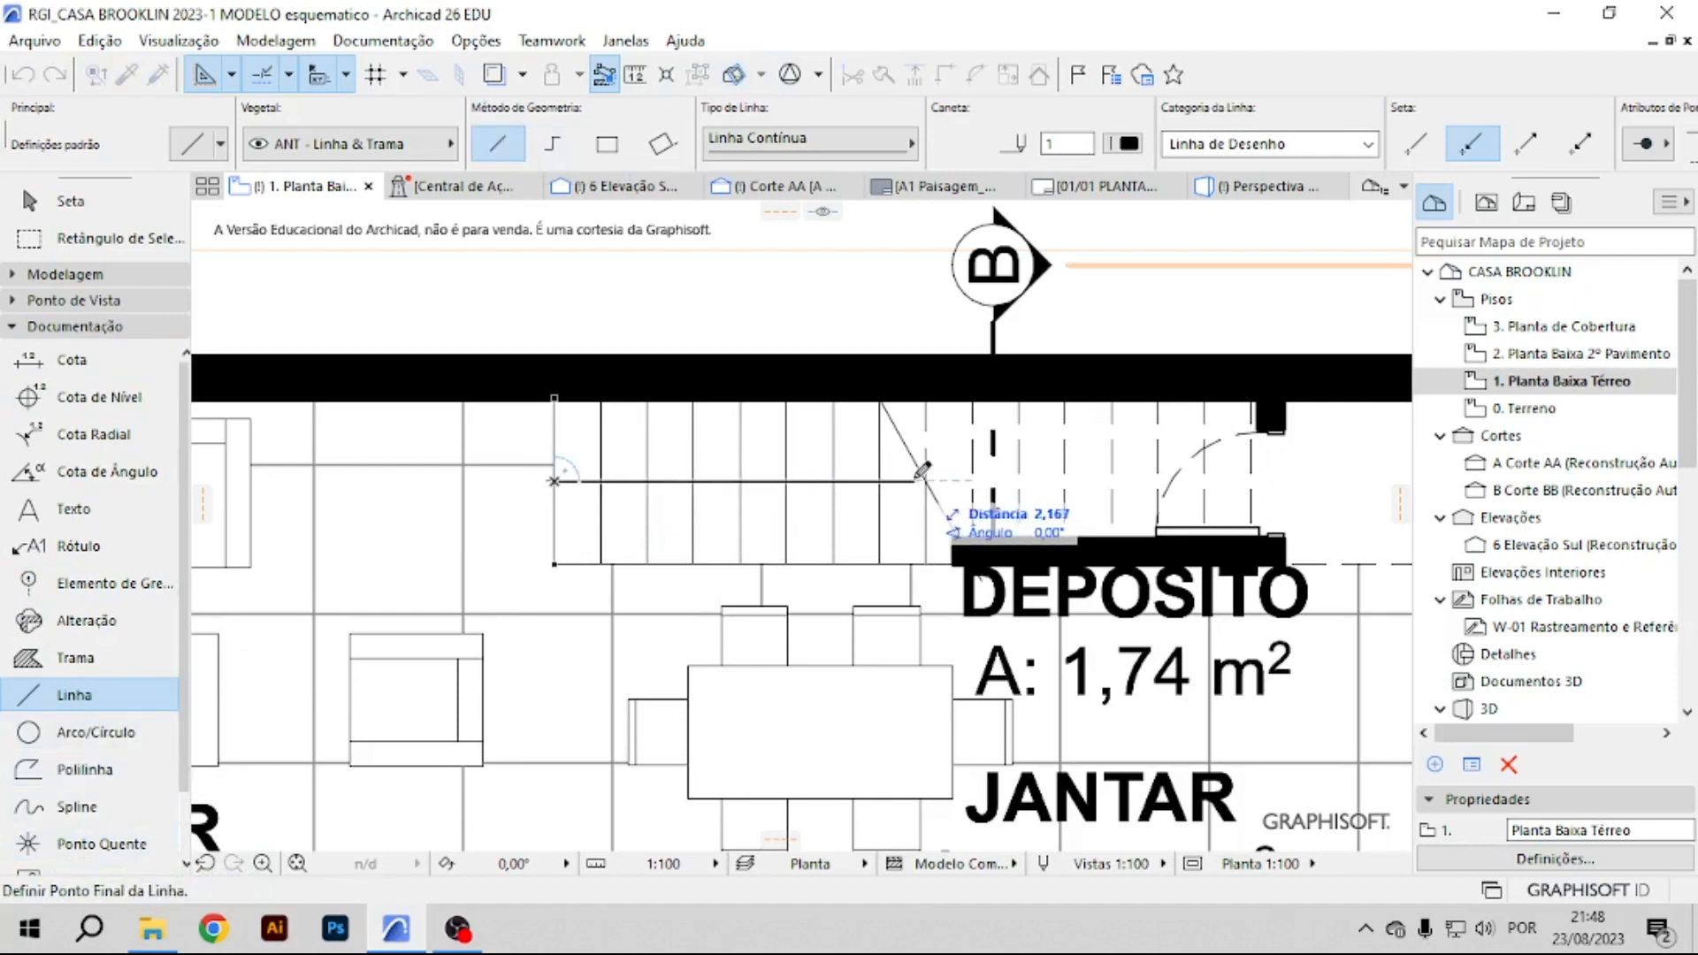
{"action": "left_click", "coordinate": [911, 481]}
Draw an open arrowhead of two short diagonal lines at the direction line's end beside the stair's break line.
{"action": "left_click", "coordinate": [911, 481]}
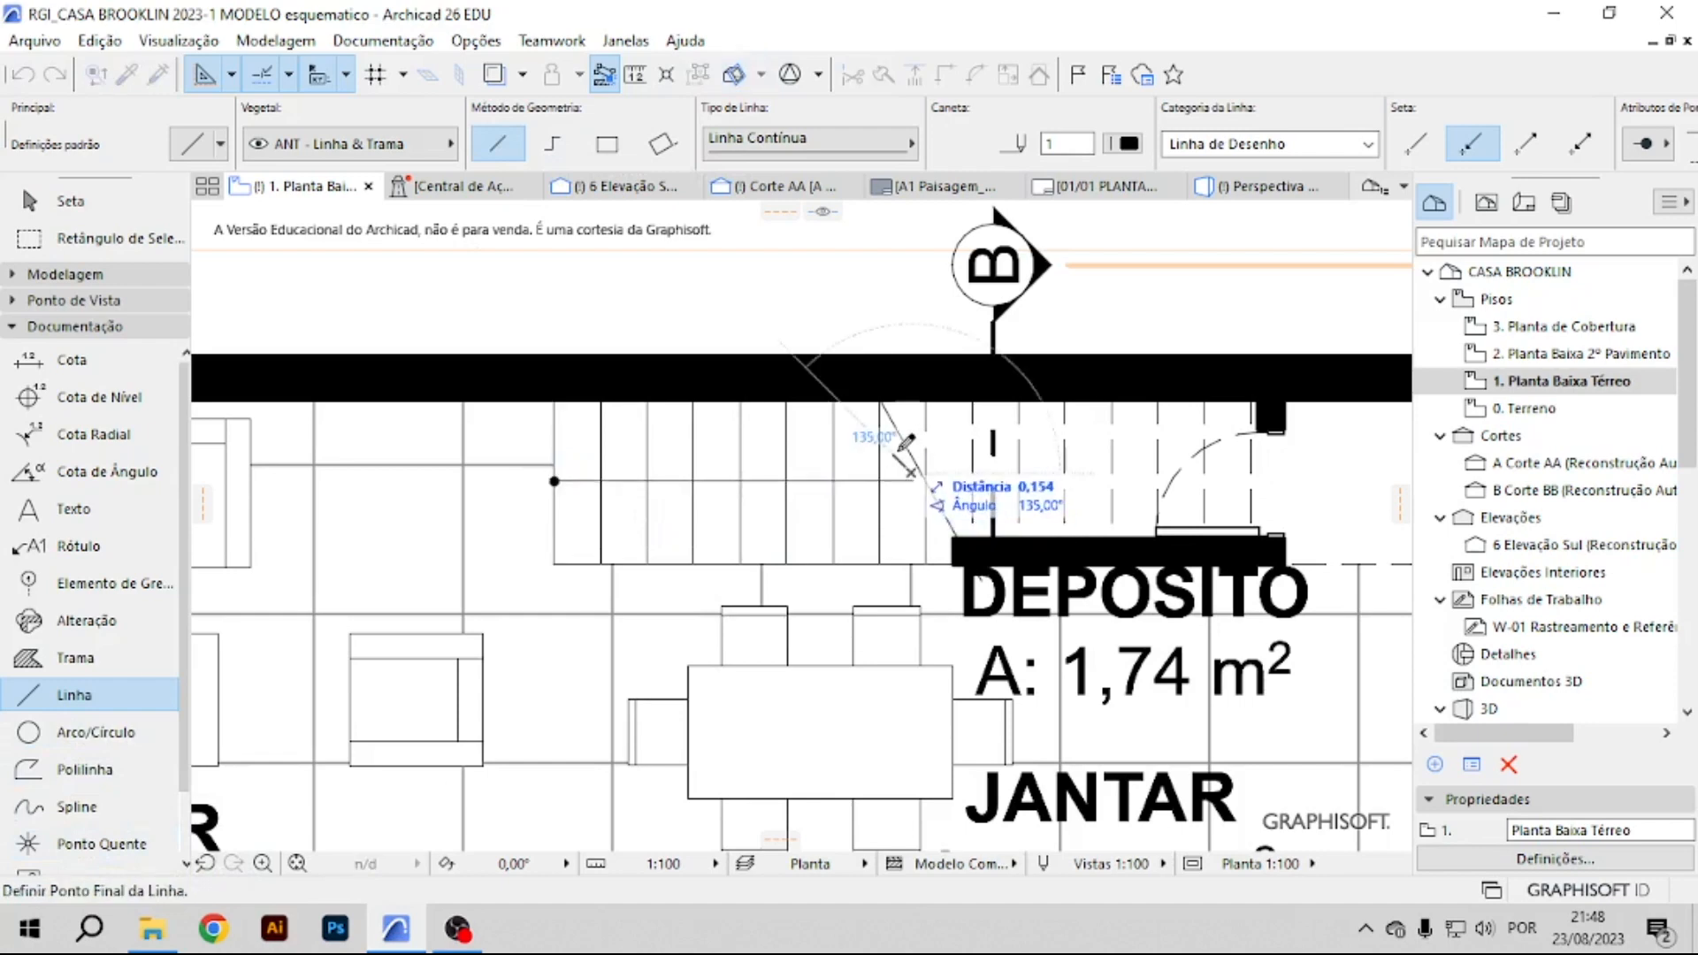
{"action": "scroll", "coordinate": [911, 477], "scroll_direction": "up", "scroll_amount": 3}
{"action": "key", "text": "Escape"}
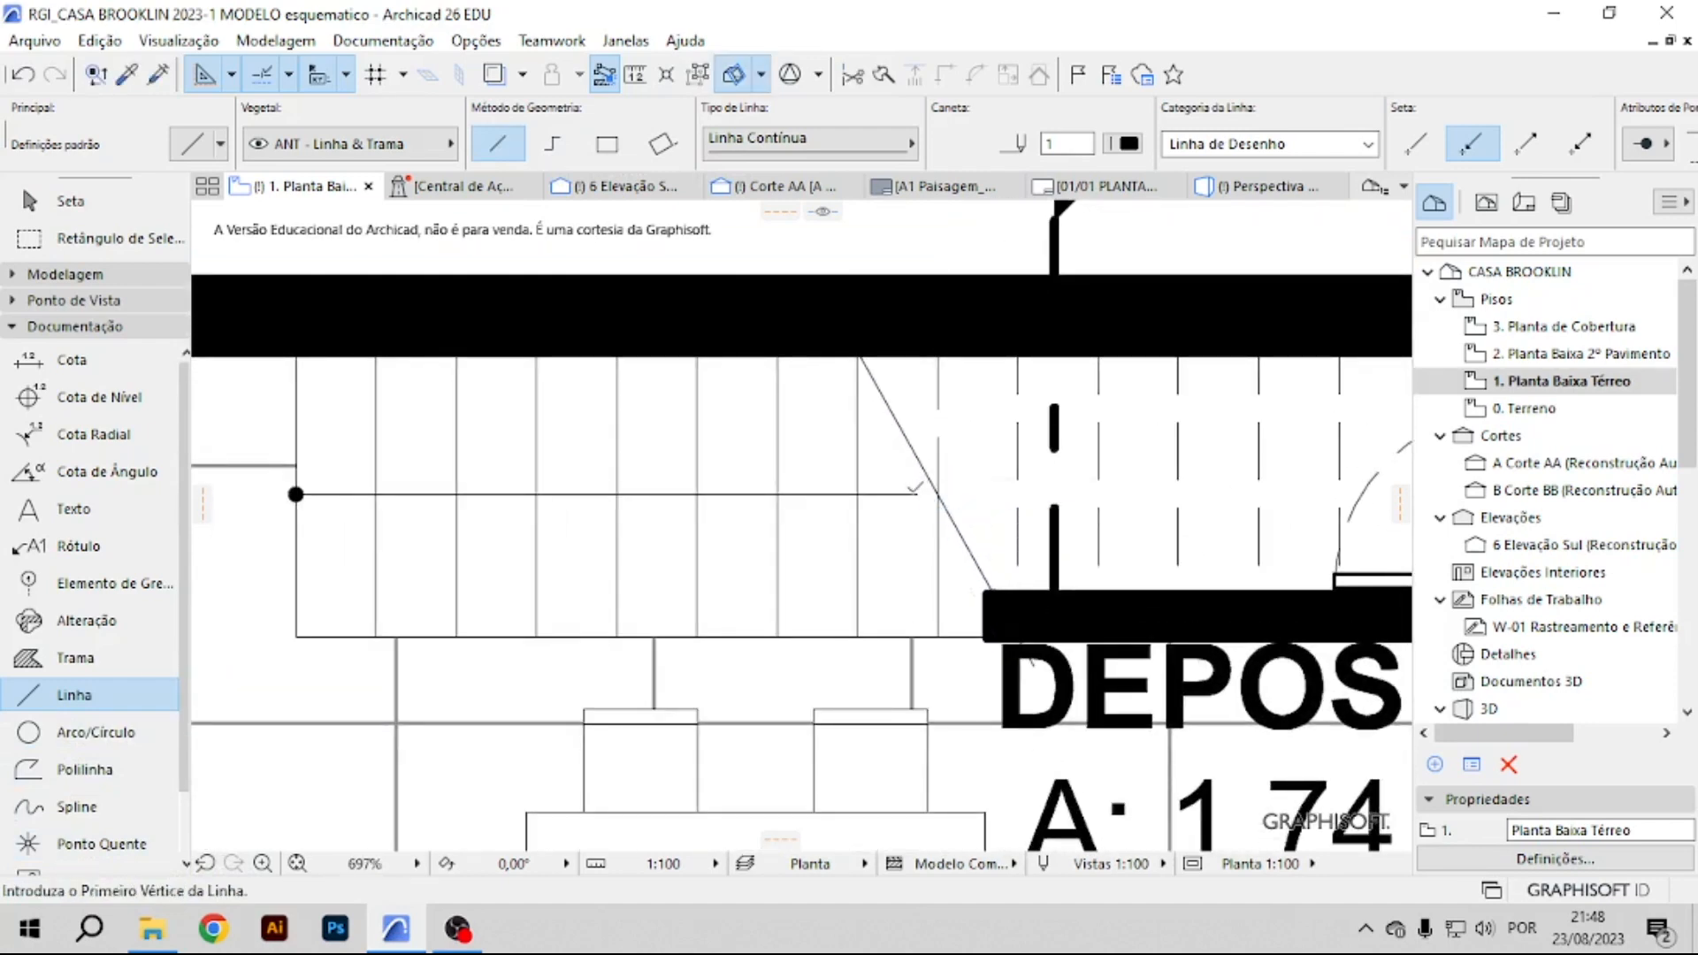
{"action": "left_click", "coordinate": [917, 494]}
{"action": "left_click", "coordinate": [866, 444]}
{"action": "left_click", "coordinate": [916, 495]}
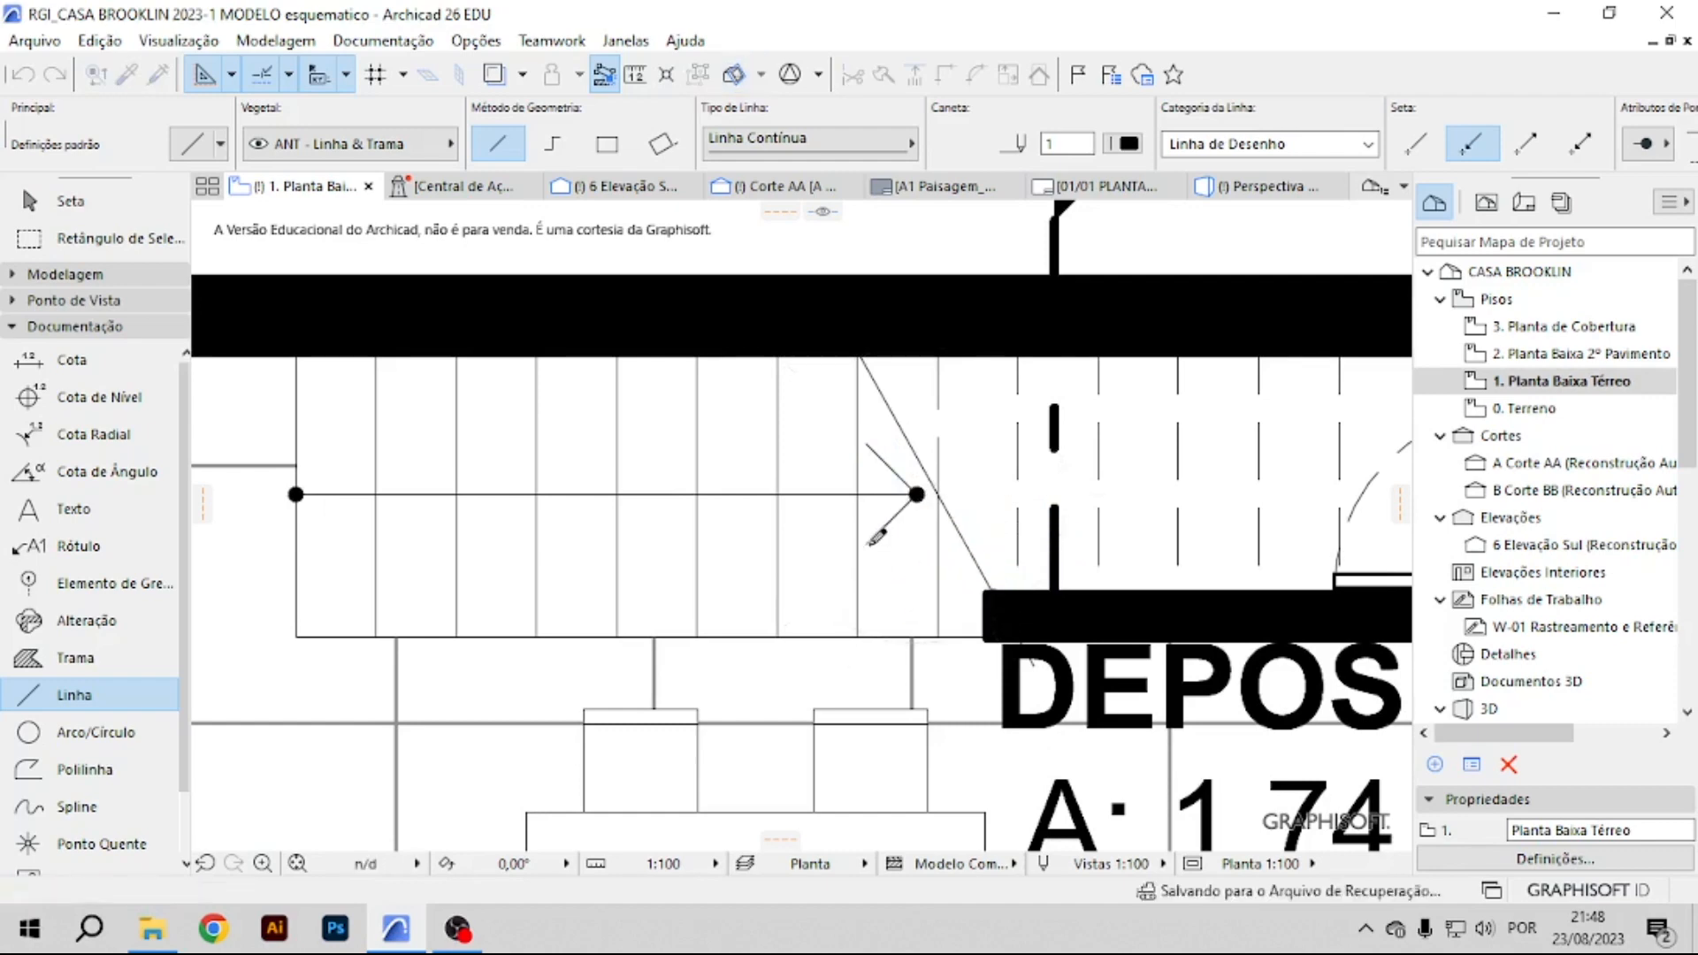
{"action": "key", "text": "Escape"}
Select the stair's direction line and check its arrowhead attributes.
{"action": "left_click", "coordinate": [876, 495]}
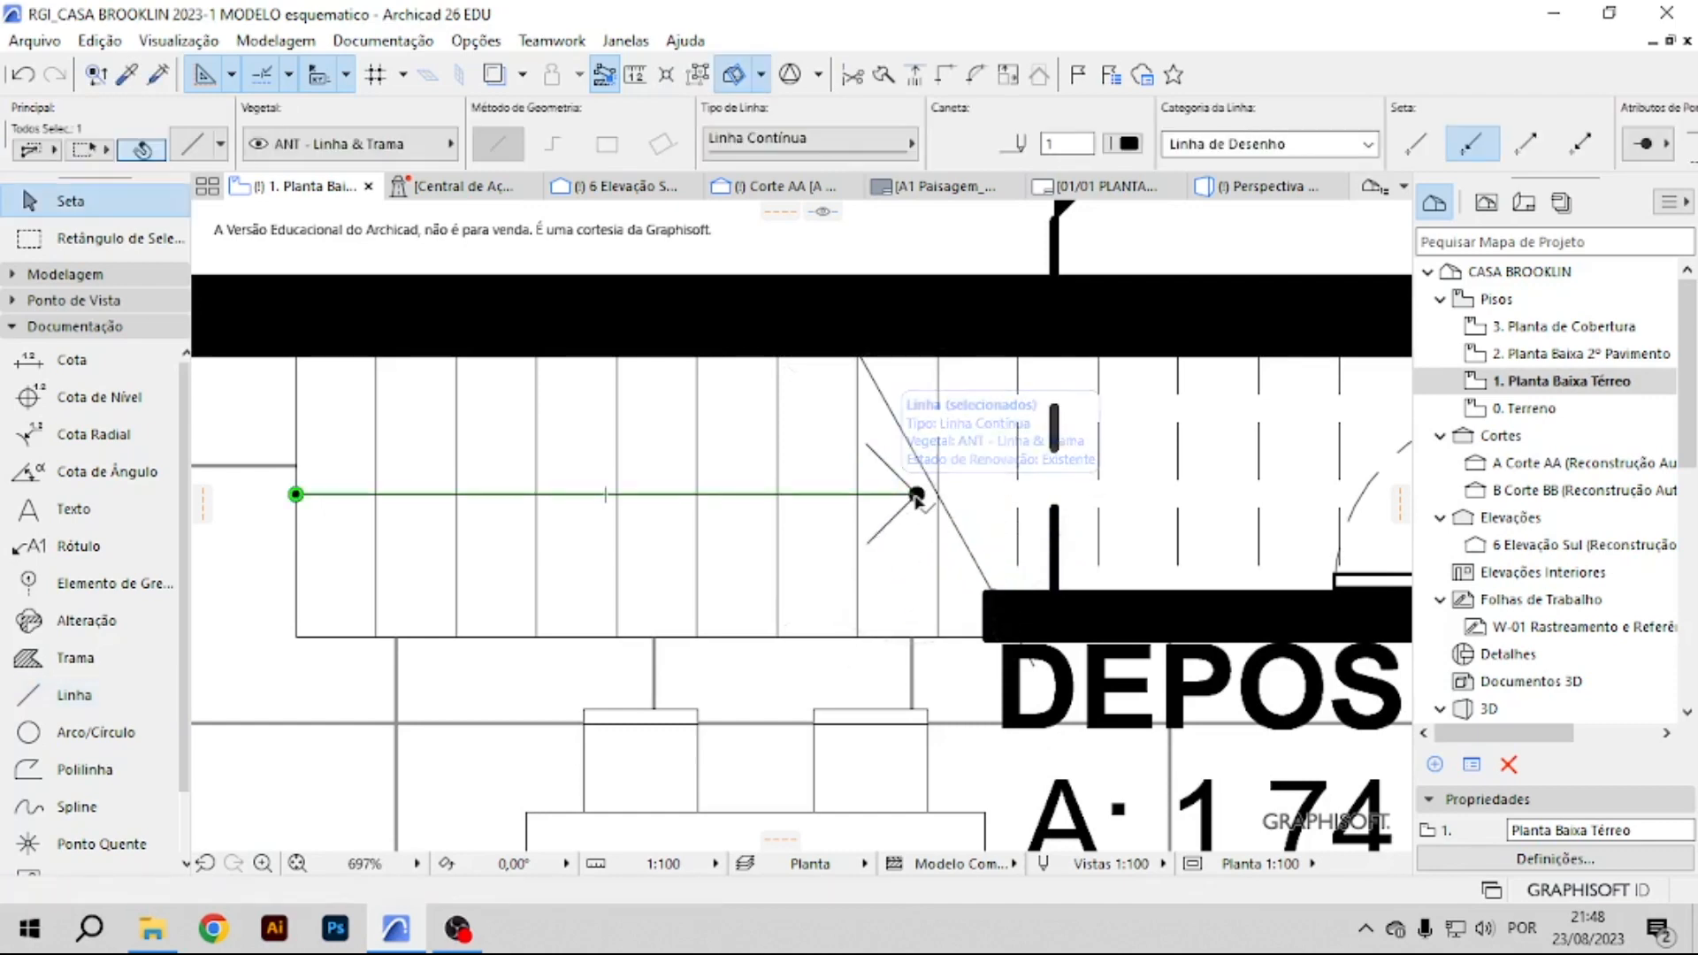
{"action": "left_click", "coordinate": [1469, 152]}
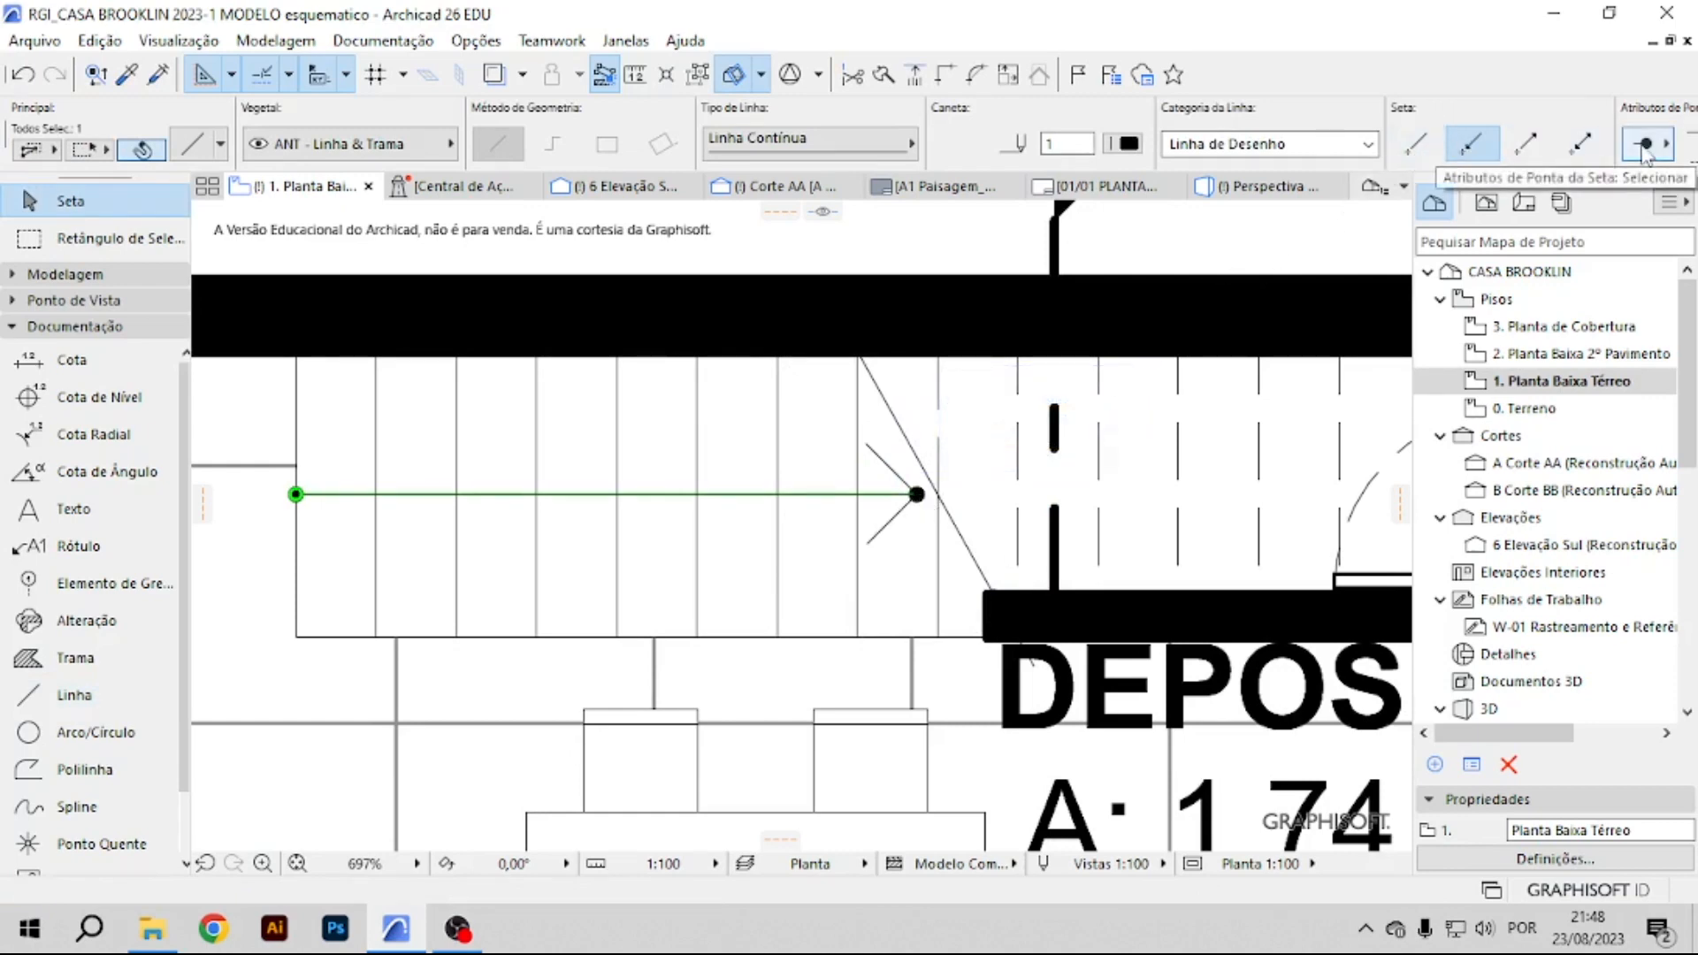
{"action": "scroll", "coordinate": [616, 531], "scroll_direction": "down", "scroll_amount": 3}
Draw a small circle centred on the starting point of the stair's direction line at the first riser.
{"action": "left_click", "coordinate": [37, 734]}
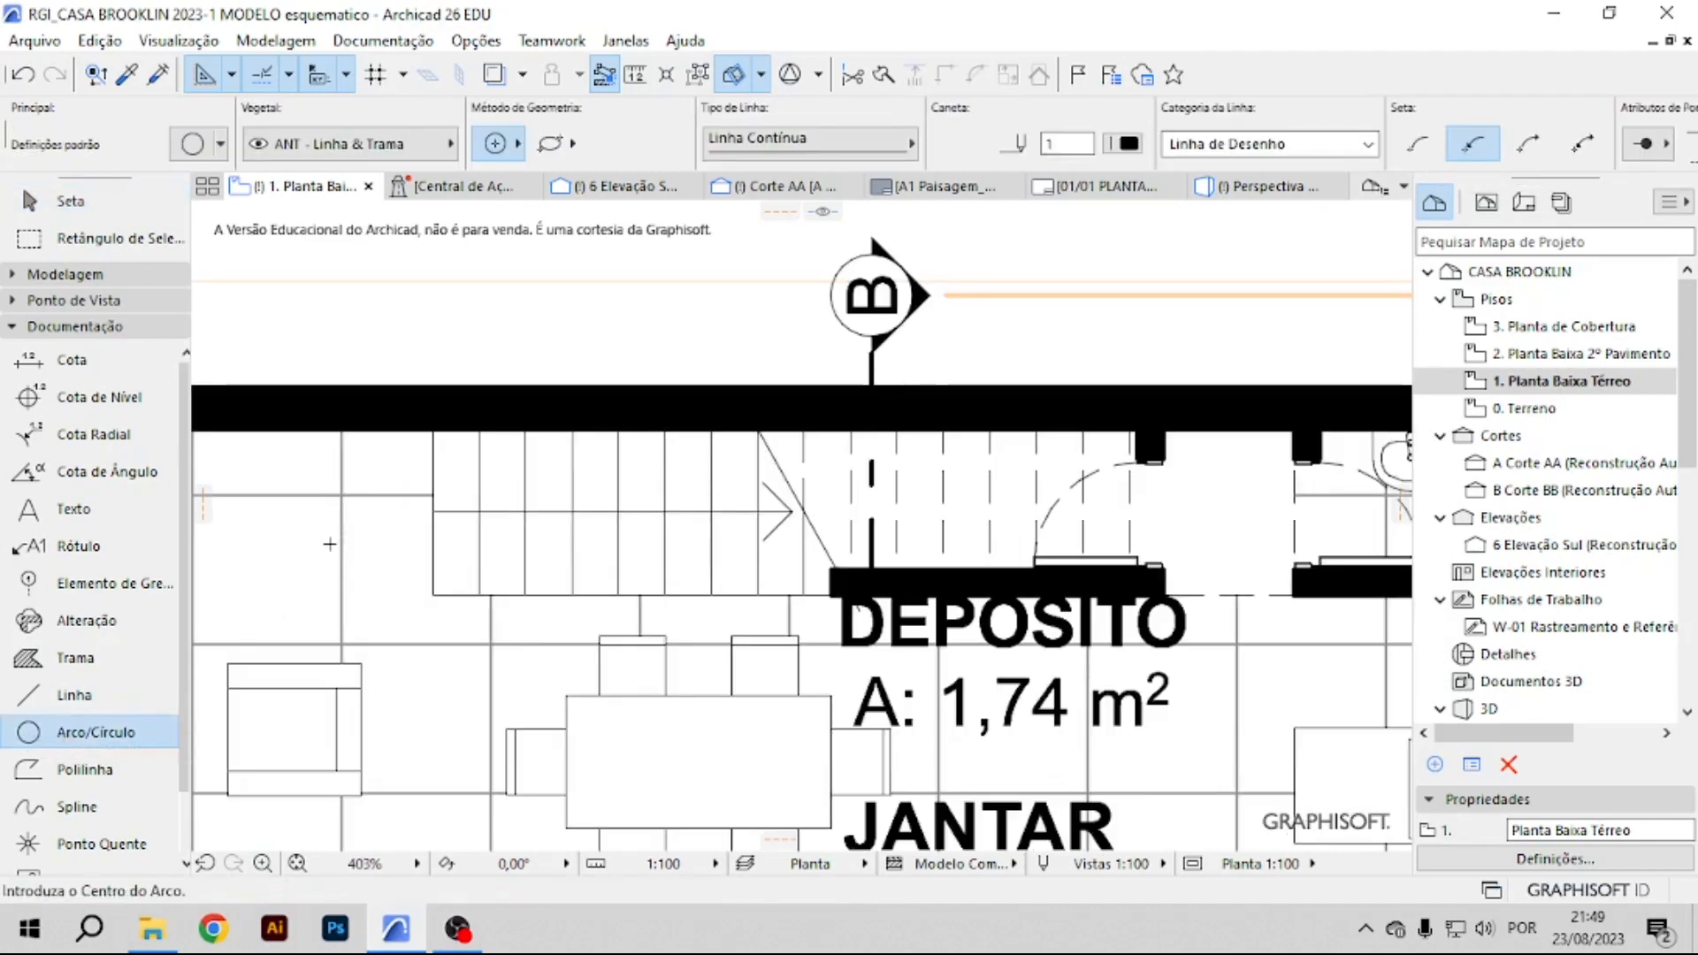
{"action": "scroll", "coordinate": [407, 502], "scroll_direction": "up", "scroll_amount": 4}
{"action": "left_click", "coordinate": [458, 523]}
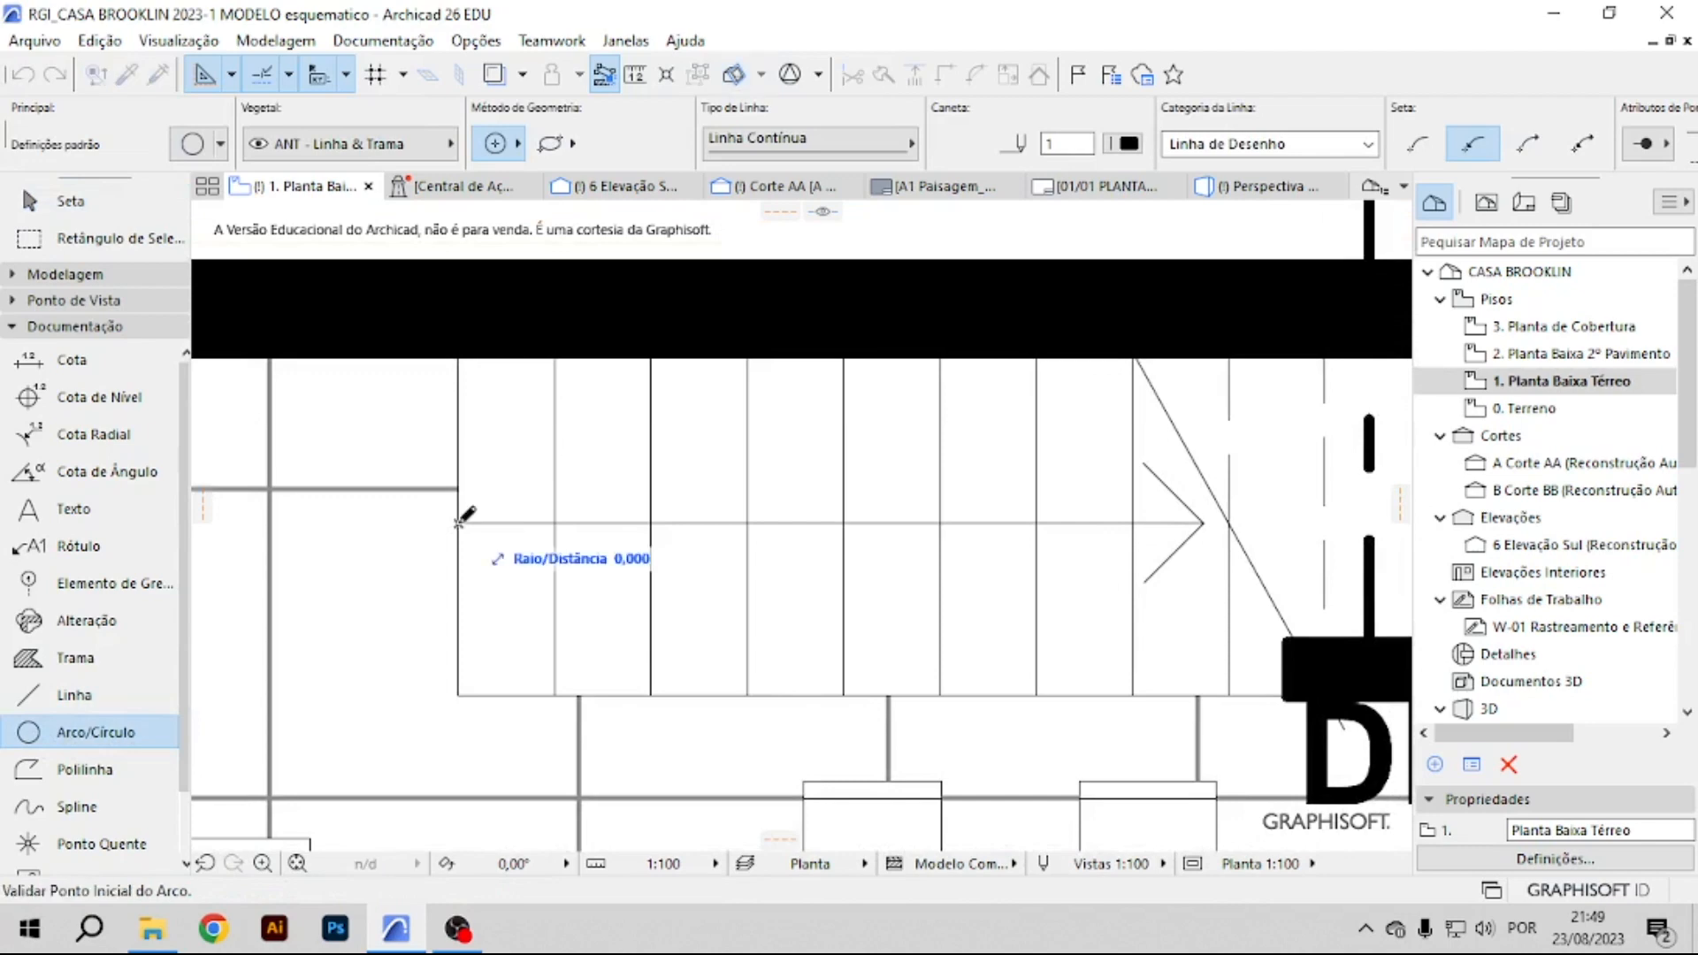
{"action": "left_click", "coordinate": [465, 529]}
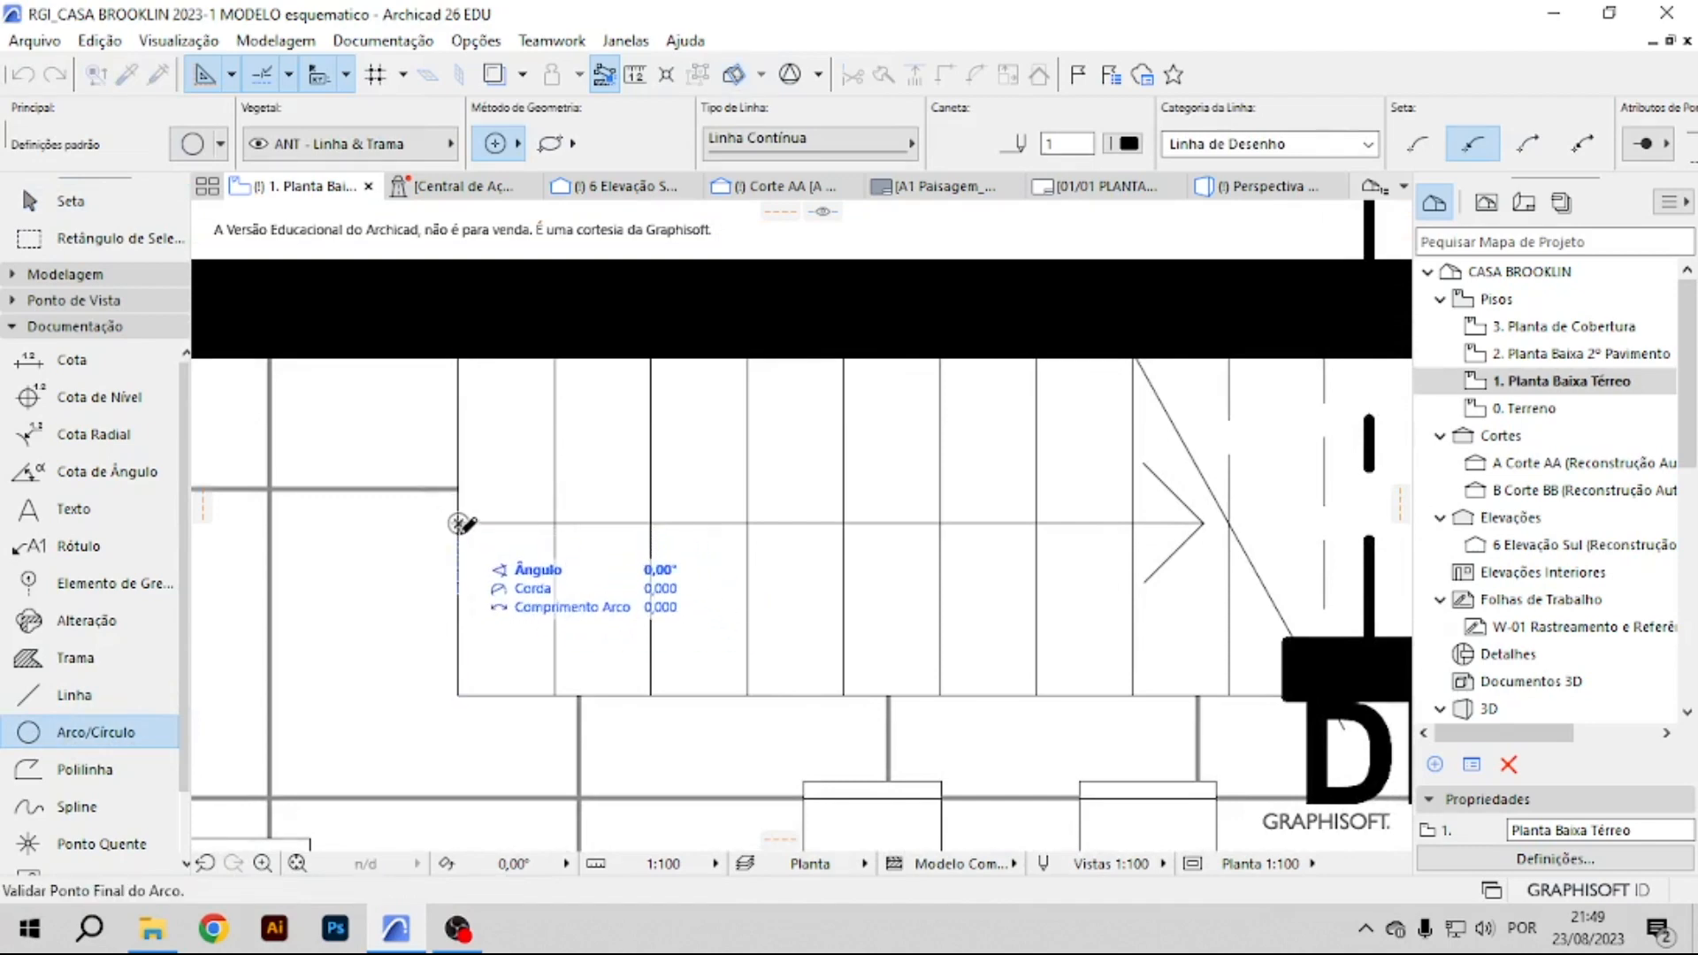
{"action": "left_click", "coordinate": [462, 525]}
{"action": "key", "text": "Escape"}
Review the ground-floor plan, then open 2. Planta Baixa 2º Pavimento and examine its cut walls across the whole plan.
{"action": "scroll", "coordinate": [609, 483], "scroll_direction": "down", "scroll_amount": 5}
{"action": "scroll", "coordinate": [920, 376], "scroll_direction": "down", "scroll_amount": 3}
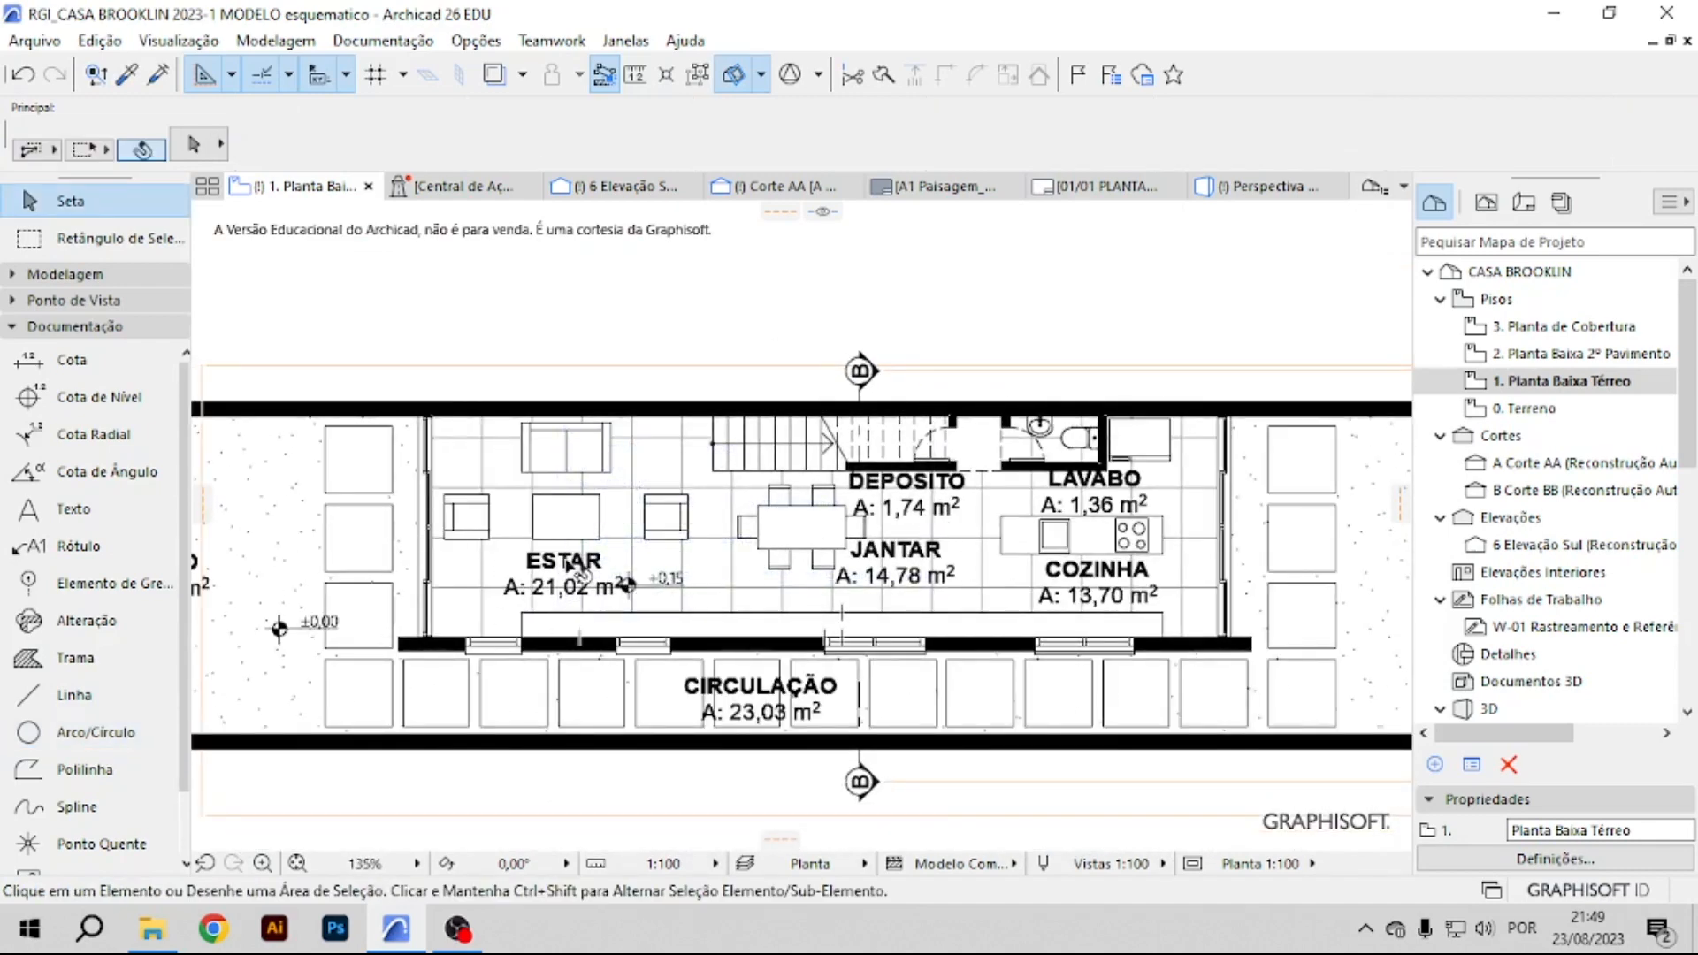
{"action": "middle_click_drag", "start_coordinate": [584, 575], "coordinate": [872, 541]}
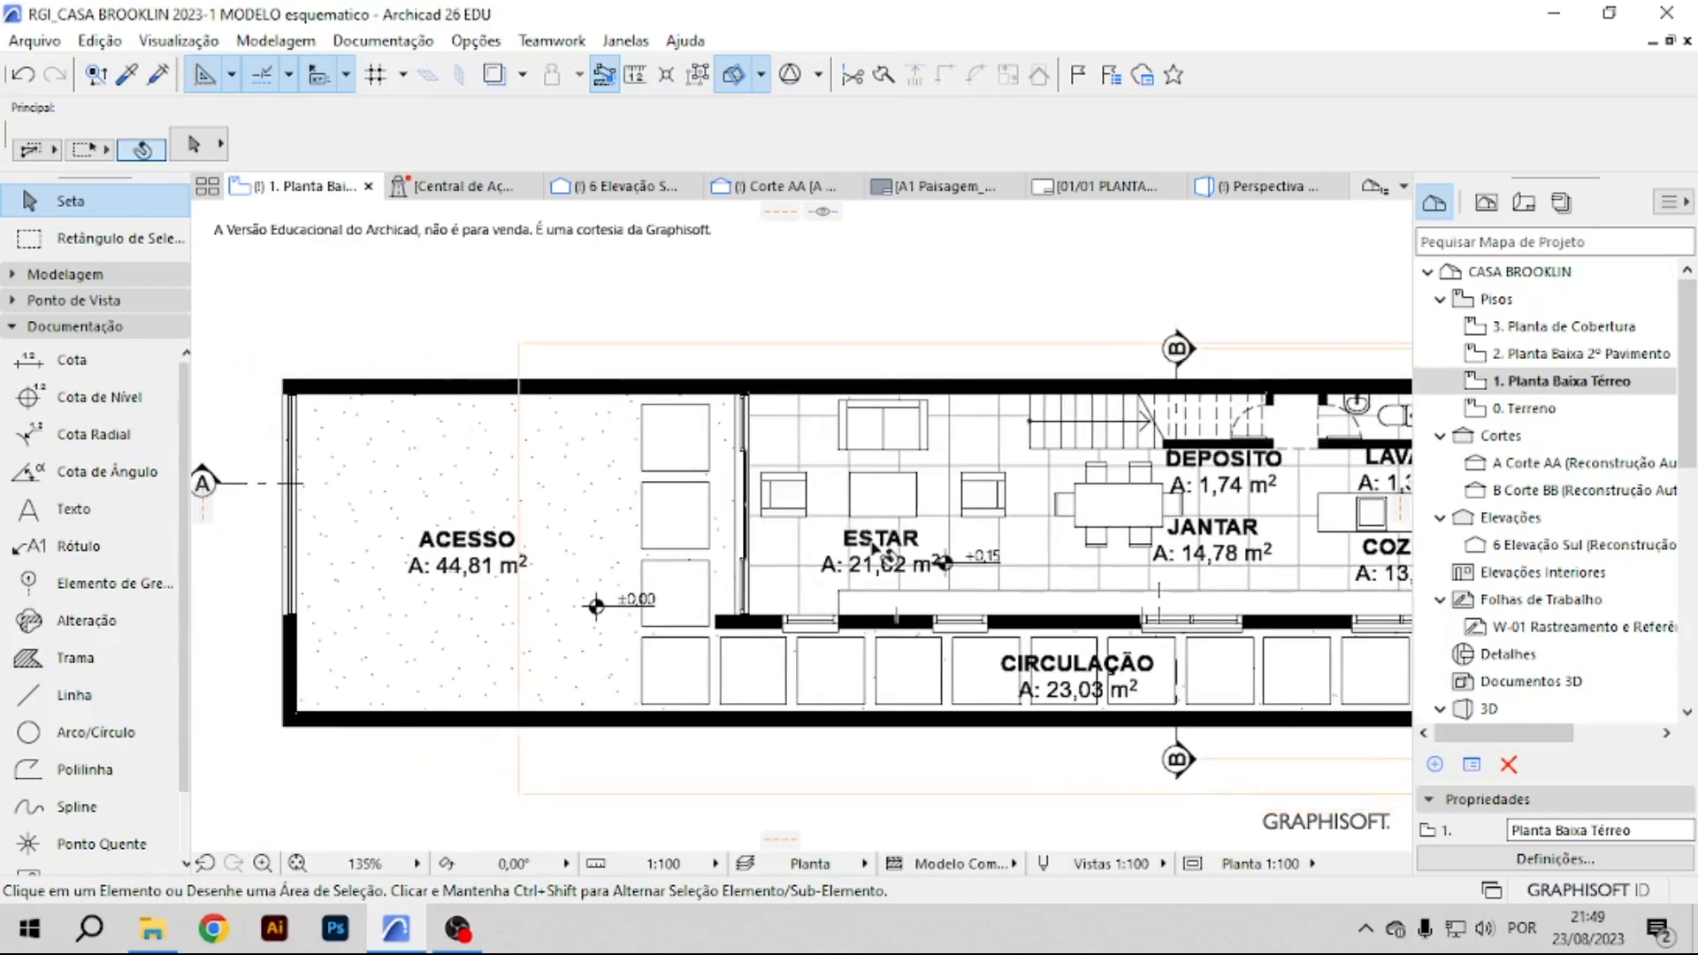
{"action": "double_click", "coordinate": [1558, 355]}
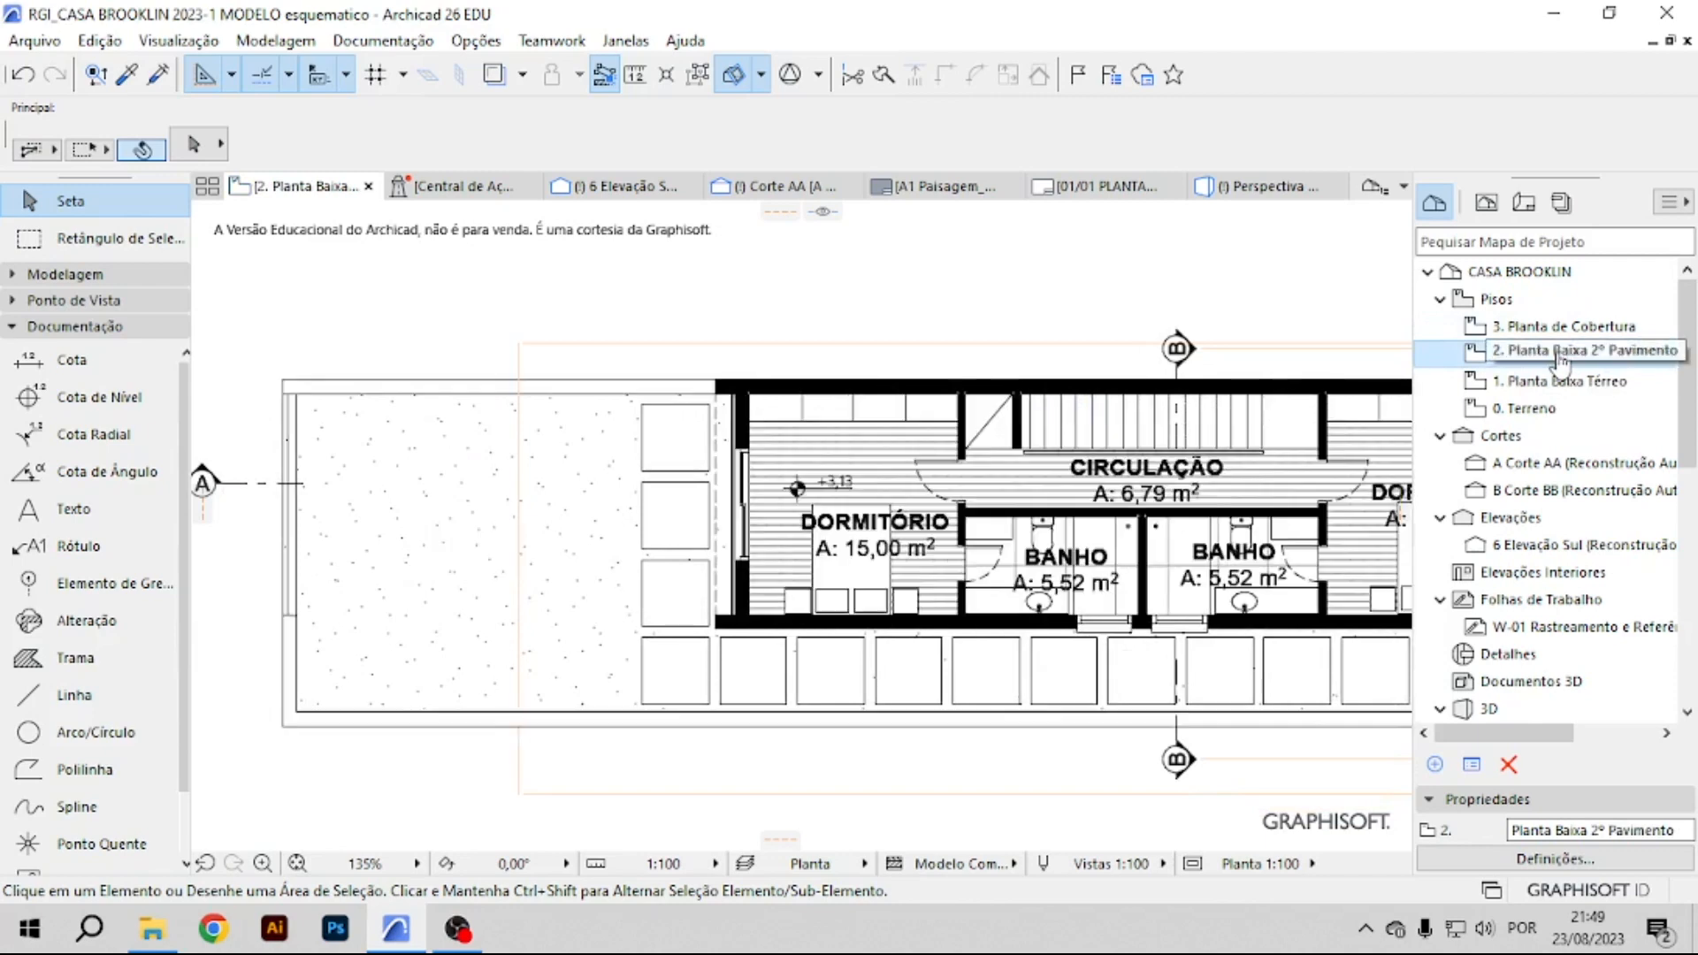
{"action": "middle_click_drag", "start_coordinate": [1216, 571], "coordinate": [1010, 591]}
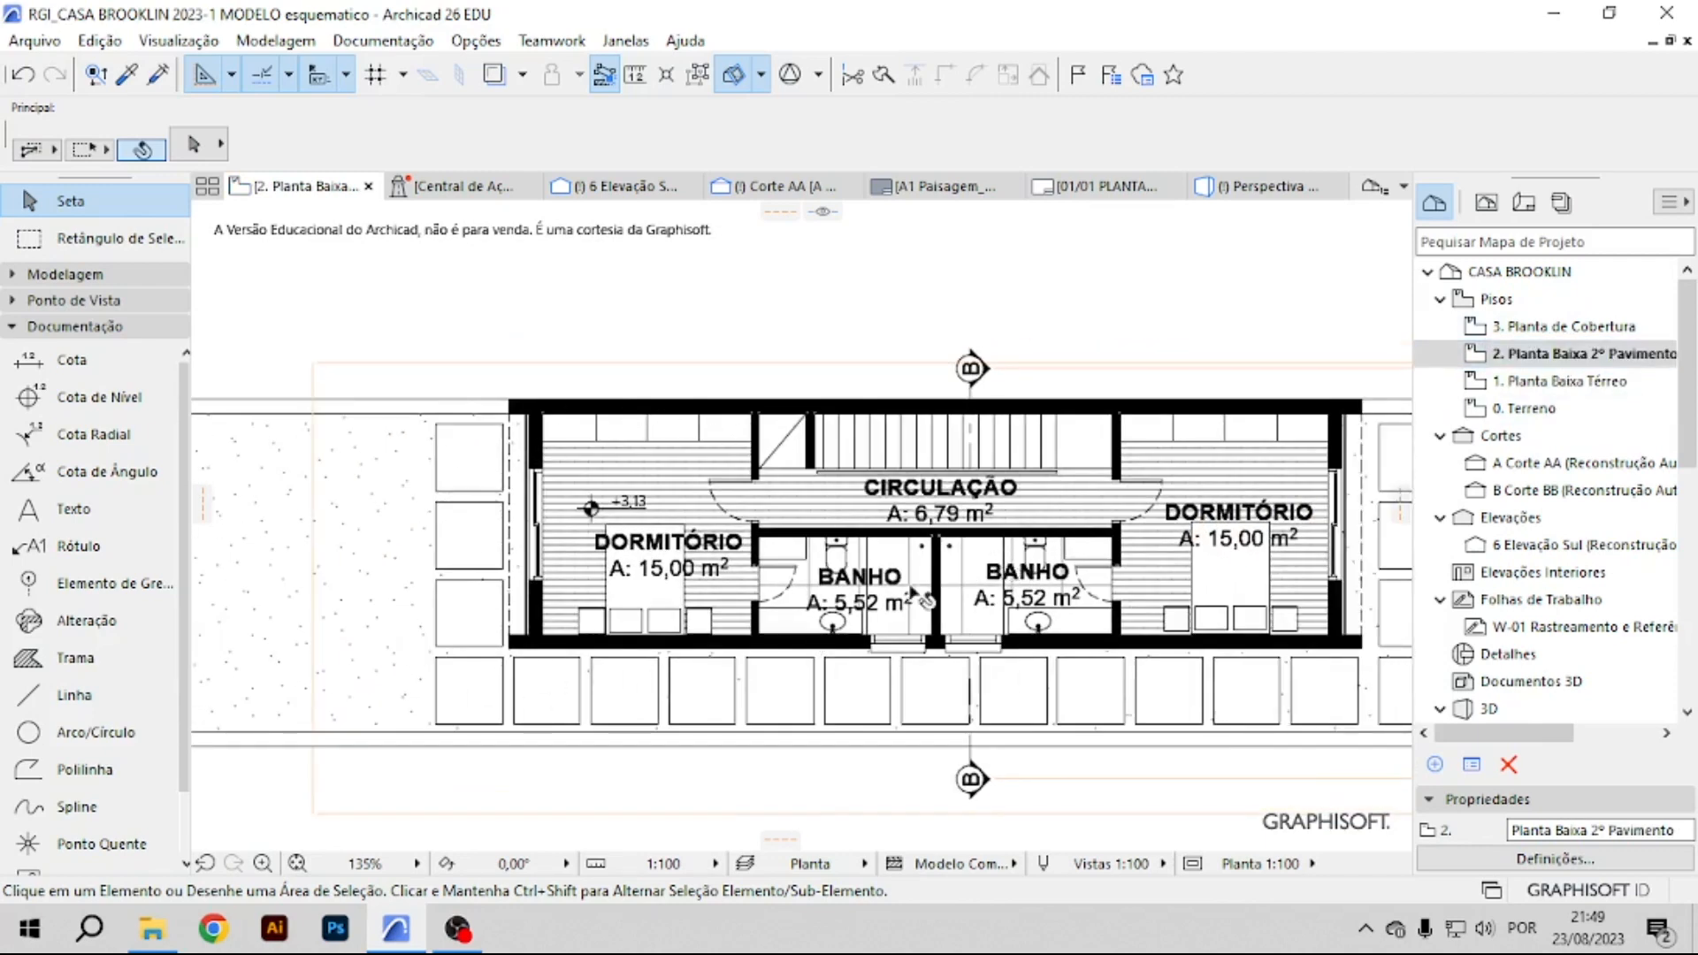
{"action": "middle_click_drag", "start_coordinate": [482, 466], "coordinate": [847, 466]}
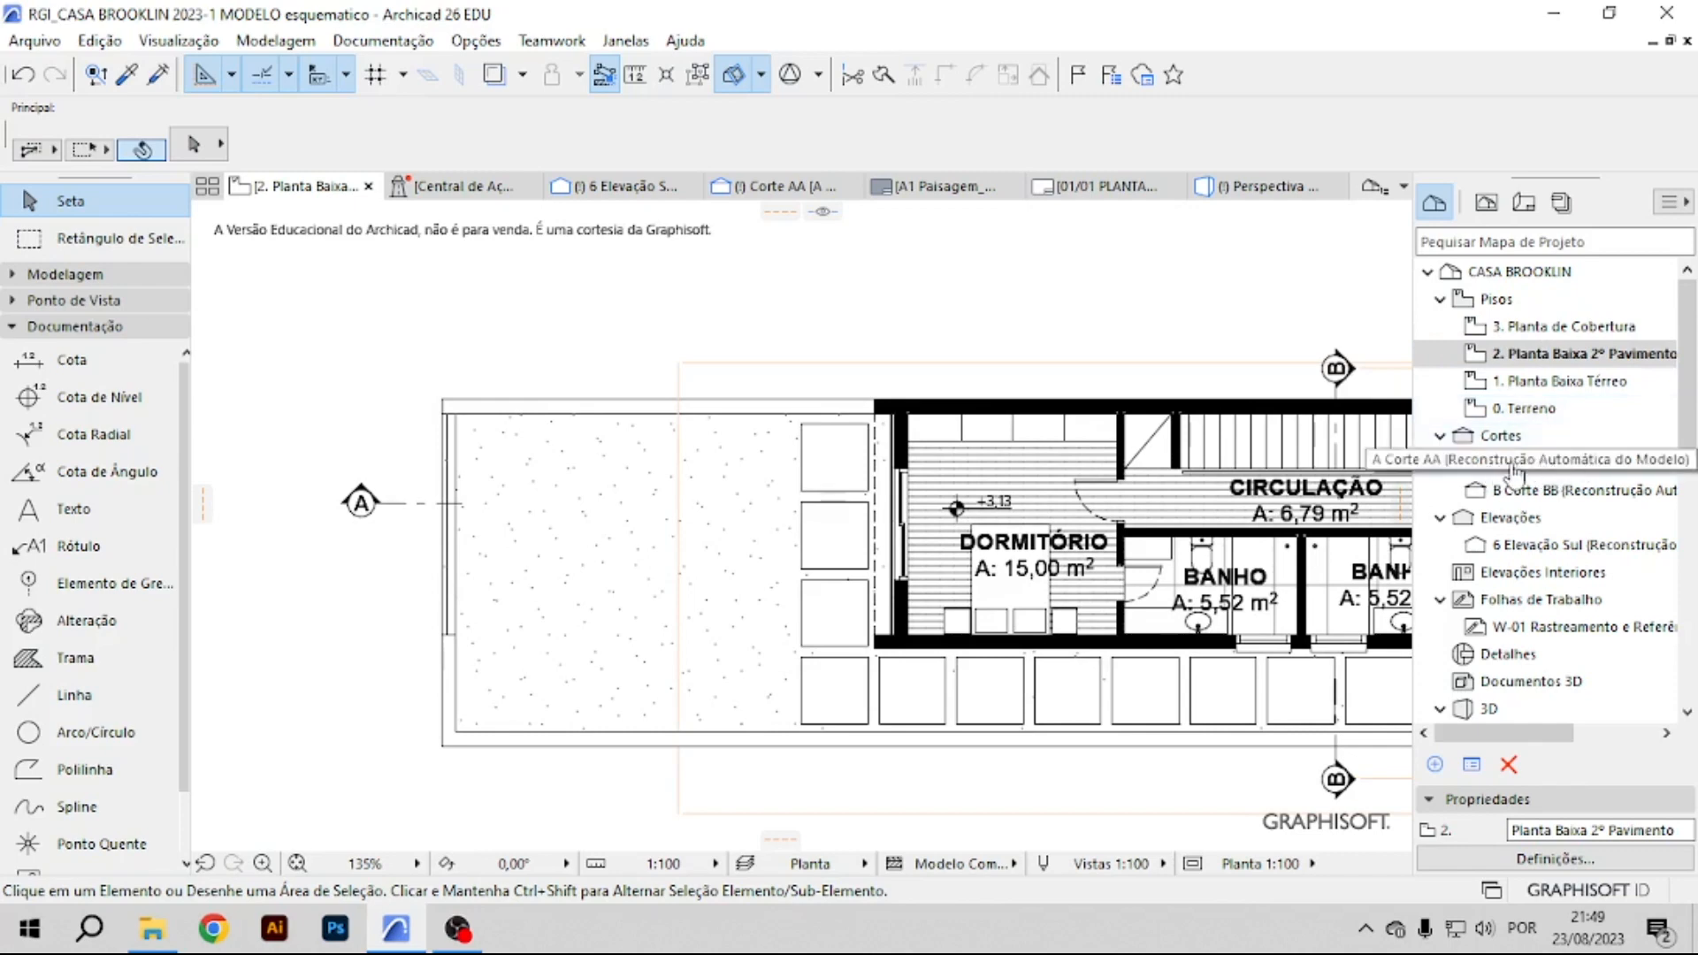
Open the saved view Corte AA and examine how the cut walls, beams and slabs are filled.
{"action": "left_click", "coordinate": [1487, 203]}
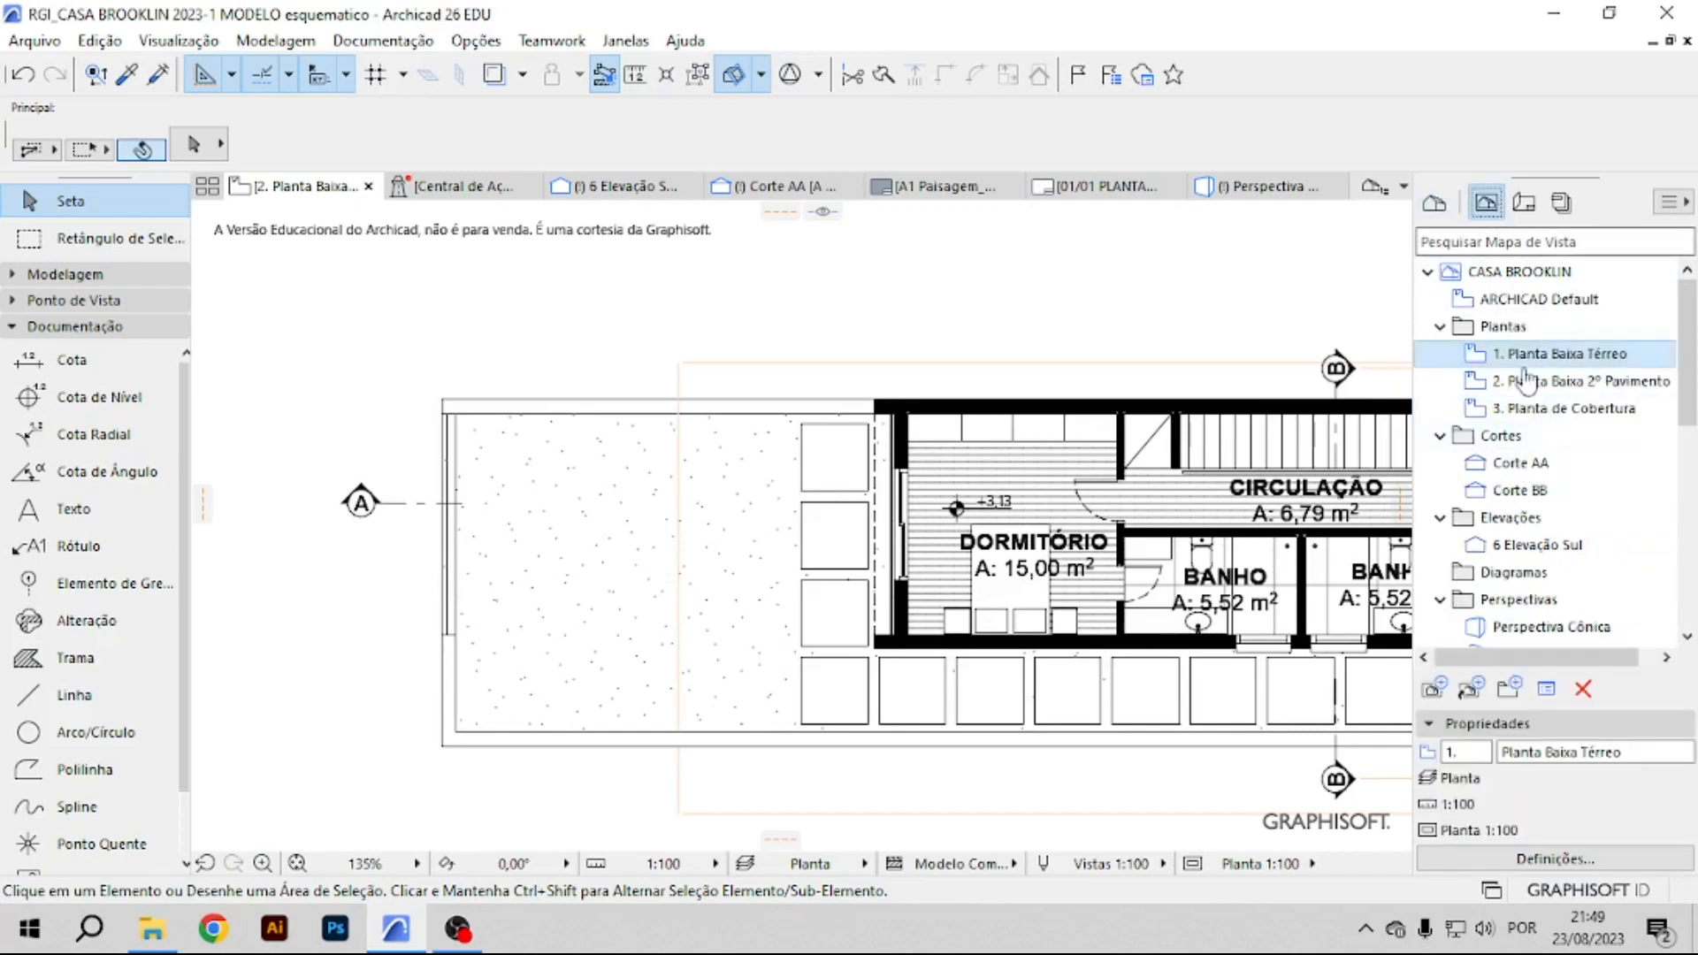
{"action": "double_click", "coordinate": [1522, 463]}
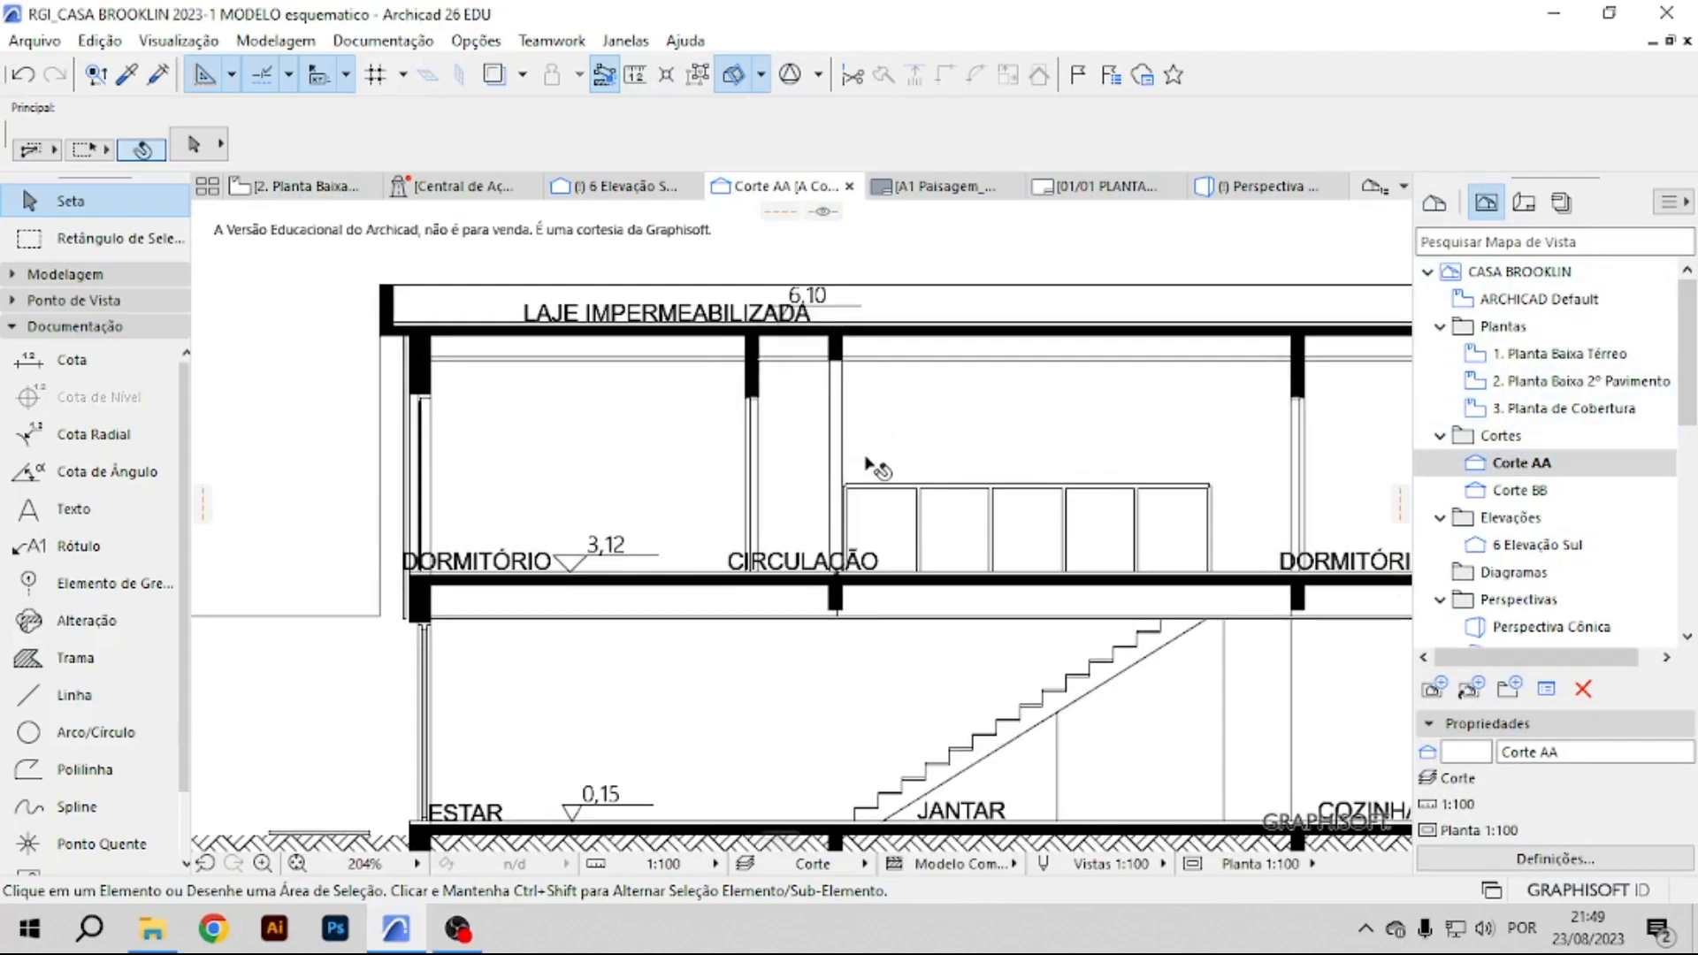
{"action": "scroll", "coordinate": [768, 339], "scroll_direction": "up", "scroll_amount": 4}
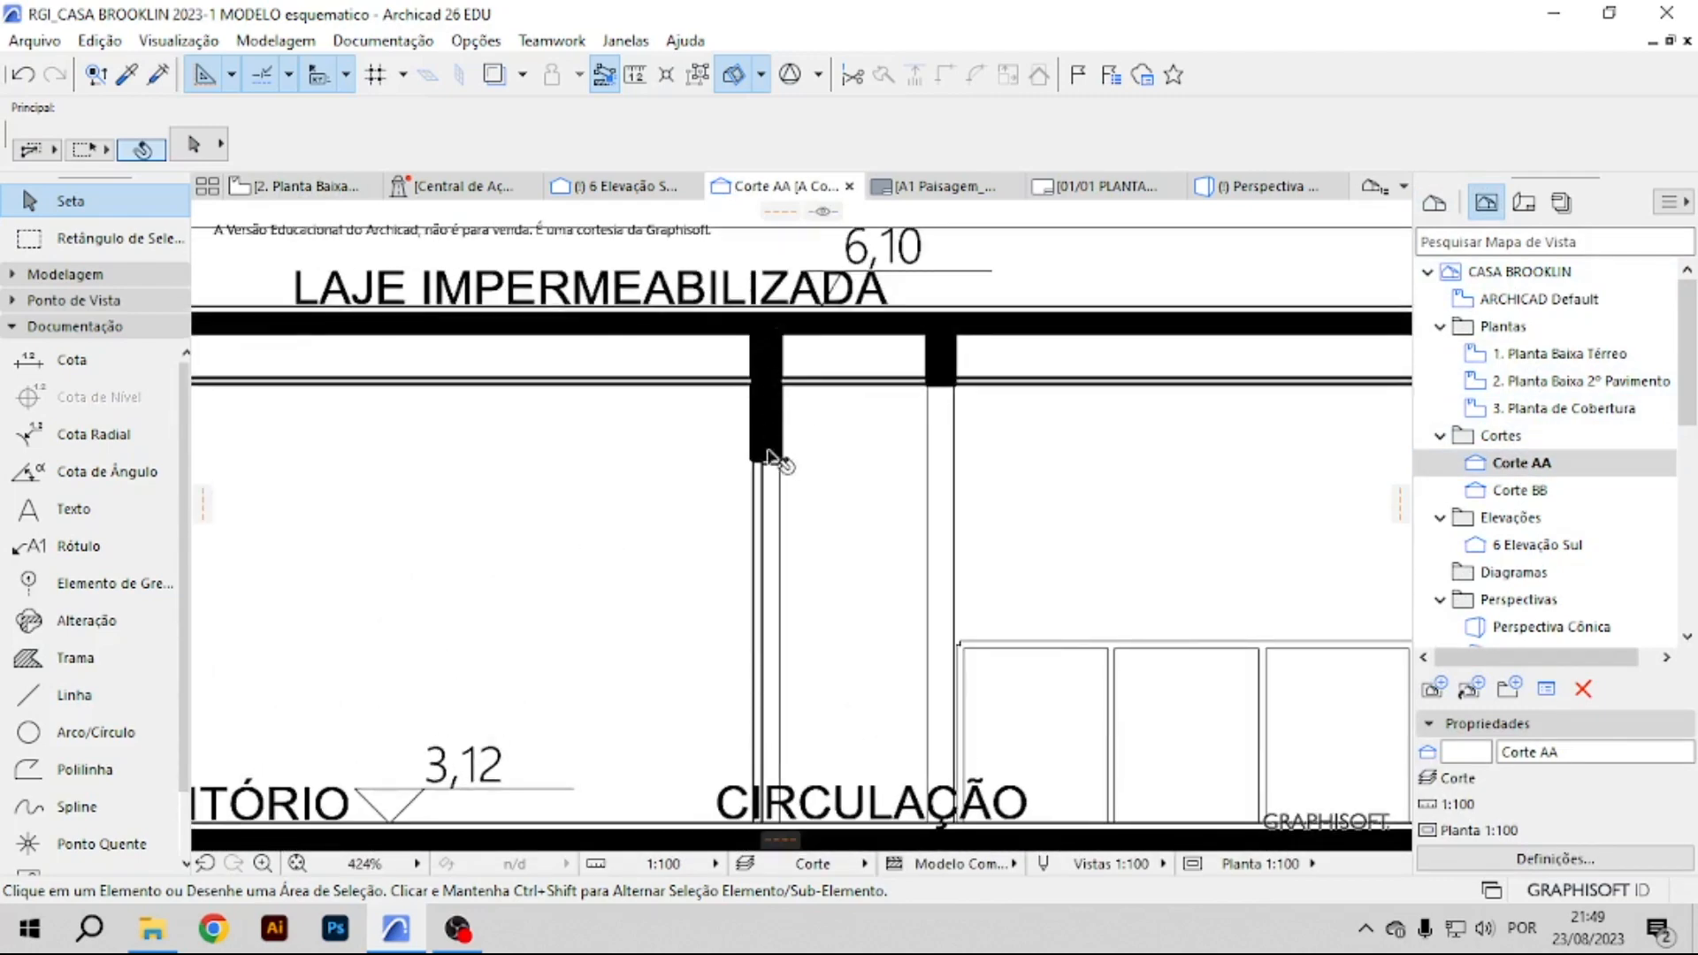
{"action": "scroll", "coordinate": [639, 383], "scroll_direction": "down", "scroll_amount": 5}
{"action": "middle_click_drag", "start_coordinate": [1144, 487], "coordinate": [955, 478]}
{"action": "scroll", "coordinate": [941, 495], "scroll_direction": "down", "scroll_amount": 2}
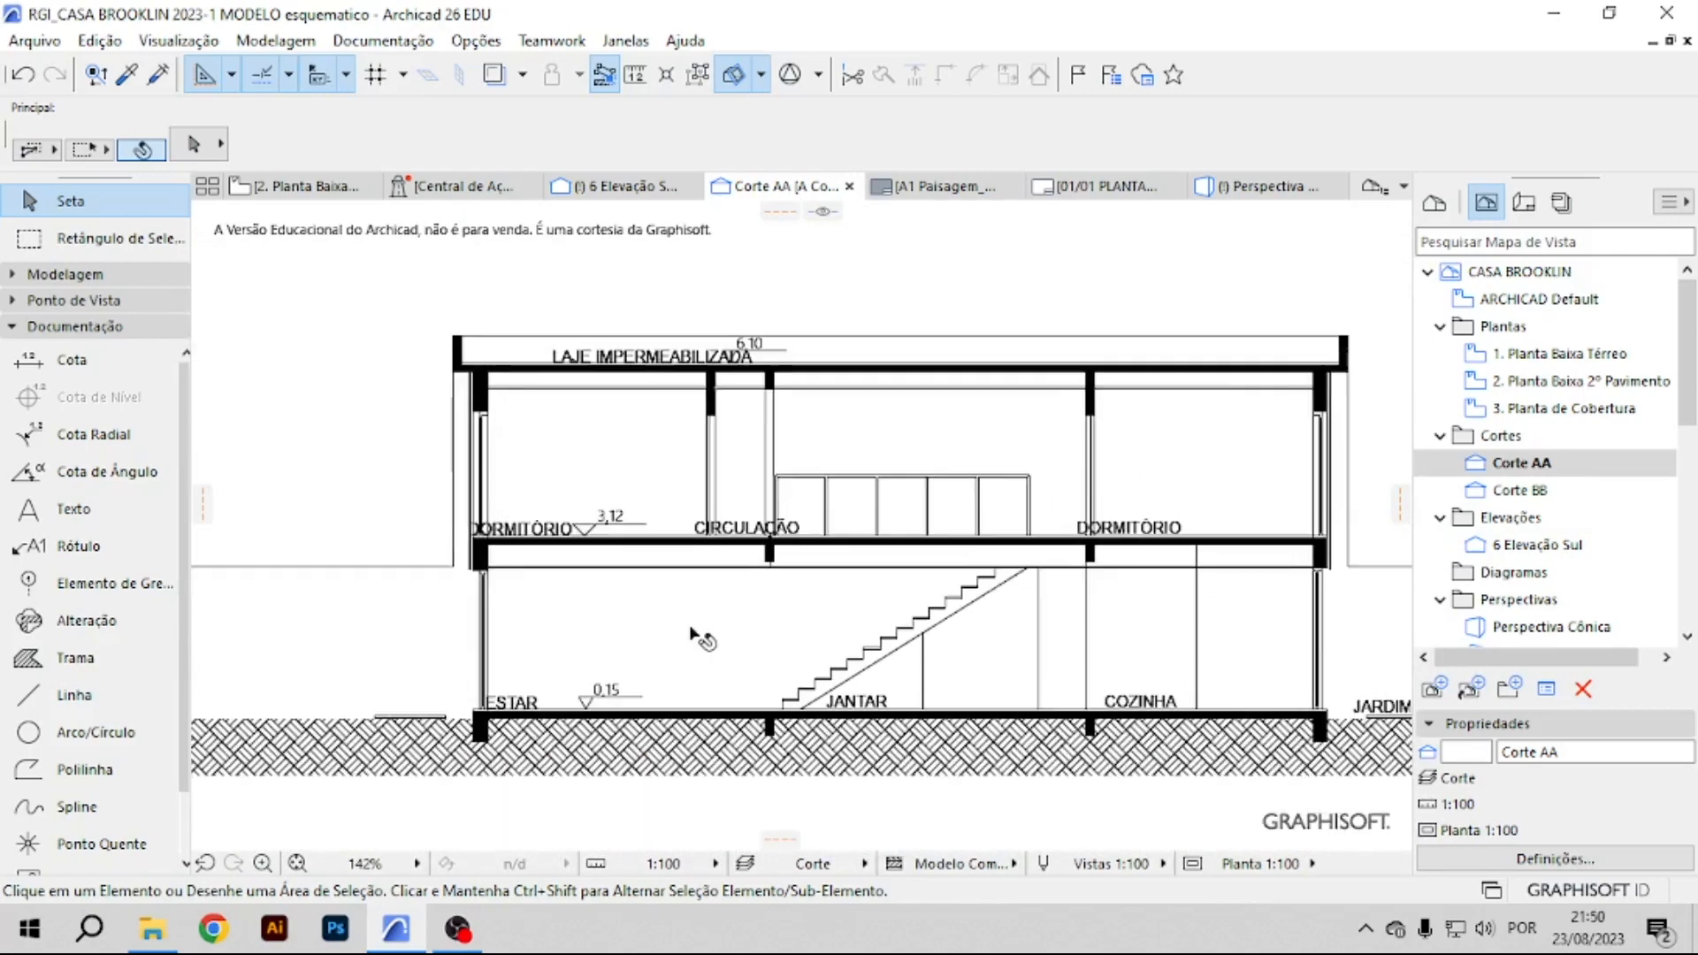
{"action": "scroll", "coordinate": [578, 442], "scroll_direction": "up", "scroll_amount": 3}
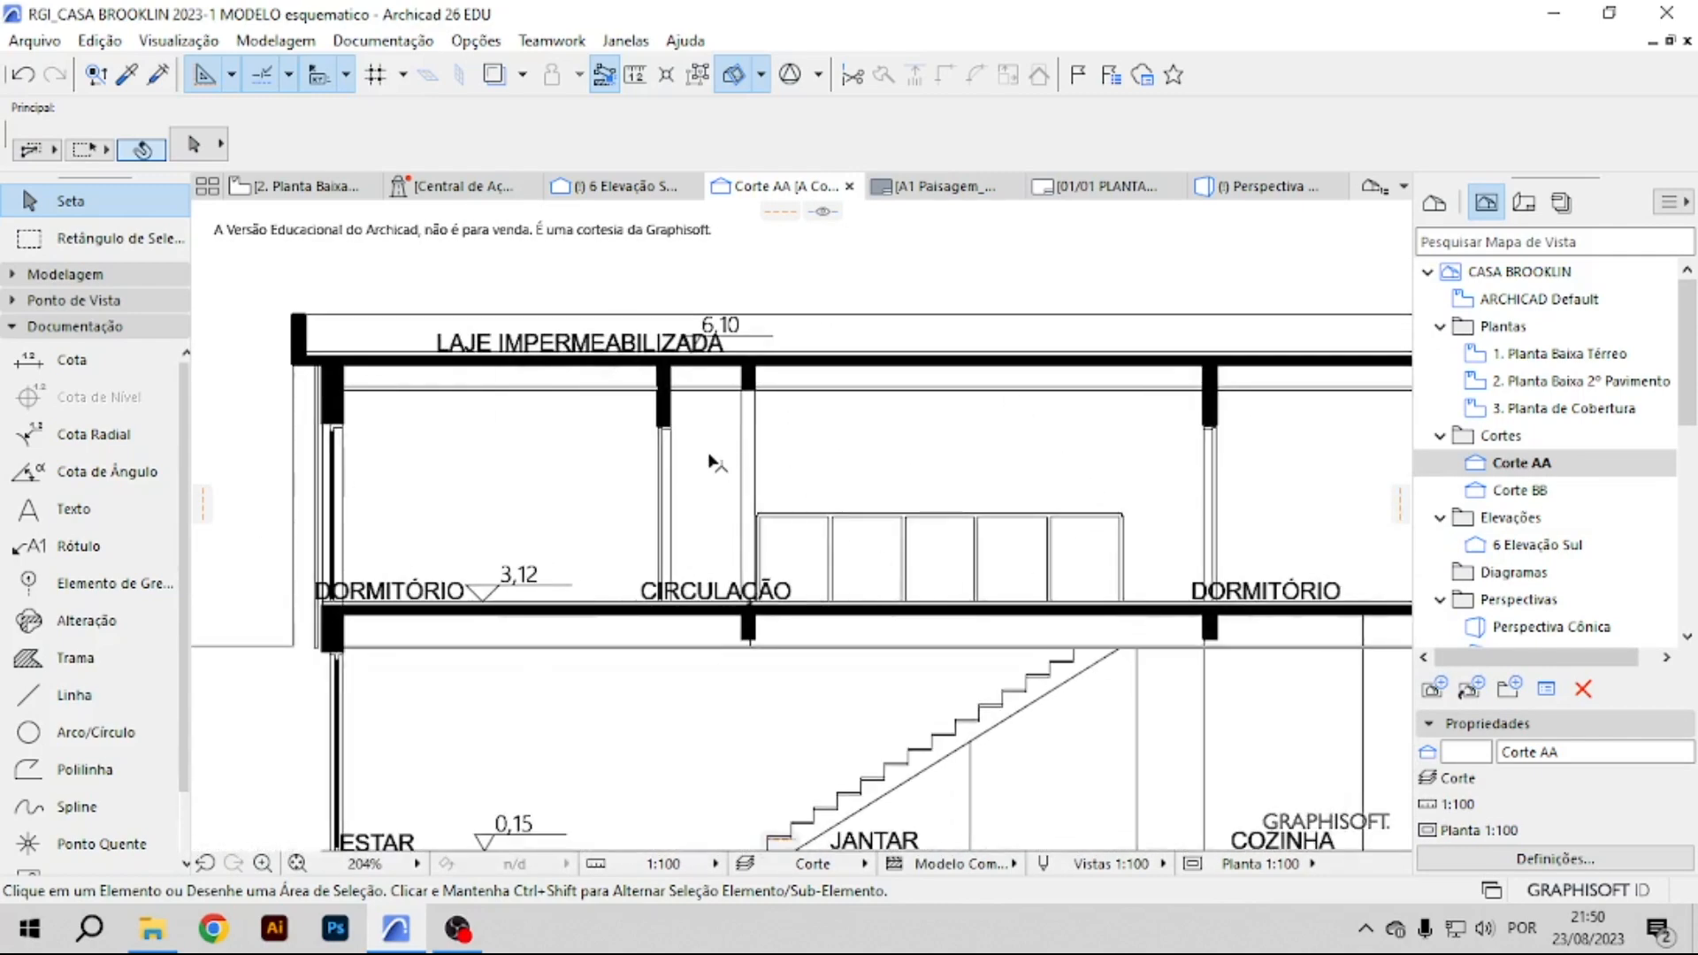
Open the saved view Corte BB and examine the cut elements on both floors.
{"action": "double_click", "coordinate": [1540, 492]}
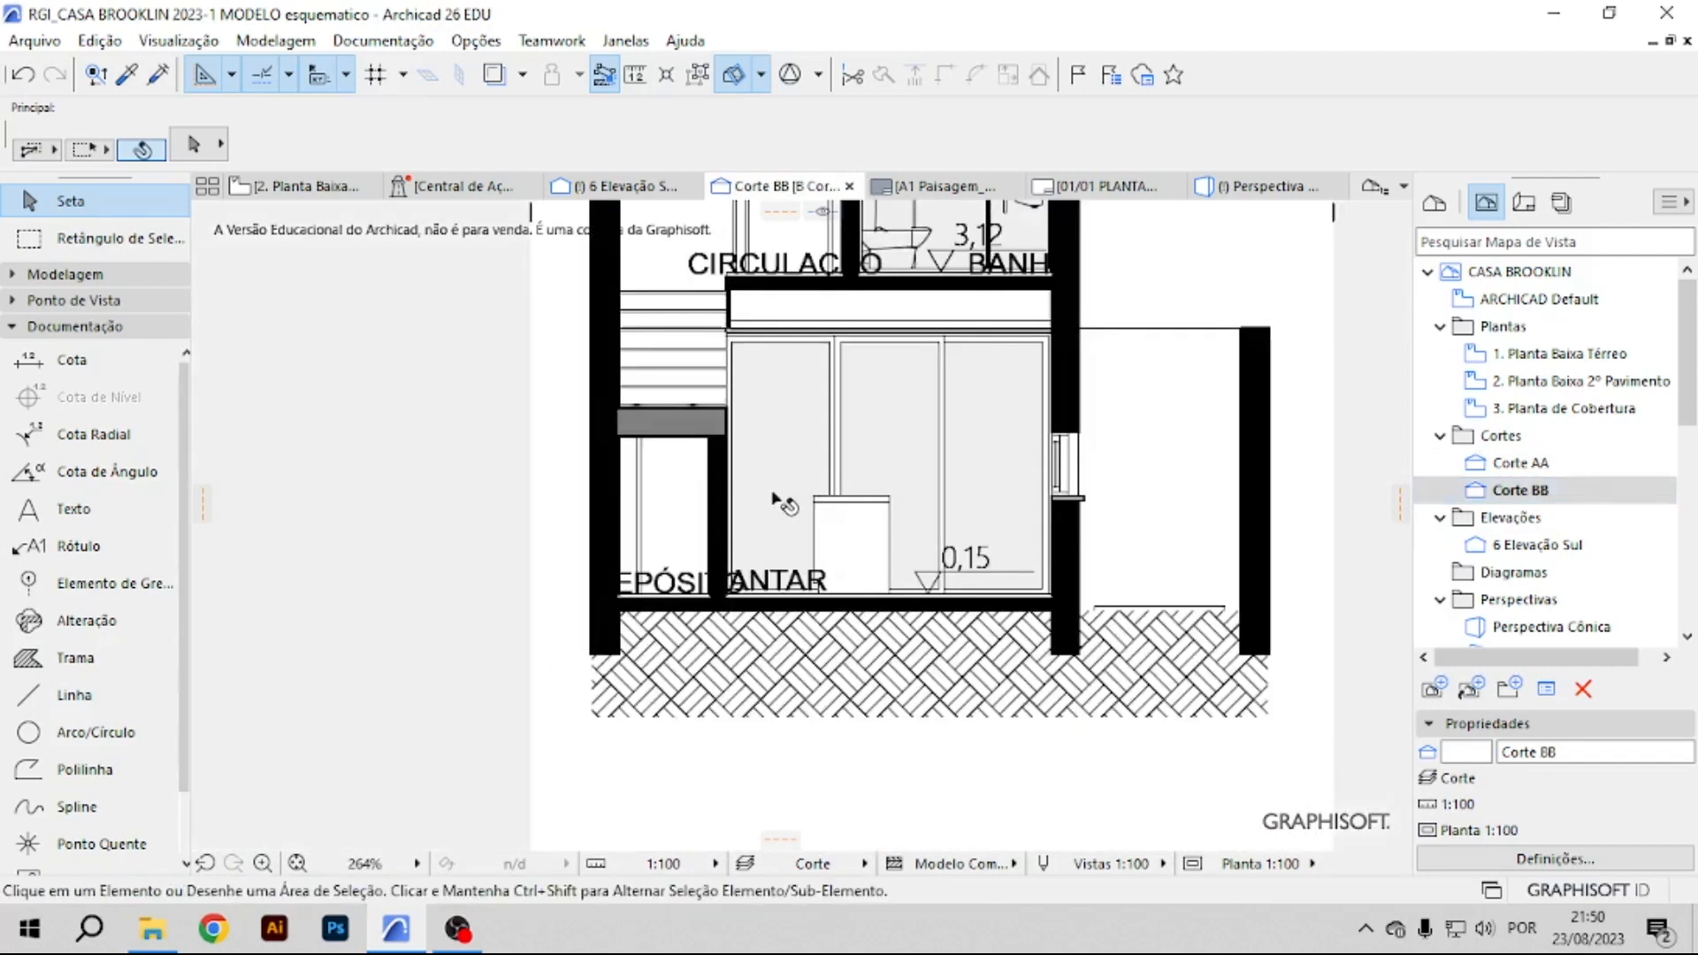
{"action": "middle_click_drag", "start_coordinate": [858, 375], "coordinate": [824, 579]}
{"action": "middle_click_drag", "start_coordinate": [811, 317], "coordinate": [804, 452]}
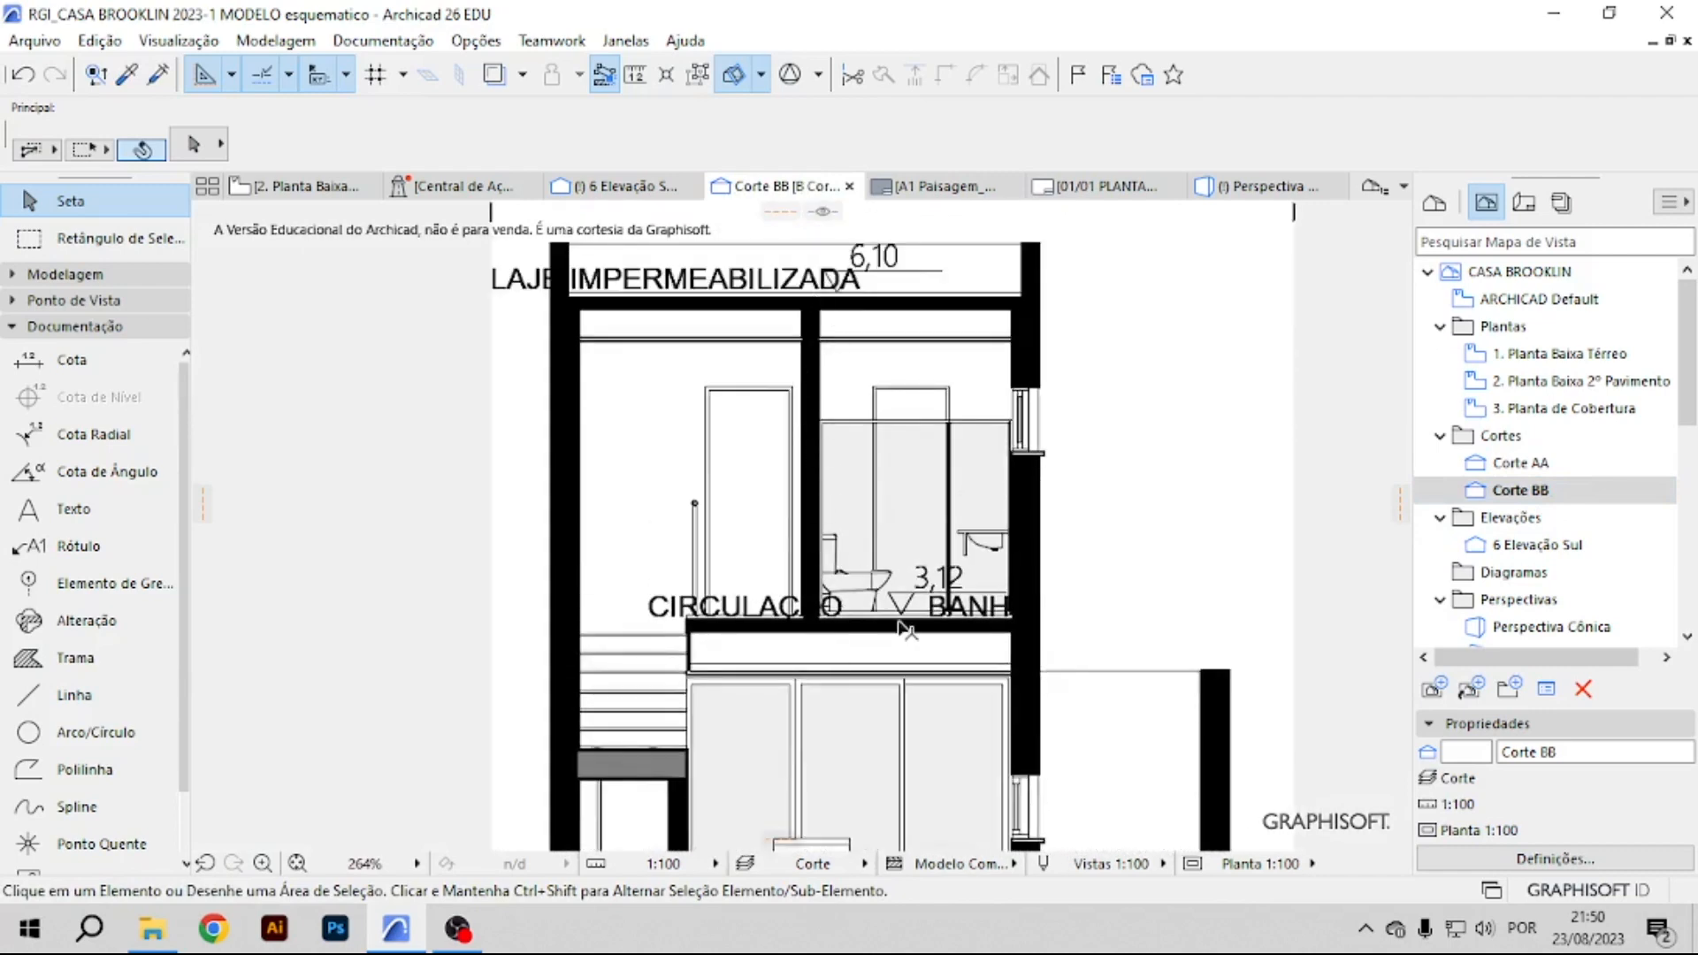
{"action": "middle_click_drag", "start_coordinate": [902, 628], "coordinate": [896, 407]}
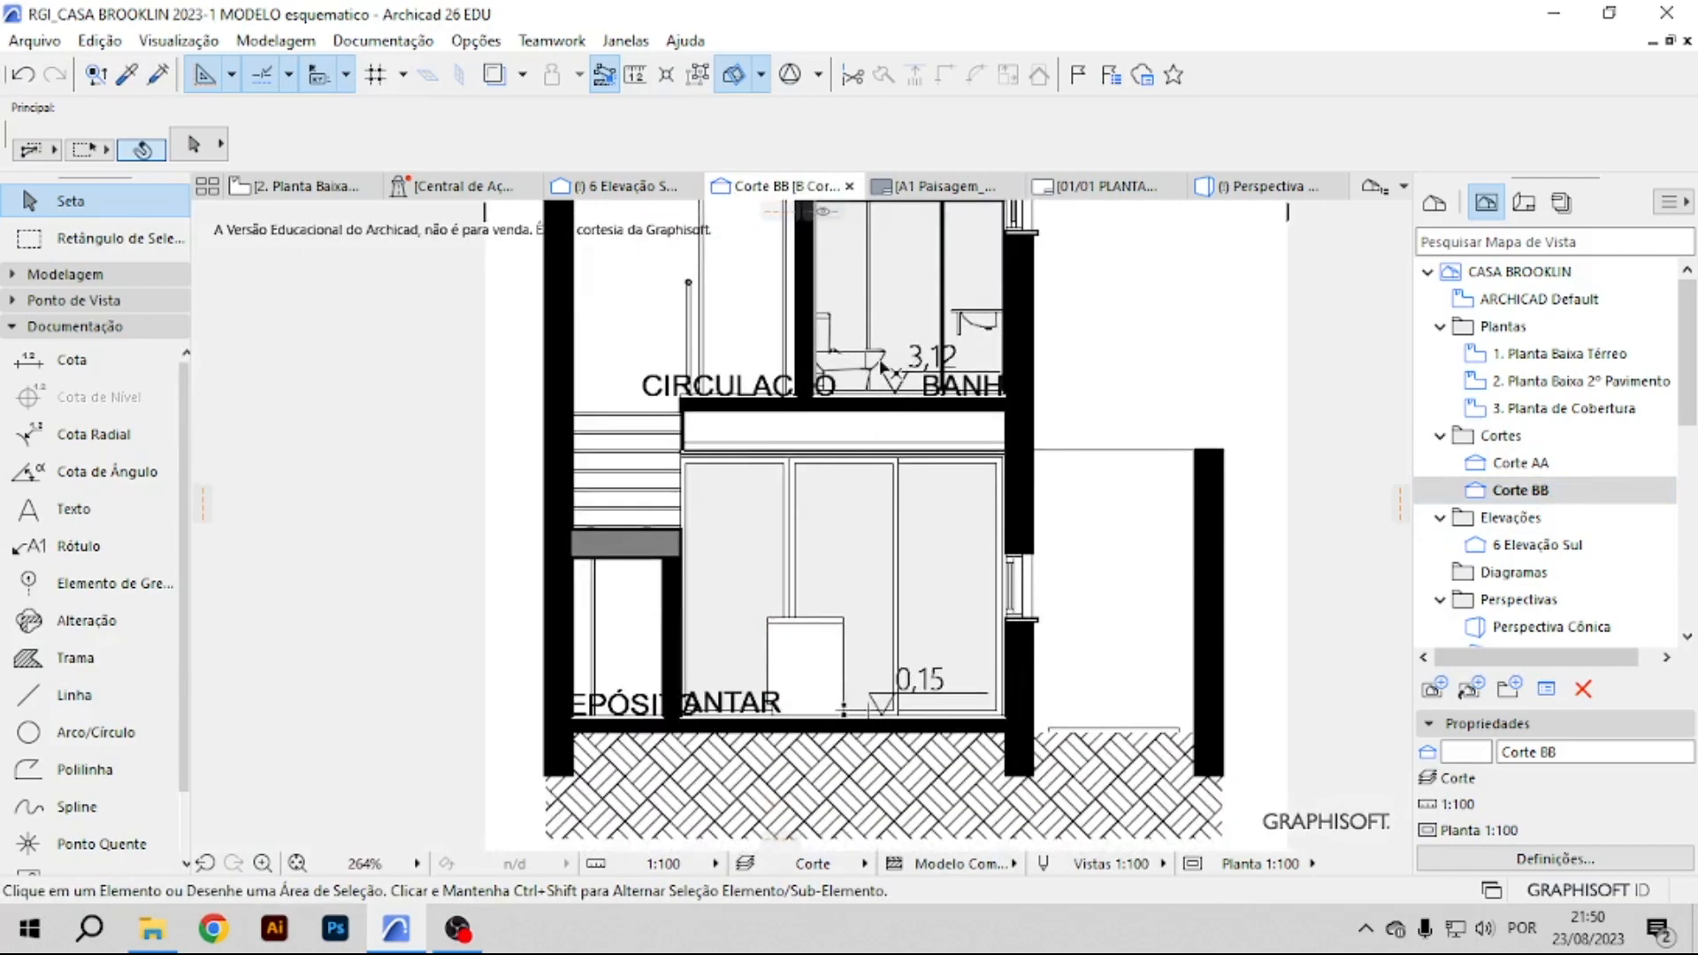
{"action": "middle_click_drag", "start_coordinate": [861, 357], "coordinate": [883, 522]}
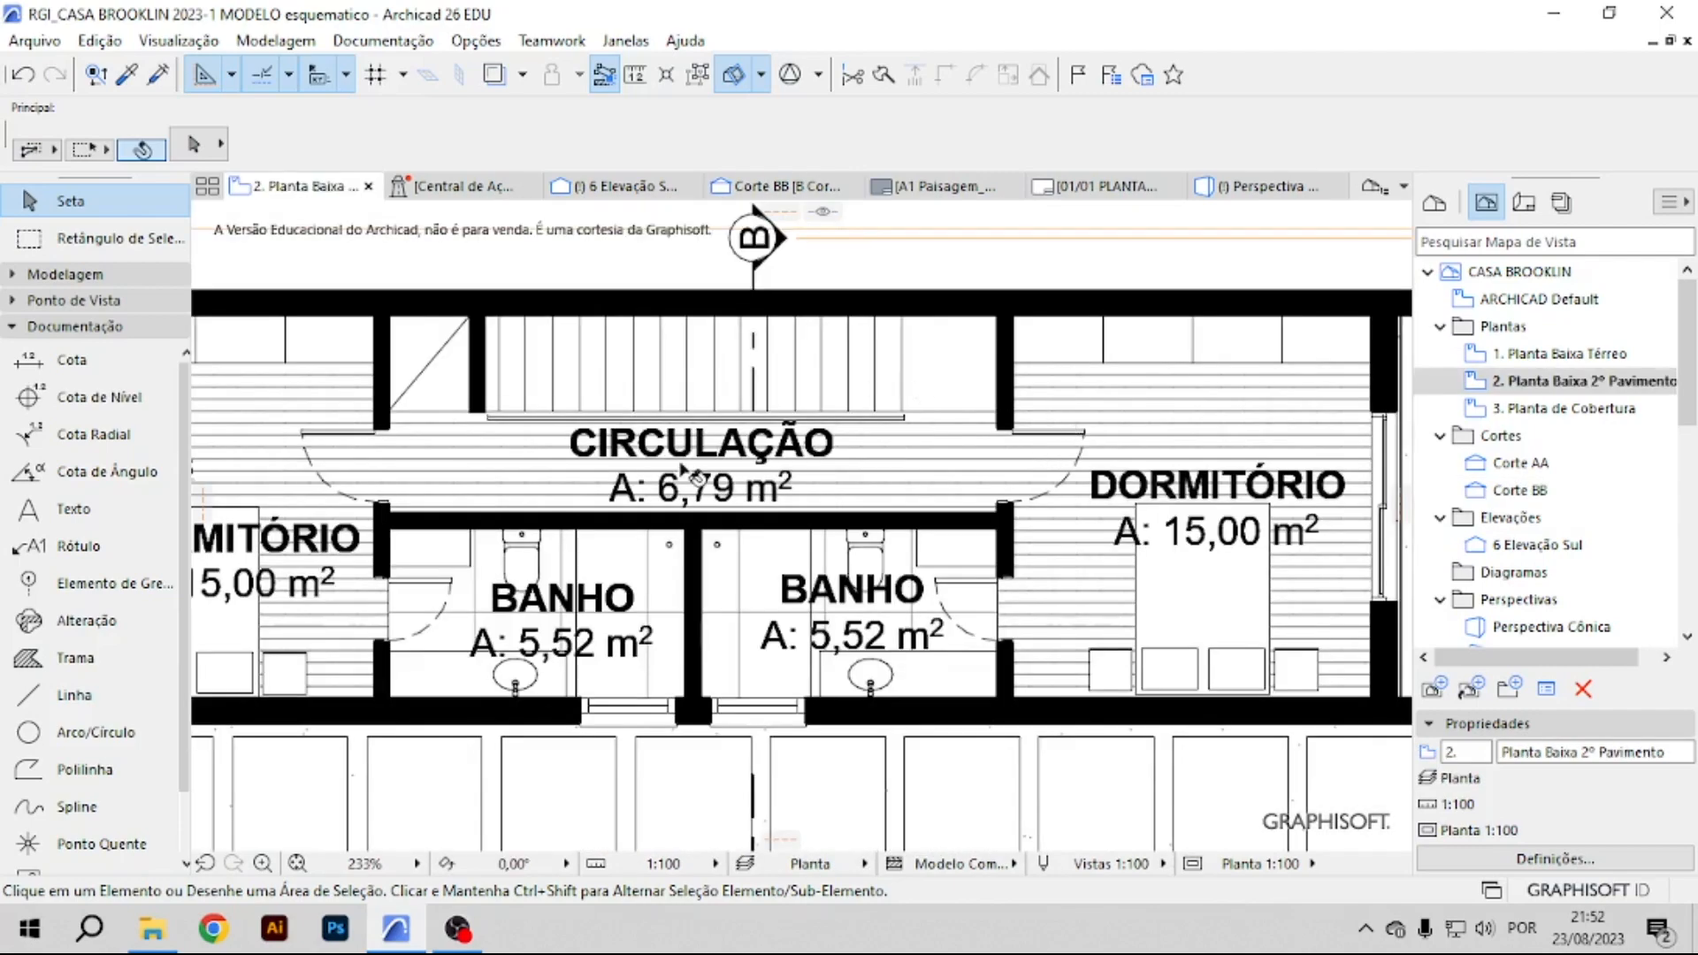
In the Planta 1:100 model view options, set the object detail level to Baixo in plan and Esquemático in 3D and section/elevation.
{"action": "scroll", "coordinate": [449, 613], "scroll_direction": "up", "scroll_amount": 5}
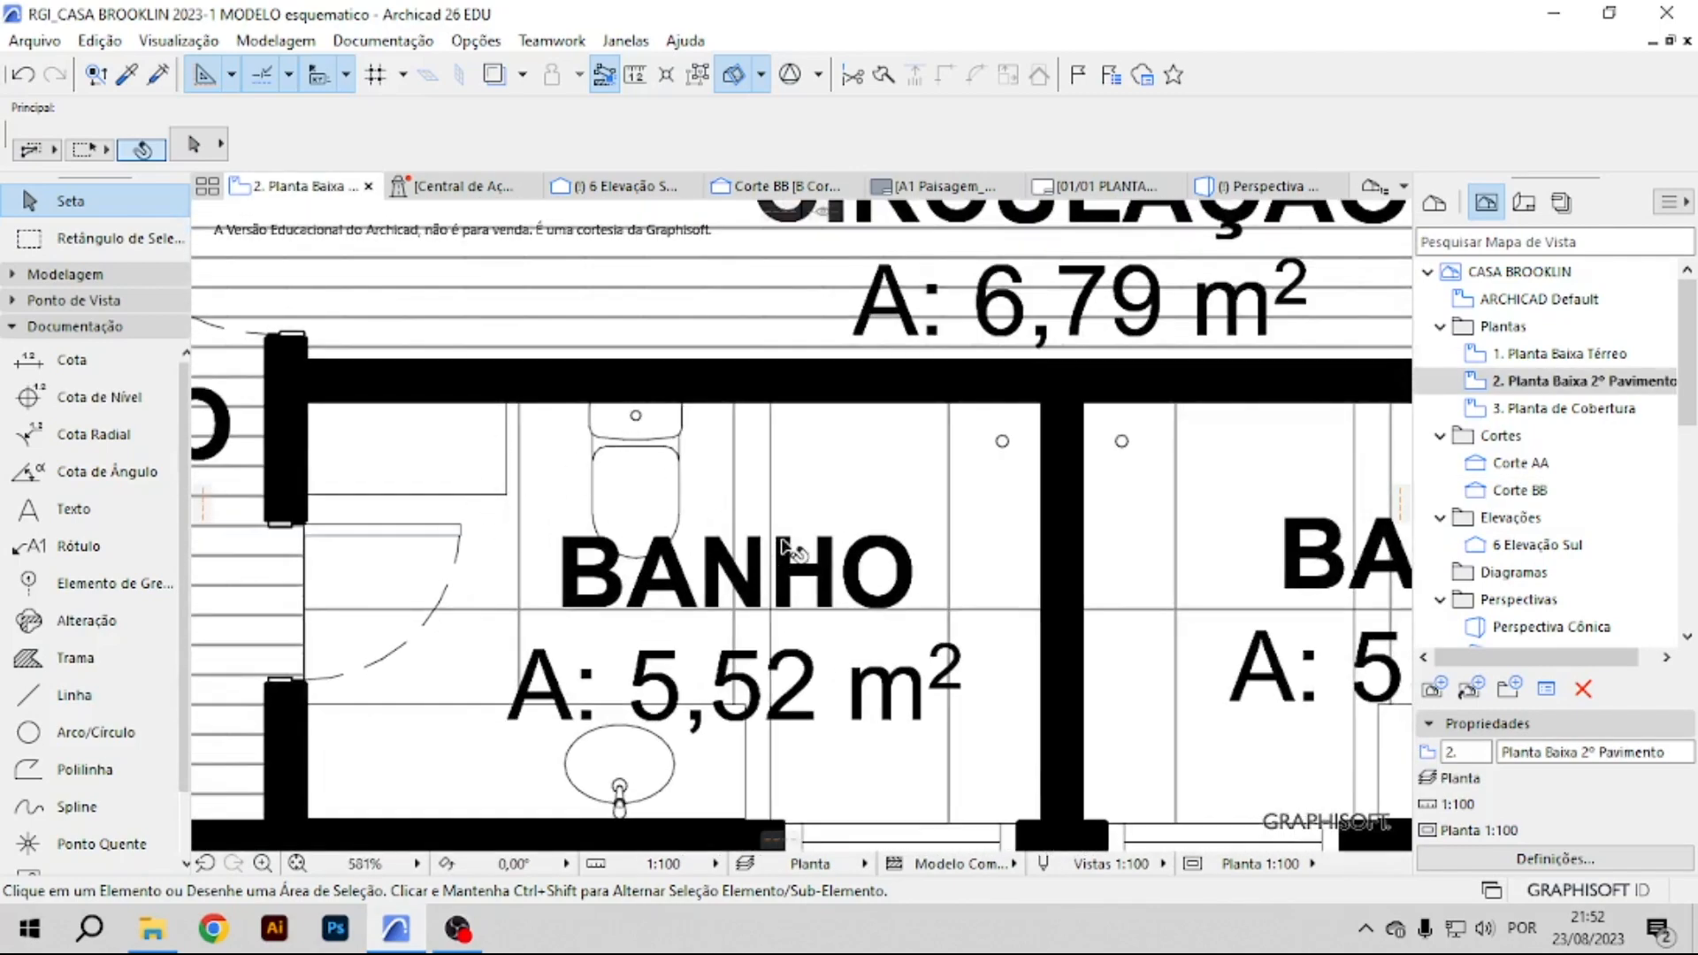
{"action": "scroll", "coordinate": [1220, 593], "scroll_direction": "down", "scroll_amount": 2}
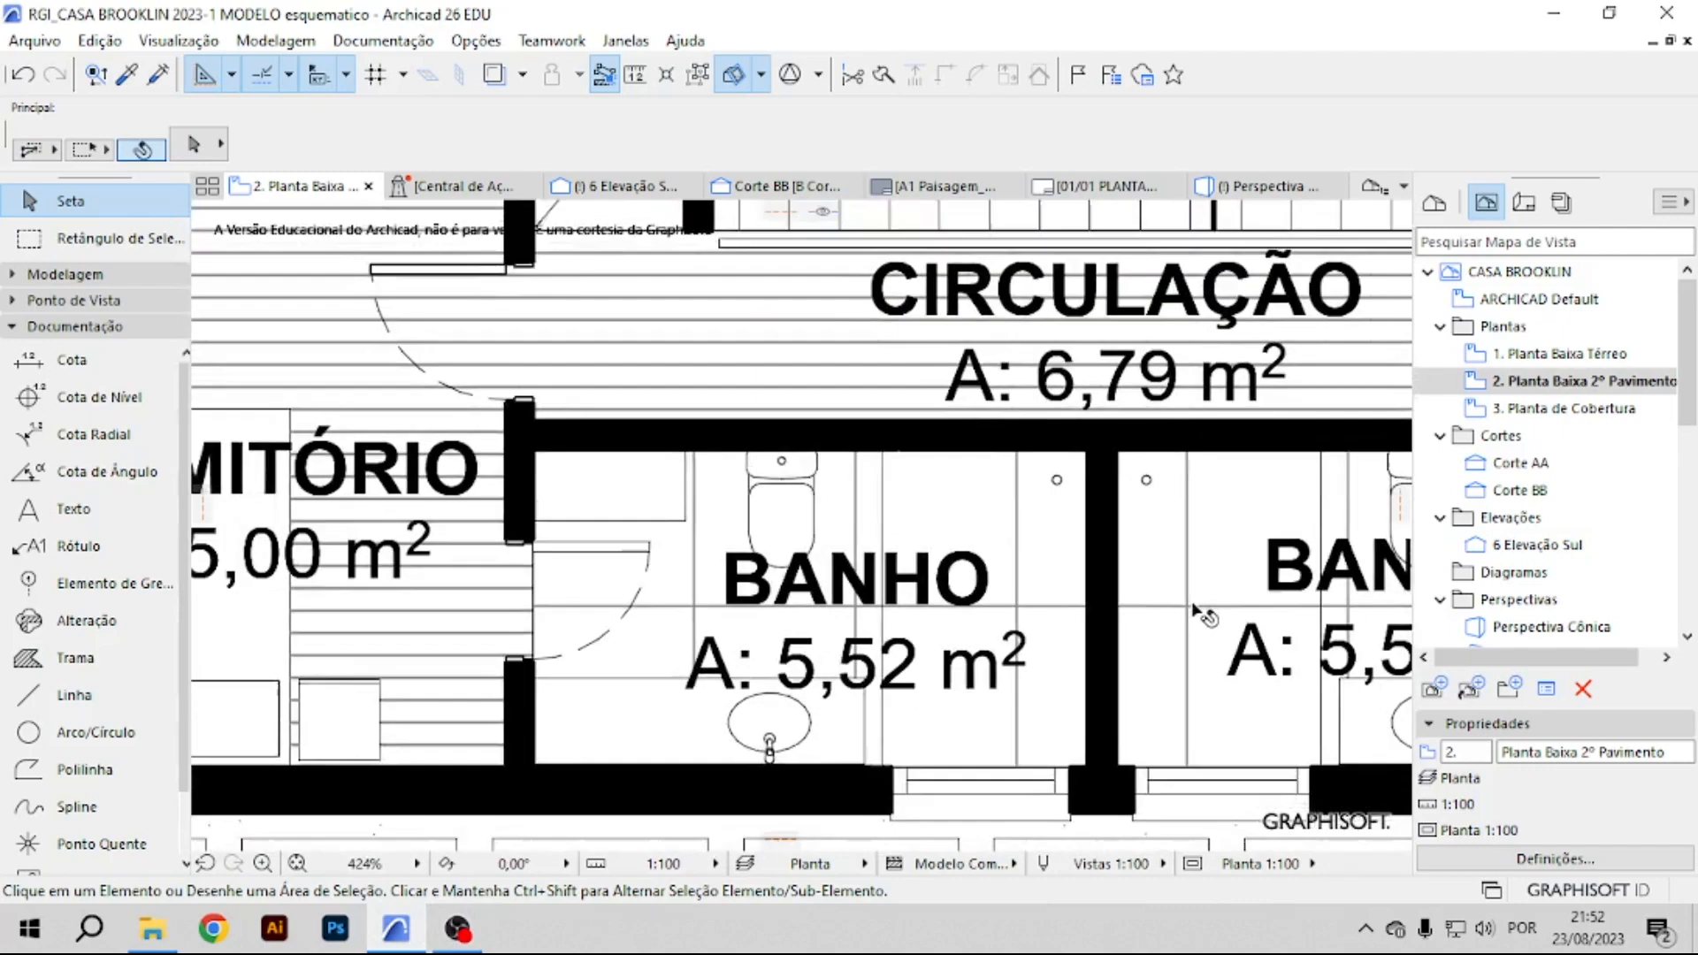
{"action": "left_click", "coordinate": [383, 40]}
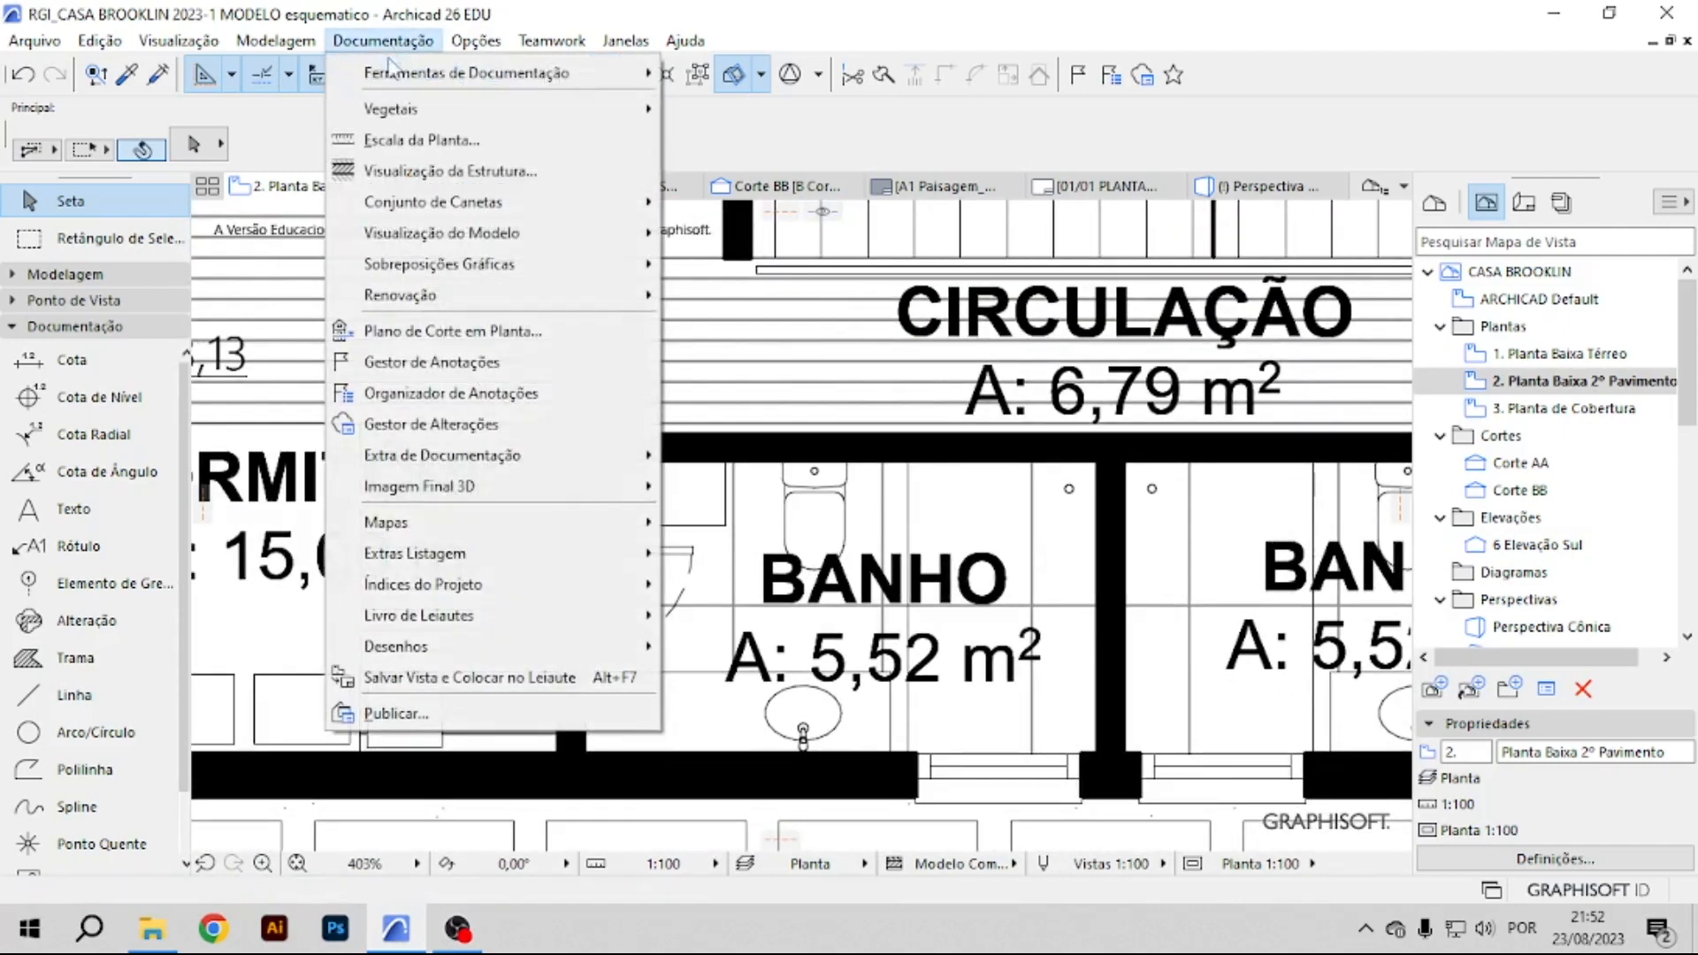
{"action": "mouse_move", "coordinate": [423, 233]}
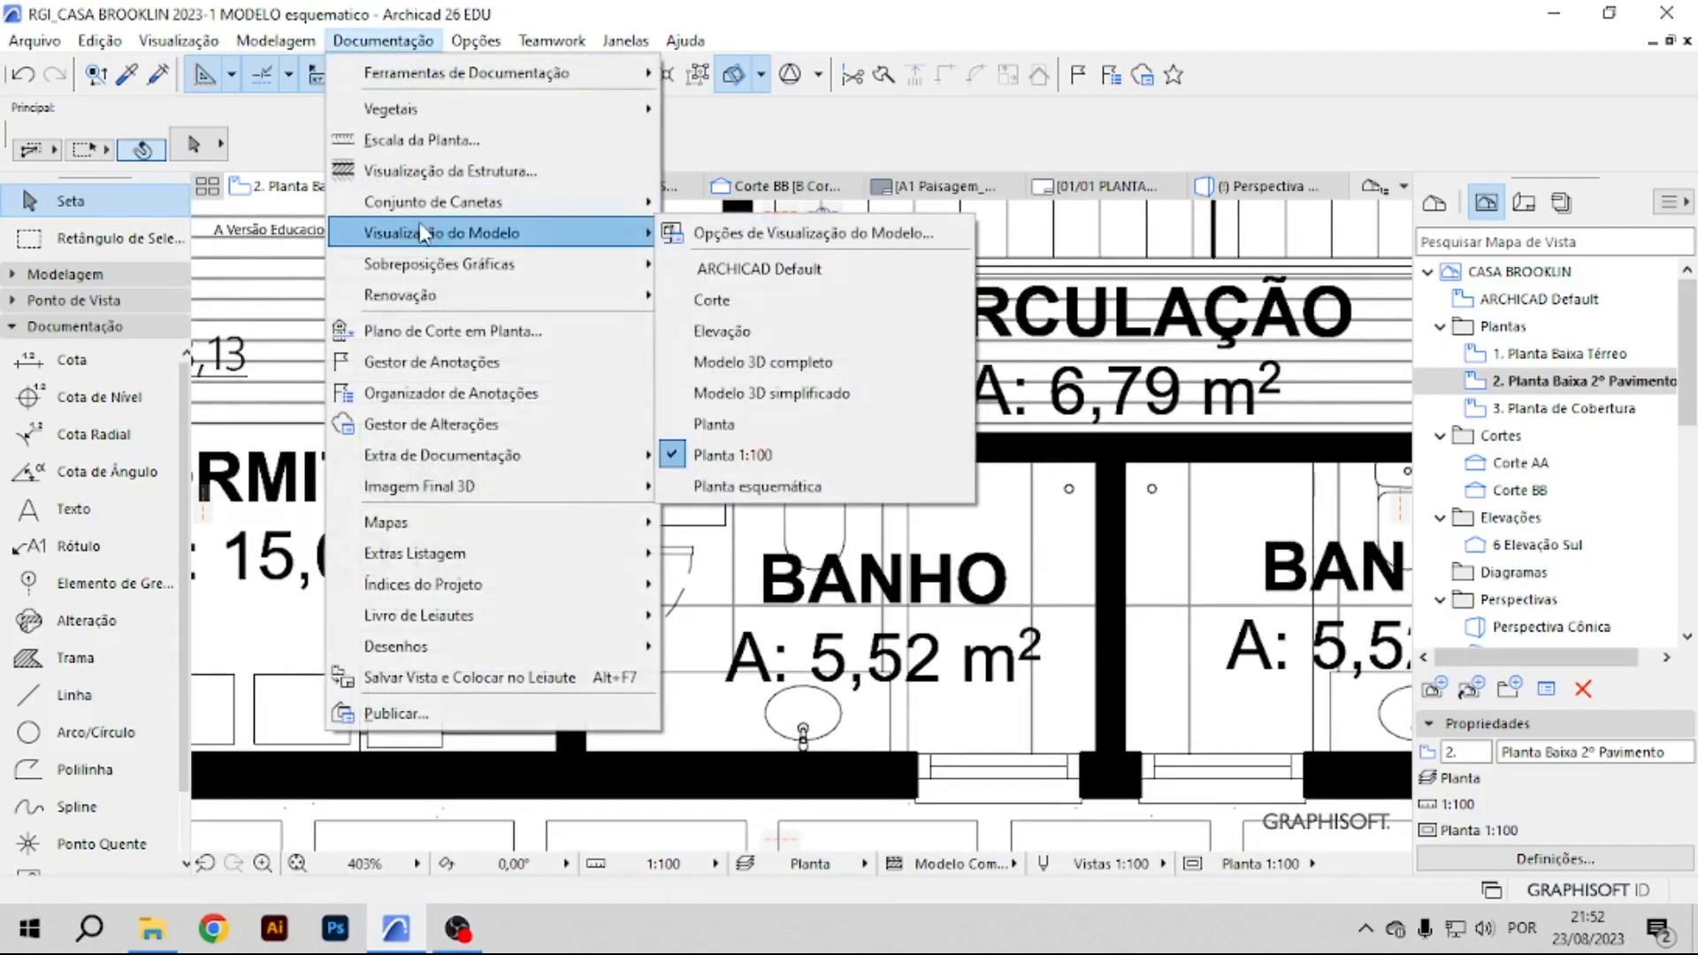
{"action": "left_click", "coordinate": [783, 234]}
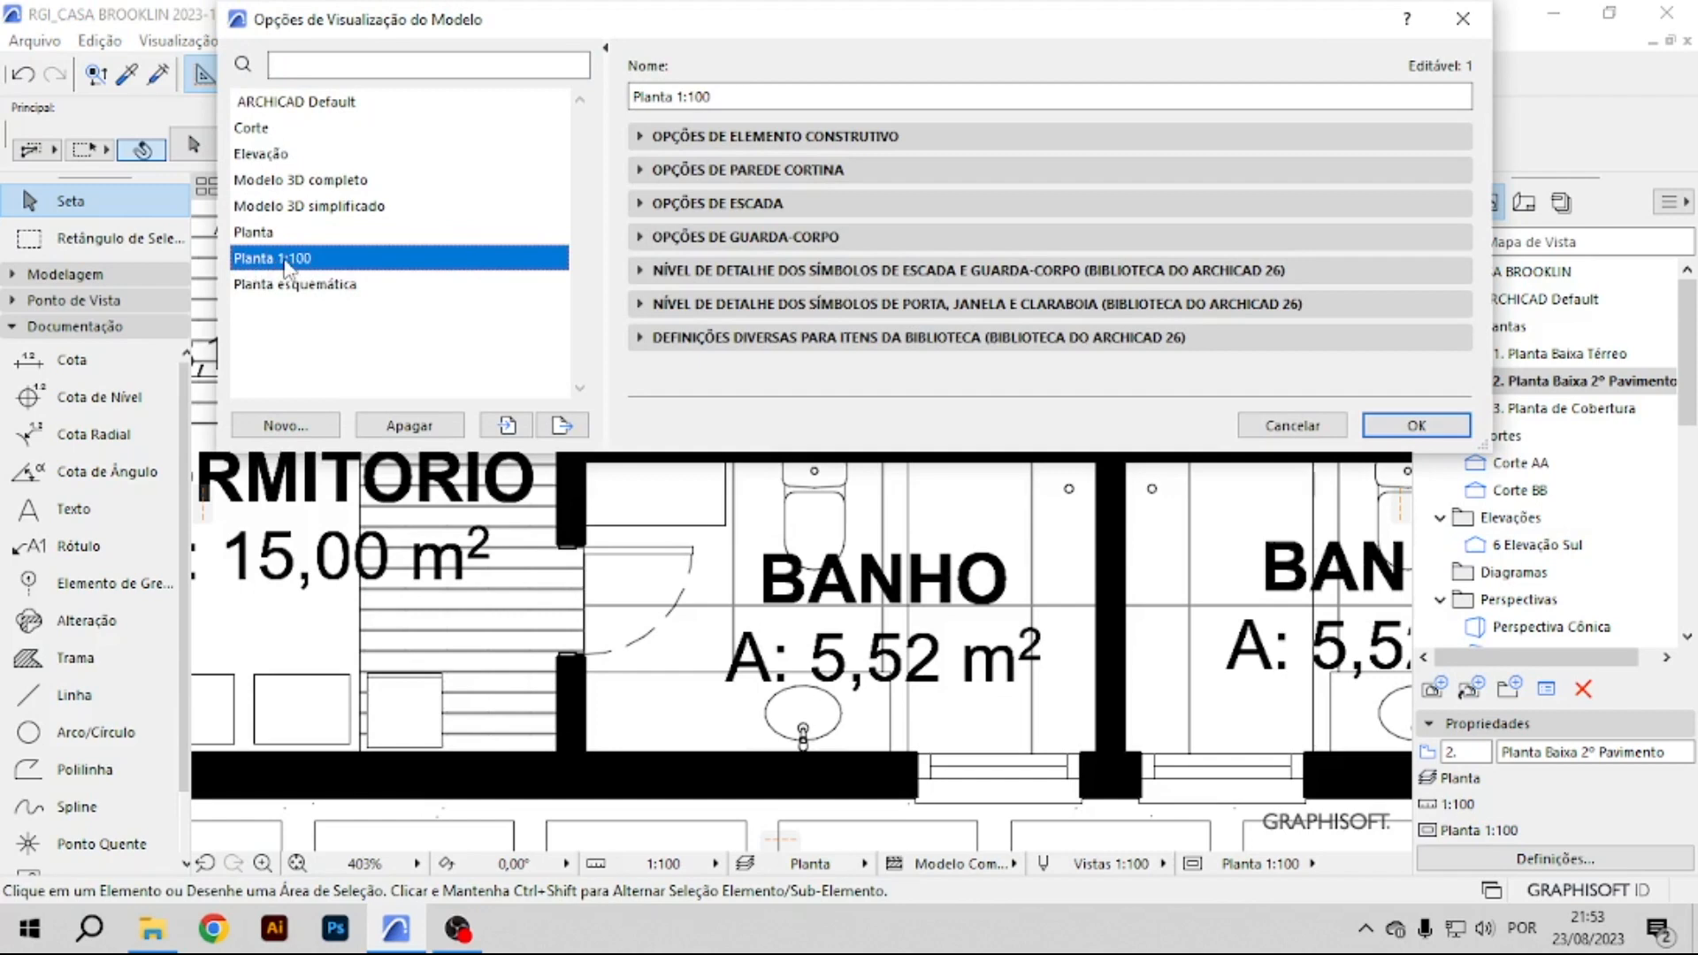
{"action": "left_click", "coordinate": [642, 341]}
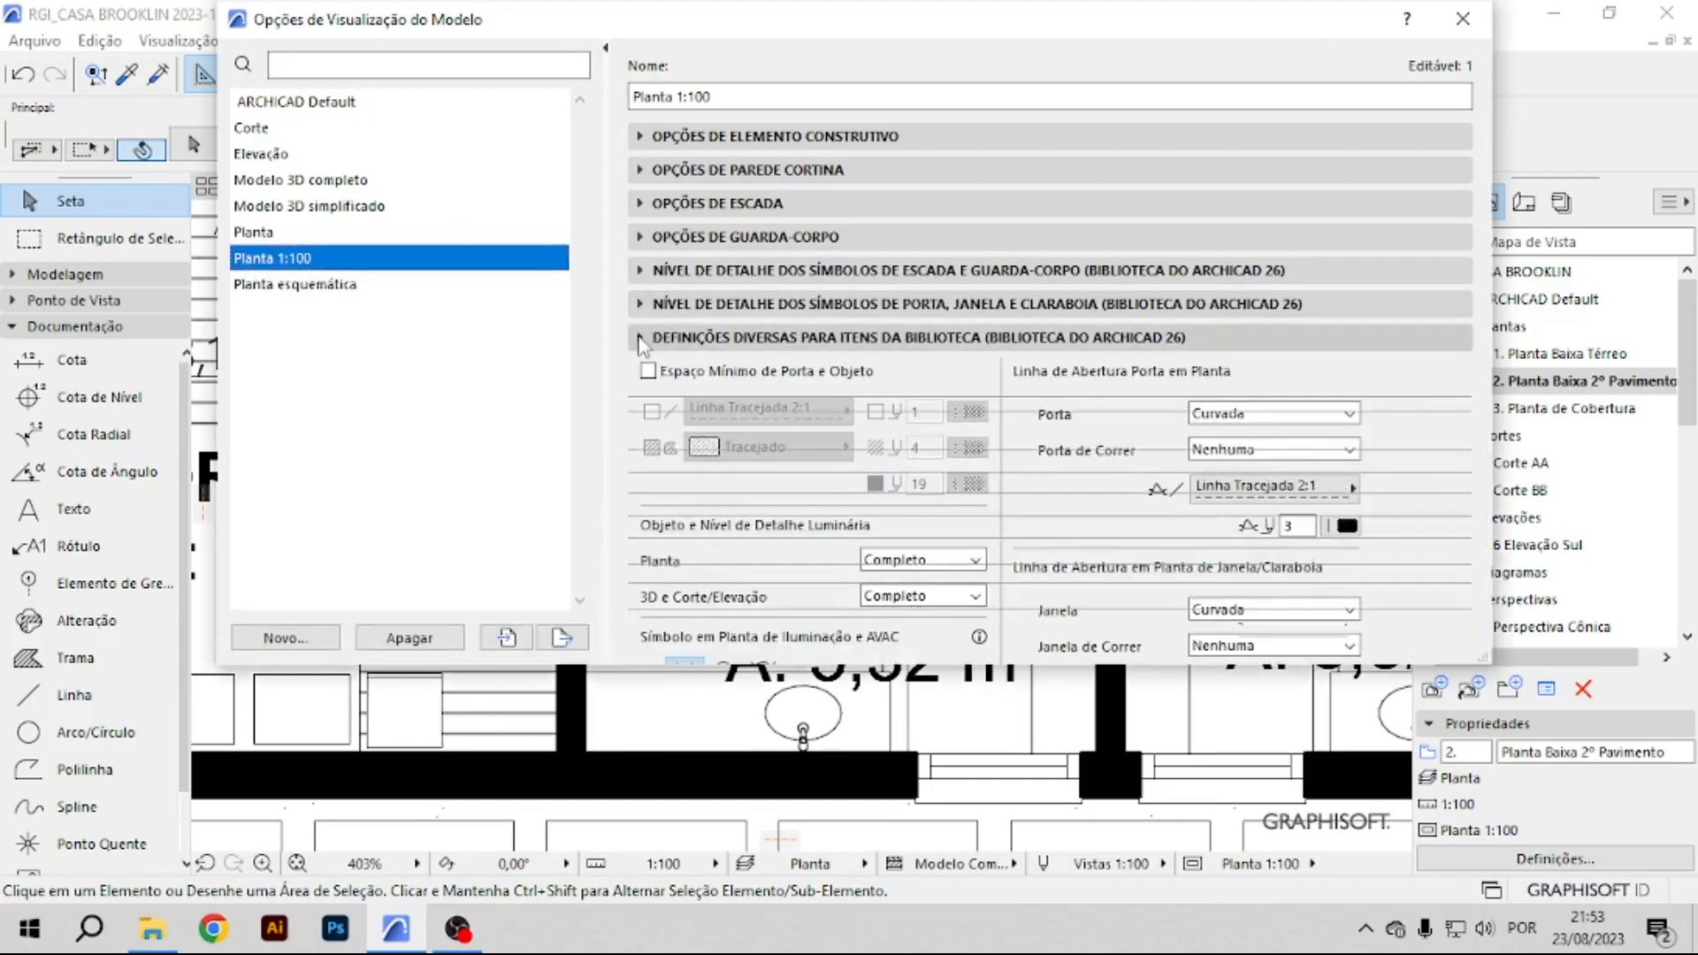
{"action": "left_click", "coordinate": [925, 563]}
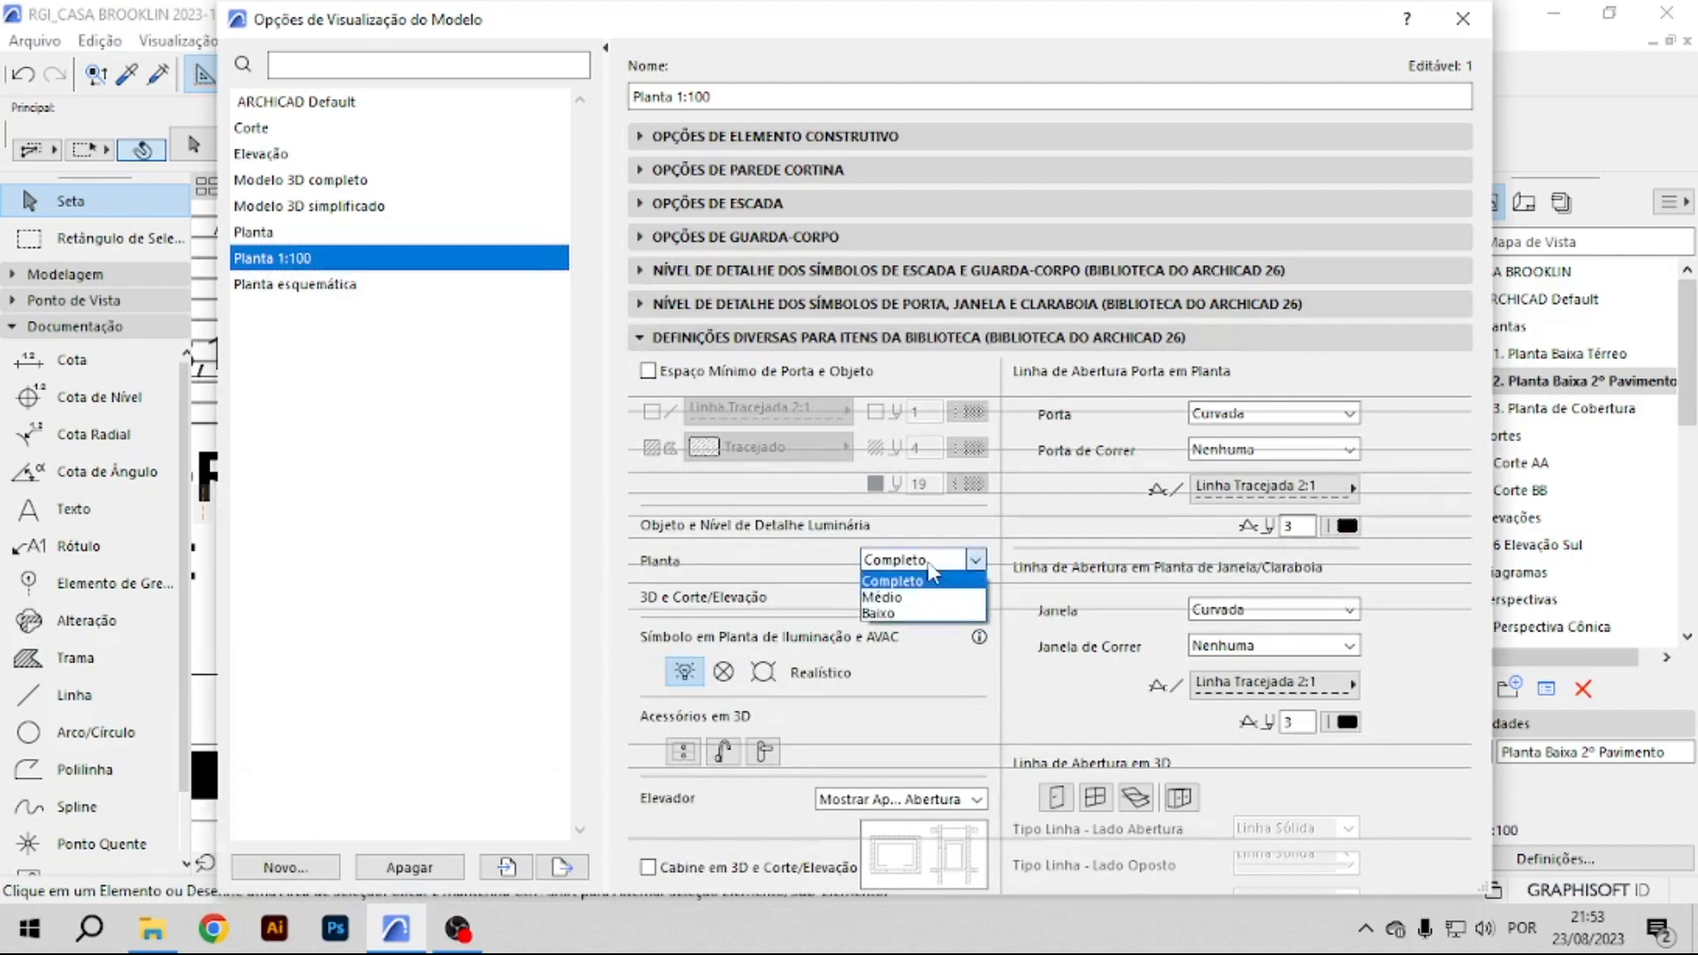
{"action": "left_click", "coordinate": [880, 614]}
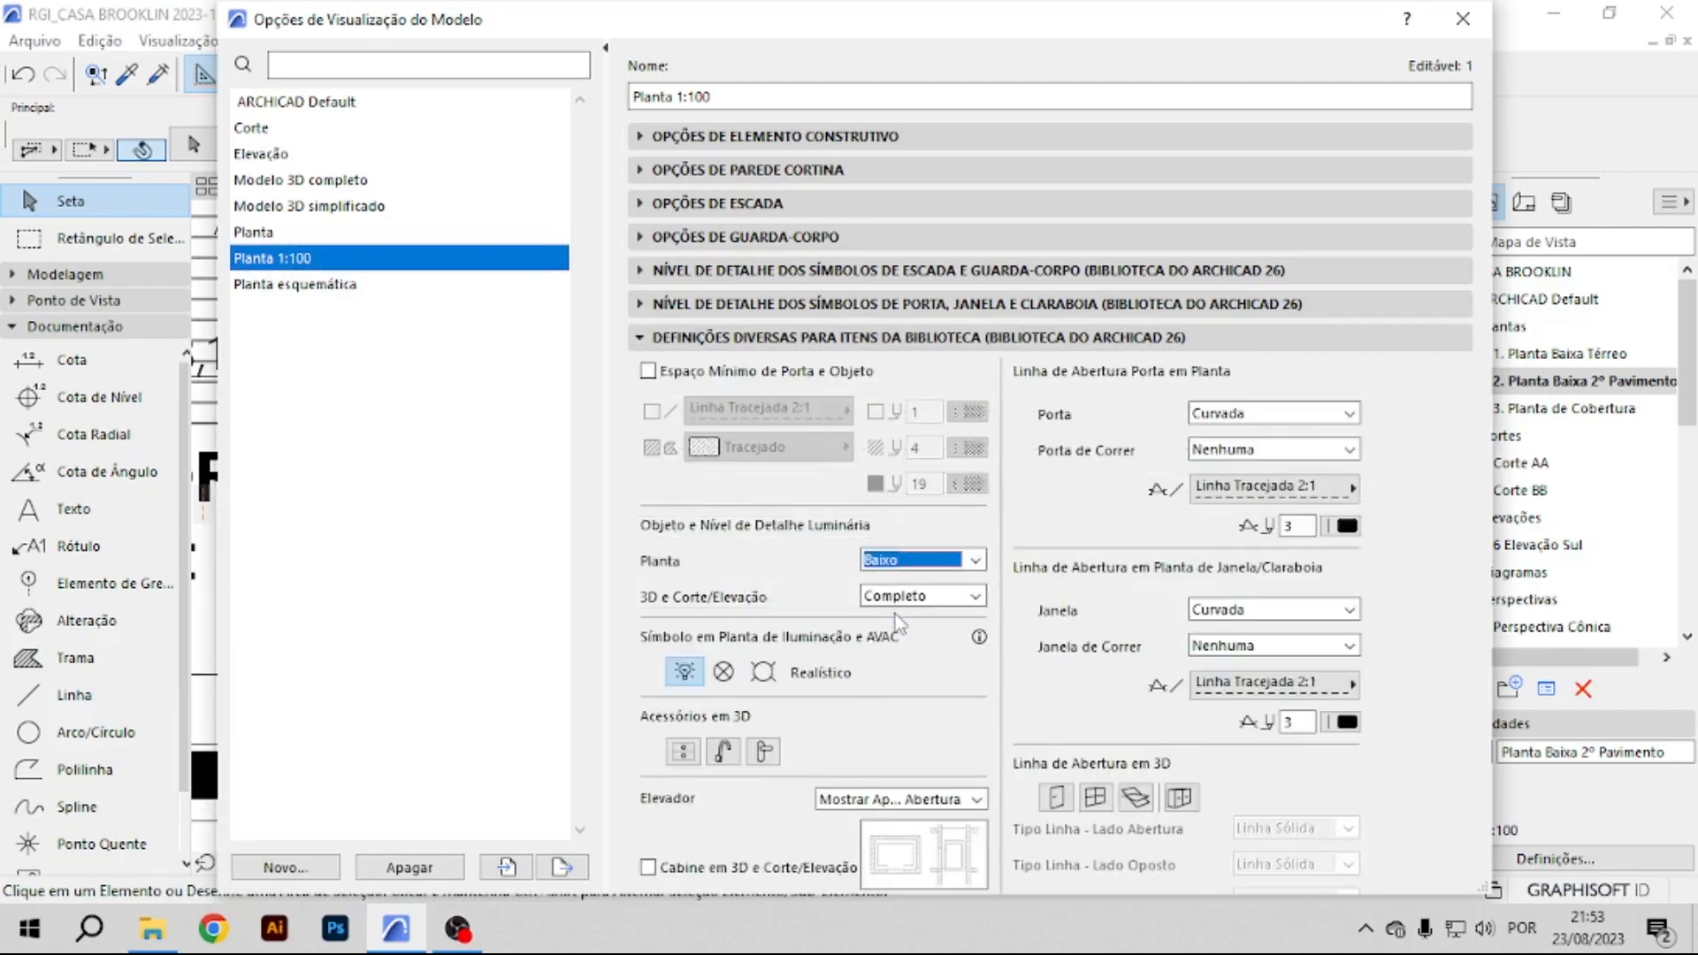
{"action": "left_click", "coordinate": [930, 600]}
{"action": "left_click", "coordinate": [936, 651]}
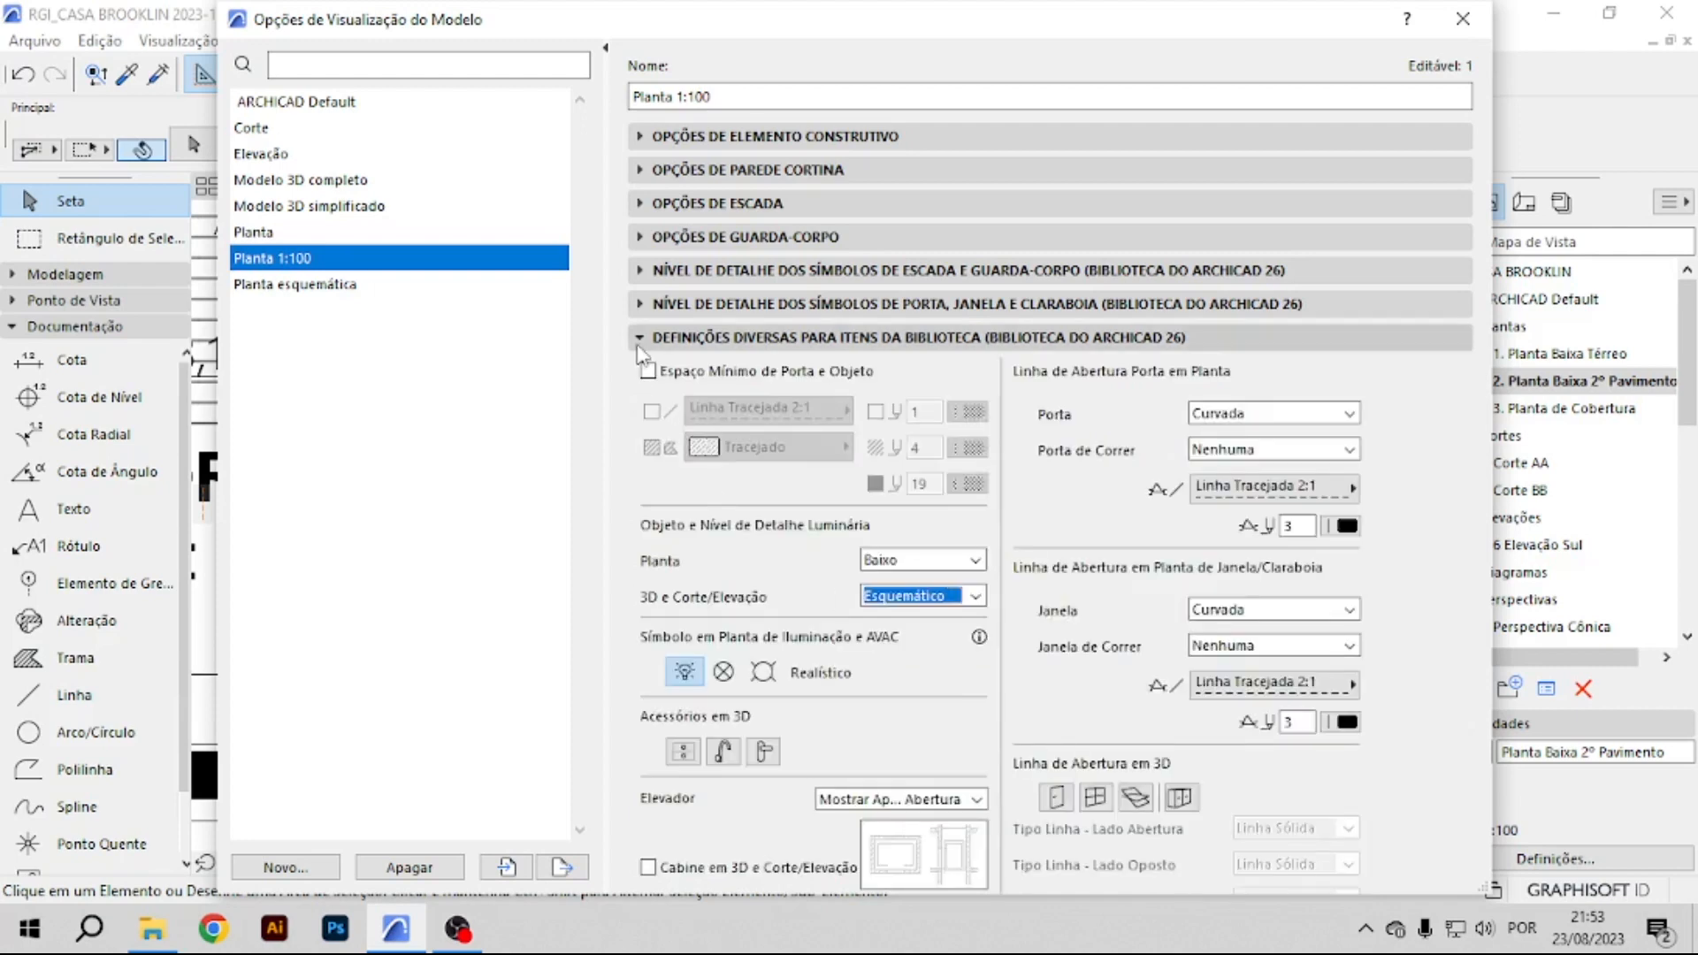
{"action": "left_click", "coordinate": [1238, 337]}
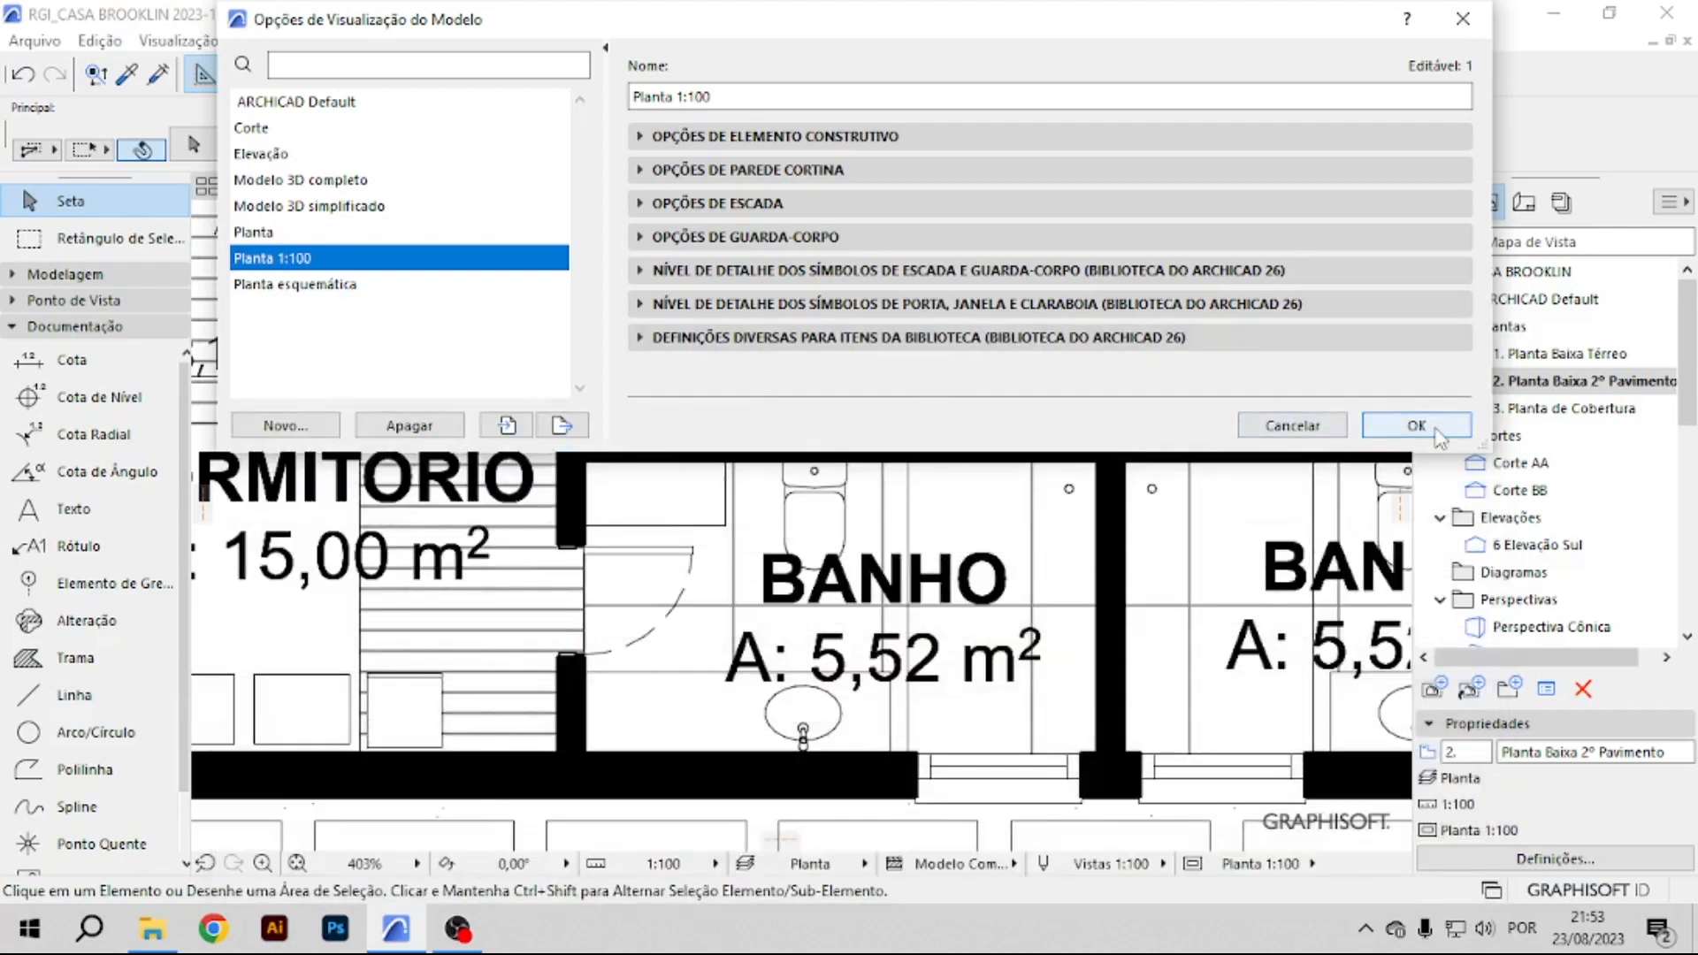
{"action": "left_click", "coordinate": [1416, 425]}
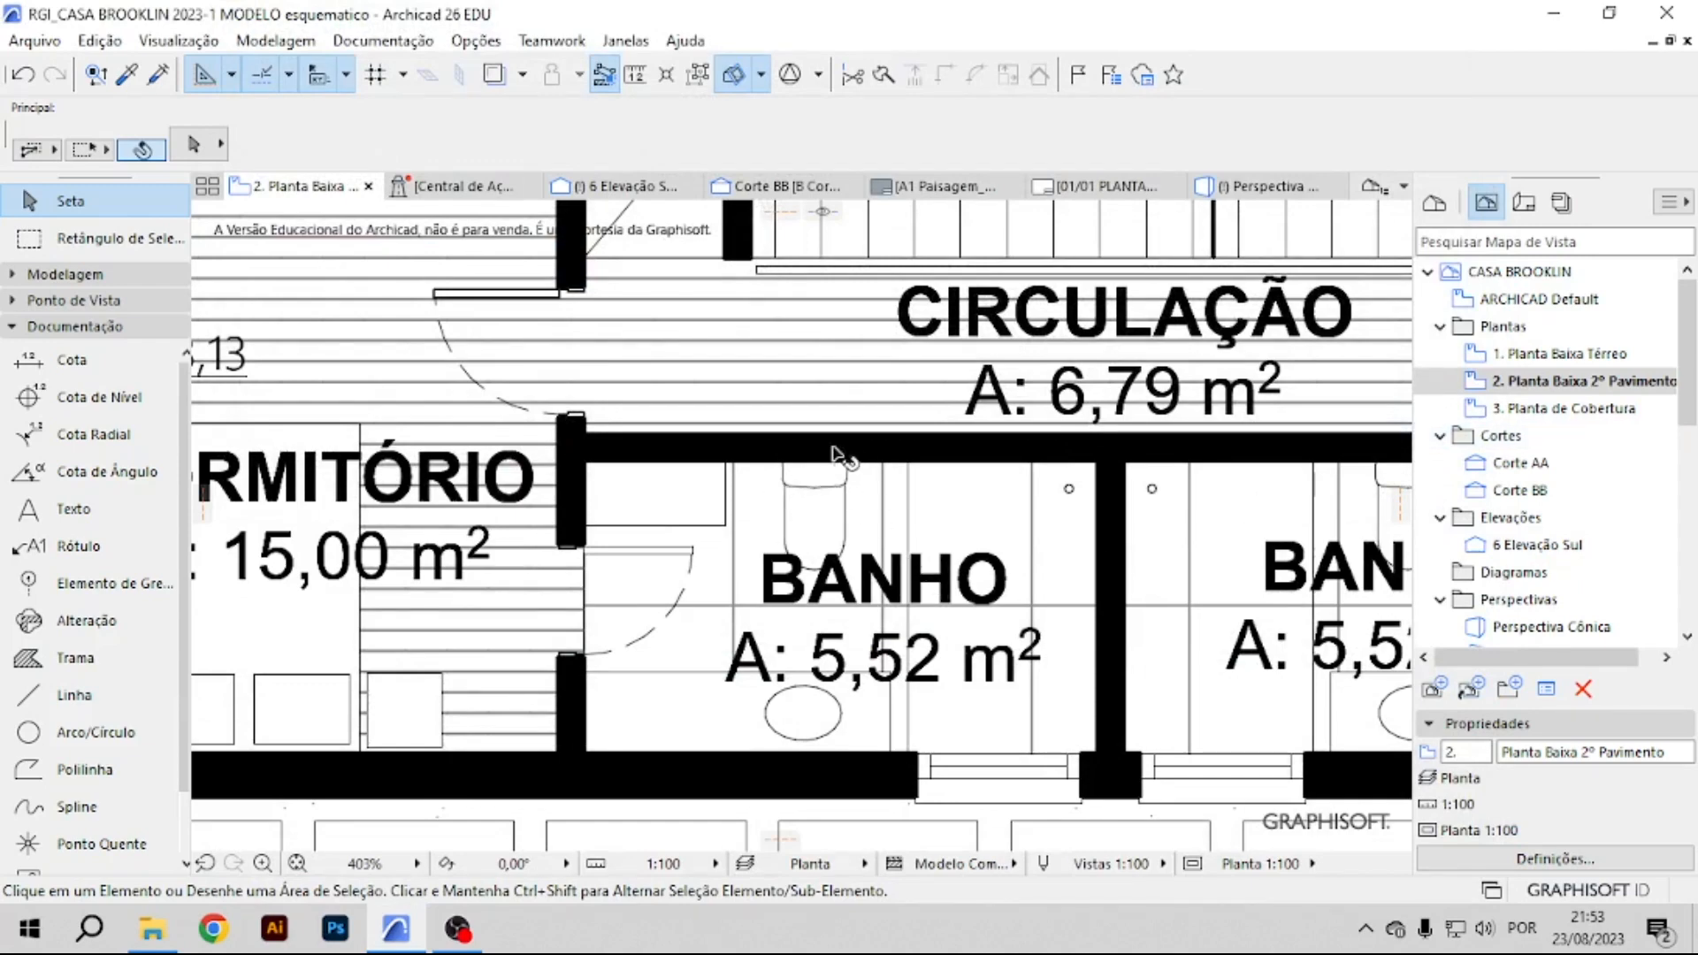
Examine the object symbols on the upper floor, then open 1. Planta Baixa Térreo and examine the living, washroom and kitchen objects.
{"action": "mouse_move", "coordinate": [819, 524]}
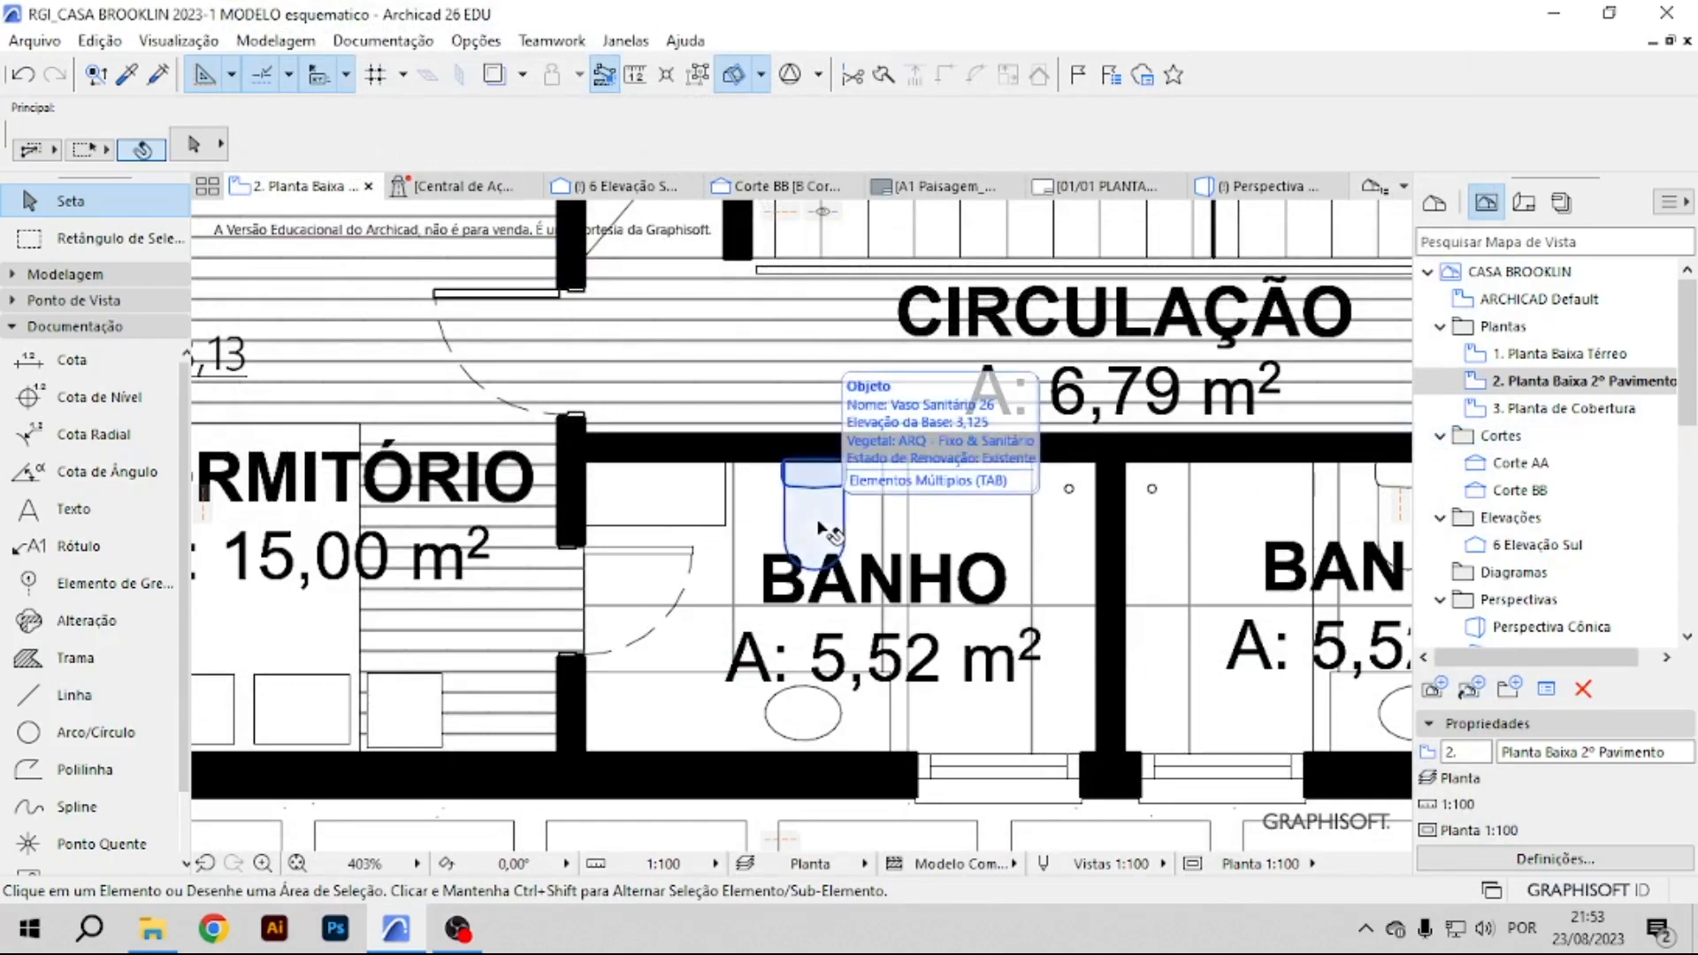
{"action": "scroll", "coordinate": [354, 698], "scroll_direction": "up", "scroll_amount": 4}
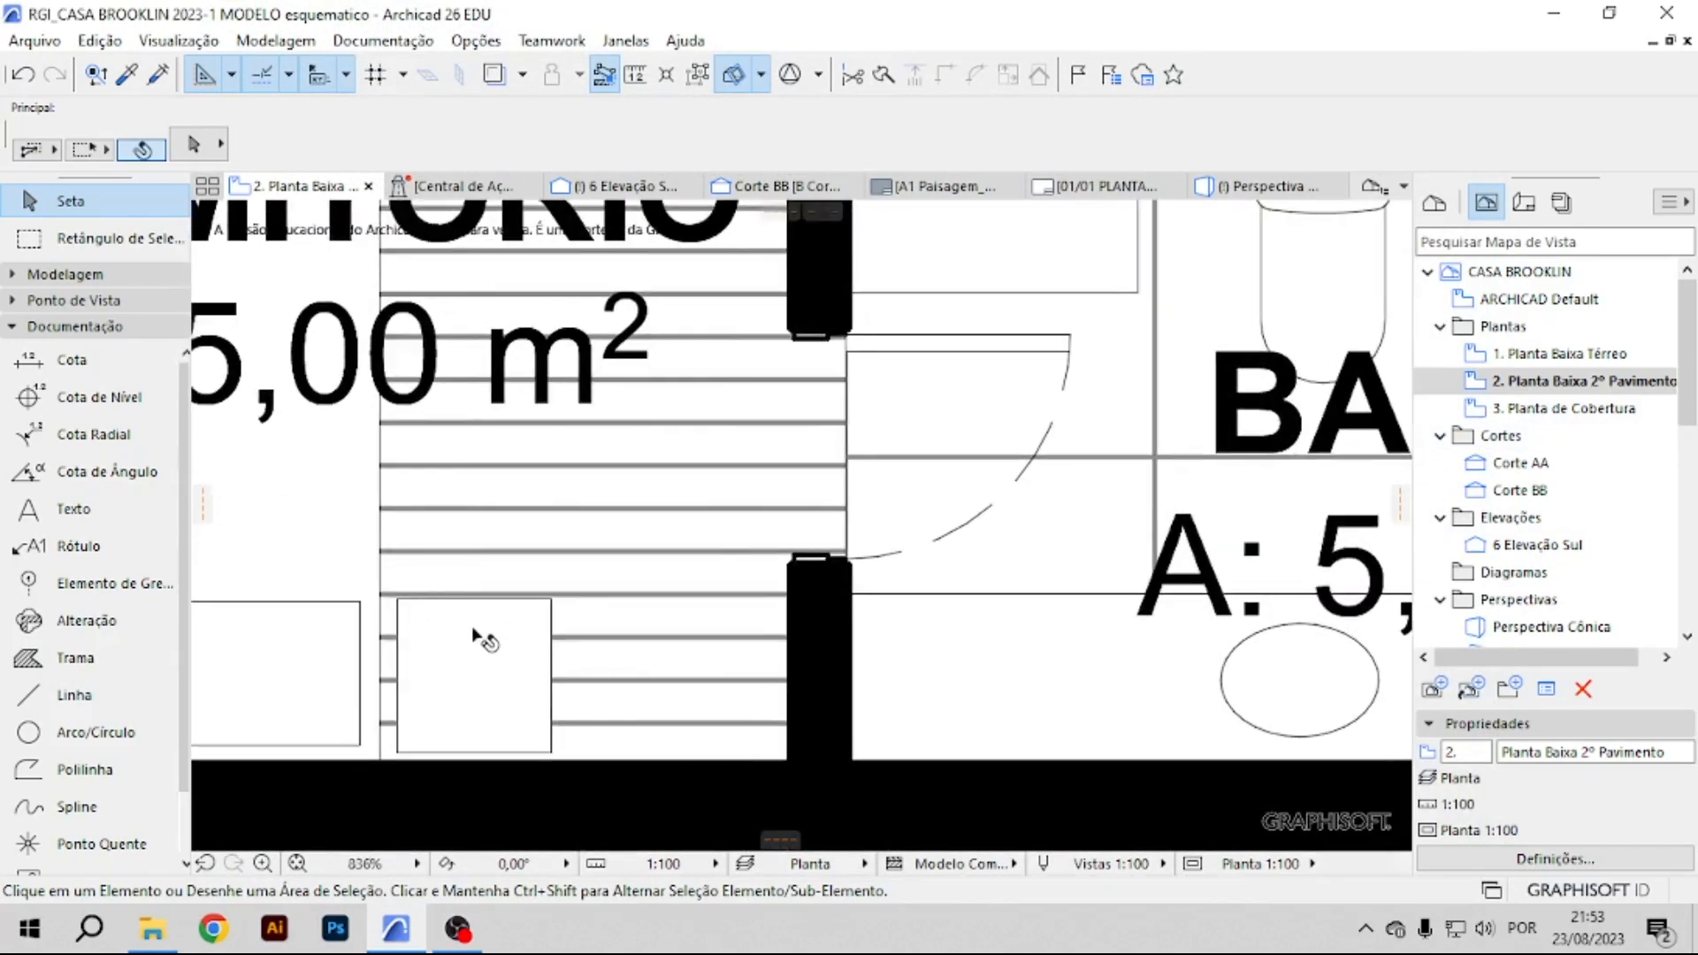
{"action": "scroll", "coordinate": [564, 713], "scroll_direction": "down", "scroll_amount": 4}
{"action": "scroll", "coordinate": [571, 720], "scroll_direction": "down", "scroll_amount": 2}
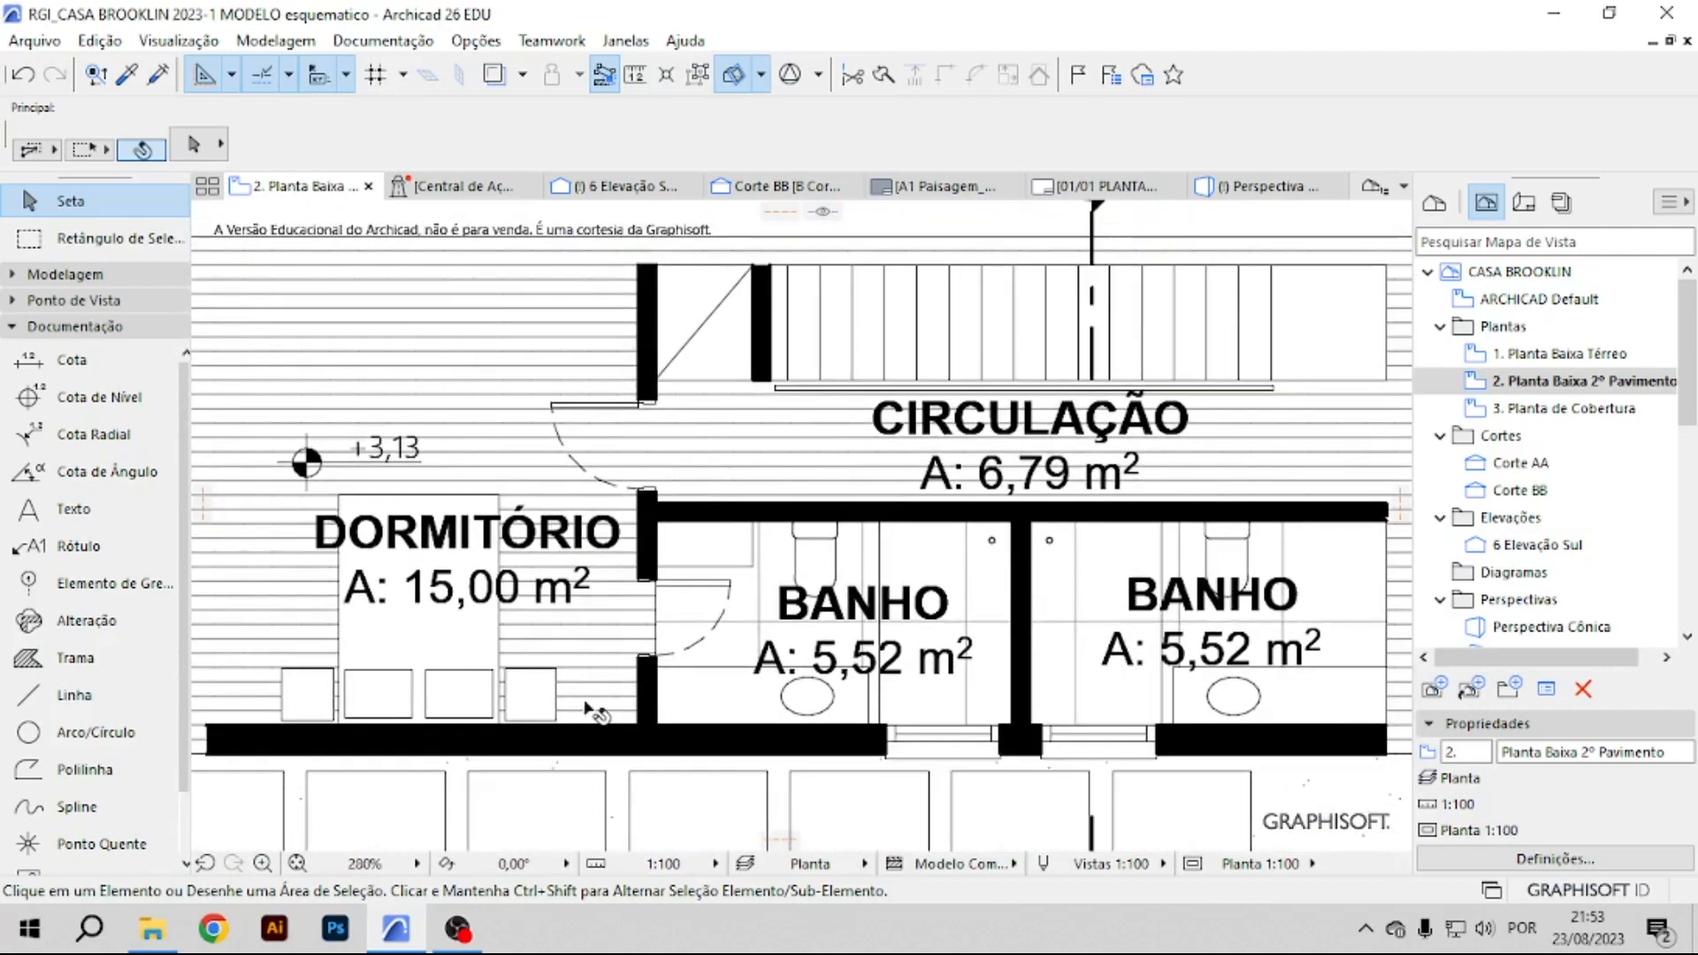
{"action": "double_click", "coordinate": [1535, 358]}
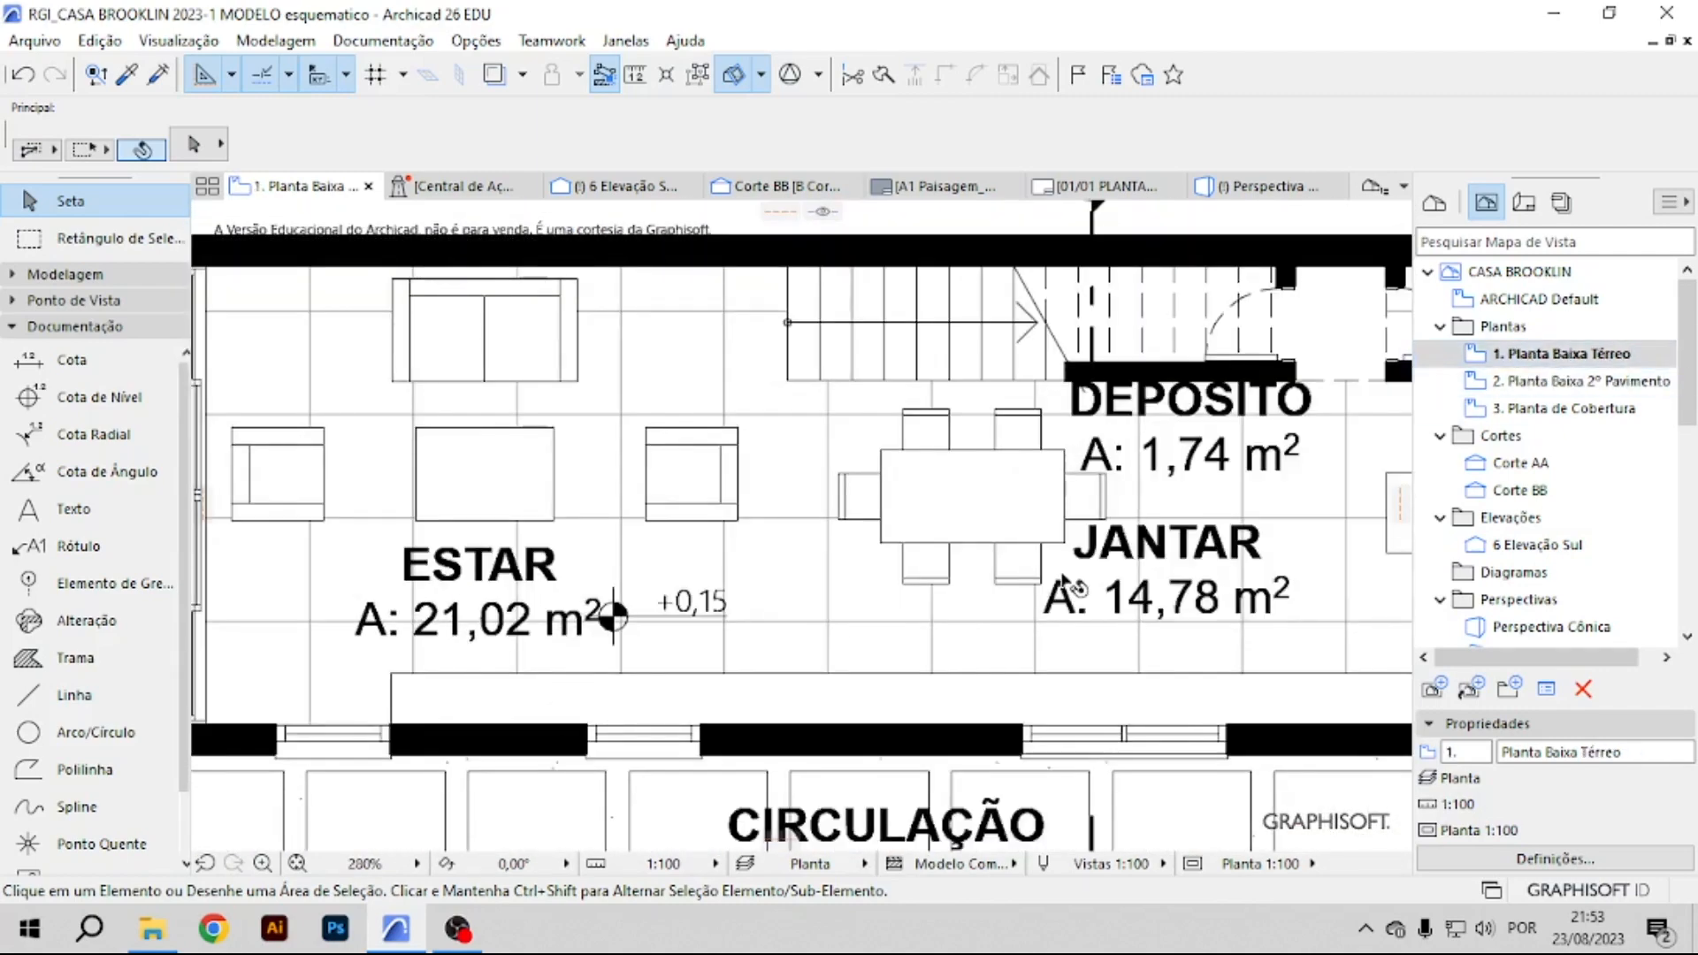
{"action": "mouse_move", "coordinate": [1396, 343]}
{"action": "middle_mouse_down"}
{"action": "mouse_move", "coordinate": [964, 394]}
{"action": "mouse_move", "coordinate": [859, 458]}
{"action": "middle_mouse_up"}
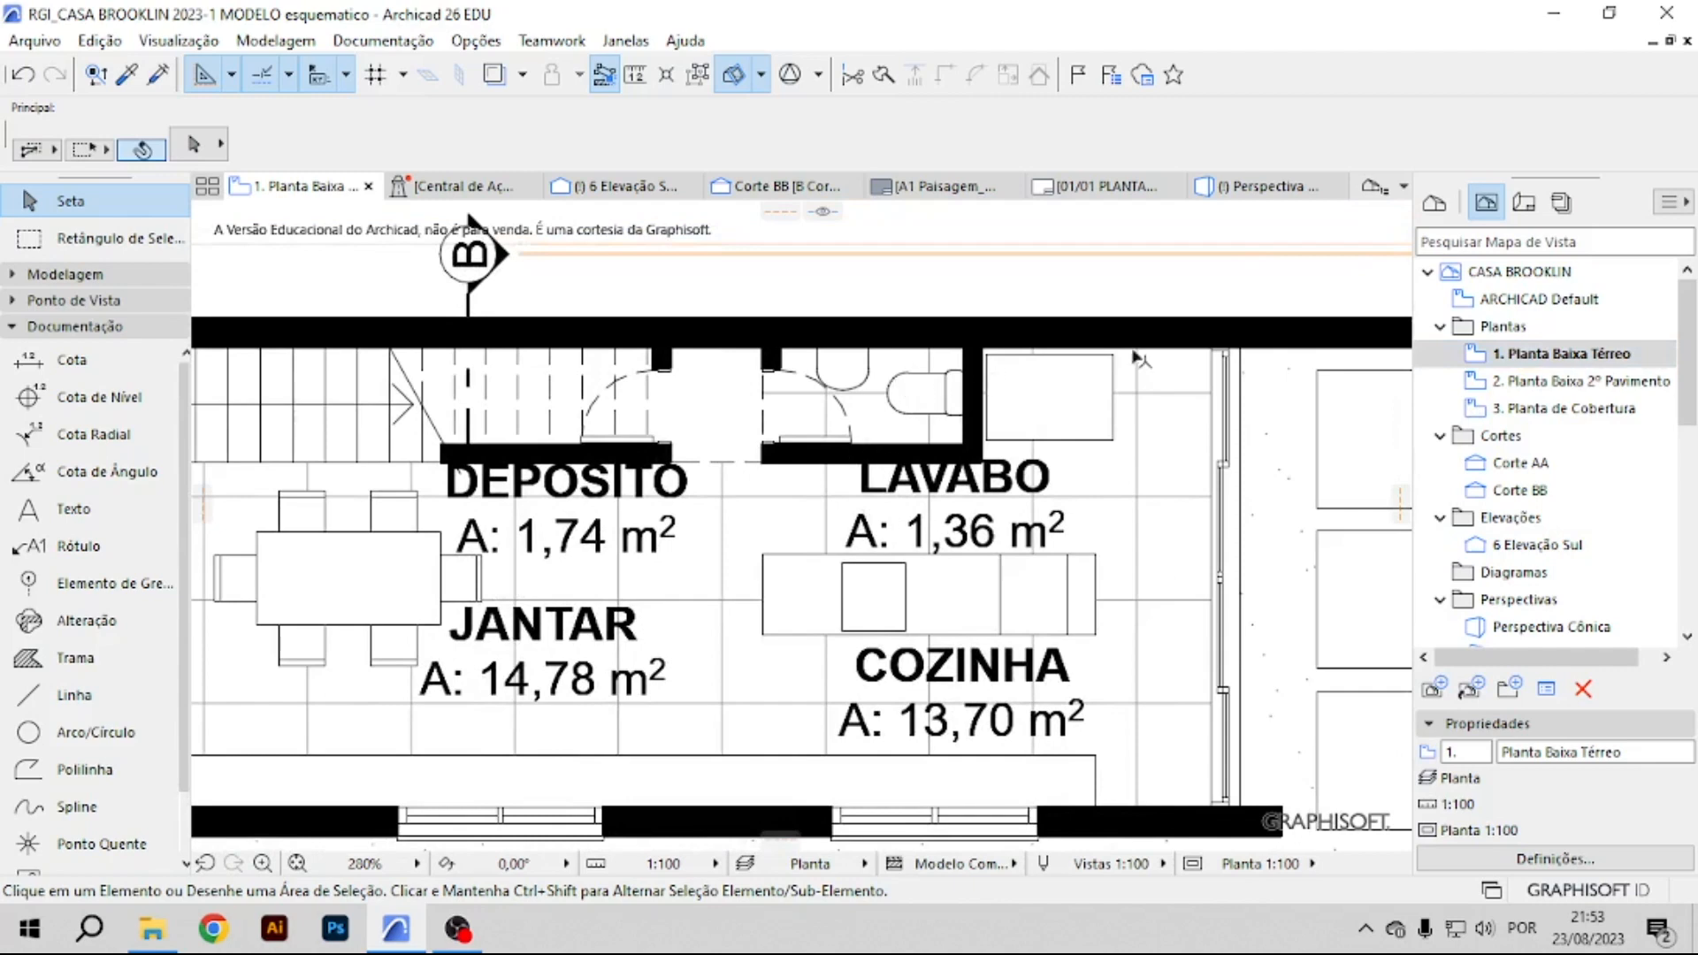
{"action": "scroll", "coordinate": [1139, 359], "scroll_direction": "up", "scroll_amount": 3}
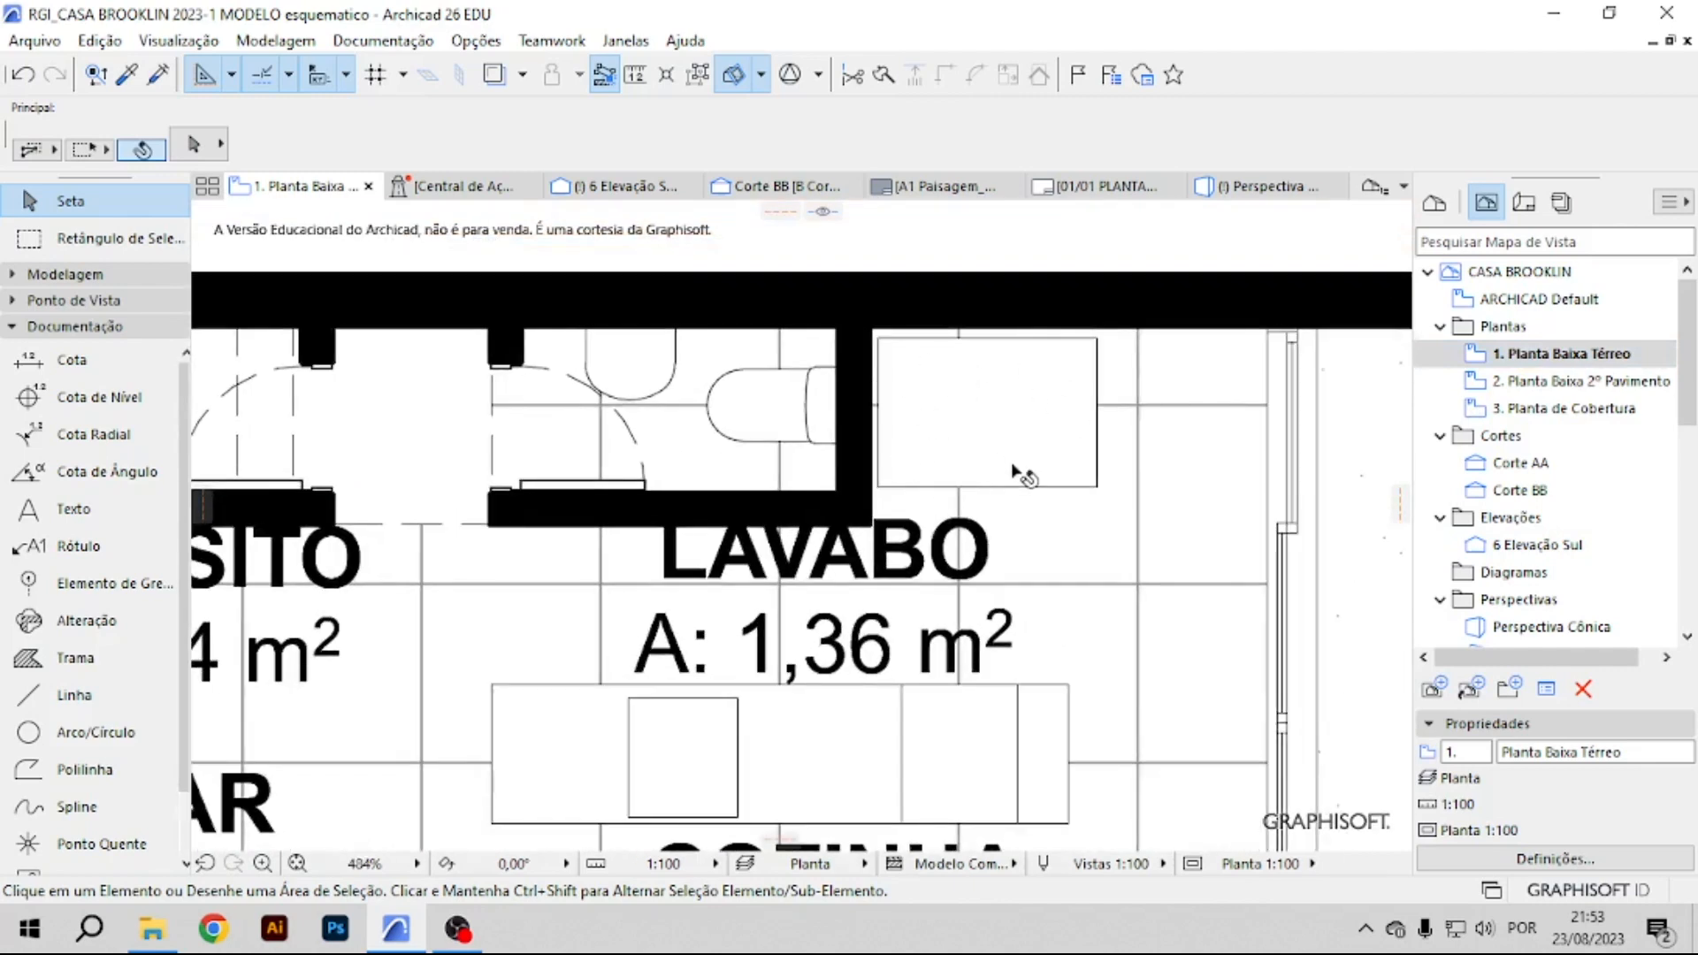
{"action": "middle_click_drag", "start_coordinate": [1039, 716], "coordinate": [1027, 589]}
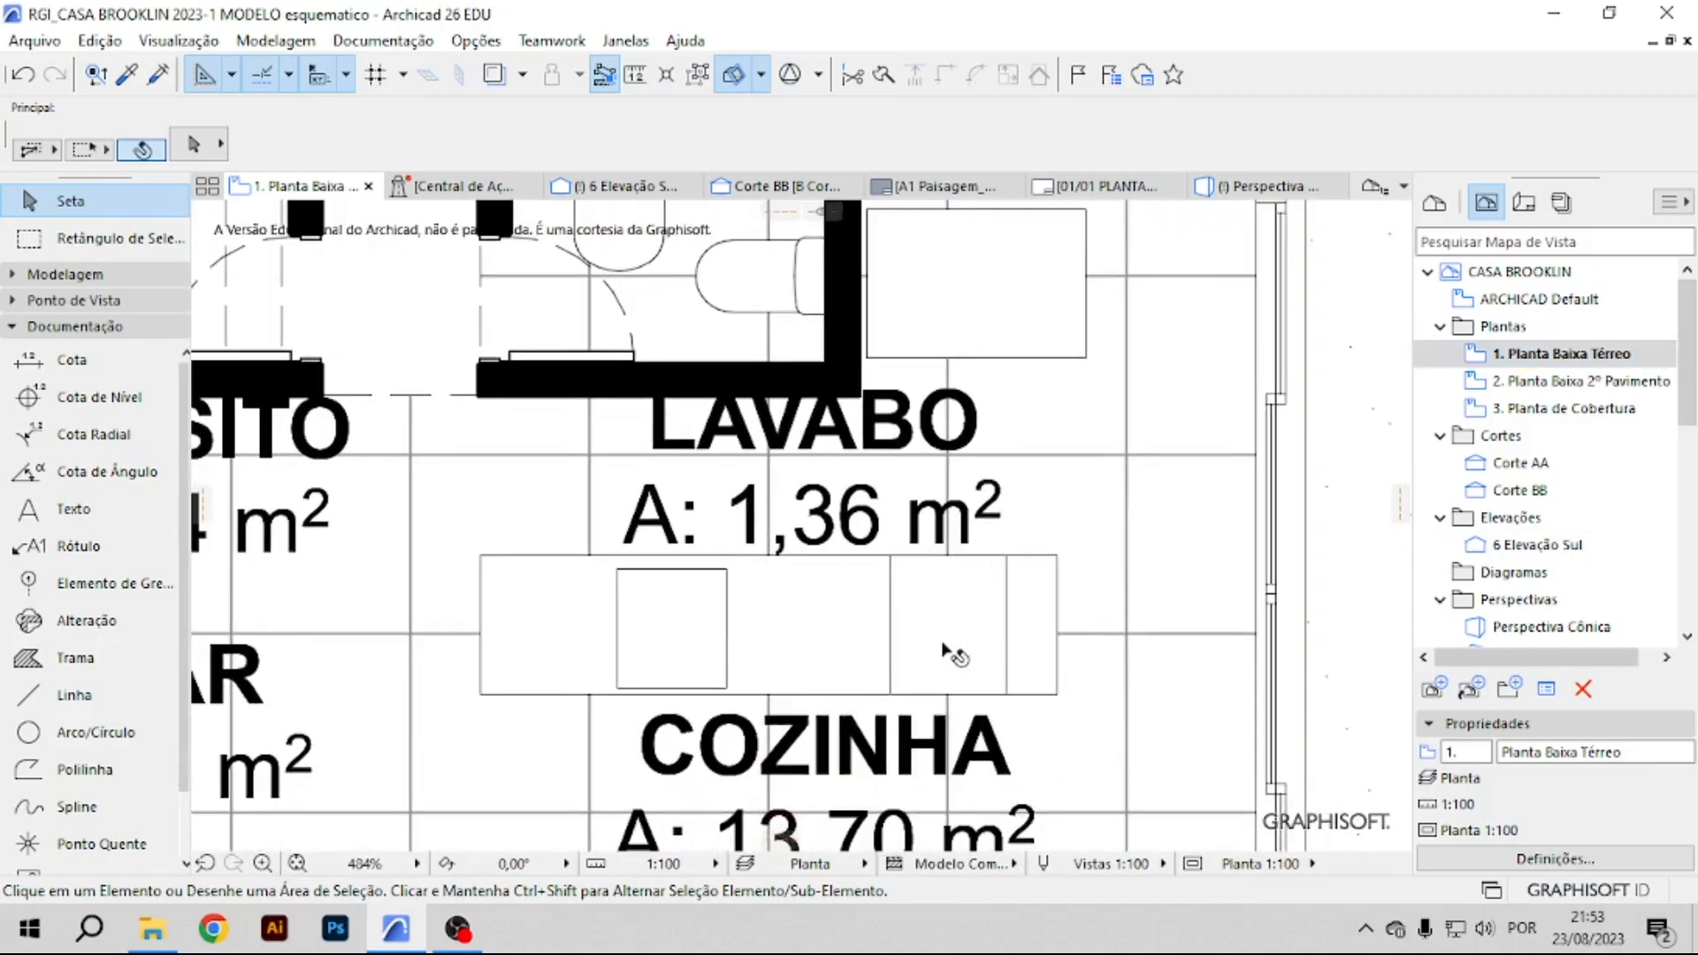
{"action": "scroll", "coordinate": [1122, 576], "scroll_direction": "down", "scroll_amount": 4}
Copy the stair's direction line, arrowhead and start circle from the ground-floor plan and paste them onto the stair in 2. Planta Baixa 2º Pavimento.
{"action": "middle_click_drag", "start_coordinate": [686, 743], "coordinate": [1127, 644]}
{"action": "scroll", "coordinate": [786, 414], "scroll_direction": "up", "scroll_amount": 3}
{"action": "middle_click_drag", "start_coordinate": [787, 414], "coordinate": [651, 504]}
{"action": "left_click", "coordinate": [651, 503]}
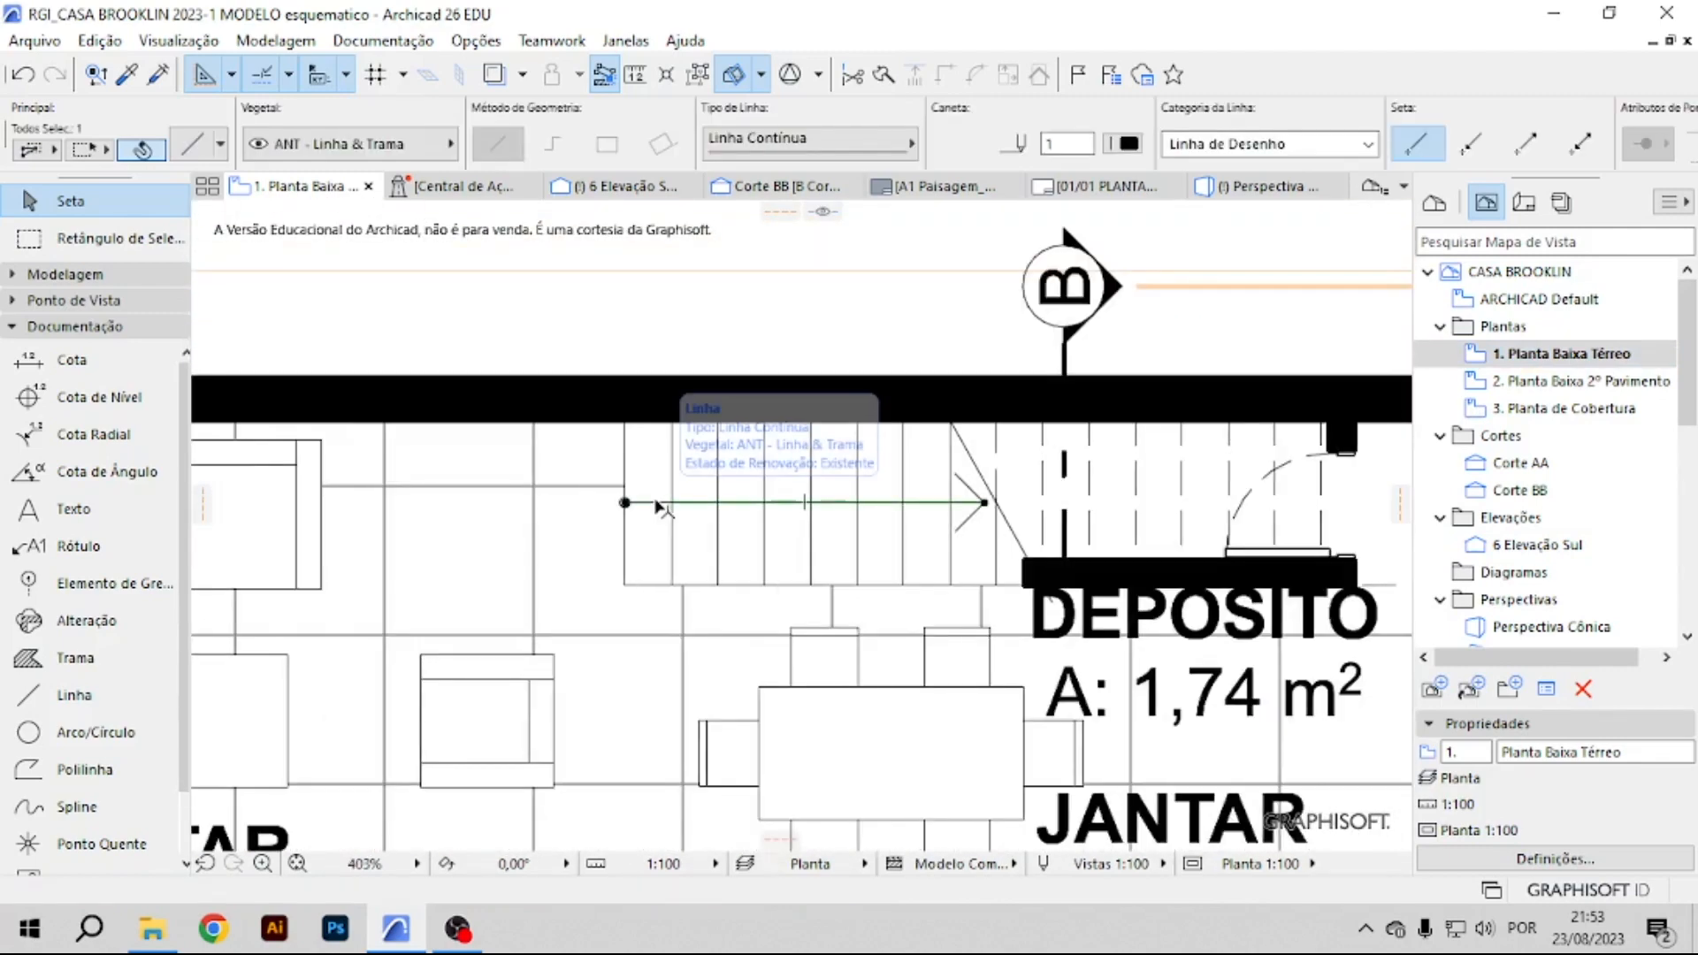
{"action": "scroll", "coordinate": [985, 497], "scroll_direction": "up", "scroll_amount": 2}
{"action": "left_click", "coordinate": [963, 488], "text": "shift"}
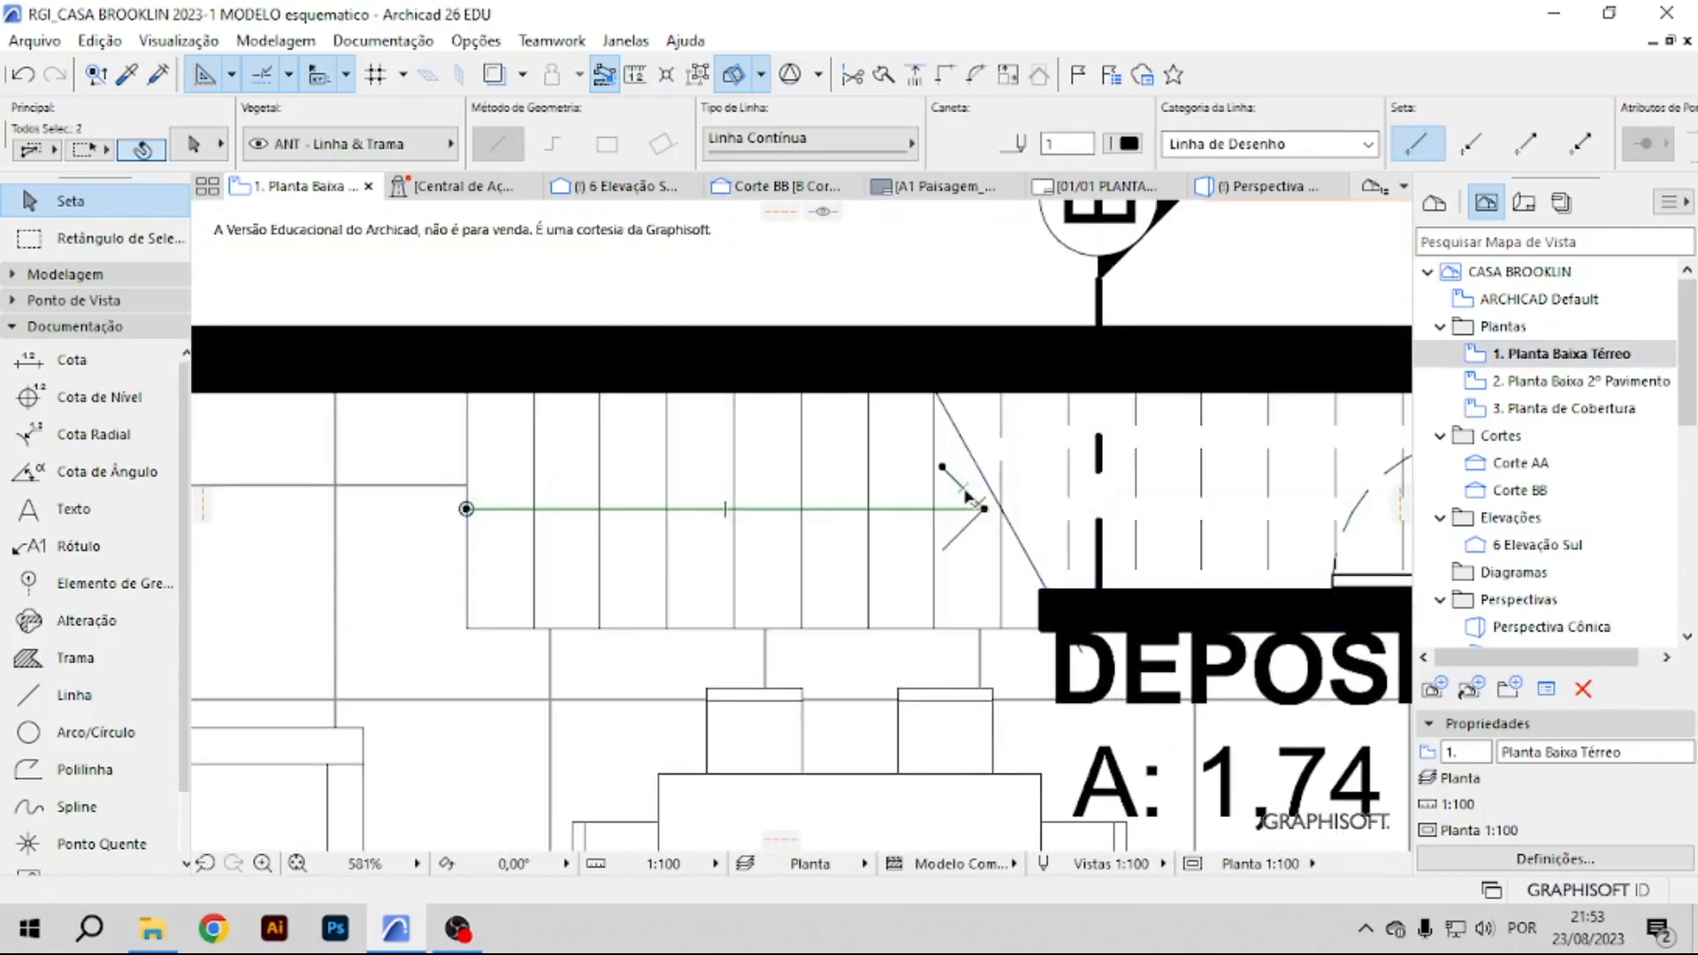
{"action": "left_click", "coordinate": [958, 544], "text": "shift"}
{"action": "scroll", "coordinate": [467, 507], "scroll_direction": "up", "scroll_amount": 3}
{"action": "left_click", "coordinate": [476, 522], "text": "shift"}
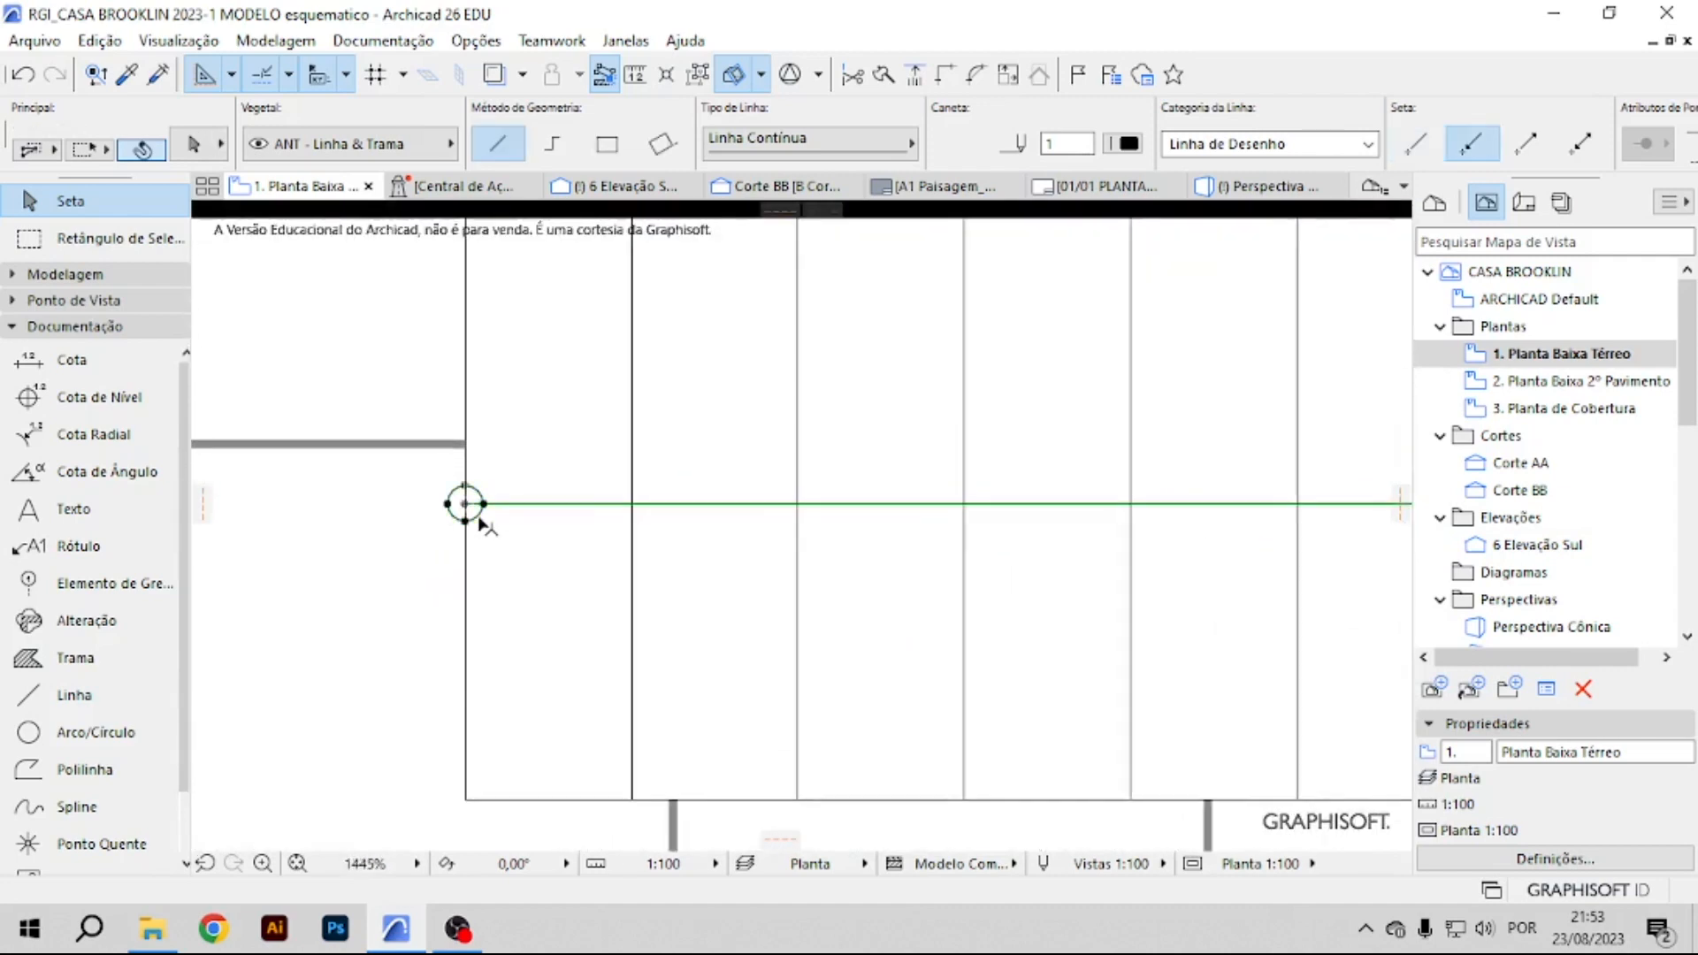
{"action": "double_click", "coordinate": [1584, 383]}
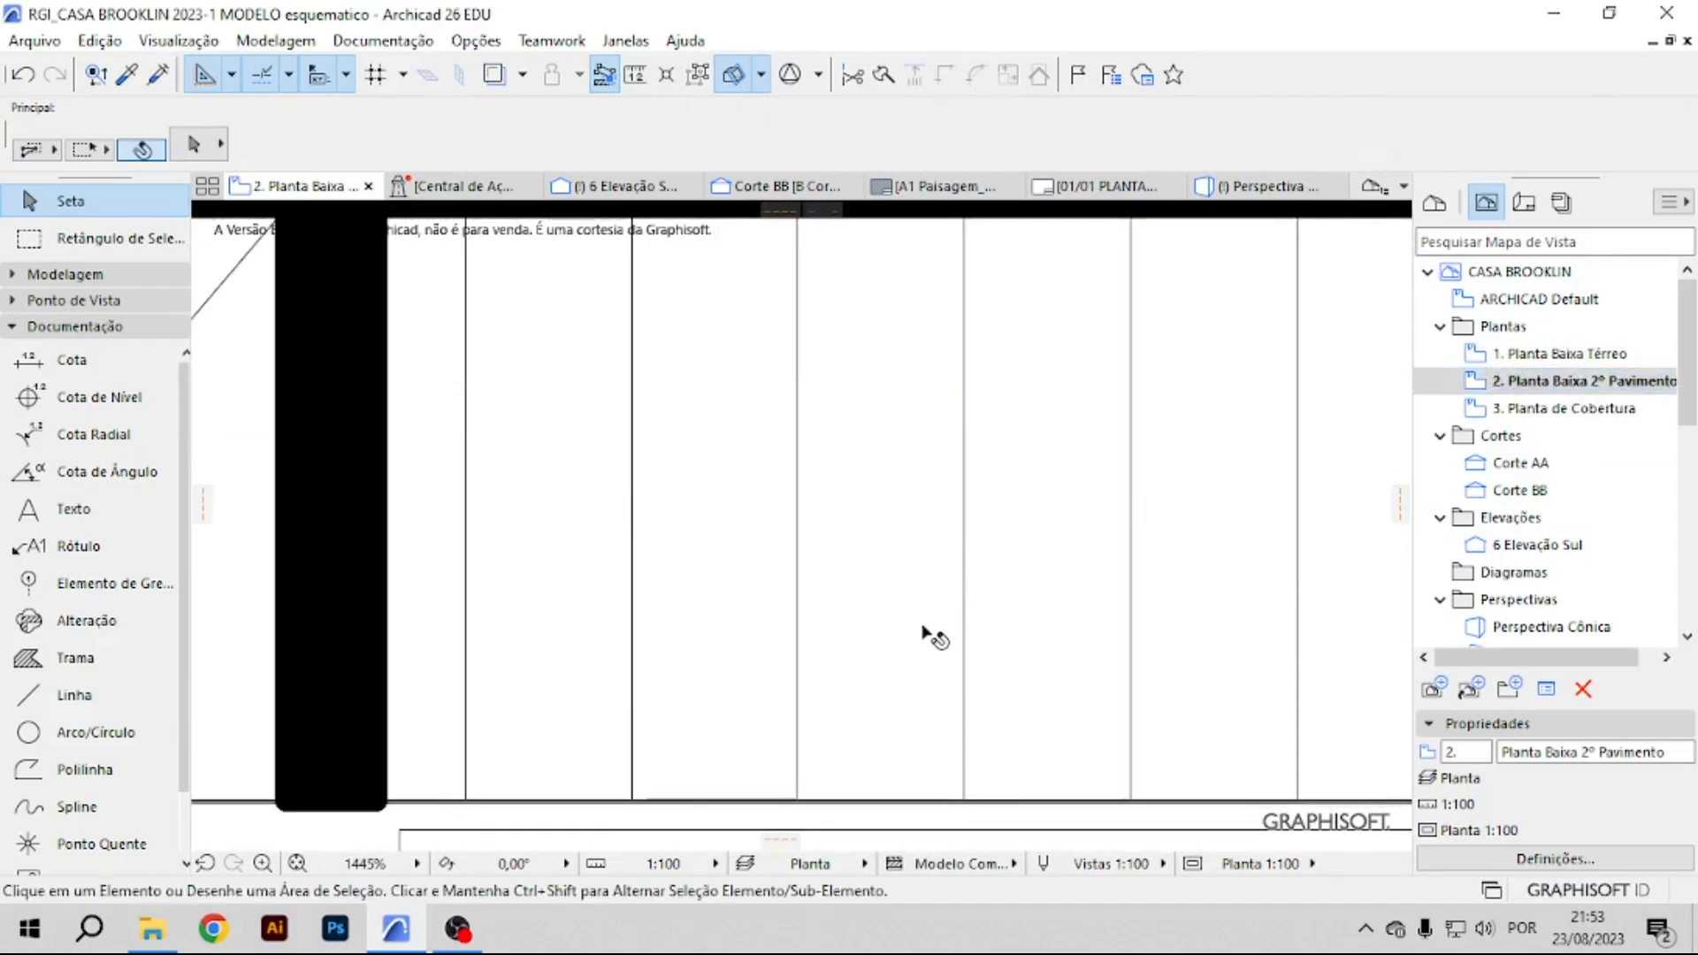
{"action": "key", "text": "ctrl+v"}
{"action": "left_click", "coordinate": [998, 500]}
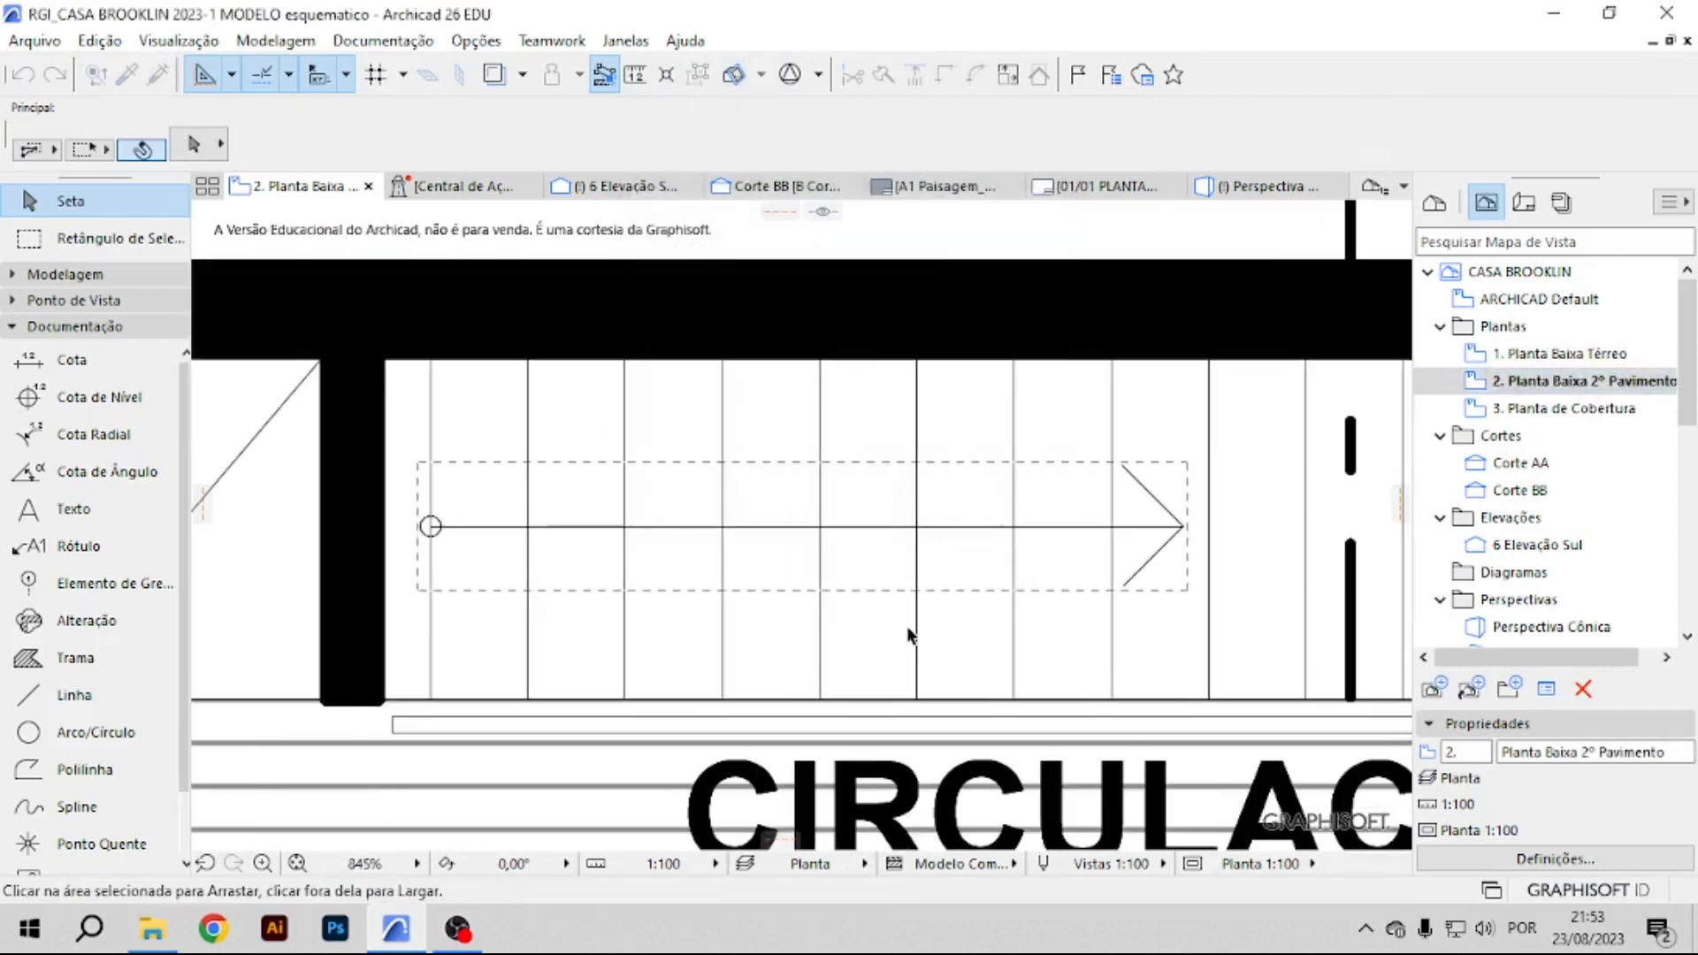
Extend the stair's direction line horizontally past the last riser to about the middle of the landing.
{"action": "middle_click_drag", "start_coordinate": [1211, 555], "coordinate": [927, 559]}
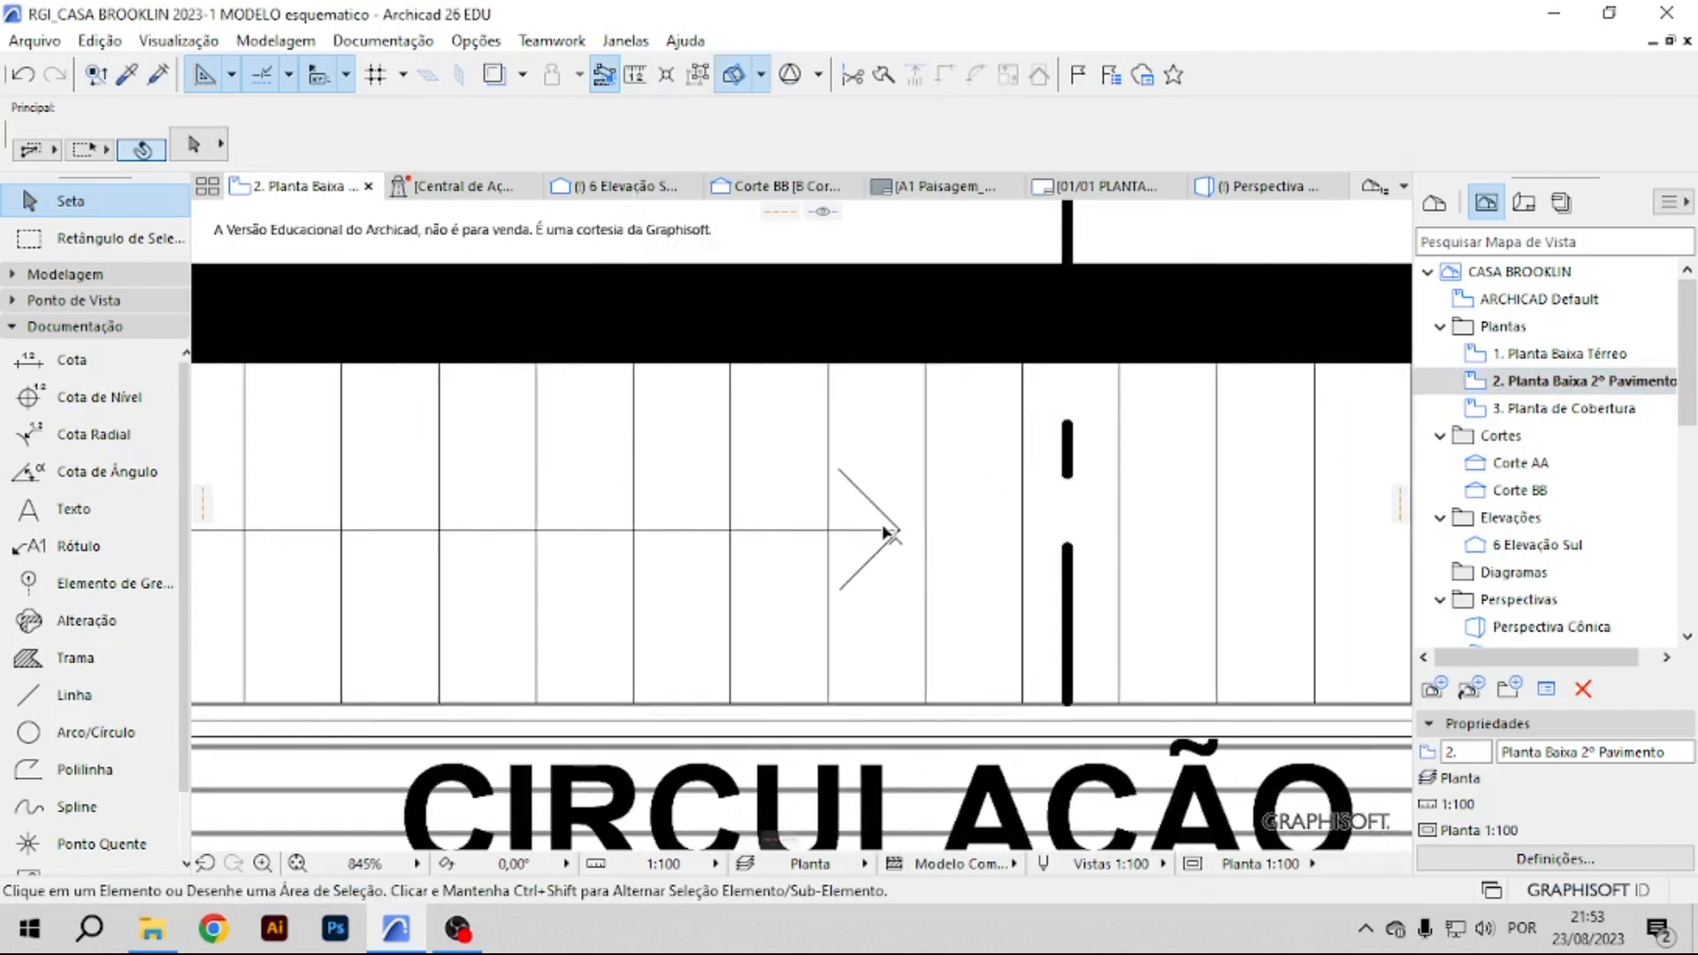
{"action": "left_click", "coordinate": [878, 531]}
{"action": "left_click", "coordinate": [900, 531]}
{"action": "scroll", "coordinate": [900, 531], "scroll_direction": "down", "scroll_amount": 3}
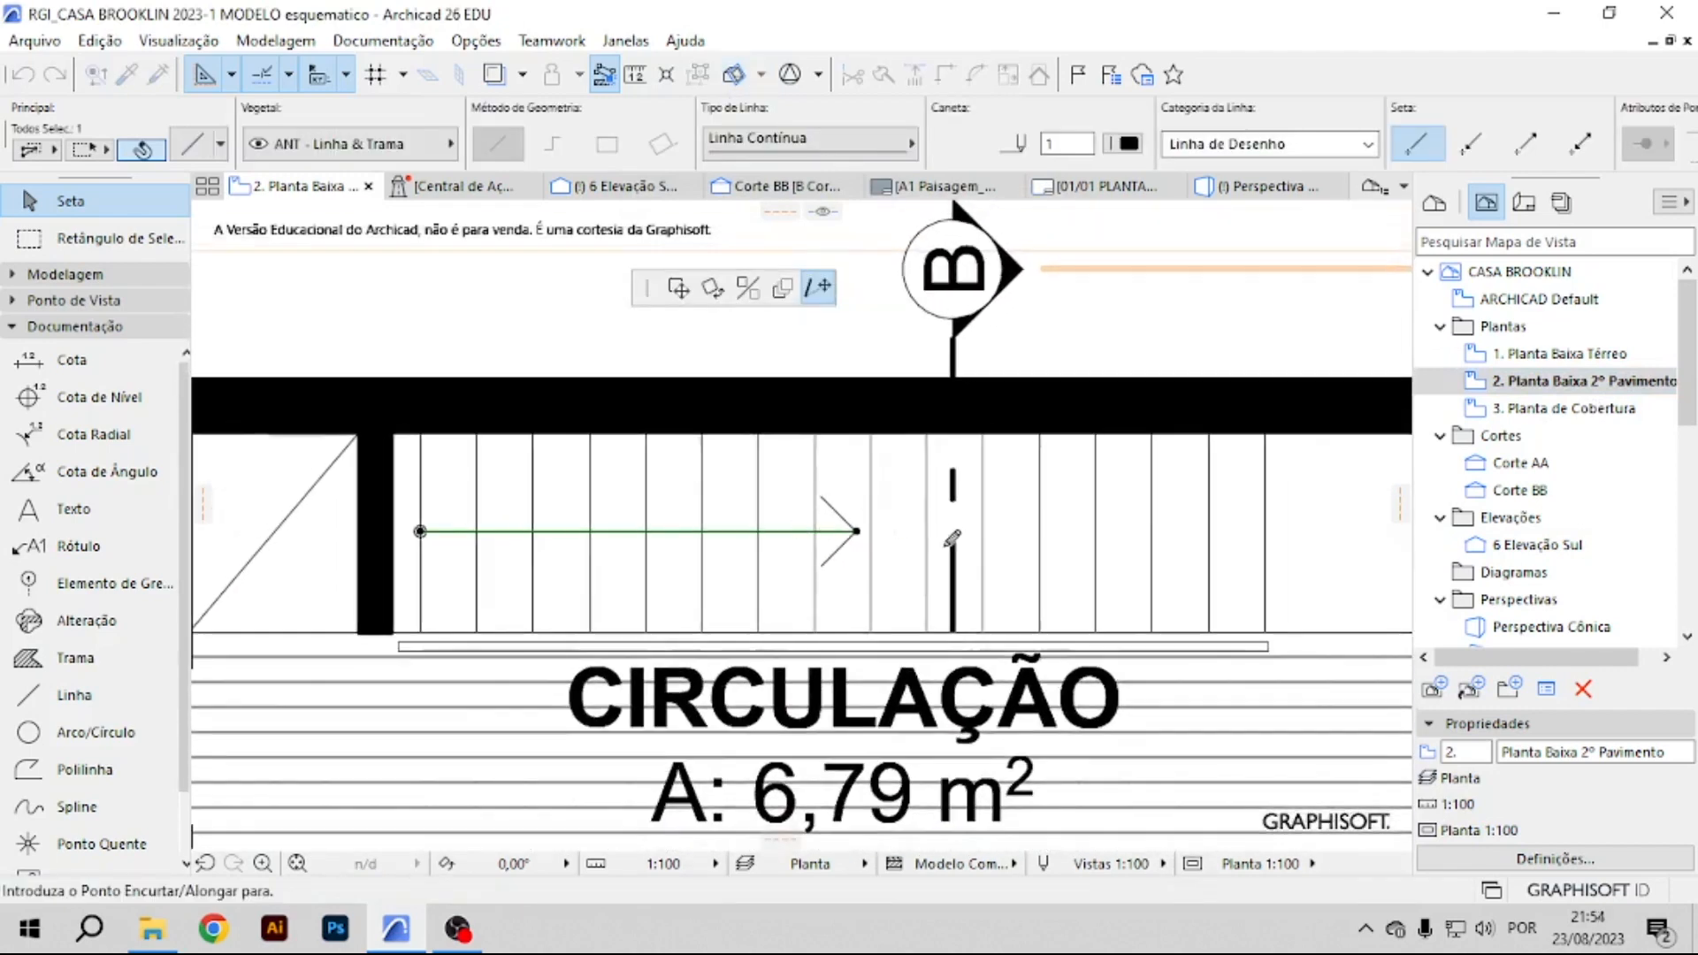
{"action": "left_click", "coordinate": [1146, 531]}
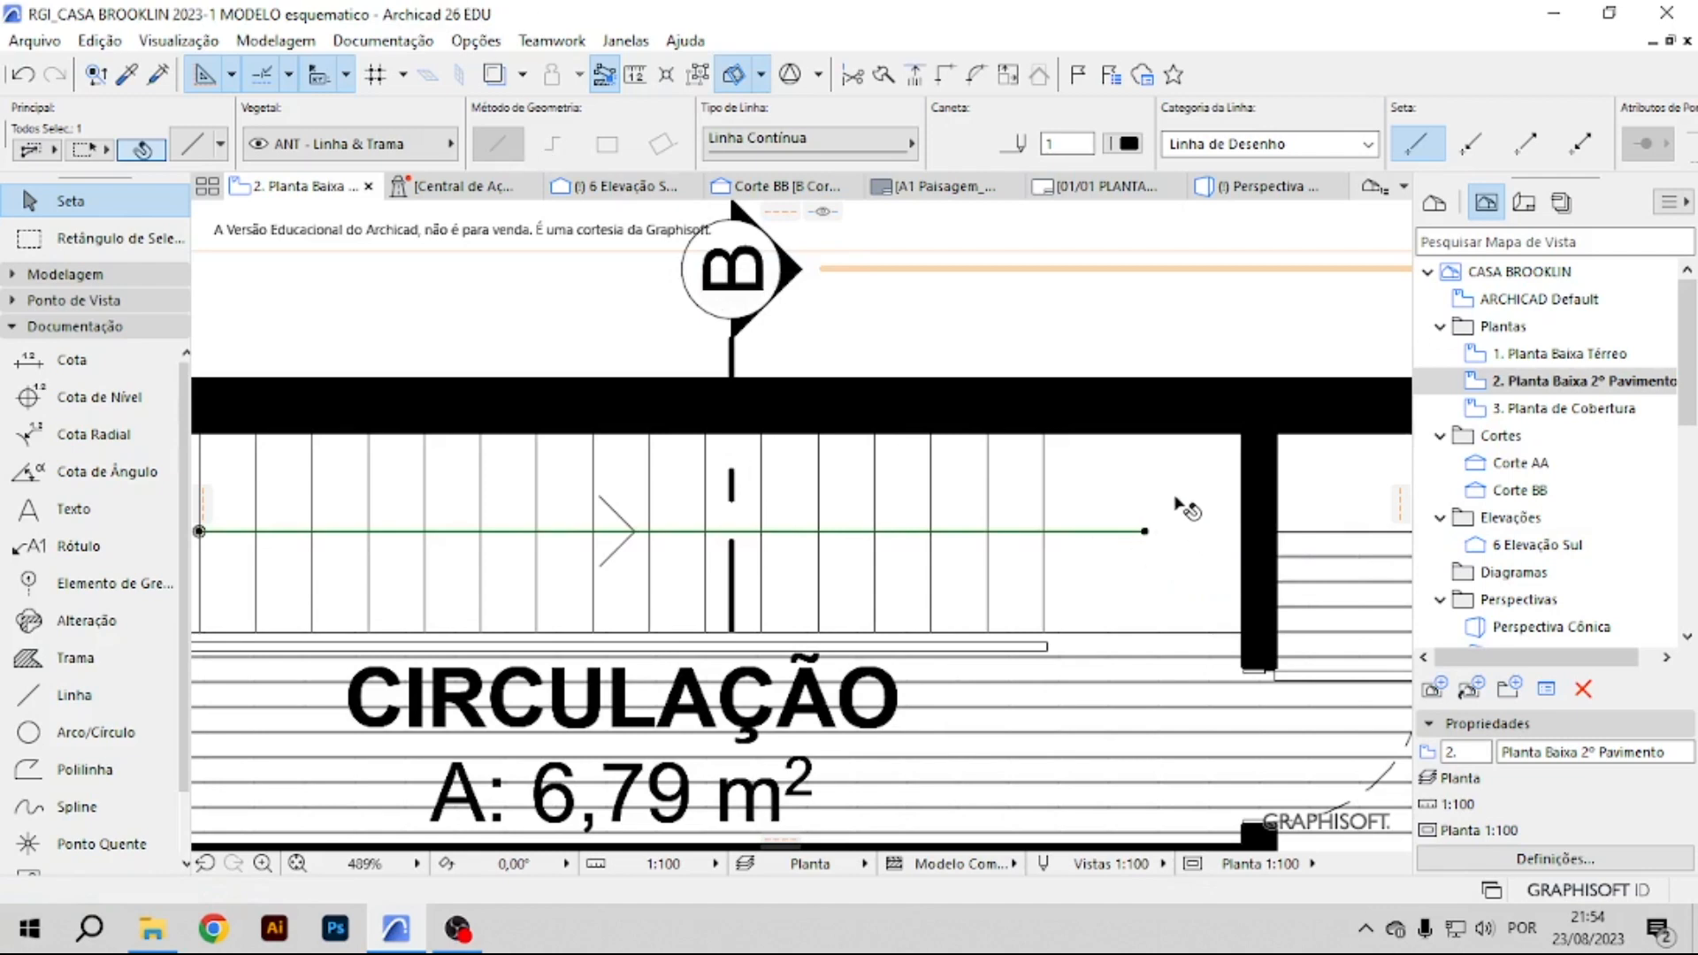
{"action": "key", "text": "Escape"}
Draw a perpendicular line from the end of the direction line down to the landing's edge at the Circulação.
{"action": "left_click", "coordinate": [72, 695]}
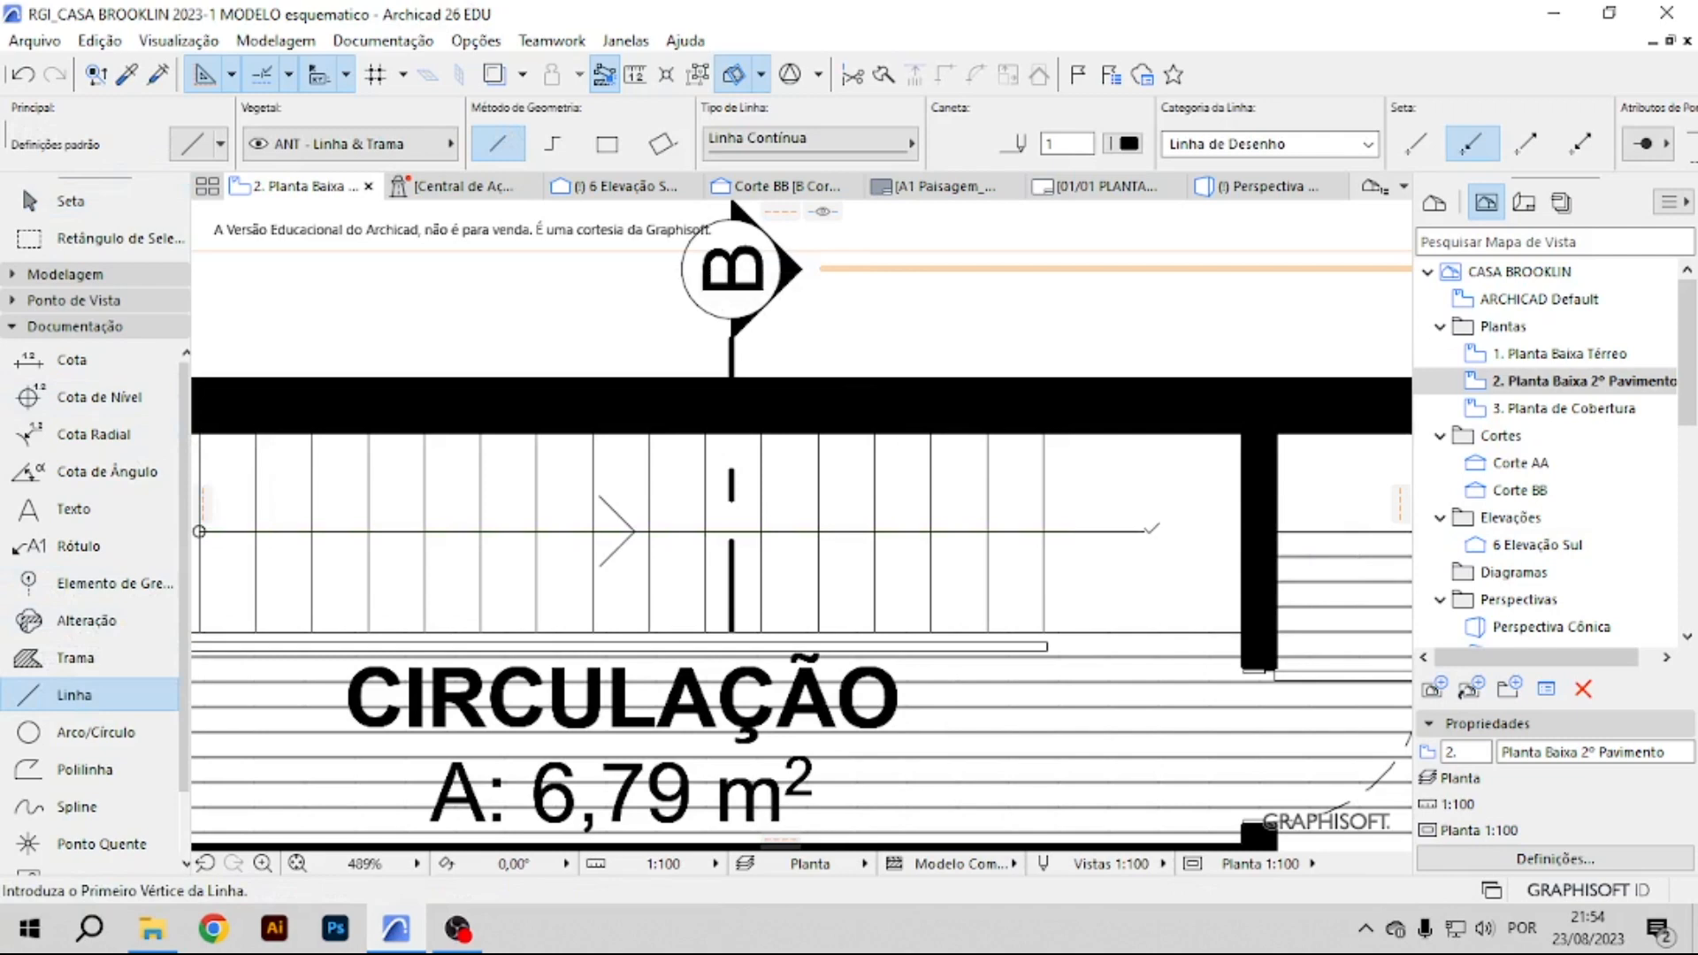
{"action": "left_click", "coordinate": [1146, 532]}
{"action": "left_click", "coordinate": [1146, 633]}
{"action": "key", "text": "Escape"}
{"action": "scroll", "coordinate": [1133, 557], "scroll_direction": "up", "scroll_amount": 4}
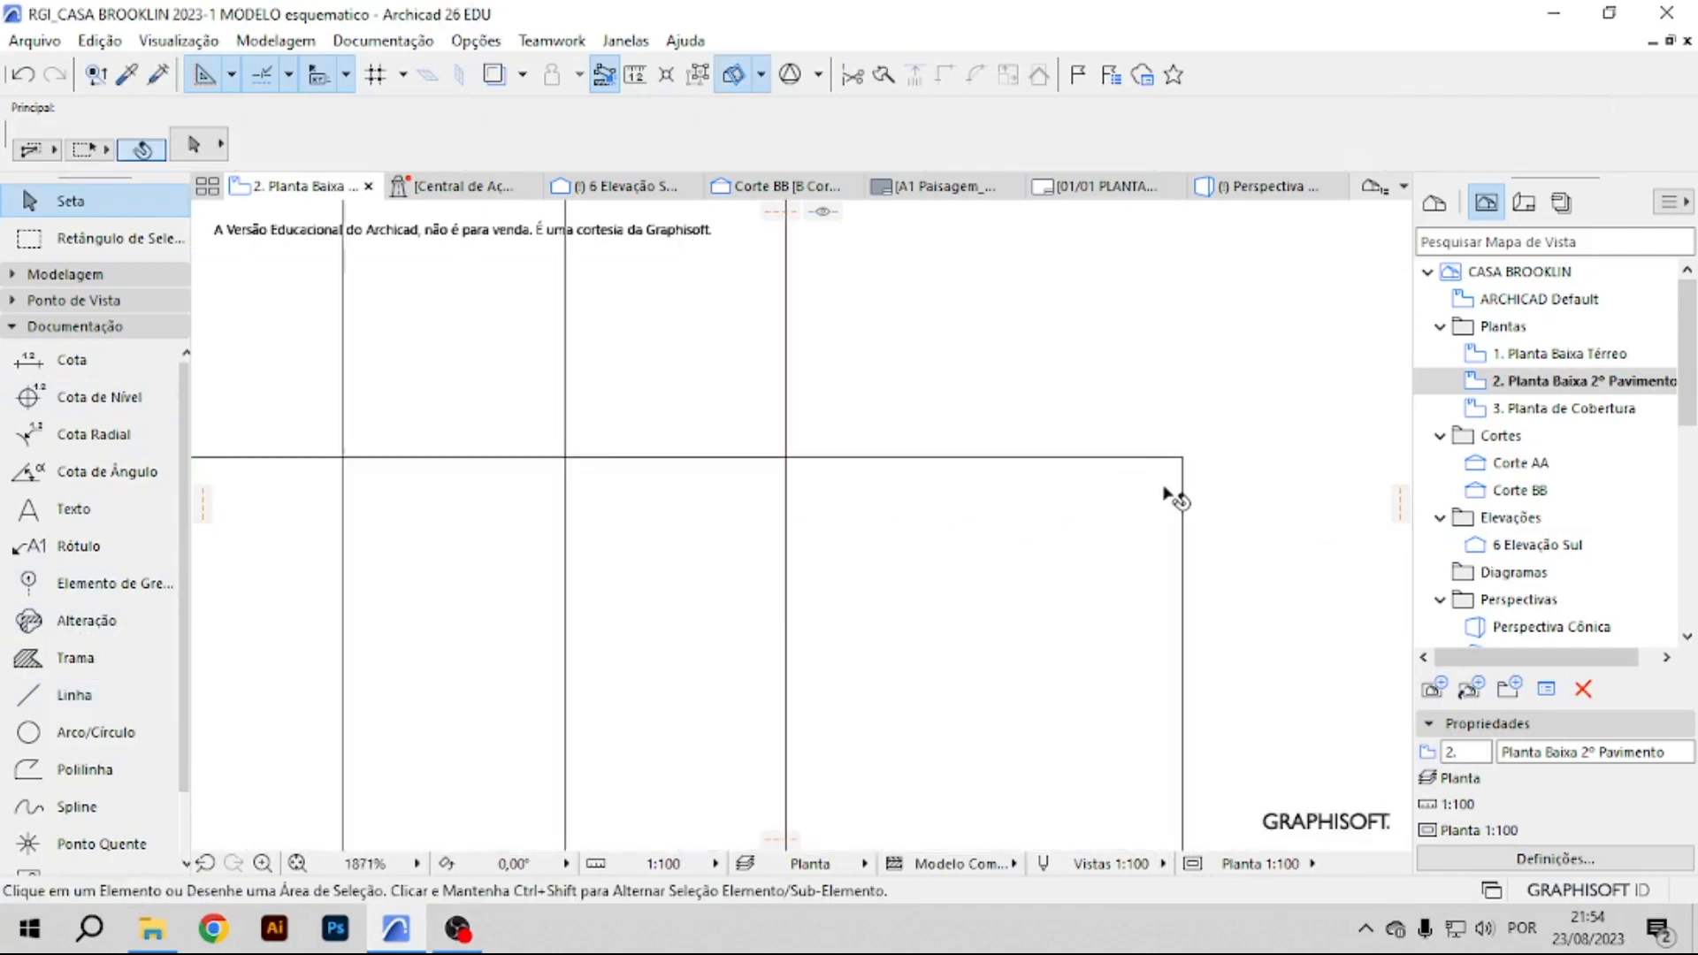
{"action": "scroll", "coordinate": [1177, 500], "scroll_direction": "down", "scroll_amount": 4}
Move the two arrowhead lines from mid-stair to the landing and rotate them 90° clockwise so they point down.
{"action": "left_click", "coordinate": [647, 493]}
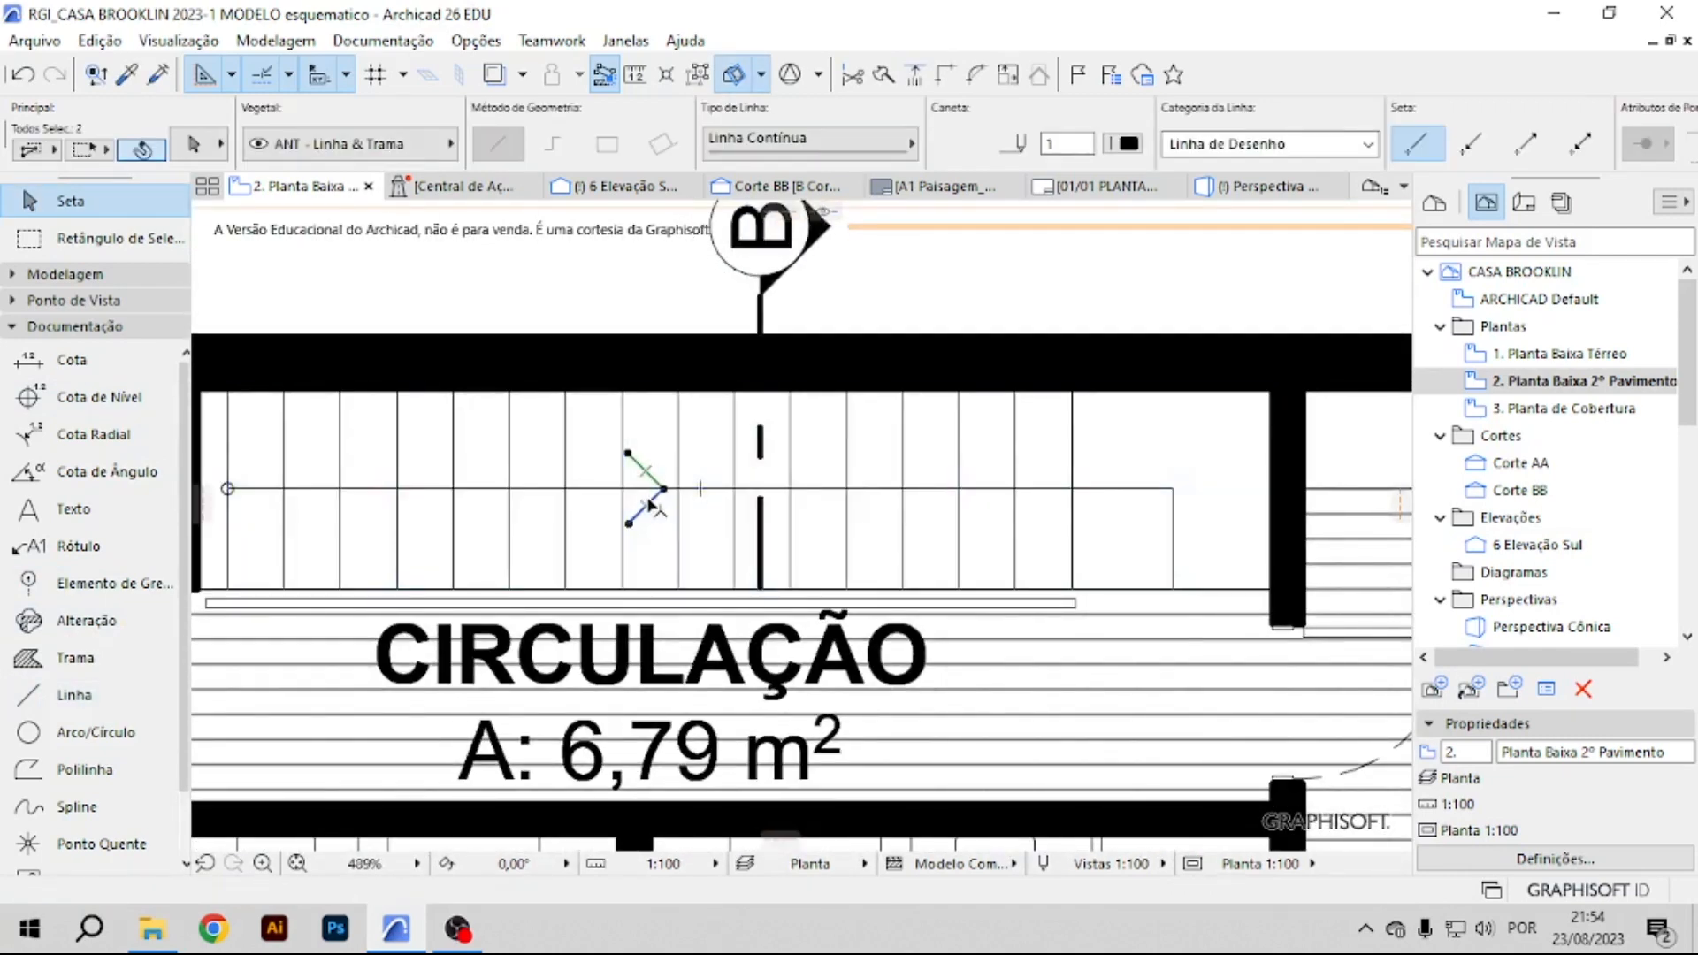
{"action": "left_click_drag", "start_coordinate": [649, 506], "coordinate": [1198, 506]}
{"action": "key", "text": "ctrl+e"}
{"action": "left_click", "coordinate": [1200, 510]}
{"action": "left_click", "coordinate": [1220, 511]}
{"action": "left_click", "coordinate": [1205, 557]}
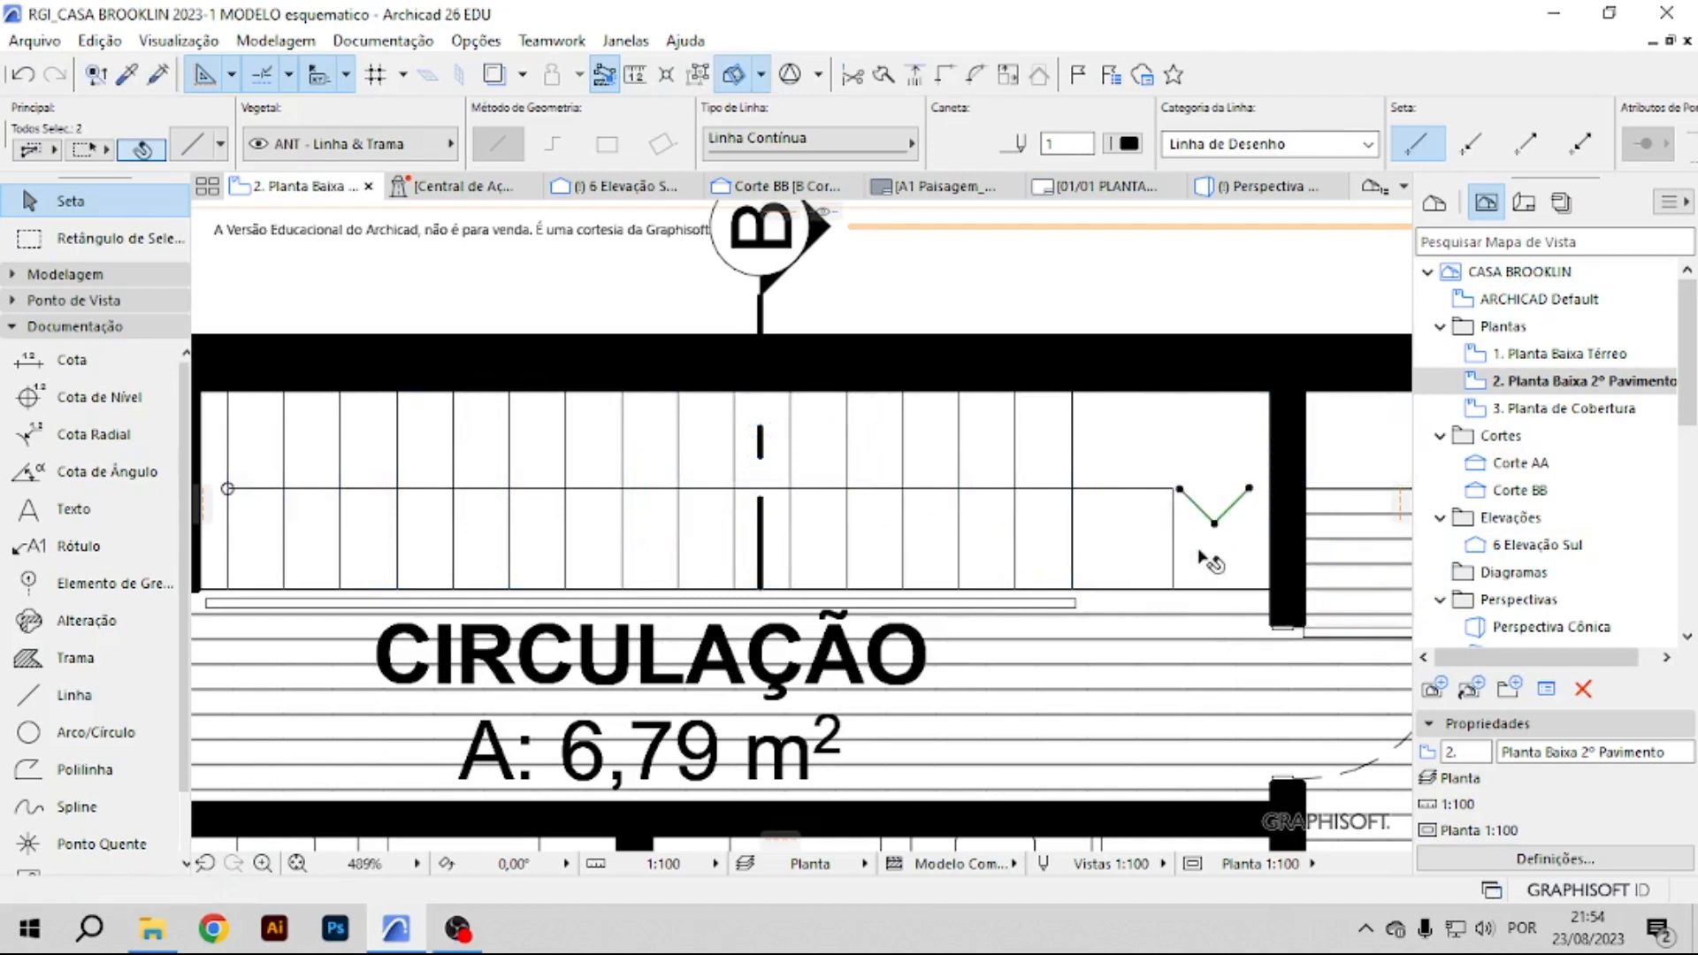
Move the rotated arrowhead so its tip sits on the lower end of the perpendicular line, and check the upper-floor plan.
{"action": "key", "text": "ctrl+d"}
{"action": "scroll", "coordinate": [1206, 528], "scroll_direction": "up", "scroll_amount": 3}
{"action": "left_click", "coordinate": [1224, 520]}
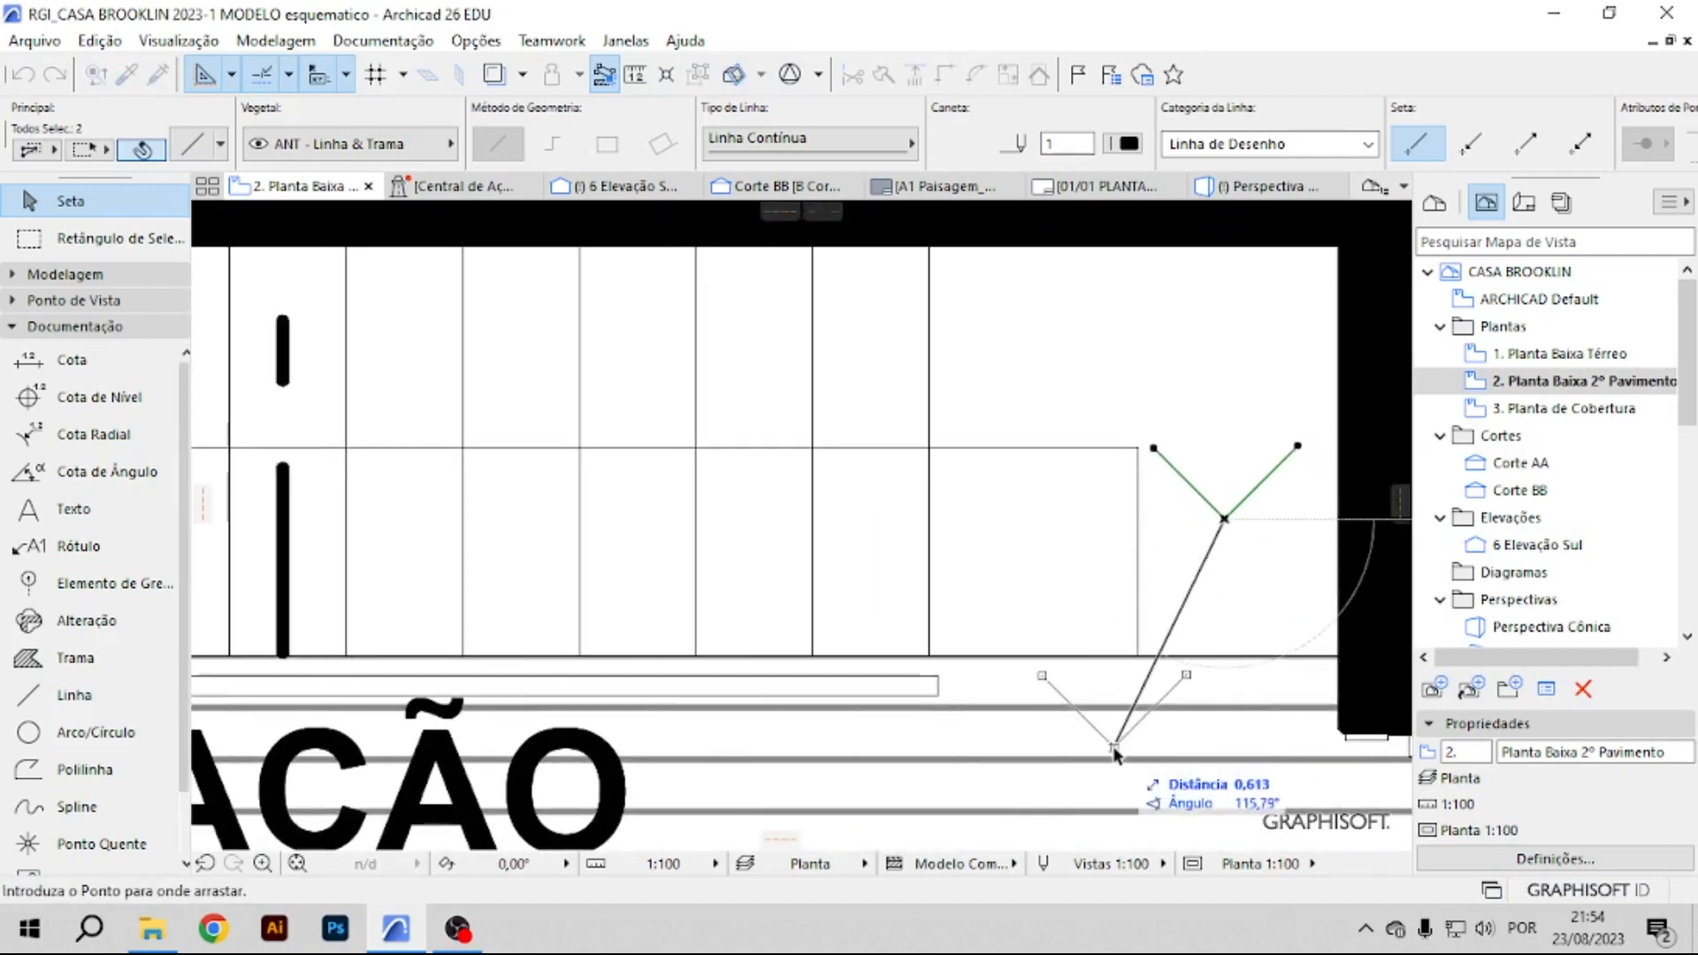
{"action": "left_click", "coordinate": [1138, 657]}
{"action": "key", "text": "Escape"}
{"action": "scroll", "coordinate": [1217, 566], "scroll_direction": "down", "scroll_amount": 3}
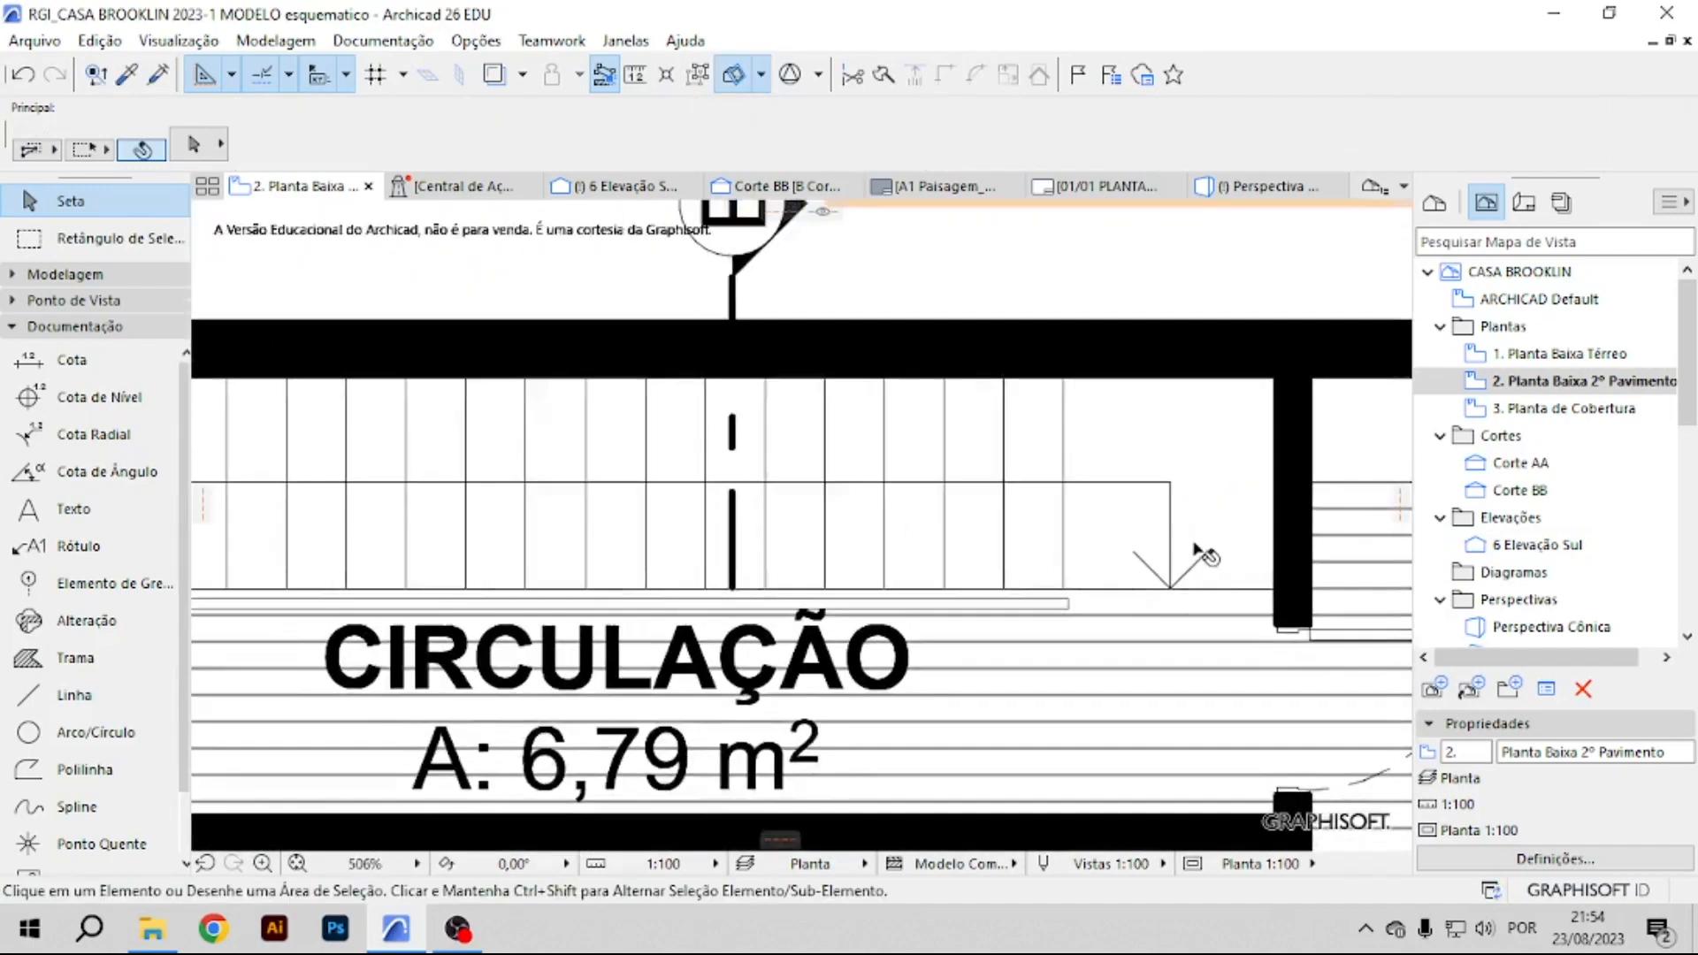
{"action": "scroll", "coordinate": [892, 445], "scroll_direction": "down", "scroll_amount": 2}
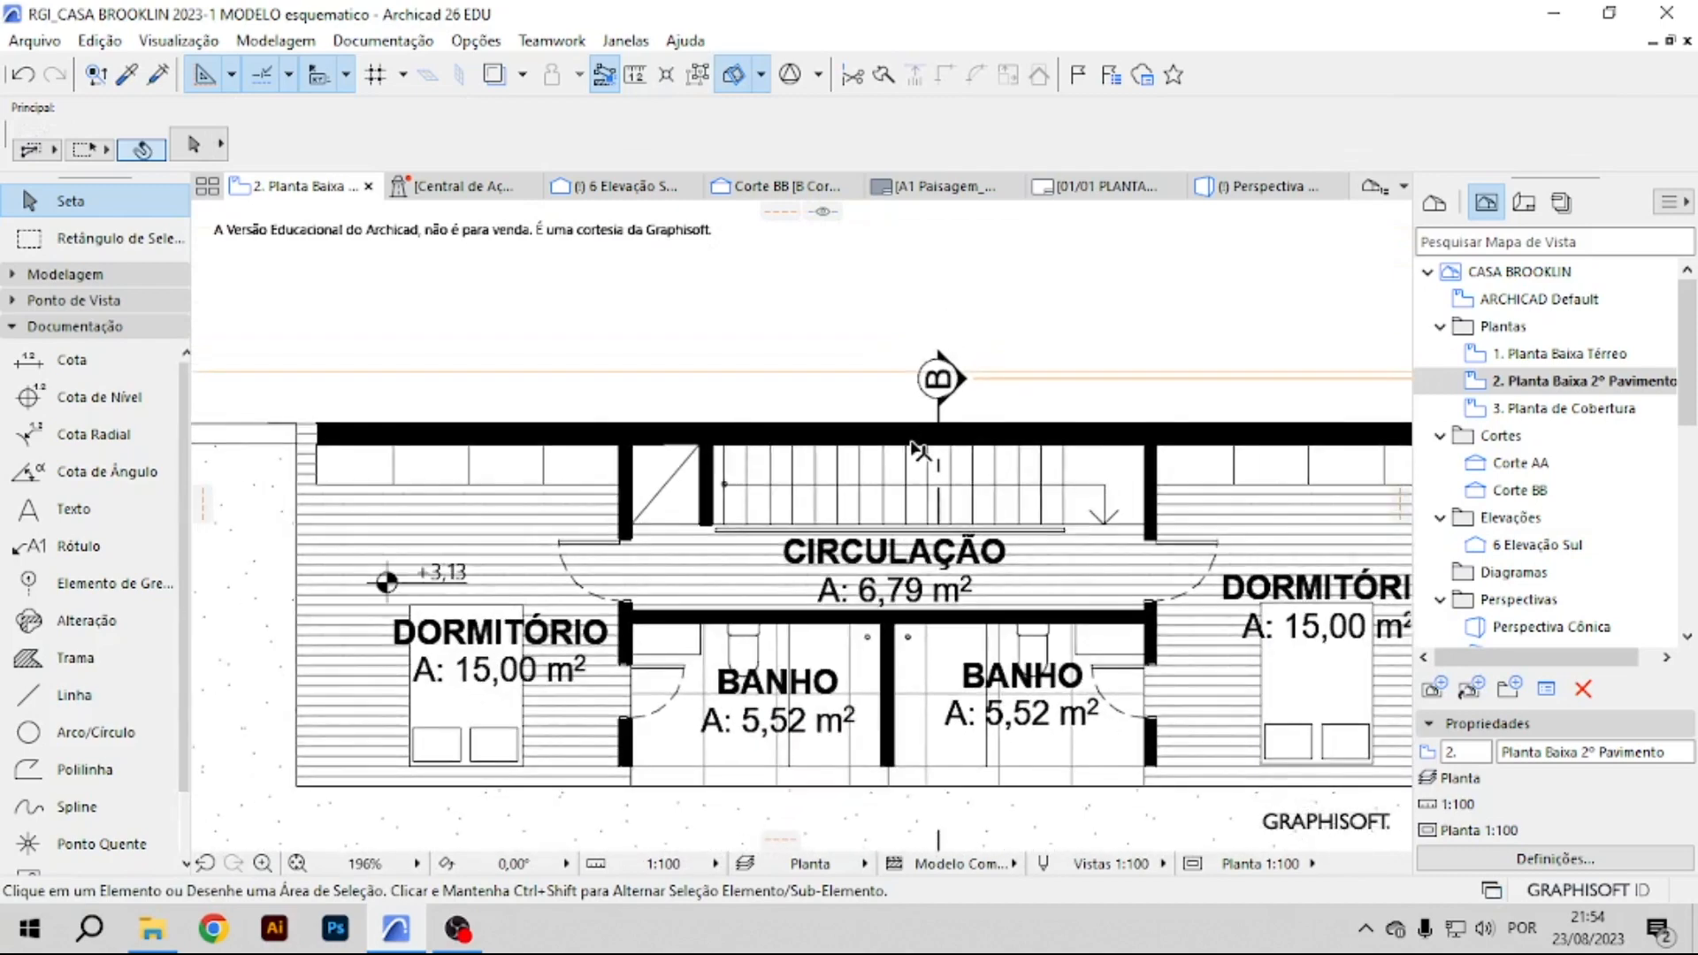
{"action": "scroll", "coordinate": [629, 628], "scroll_direction": "down", "scroll_amount": 2}
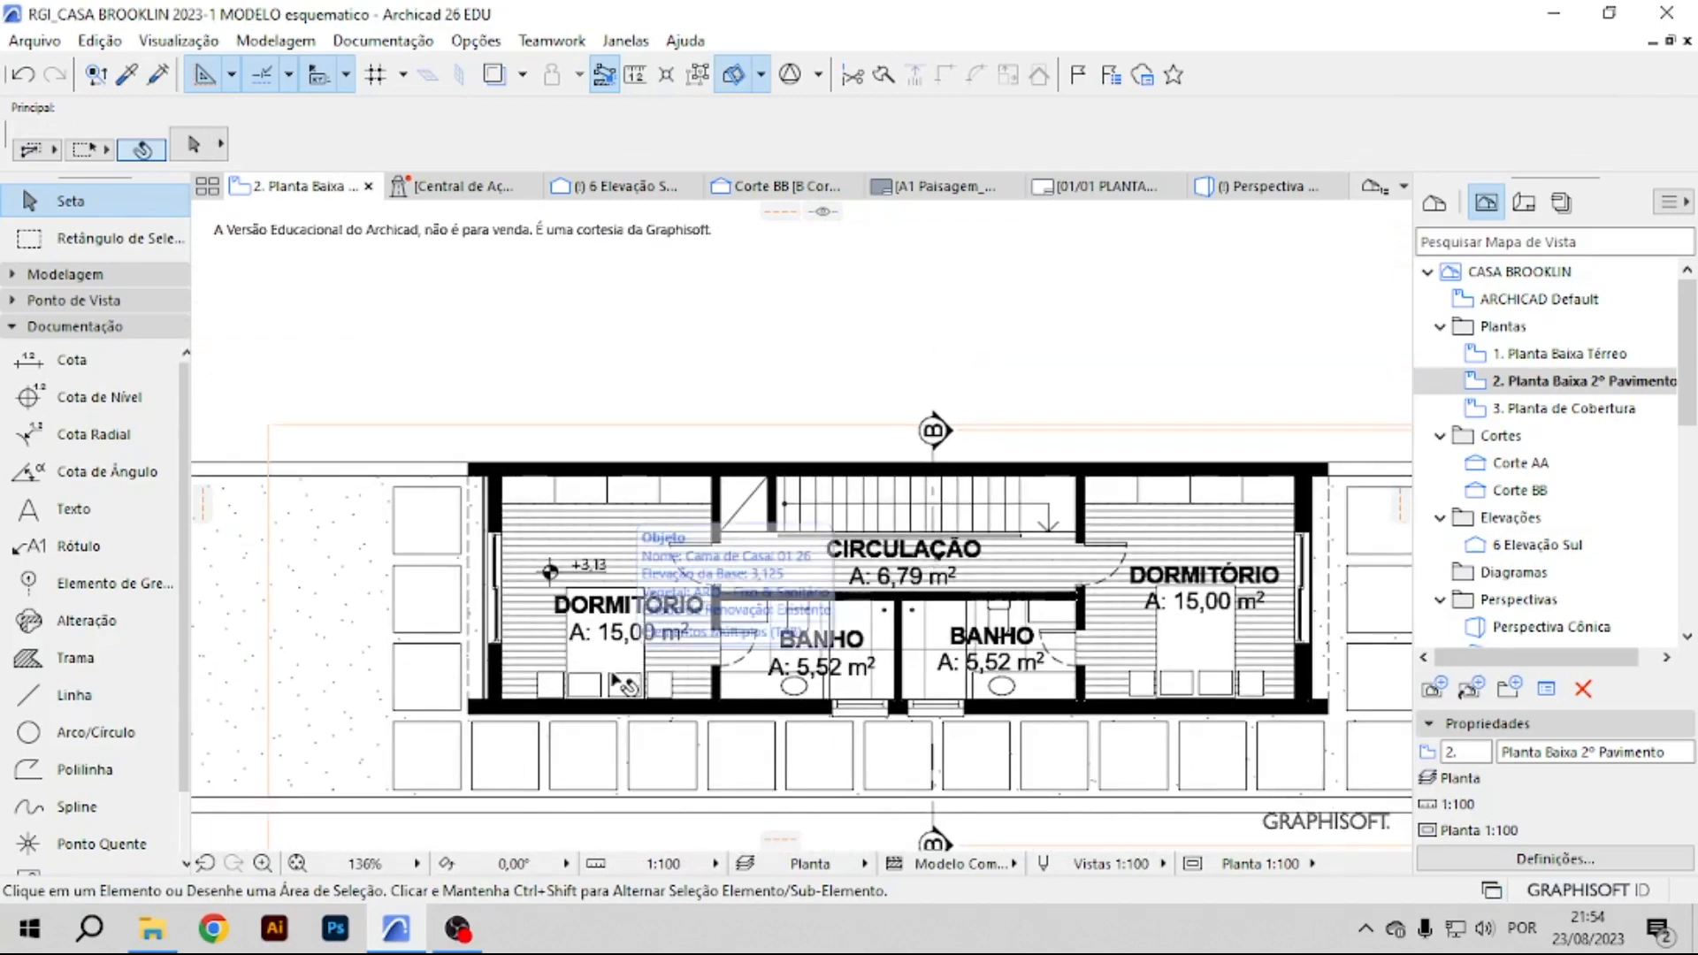
{"action": "scroll", "coordinate": [625, 667], "scroll_direction": "up", "scroll_amount": 3}
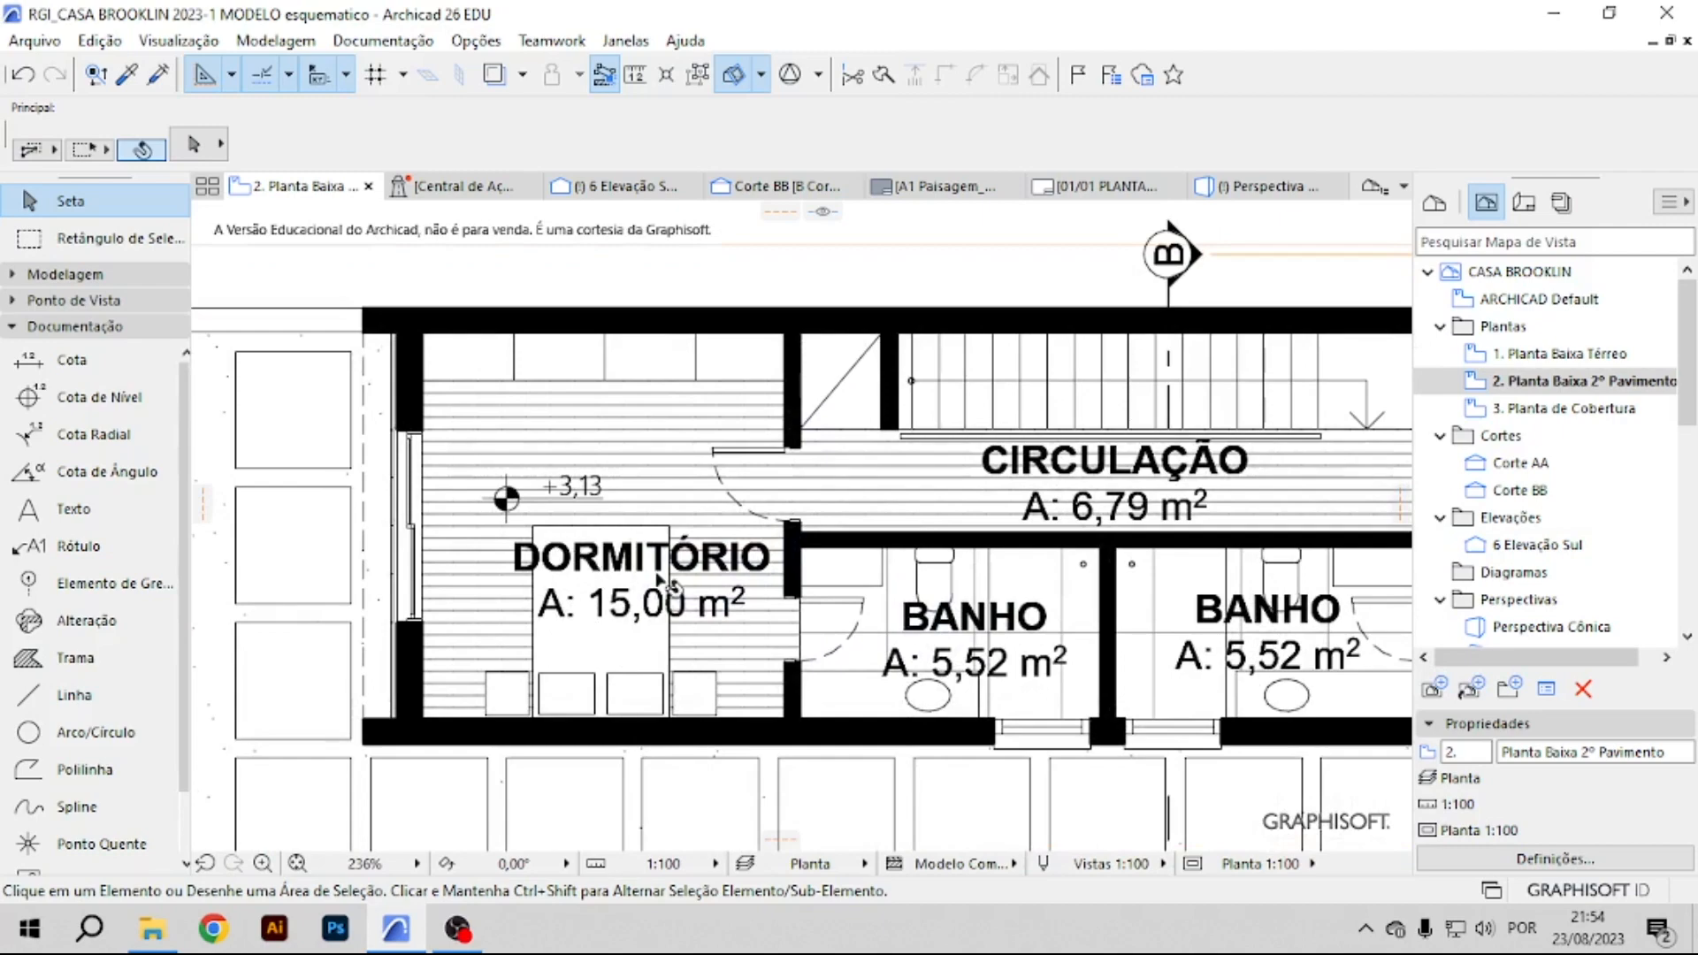
Open the 1. Planta Baixa Térreo view and examine the ground-floor plan from the Acesso to the Cozinha.
{"action": "scroll", "coordinate": [656, 558], "scroll_direction": "down", "scroll_amount": 1}
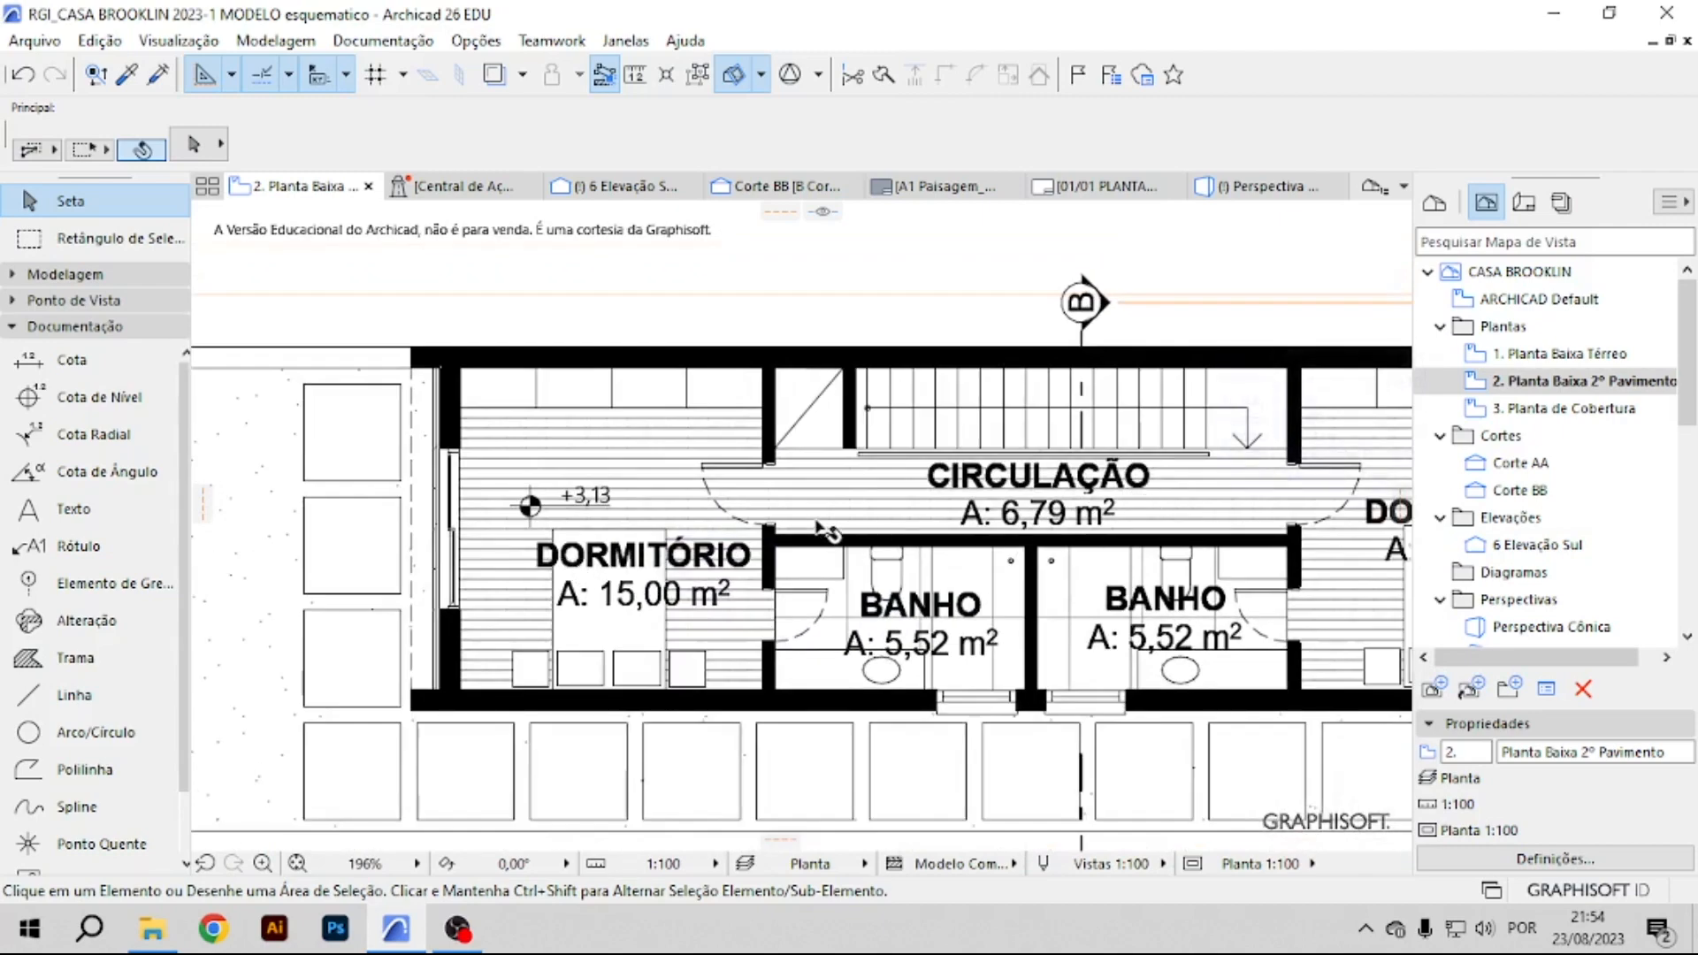
{"action": "double_click", "coordinate": [1554, 359]}
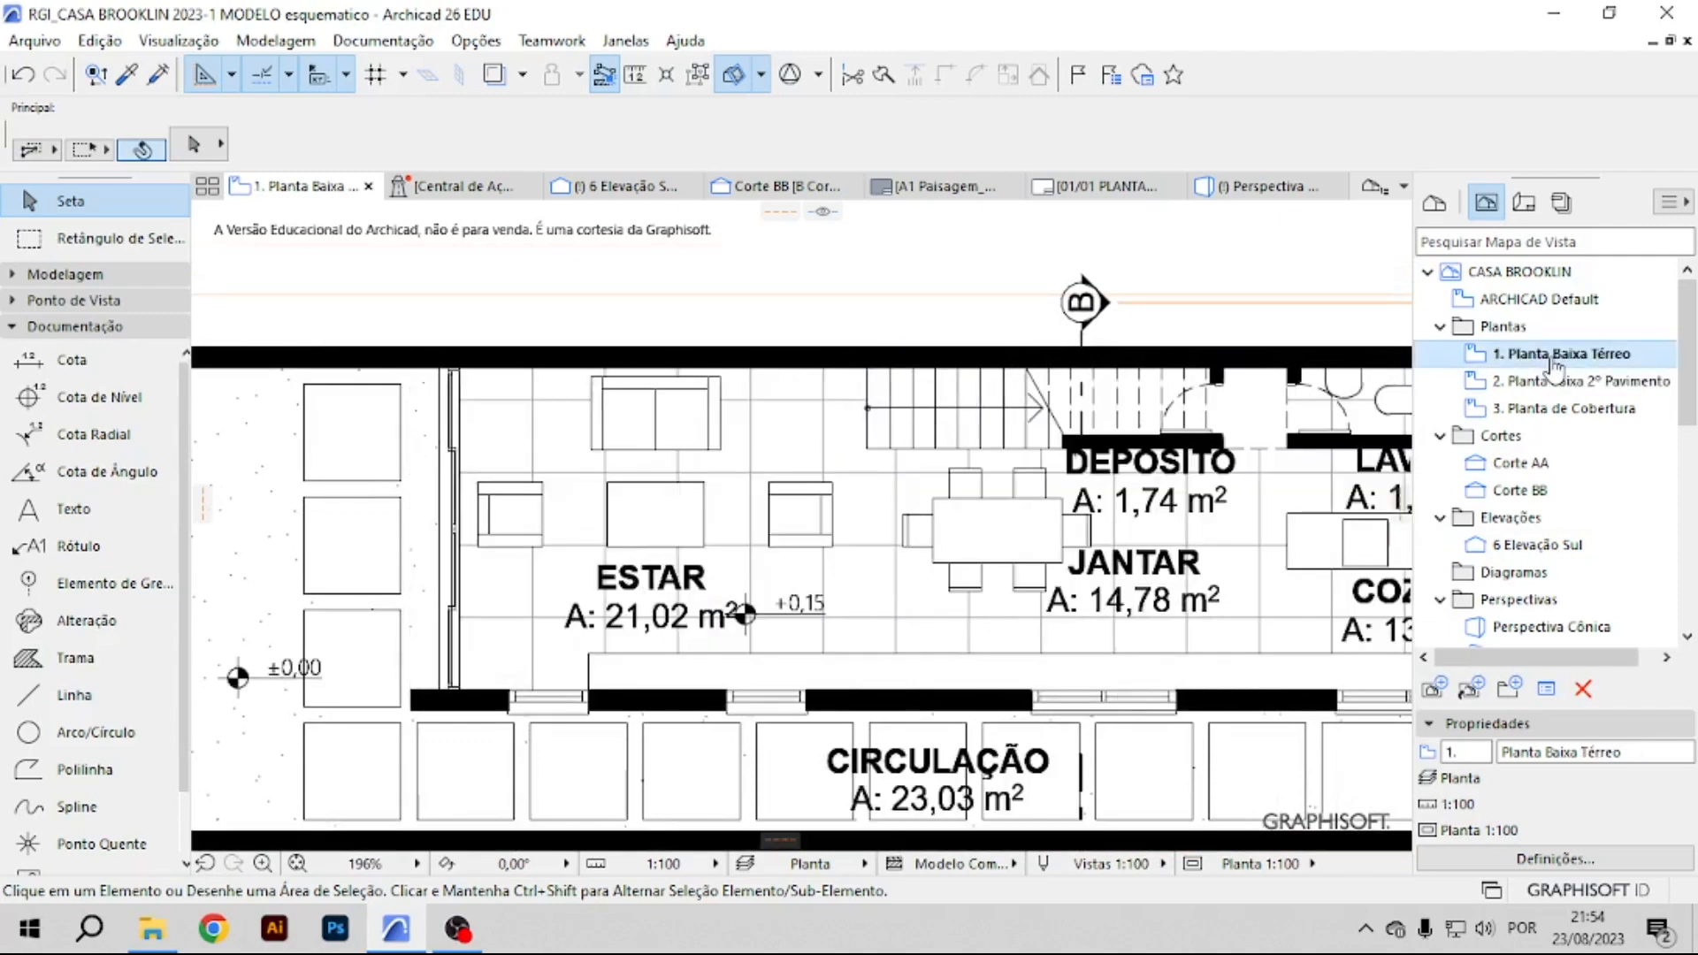
{"action": "scroll", "coordinate": [522, 620], "scroll_direction": "down", "scroll_amount": 2}
{"action": "middle_click_drag", "start_coordinate": [506, 617], "coordinate": [819, 608]}
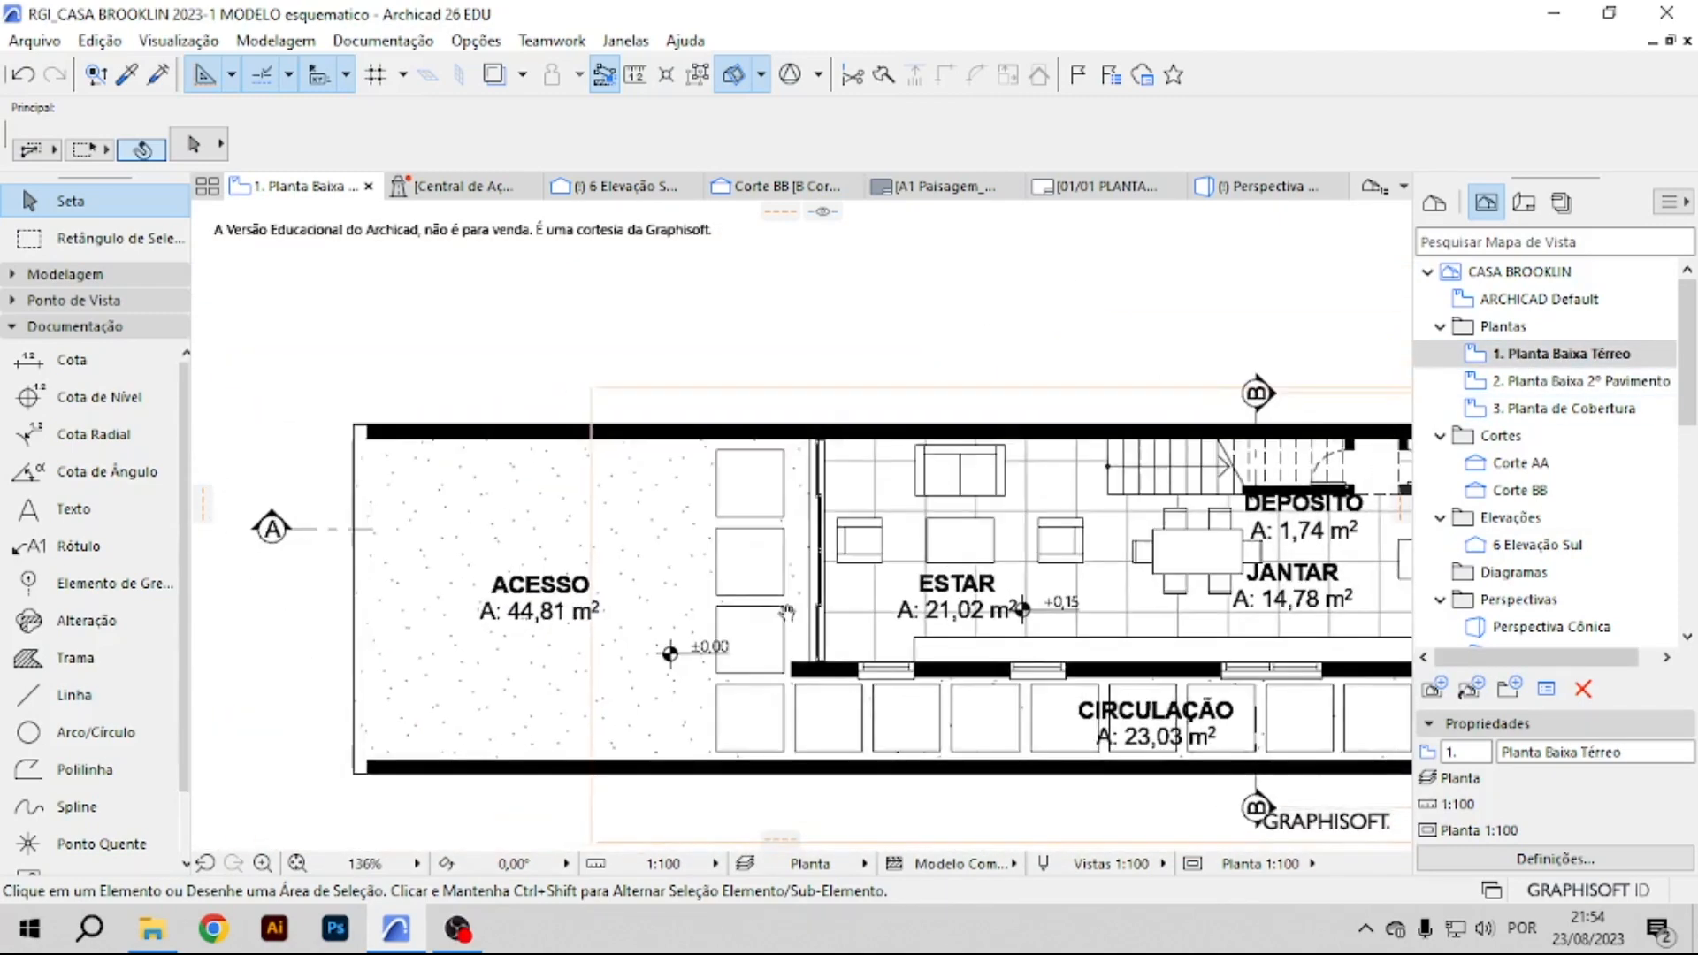
{"action": "middle_click_drag", "start_coordinate": [925, 646], "coordinate": [791, 645]}
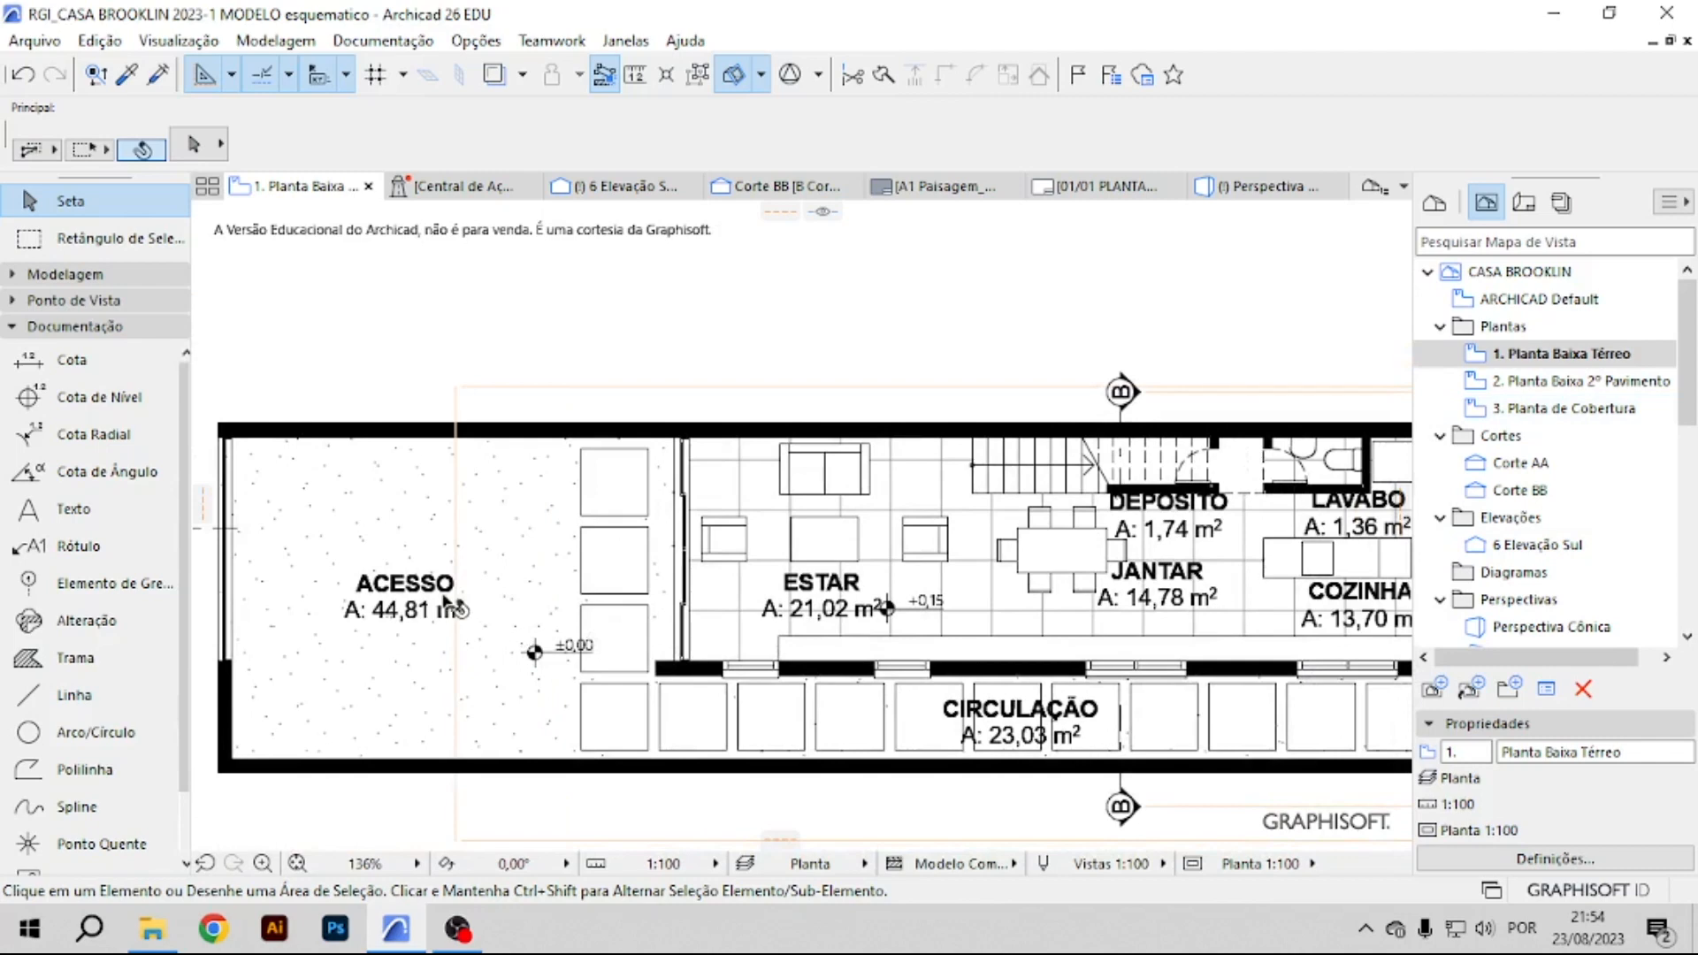
{"action": "scroll", "coordinate": [352, 560], "scroll_direction": "down", "scroll_amount": 1}
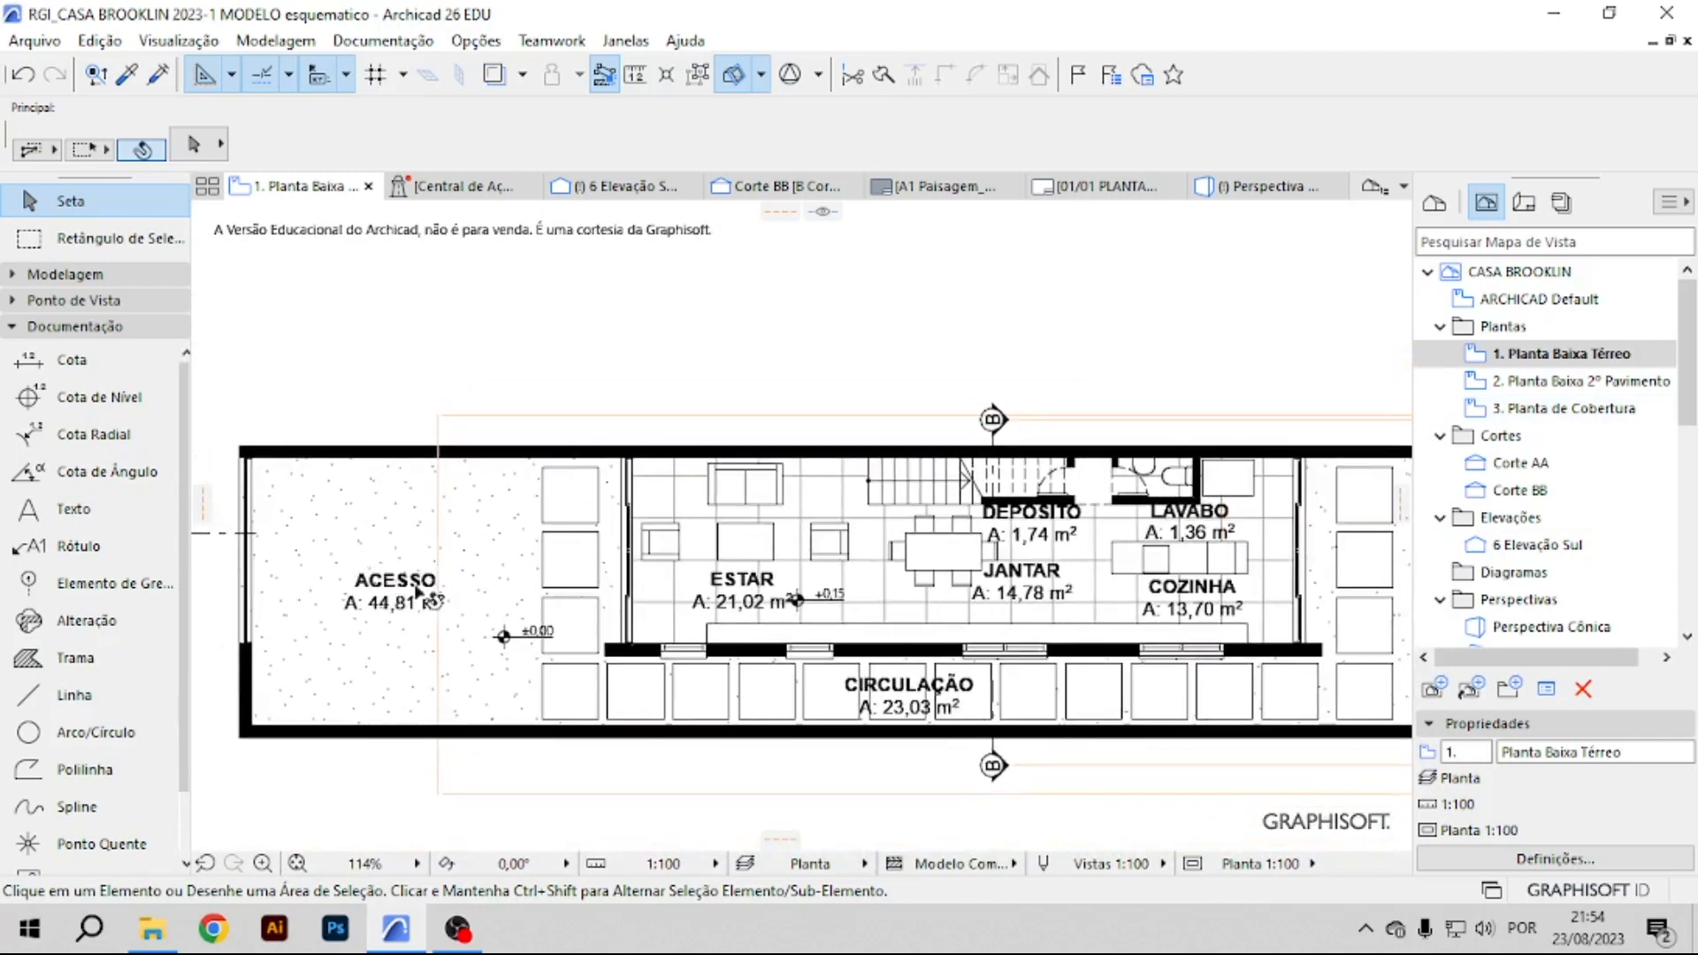
{"action": "middle_click_drag", "start_coordinate": [1065, 701], "coordinate": [863, 703]}
{"action": "middle_click_drag", "start_coordinate": [728, 702], "coordinate": [1043, 687]}
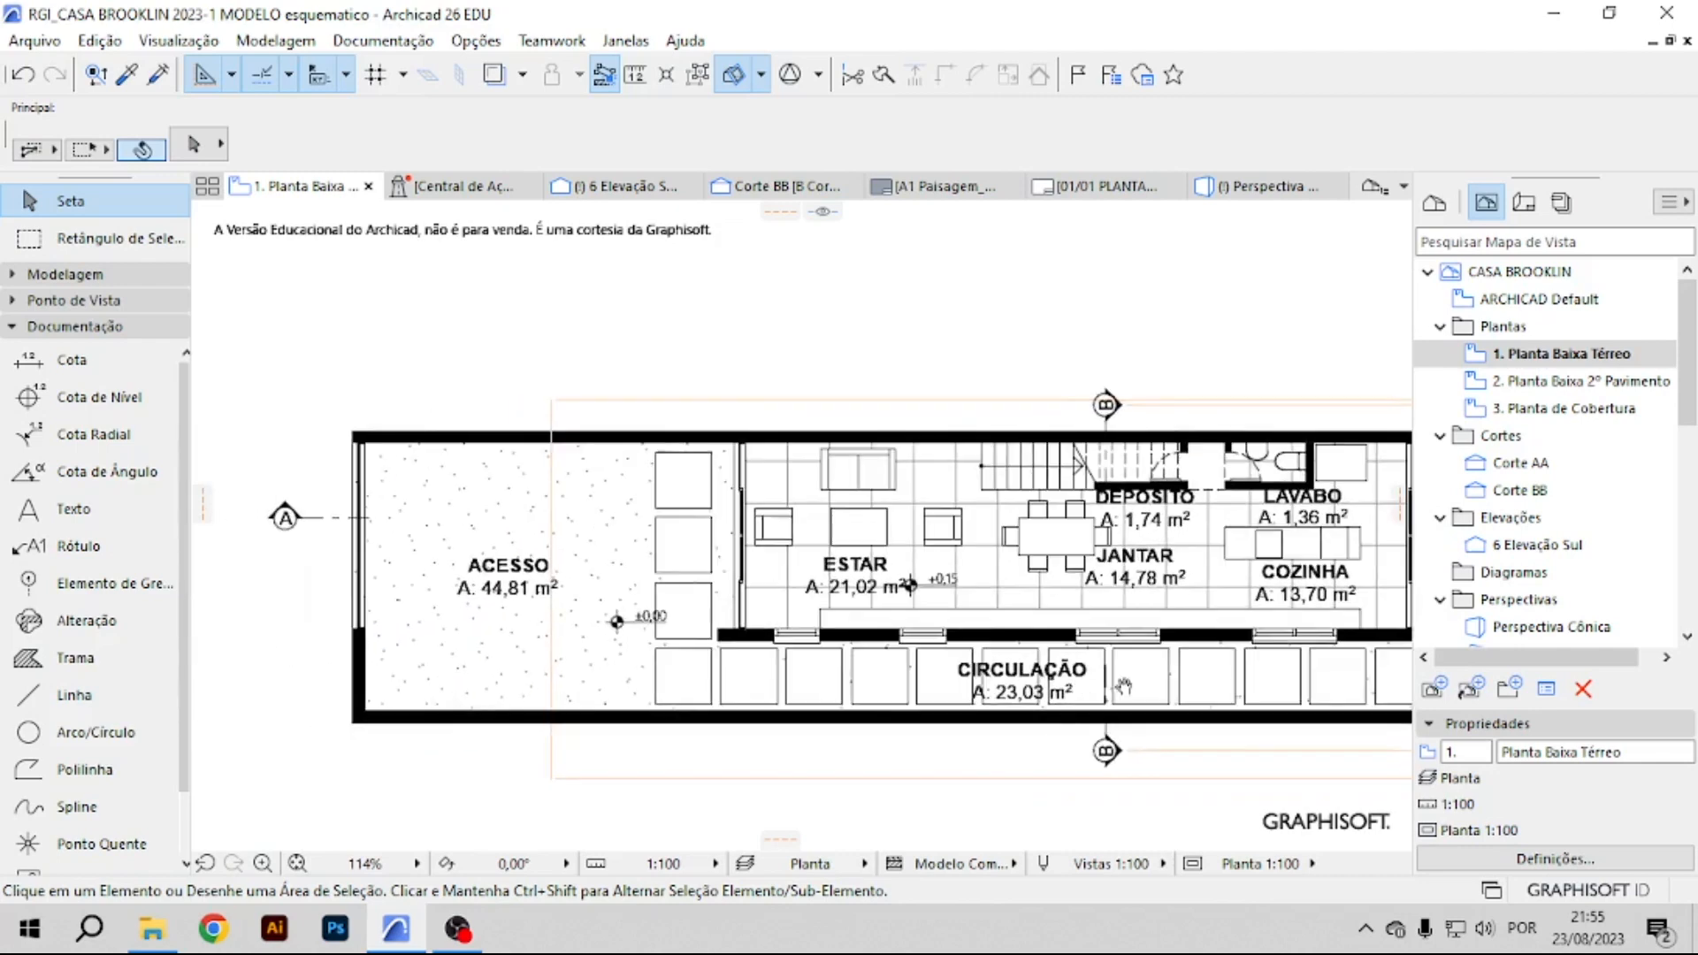
Rename the ACESSO zone as 1.
{"action": "scroll", "coordinate": [557, 588], "scroll_direction": "up", "scroll_amount": 3}
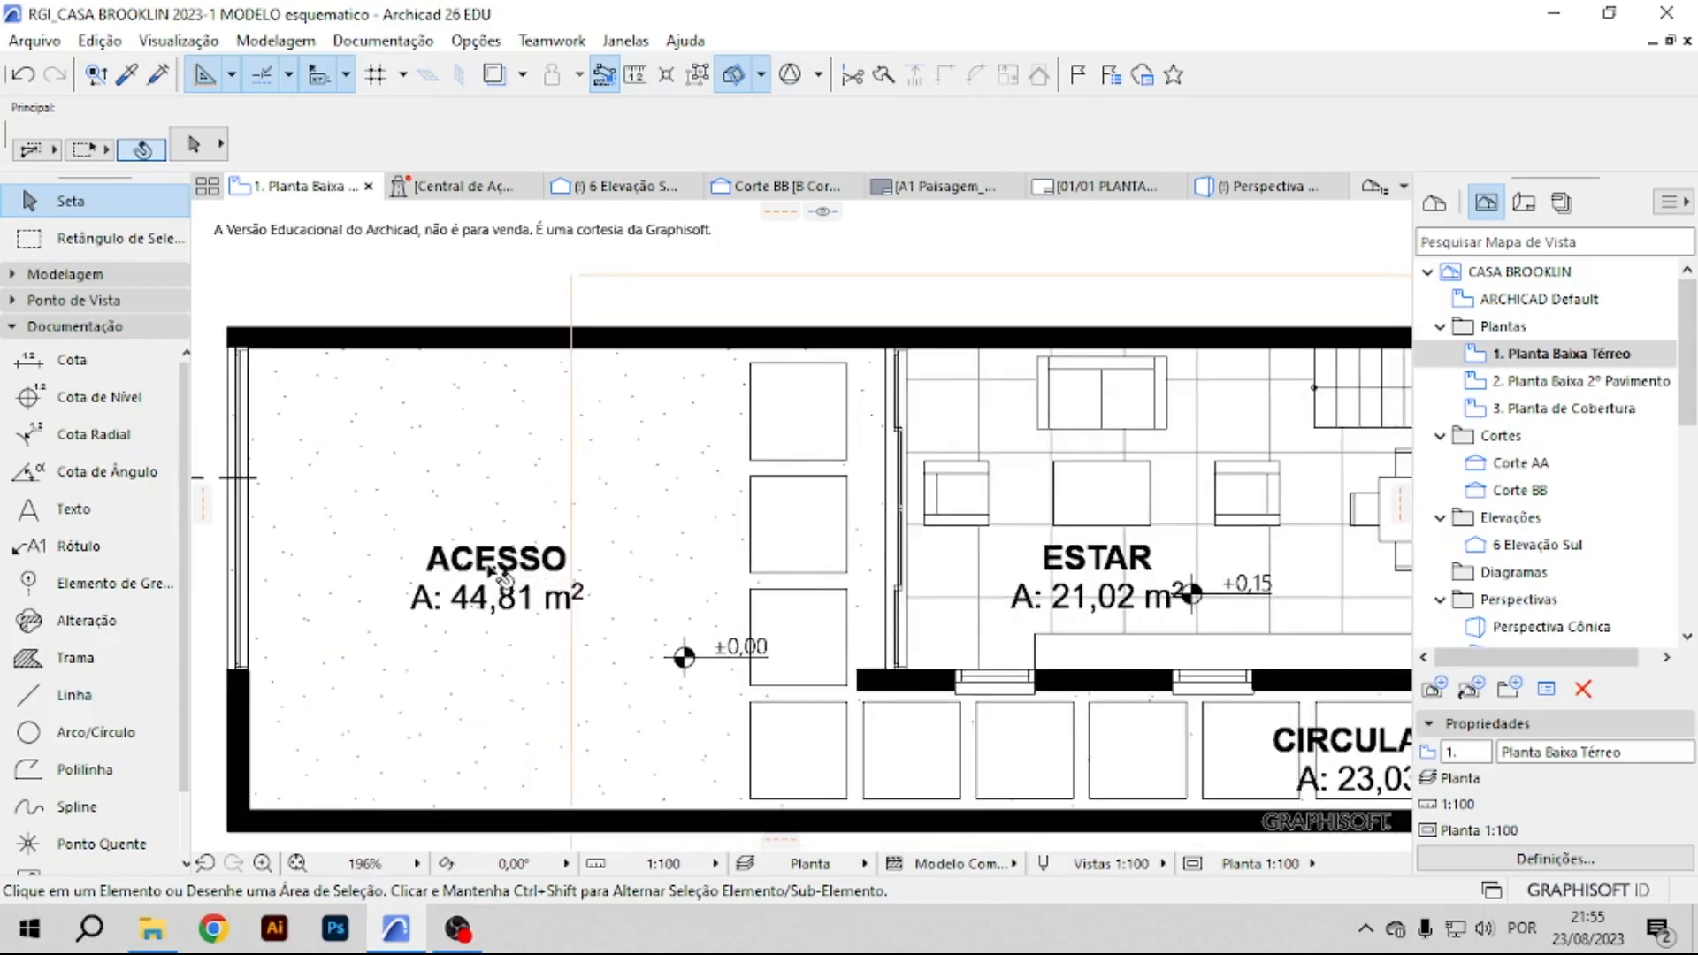
{"action": "left_click", "coordinate": [498, 573]}
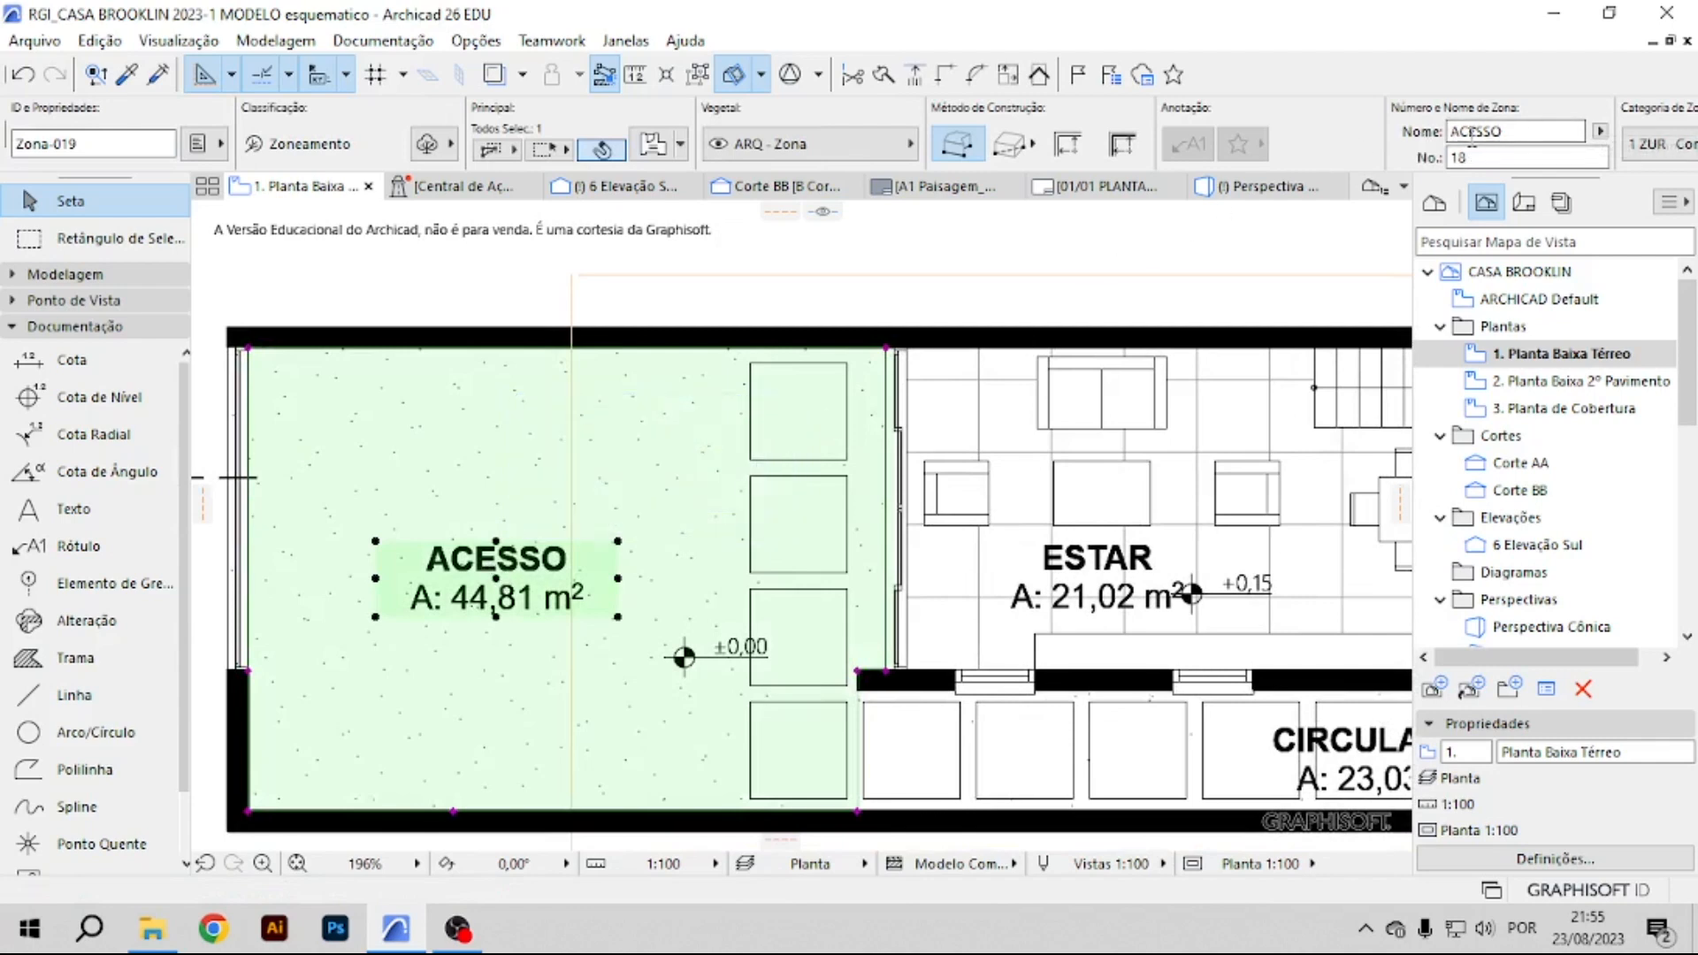
{"action": "double_click", "coordinate": [1524, 131]}
{"action": "type", "text": "1"}
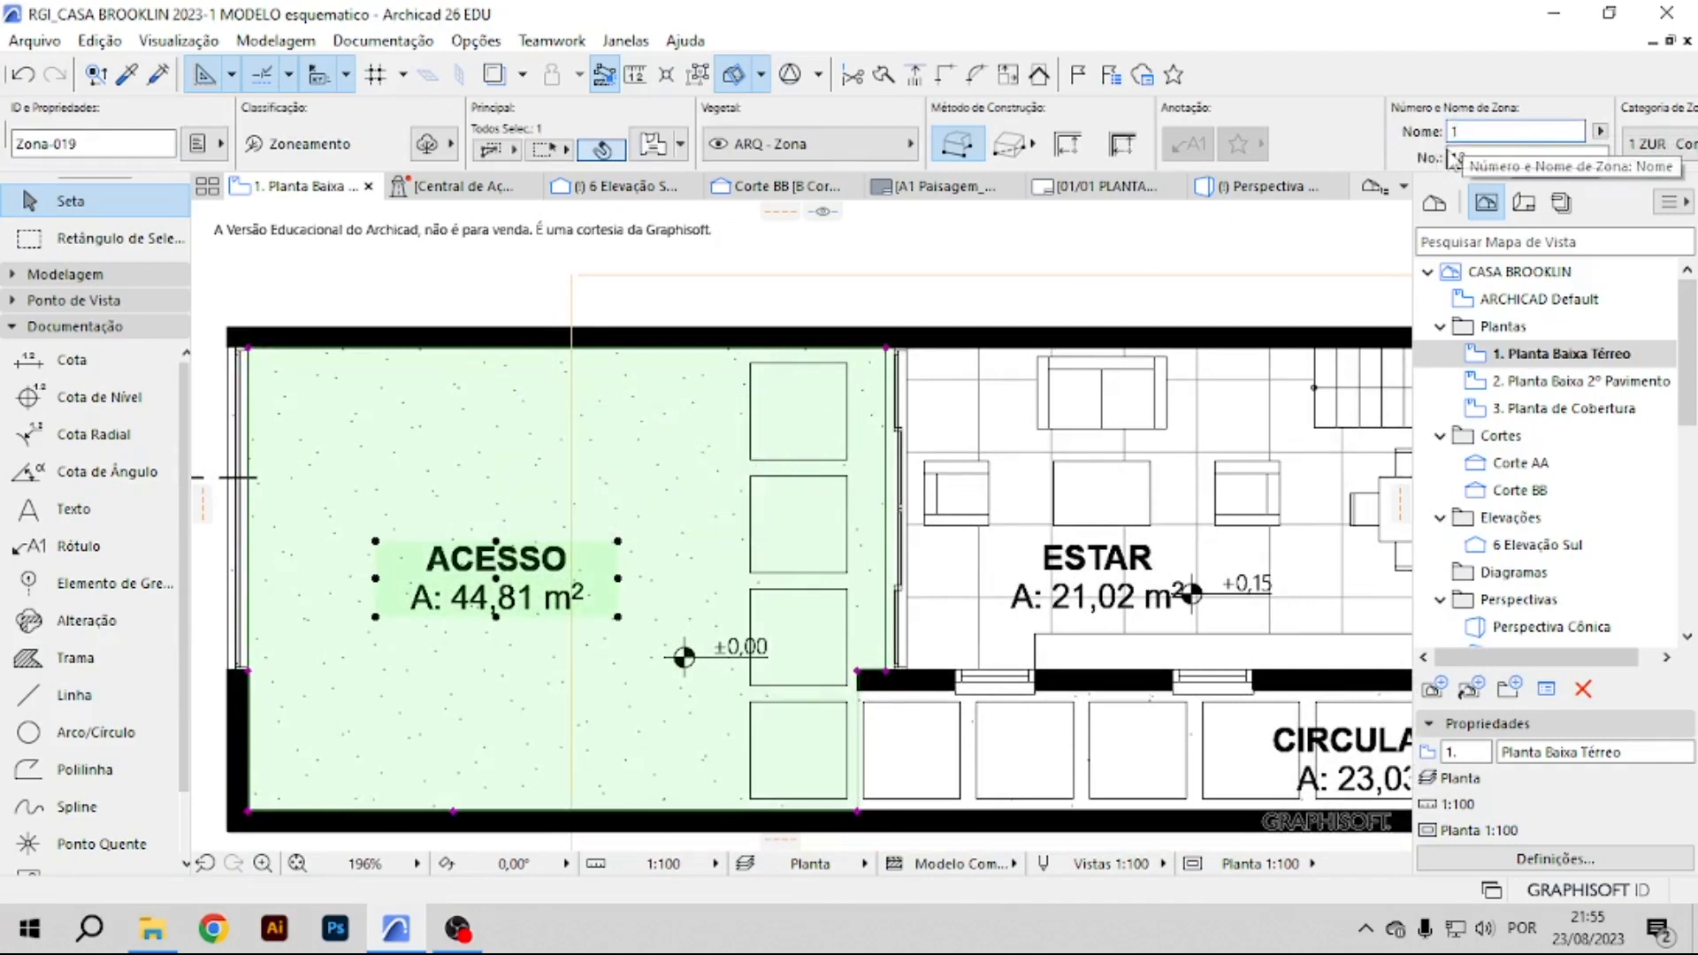
{"action": "key", "text": "Return"}
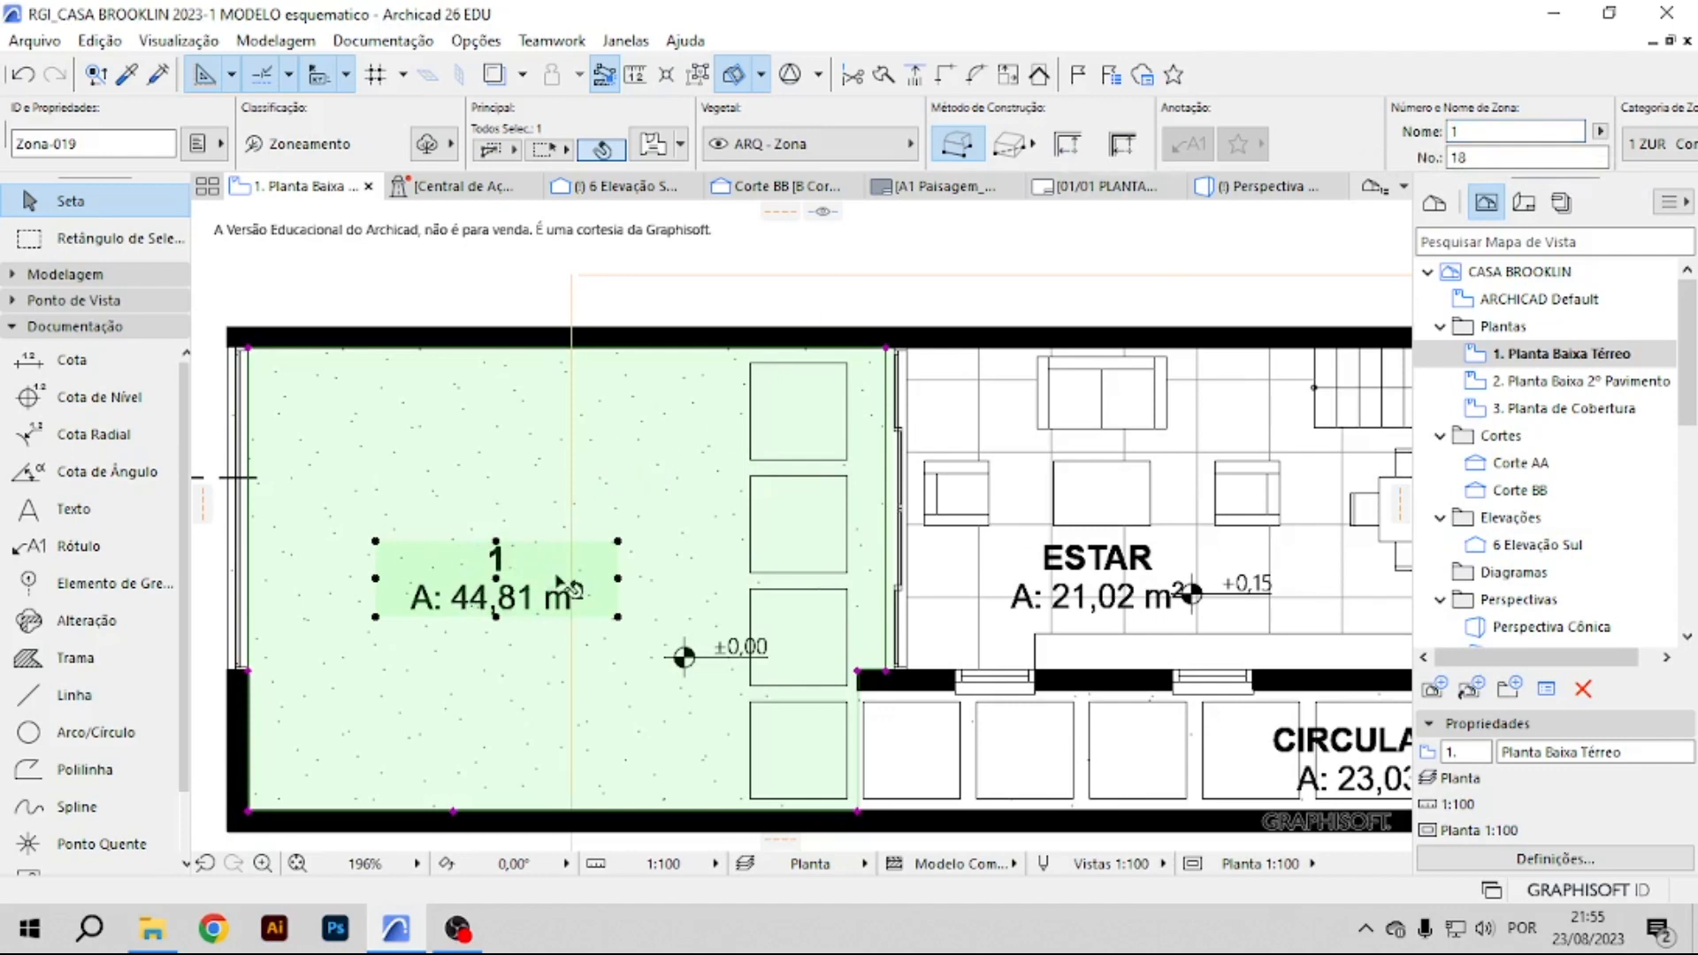
Remove the Área Medida line from the 1:100 stamp content of the access zone, keeping only Nome de Zona.
{"action": "double_click", "coordinate": [521, 601]}
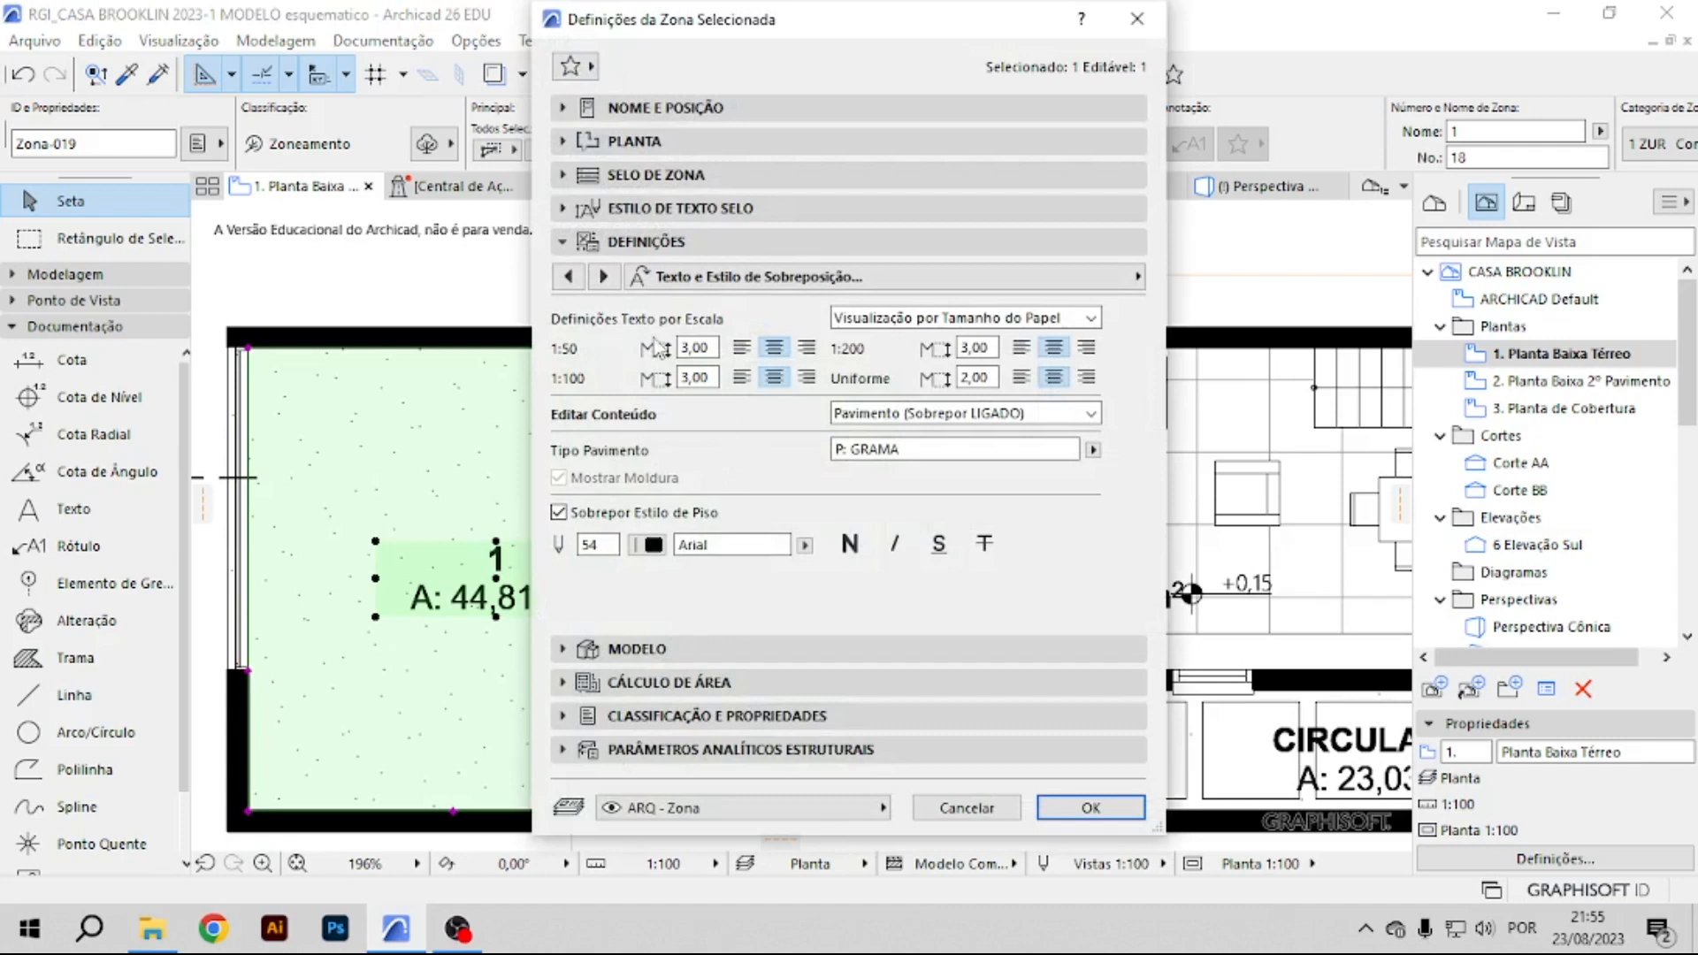
{"action": "left_click", "coordinate": [604, 276]}
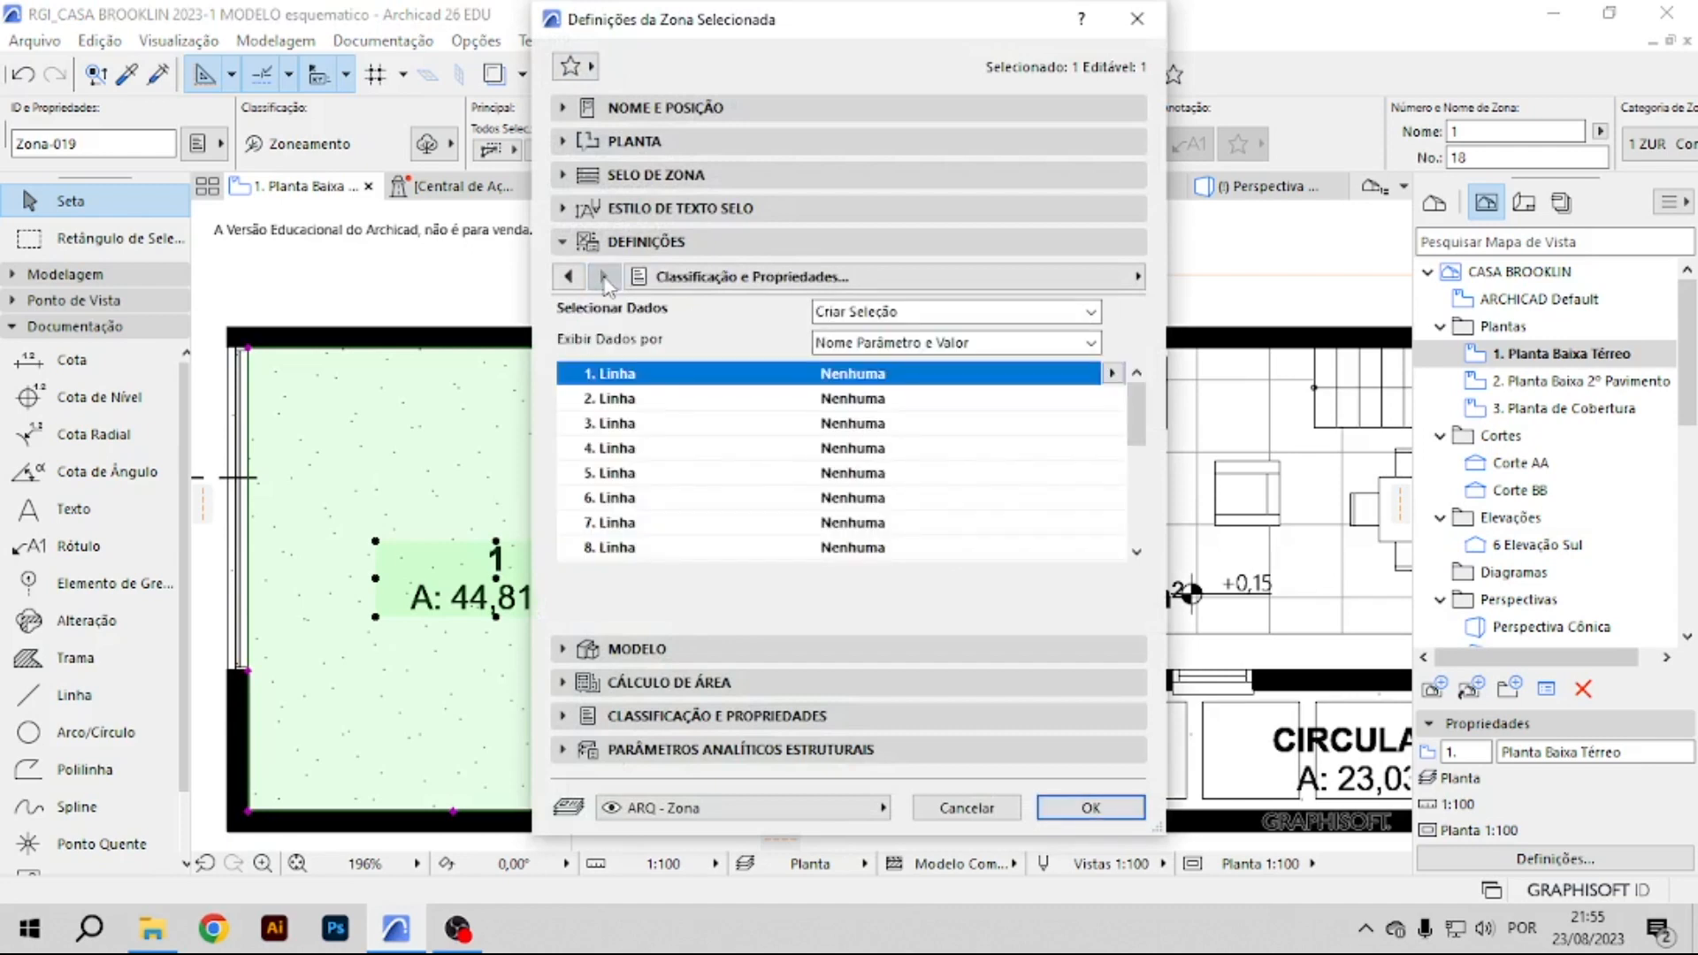
{"action": "left_click", "coordinate": [605, 277]}
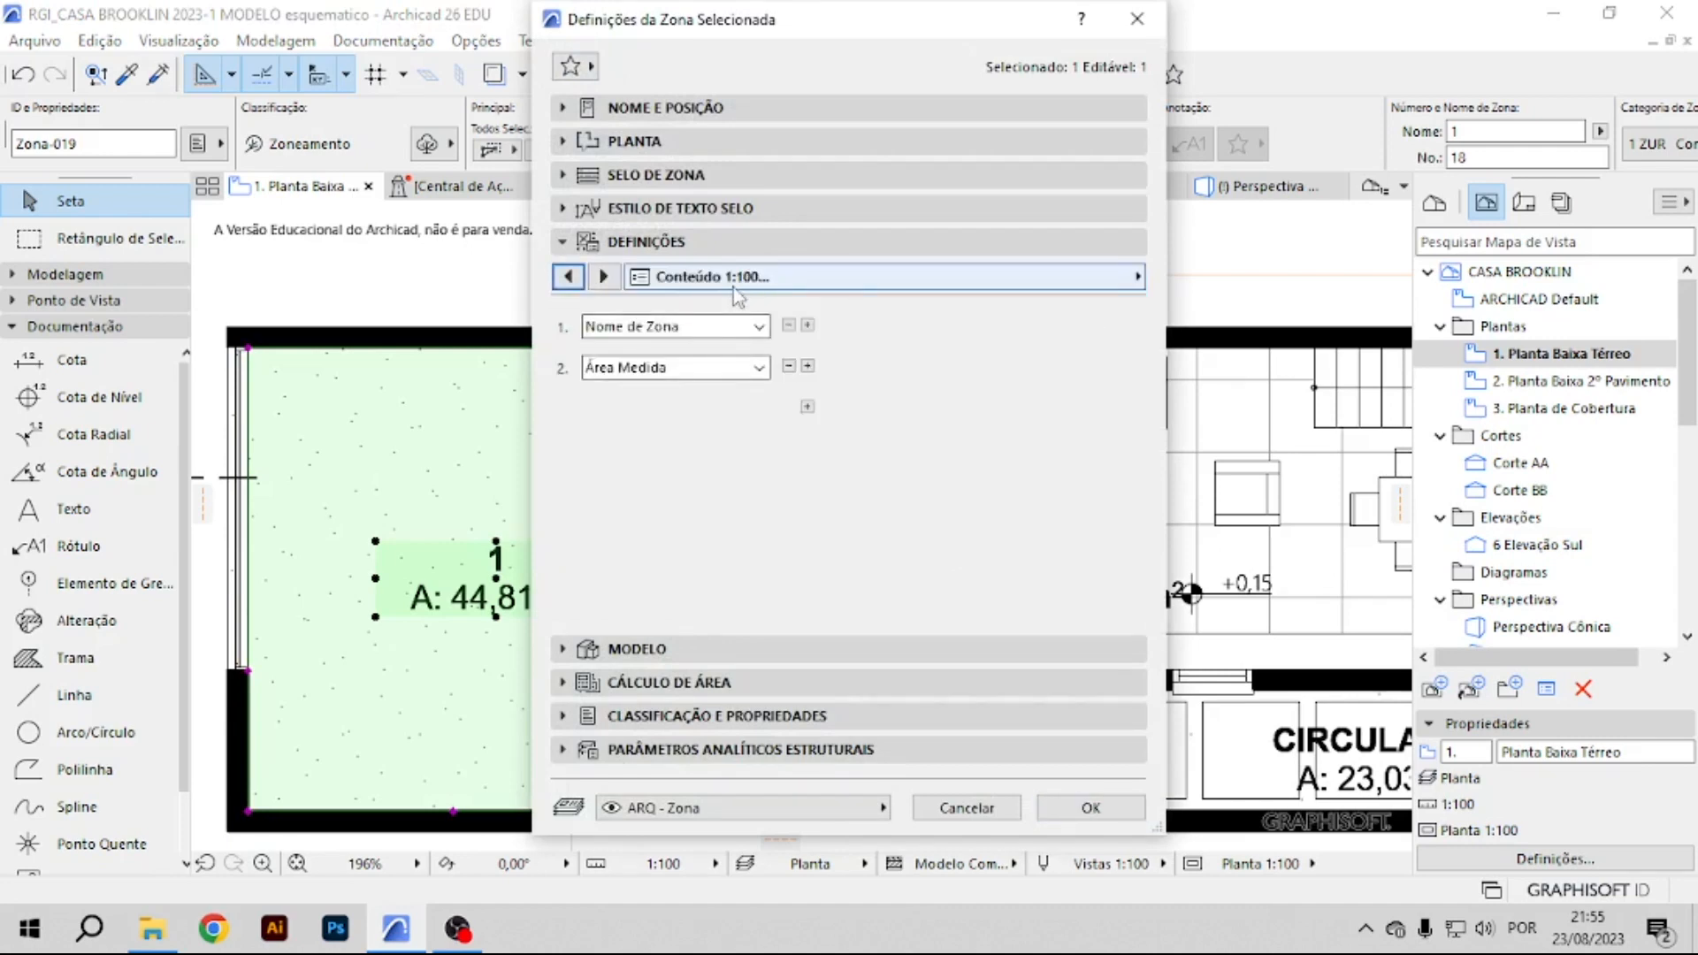
{"action": "left_click", "coordinate": [788, 366]}
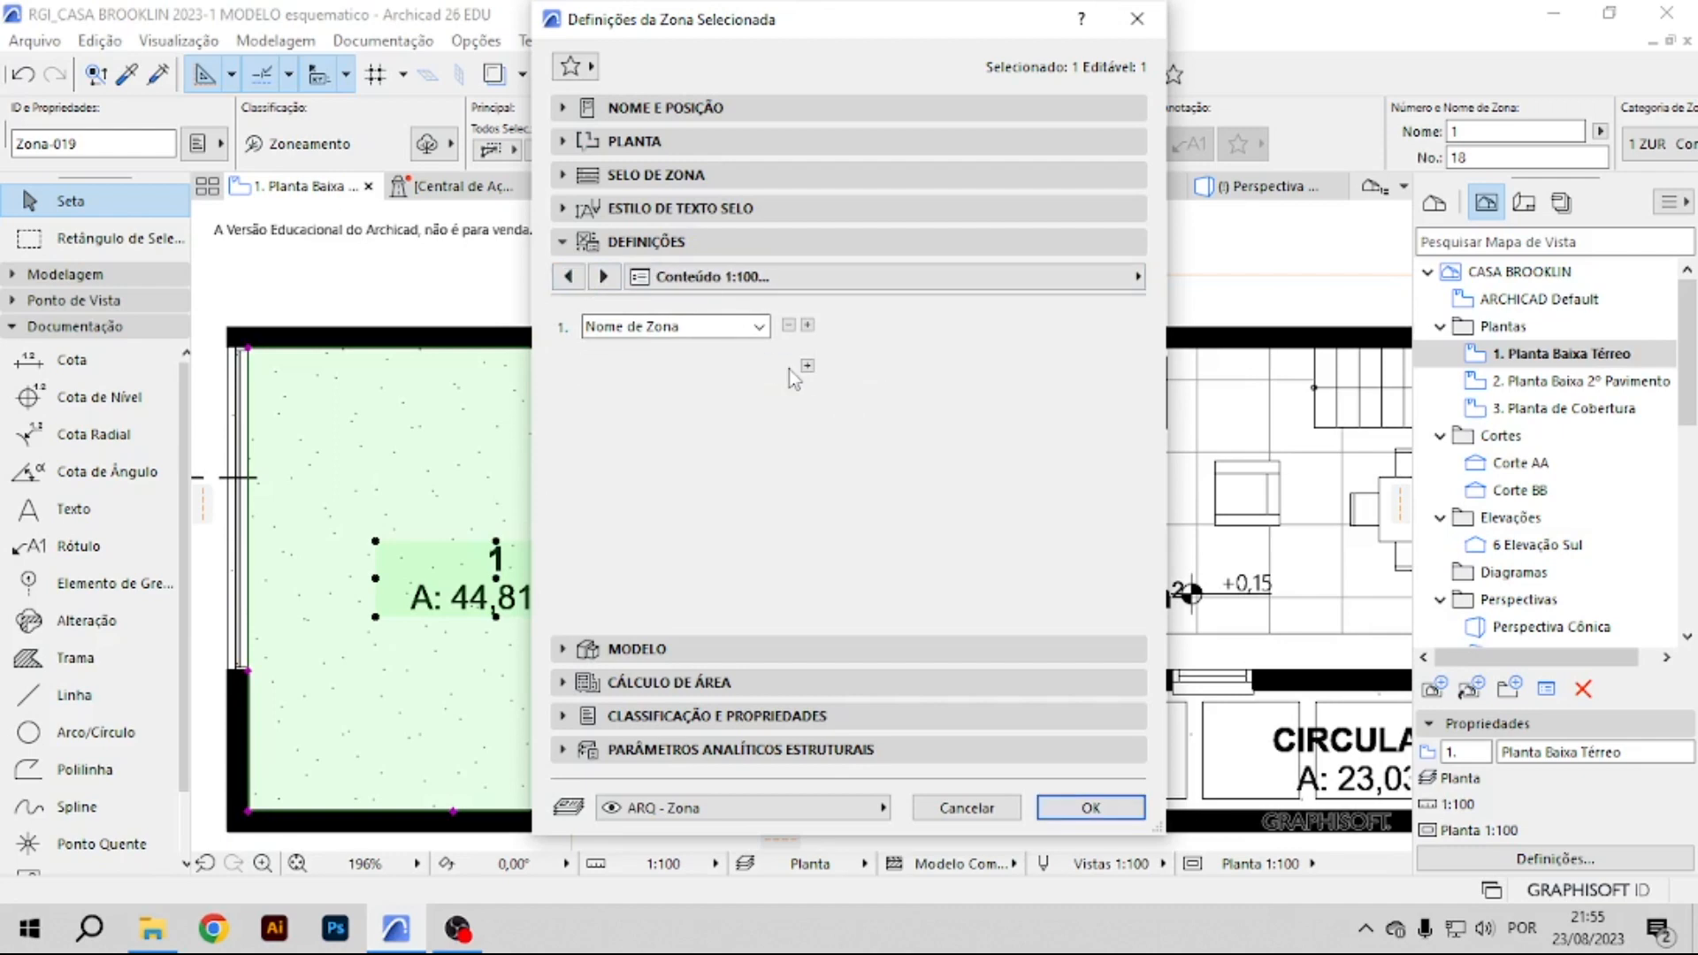
{"action": "left_click", "coordinate": [1091, 808]}
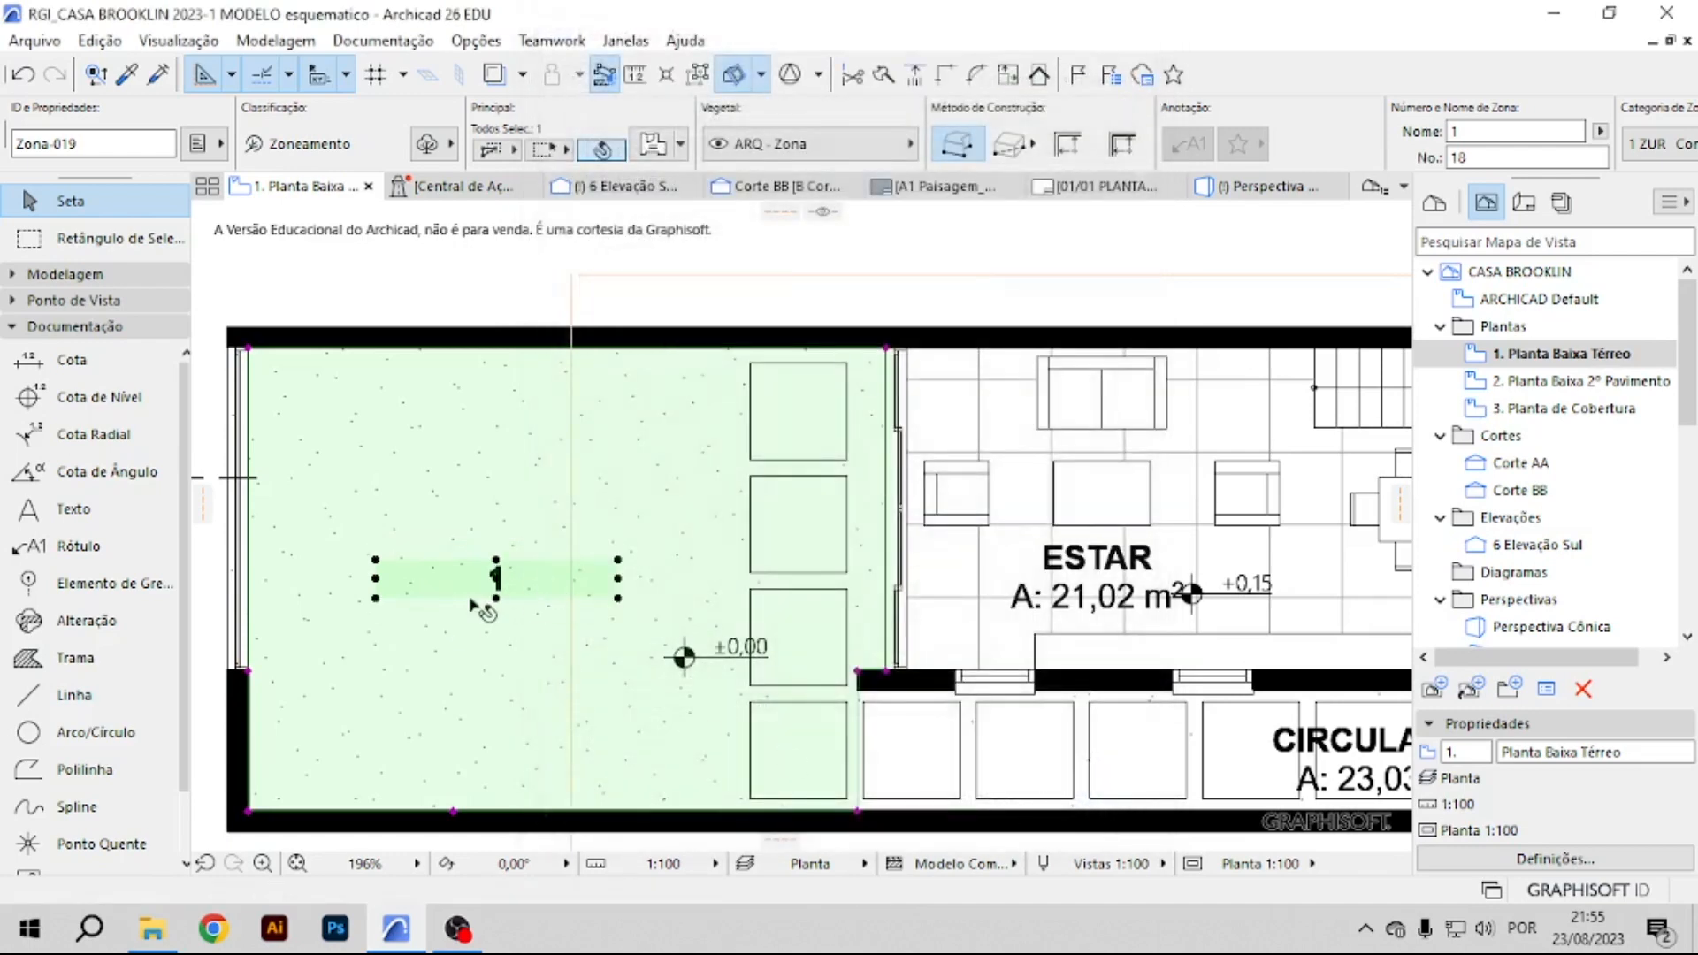
{"action": "key", "text": "Escape"}
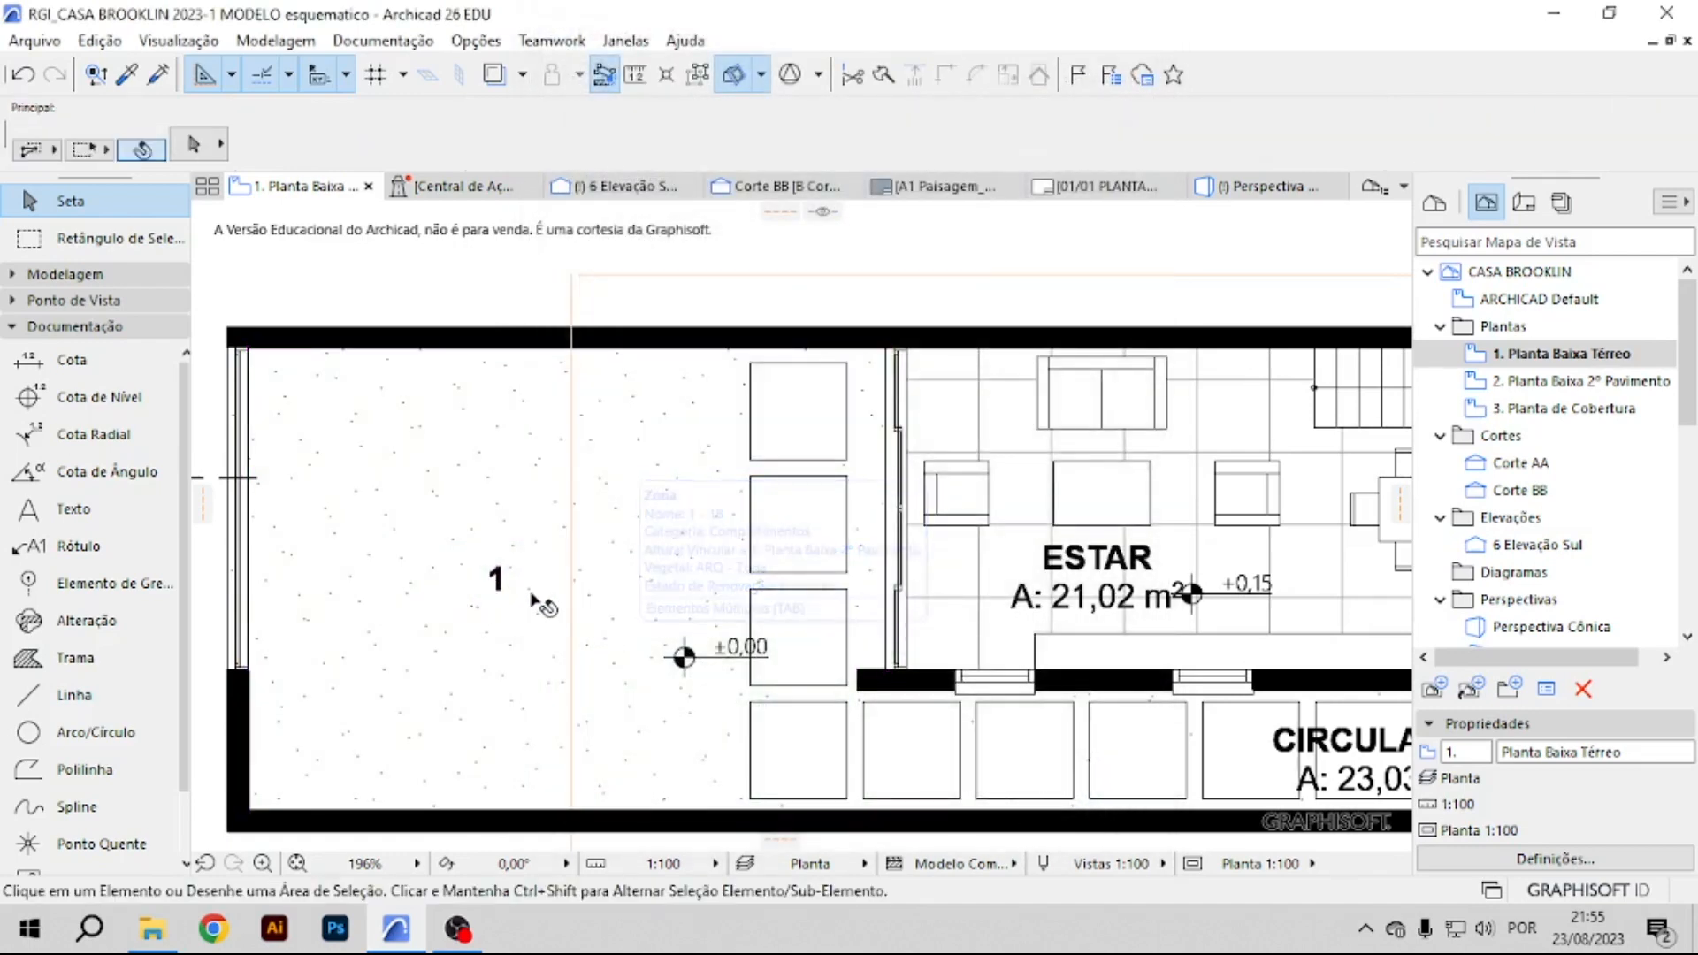
Copy the access zone's settings onto the other ground-floor zones so their stamps use the same name-only format.
{"action": "left_click", "coordinate": [509, 568], "text": "alt"}
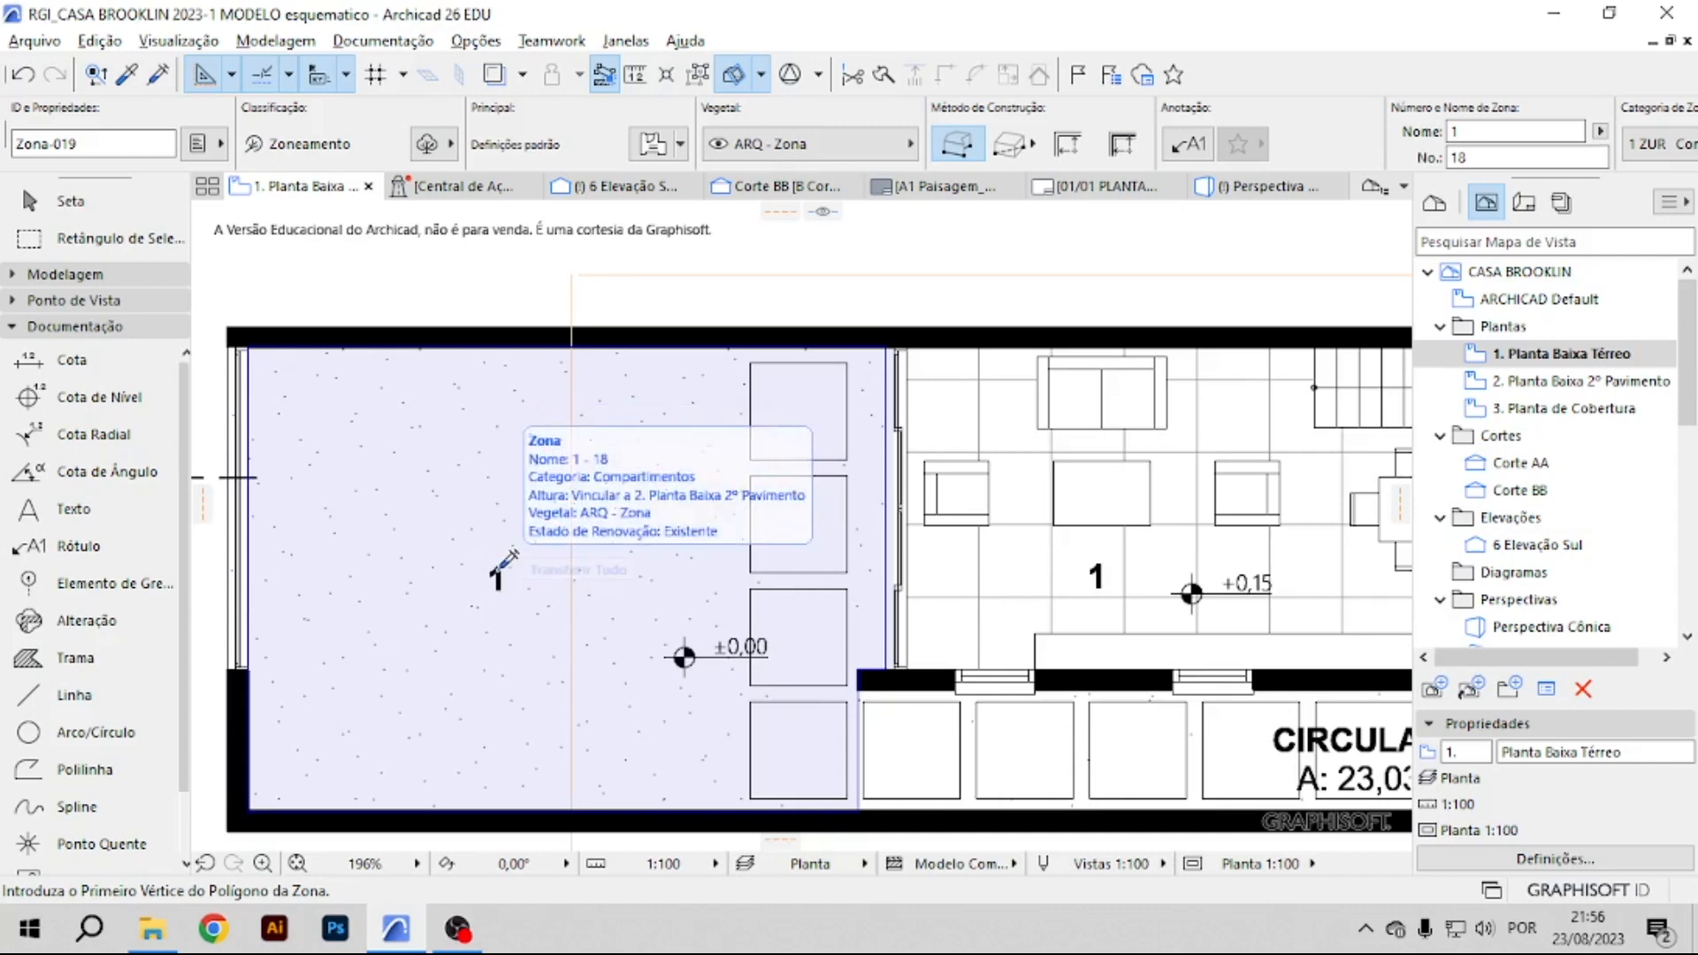
{"action": "middle_click_drag", "start_coordinate": [1289, 568], "coordinate": [792, 567]}
{"action": "left_click", "coordinate": [1066, 545]}
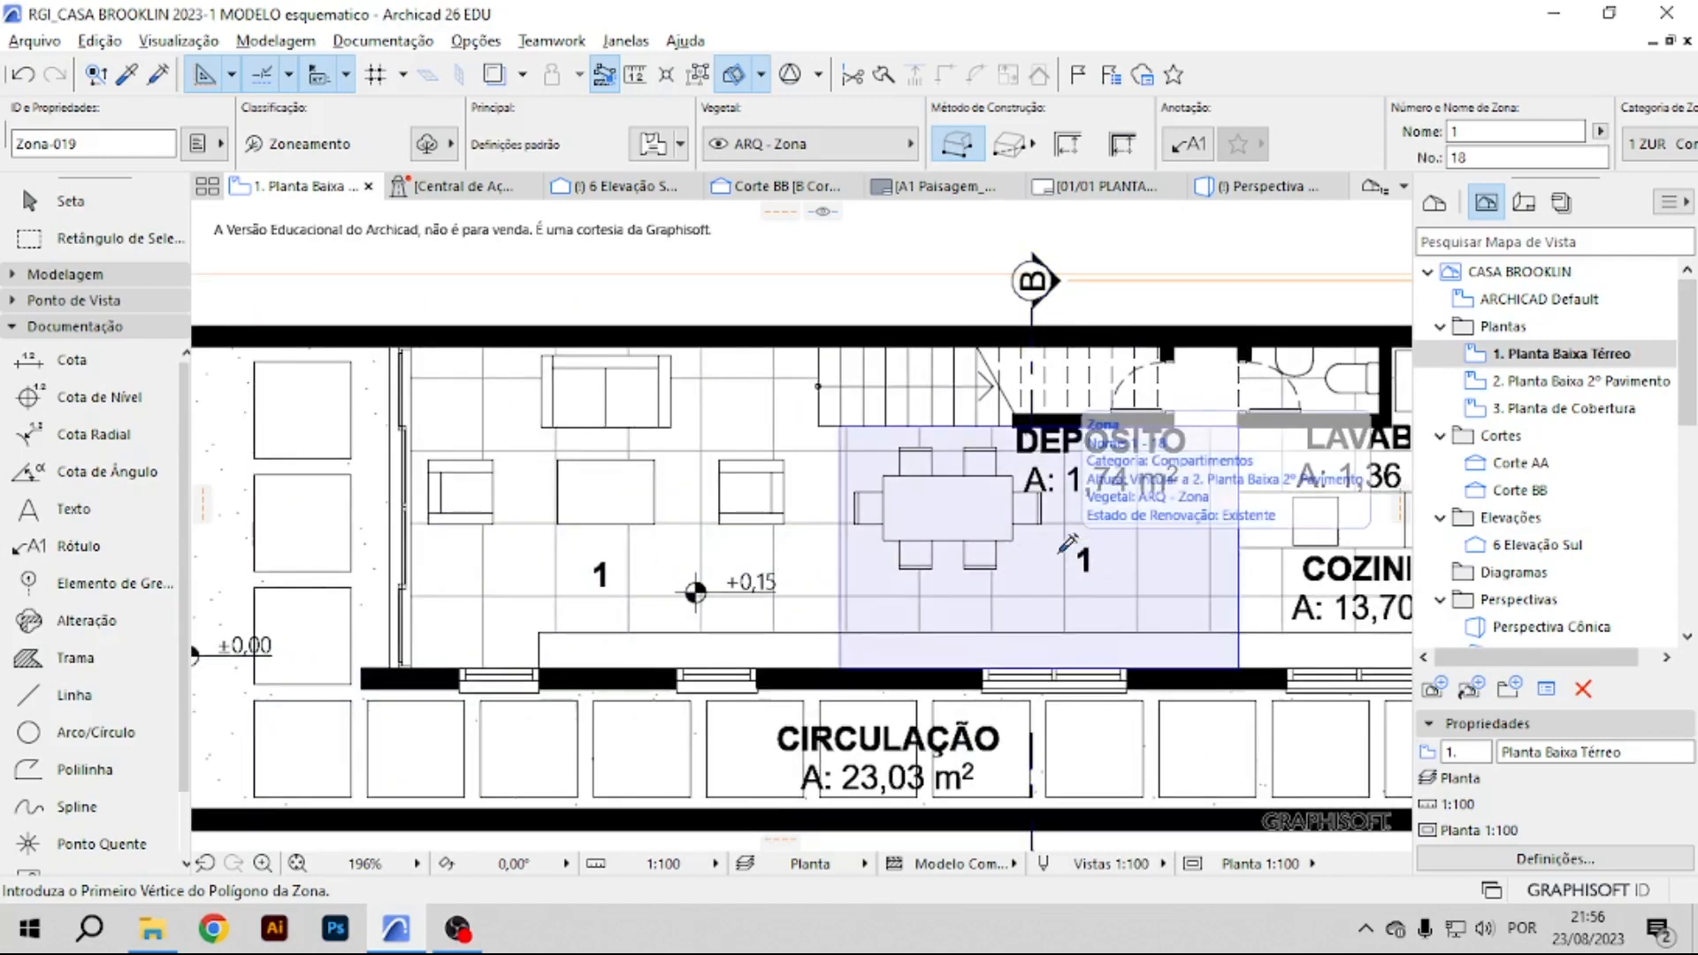
{"action": "left_click", "coordinate": [1084, 431]}
{"action": "scroll", "coordinate": [478, 537], "scroll_direction": "down", "scroll_amount": 5}
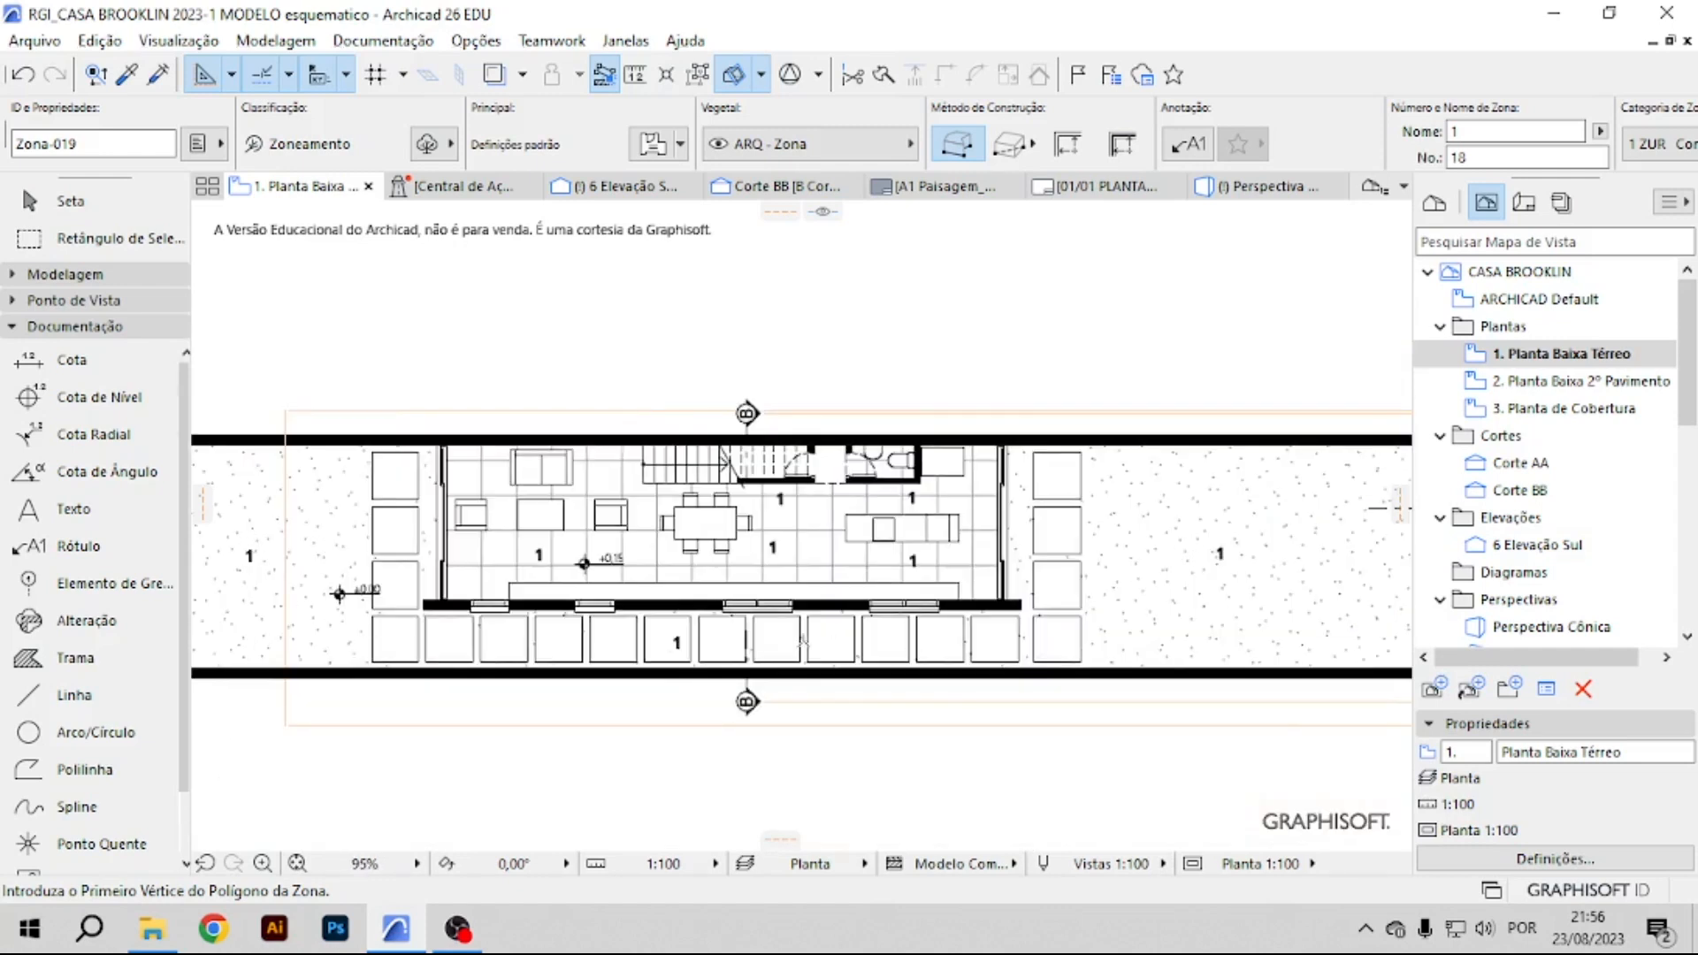
{"action": "scroll", "coordinate": [322, 478], "scroll_direction": "up", "scroll_amount": 4}
Rename the living room zone as 2 and the dining room zone as 3.
{"action": "left_click", "coordinate": [71, 200]}
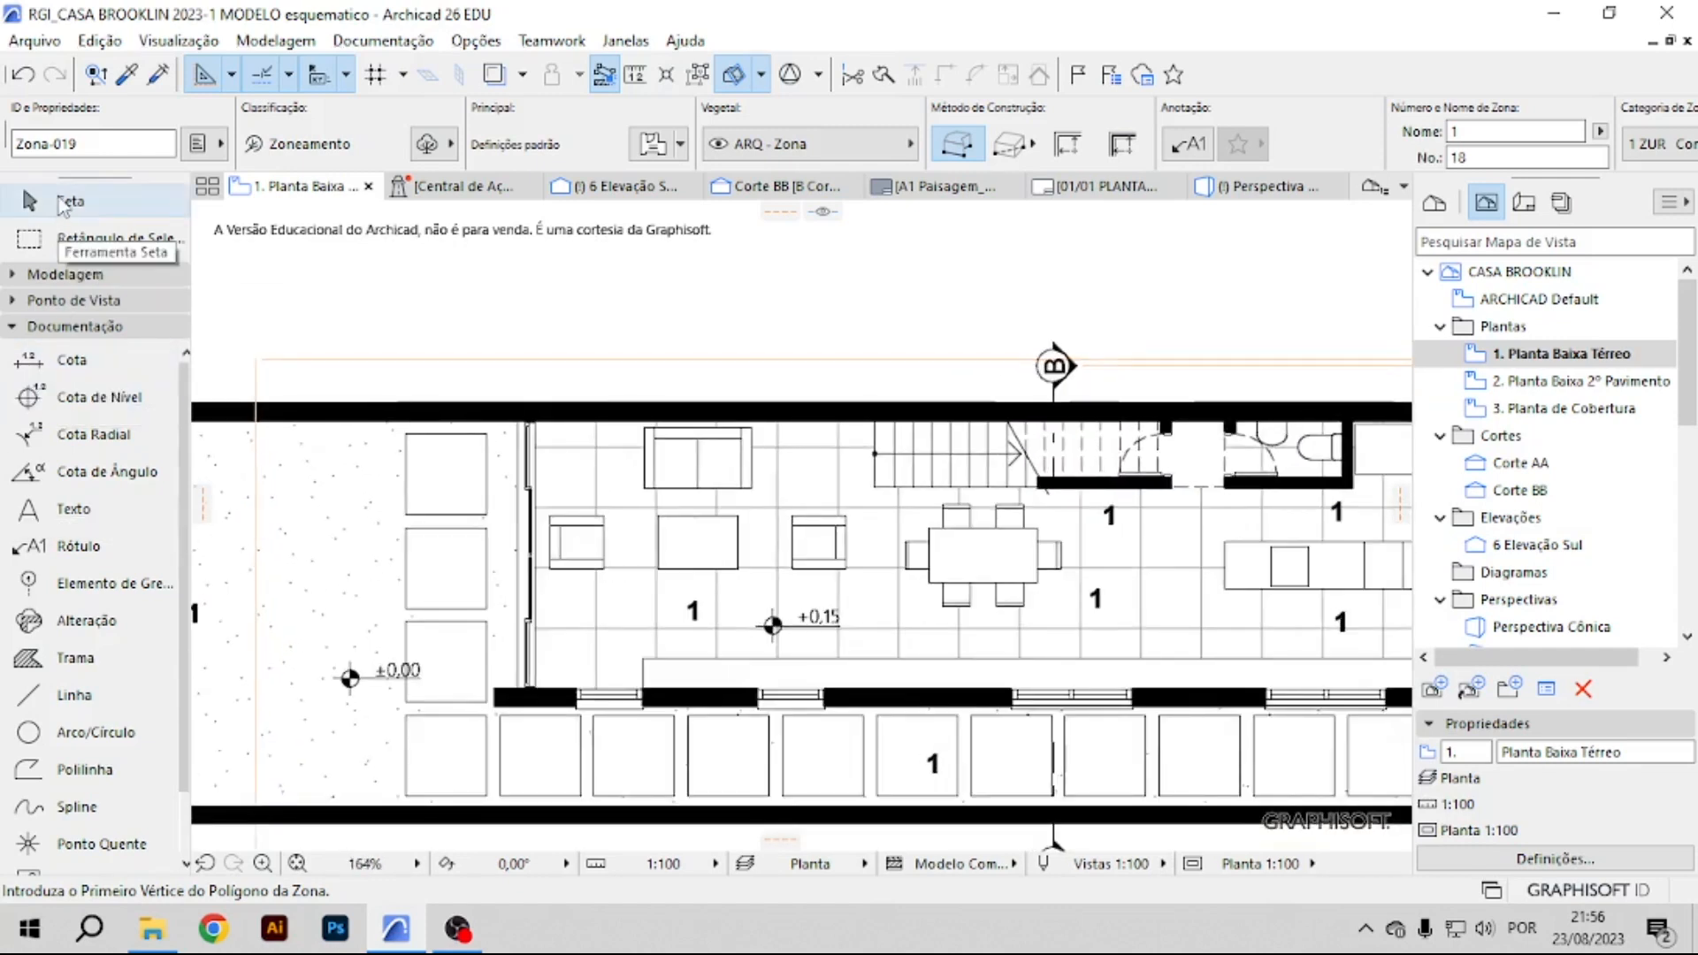
{"action": "left_click", "coordinate": [694, 612]}
{"action": "double_click", "coordinate": [1459, 130]}
{"action": "type", "text": "2"}
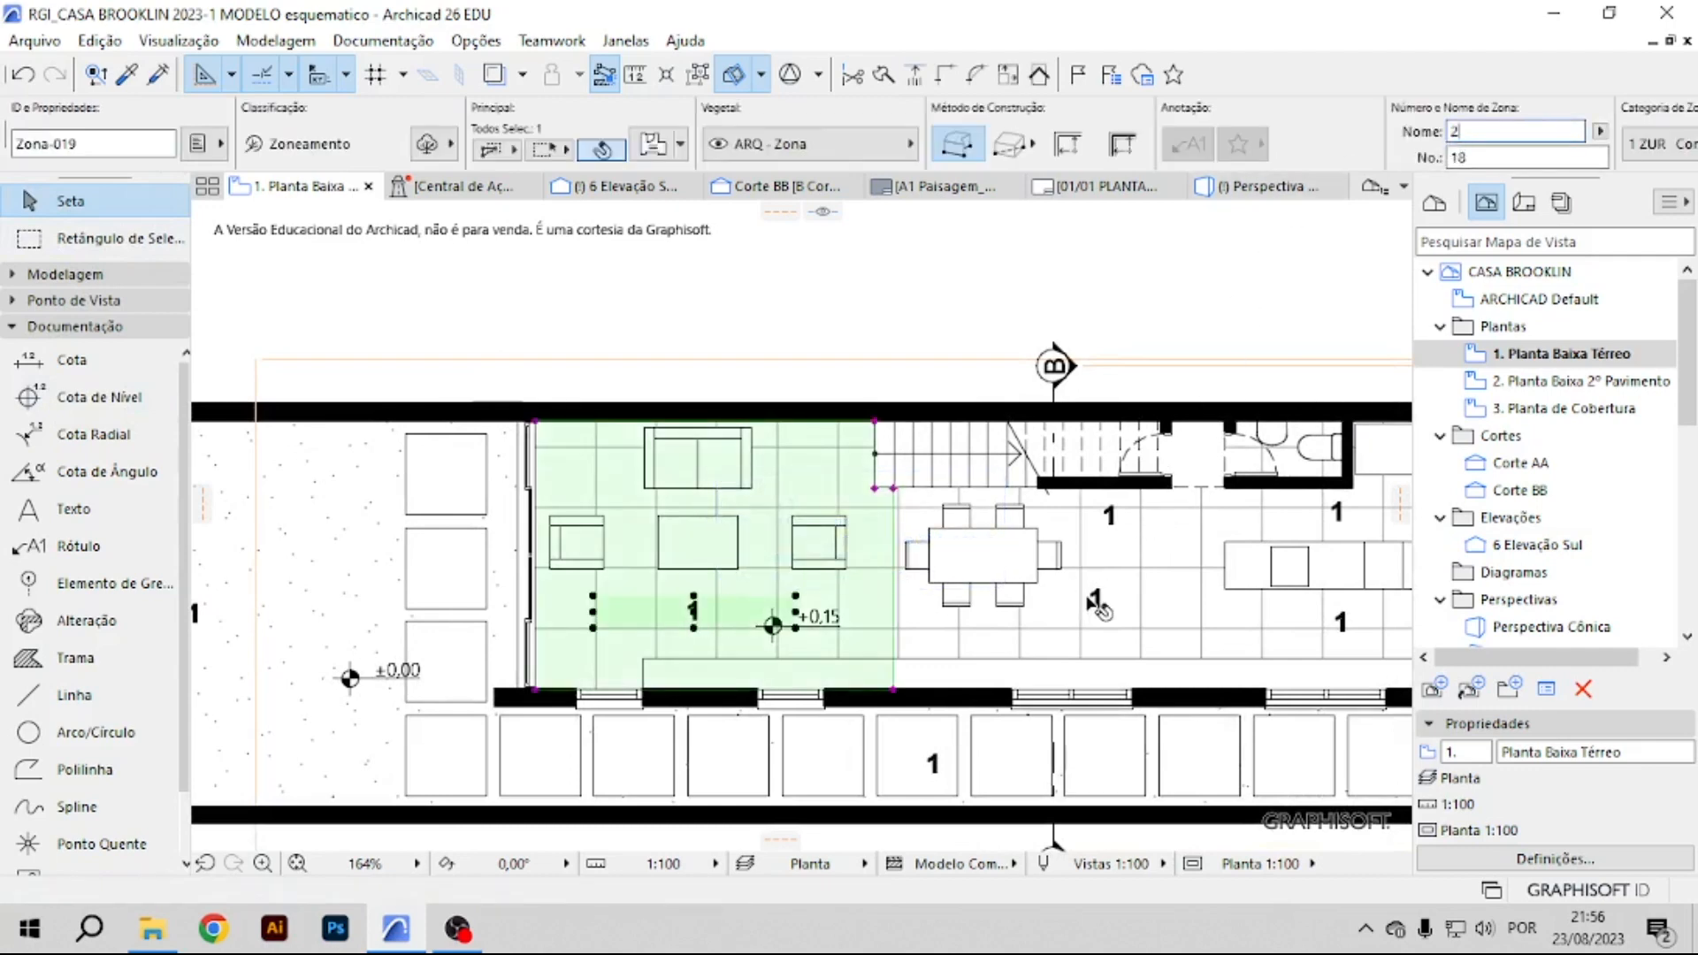
{"action": "left_click", "coordinate": [1097, 604]}
{"action": "double_click", "coordinate": [1485, 131]}
{"action": "type", "text": "3"}
{"action": "key", "text": "Return"}
Rename the kitchen zone as 4.
{"action": "left_click", "coordinate": [1343, 625]}
{"action": "left_click", "coordinate": [1342, 622]}
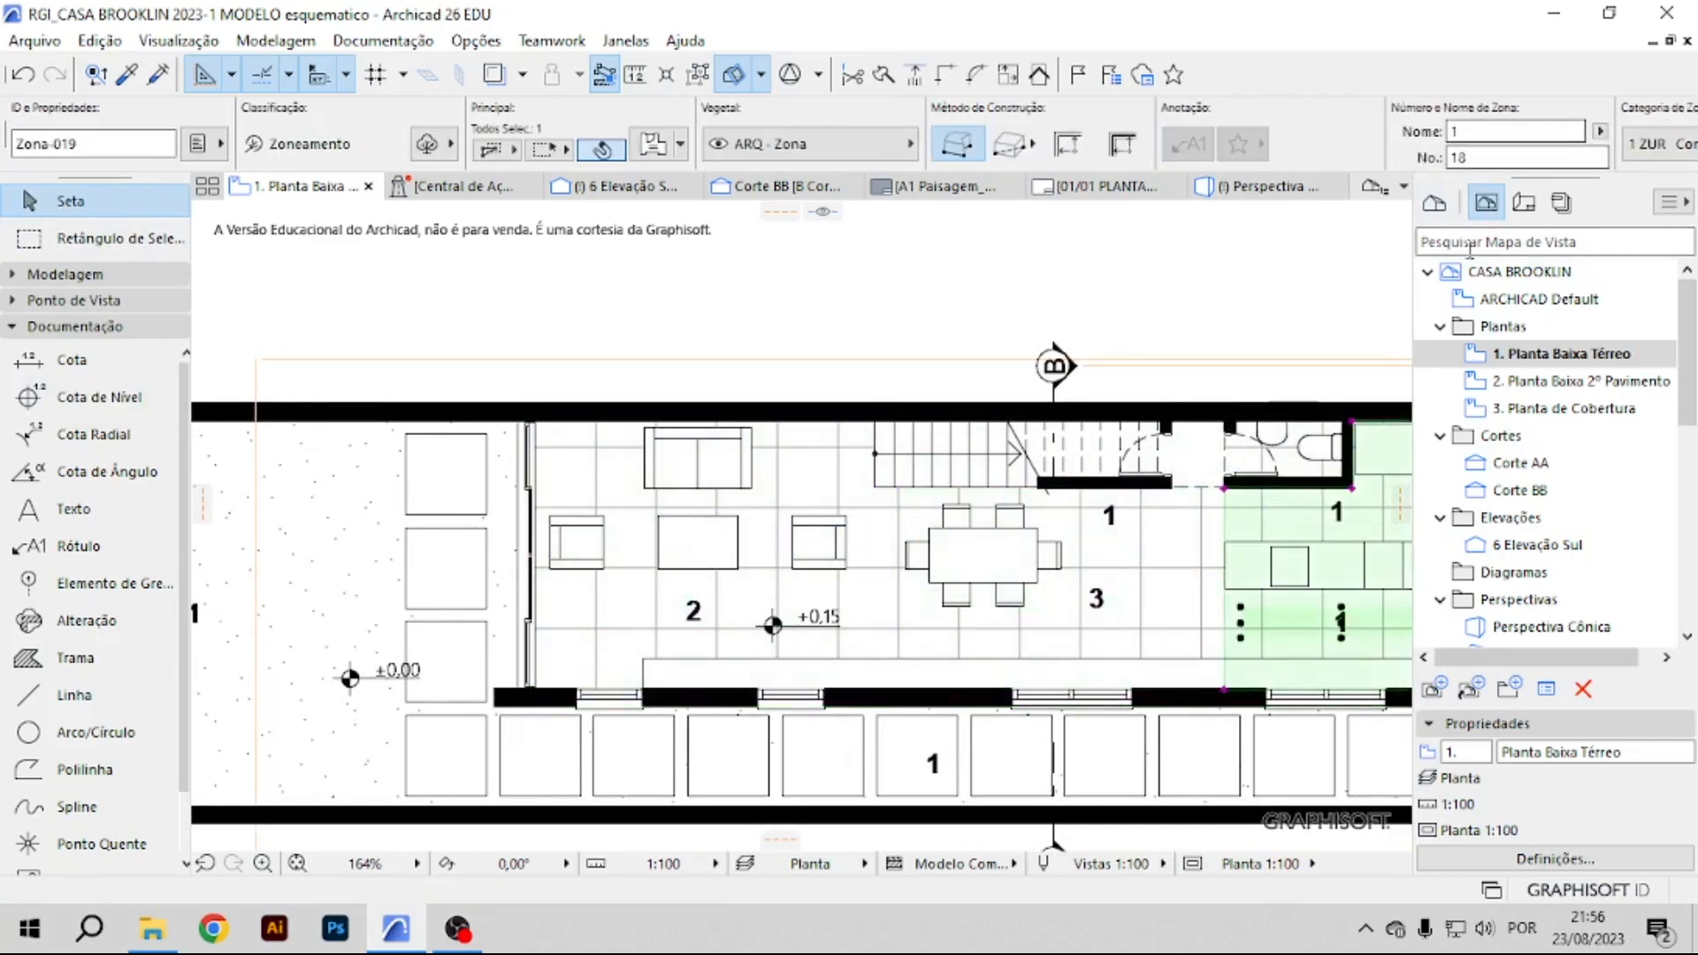
{"action": "middle_click_drag", "start_coordinate": [1342, 623], "coordinate": [1180, 623]}
{"action": "left_click_drag", "start_coordinate": [1494, 133], "coordinate": [1386, 138]}
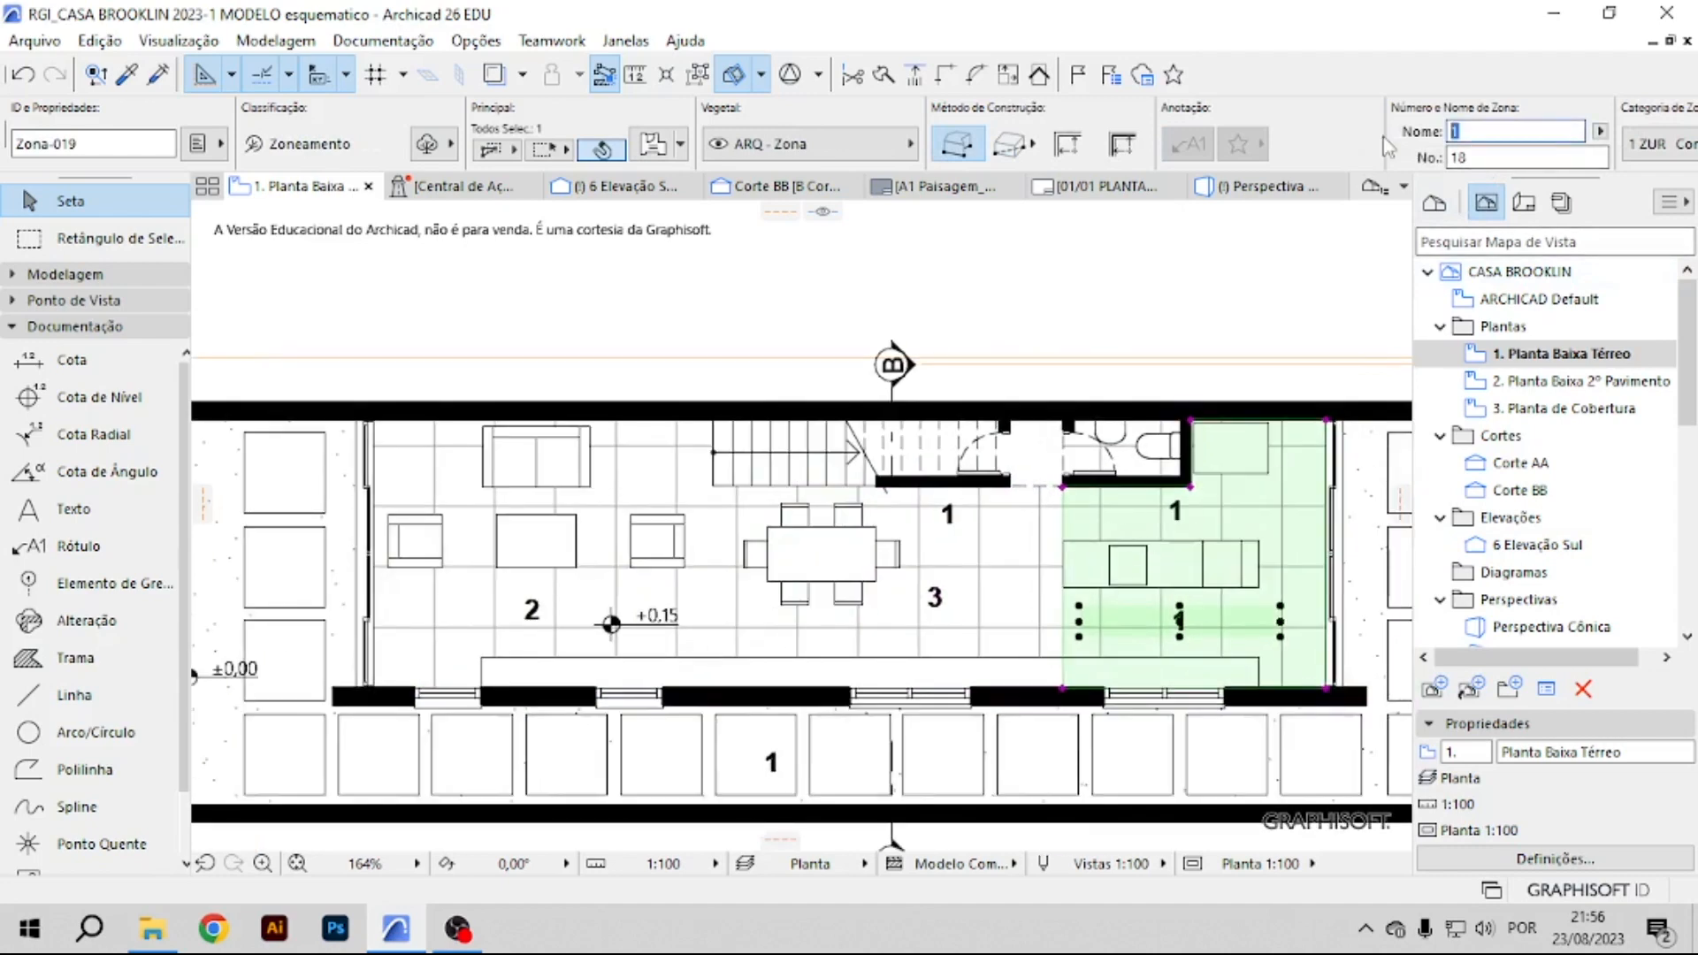
{"action": "type", "text": "4"}
Rename the toilet zone as 5 and the under-stair storage zone as 6.
{"action": "left_click", "coordinate": [1173, 521]}
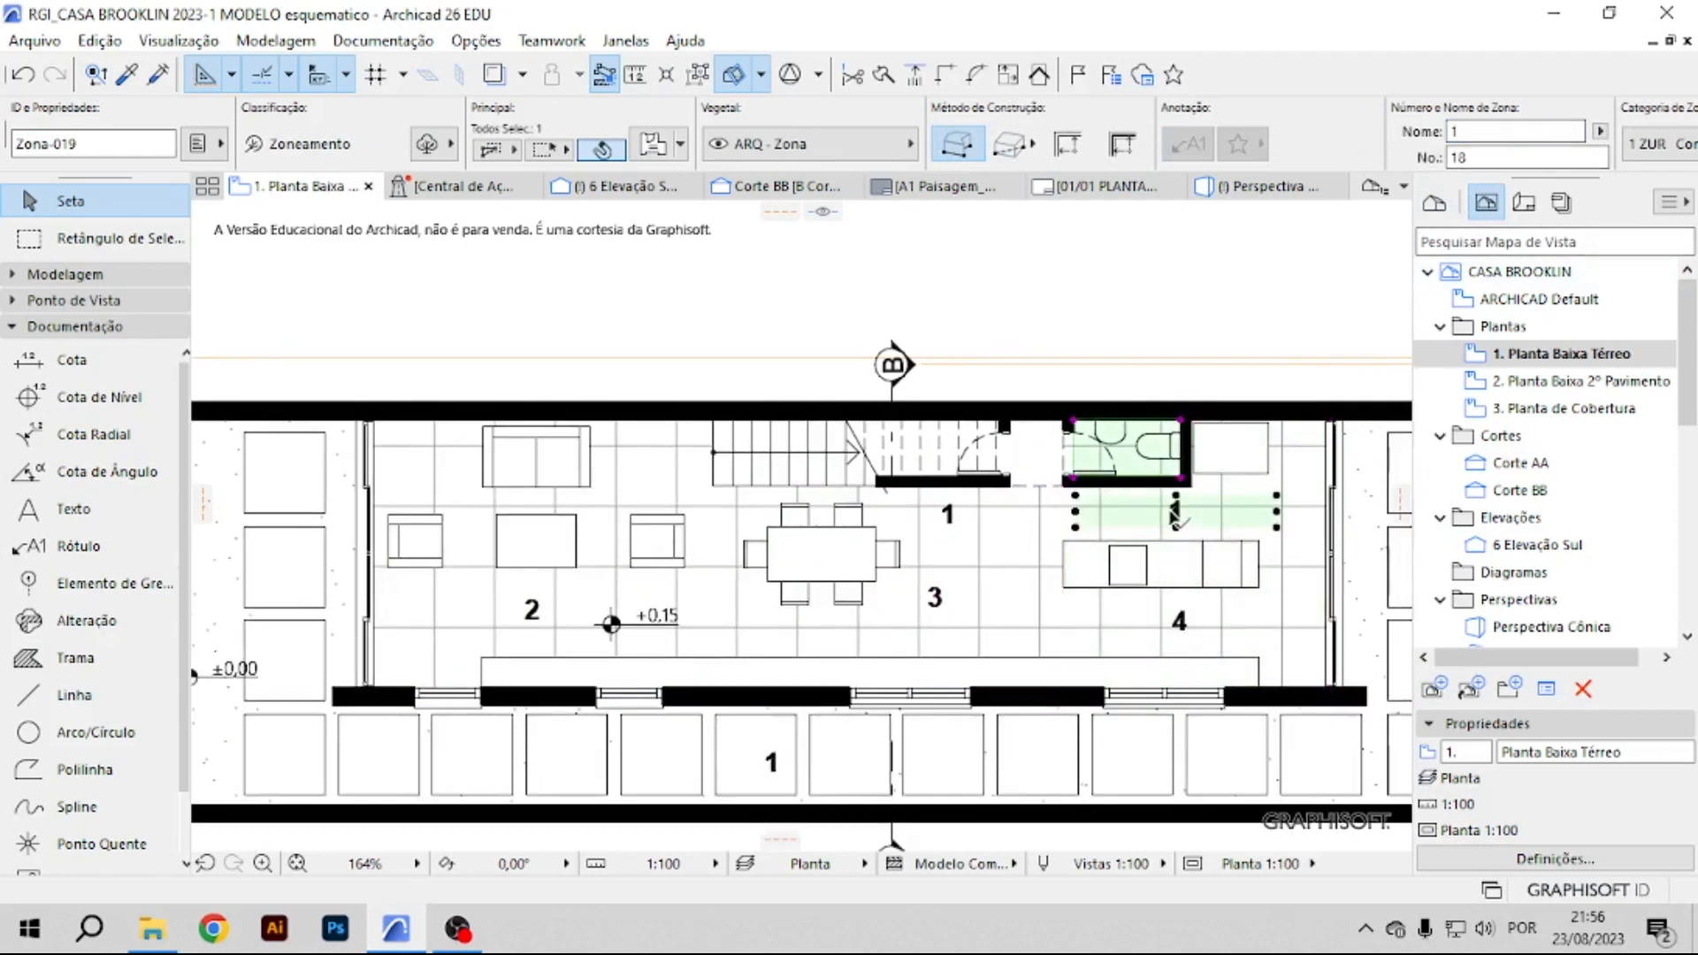
{"action": "double_click", "coordinate": [1449, 131]}
{"action": "type", "text": "5"}
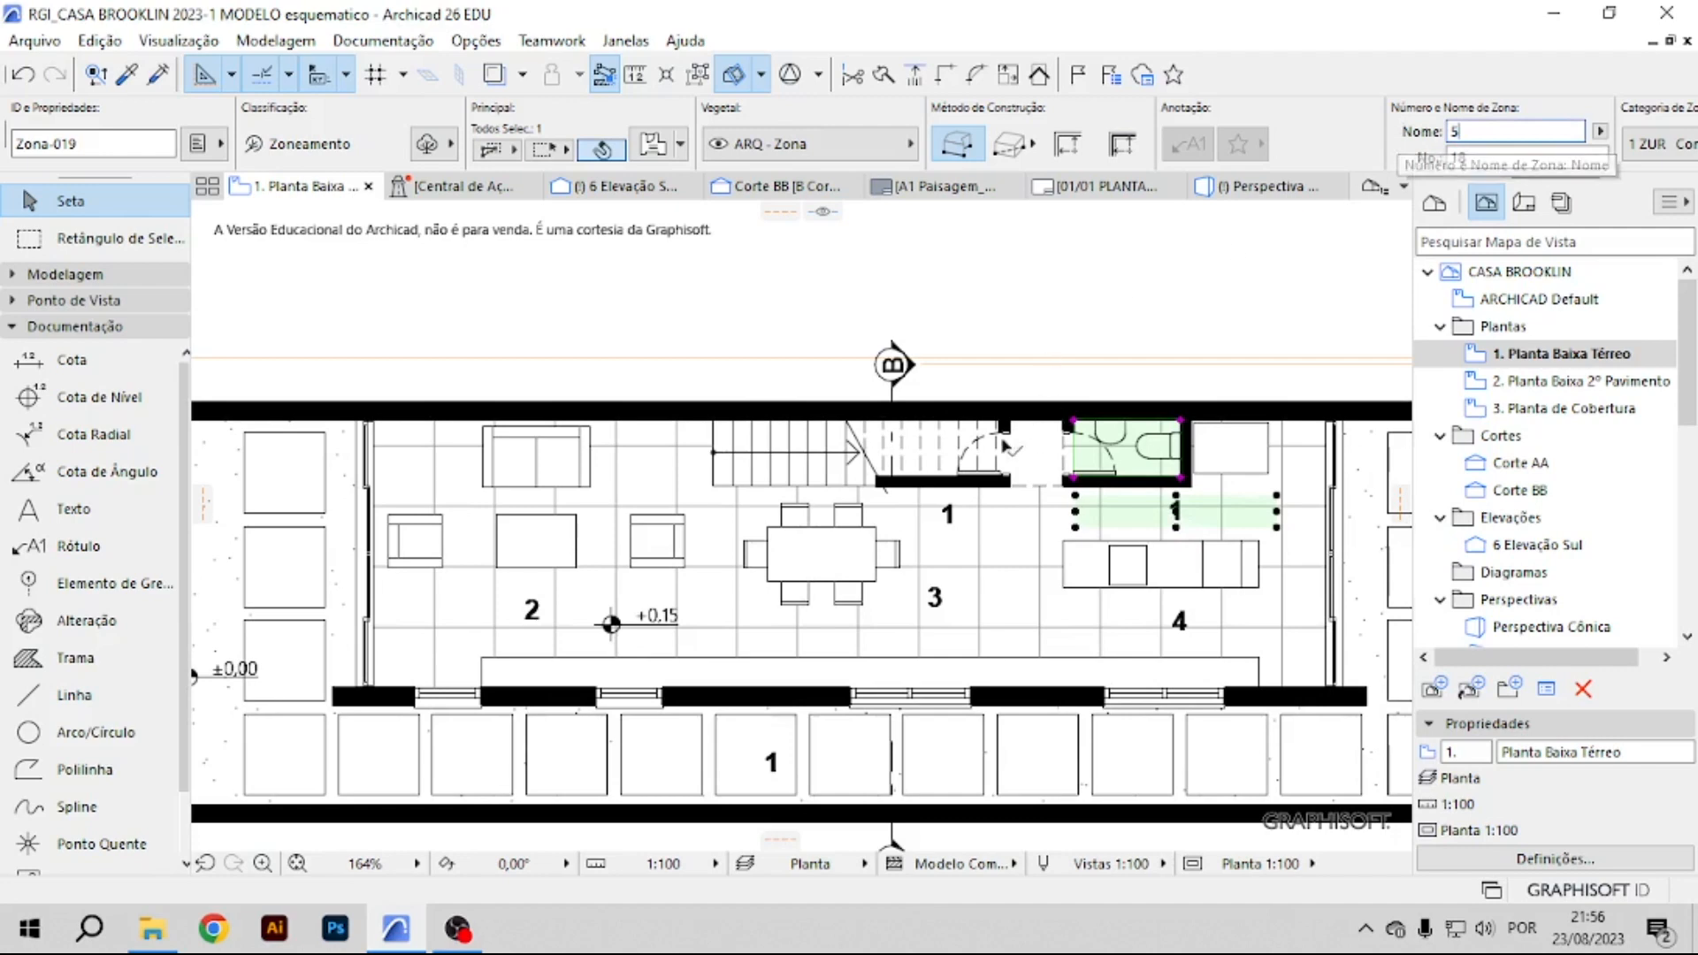
{"action": "left_click", "coordinate": [952, 515]}
{"action": "double_click", "coordinate": [1453, 131]}
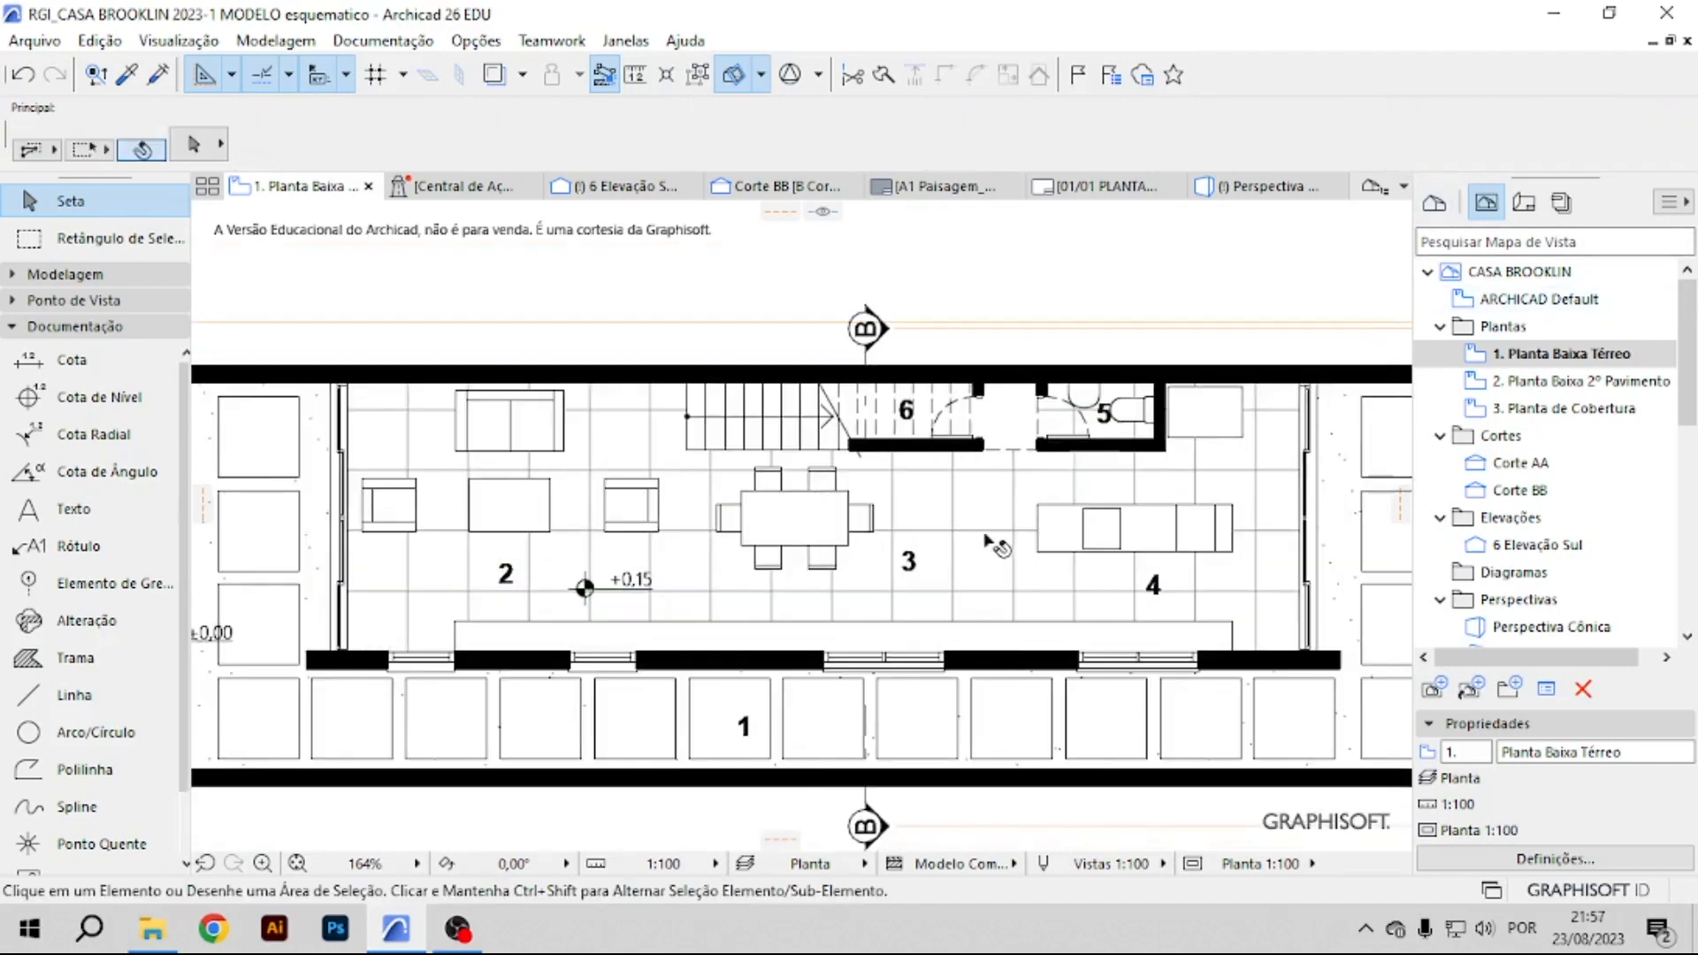
{"action": "scroll", "coordinate": [677, 530], "scroll_direction": "down", "scroll_amount": 3}
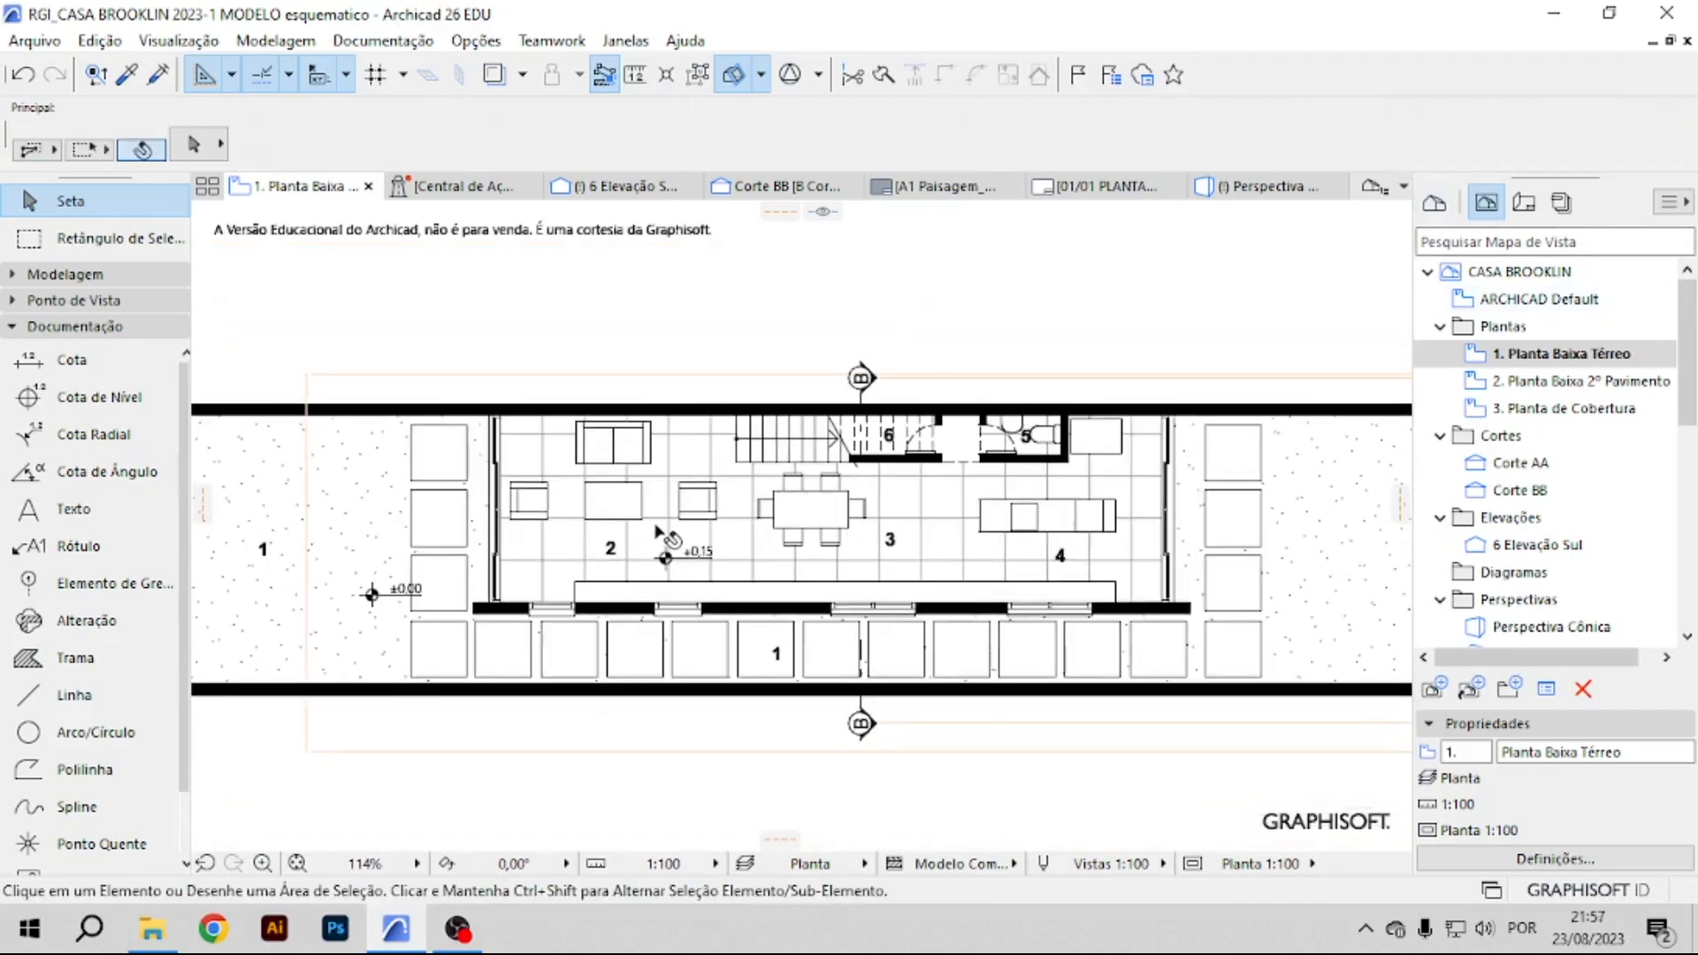
Set the cover fill (Trama em Vista) of the house's interior floor slab to Trama Sólida.
{"action": "scroll", "coordinate": [699, 468], "scroll_direction": "up", "scroll_amount": 3}
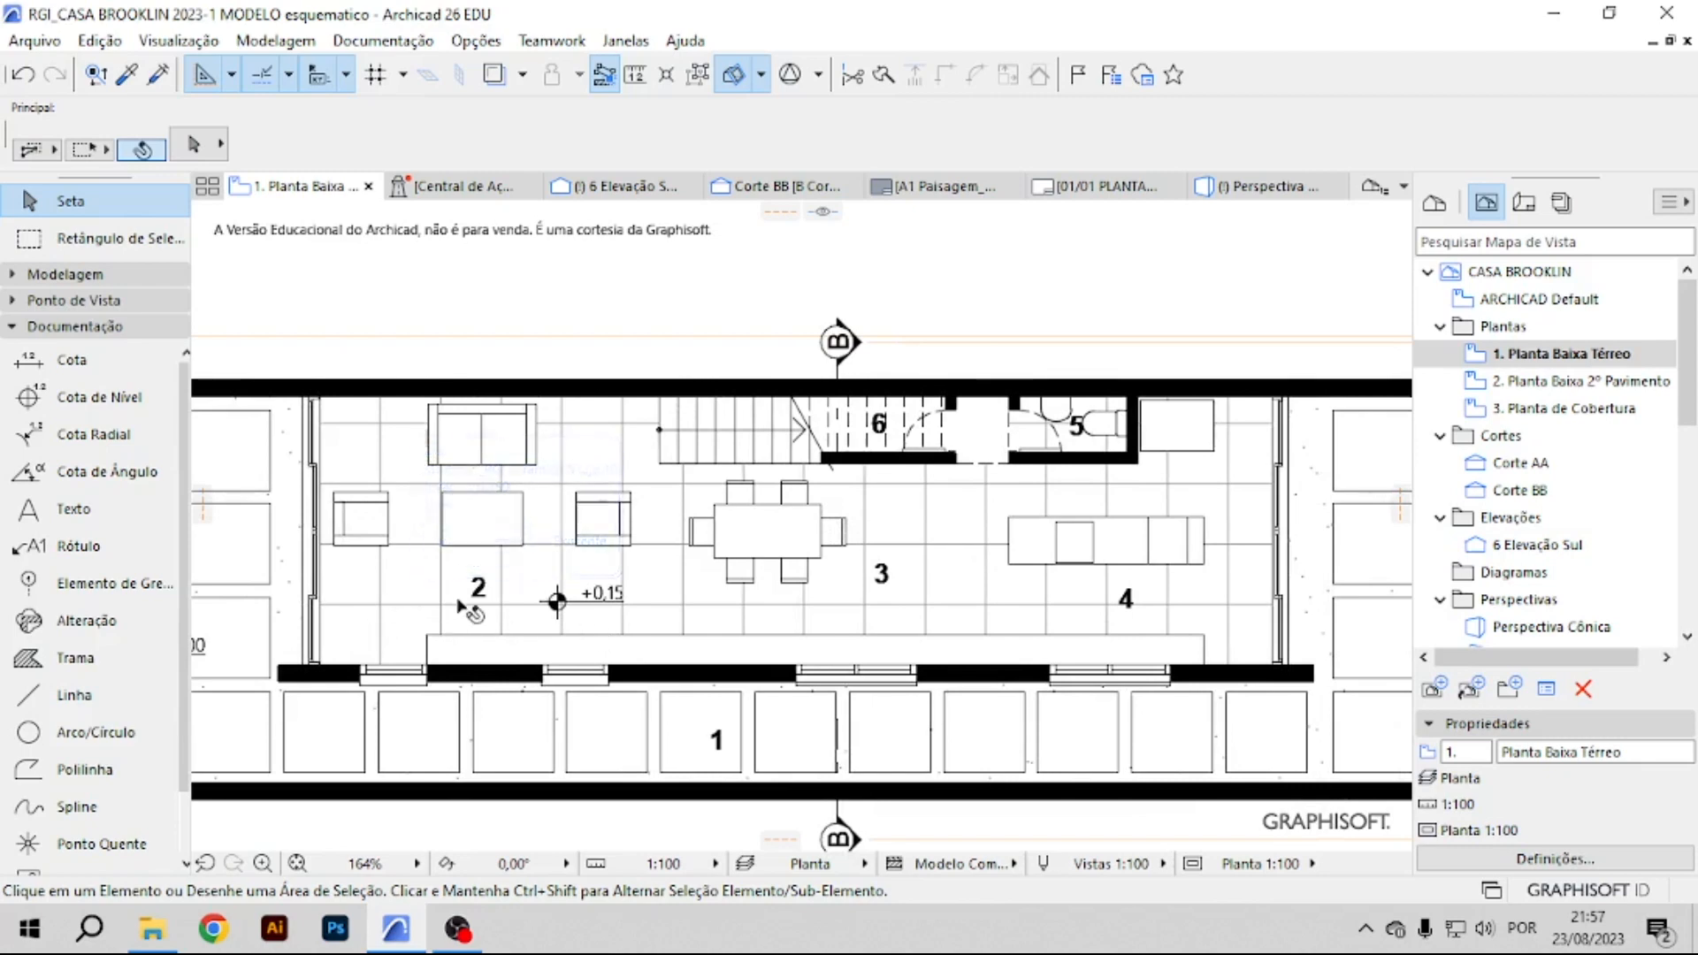
{"action": "left_click", "coordinate": [389, 609]}
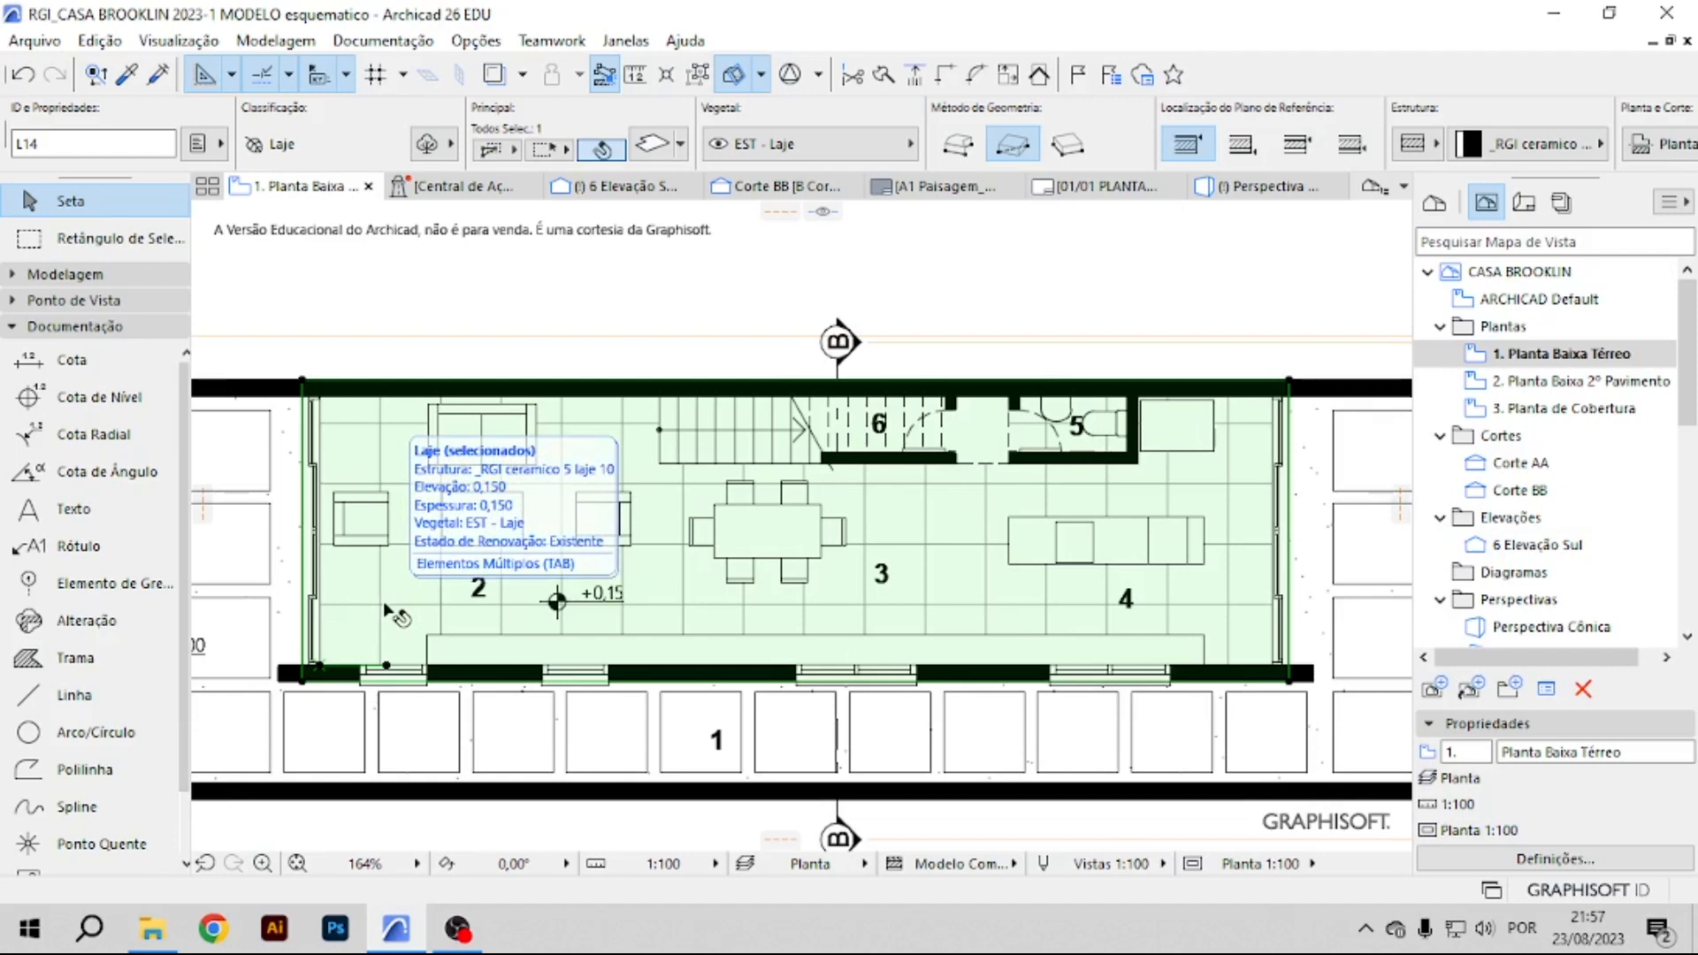
{"action": "double_click", "coordinate": [390, 609]}
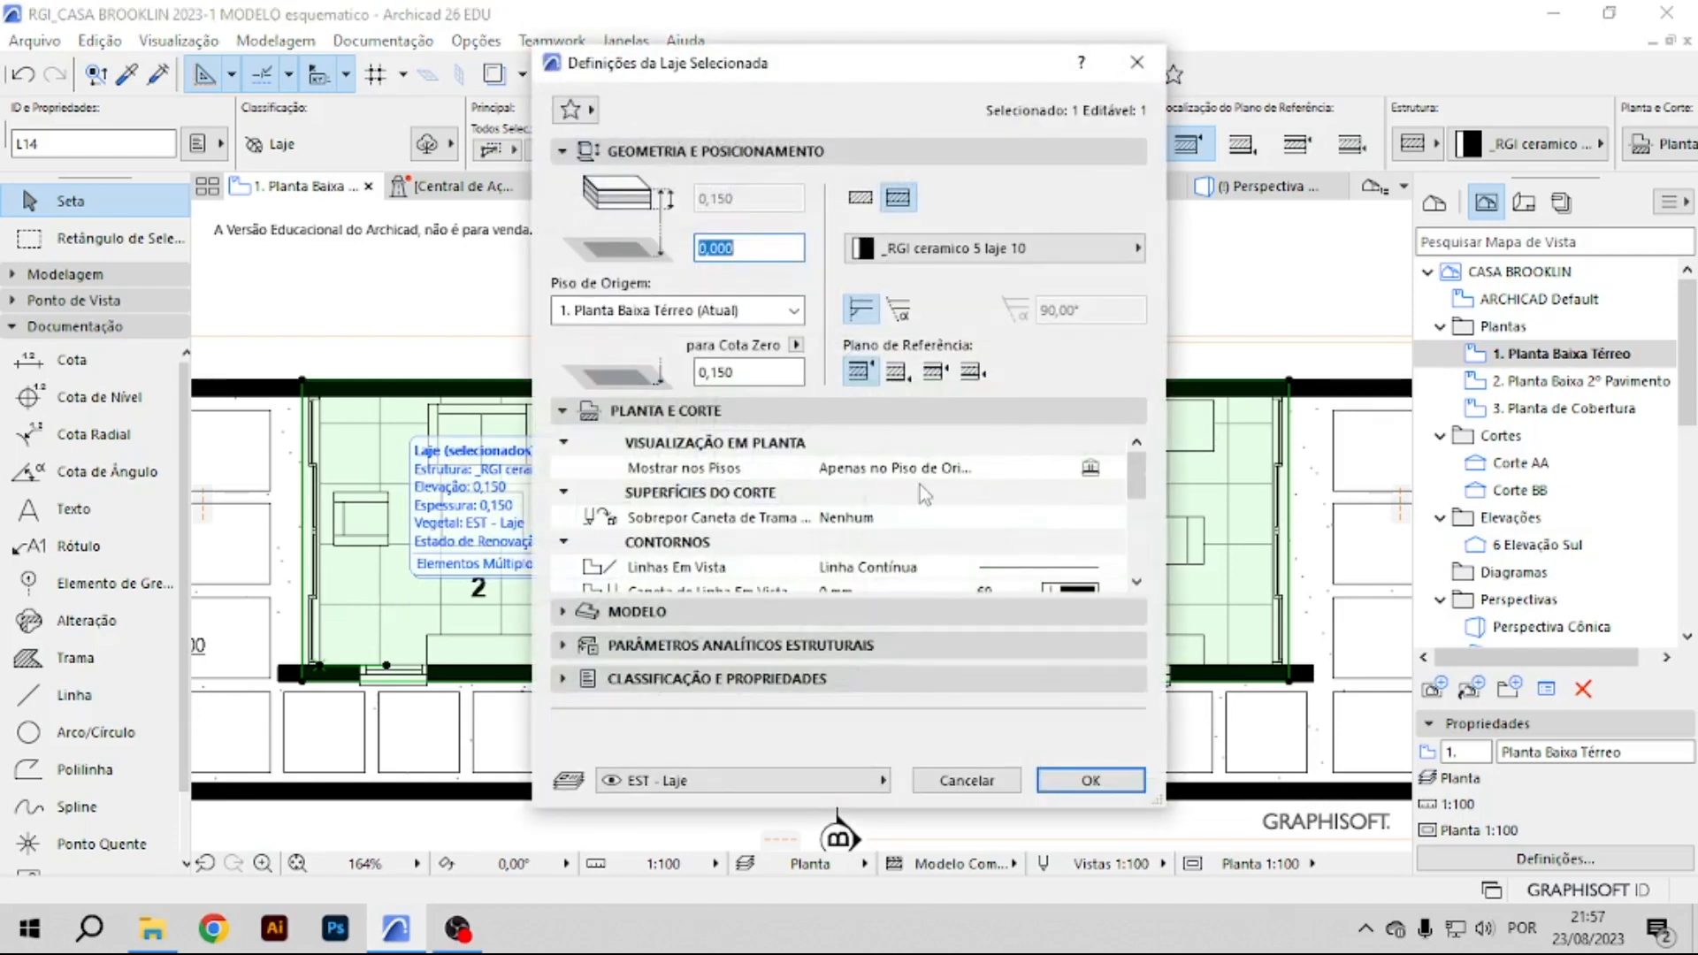
{"action": "scroll", "coordinate": [924, 493], "scroll_direction": "down", "scroll_amount": 5}
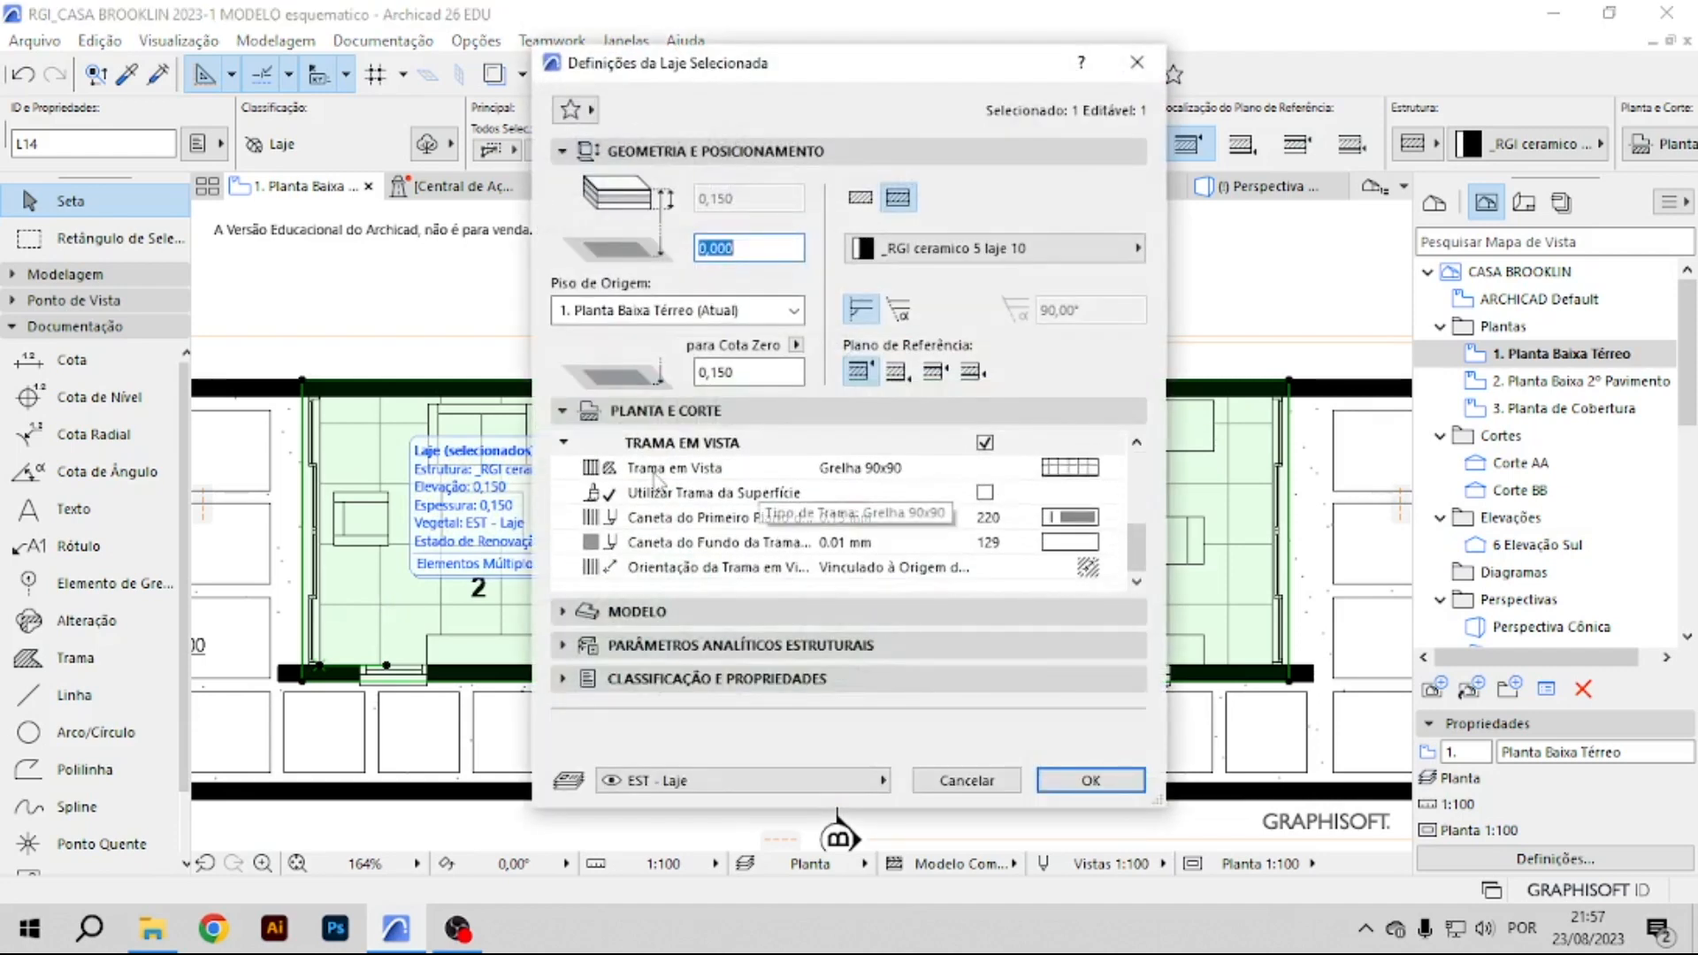
{"action": "left_click", "coordinate": [1046, 472]}
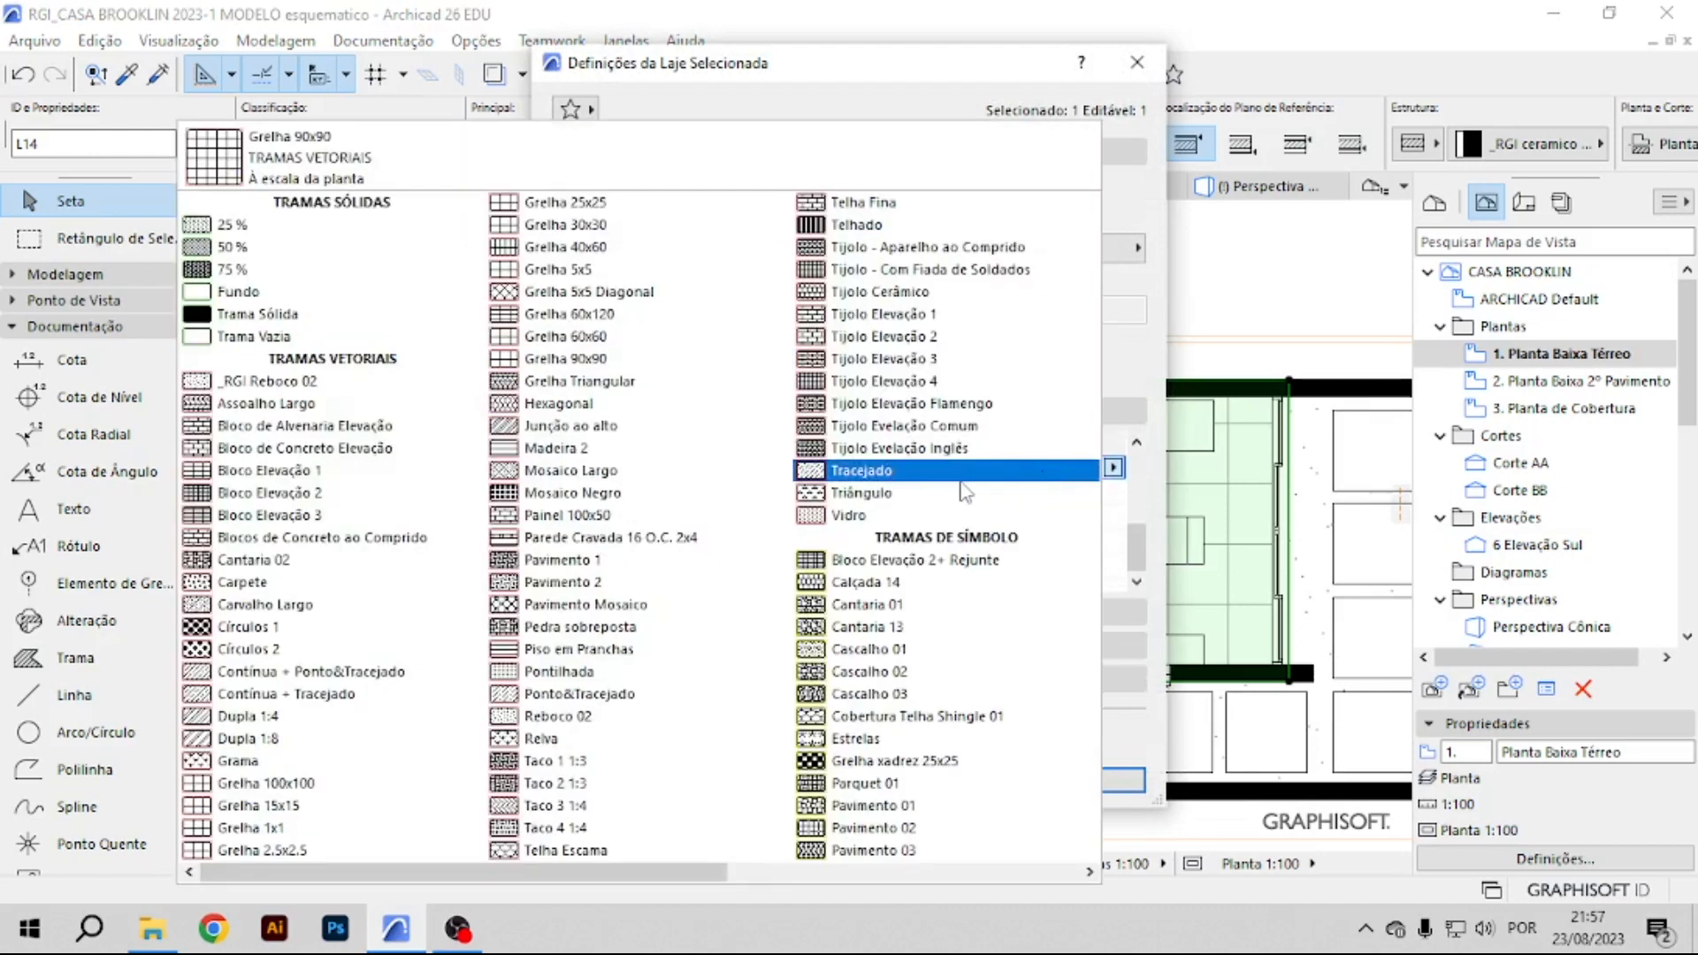
{"action": "left_click", "coordinate": [293, 317]}
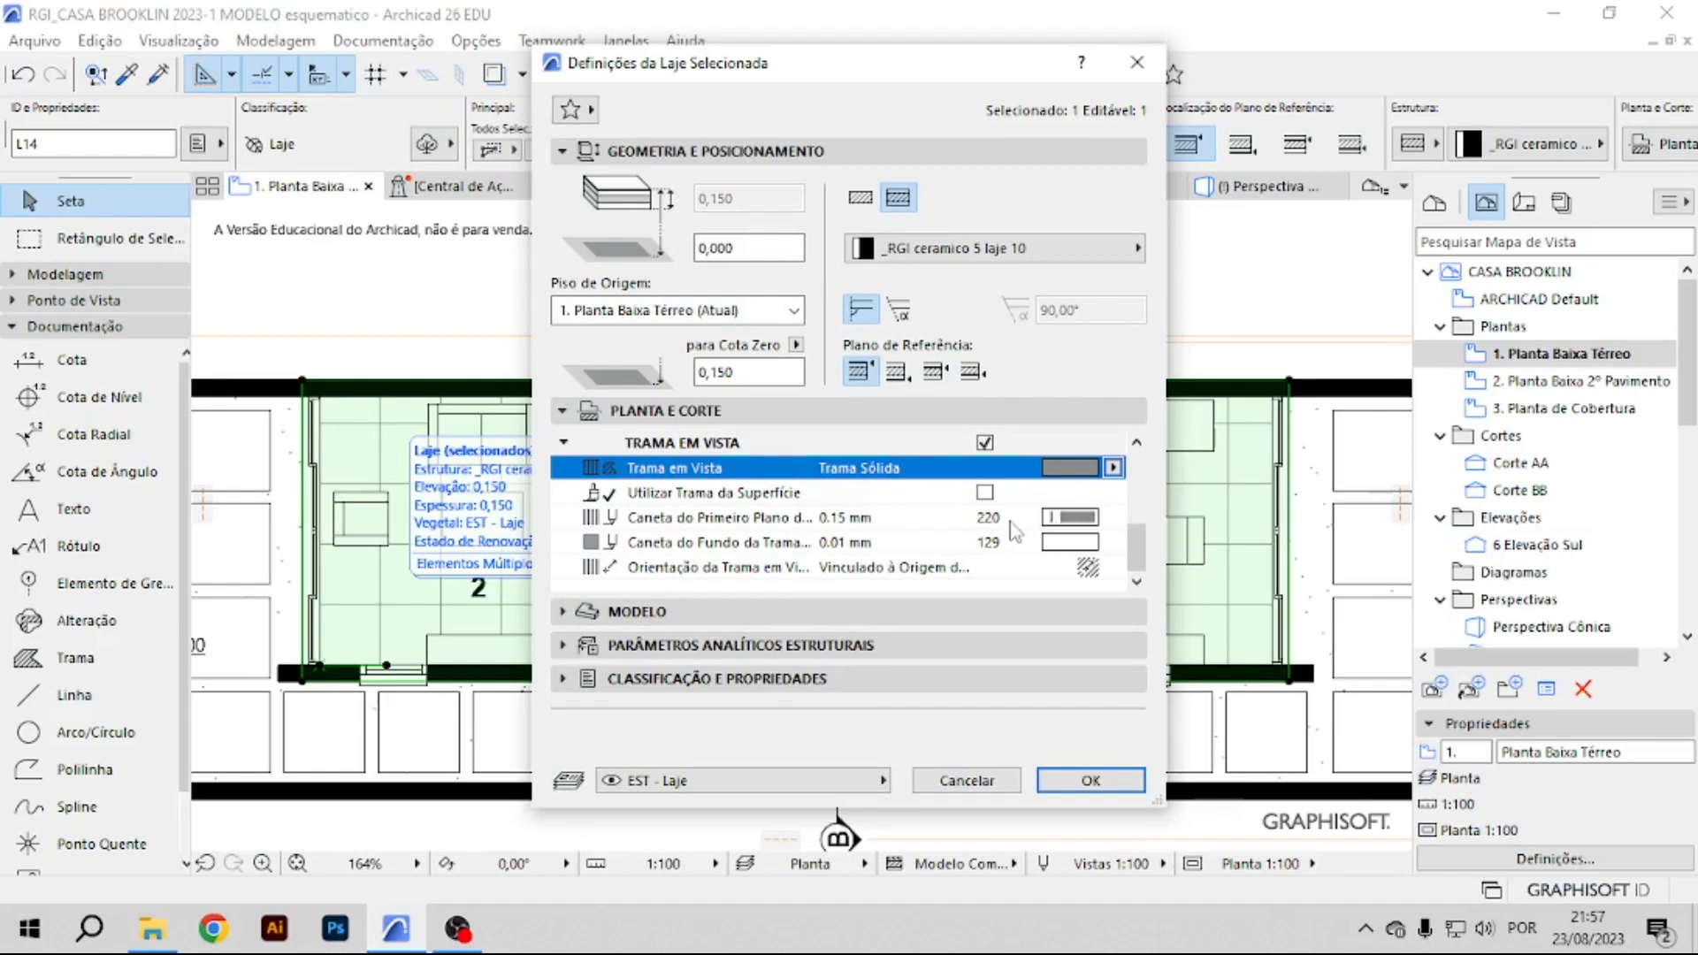
Set the slab cover fill's foreground pen to the light grey pen 18 and apply the slab settings.
{"action": "left_click", "coordinate": [1081, 520]}
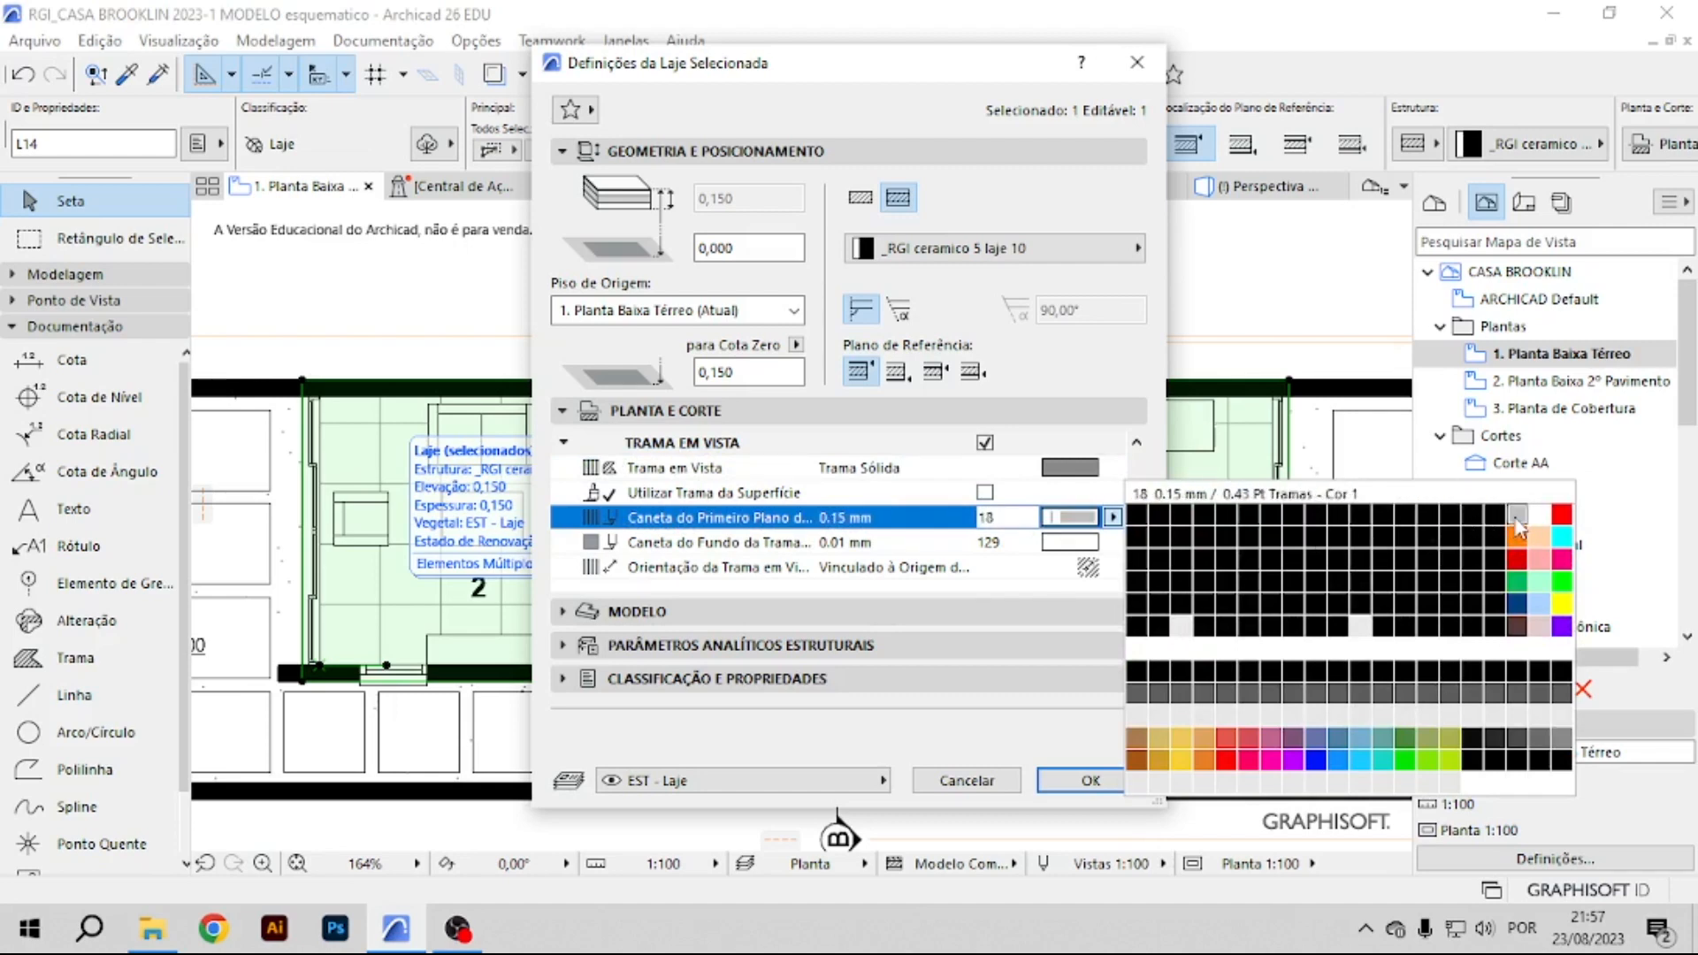
{"action": "left_click", "coordinate": [1518, 523]}
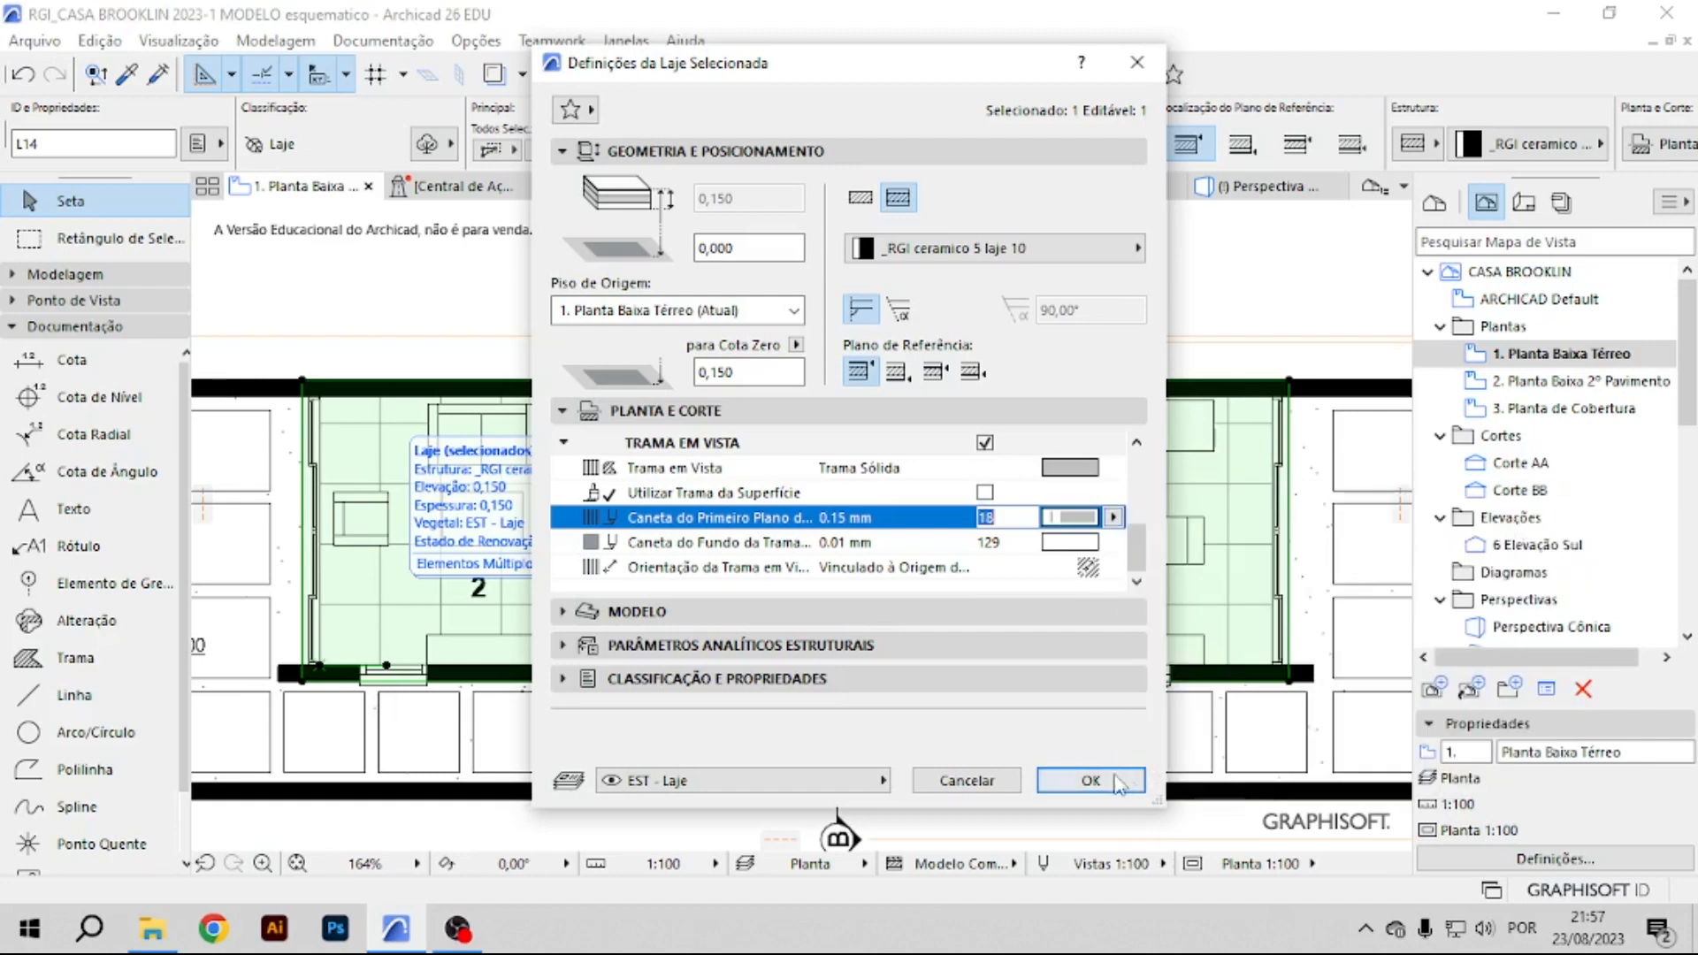
{"action": "left_click", "coordinate": [1091, 780]}
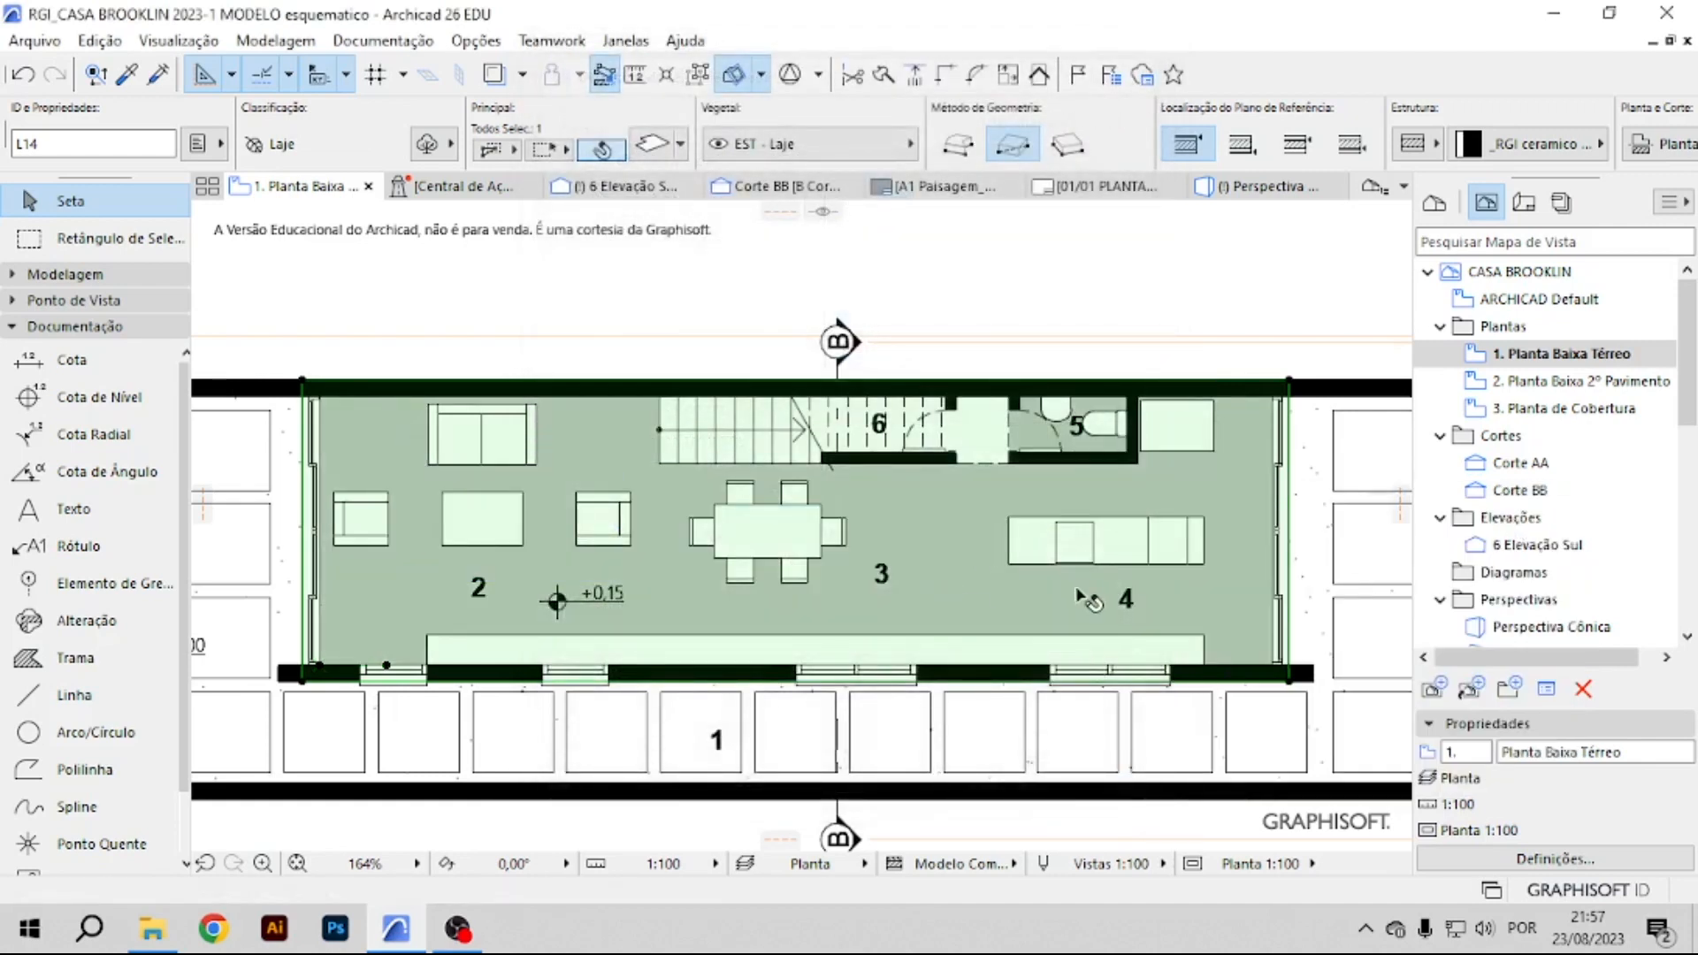
{"action": "key", "text": "Escape"}
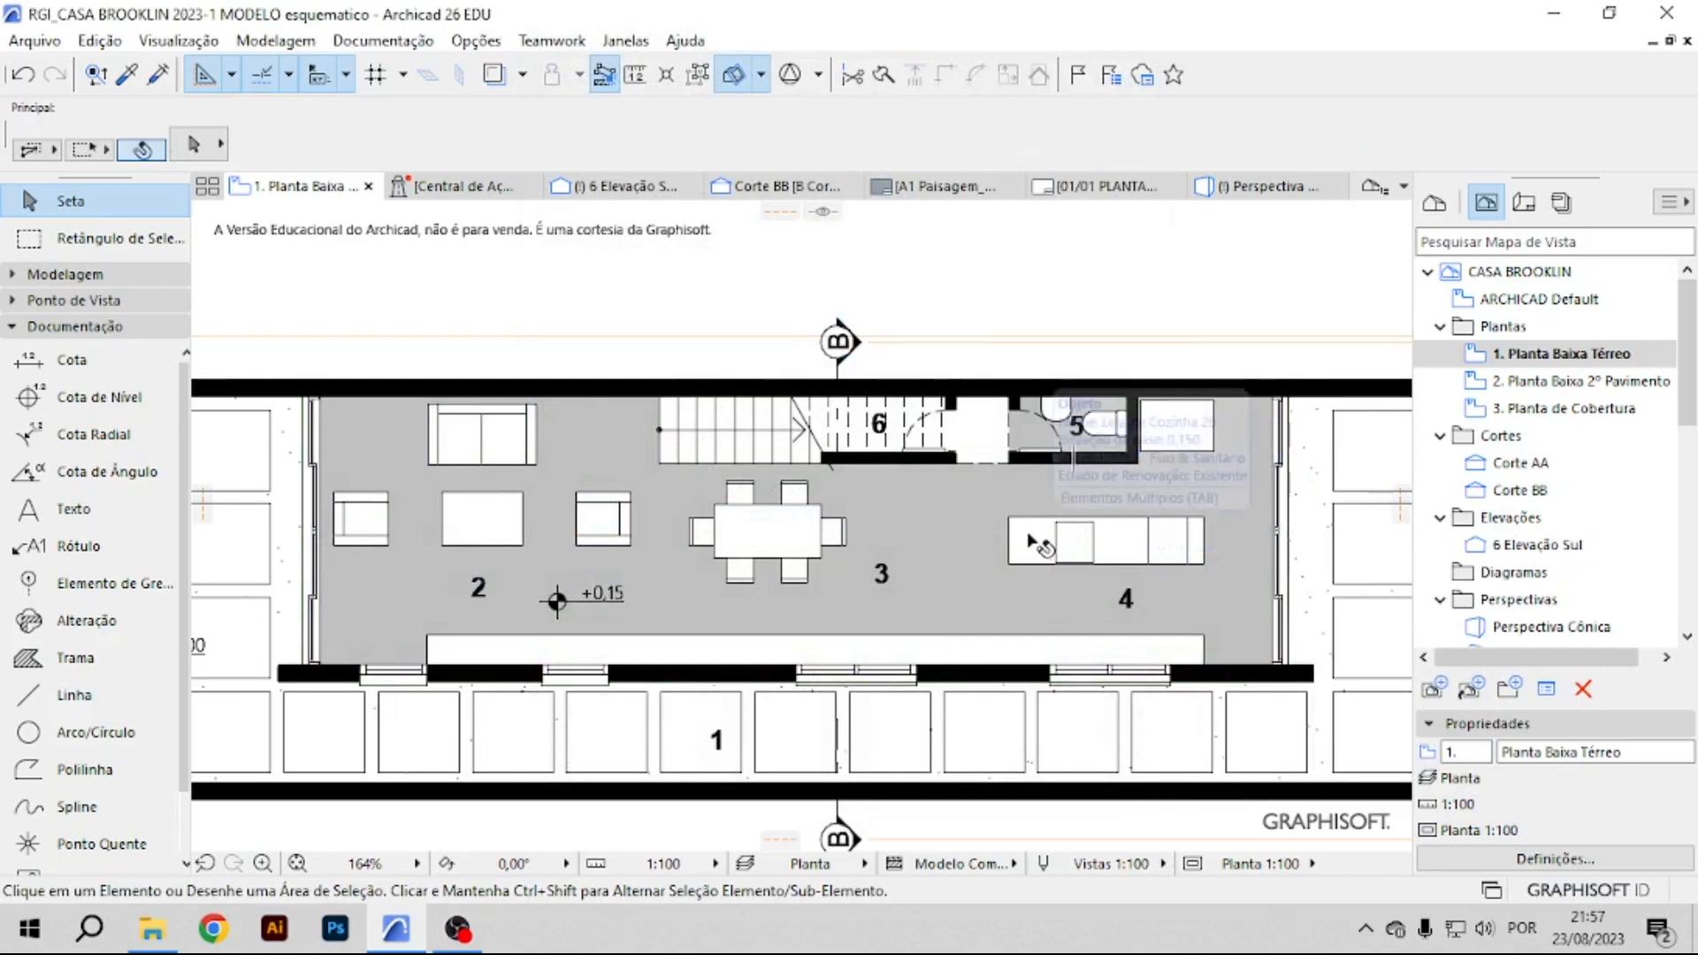
Set the grid fill of the stair's invisible part to Trama Sólida in the stair settings.
{"action": "middle_click_drag", "start_coordinate": [911, 507], "coordinate": [951, 533]}
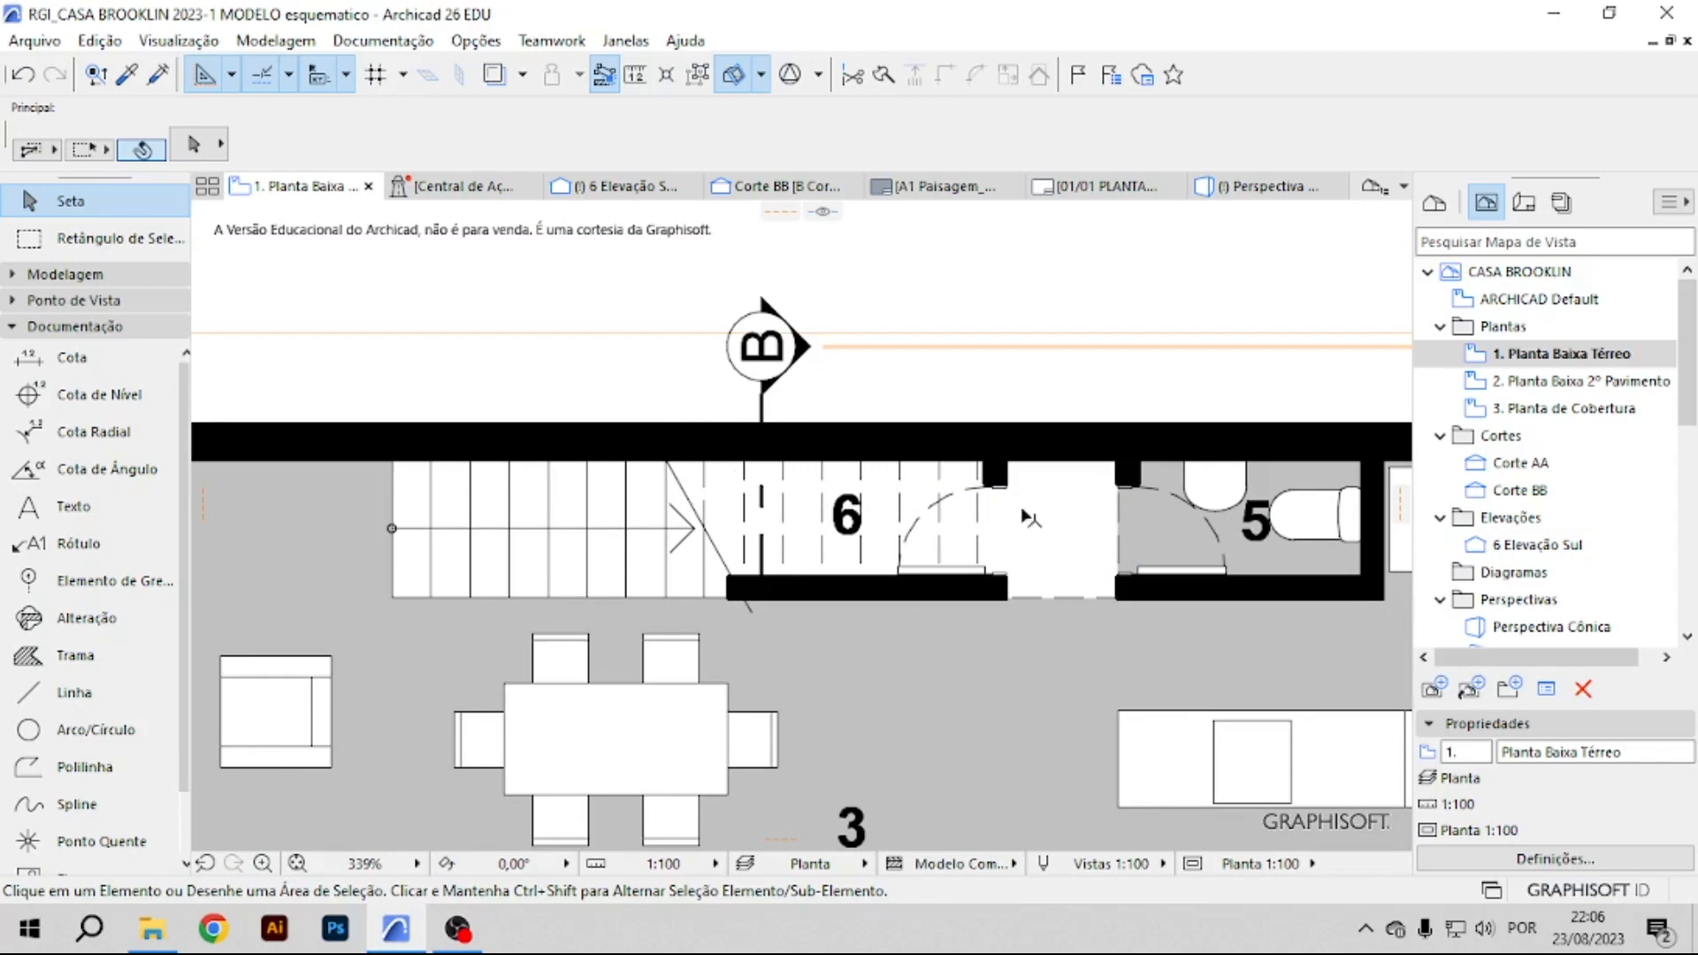
{"action": "left_click", "coordinate": [900, 510]}
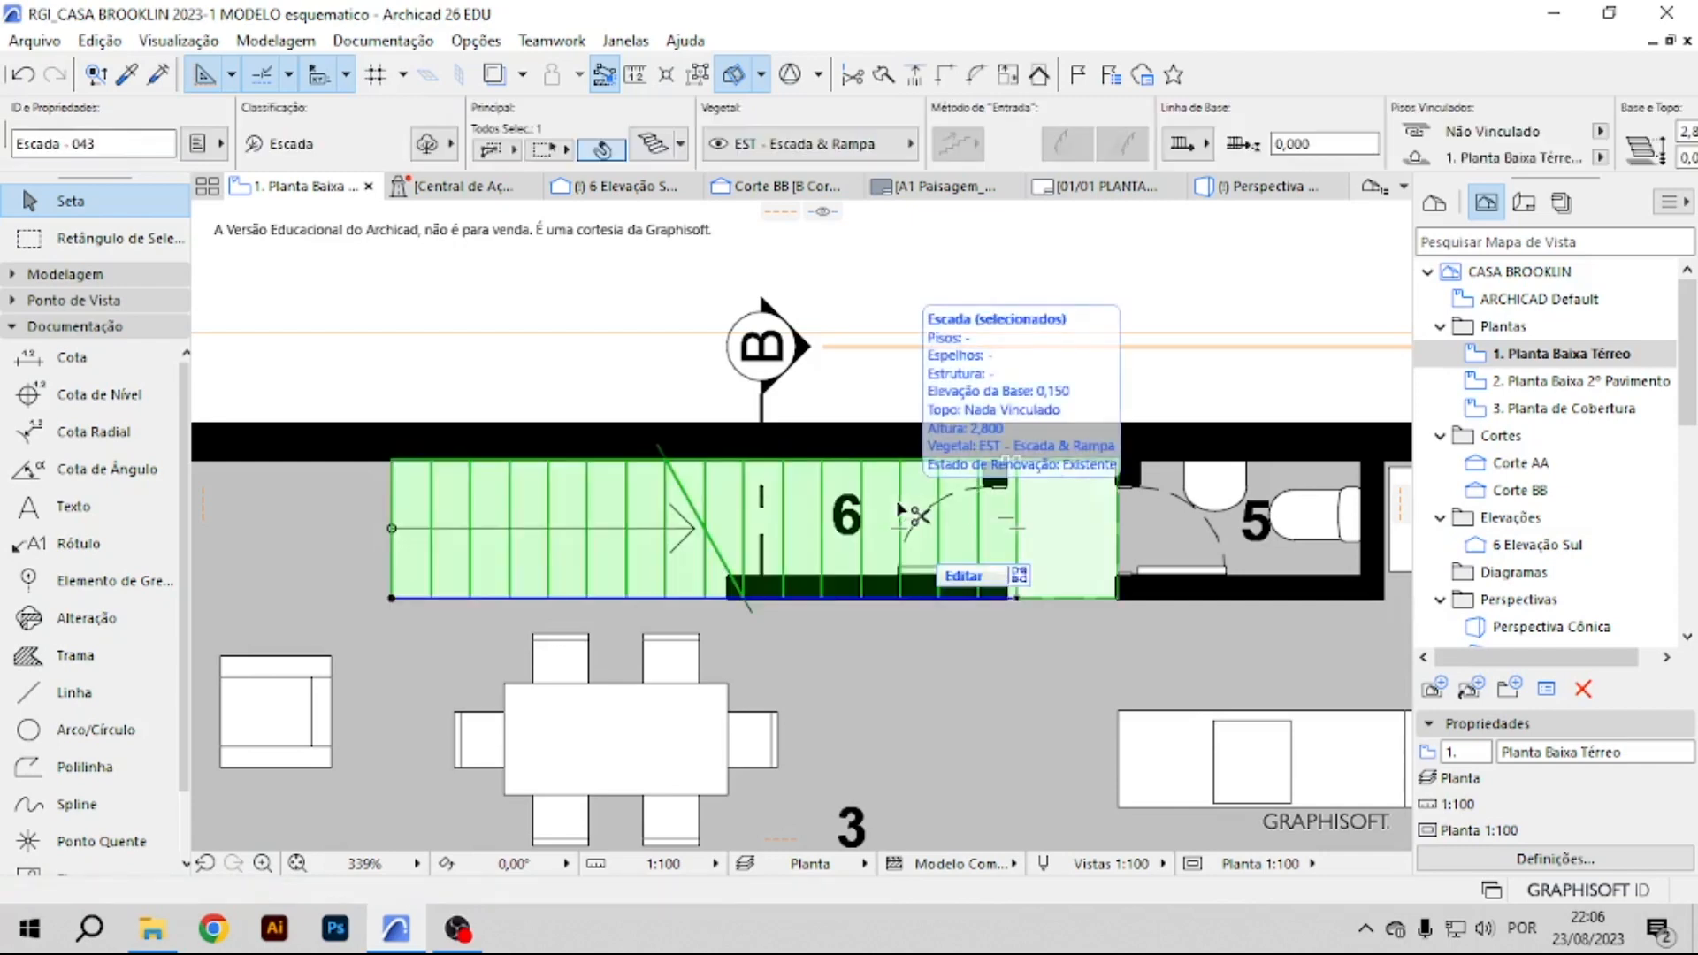
{"action": "double_click", "coordinate": [899, 509]}
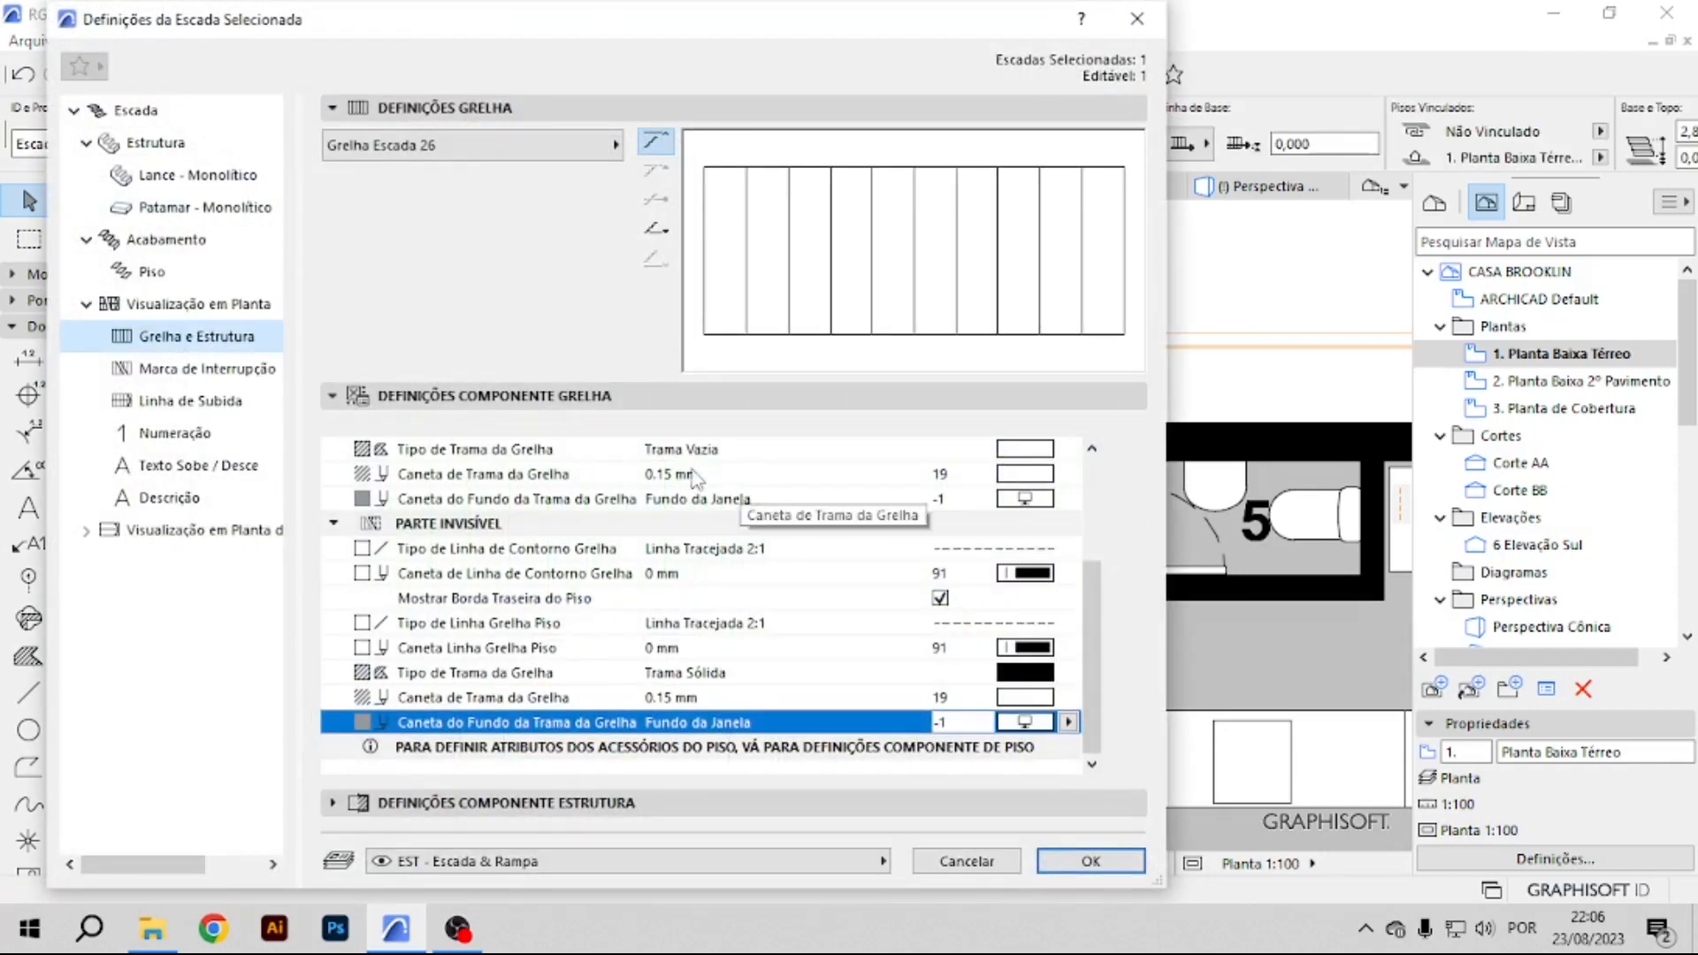
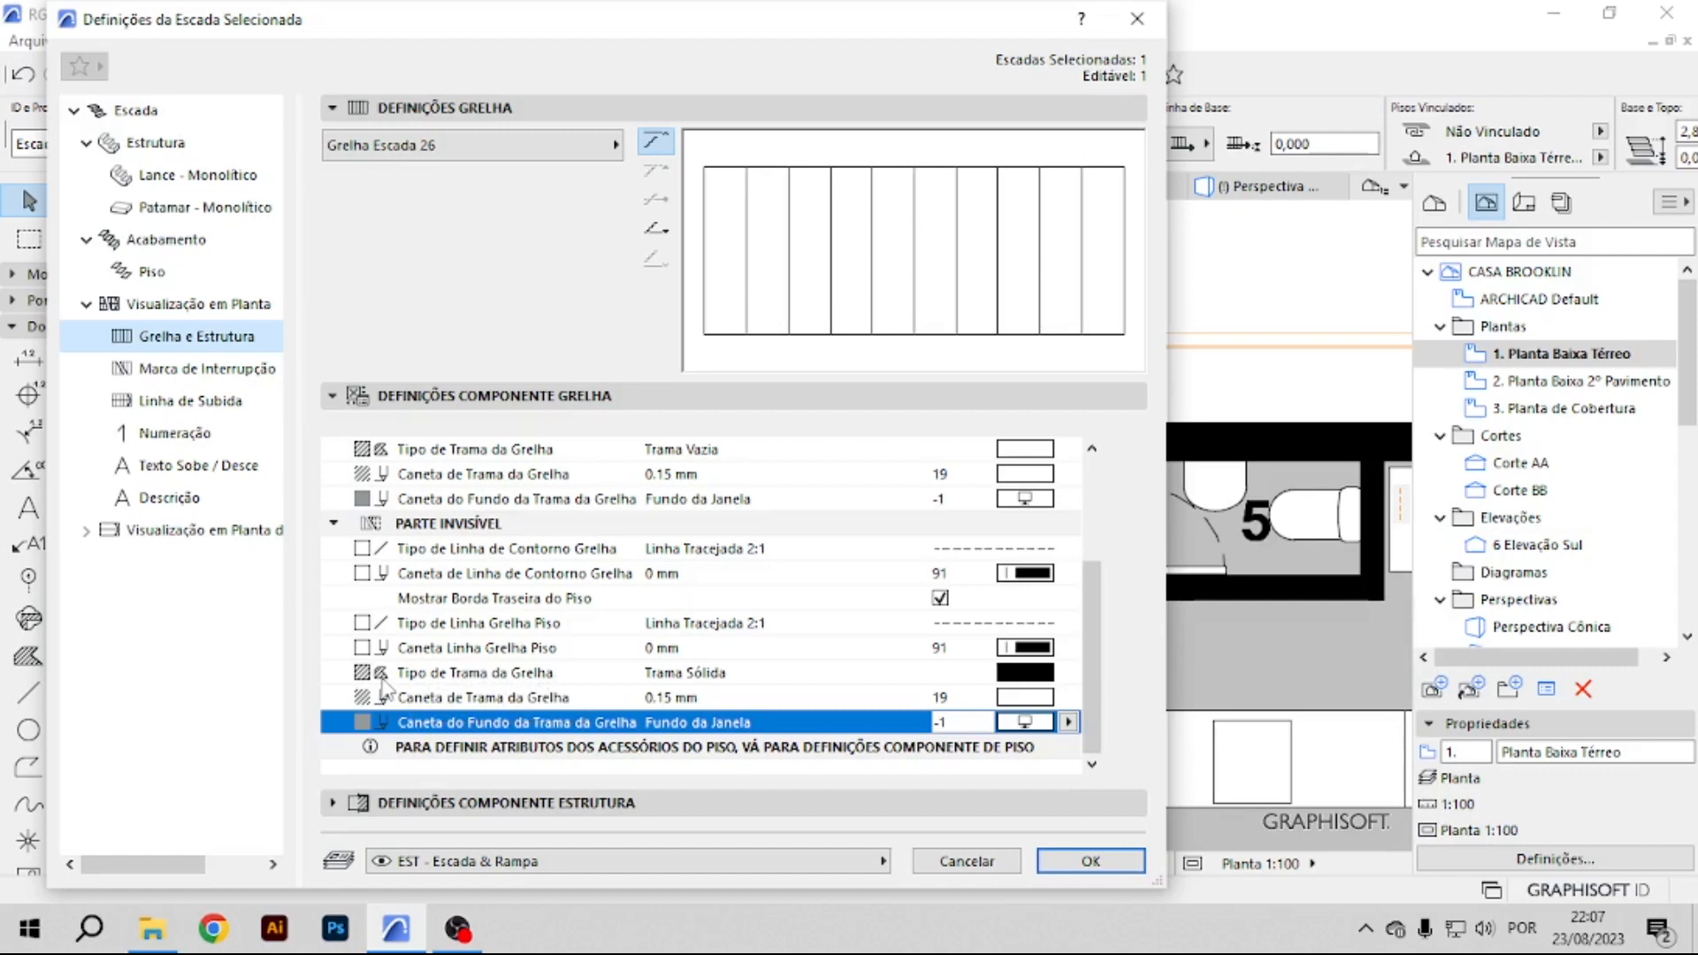
{"action": "left_click", "coordinate": [1023, 677]}
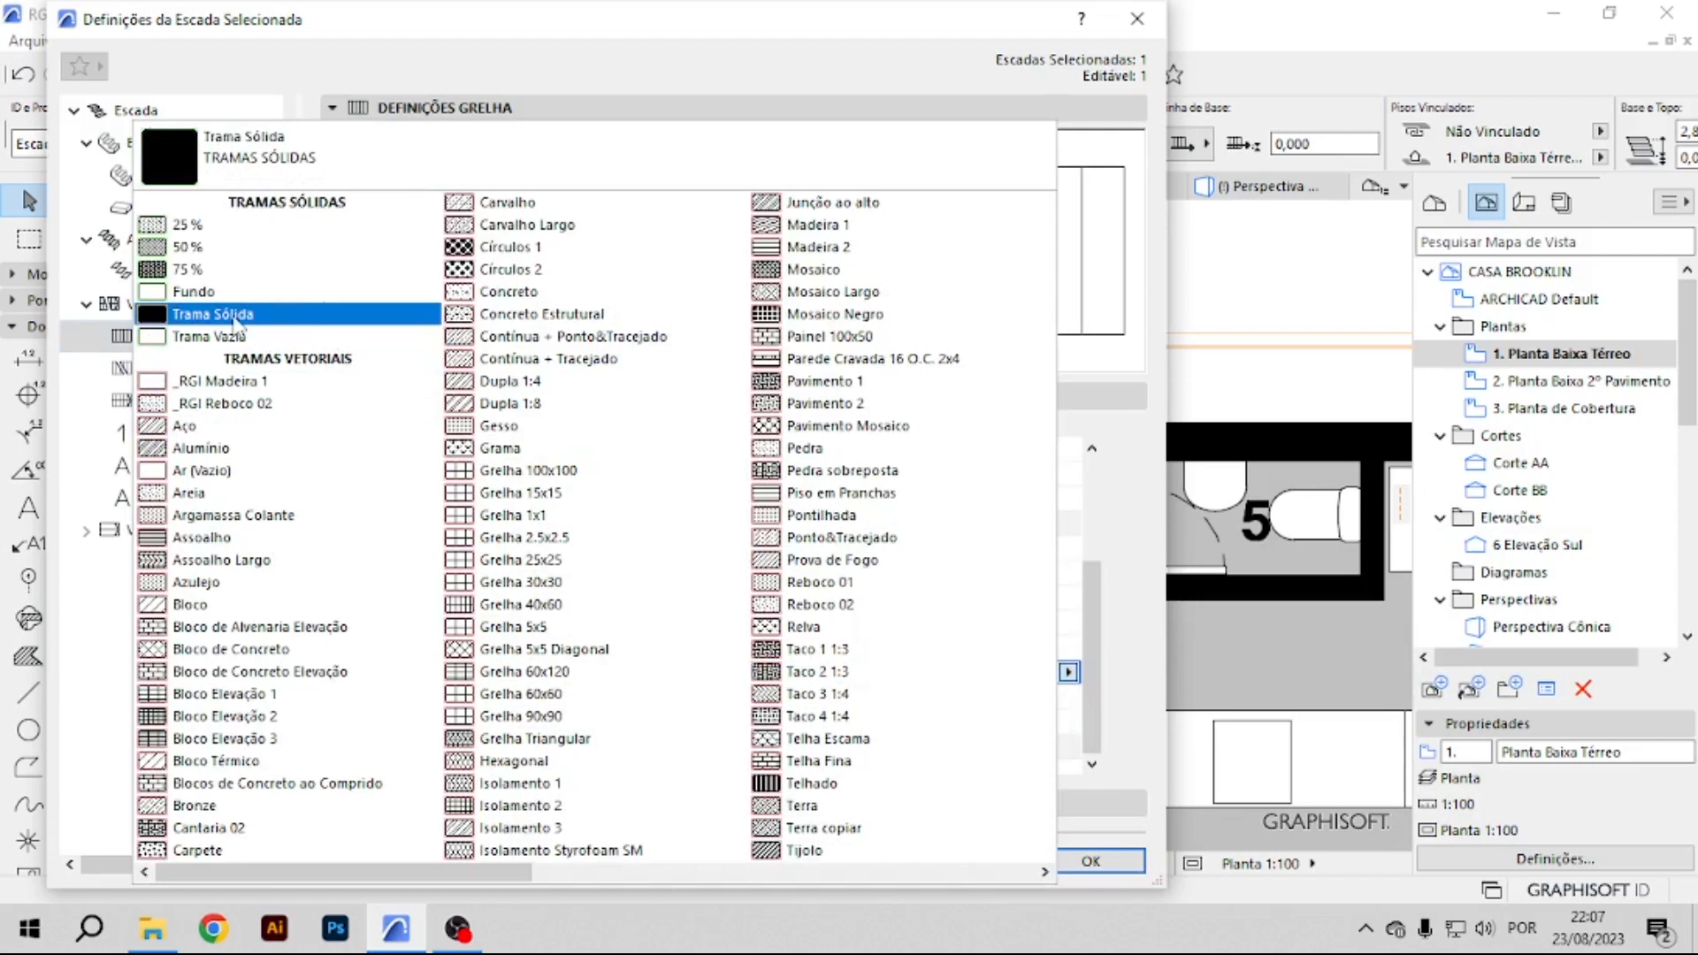
{"action": "left_click", "coordinate": [237, 315]}
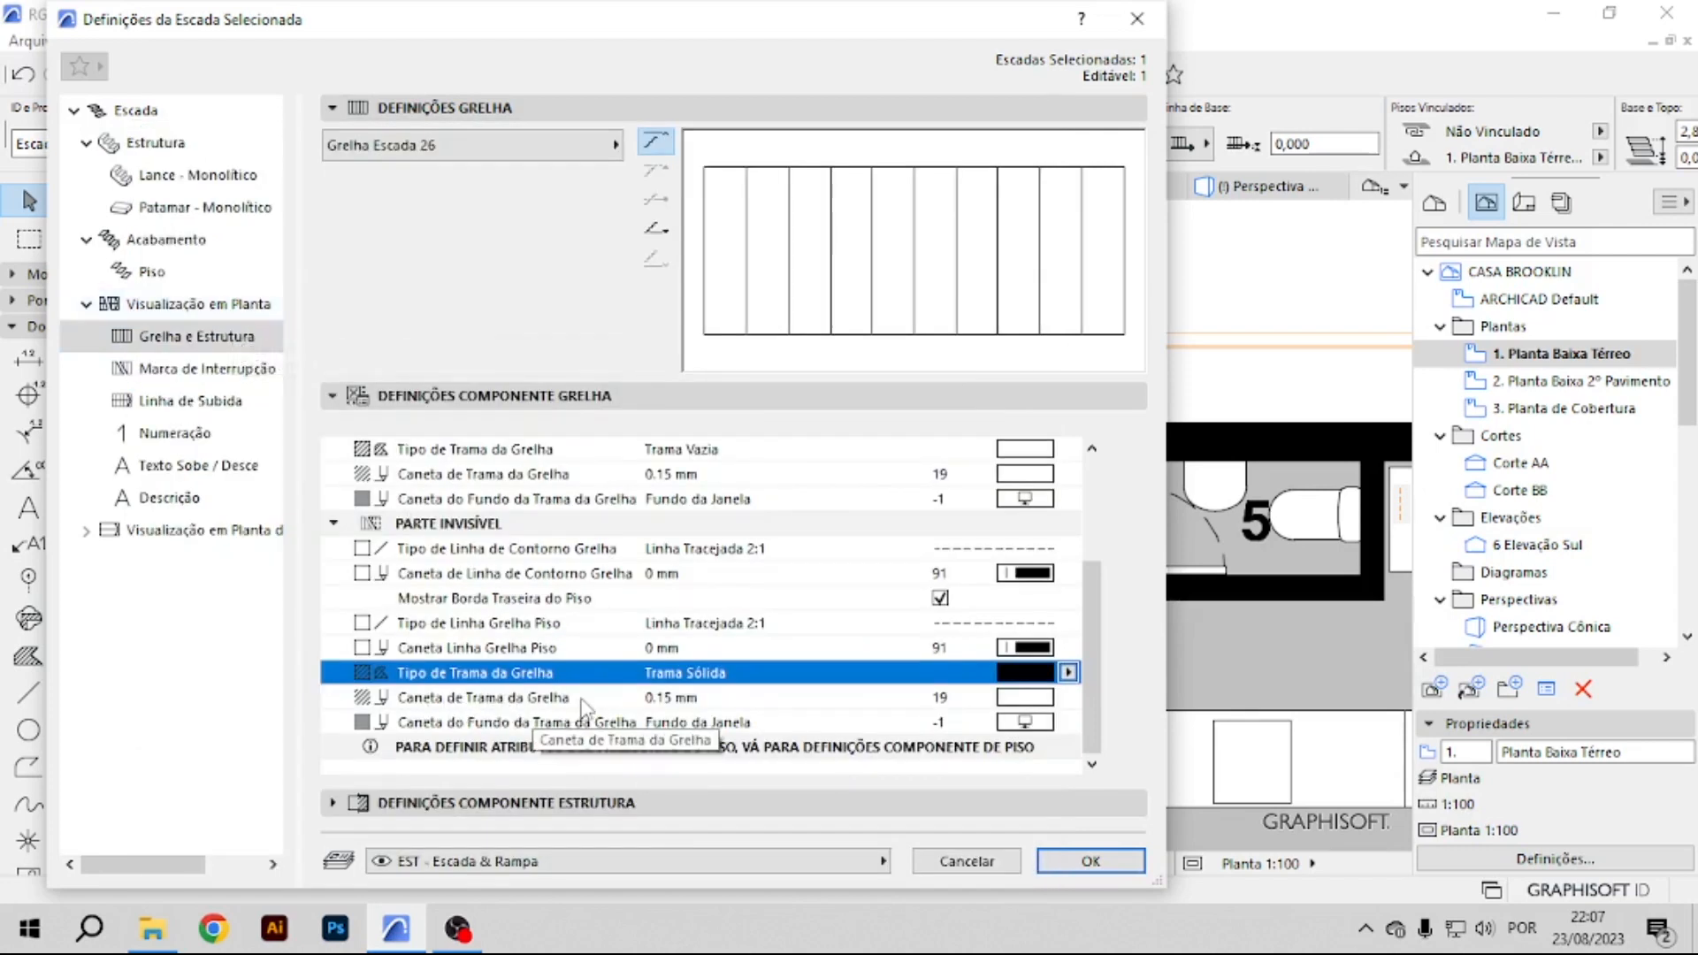
Set the stair's invisible-part grid fill pen to light grey 18 and its background pen to Transparente, and apply the settings.
{"action": "left_click", "coordinate": [1029, 707]}
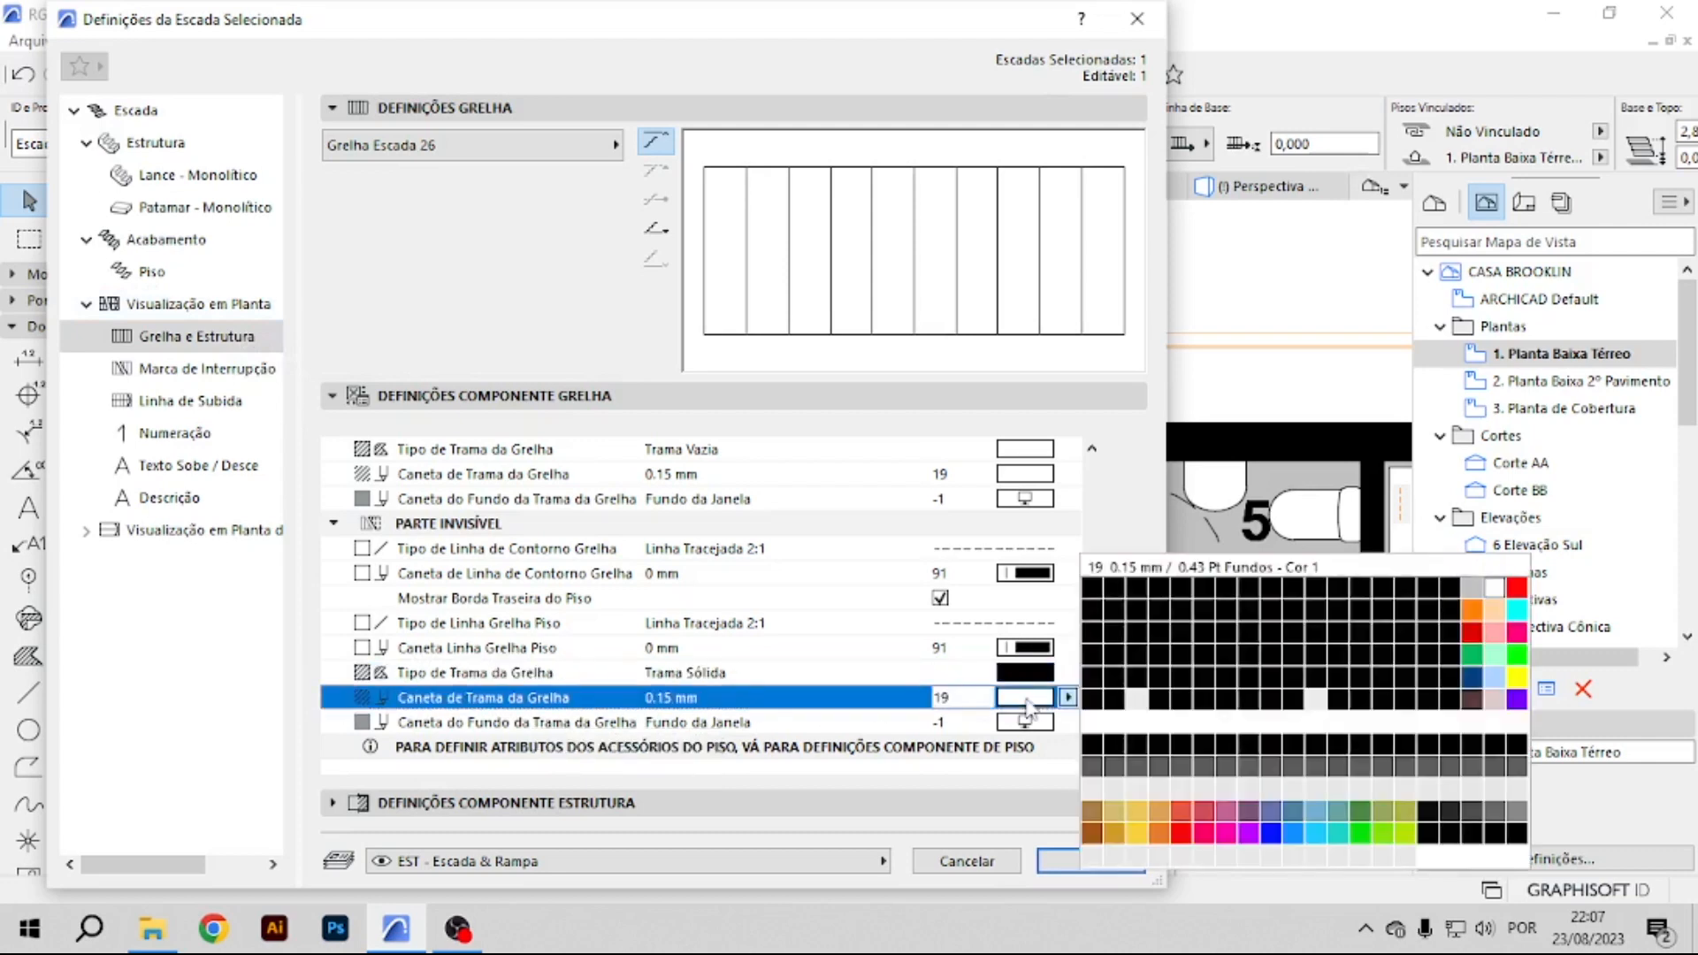
{"action": "left_click", "coordinate": [1473, 592]}
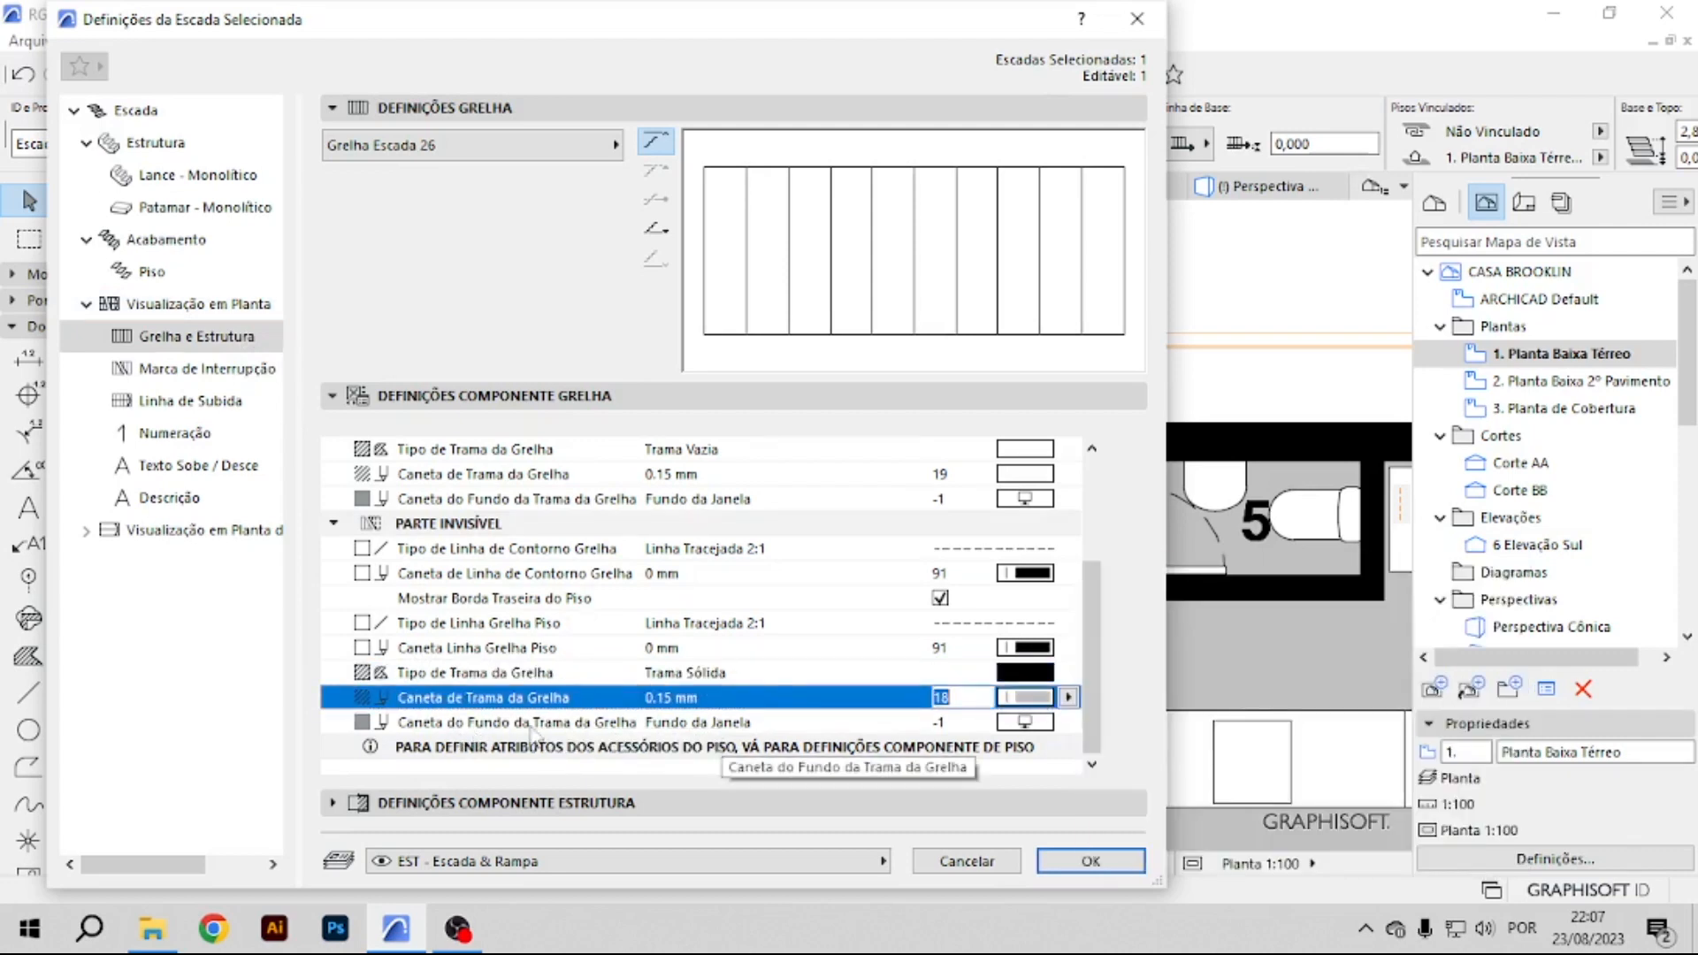
{"action": "left_click", "coordinate": [1028, 725]}
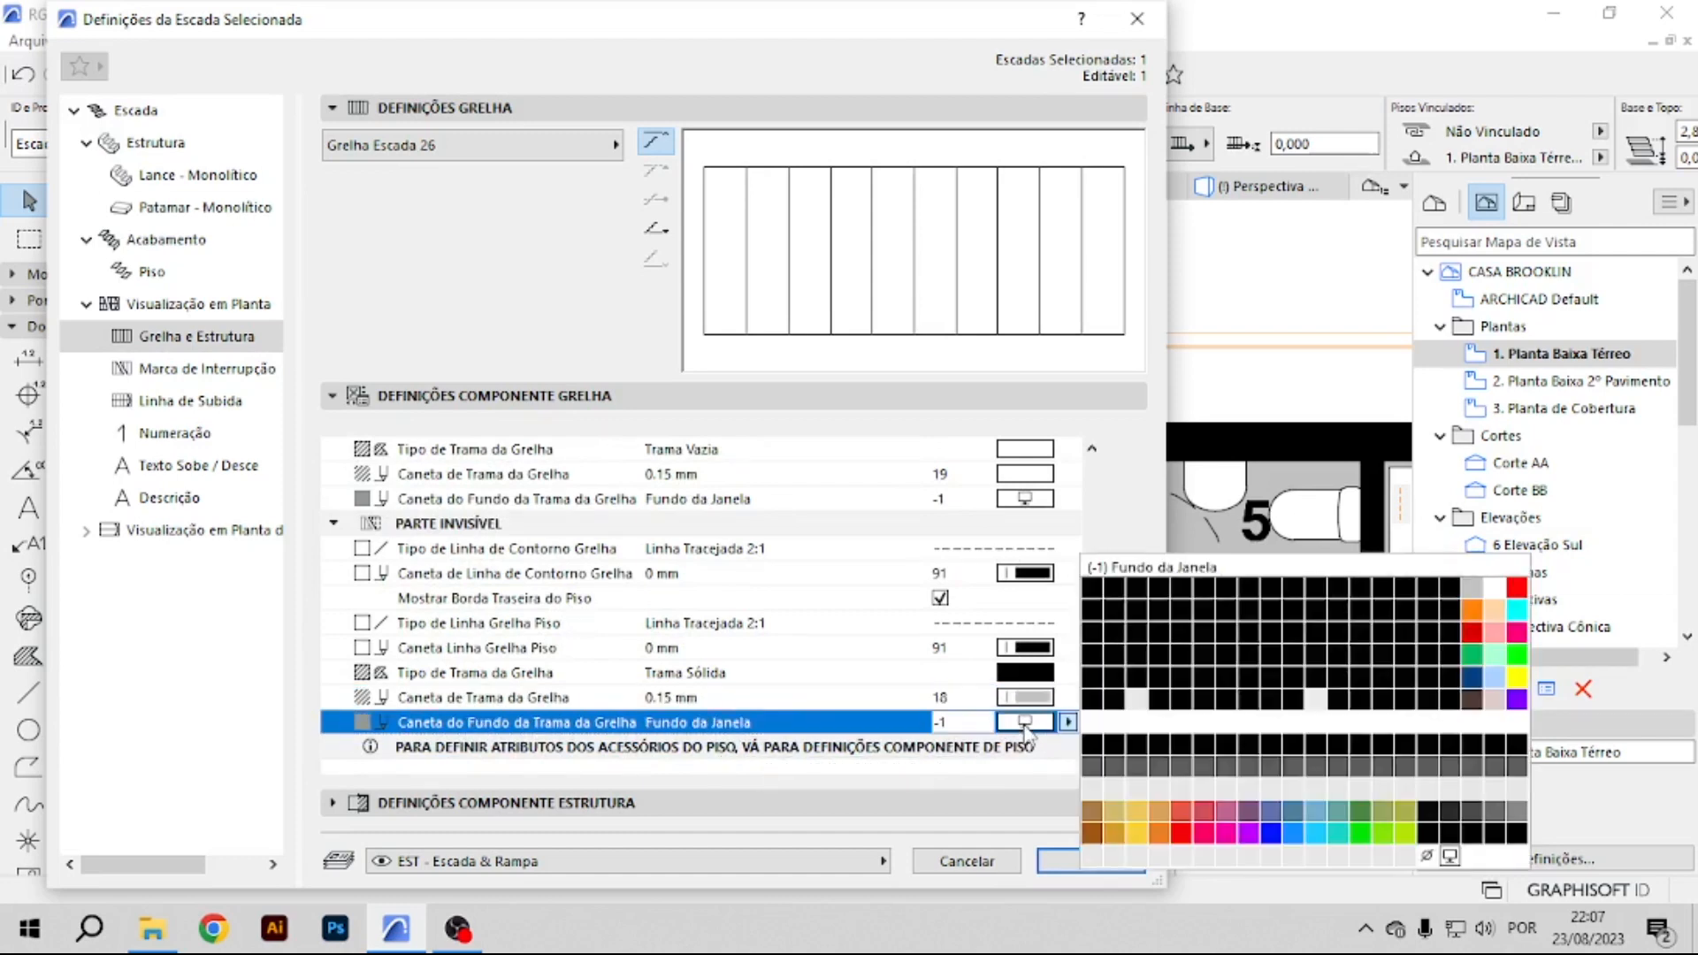
{"action": "left_click", "coordinate": [1427, 856]}
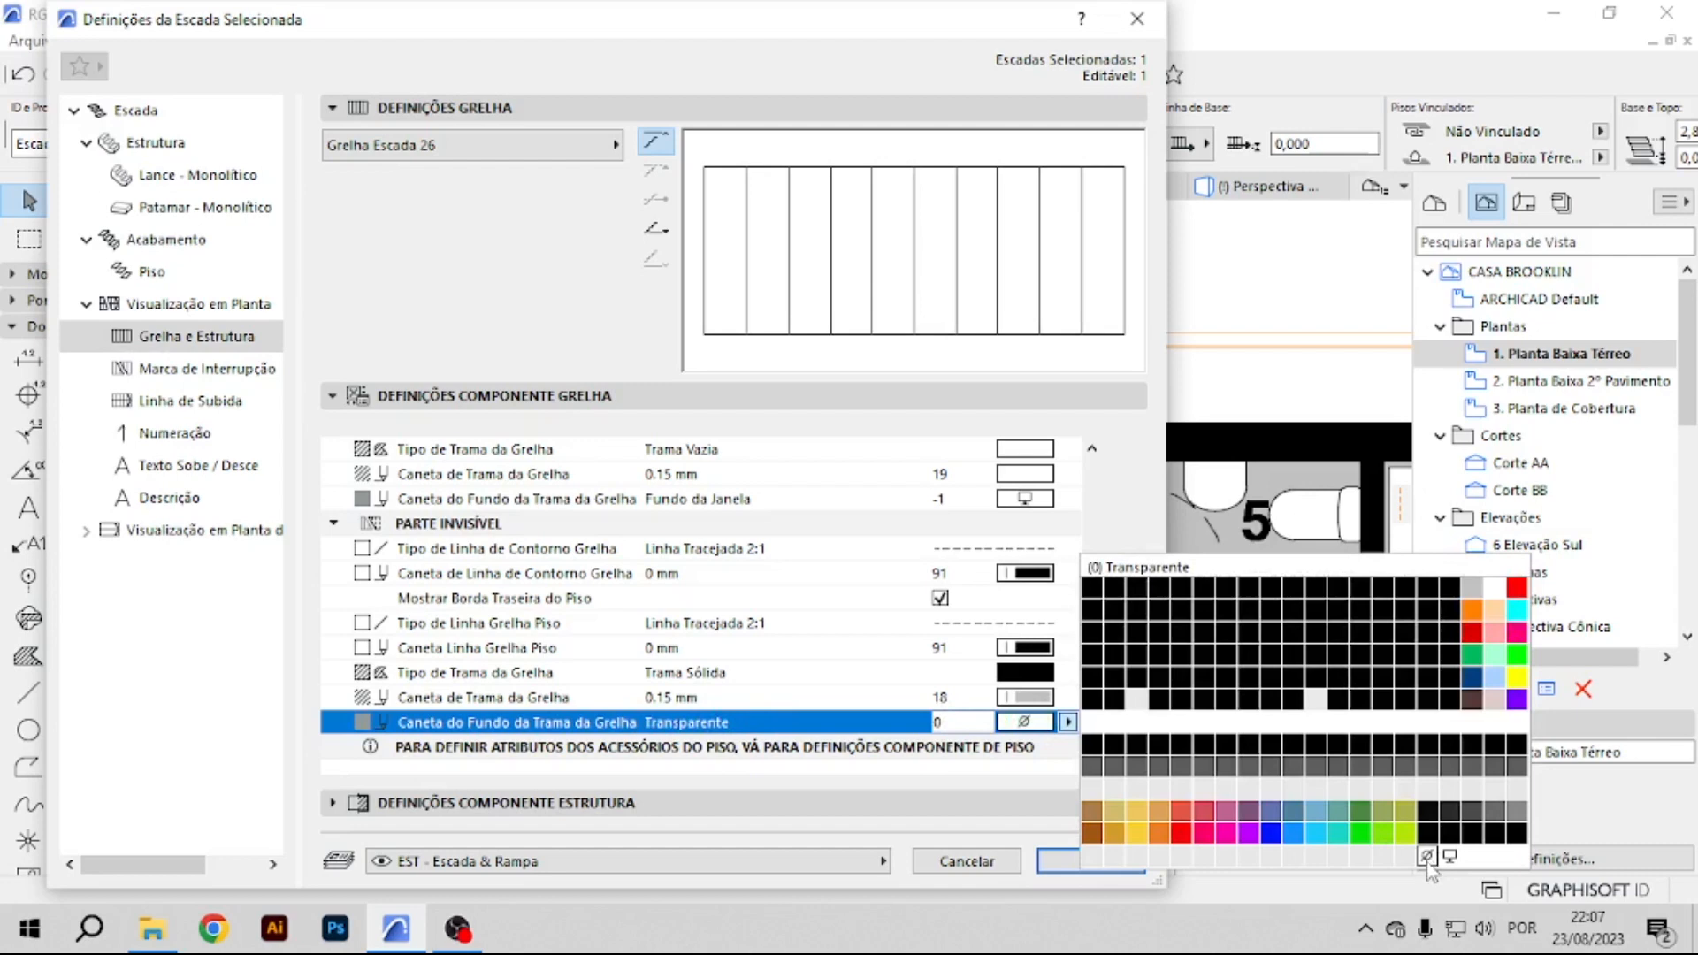
{"action": "double_click", "coordinate": [1427, 858]}
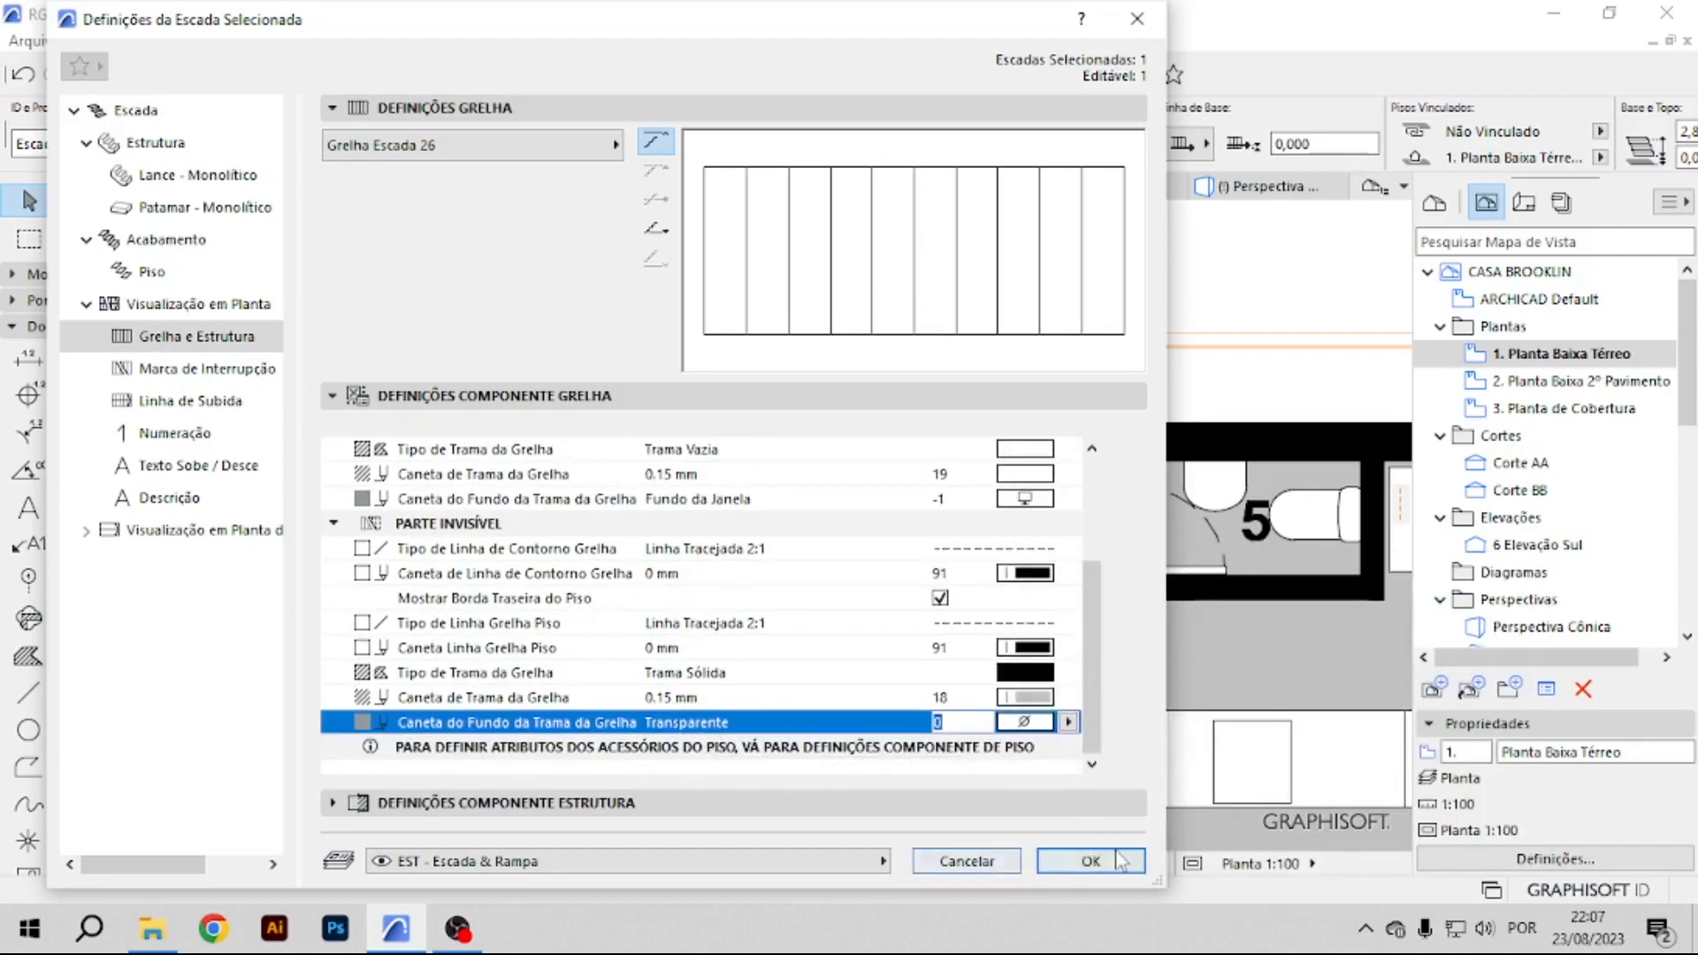
{"action": "left_click", "coordinate": [1091, 861]}
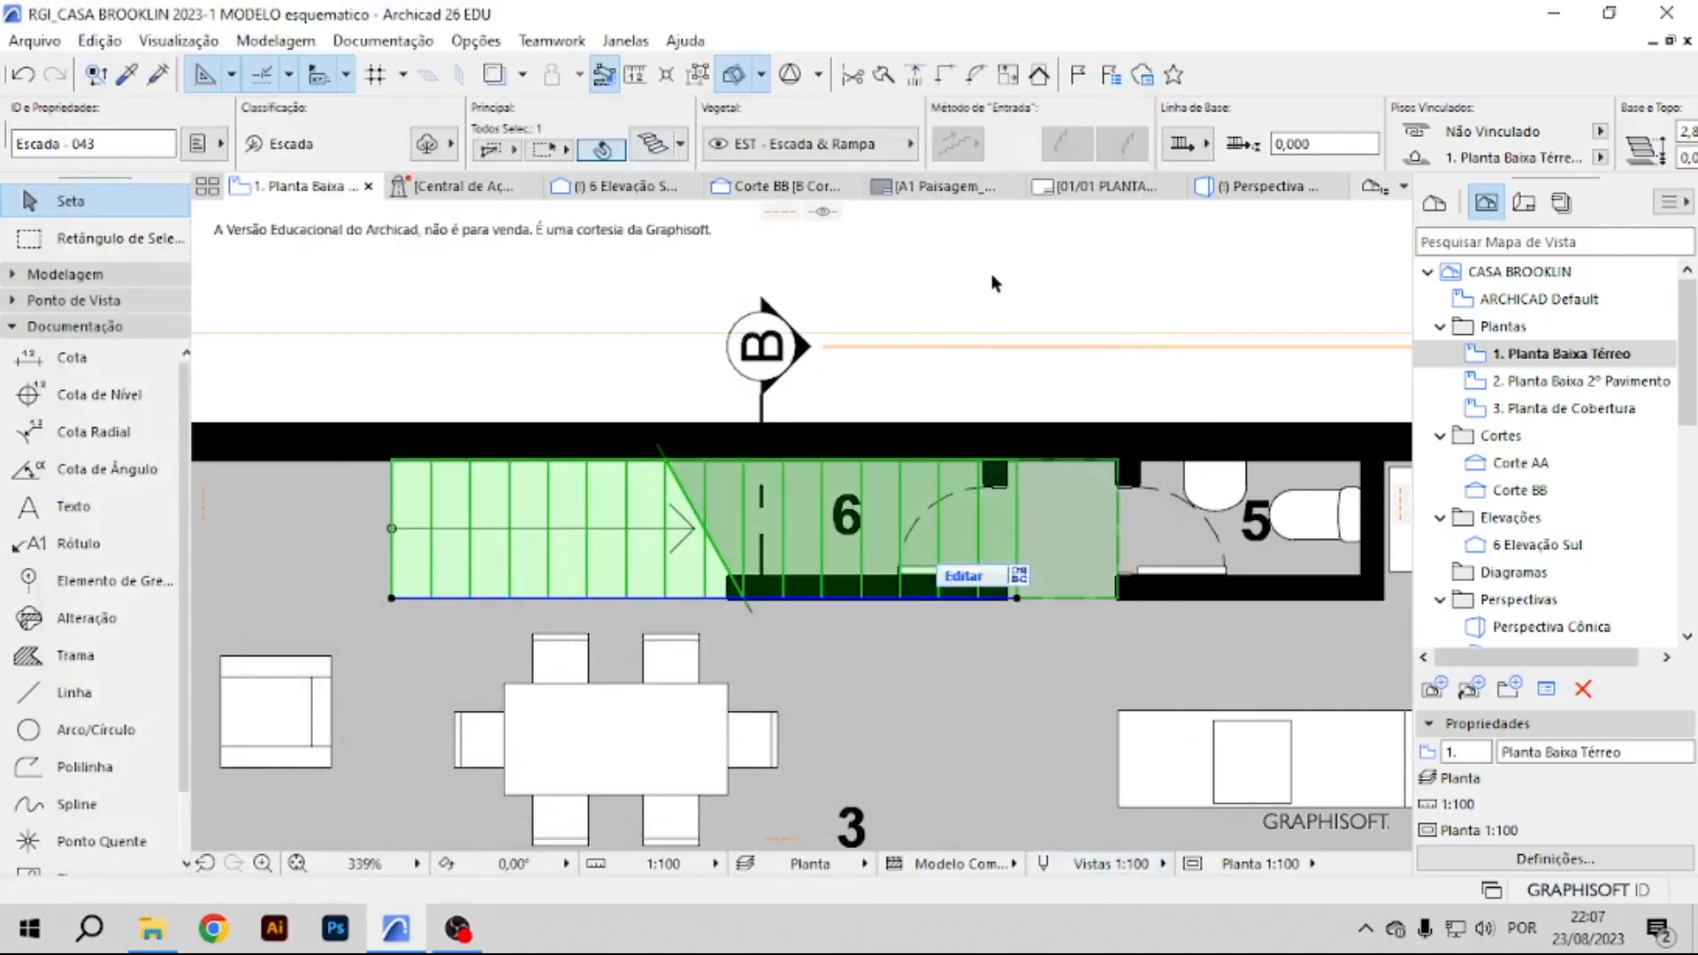
{"action": "left_click", "coordinate": [991, 281]}
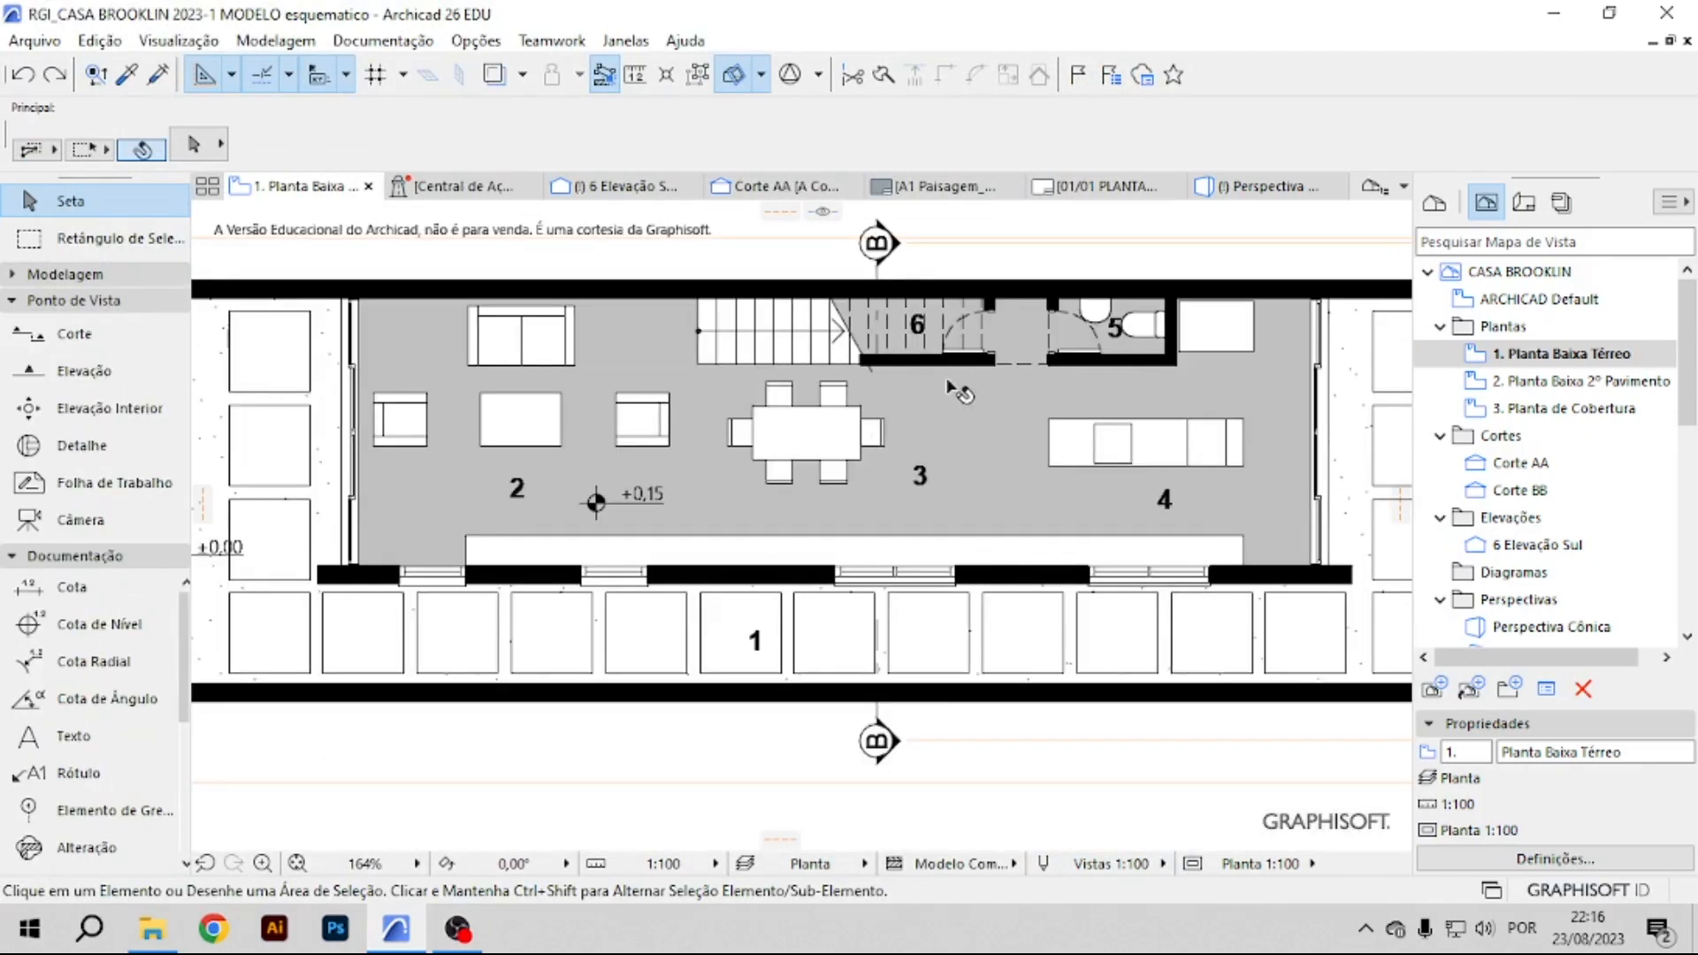
Set the marker style of section B to Duas Linhas 1 in the section settings.
{"action": "scroll", "coordinate": [955, 392], "scroll_direction": "up", "scroll_amount": 2}
{"action": "scroll", "coordinate": [836, 323], "scroll_direction": "up", "scroll_amount": 2}
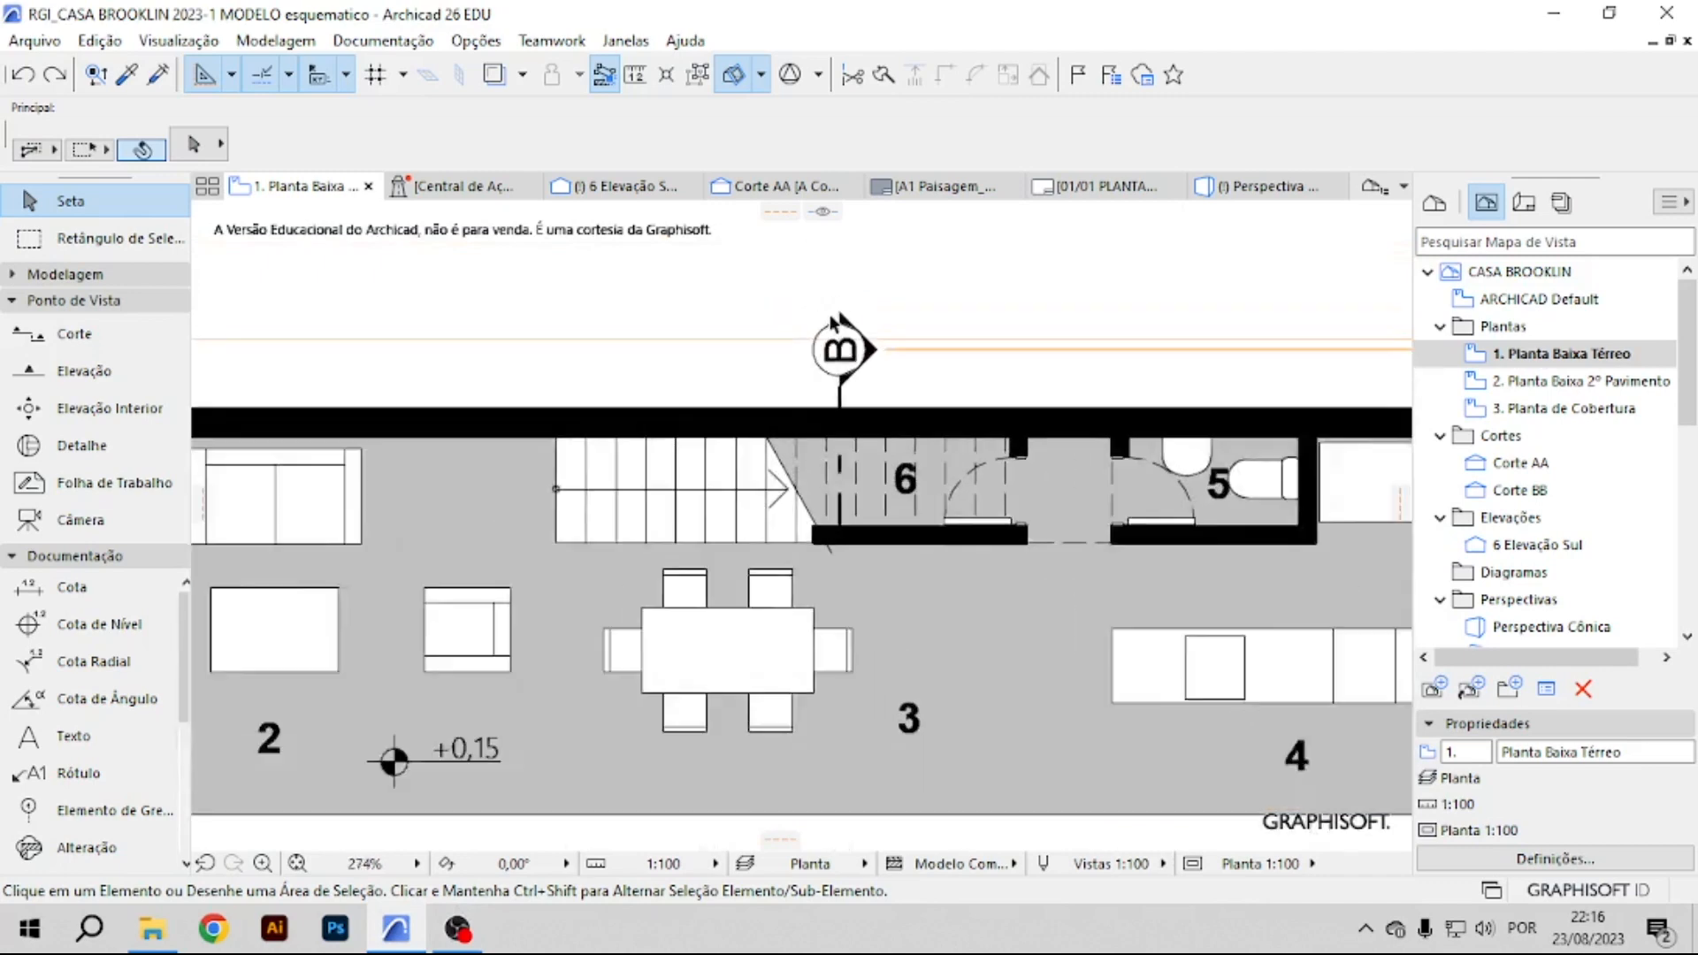
{"action": "scroll", "coordinate": [836, 323], "scroll_direction": "up", "scroll_amount": 1}
{"action": "left_click", "coordinate": [845, 364]}
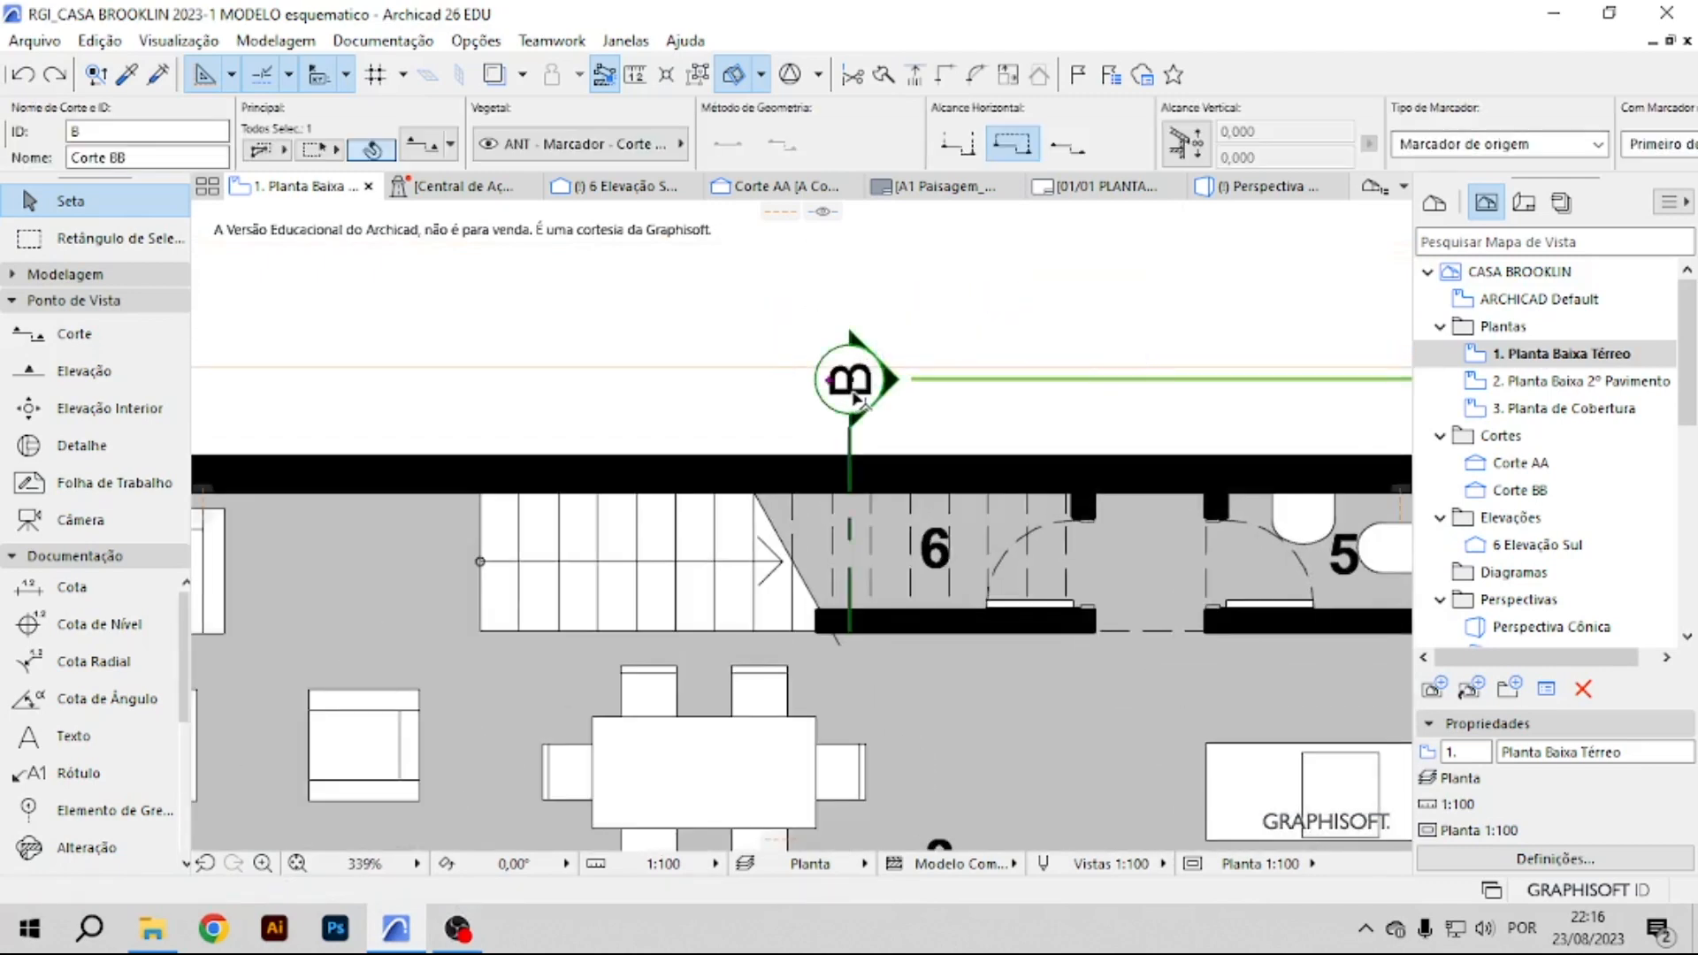
{"action": "double_click", "coordinate": [854, 397]}
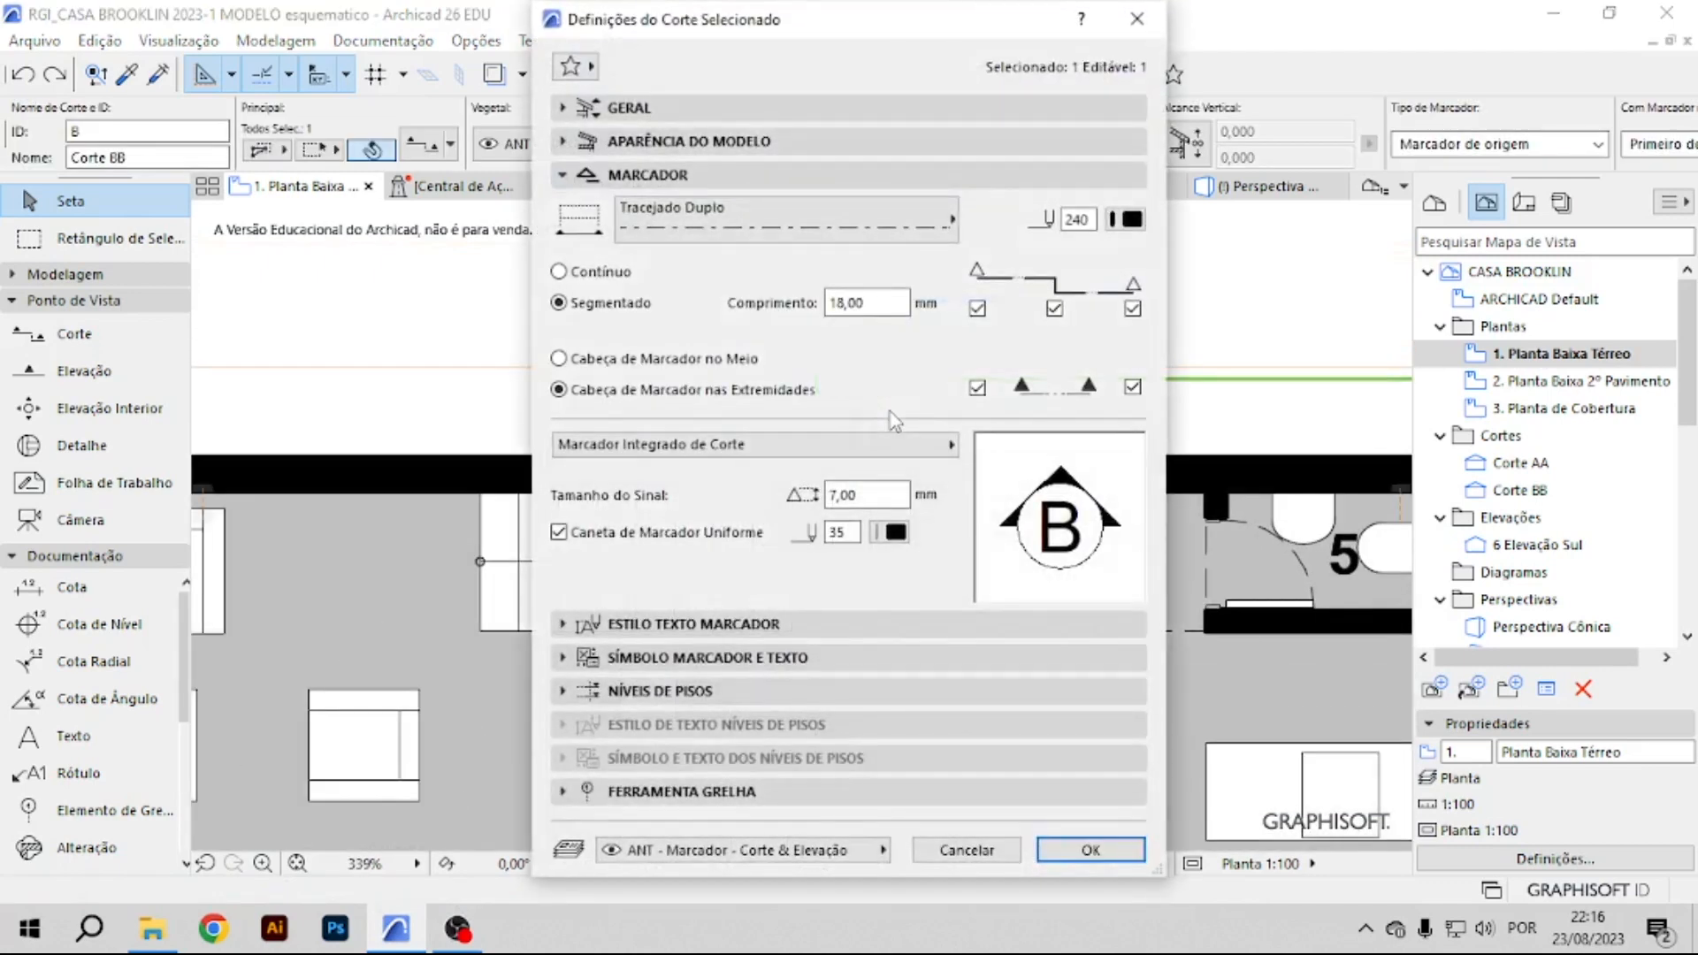
{"action": "left_click", "coordinate": [690, 659]}
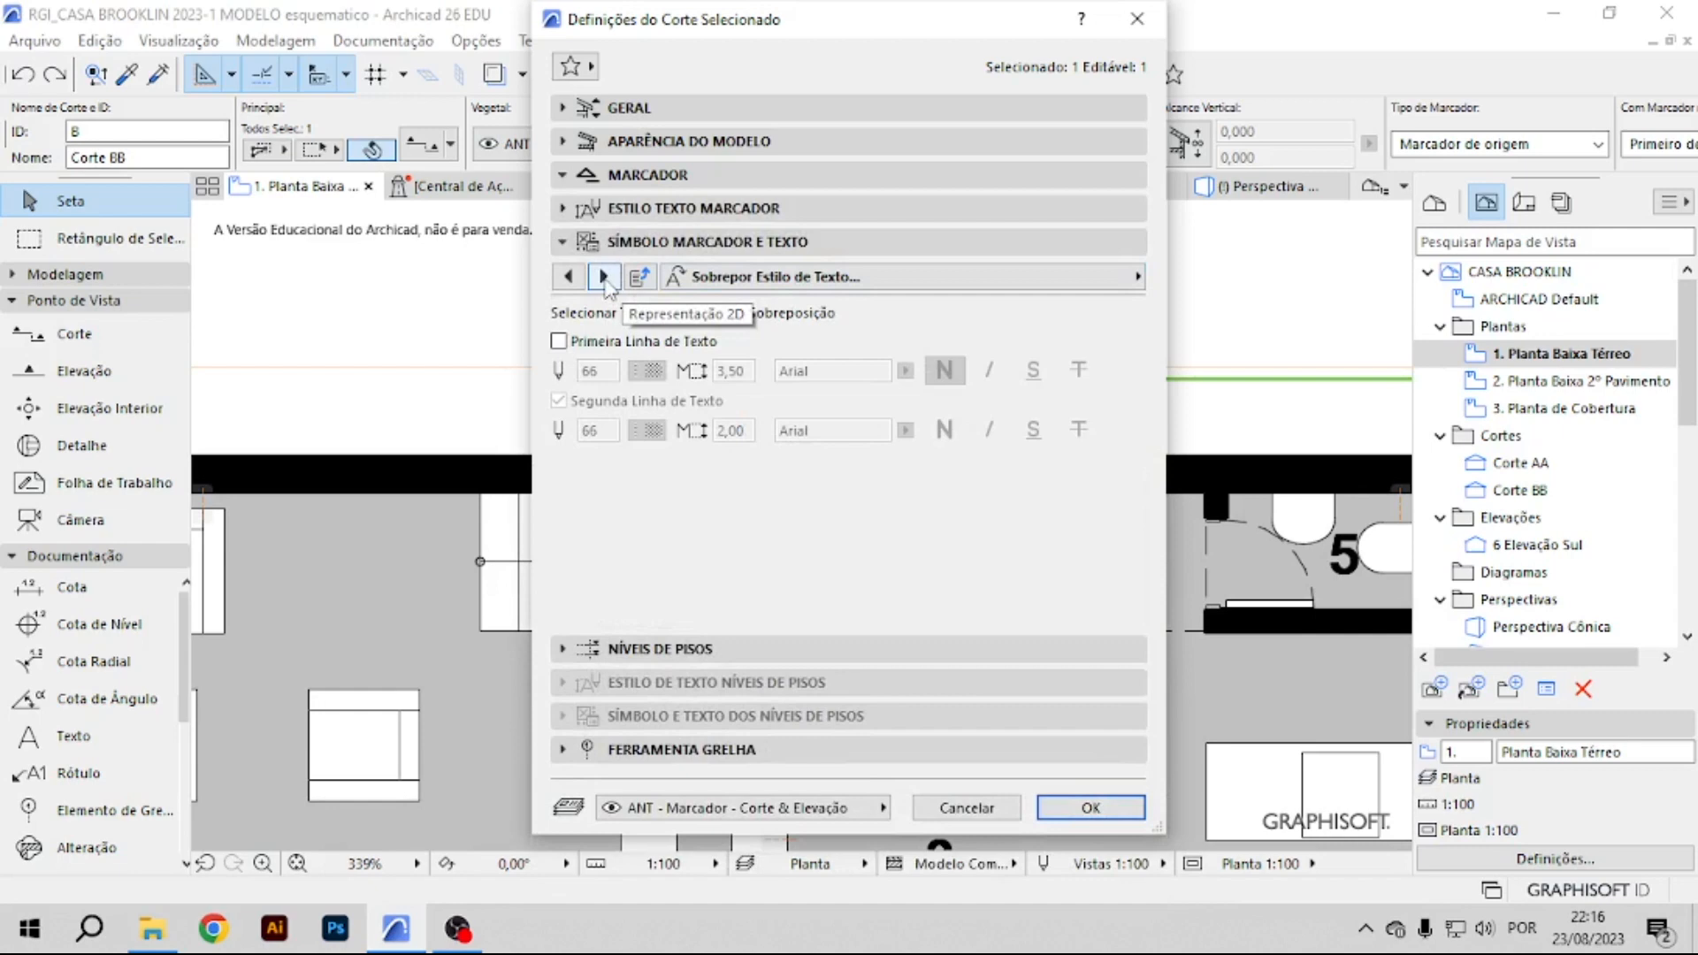
{"action": "left_click", "coordinate": [604, 278]}
{"action": "left_click", "coordinate": [567, 276]}
{"action": "left_click", "coordinate": [567, 276]}
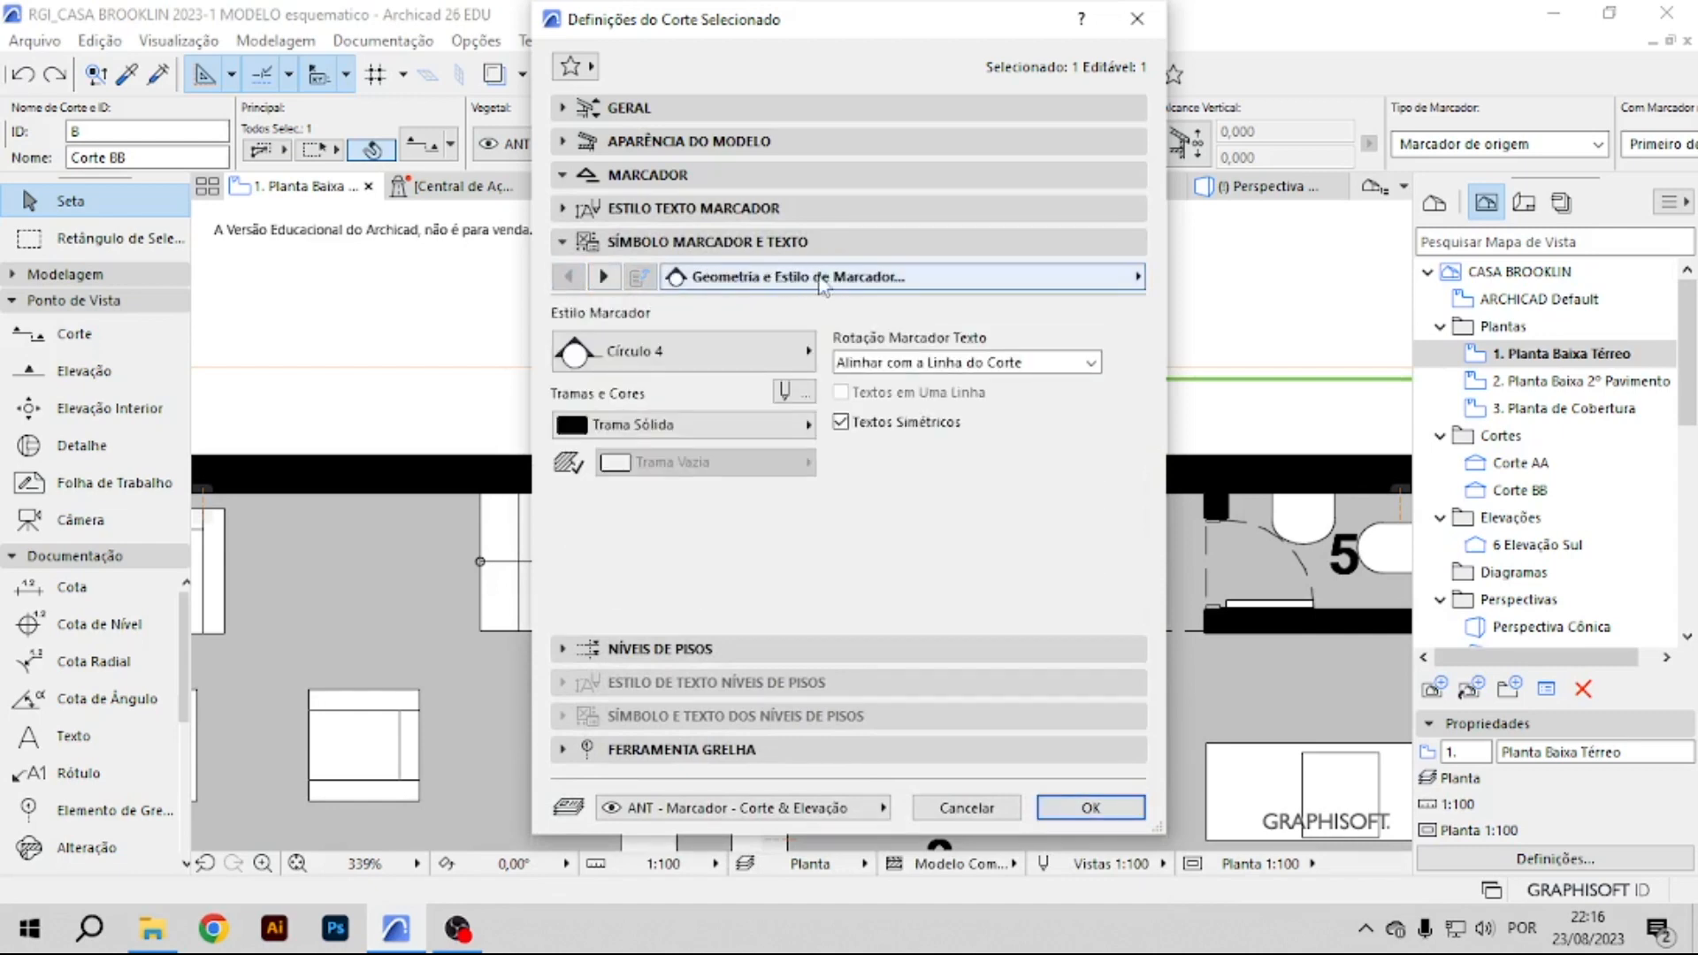
{"action": "left_click", "coordinate": [1139, 278]}
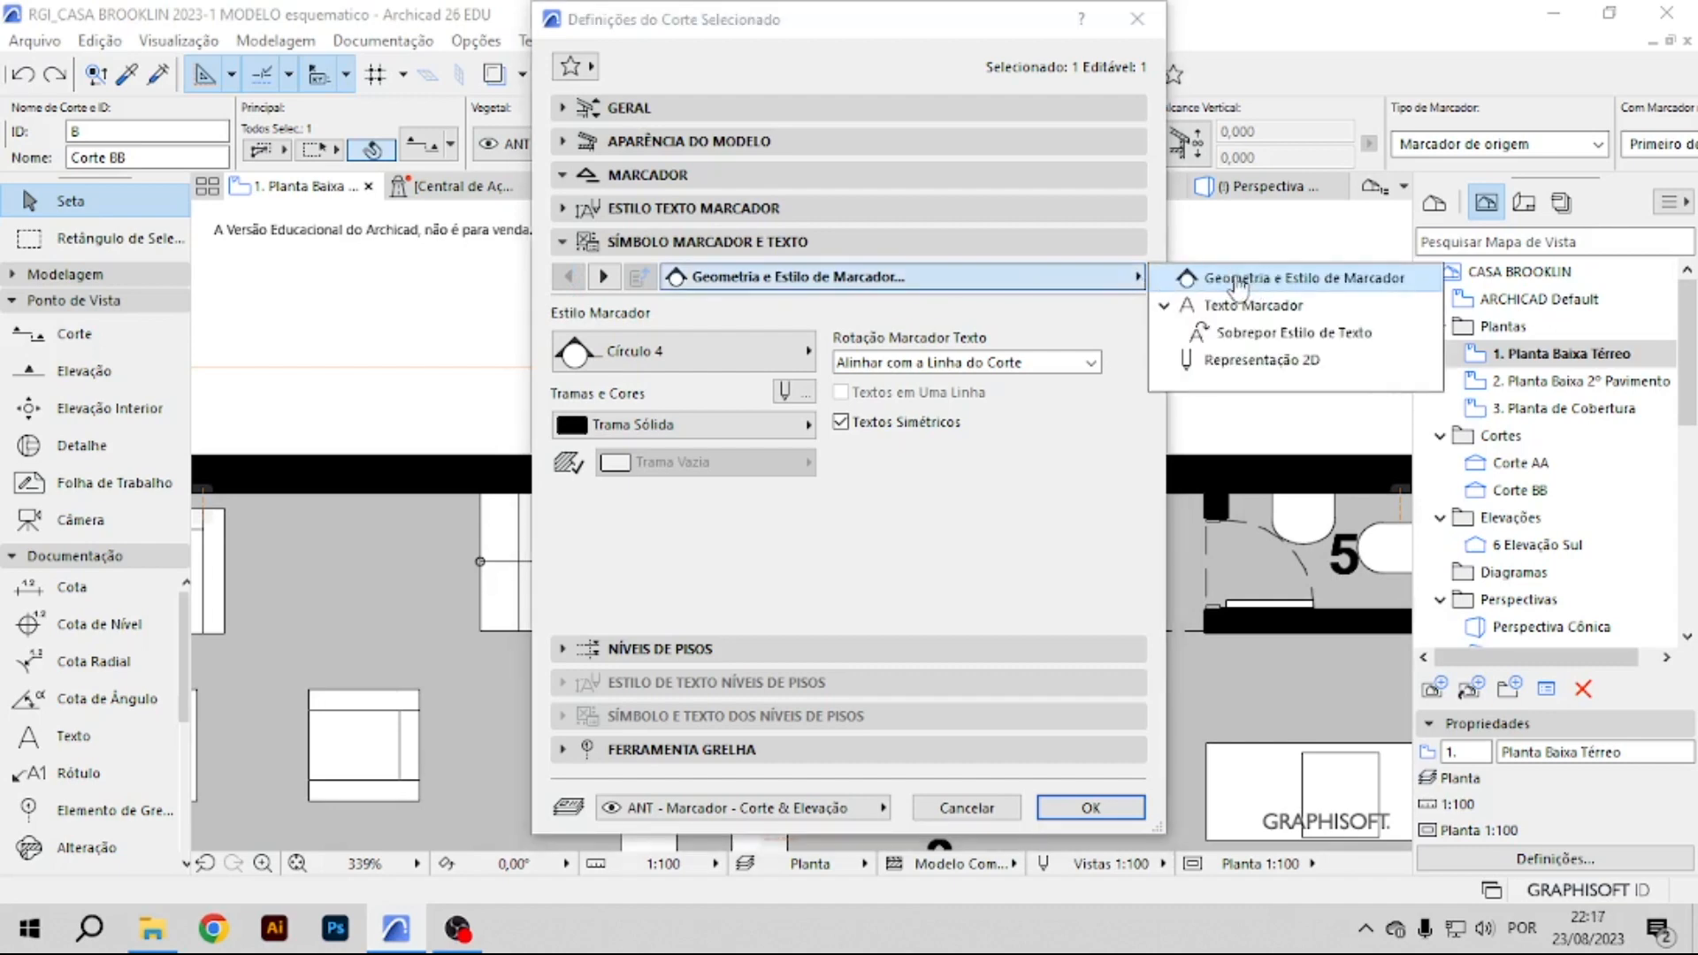
{"action": "left_click", "coordinate": [748, 356]}
{"action": "left_click", "coordinate": [749, 354]}
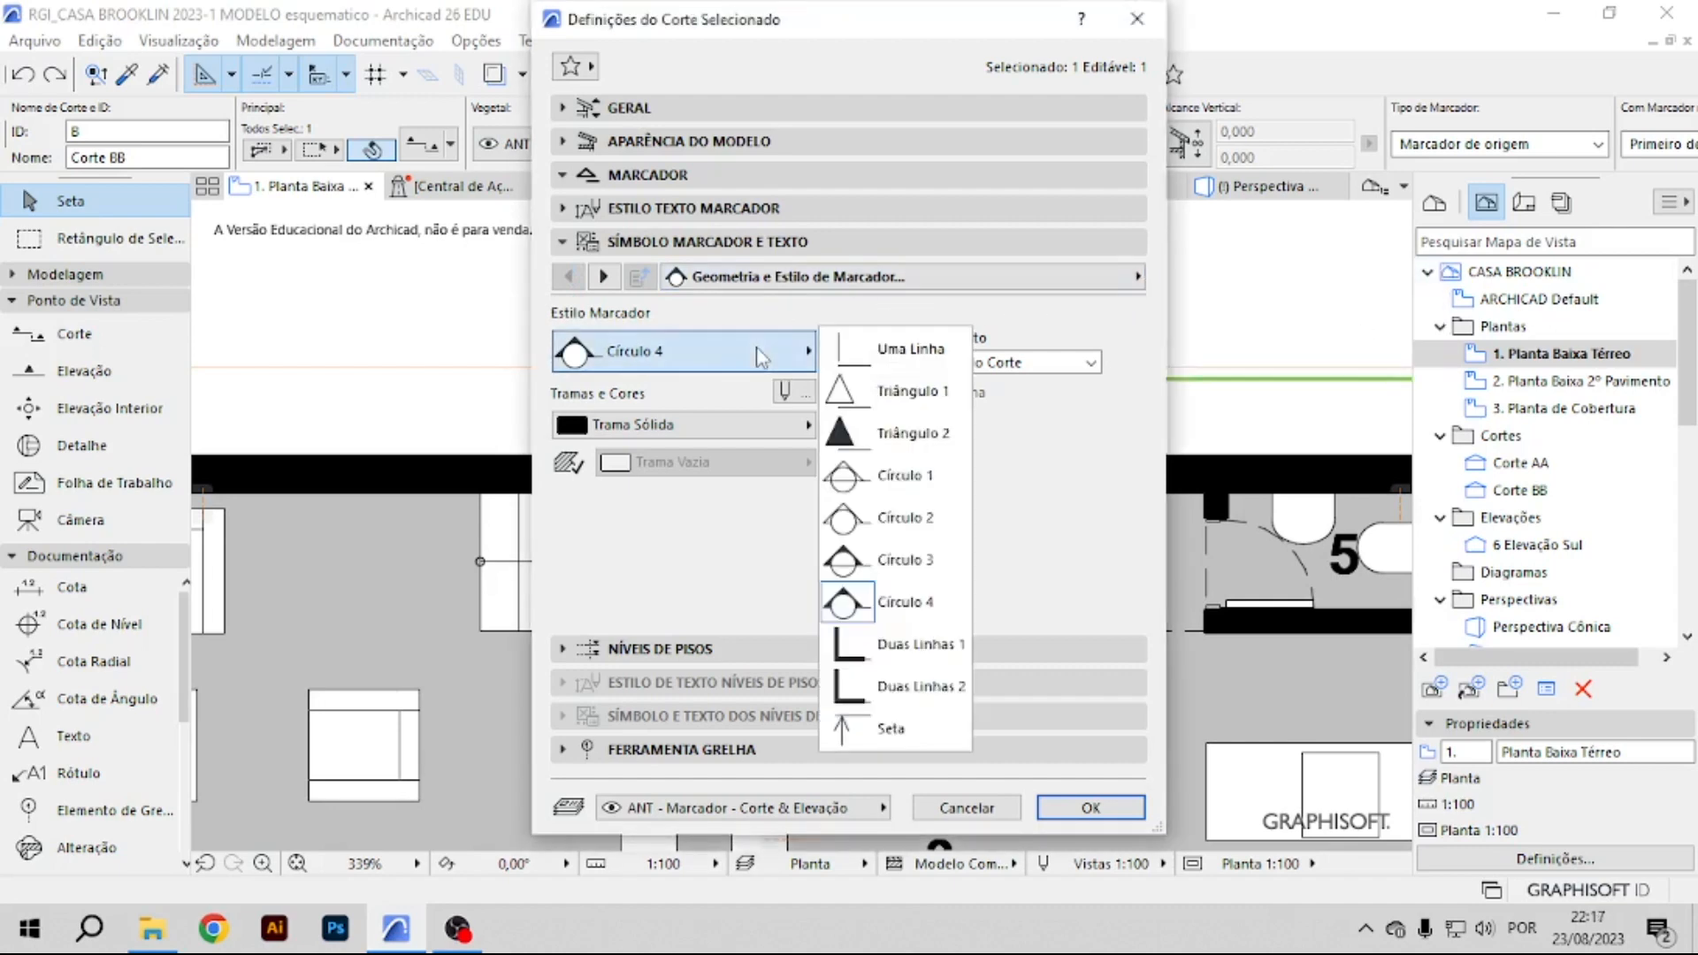
{"action": "left_click", "coordinate": [927, 650]}
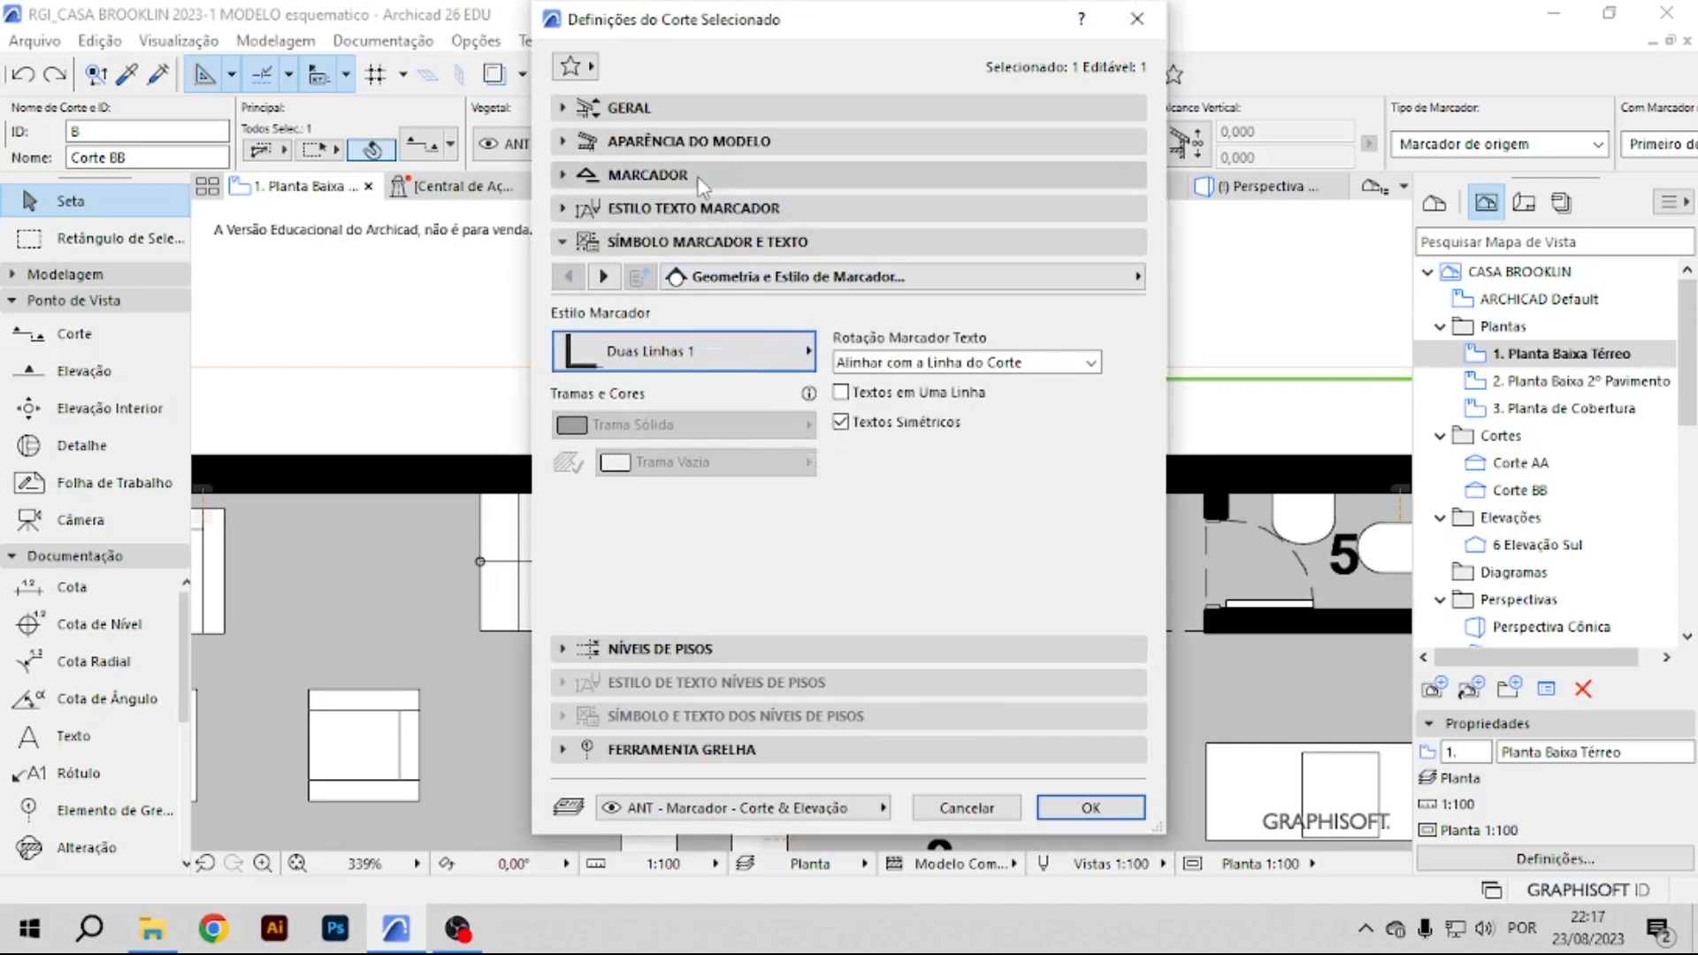
Set section B's uniform marker pen to 240 and apply the section settings.
{"action": "left_click", "coordinate": [664, 180]}
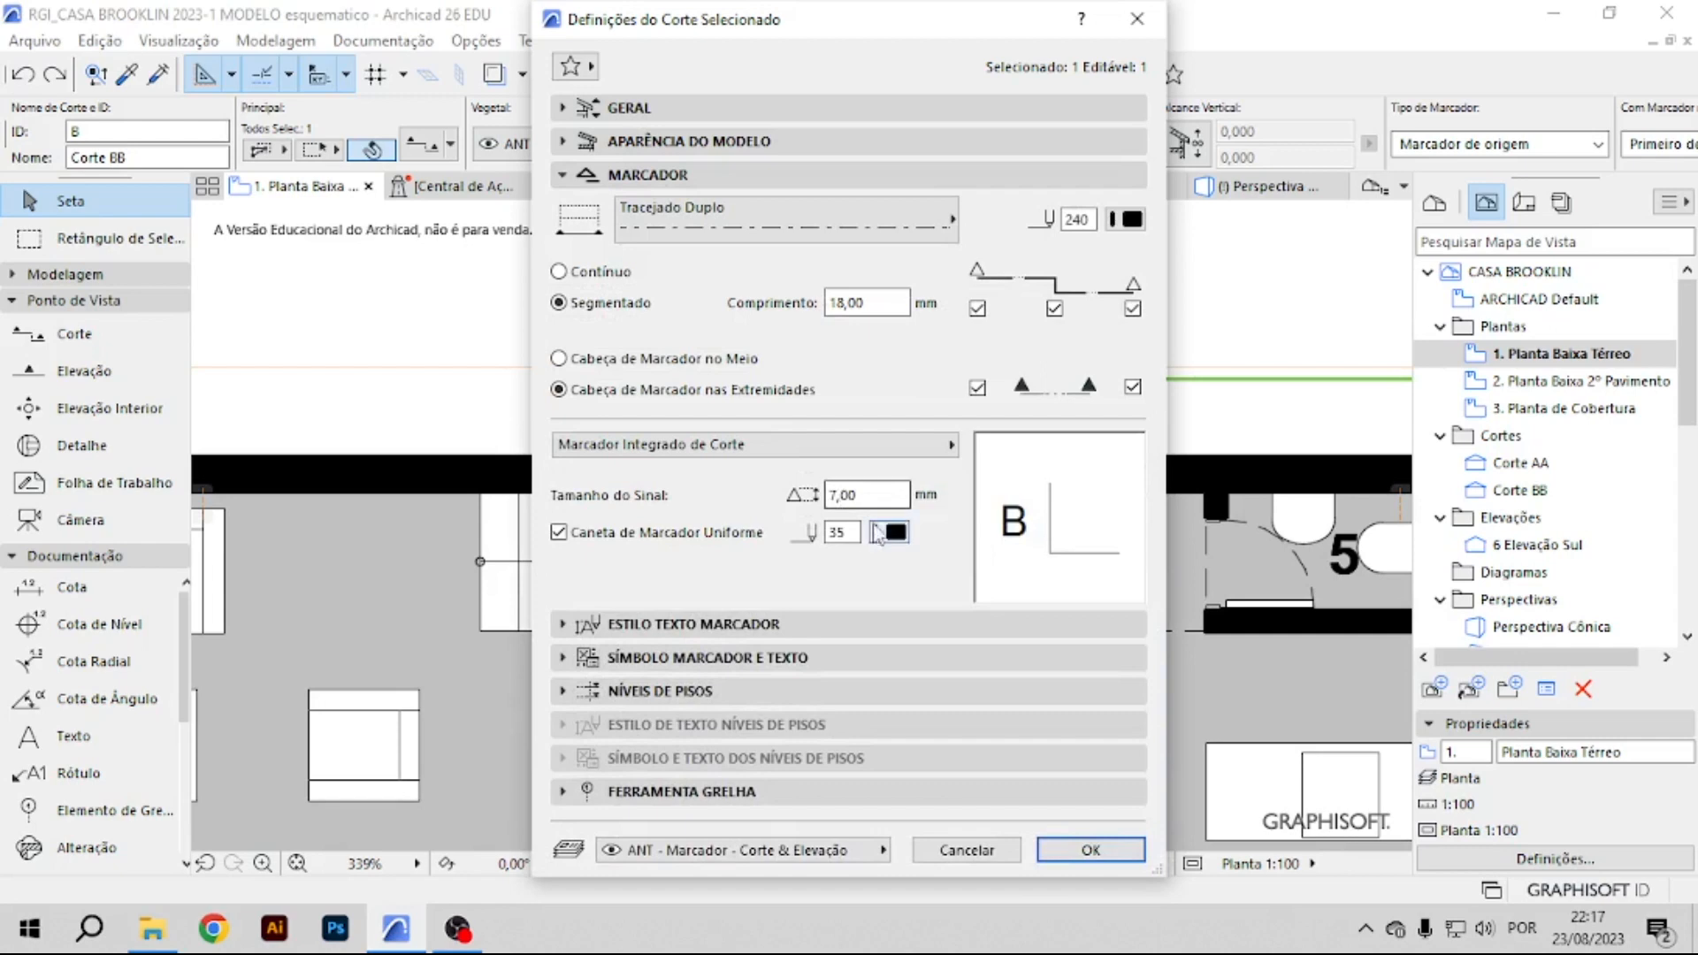
{"action": "double_click", "coordinate": [849, 531]}
{"action": "type", "text": "240"}
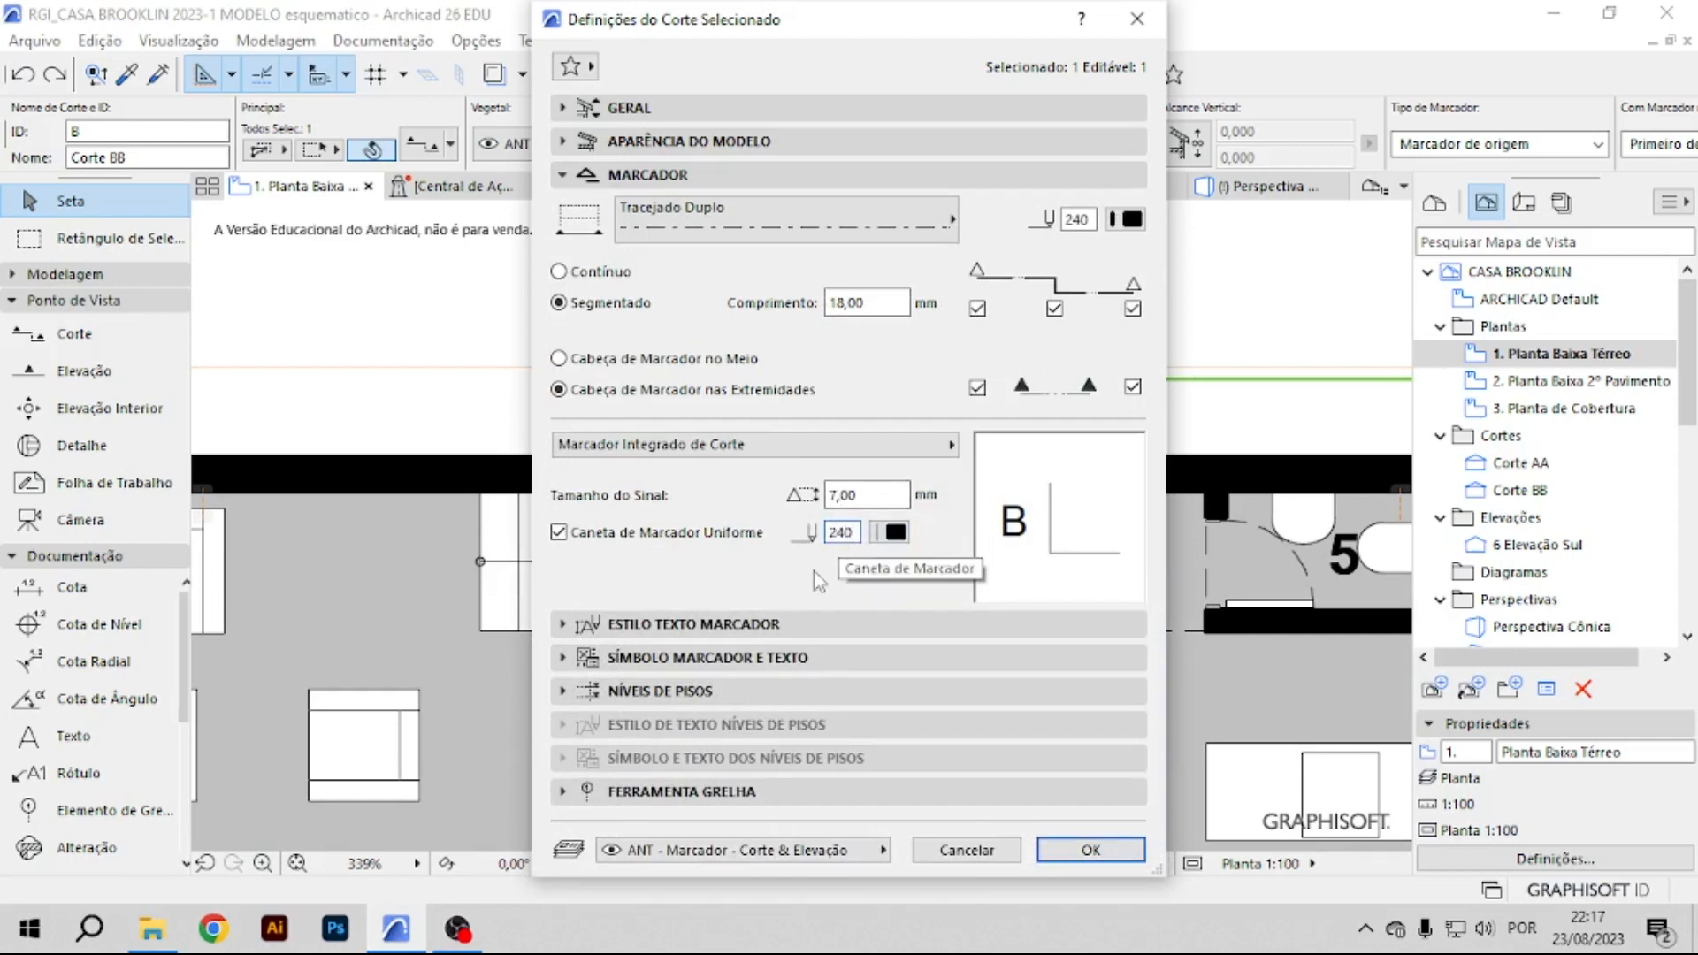
{"action": "left_click", "coordinate": [1091, 850]}
{"action": "left_click", "coordinate": [782, 332]}
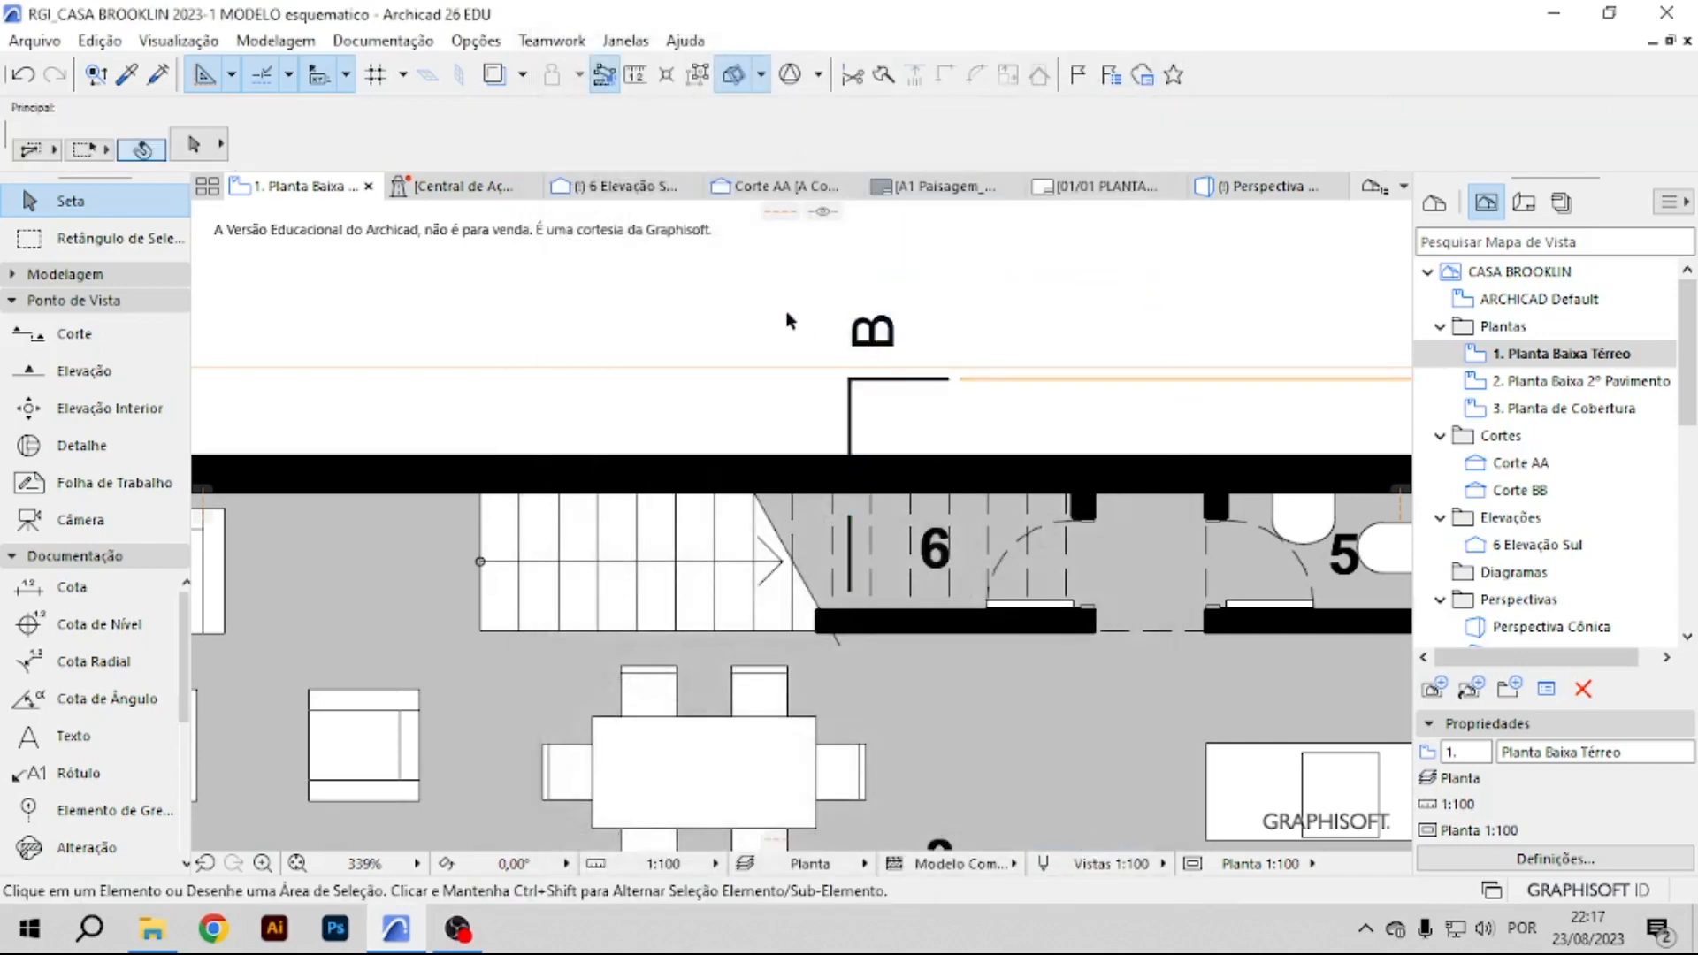
Pick up the settings of the section B line from its marker below the plan.
{"action": "scroll", "coordinate": [787, 328], "scroll_direction": "down", "scroll_amount": 3}
{"action": "middle_click_drag", "start_coordinate": [904, 636], "coordinate": [918, 396]}
{"action": "scroll", "coordinate": [842, 692], "scroll_direction": "up", "scroll_amount": 5}
{"action": "scroll", "coordinate": [1030, 681], "scroll_direction": "down", "scroll_amount": 6}
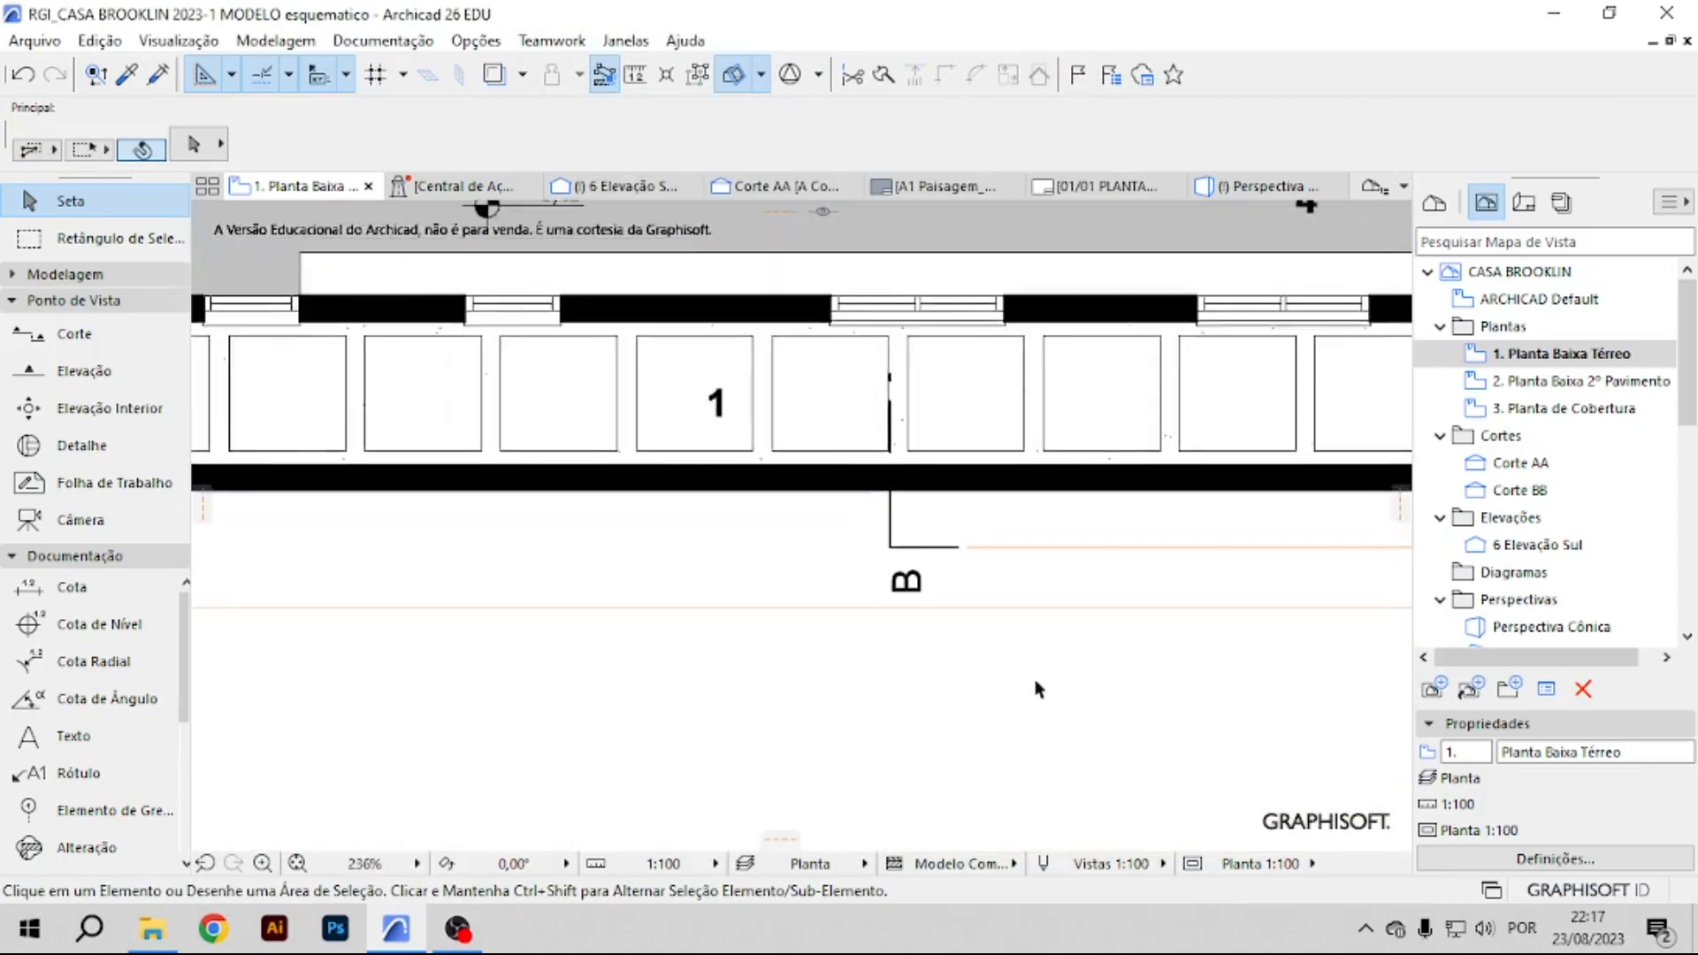
{"action": "middle_click_drag", "start_coordinate": [593, 539], "coordinate": [898, 546]}
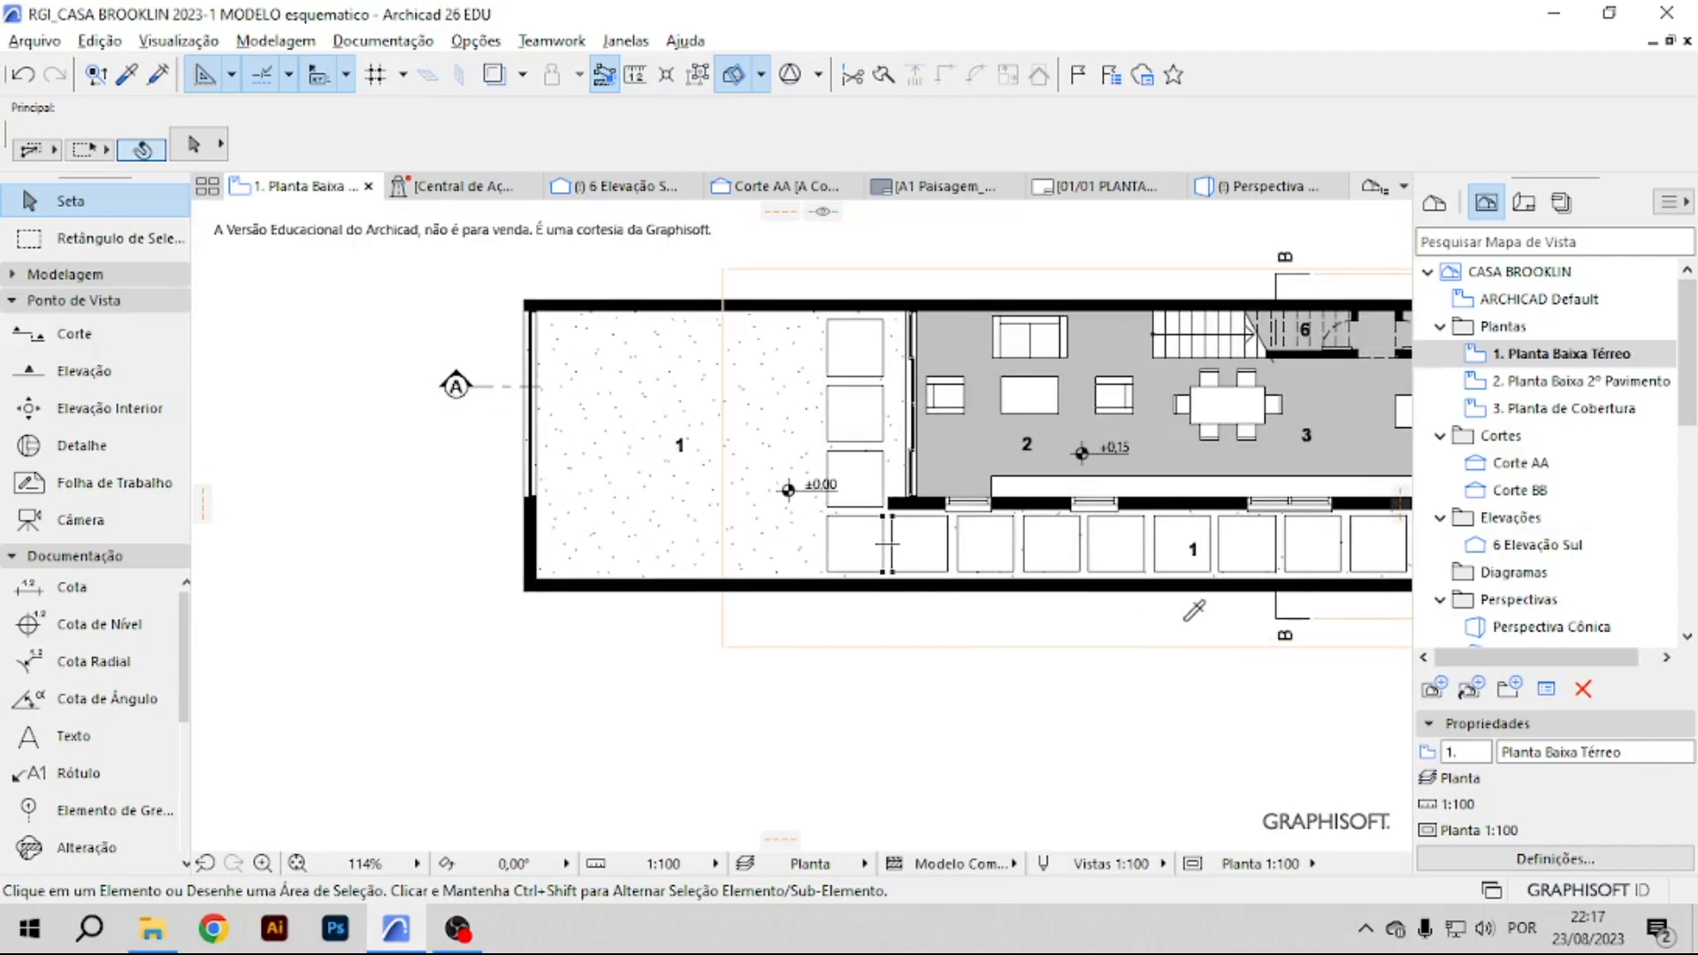
{"action": "left_click", "coordinate": [1287, 621], "text": "alt"}
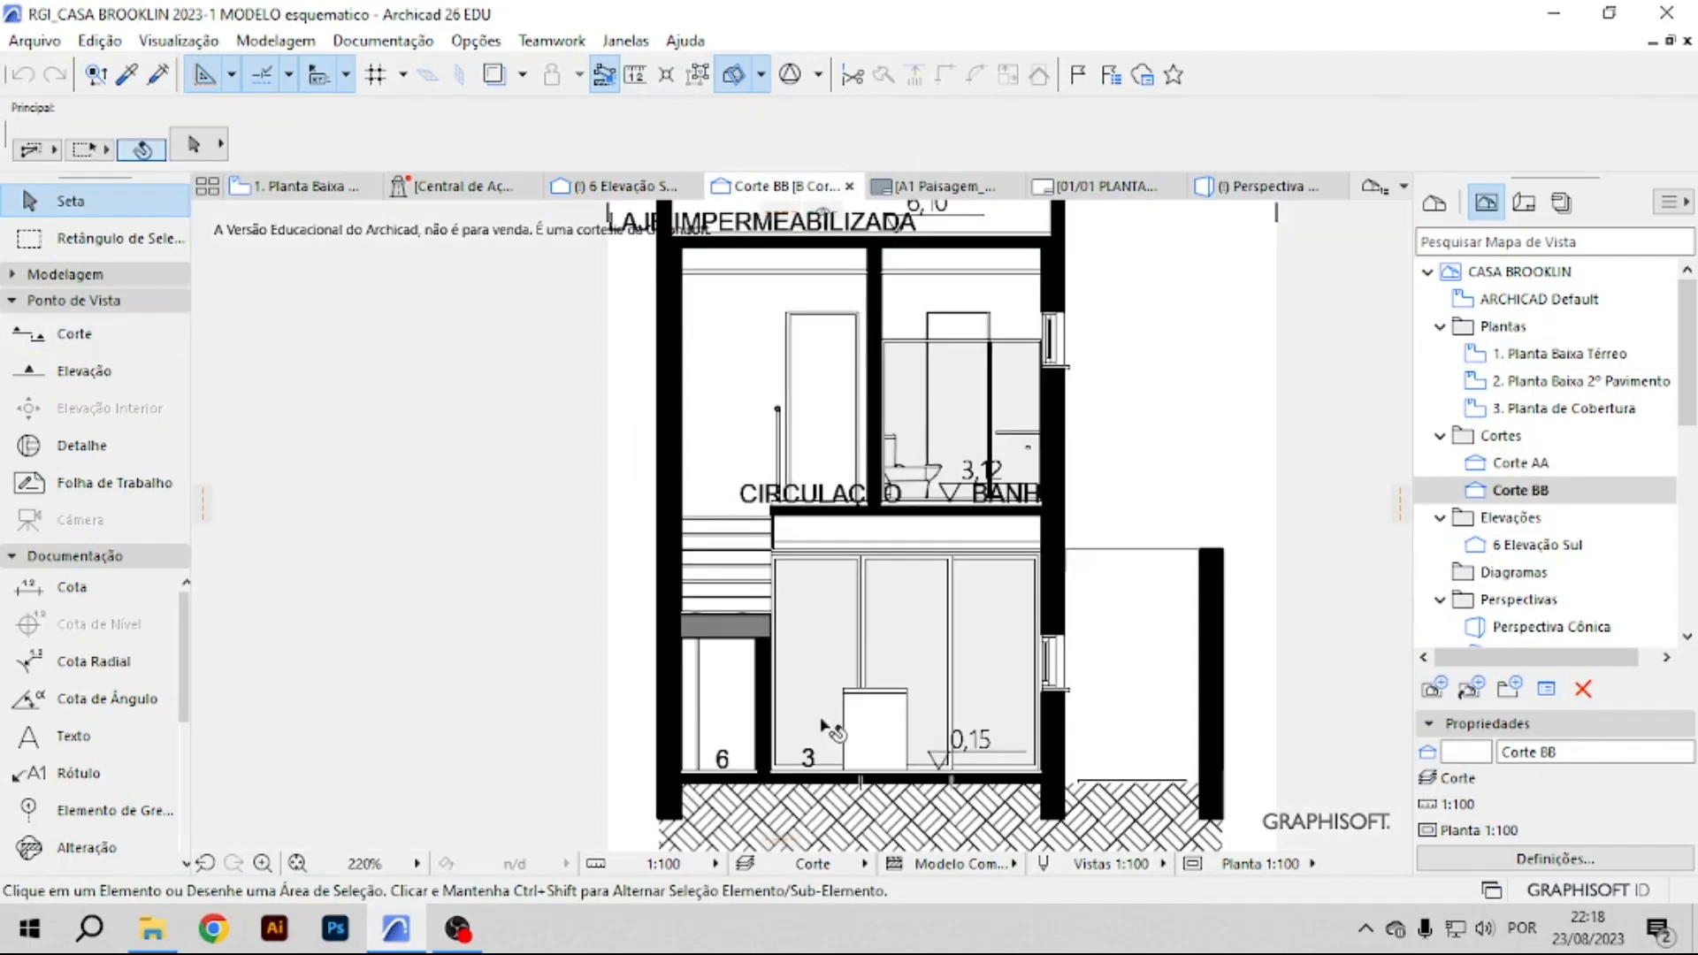
Move the room labels 6 and 3 slightly upward from the ground floor line in section BB.
{"action": "scroll", "coordinate": [739, 794], "scroll_direction": "up", "scroll_amount": 2}
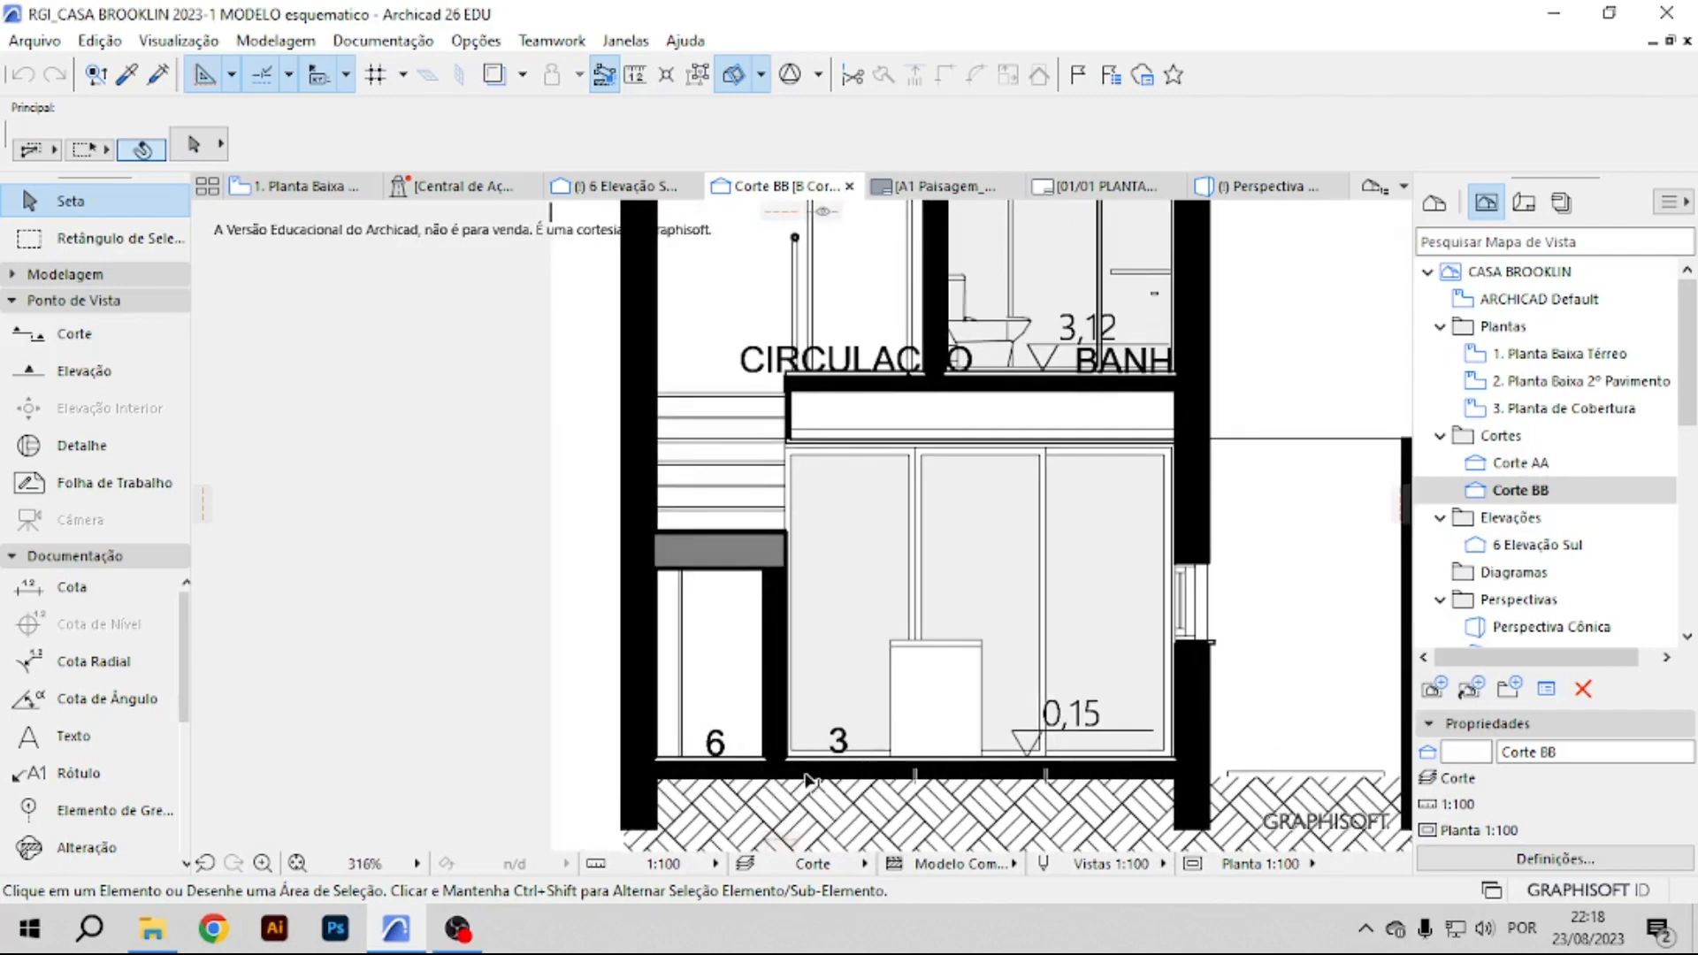
{"action": "left_click", "coordinate": [718, 745]}
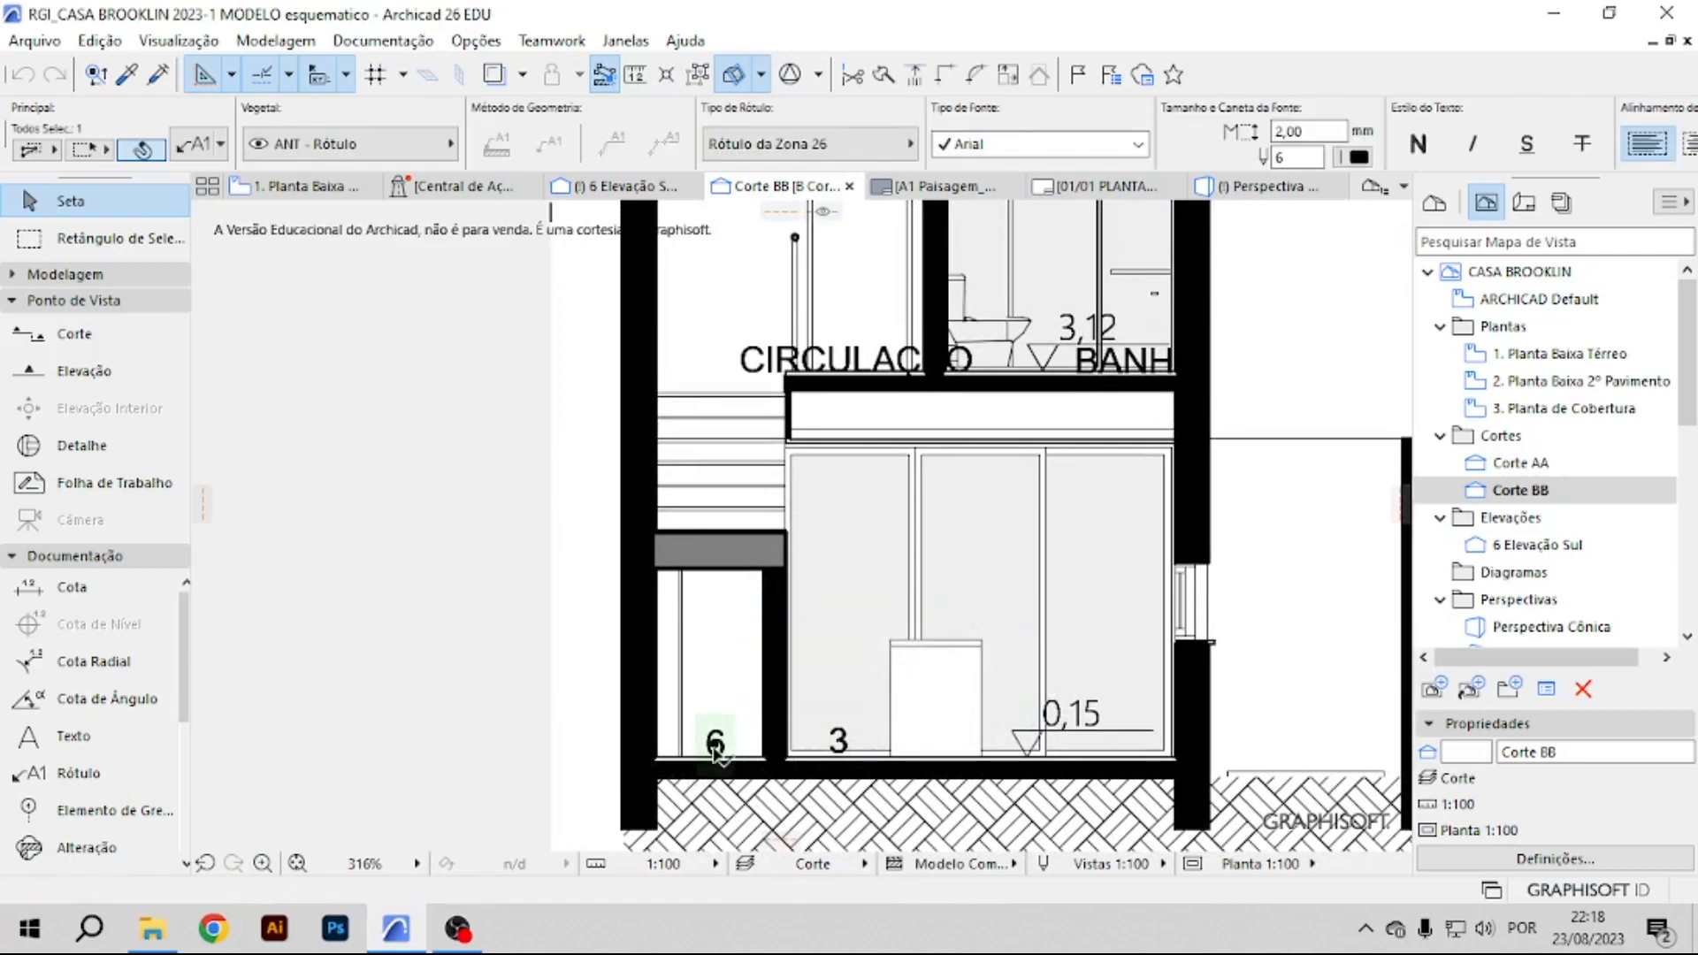
{"action": "left_click", "coordinate": [715, 744]}
{"action": "left_click", "coordinate": [715, 736]}
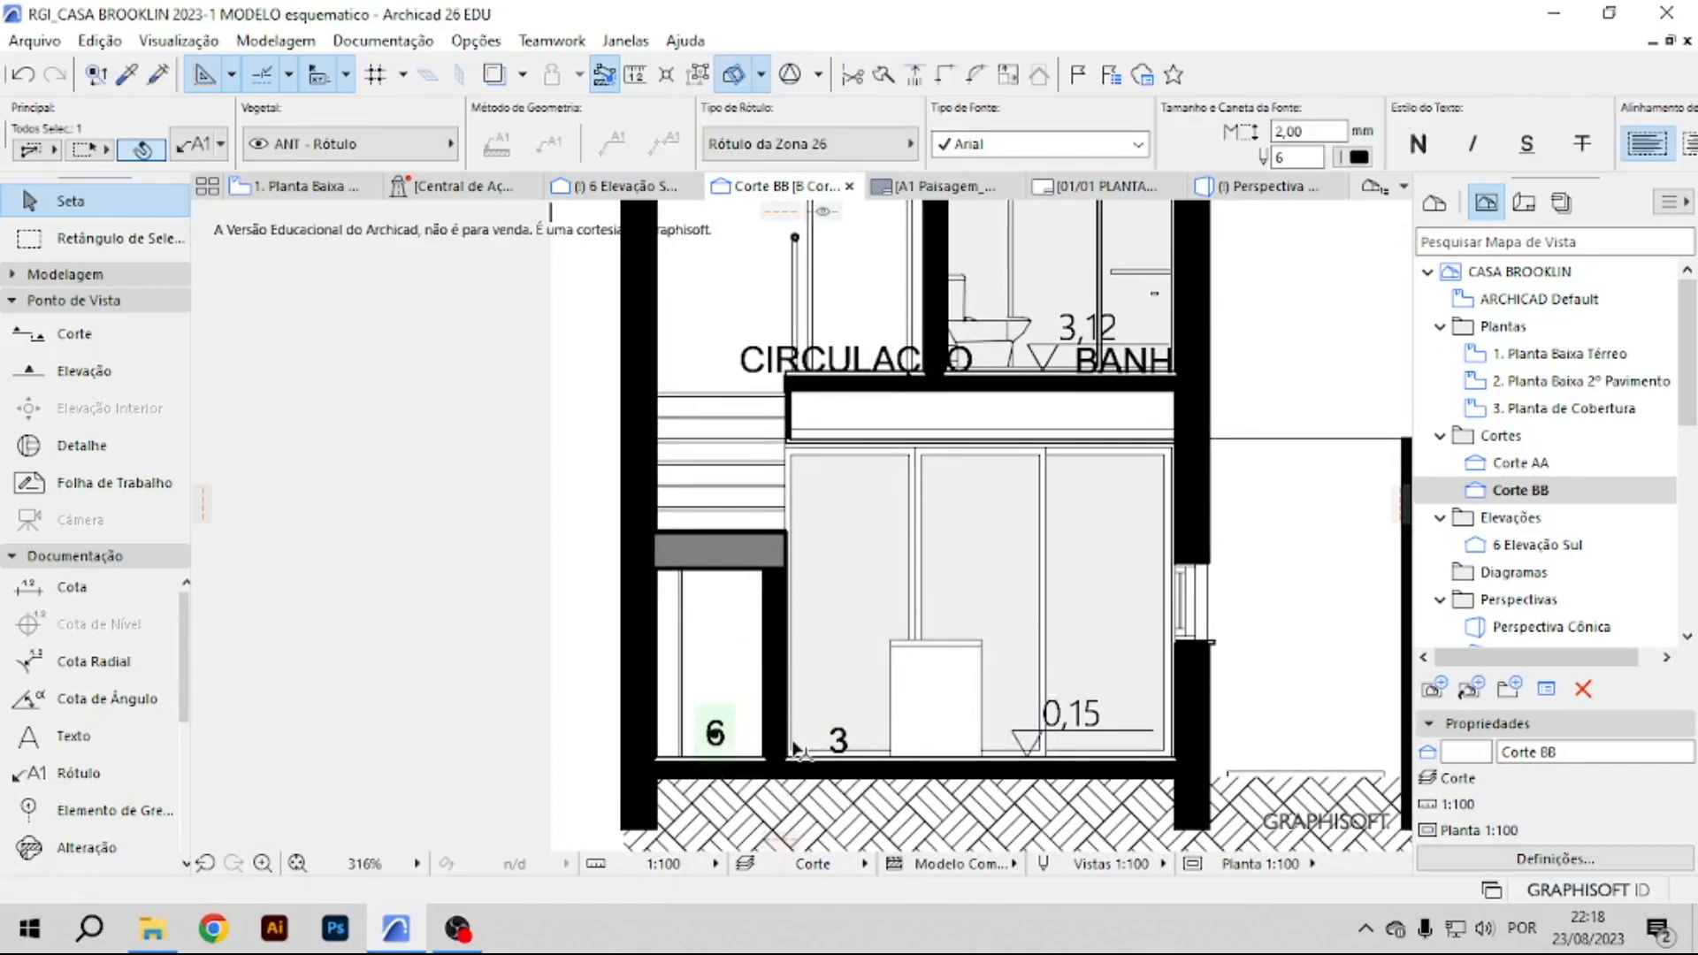
{"action": "scroll", "coordinate": [838, 743], "scroll_direction": "up", "scroll_amount": 3}
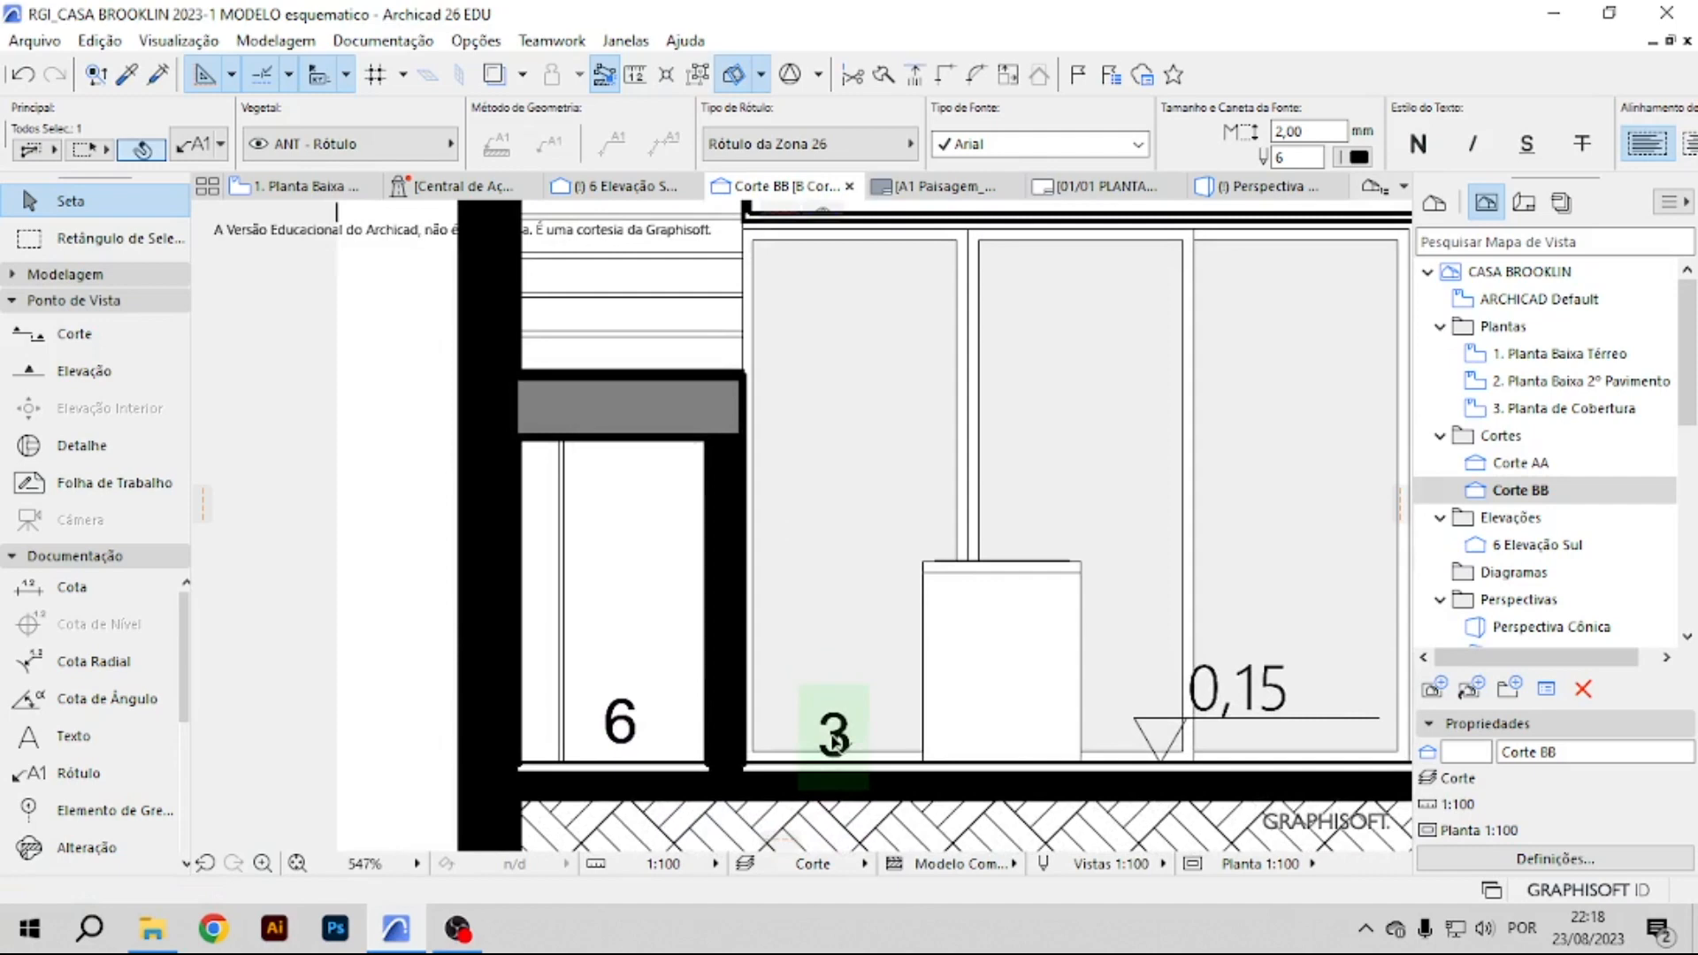
{"action": "left_click", "coordinate": [836, 741]}
{"action": "left_click", "coordinate": [836, 732]}
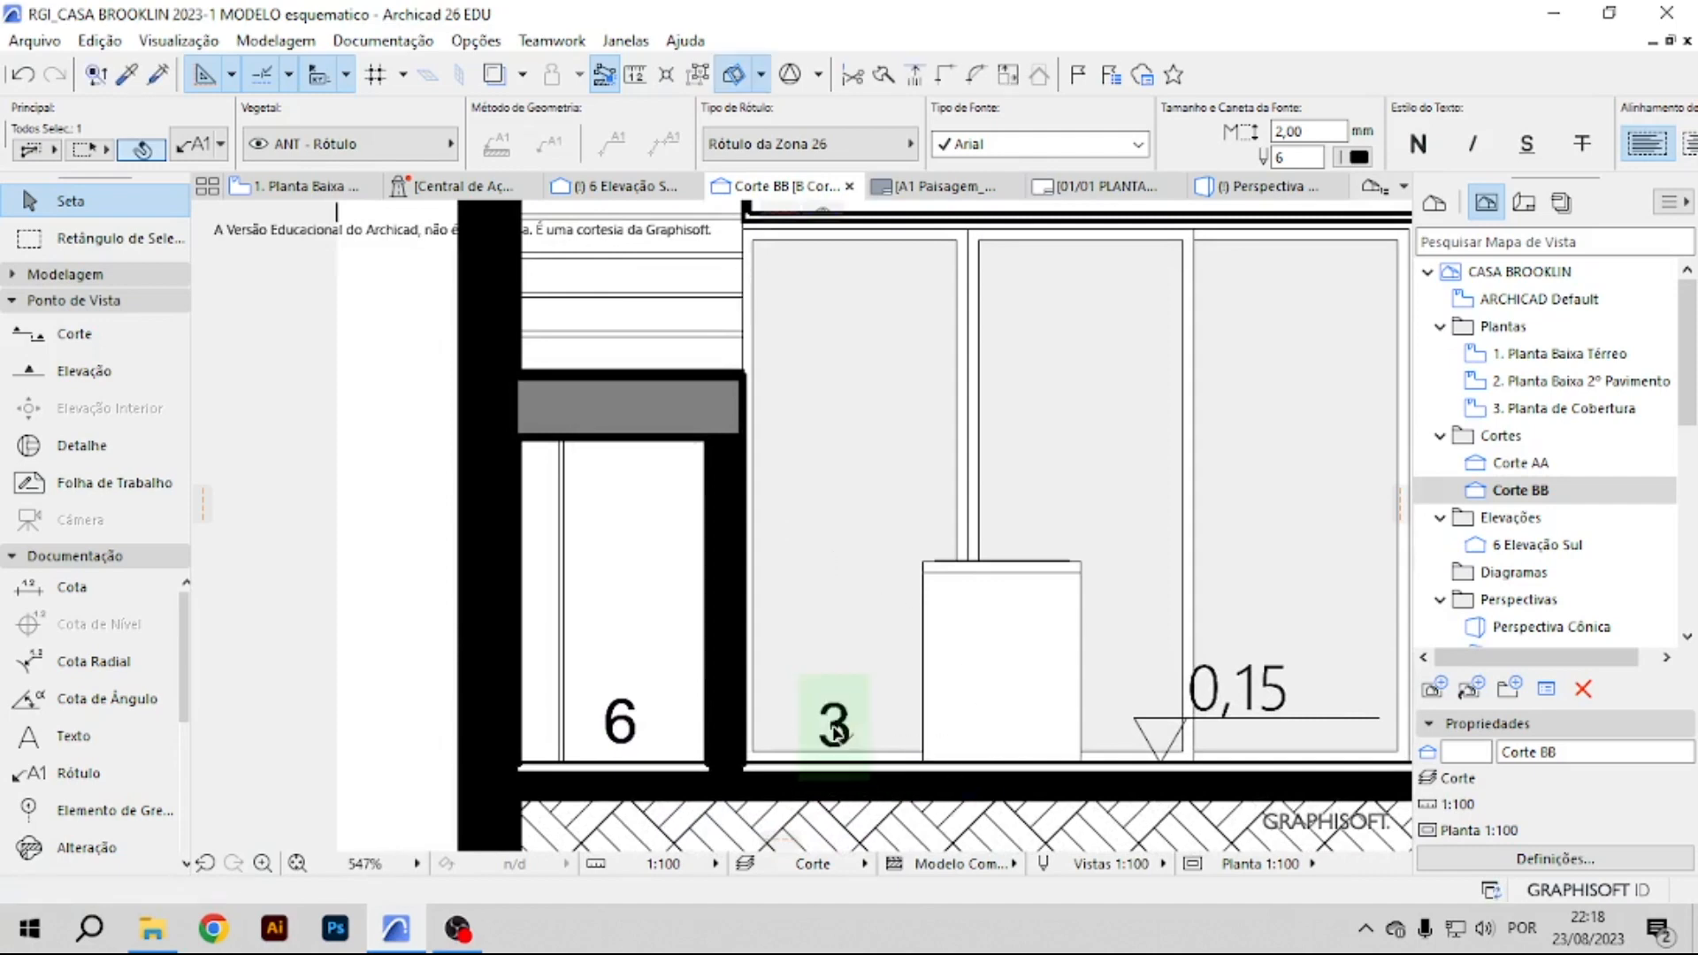
Open the second-floor plan view, 2. Planta Baixa 2º Pavimento, and show the whole plan.
{"action": "scroll", "coordinate": [781, 799], "scroll_direction": "down", "scroll_amount": 4}
{"action": "middle_click_drag", "start_coordinate": [869, 575], "coordinate": [801, 711]}
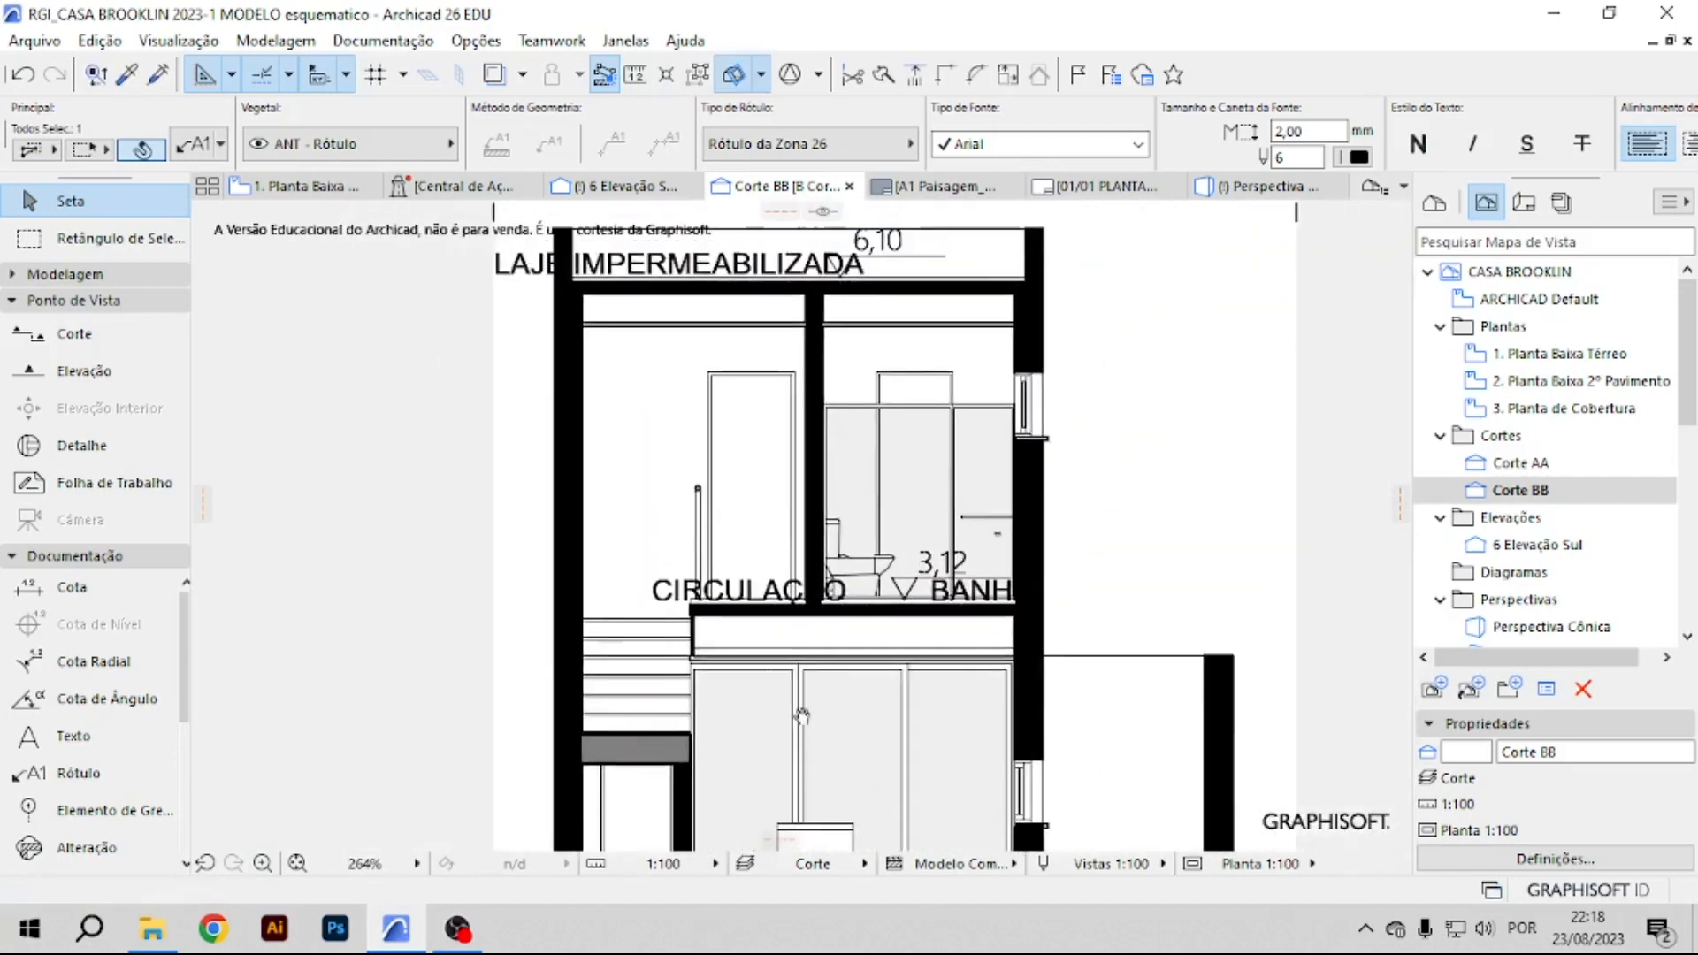
{"action": "double_click", "coordinate": [1557, 380]}
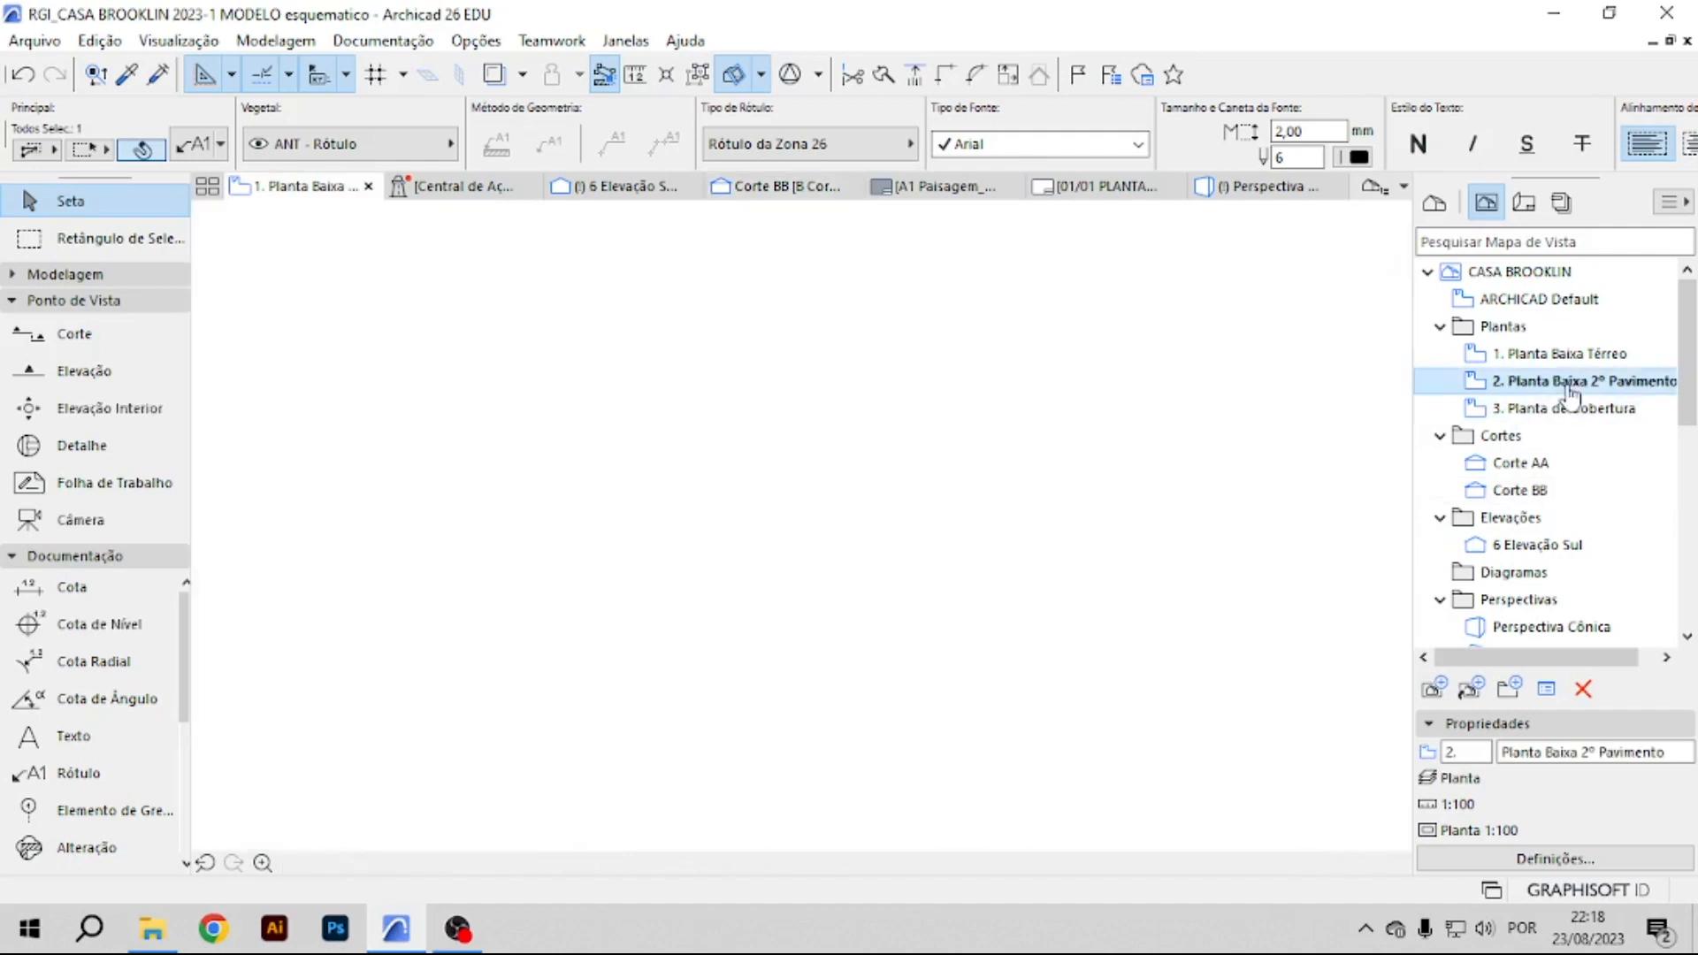
{"action": "scroll", "coordinate": [674, 511], "scroll_direction": "down", "scroll_amount": 3}
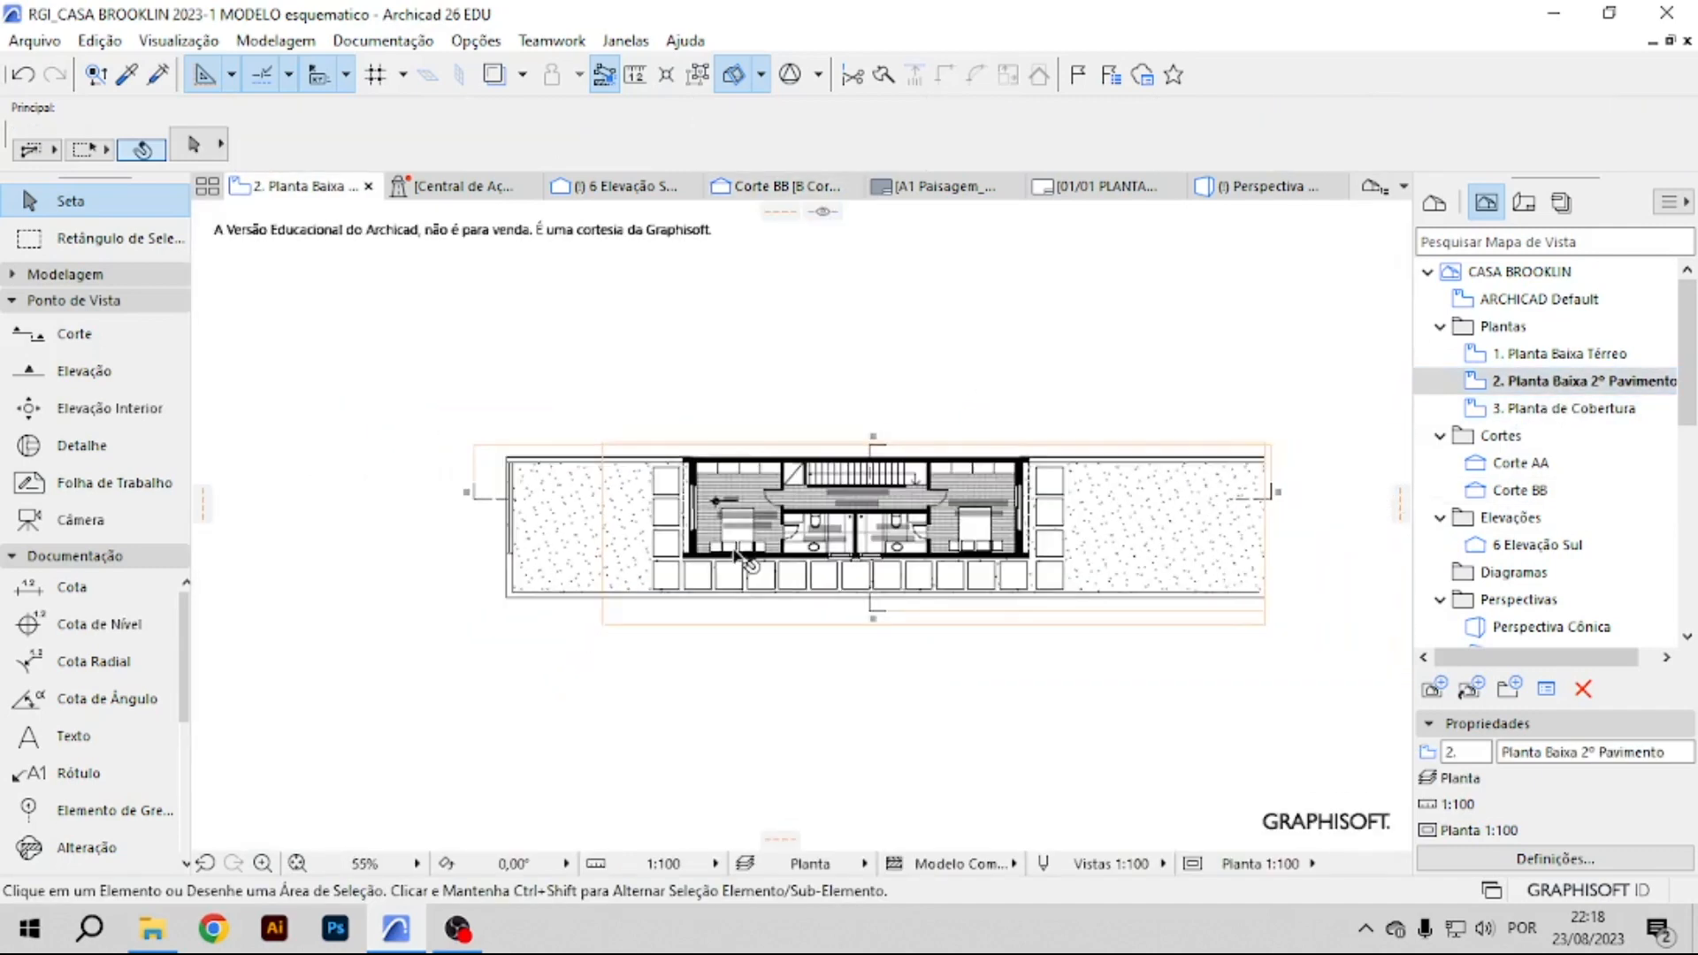
Switch back to the ground-floor plan view, 1. Planta Baixa Térreo, and show the whole plan.
{"action": "scroll", "coordinate": [826, 489], "scroll_direction": "up", "scroll_amount": 3}
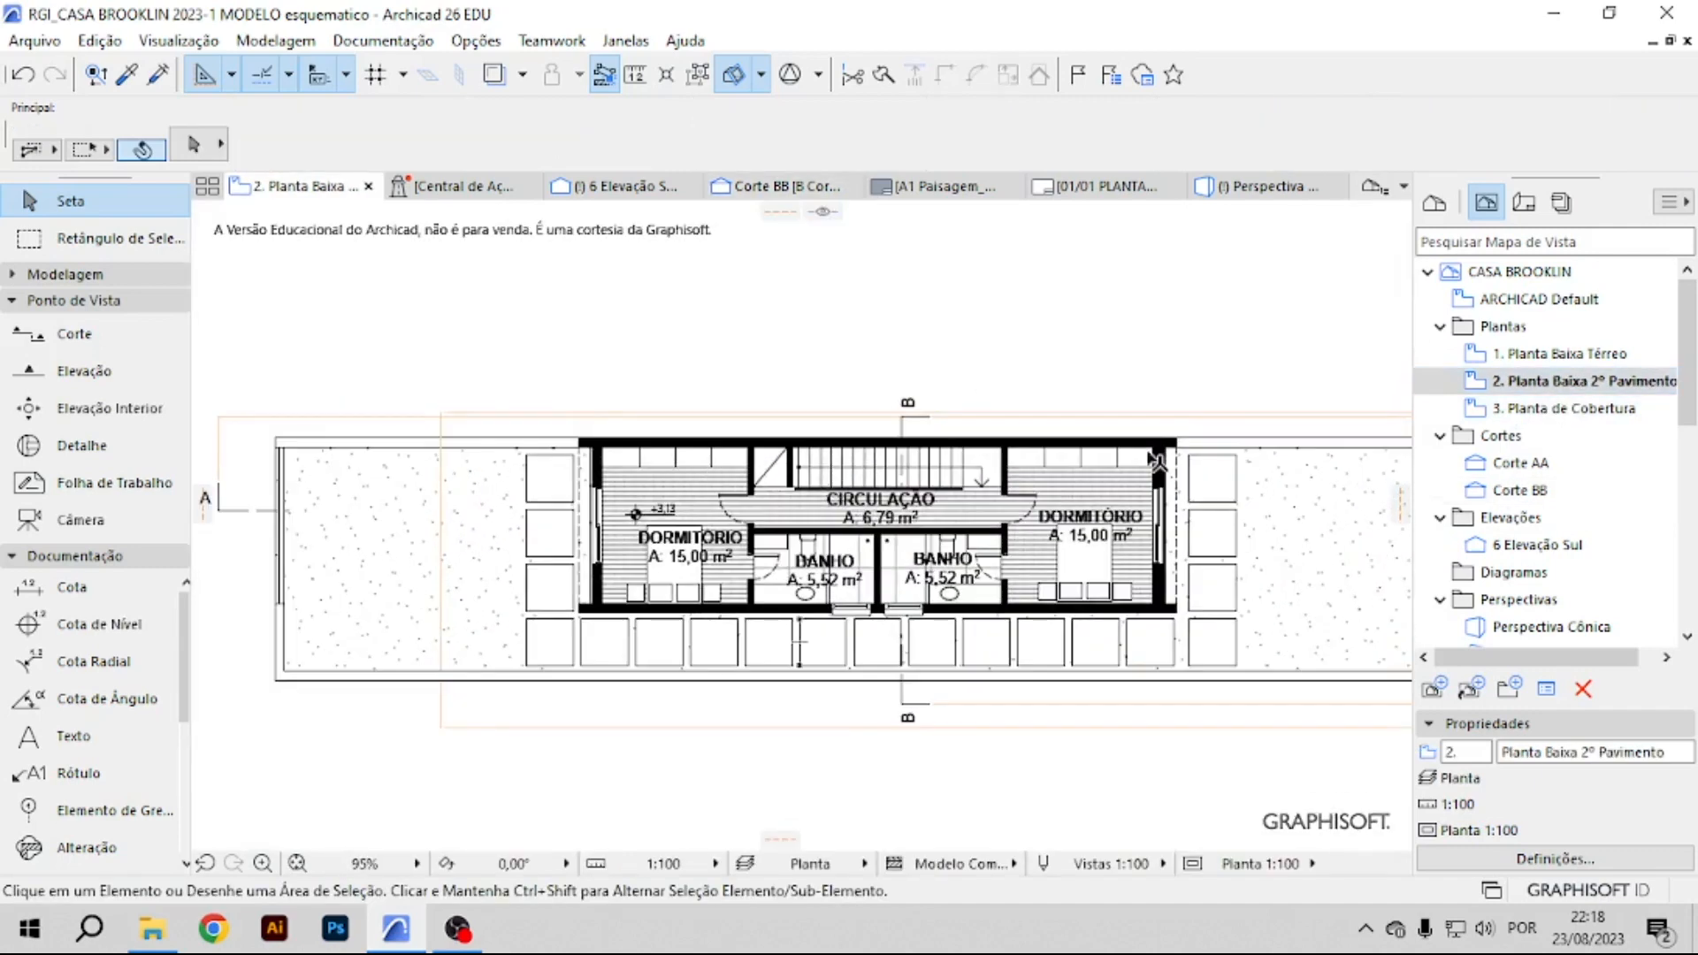
{"action": "double_click", "coordinate": [1562, 354]}
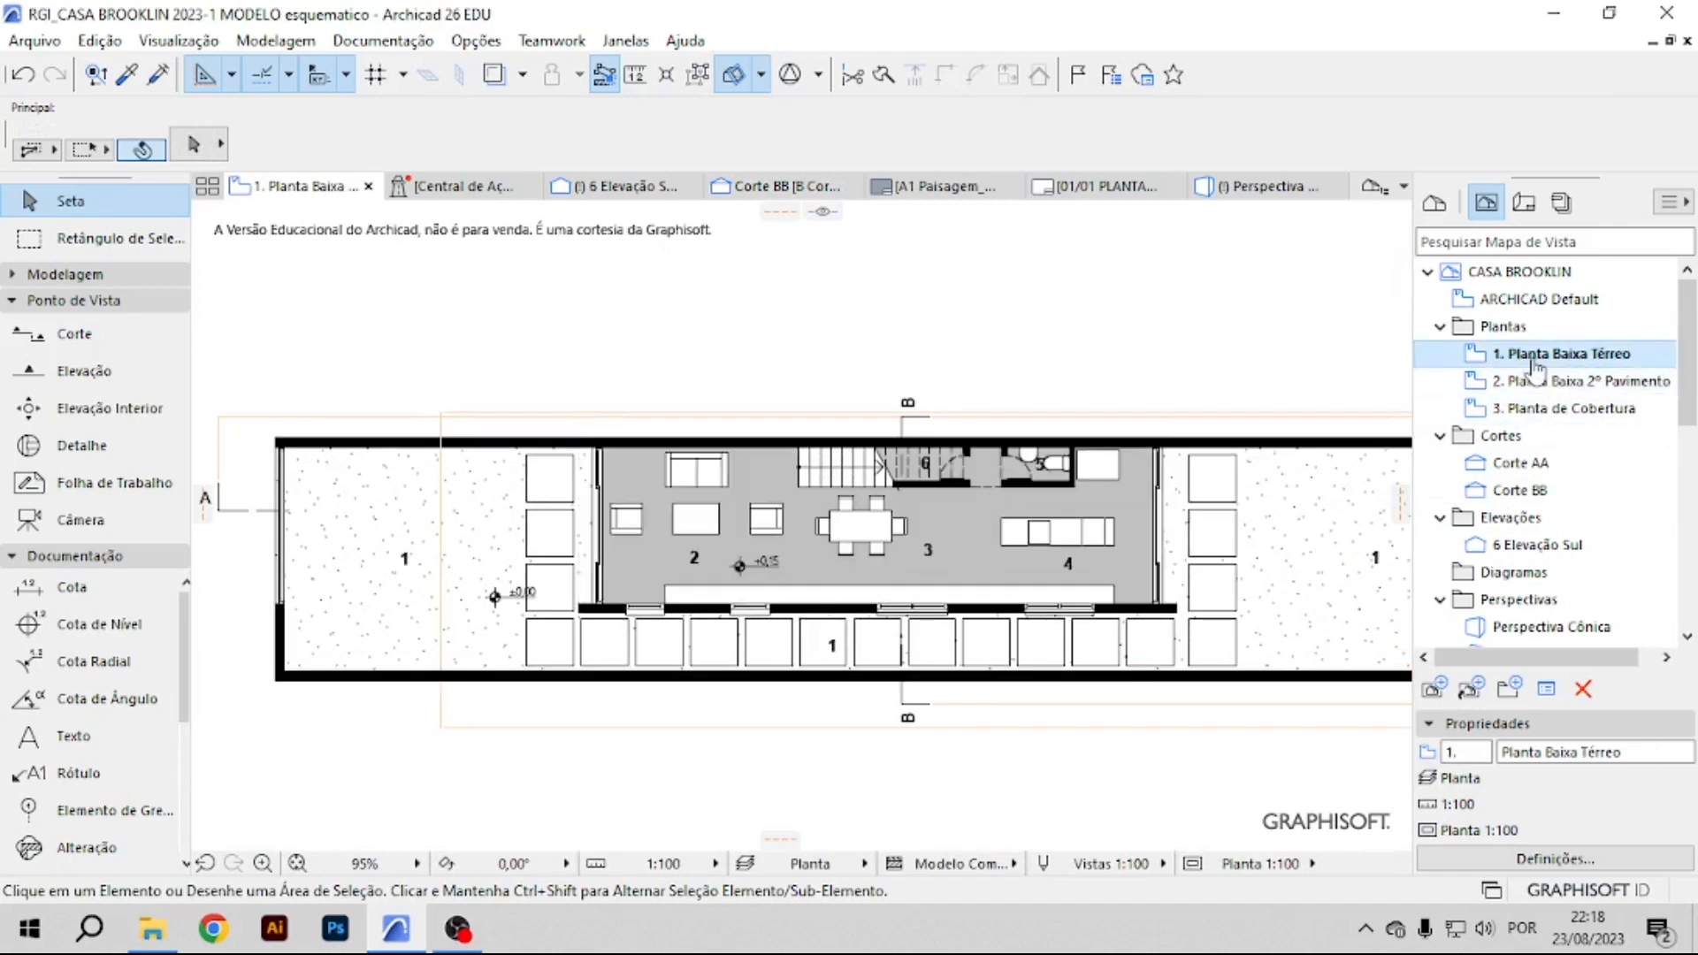
{"action": "scroll", "coordinate": [980, 408], "scroll_direction": "down", "scroll_amount": 2}
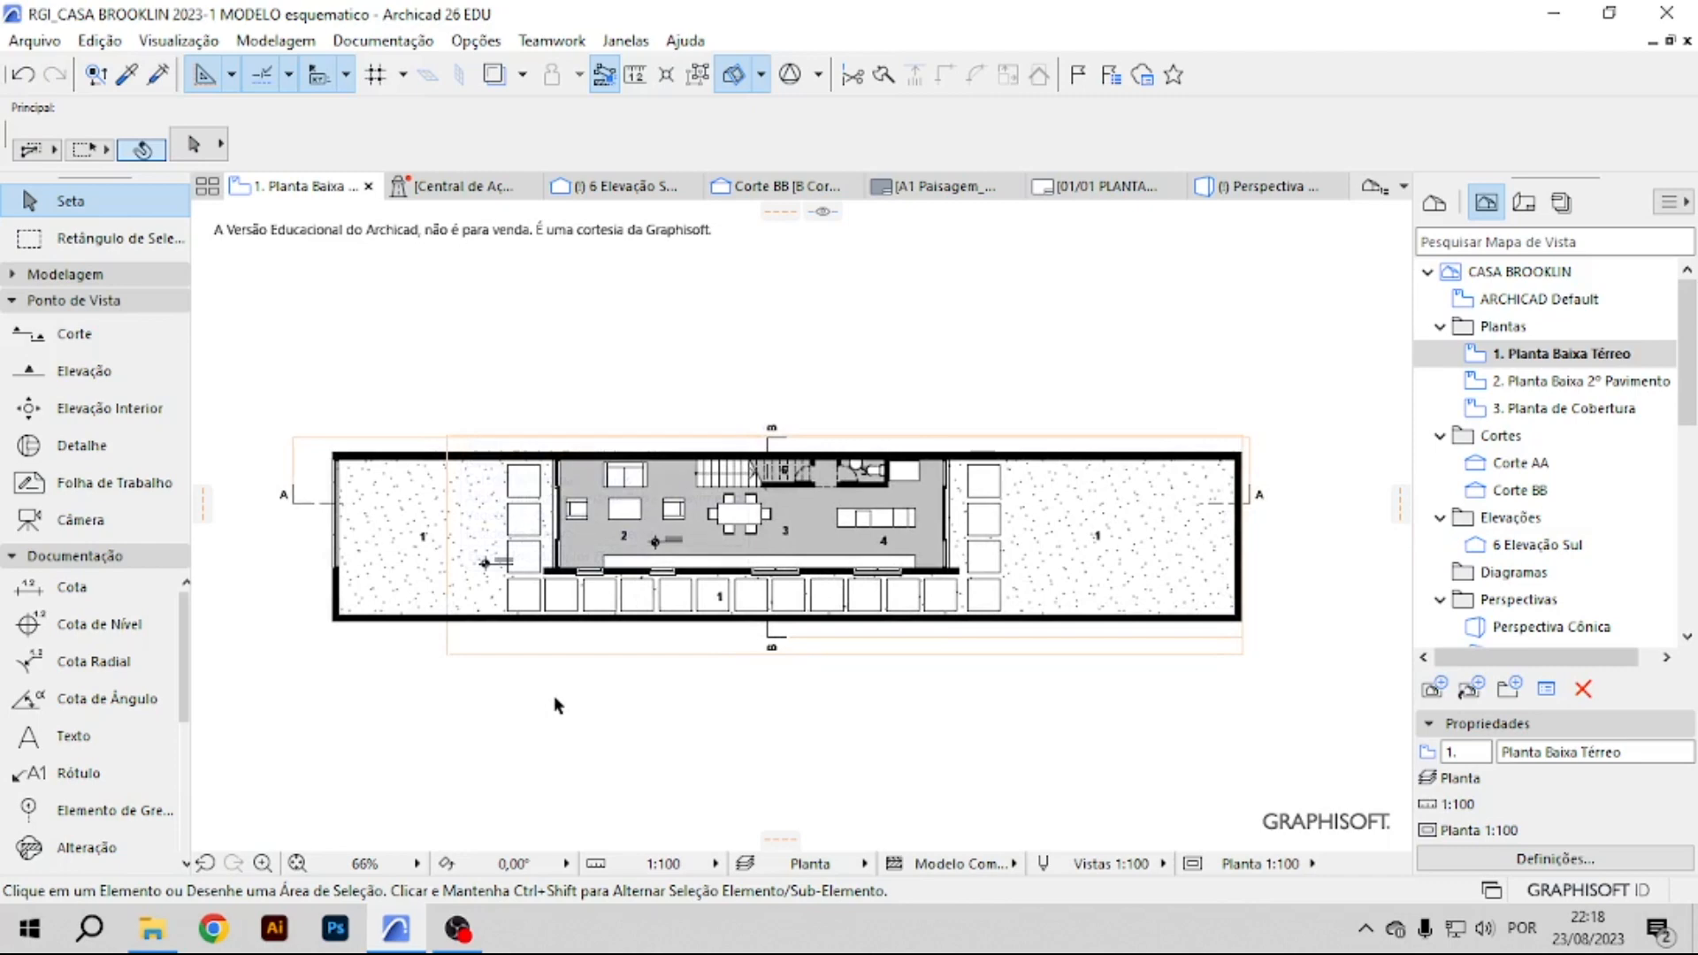
Search the object library for "escala" and place an Escala 26 scale bar below the right end of the ground-floor plan.
{"action": "left_click", "coordinate": [77, 276]}
{"action": "scroll", "coordinate": [80, 707], "scroll_direction": "down", "scroll_amount": 3}
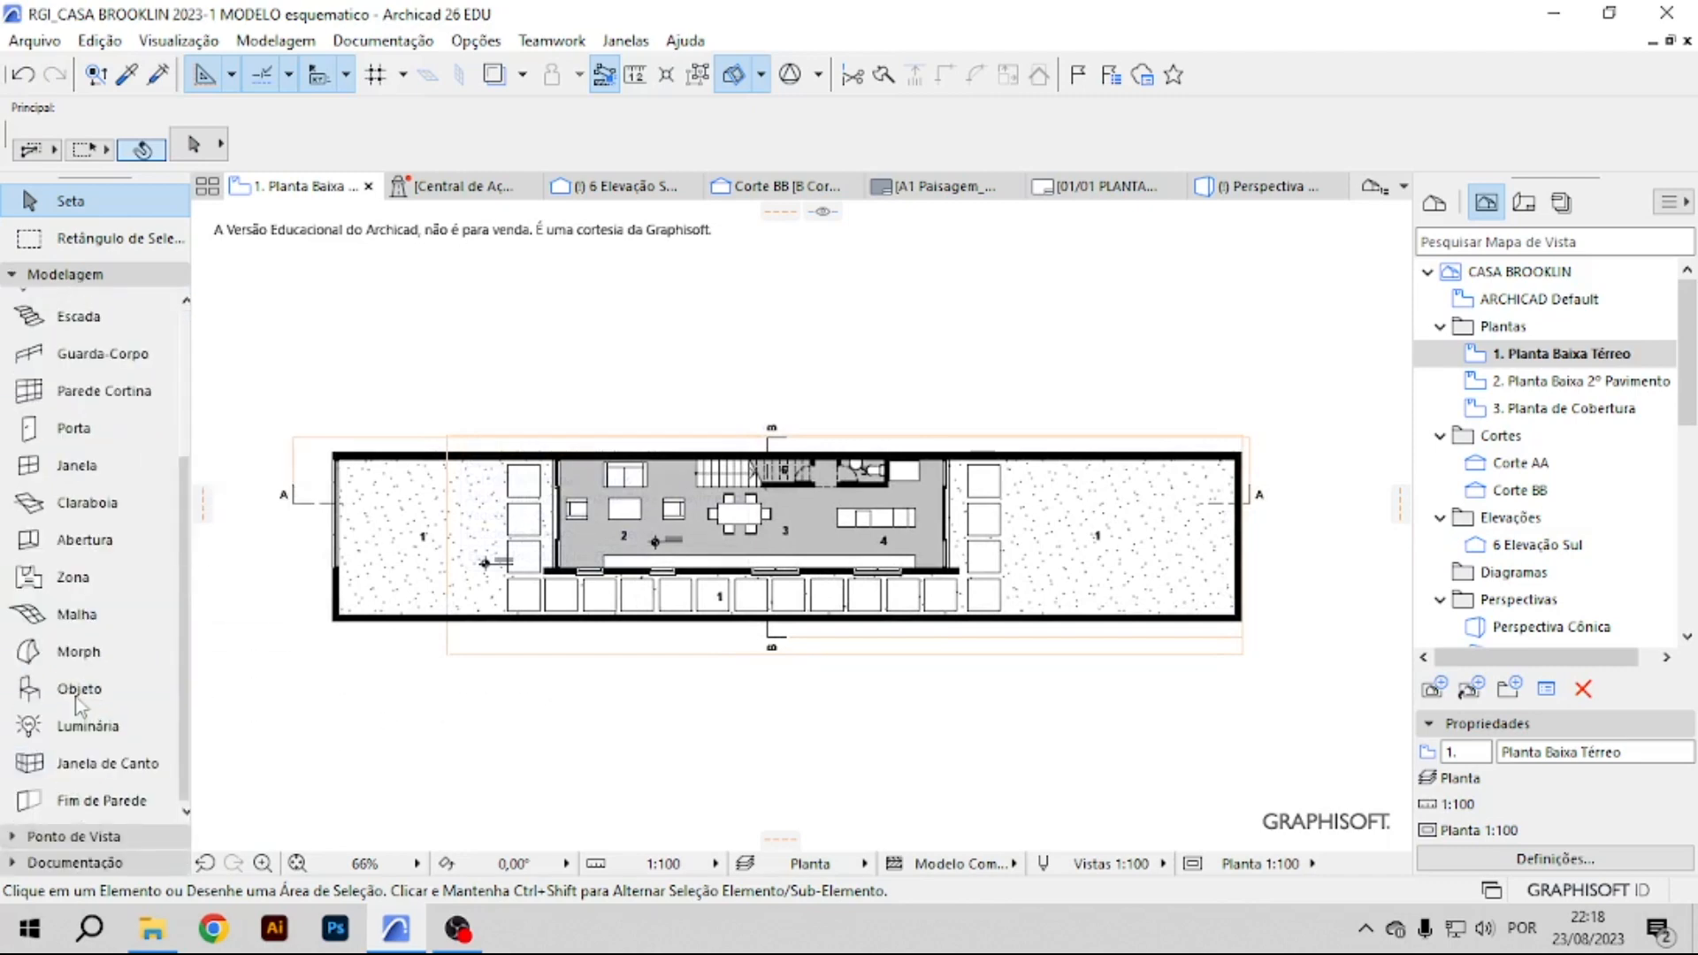
{"action": "double_click", "coordinate": [75, 689]}
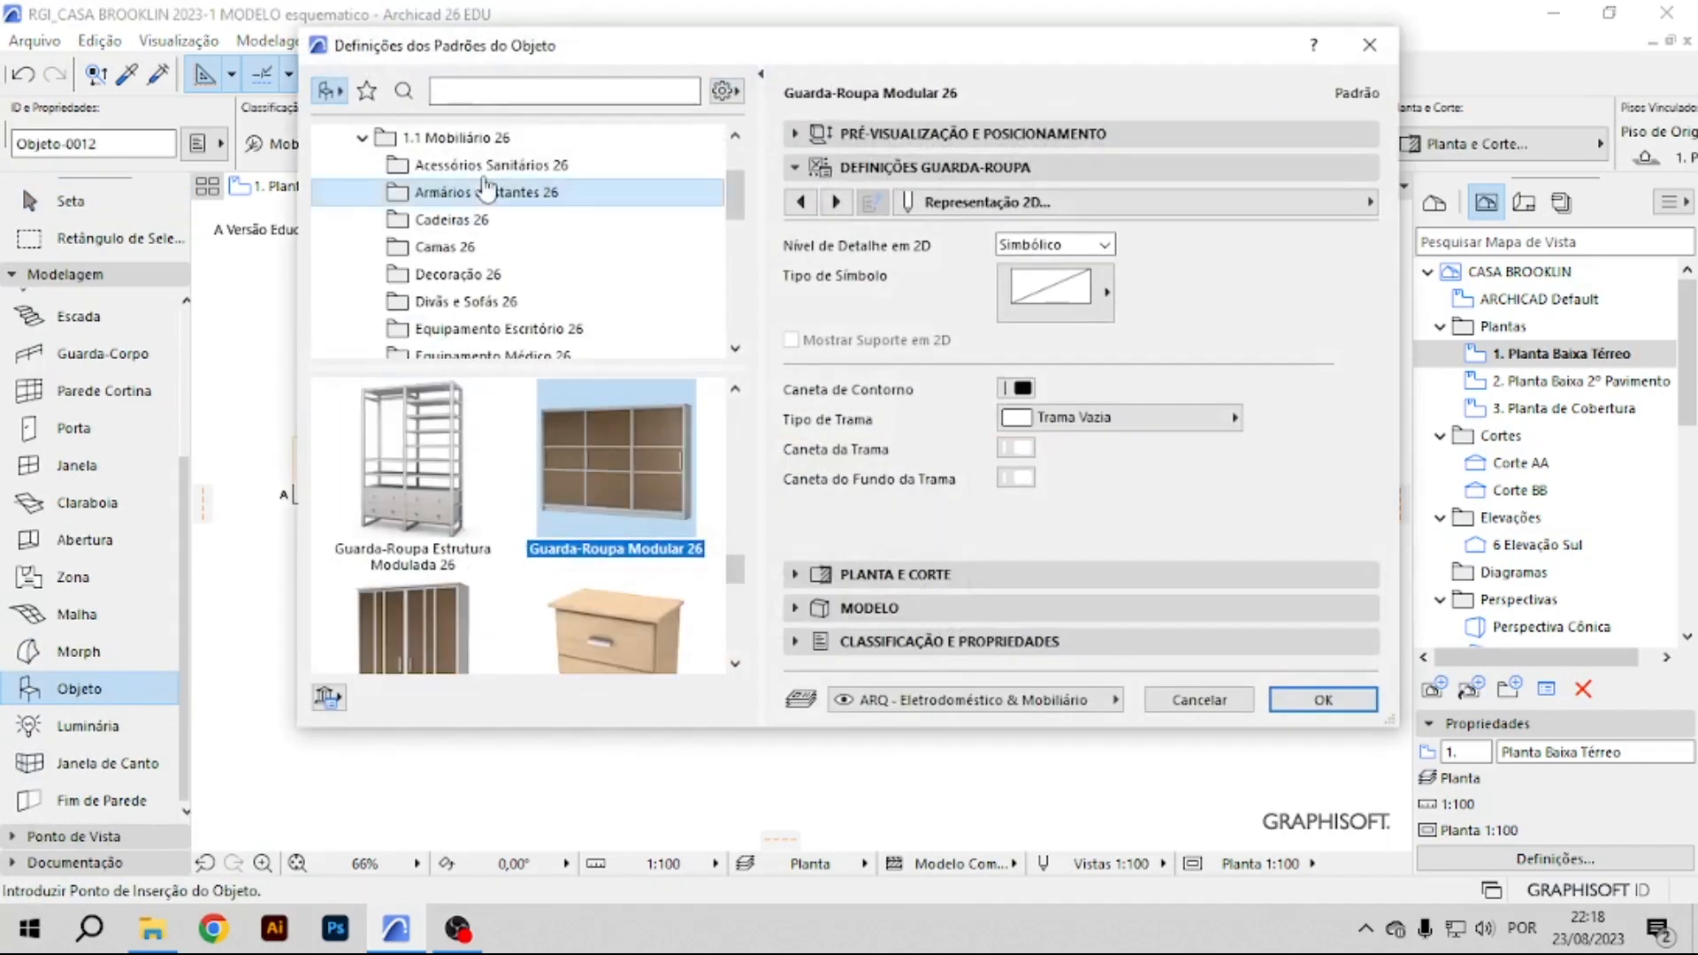
{"action": "left_click", "coordinate": [498, 92]}
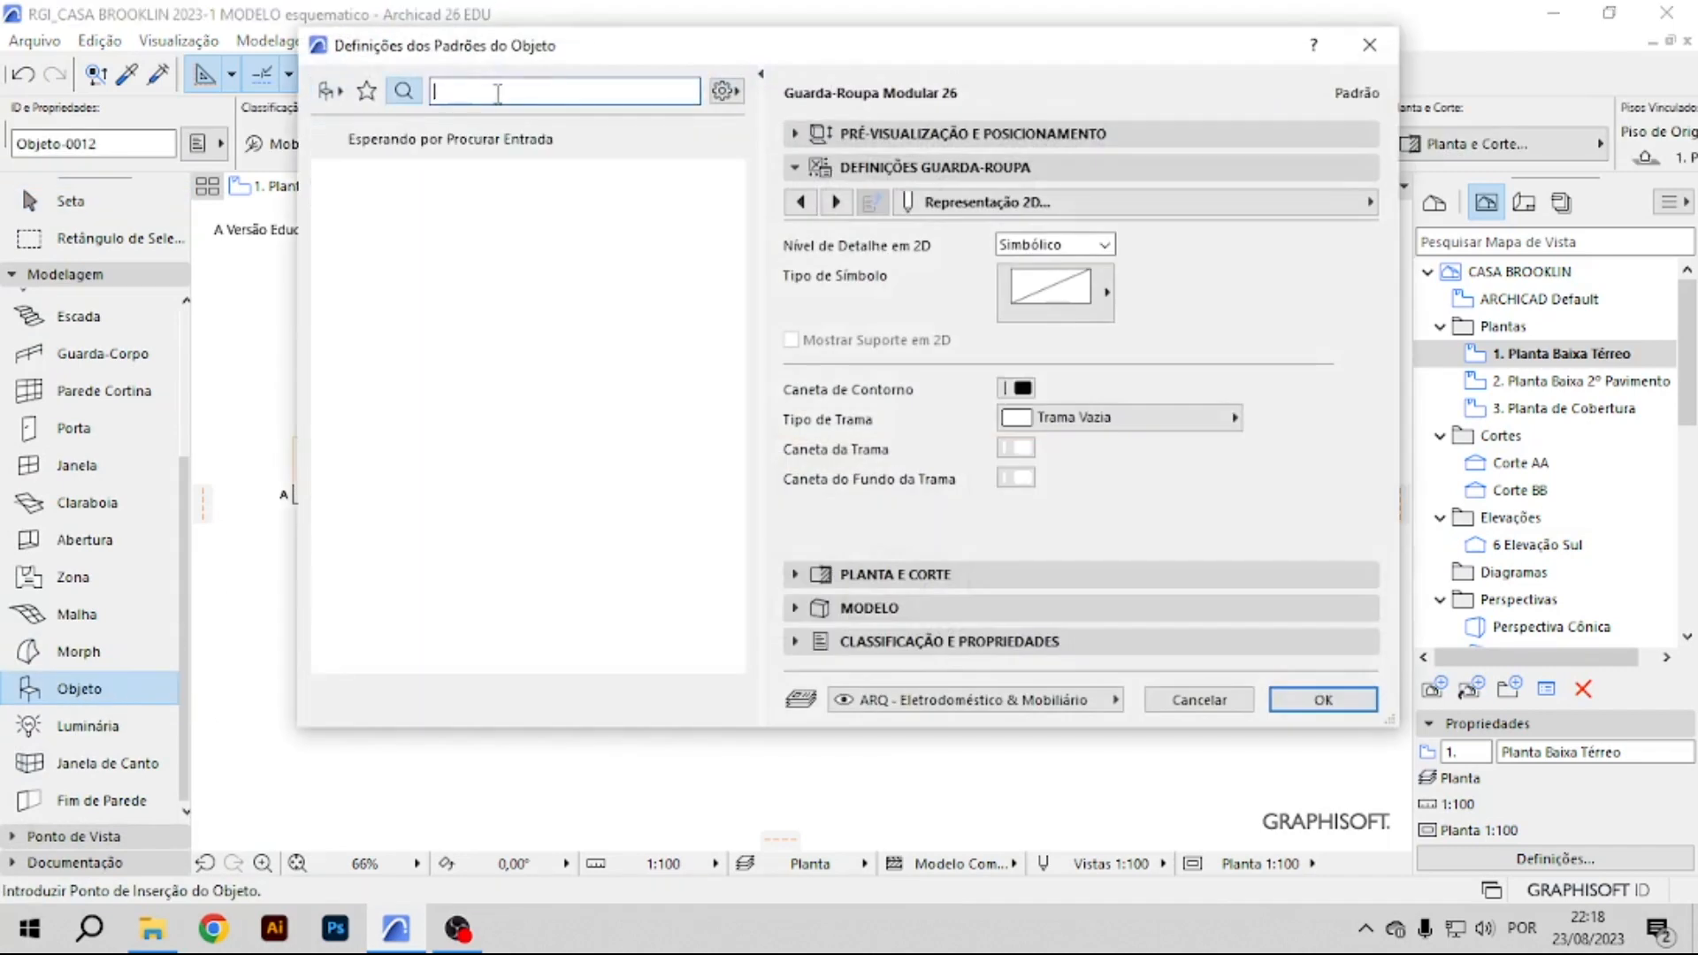
{"action": "type", "text": "escala"}
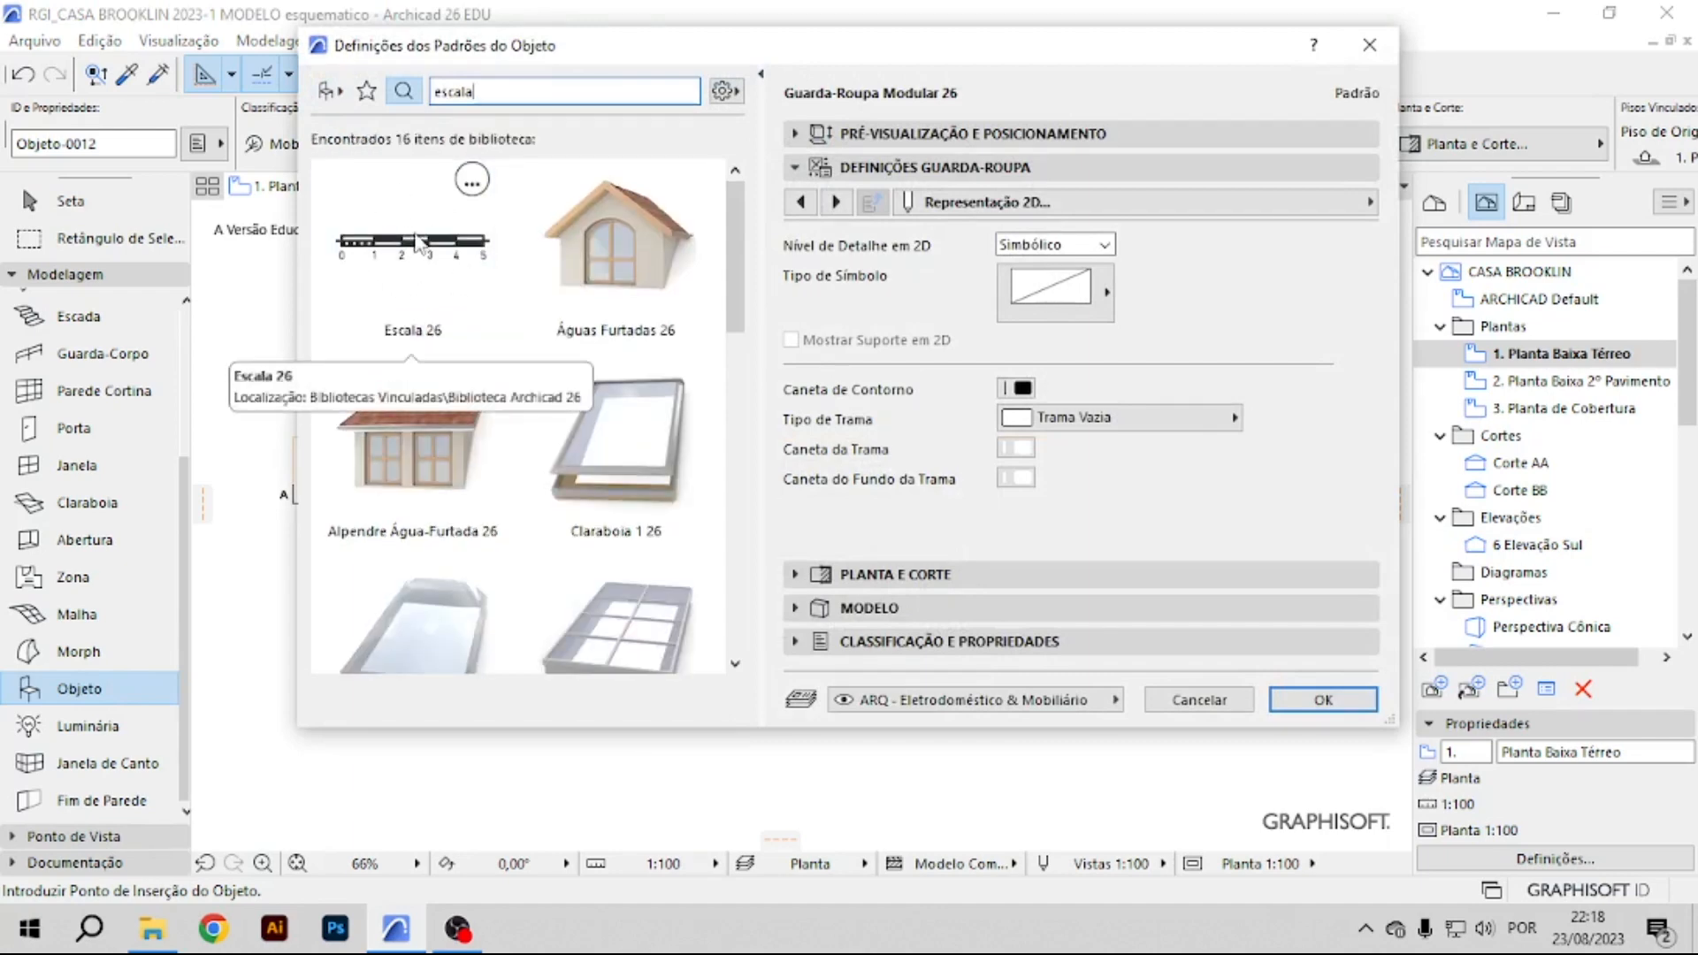
{"action": "left_click", "coordinate": [396, 239]}
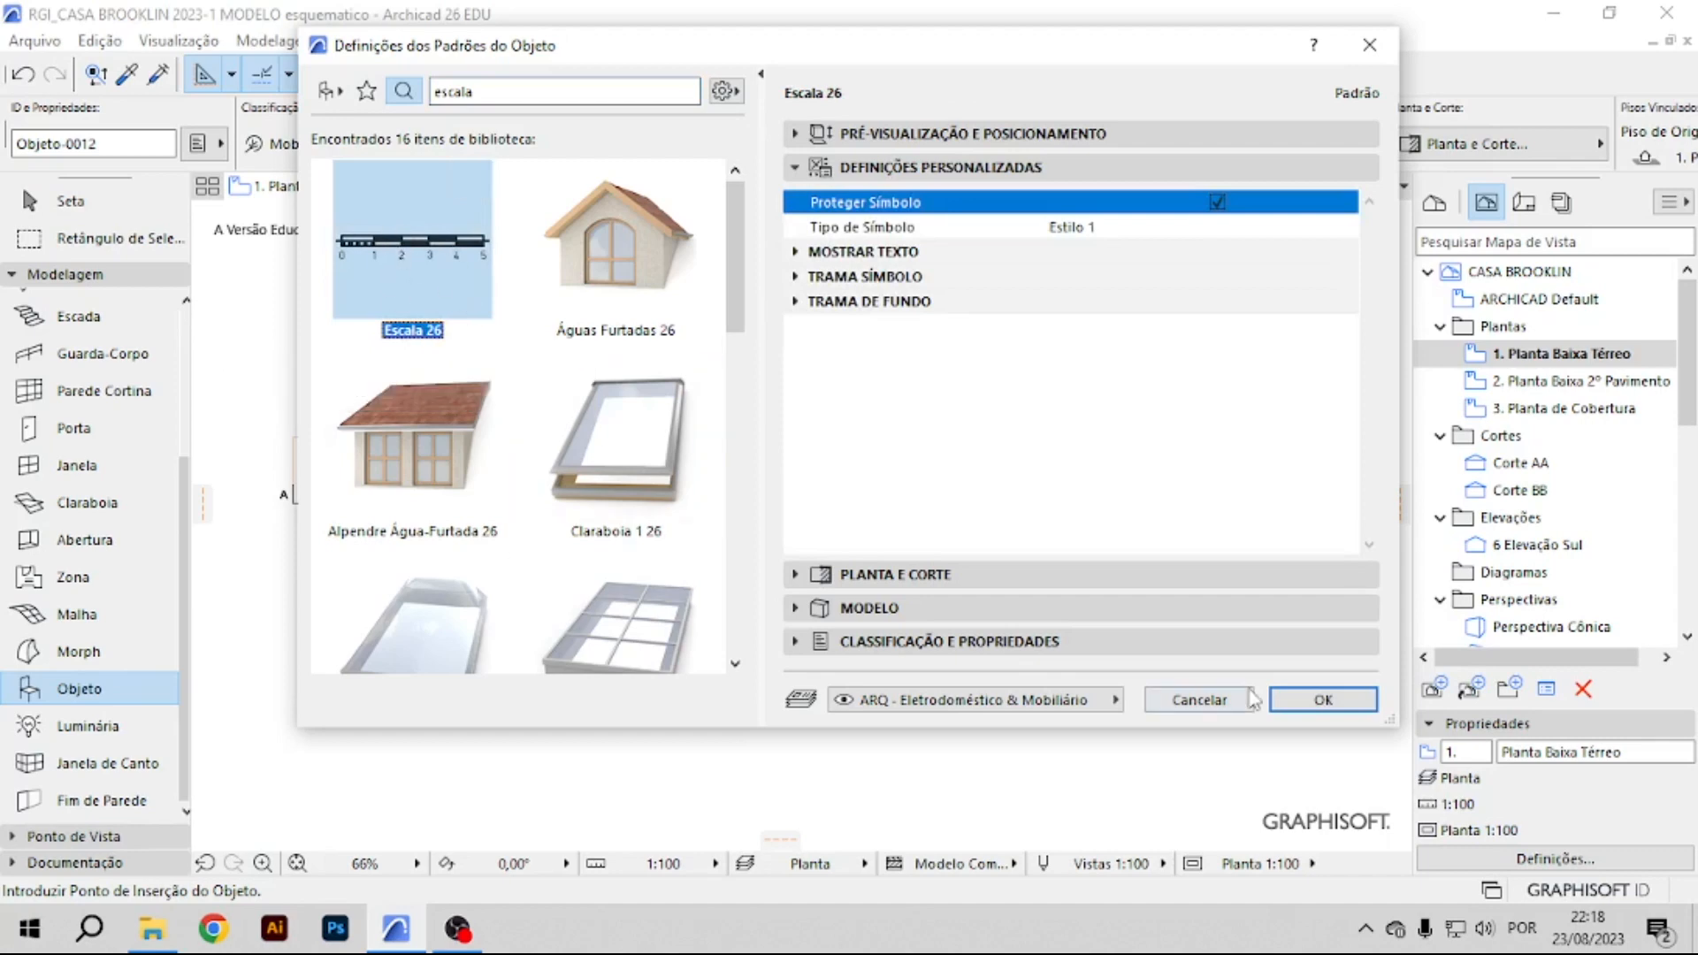
{"action": "left_click", "coordinate": [1317, 699]}
{"action": "left_click", "coordinate": [1177, 674]}
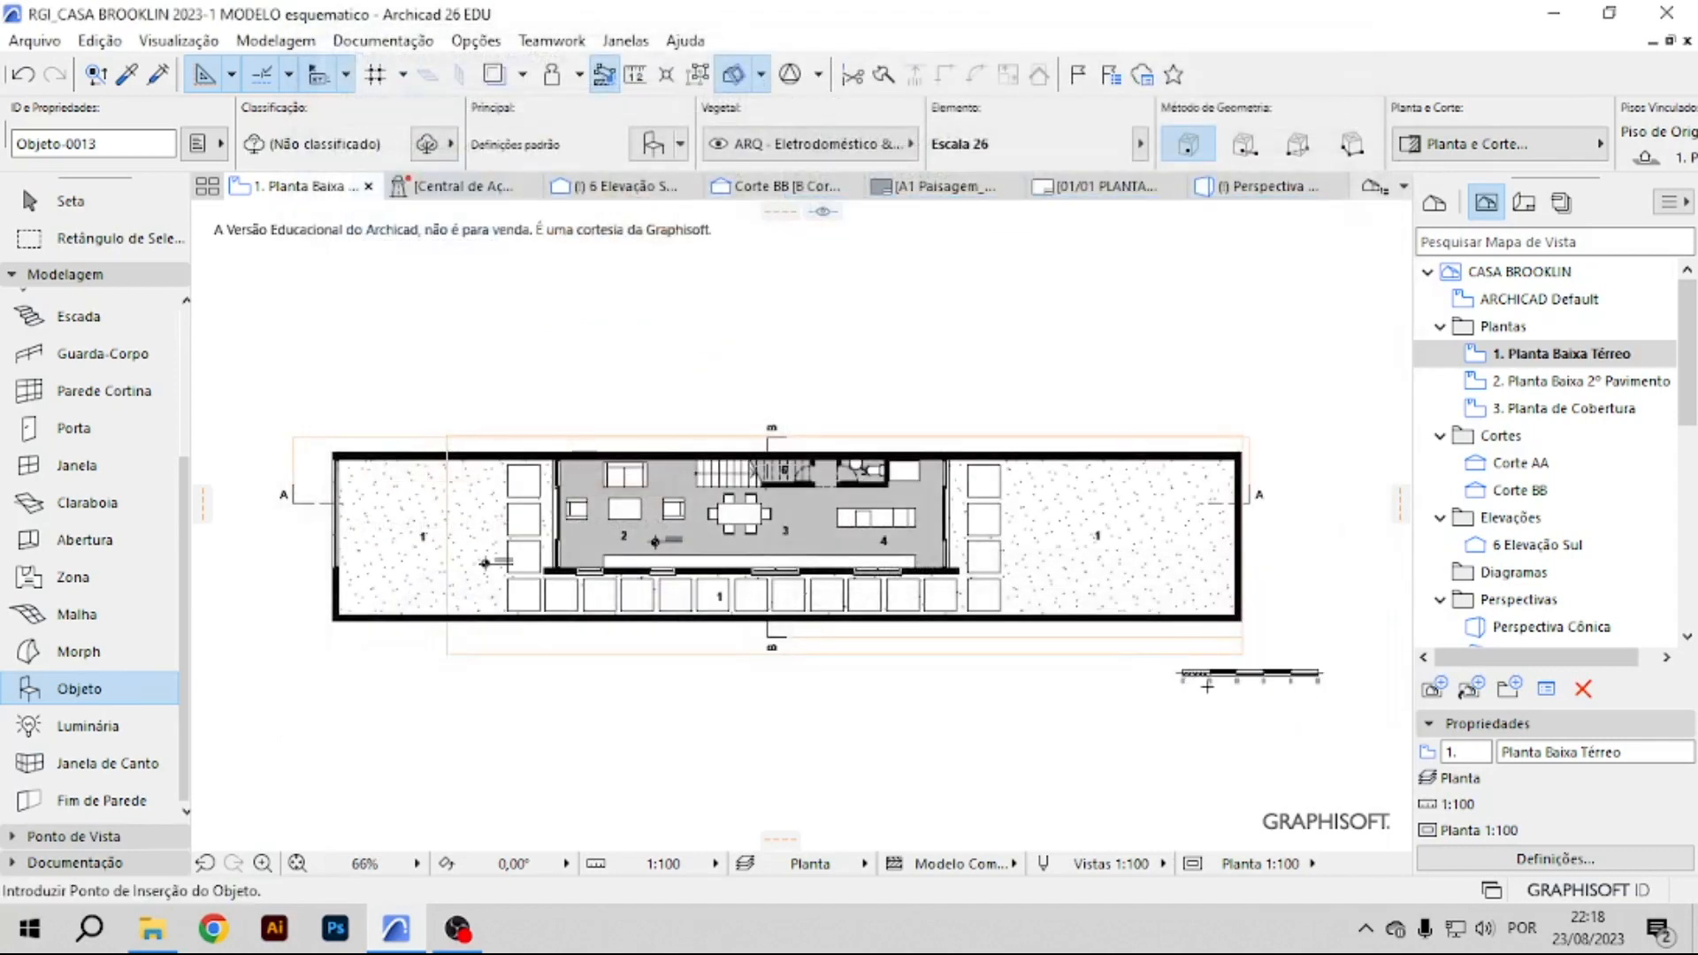
Set the length of the ground-floor scale bar to 3,000.
{"action": "scroll", "coordinate": [1300, 699], "scroll_direction": "up", "scroll_amount": 3}
{"action": "key", "text": "Escape"}
{"action": "left_click", "coordinate": [1307, 677]}
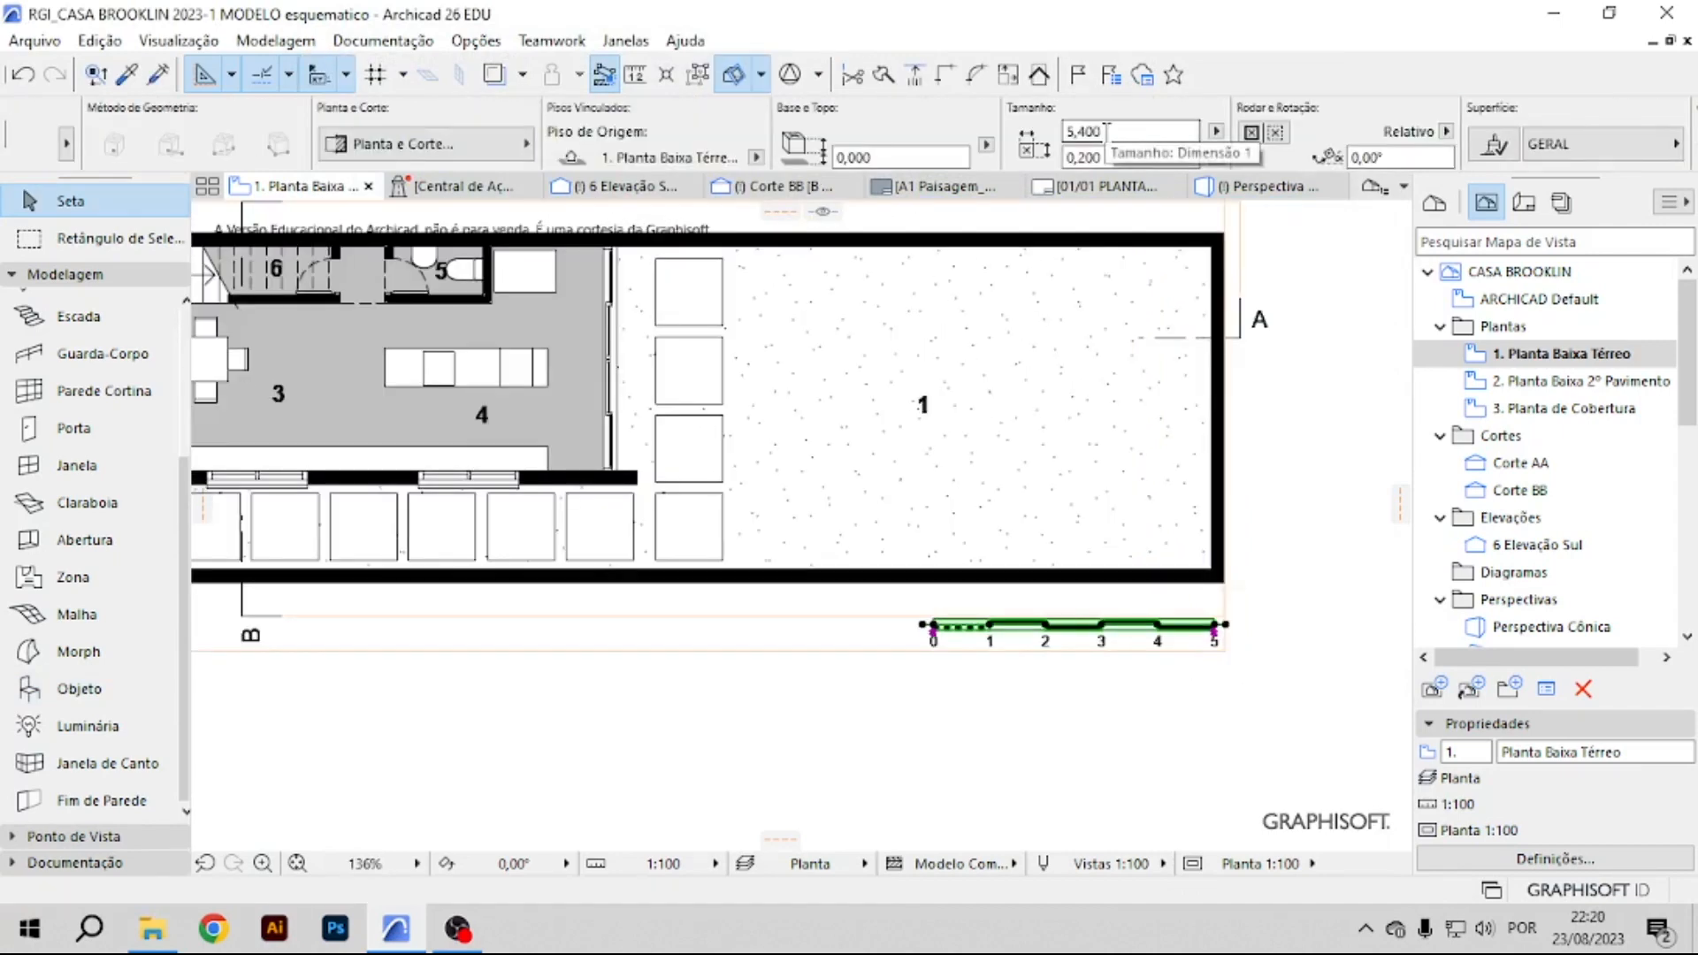
{"action": "left_click", "coordinate": [1107, 131]}
{"action": "left_click_drag", "start_coordinate": [1107, 132], "coordinate": [1012, 131]}
{"action": "type", "text": "3"}
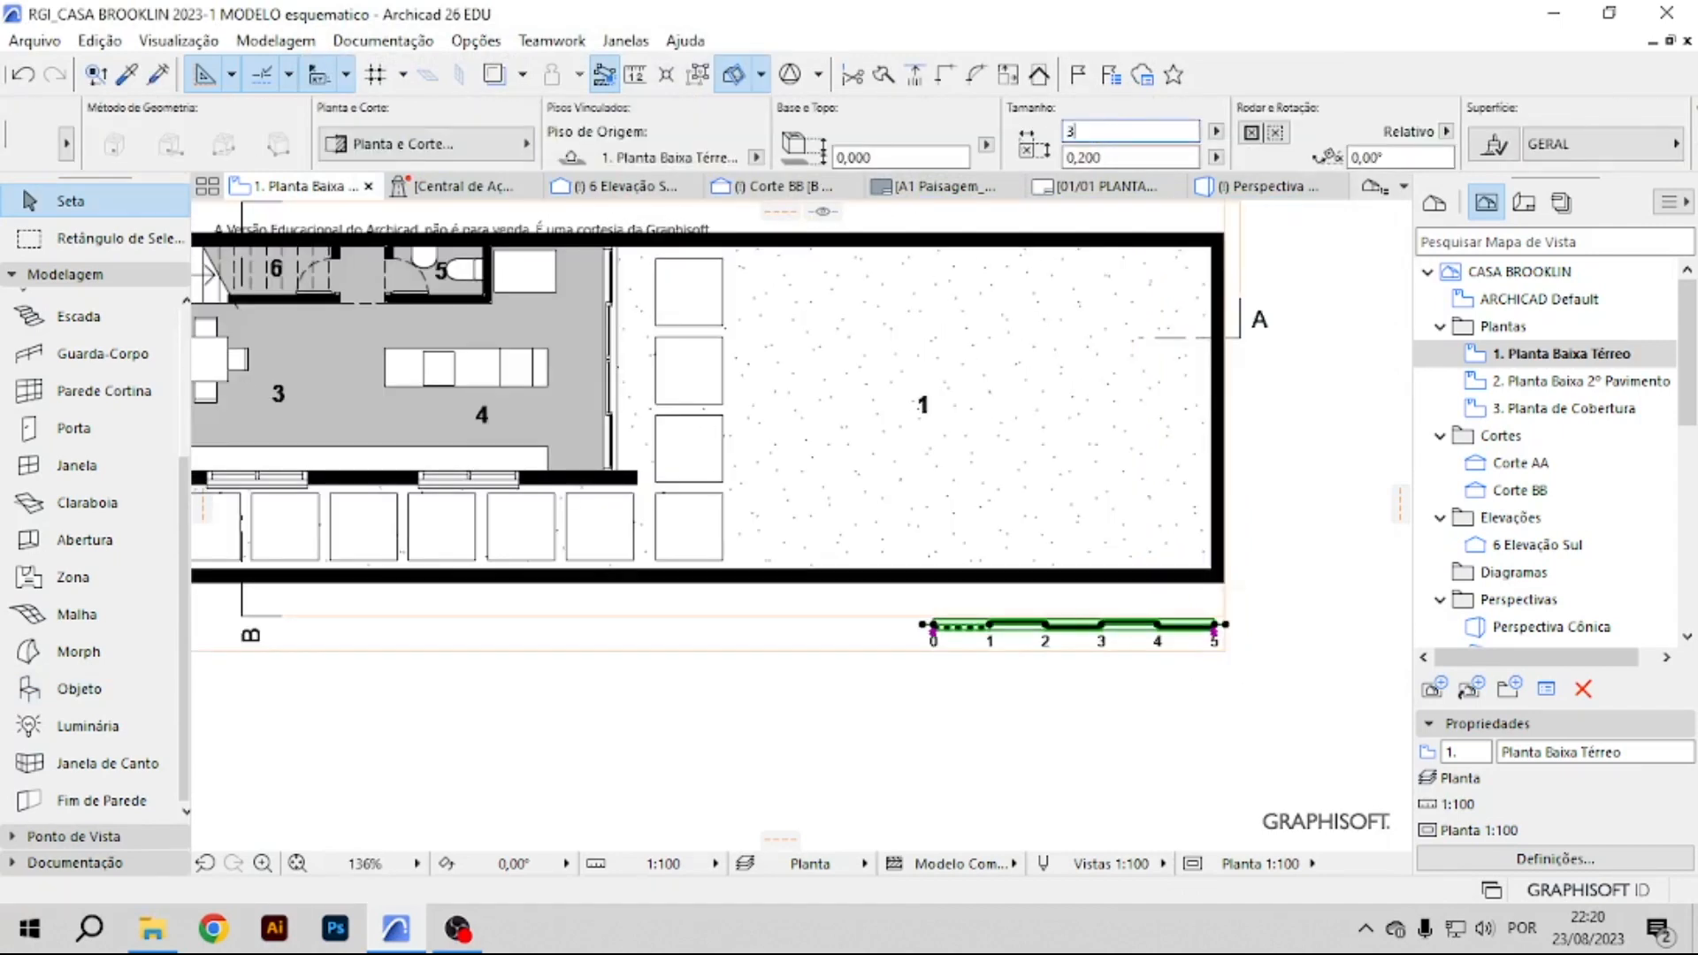
{"action": "key", "text": "Return"}
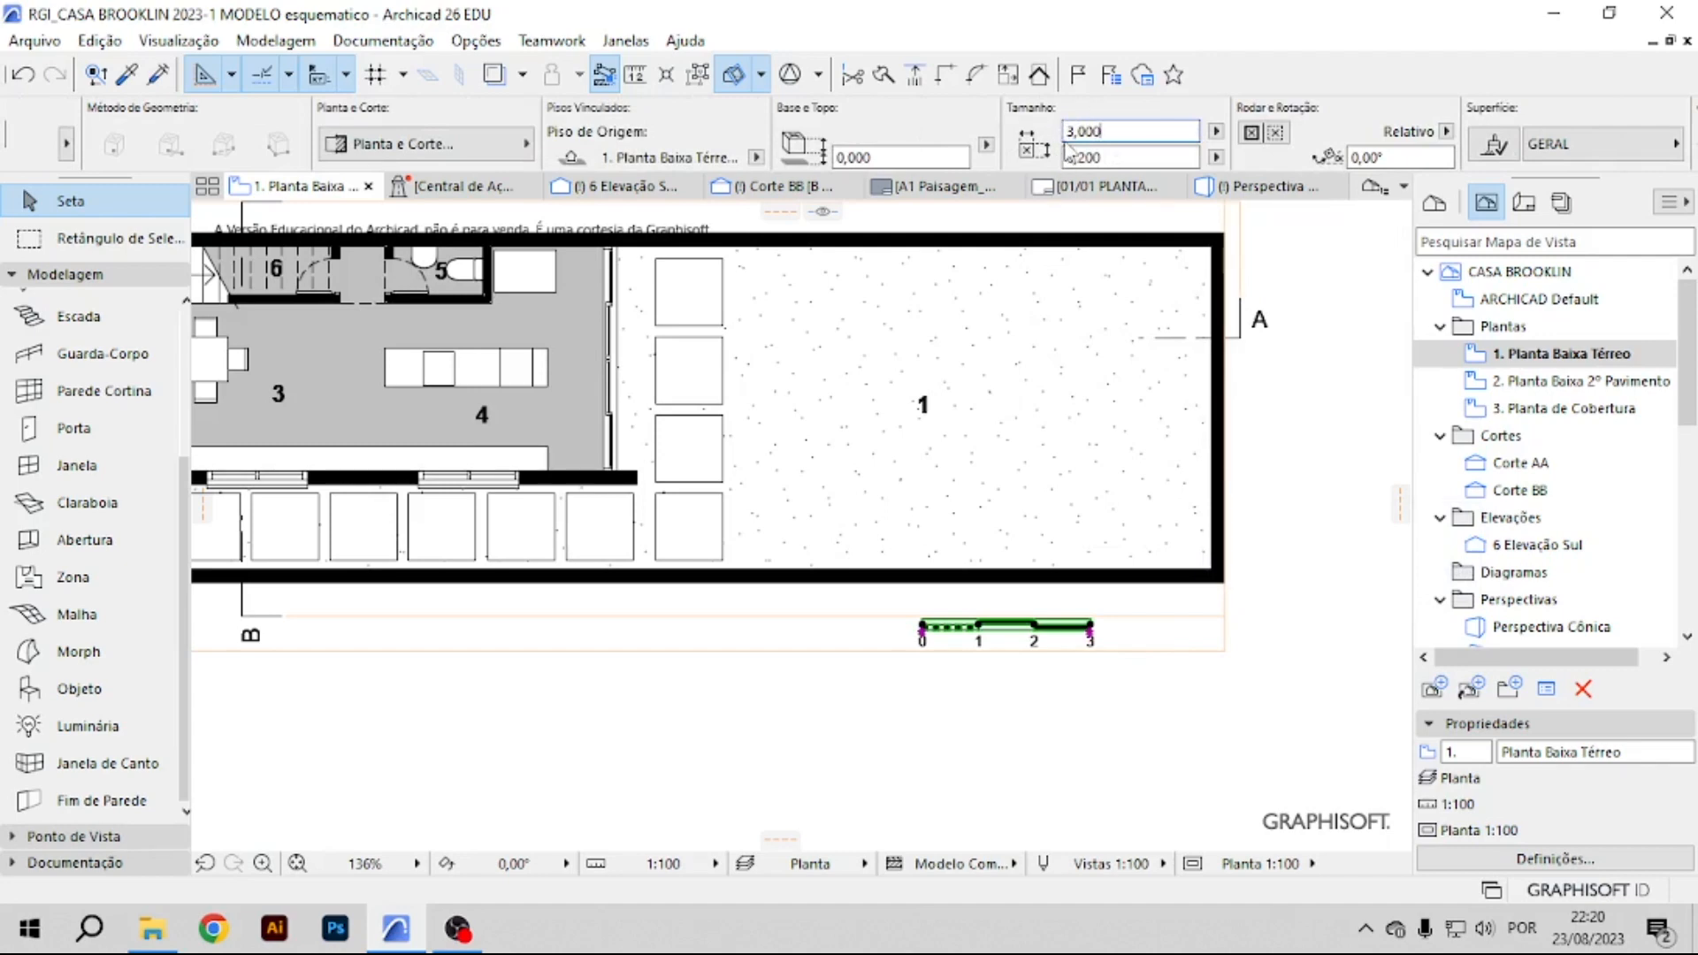
Move the scale bar horizontally to the right so it ends just short of the plan's outer wall edge.
{"action": "scroll", "coordinate": [1072, 639], "scroll_direction": "up", "scroll_amount": 3}
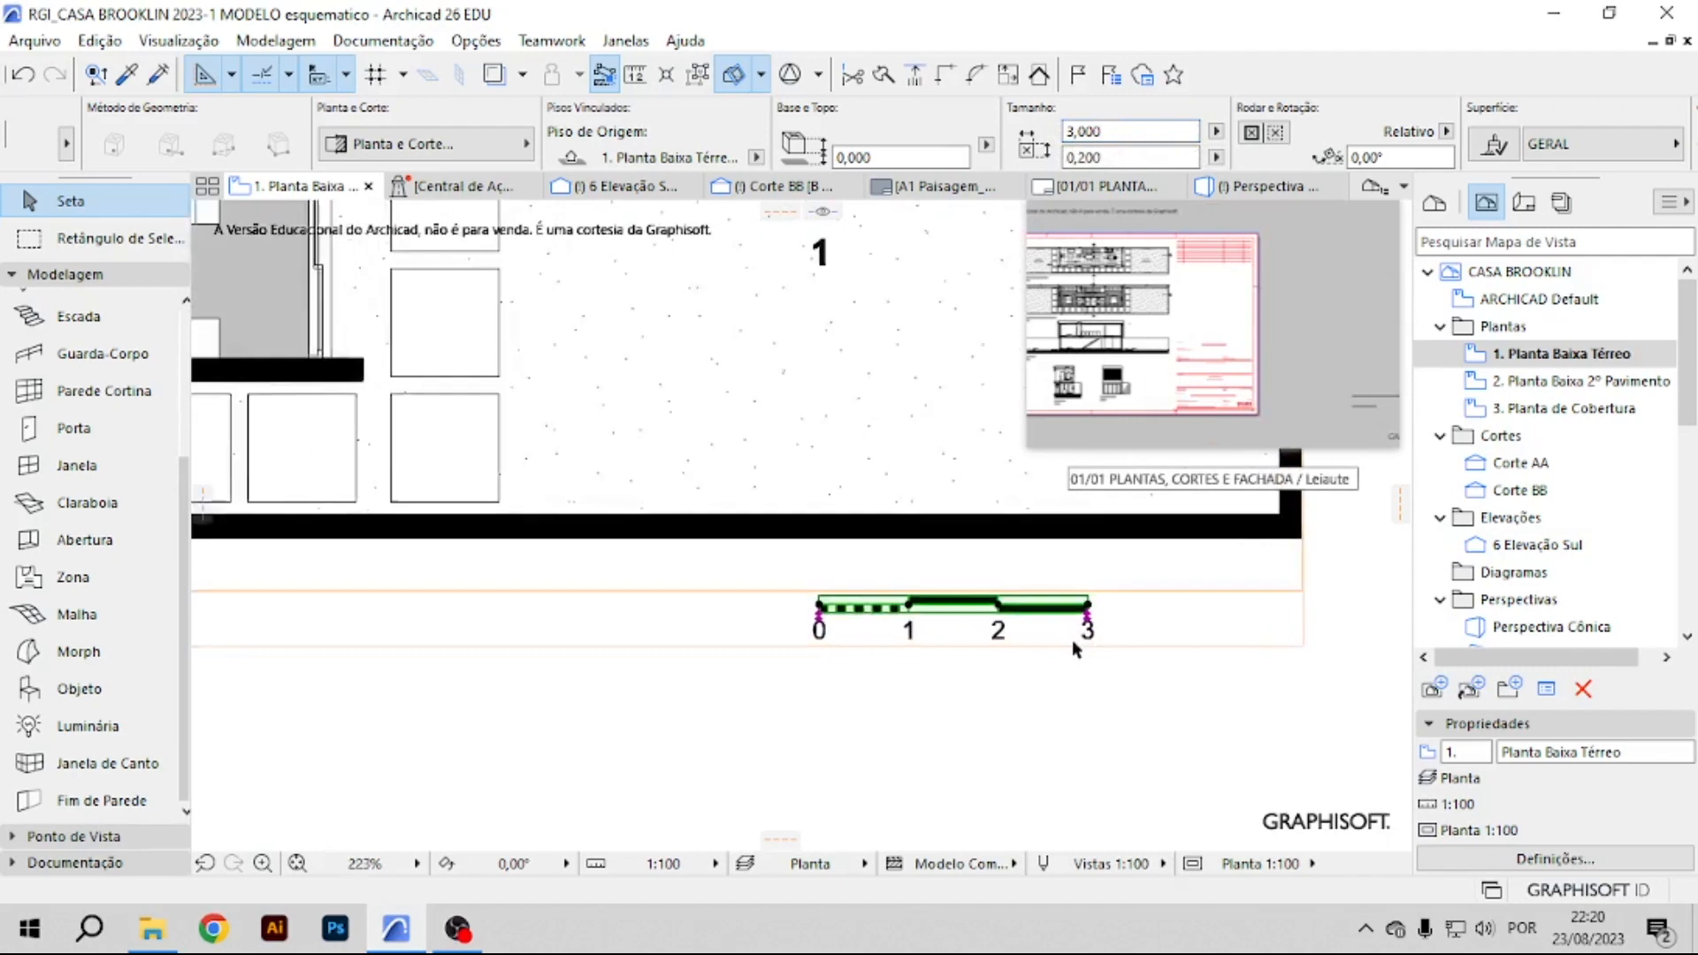
{"action": "scroll", "coordinate": [1072, 639], "scroll_direction": "up", "scroll_amount": 2}
{"action": "key", "text": "ctrl+d"}
{"action": "left_click", "coordinate": [924, 594]}
{"action": "middle_click_drag", "start_coordinate": [1184, 590], "coordinate": [1005, 626]}
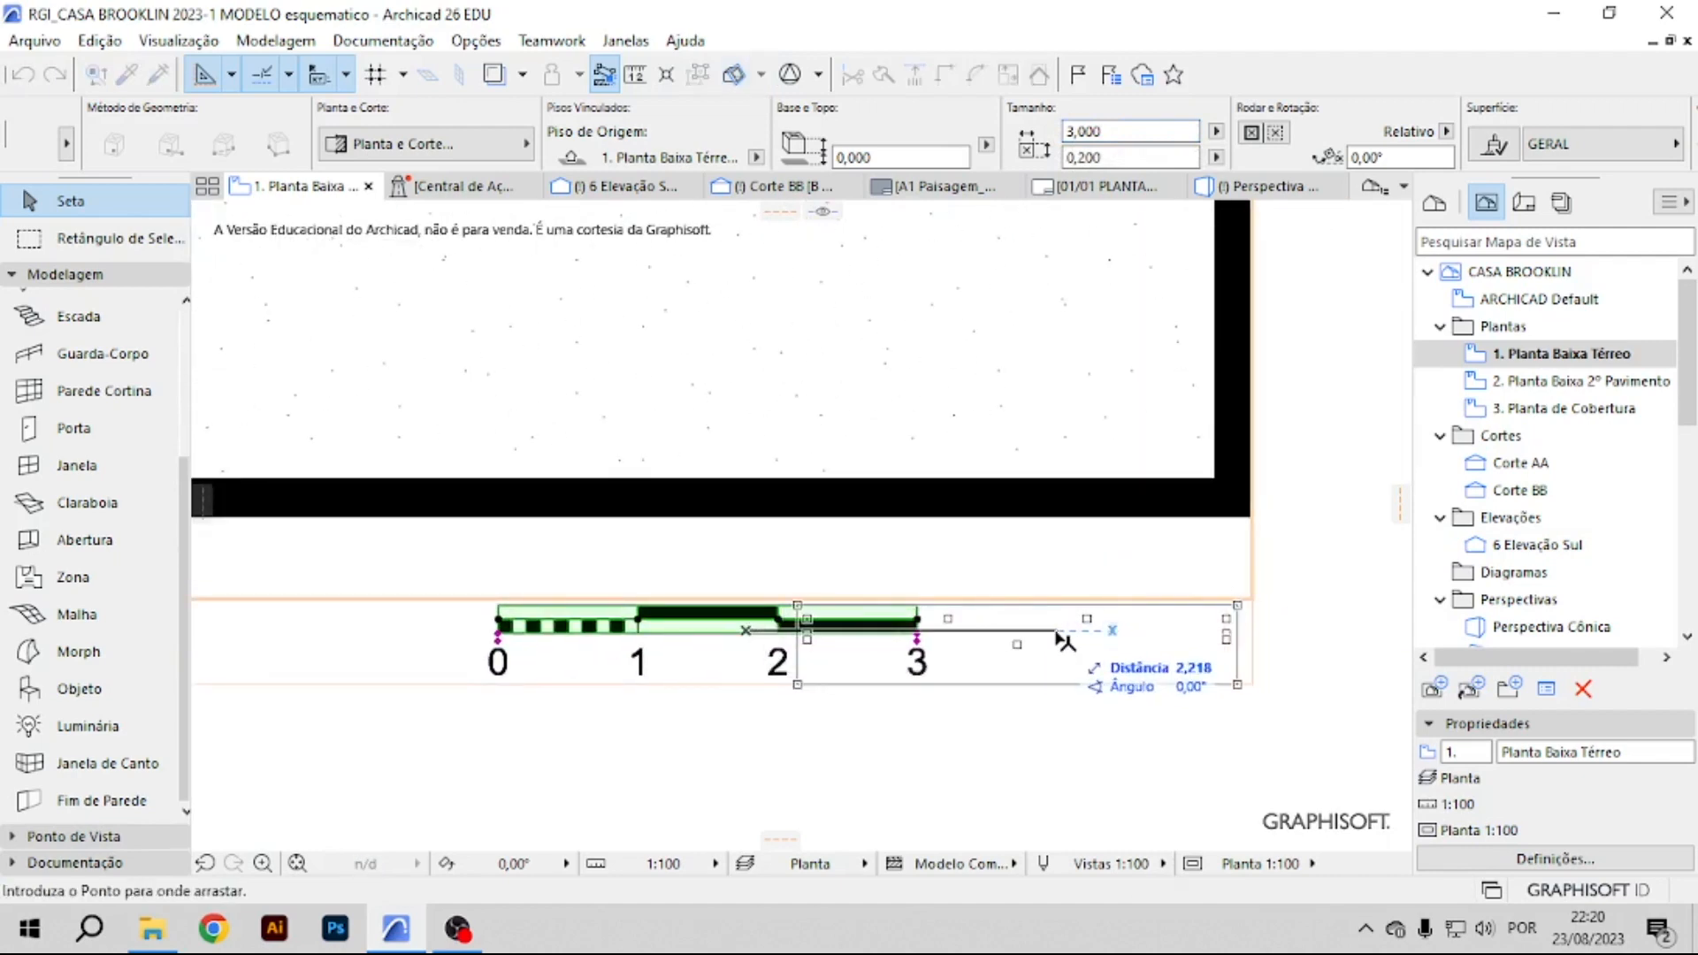
{"action": "left_click", "coordinate": [1093, 646]}
Open the second-floor plan view and set the length of its scale bar to 3,000.
{"action": "left_click", "coordinate": [1554, 389]}
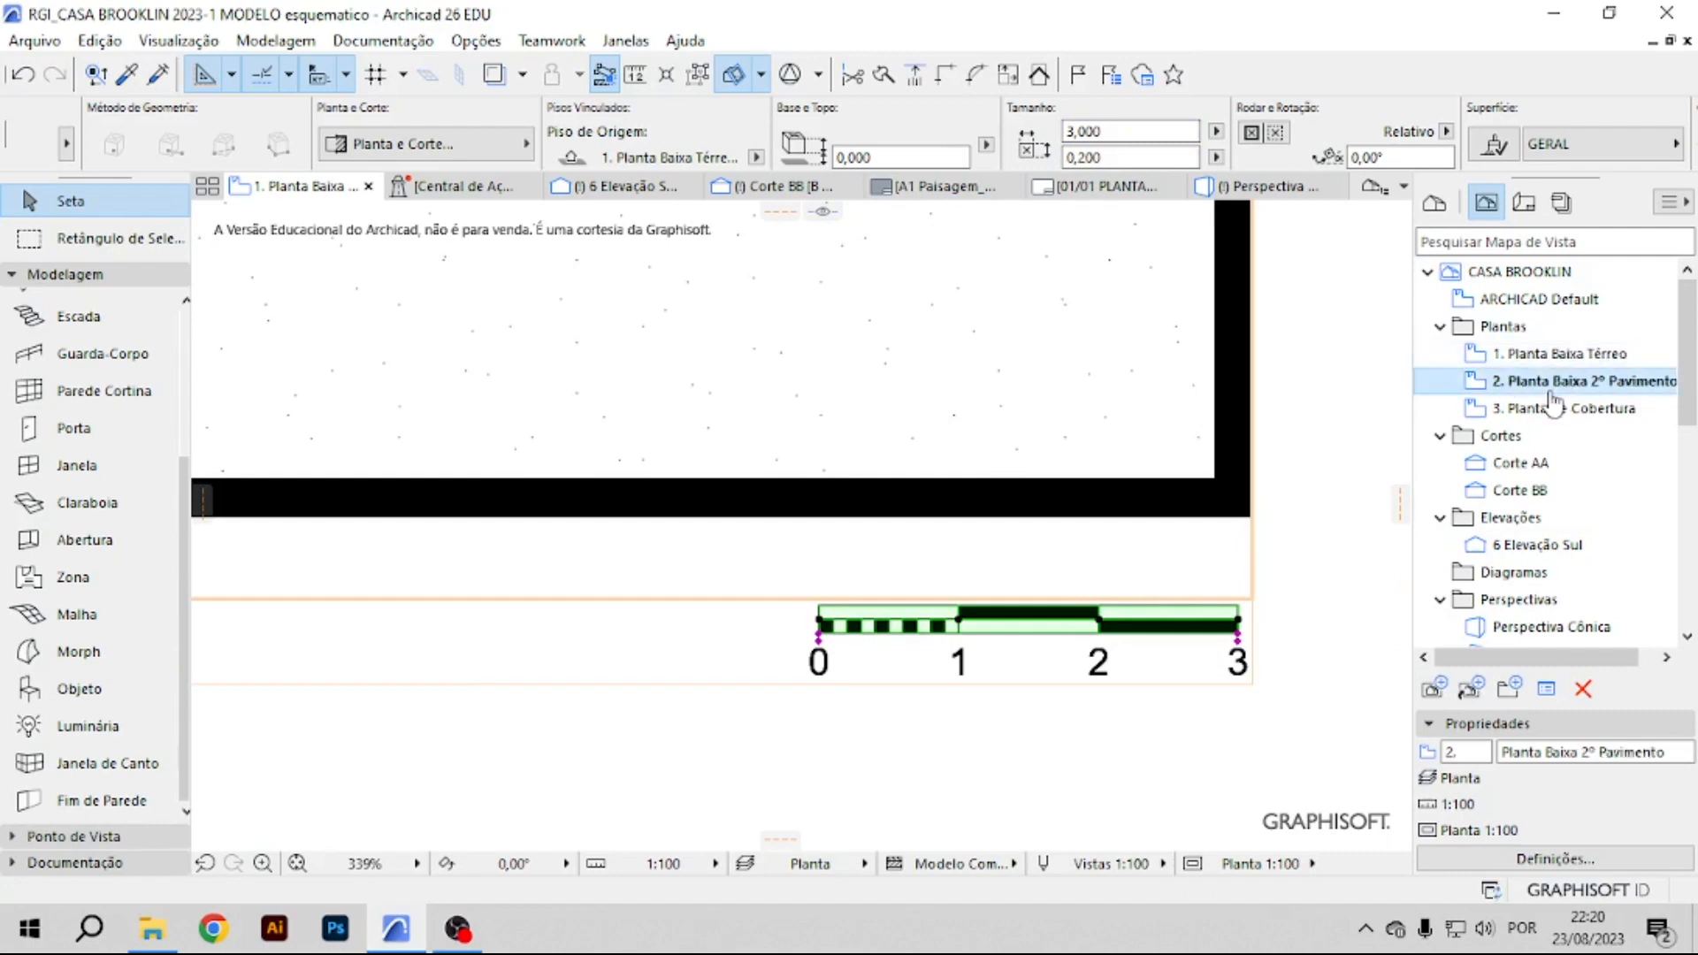
{"action": "left_click", "coordinate": [1143, 651]}
{"action": "scroll", "coordinate": [1063, 143], "scroll_direction": "down", "scroll_amount": 5}
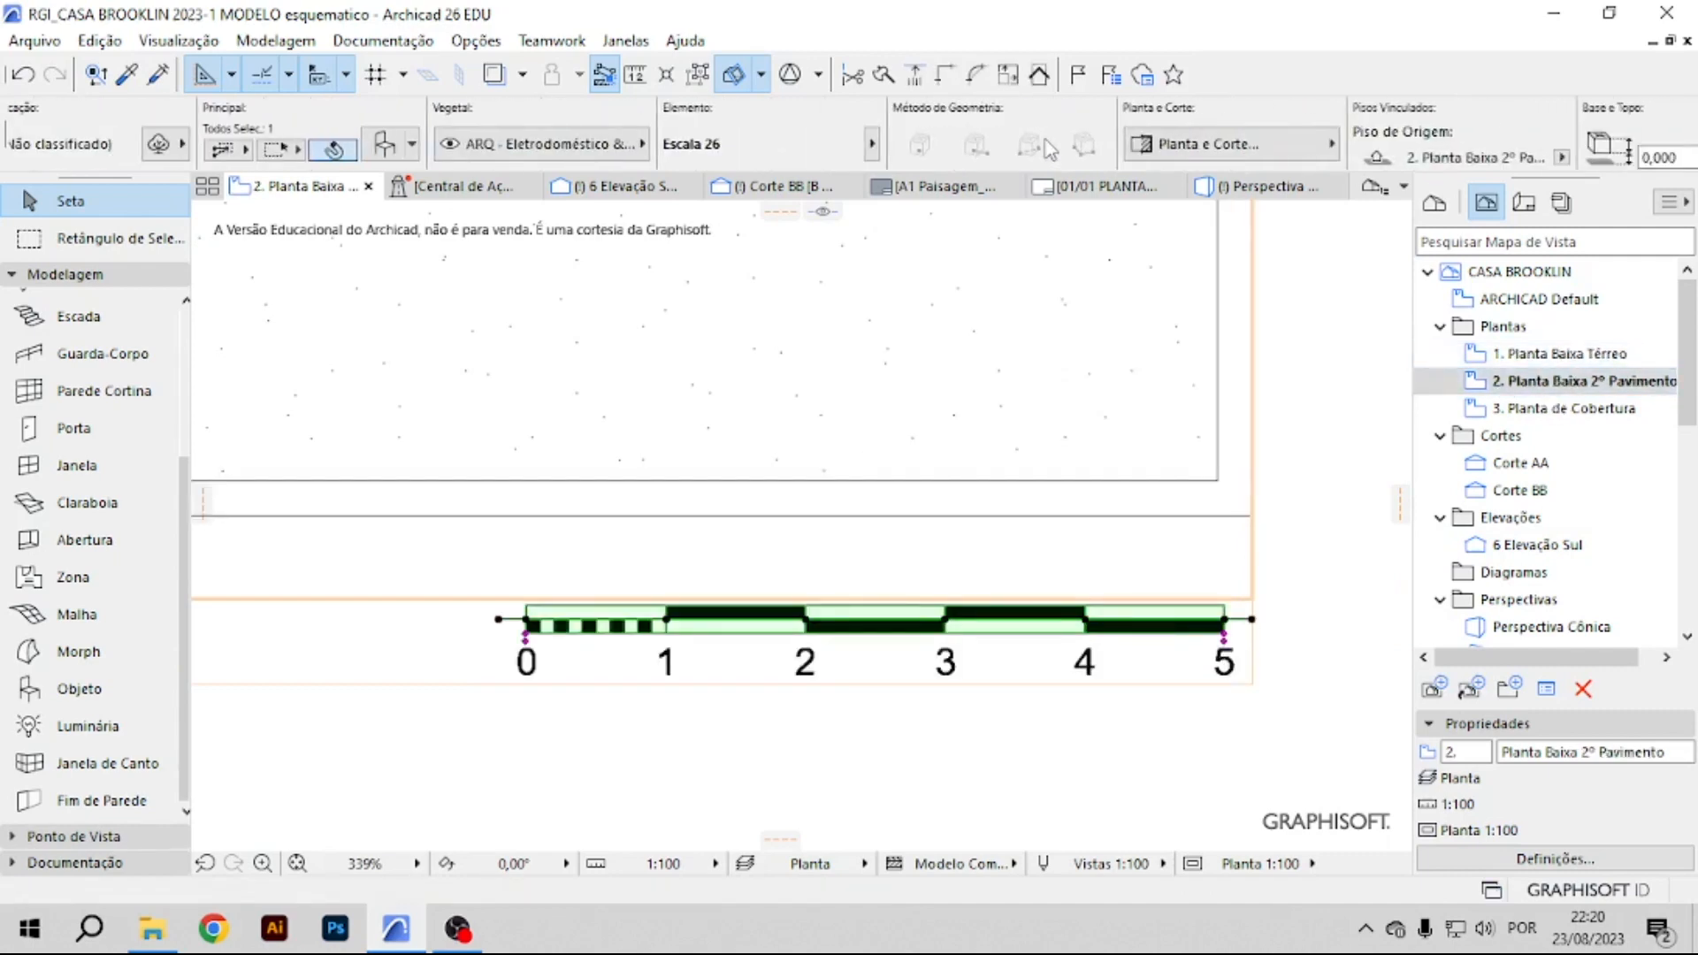
{"action": "scroll", "coordinate": [988, 132], "scroll_direction": "down", "scroll_amount": 1}
{"action": "left_click", "coordinate": [1118, 131]}
{"action": "left_click_drag", "start_coordinate": [1119, 131], "coordinate": [1064, 130]}
{"action": "type", "text": "3"}
{"action": "key", "text": "Return"}
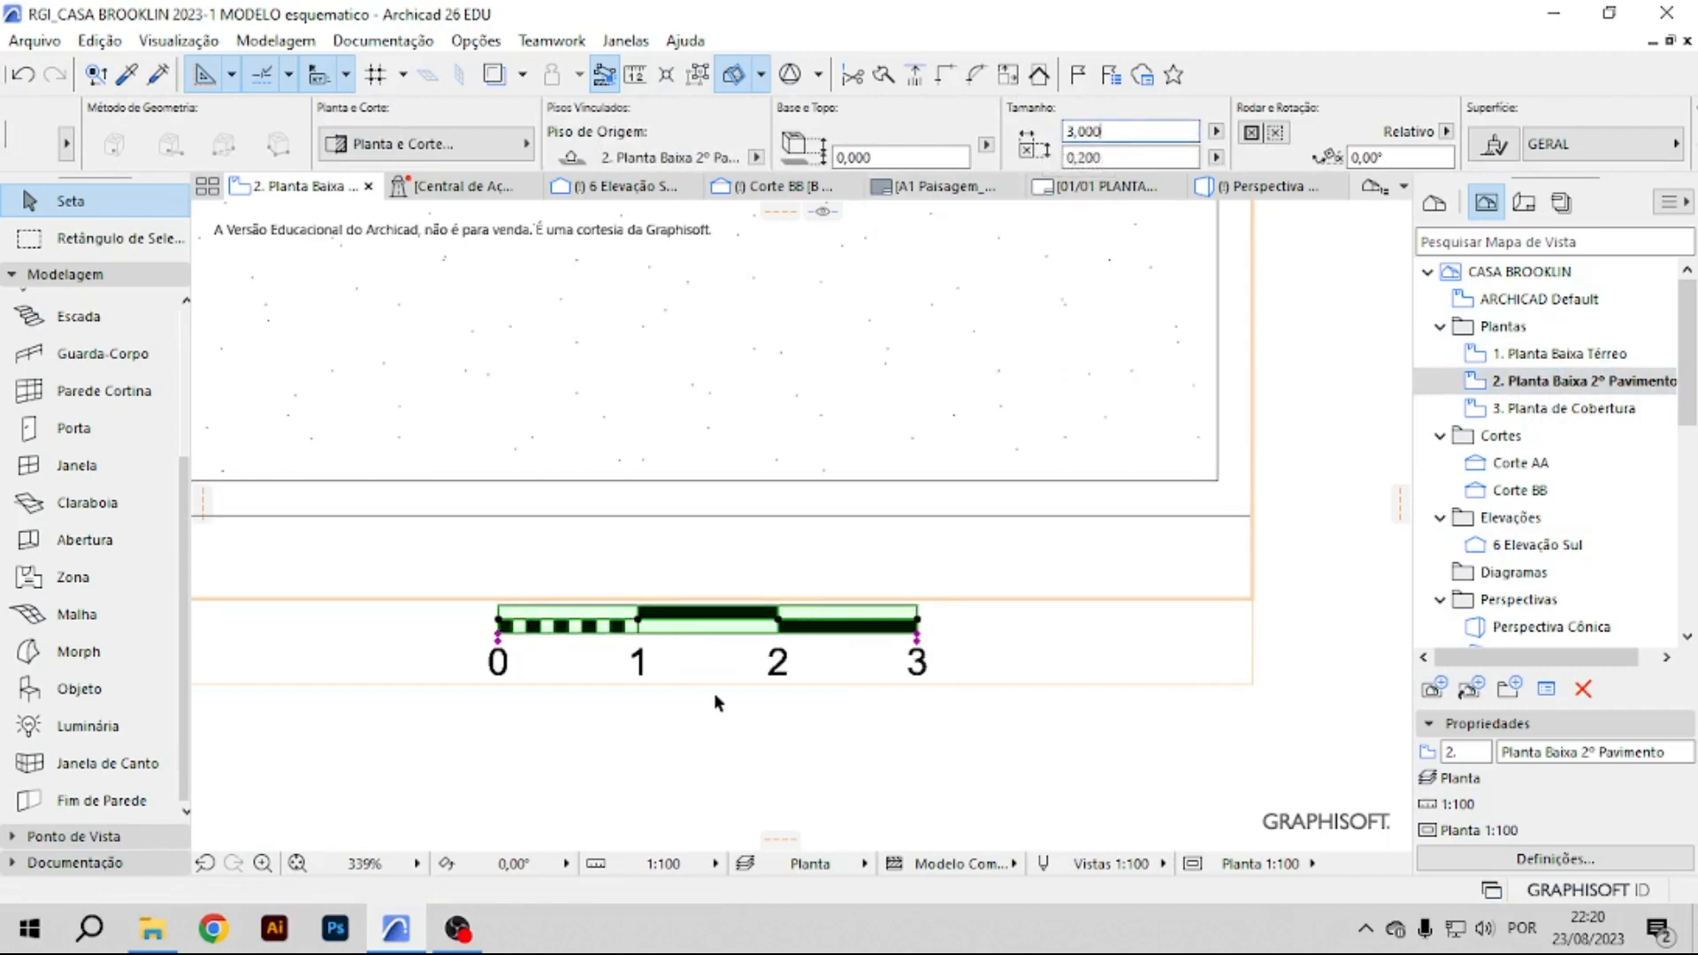
Move the second-floor scale bar right until it ends at the site's outer edge, and open the Corte AA section view.
{"action": "left_click_drag", "start_coordinate": [763, 627], "coordinate": [1101, 639]}
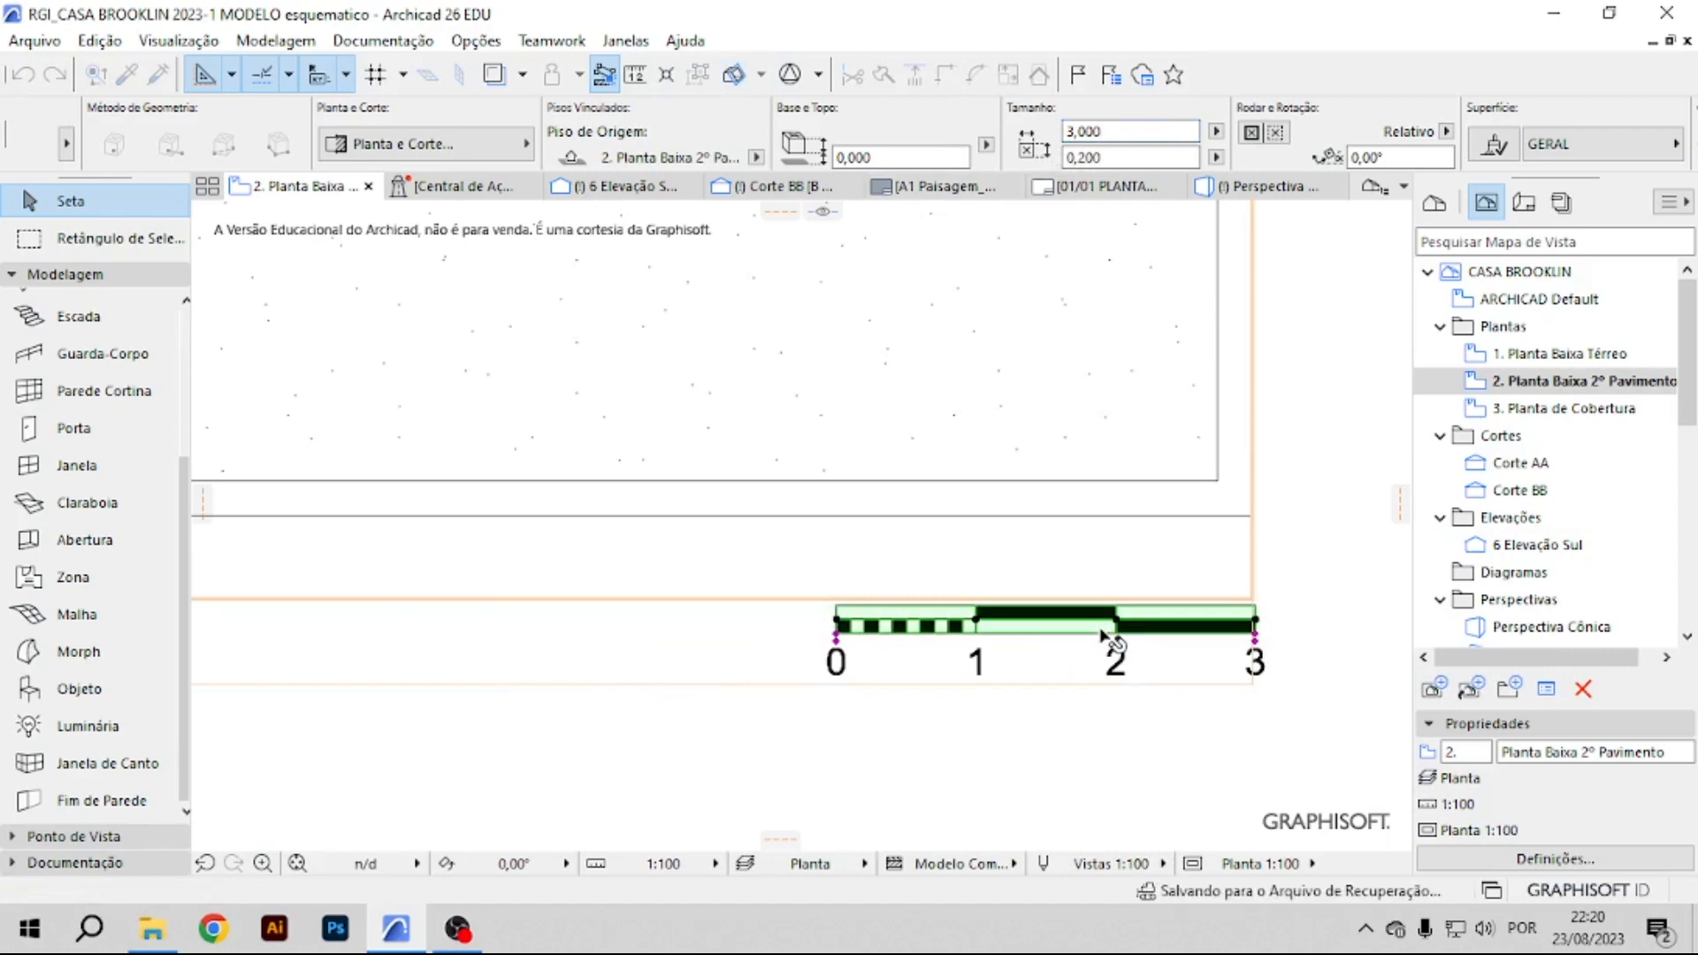
{"action": "left_click", "coordinate": [1311, 563]}
{"action": "left_click", "coordinate": [1544, 408]}
{"action": "left_click", "coordinate": [1530, 490]}
{"action": "double_click", "coordinate": [1521, 462]}
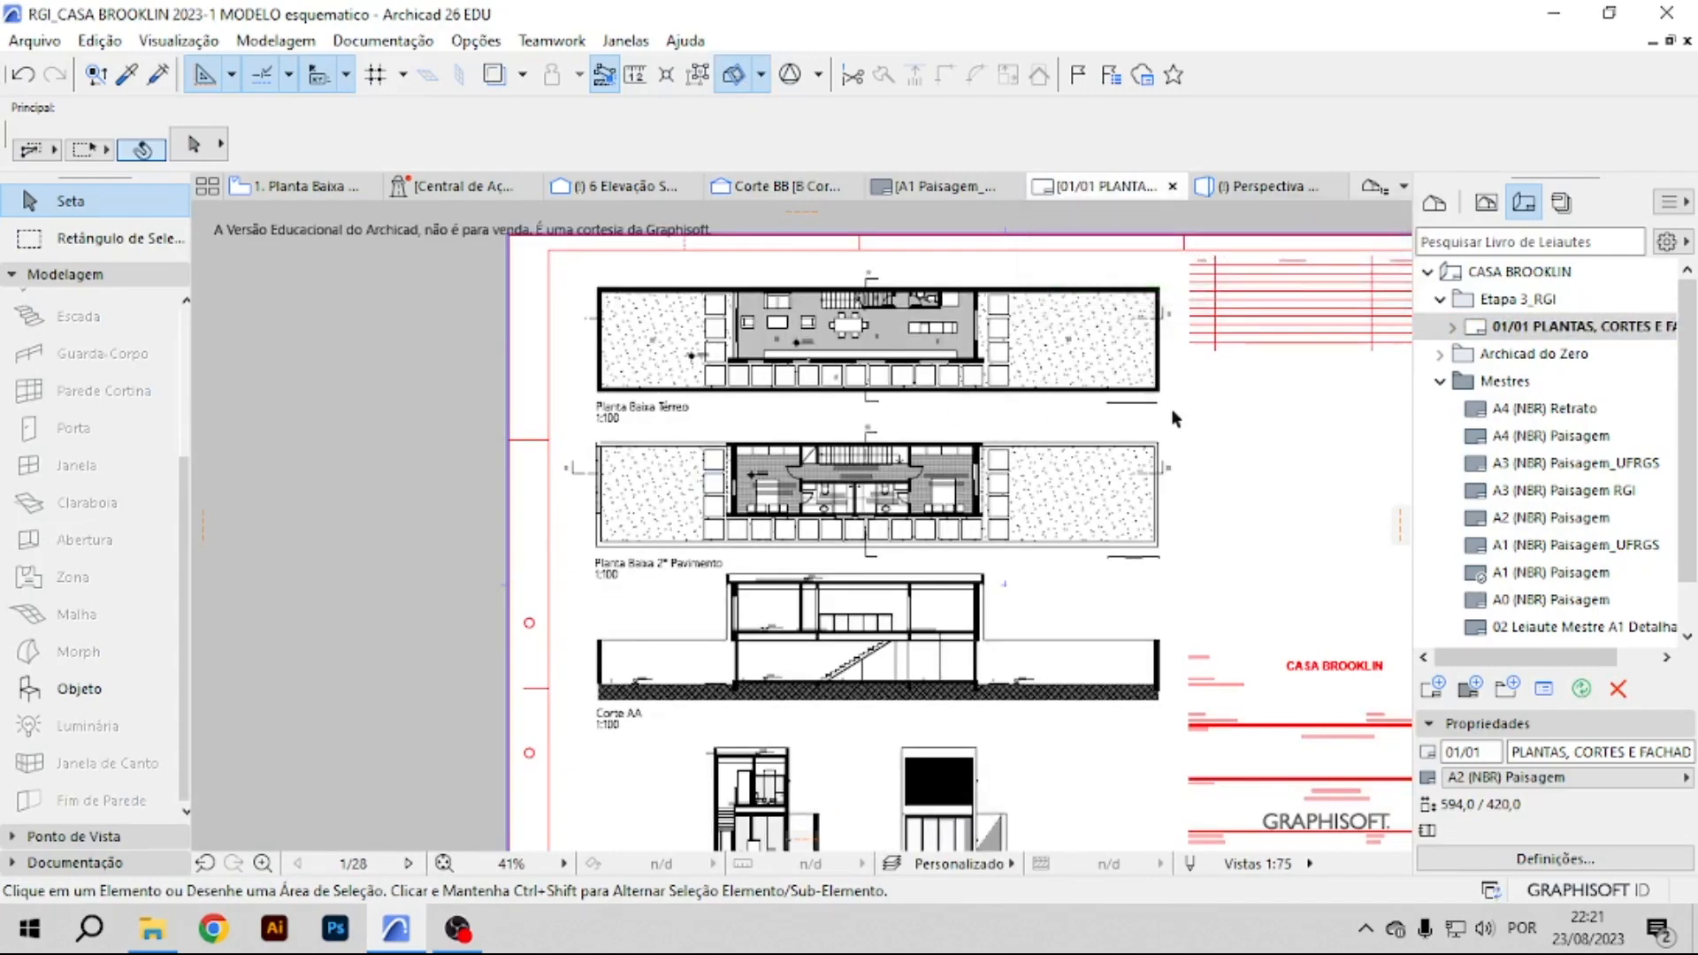
Enlarge the frame of the Planta Baixa Térreo drawing on the 01/01 layout to include the complete scale bar.
{"action": "scroll", "coordinate": [1168, 407], "scroll_direction": "up", "scroll_amount": 5}
{"action": "left_click", "coordinate": [1090, 425]}
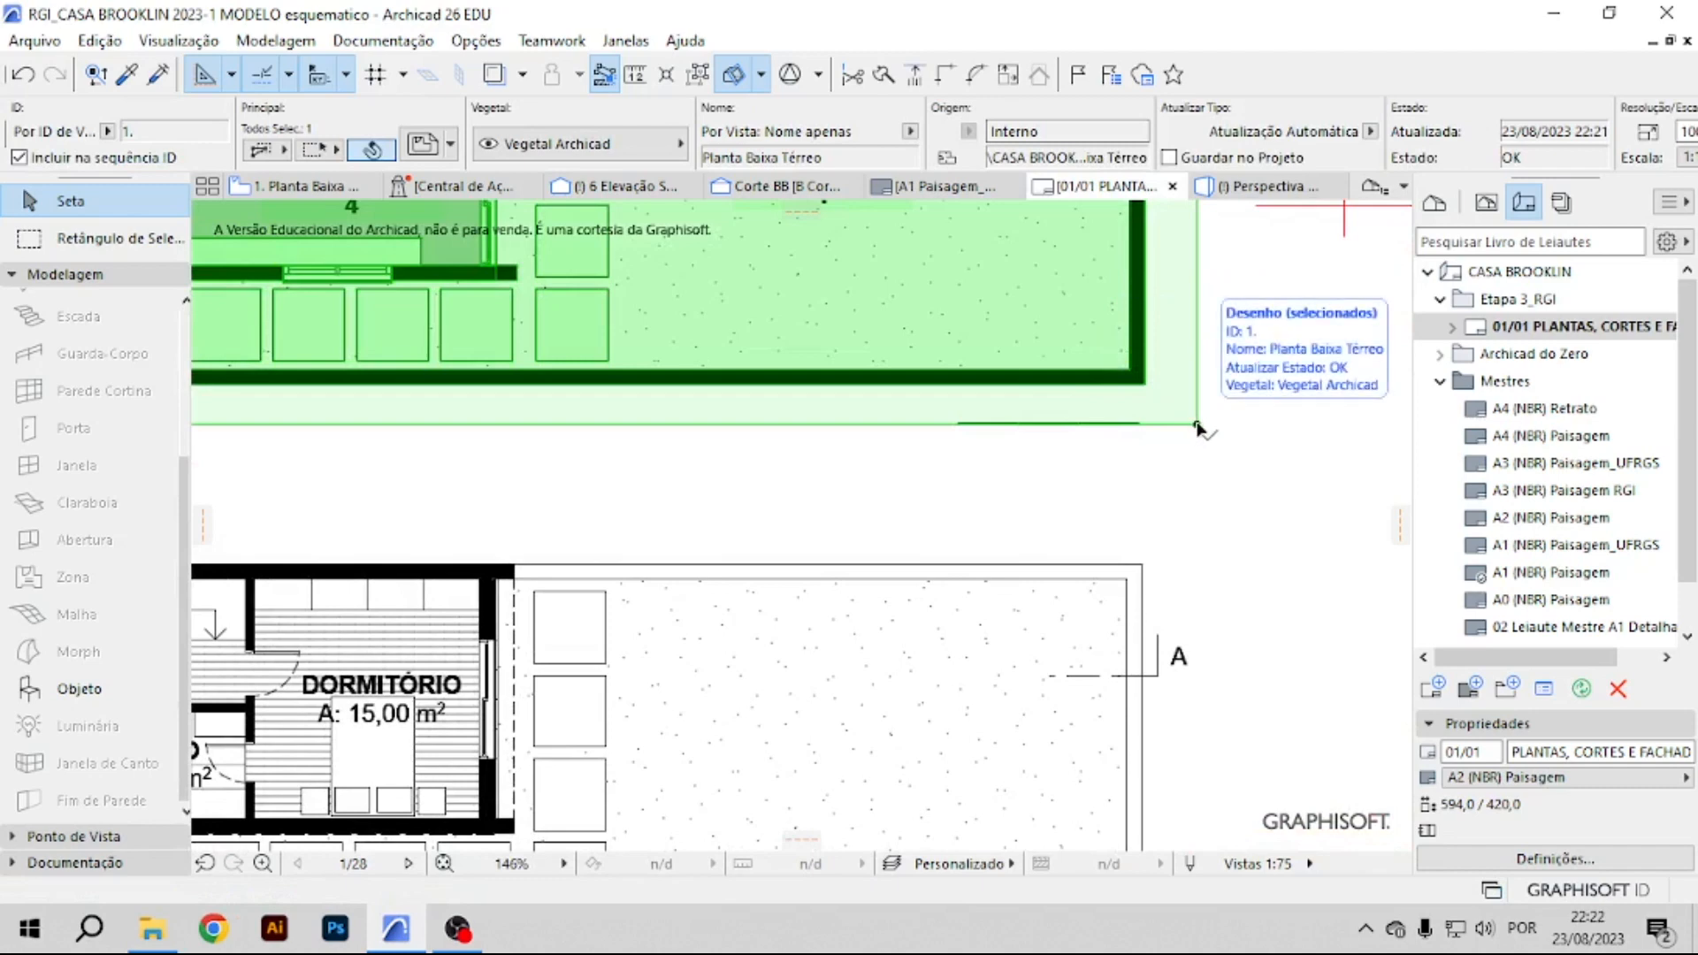
{"action": "left_click", "coordinate": [1197, 426]}
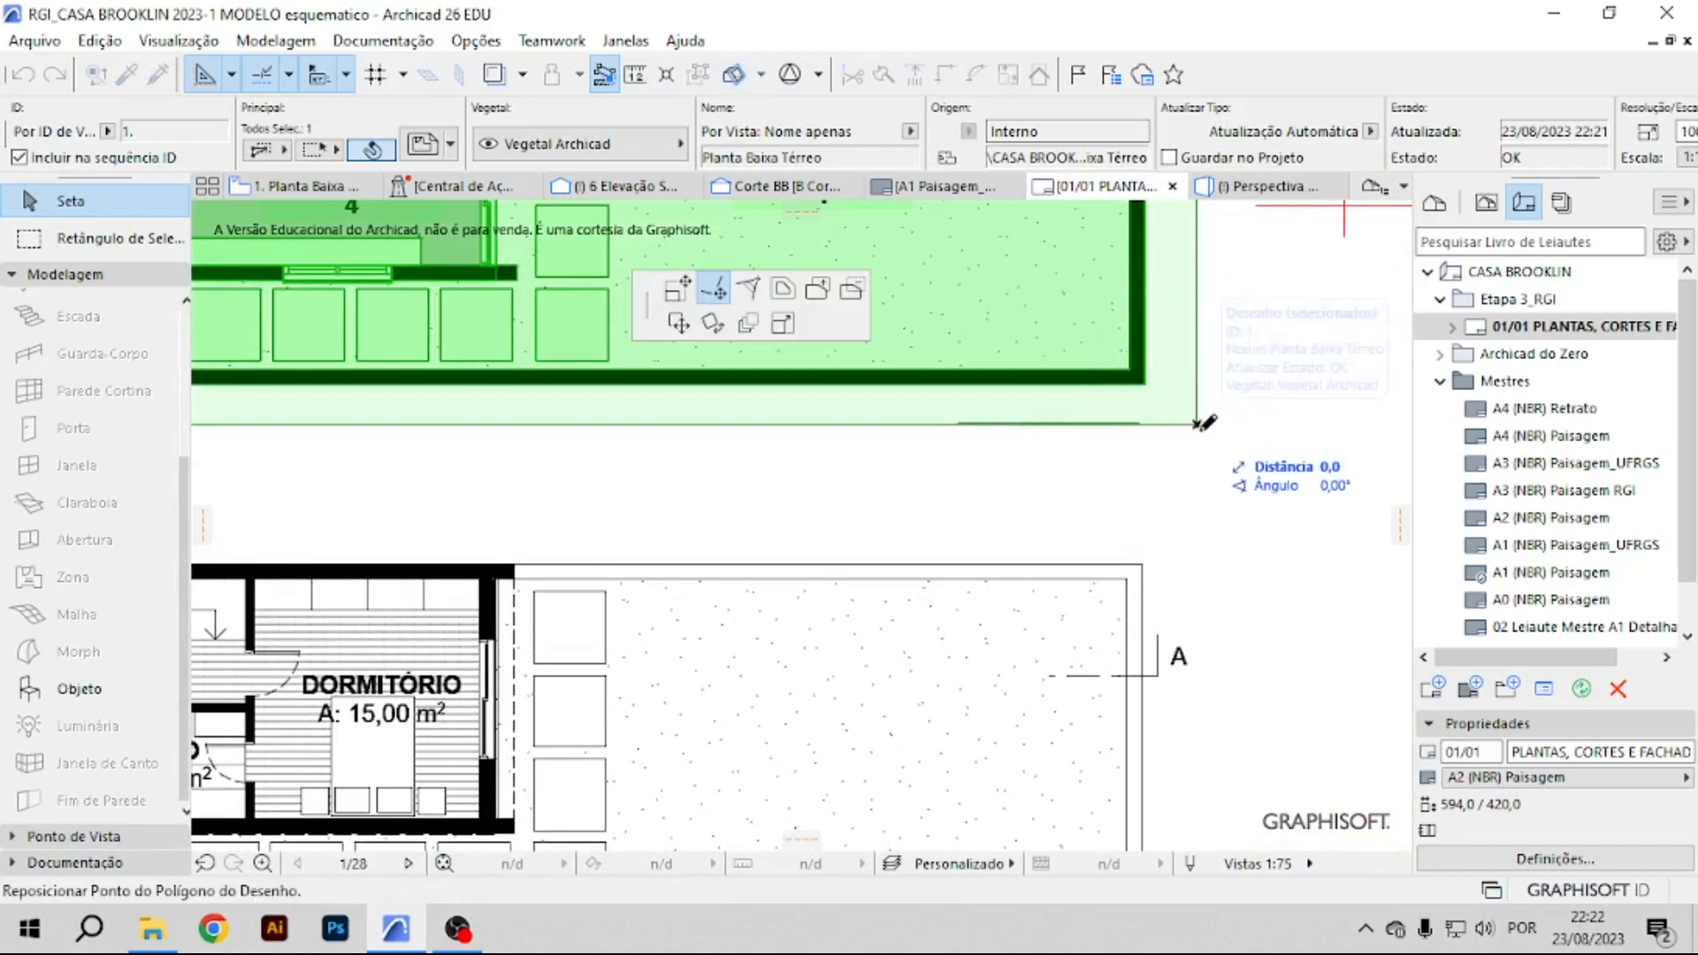
{"action": "left_click", "coordinate": [677, 288]}
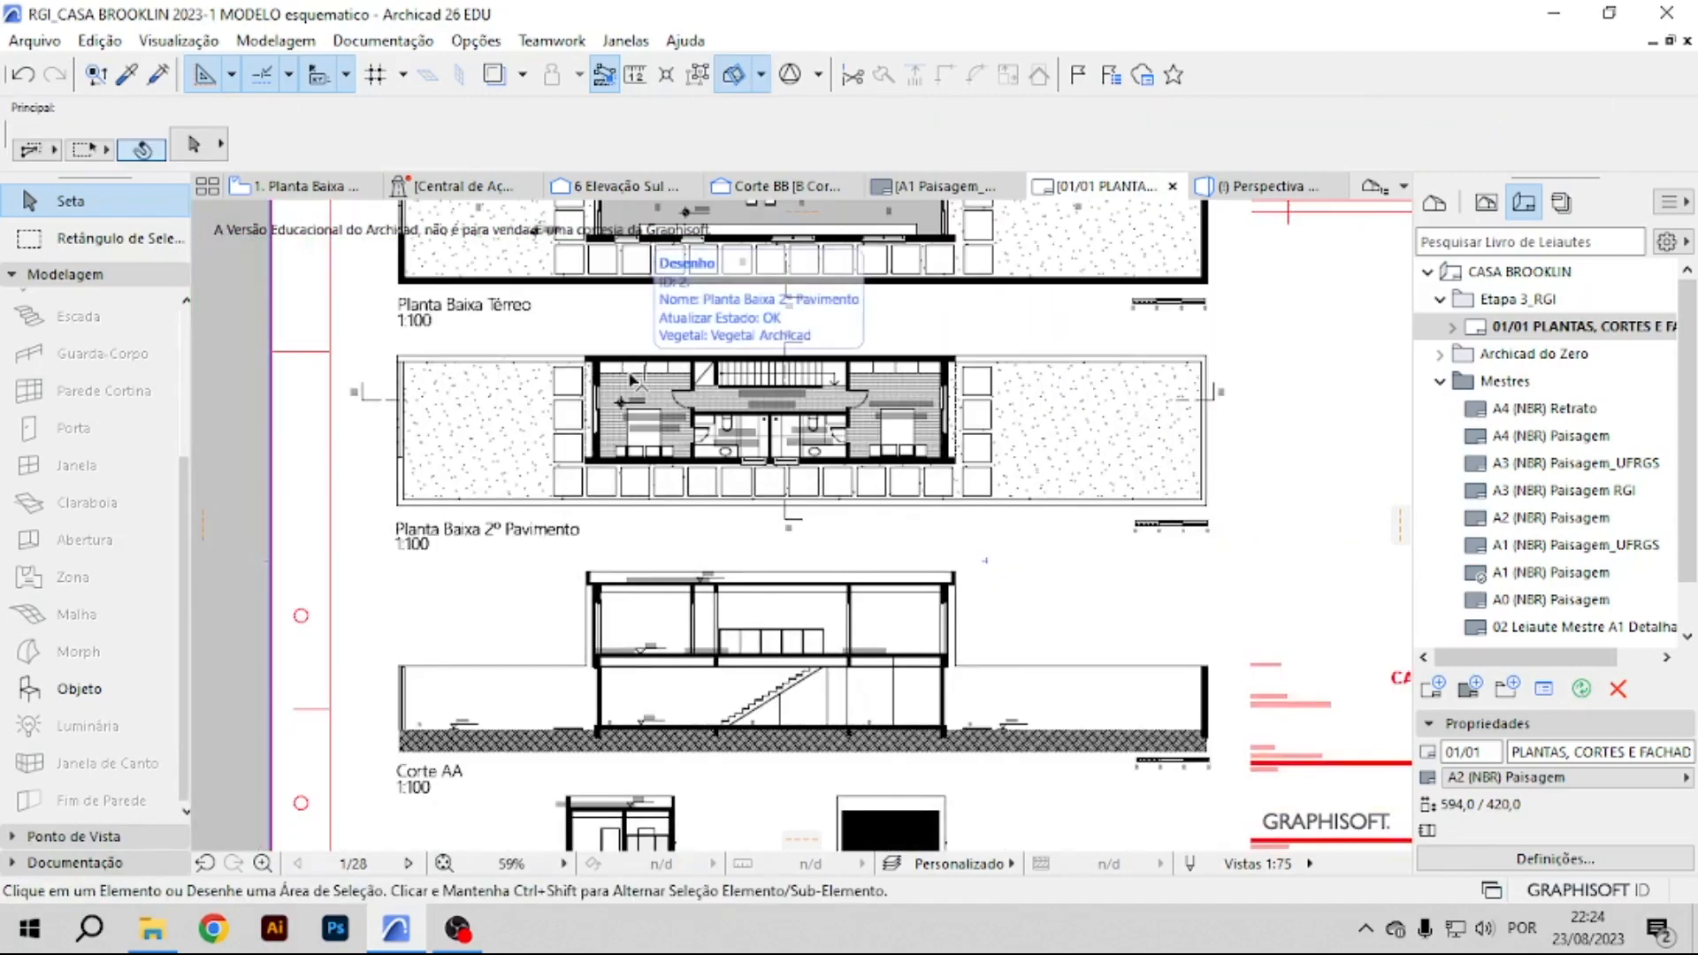
Check both floor plans on the layout and reopen the ground-floor plan view, 1. Planta Baixa Térreo.
{"action": "scroll", "coordinate": [699, 425], "scroll_direction": "up", "scroll_amount": 3}
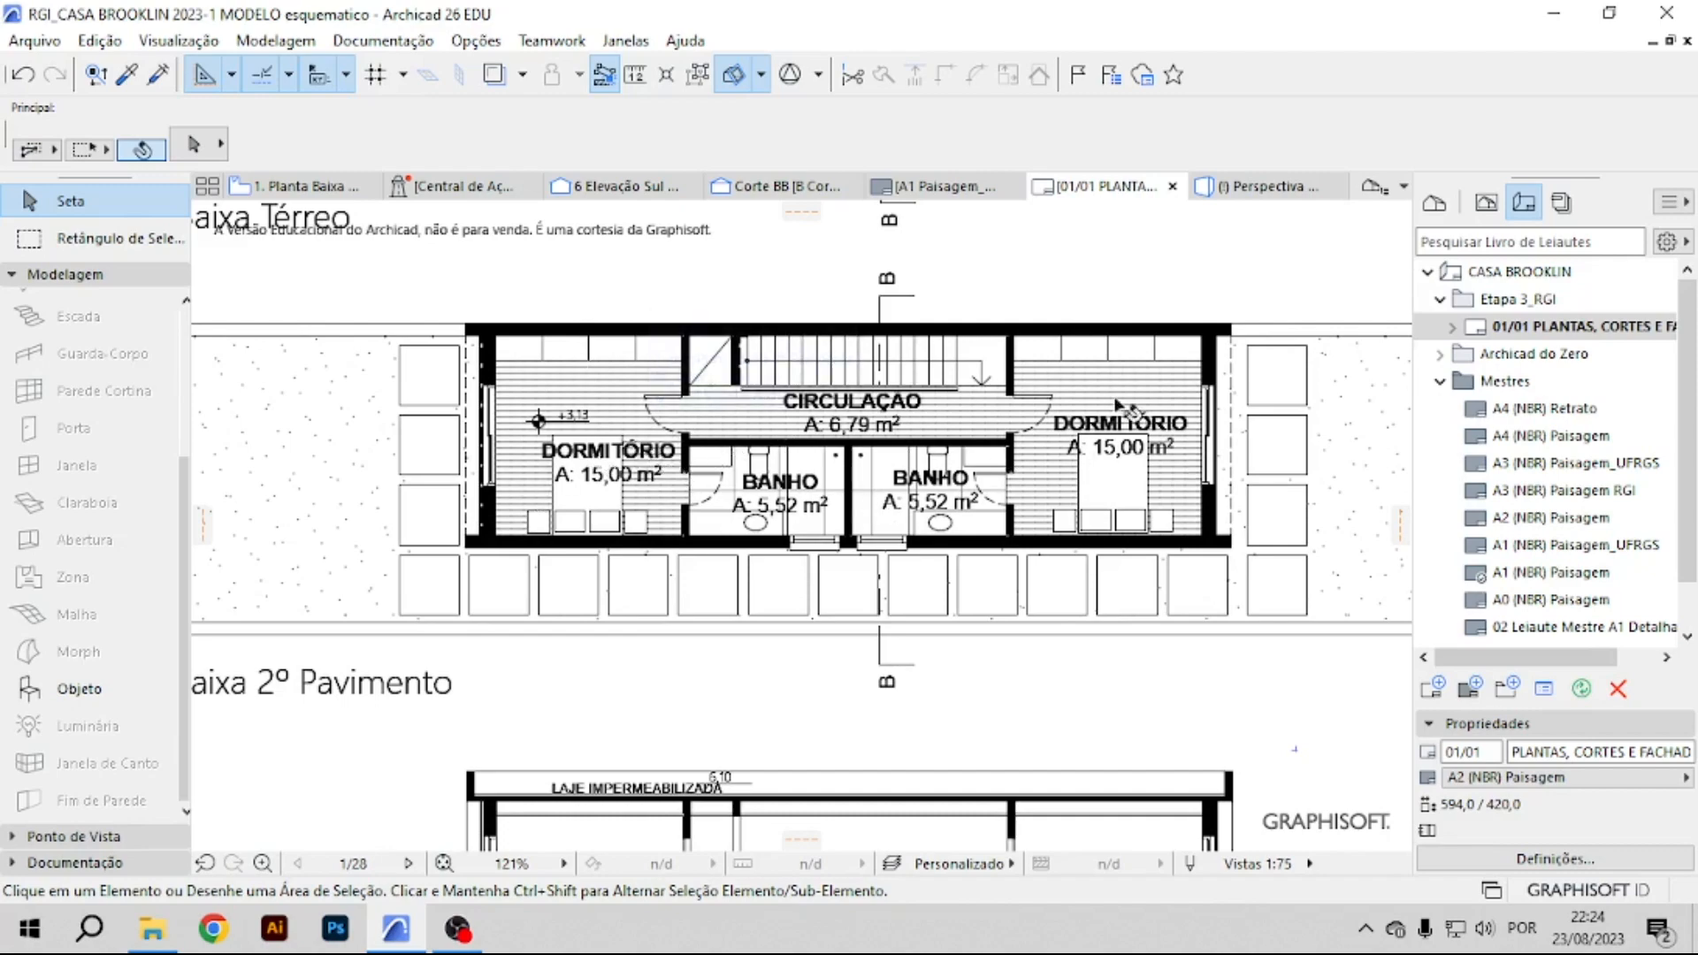
{"action": "scroll", "coordinate": [730, 500], "scroll_direction": "down", "scroll_amount": 4}
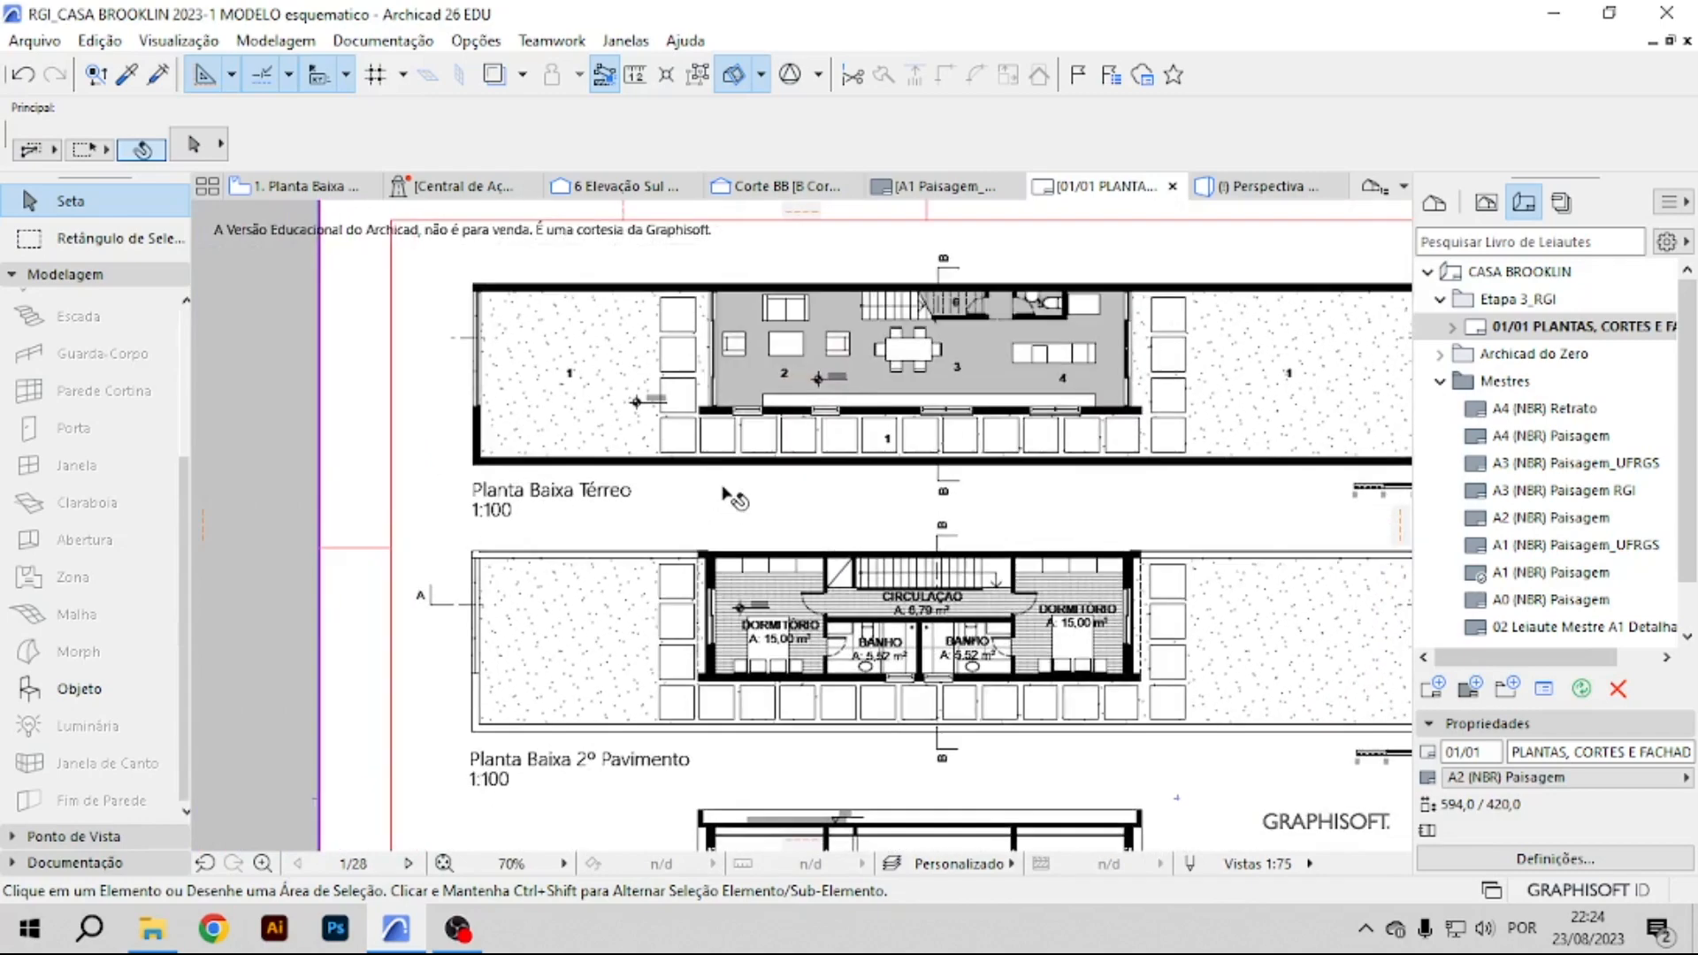
{"action": "scroll", "coordinate": [729, 499], "scroll_direction": "up", "scroll_amount": 2}
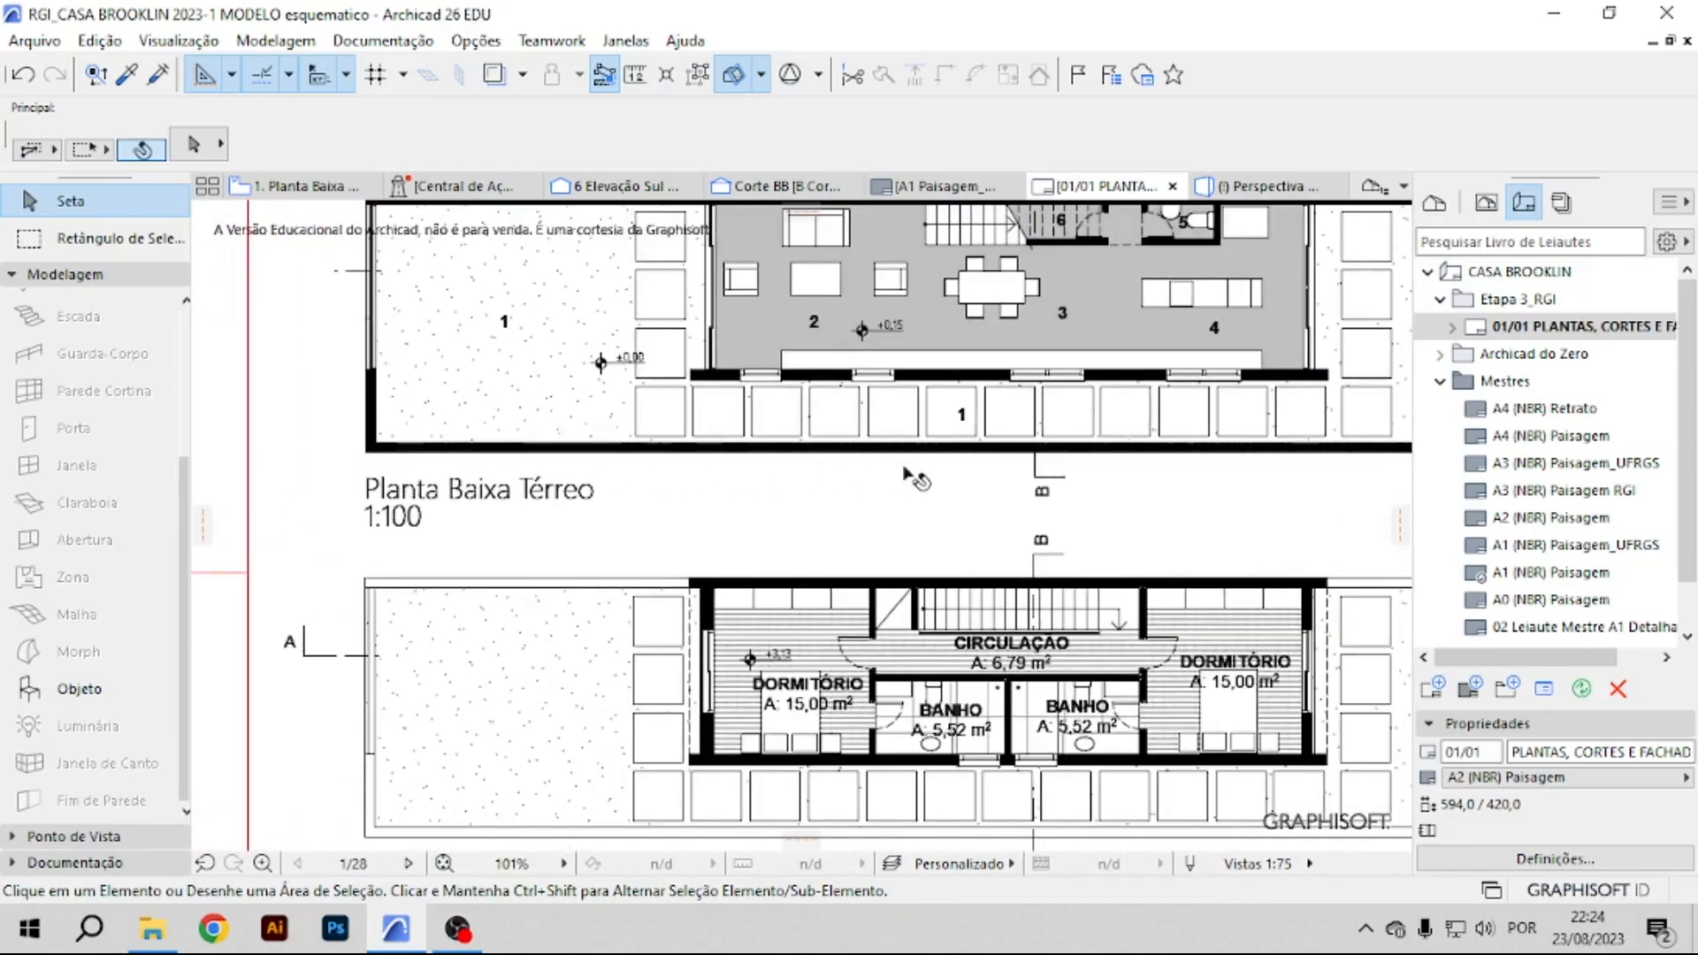
{"action": "left_click", "coordinate": [1490, 206]}
{"action": "double_click", "coordinate": [1567, 355]}
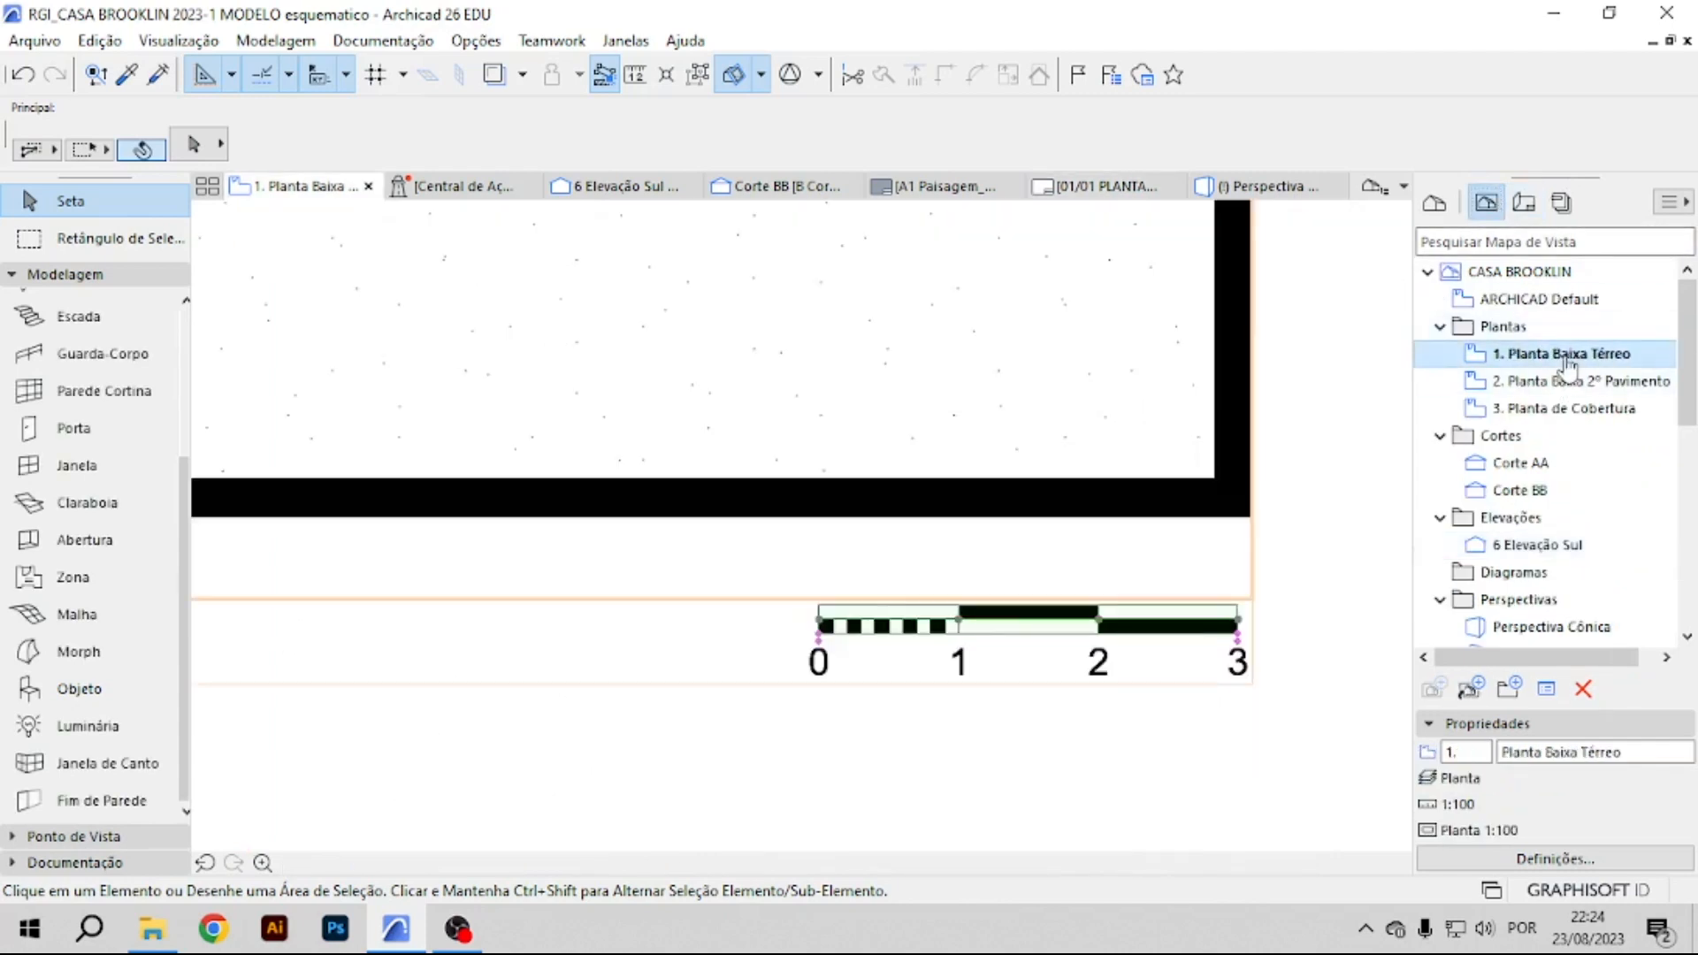
{"action": "middle_click_drag", "start_coordinate": [948, 638], "coordinate": [1105, 639]}
{"action": "middle_click_drag", "start_coordinate": [457, 657], "coordinate": [630, 623]}
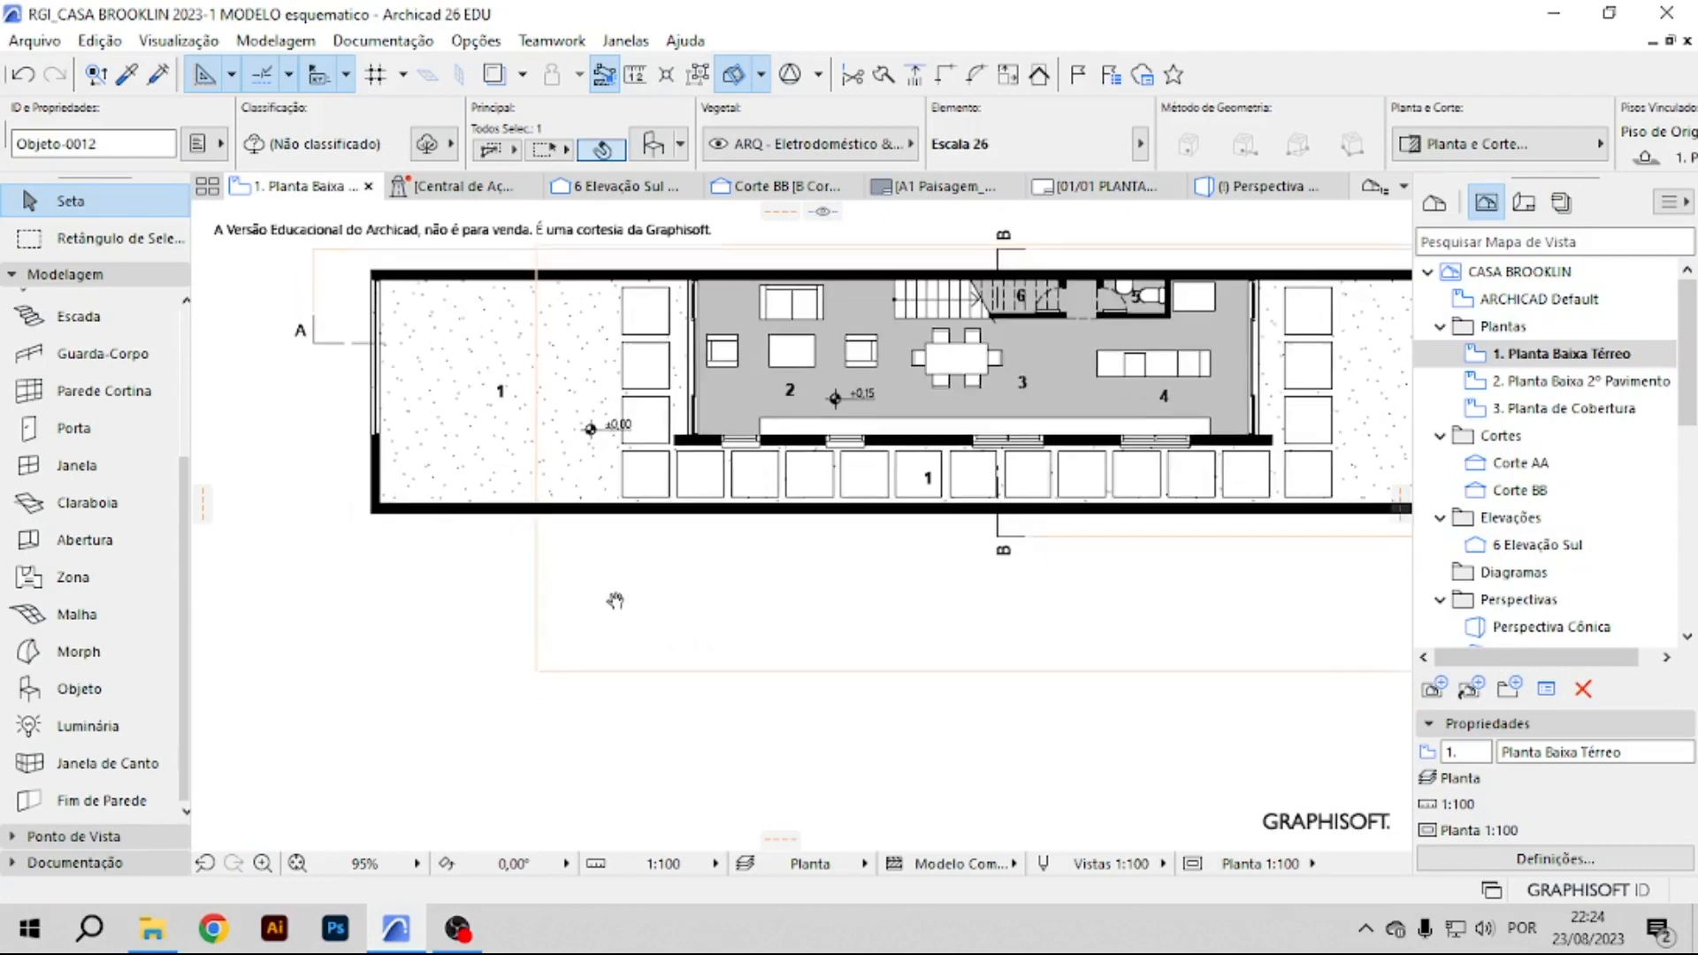
Add a one-line legend text below the ground-floor plan: 1. ÁREAS EXTERNAS, 2. ESTAR, 3. JANTAR, 4. COZINHA, 5. LAVABO, 6. DEPÓSITO.
{"action": "left_click", "coordinate": [87, 274]}
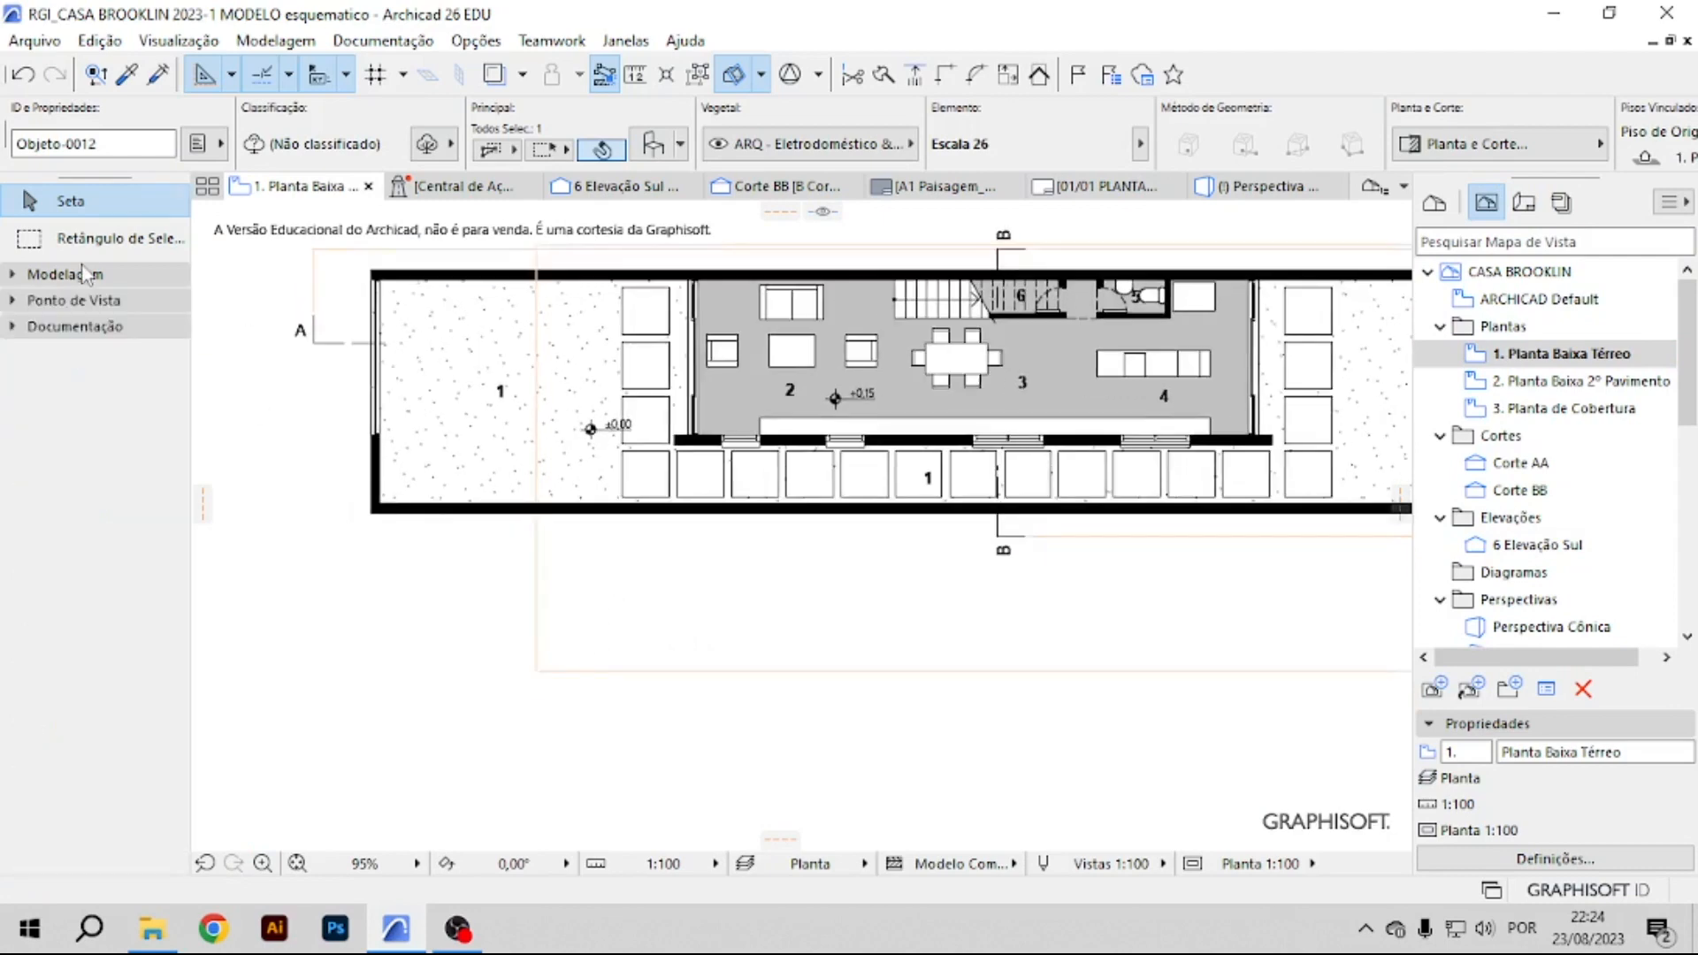
{"action": "left_click", "coordinate": [70, 328]}
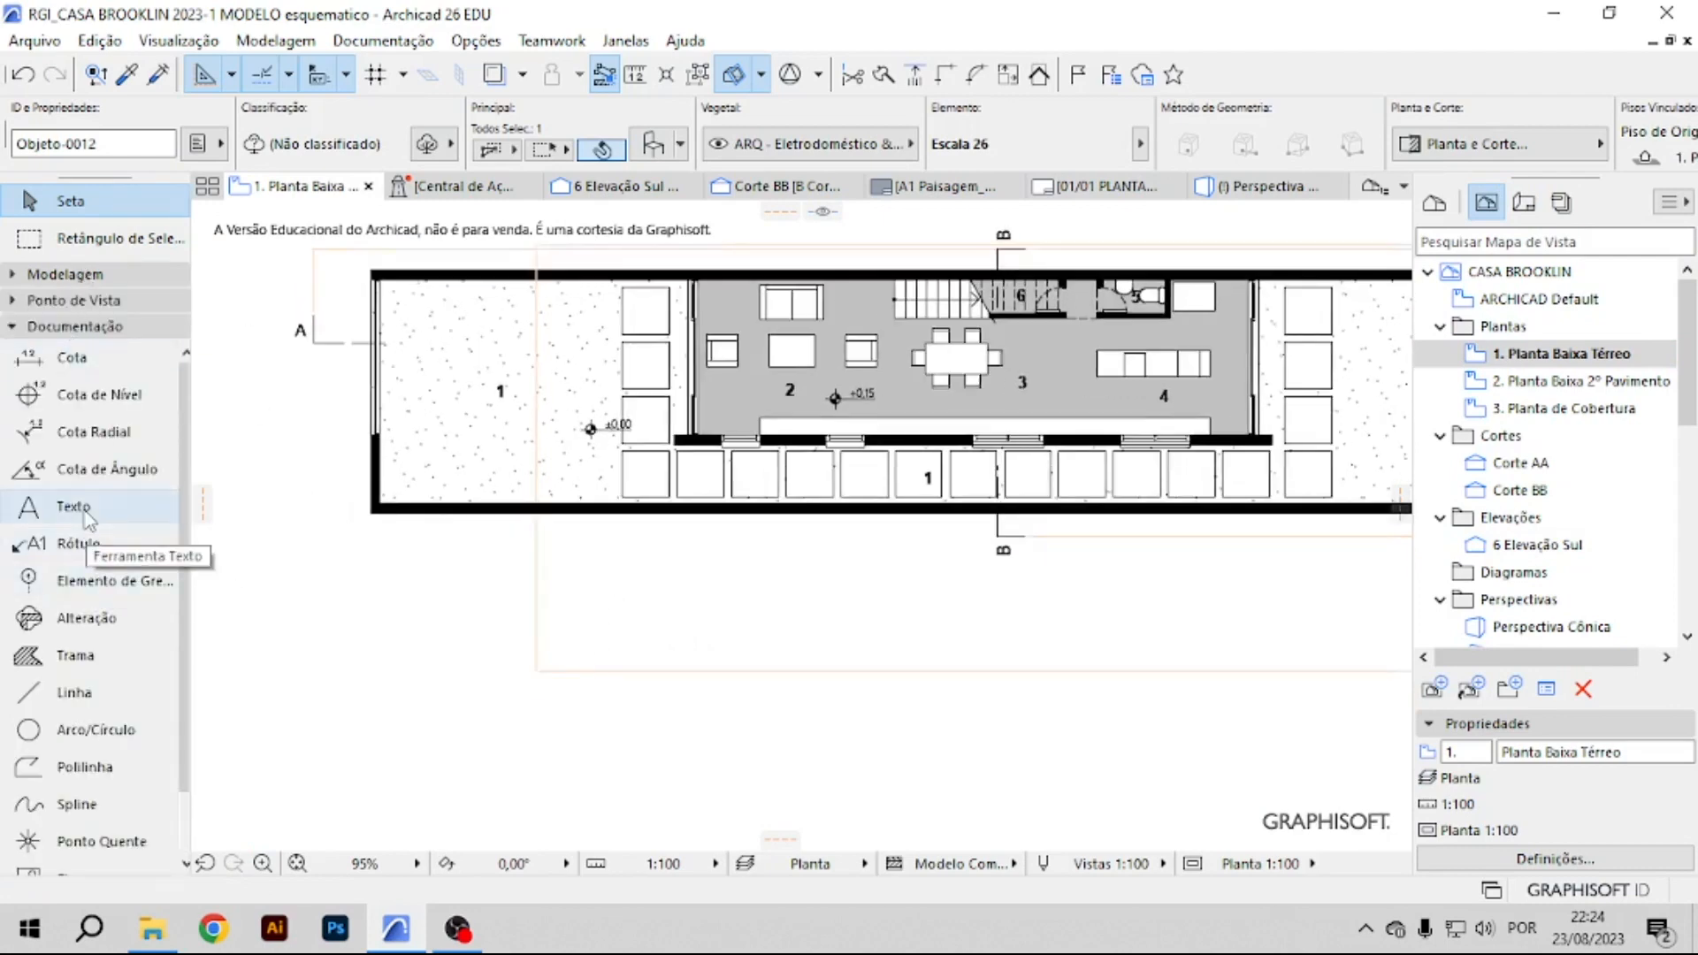
{"action": "left_click", "coordinate": [74, 508]}
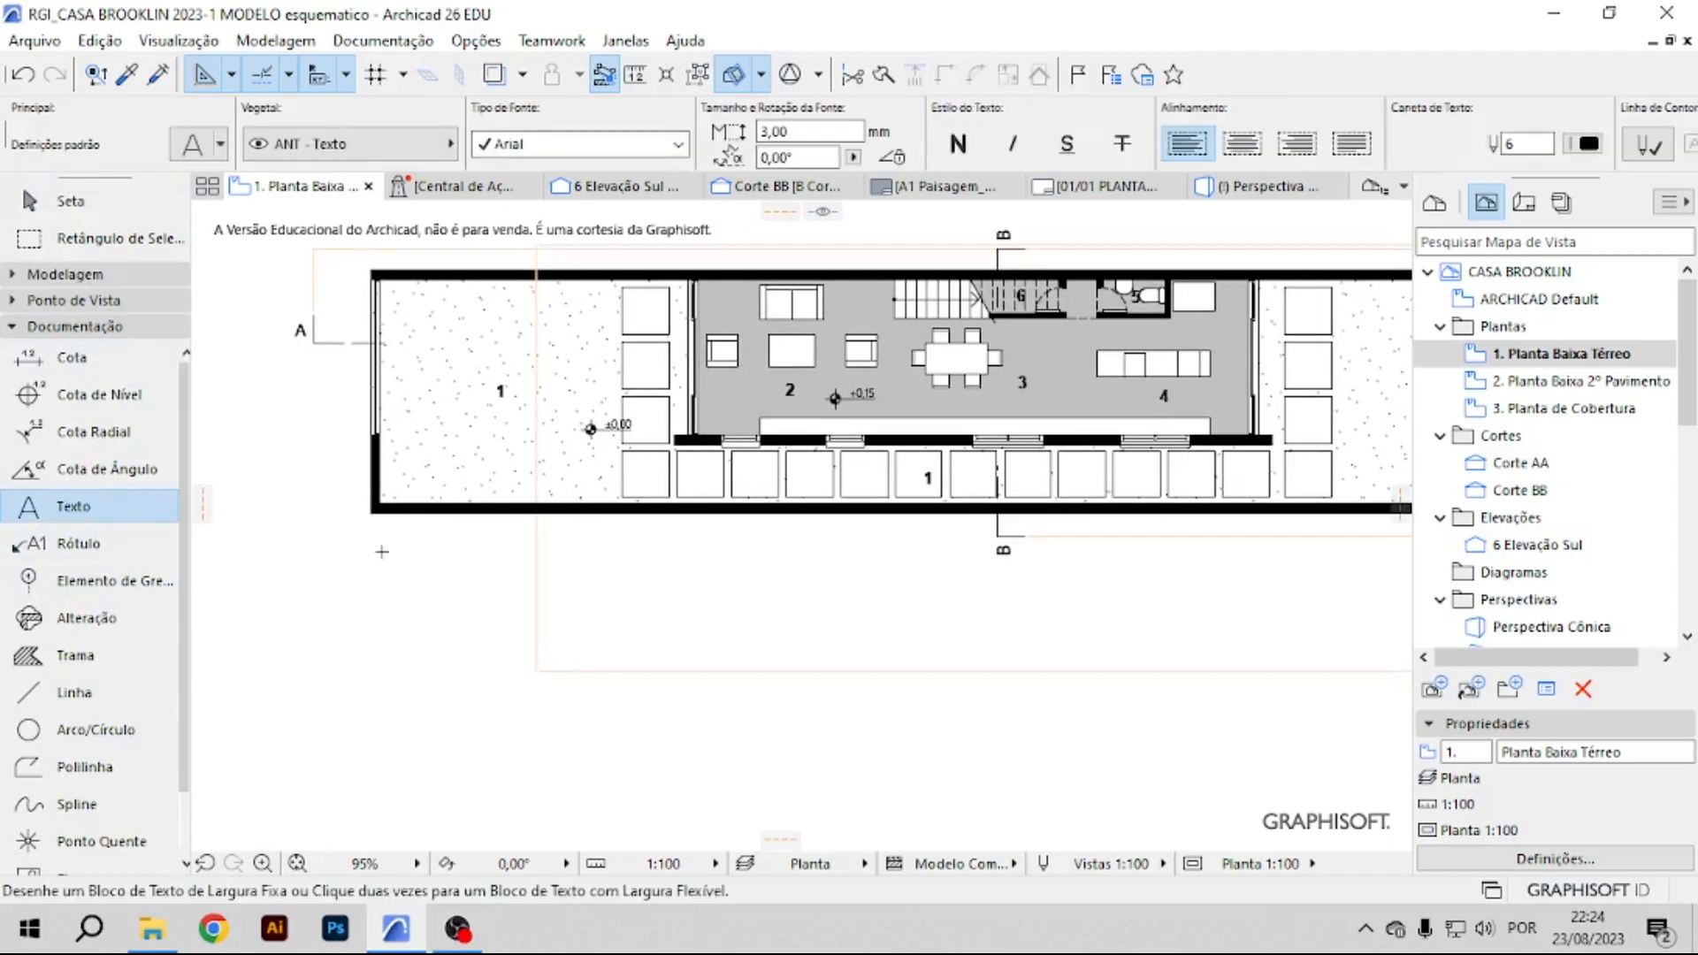
{"action": "left_click", "coordinate": [372, 520]}
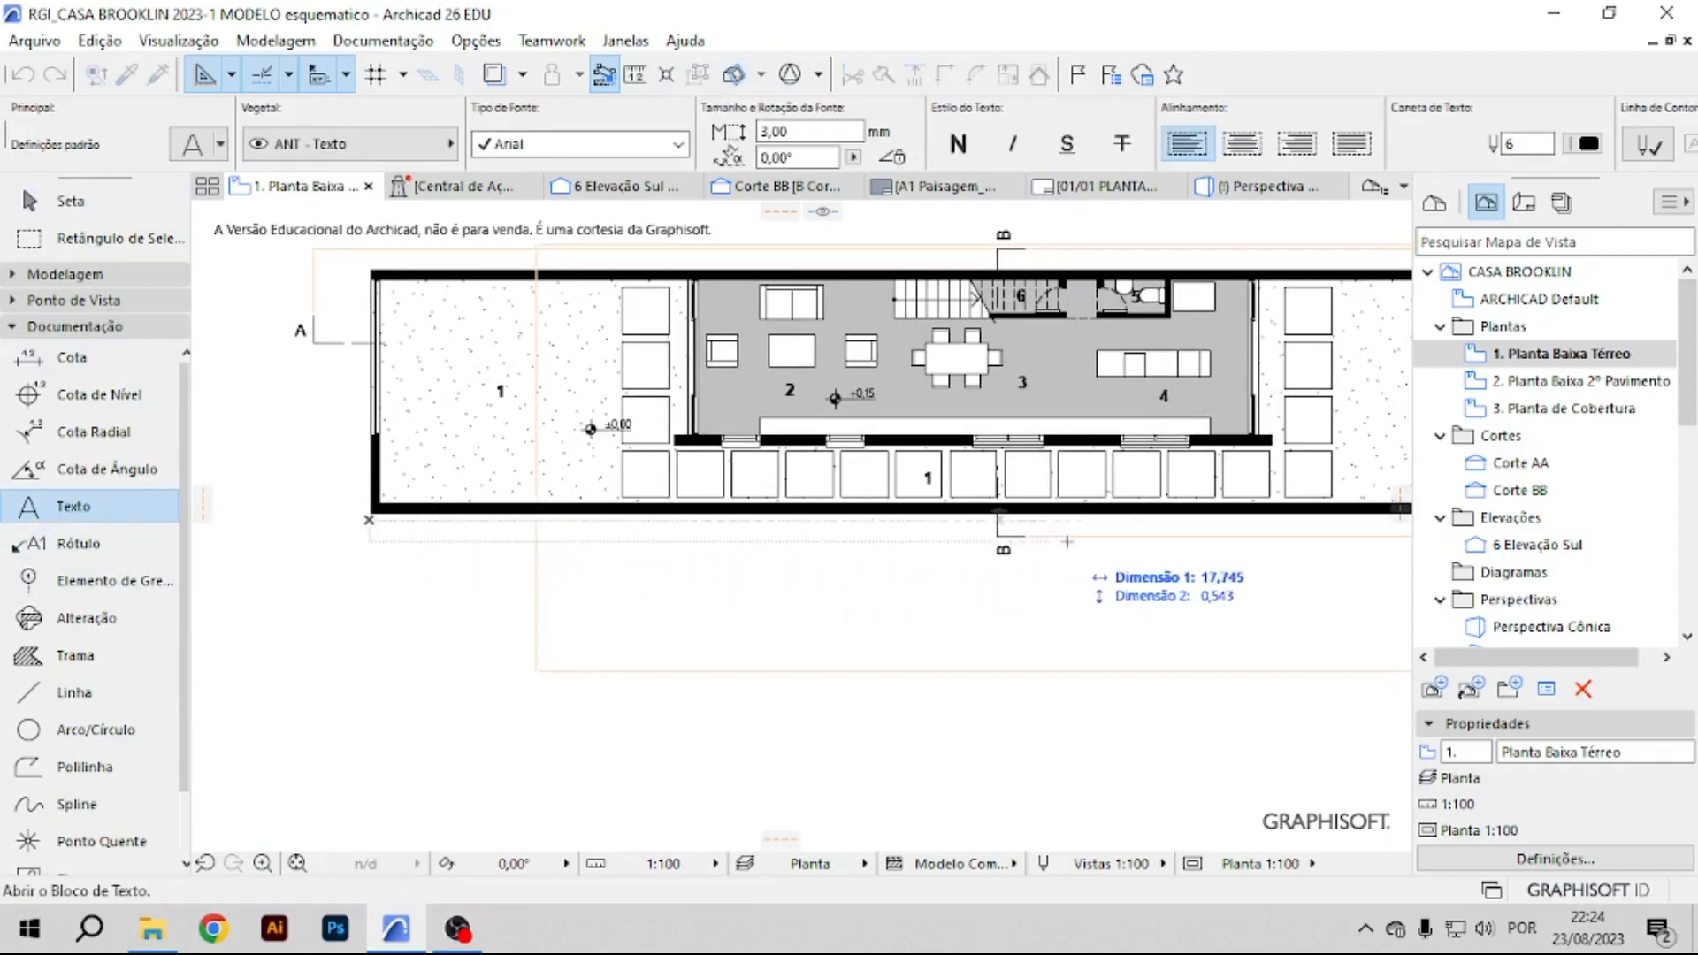
{"action": "left_click", "coordinate": [1262, 544]}
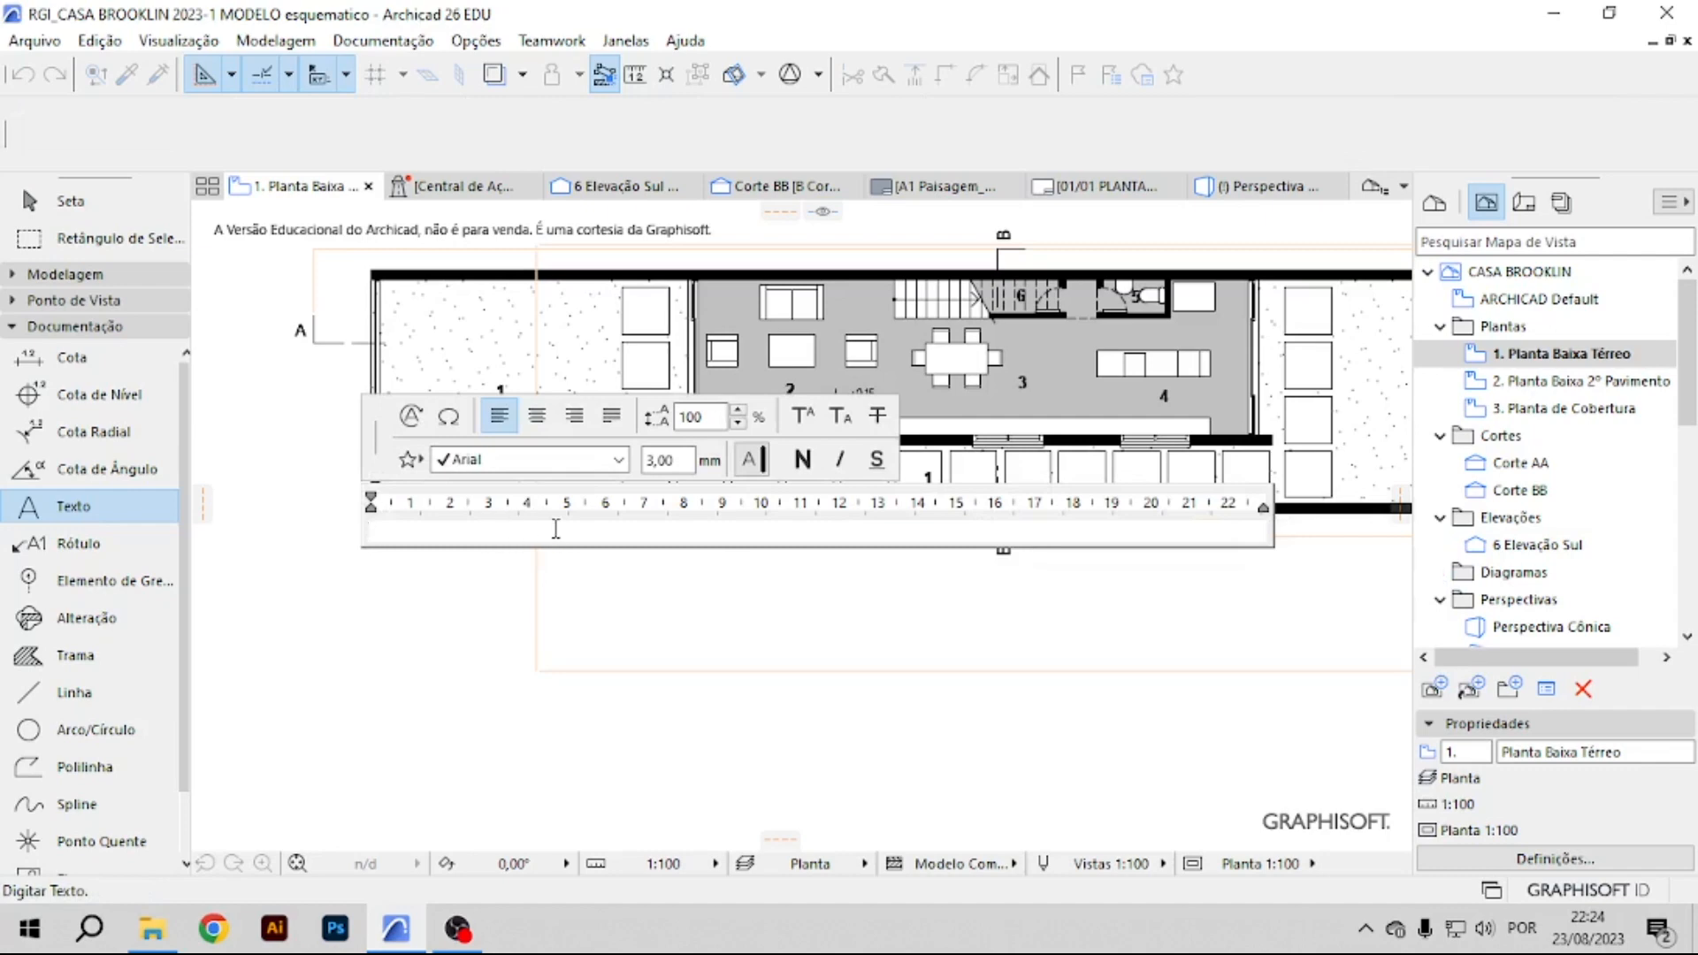
{"action": "type", "text": "1"}
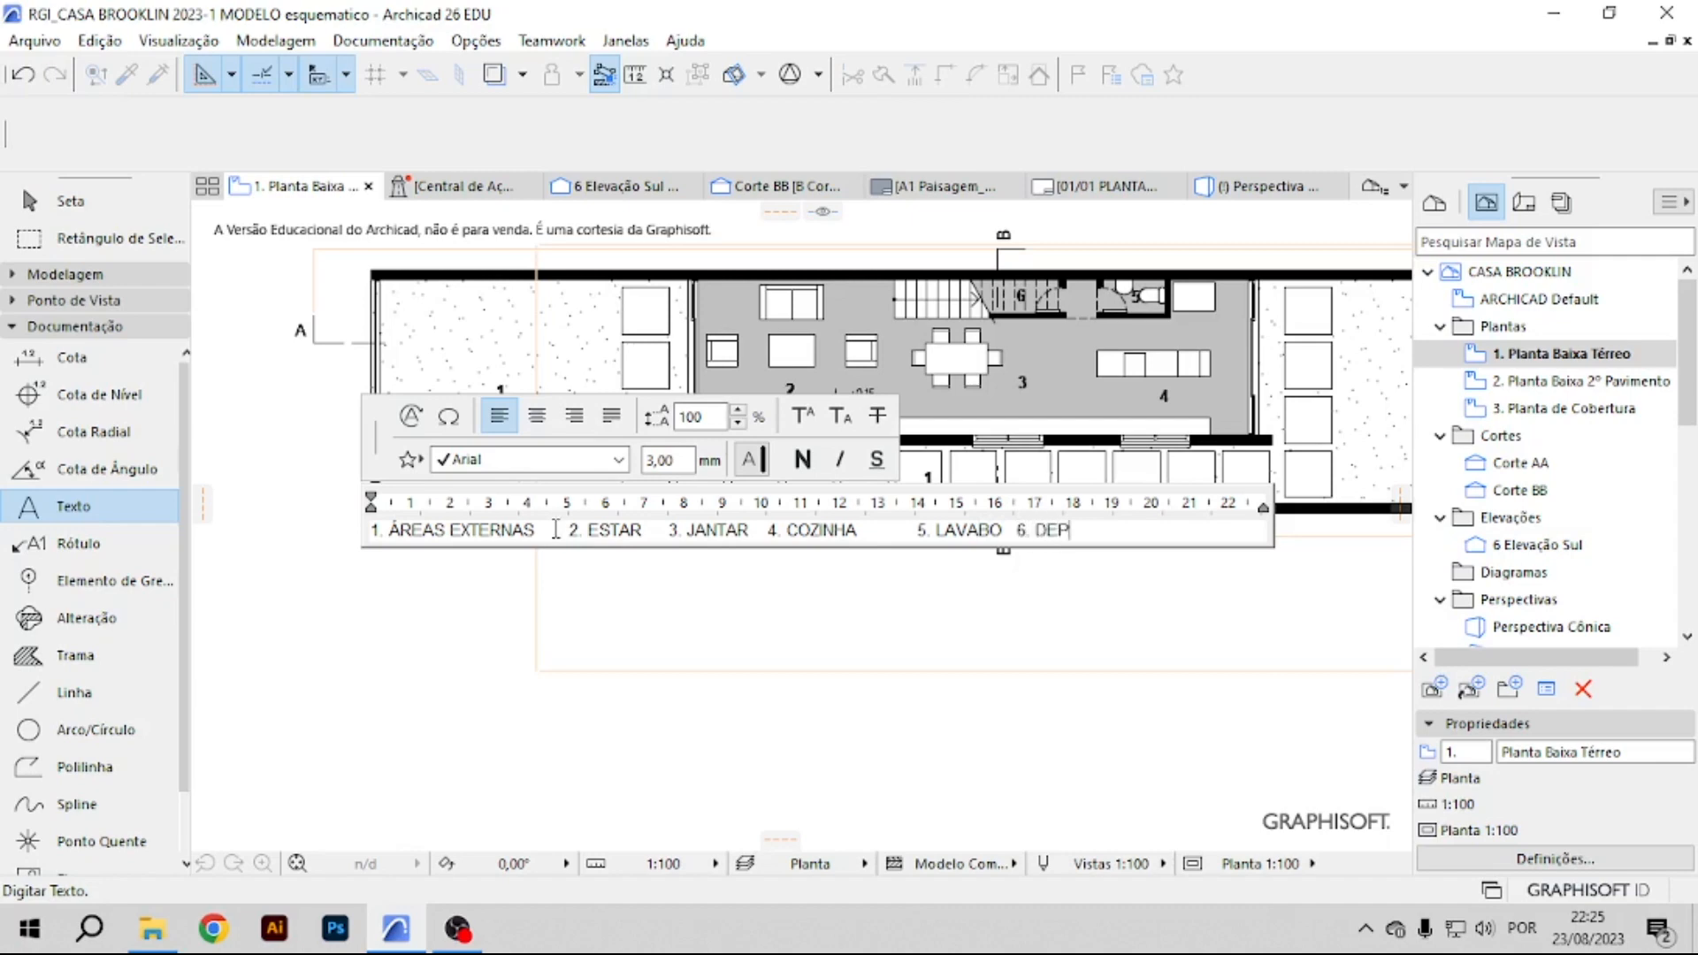
{"action": "left_click", "coordinate": [394, 607]}
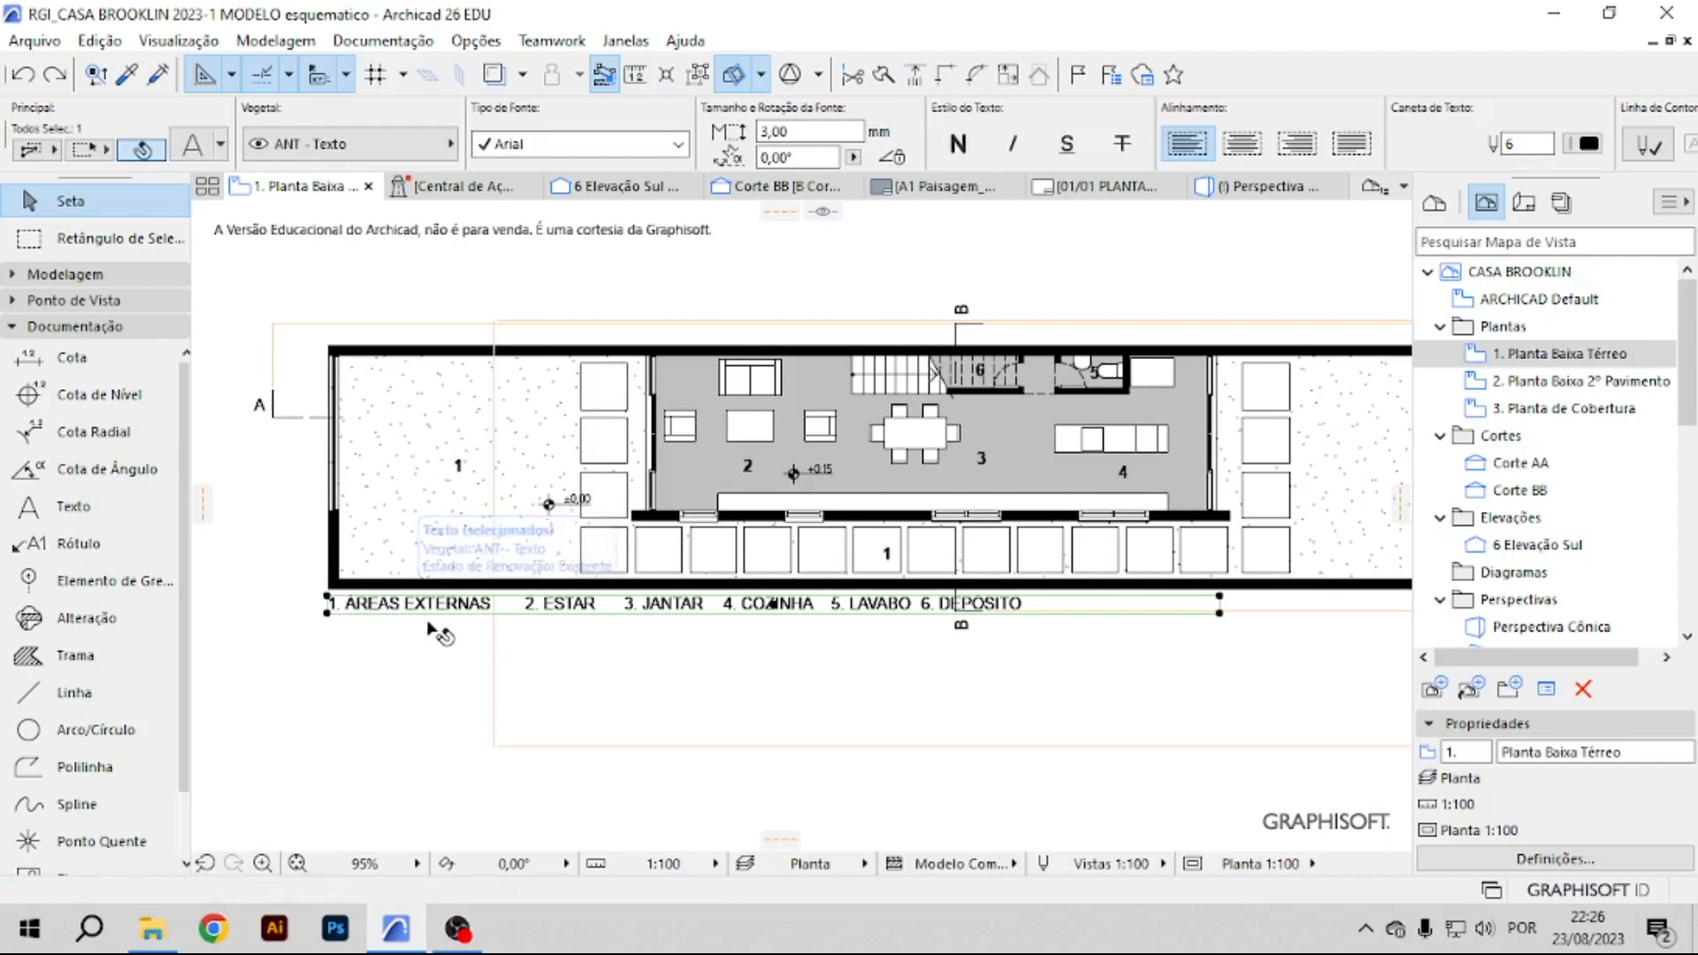
Bring up the second-floor plan view, 2. Planta Baixa 2º Pavimento.
{"action": "left_click", "coordinate": [1591, 386]}
{"action": "double_click", "coordinate": [1592, 386]}
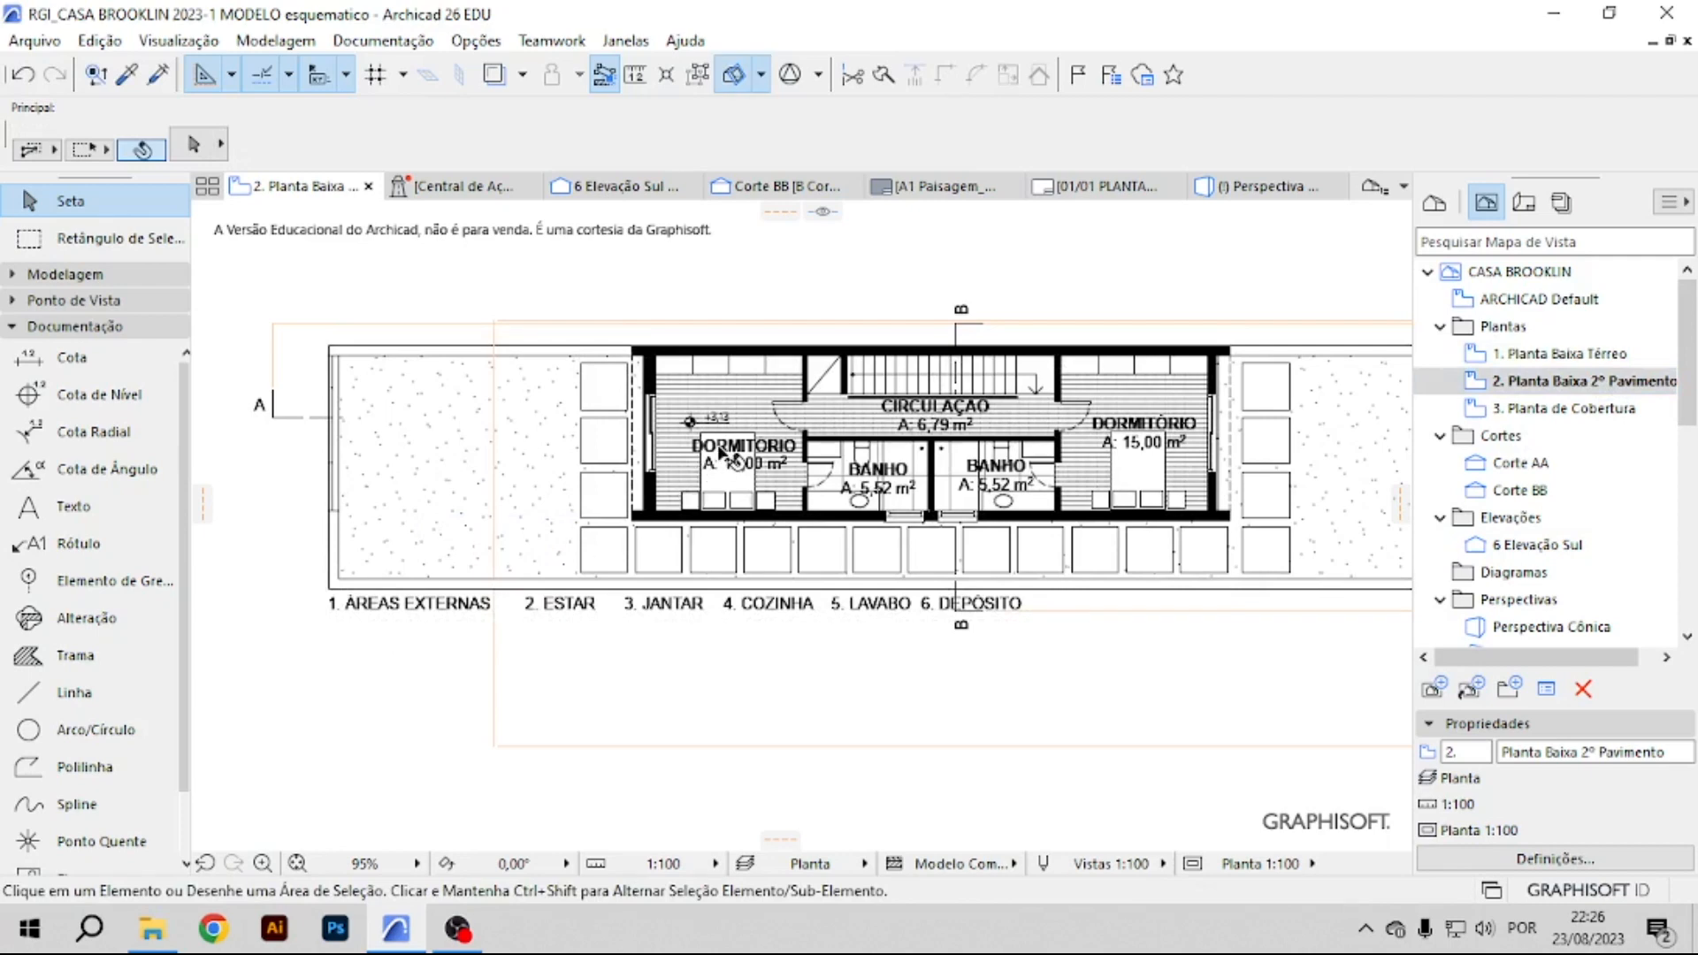
{"action": "left_click", "coordinate": [741, 456]}
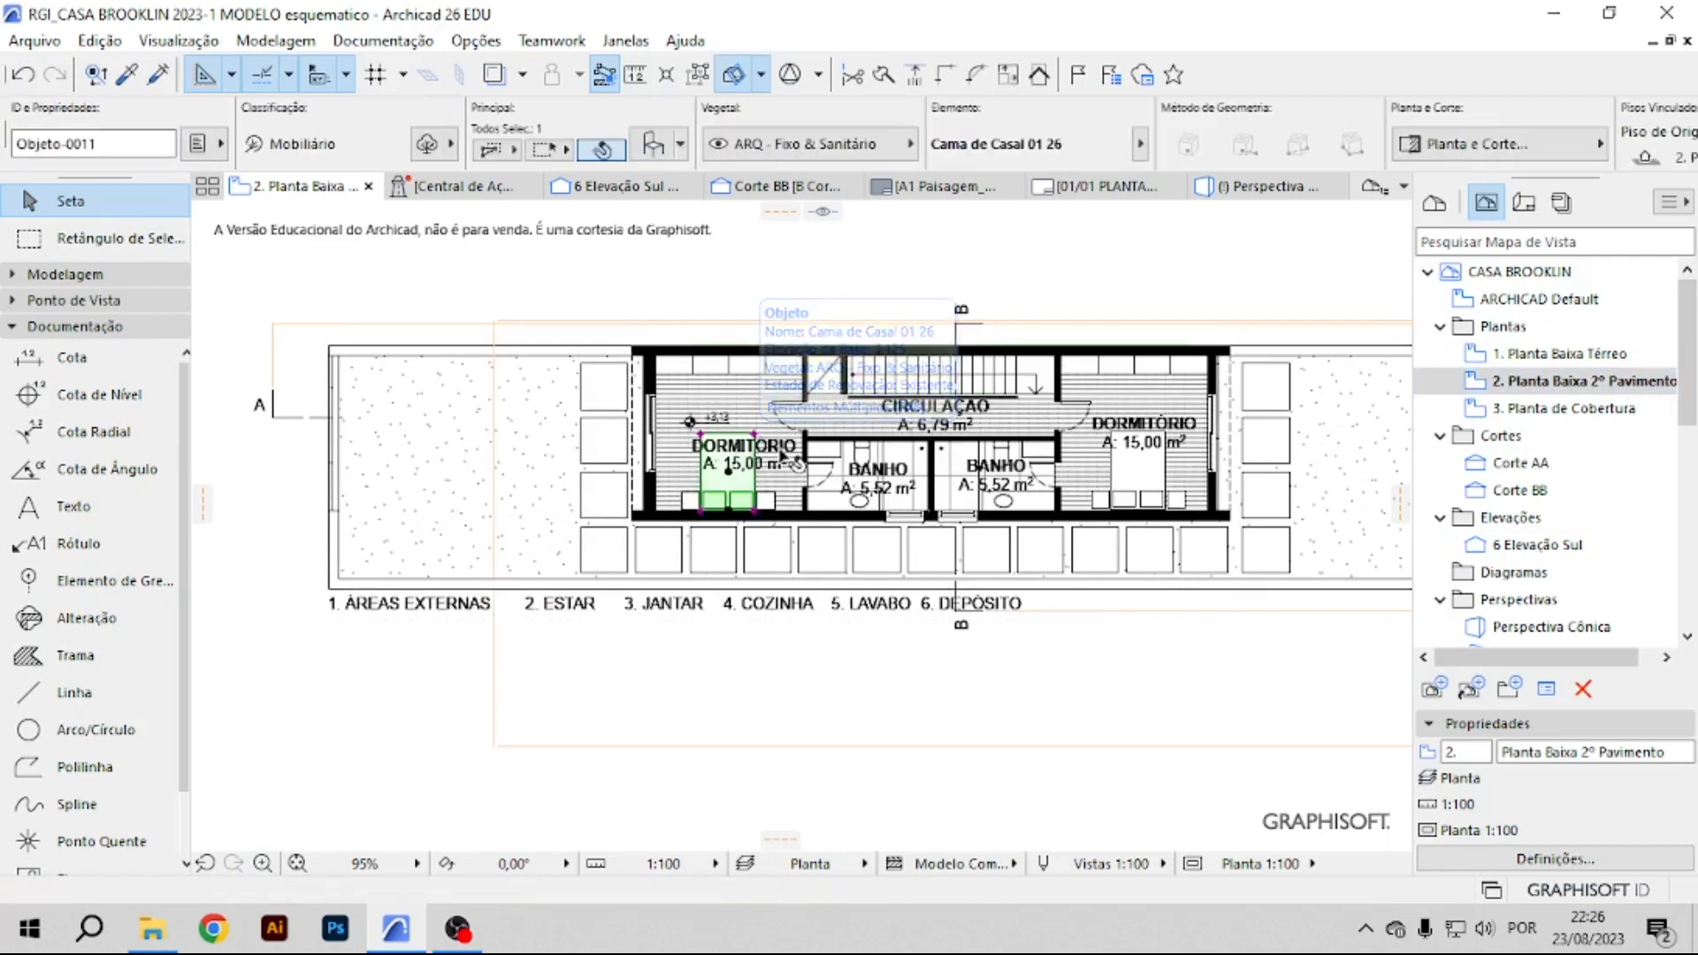
{"action": "left_click", "coordinate": [783, 455]}
{"action": "key", "text": "Escape"}
{"action": "scroll", "coordinate": [783, 442], "scroll_direction": "up", "scroll_amount": 3}
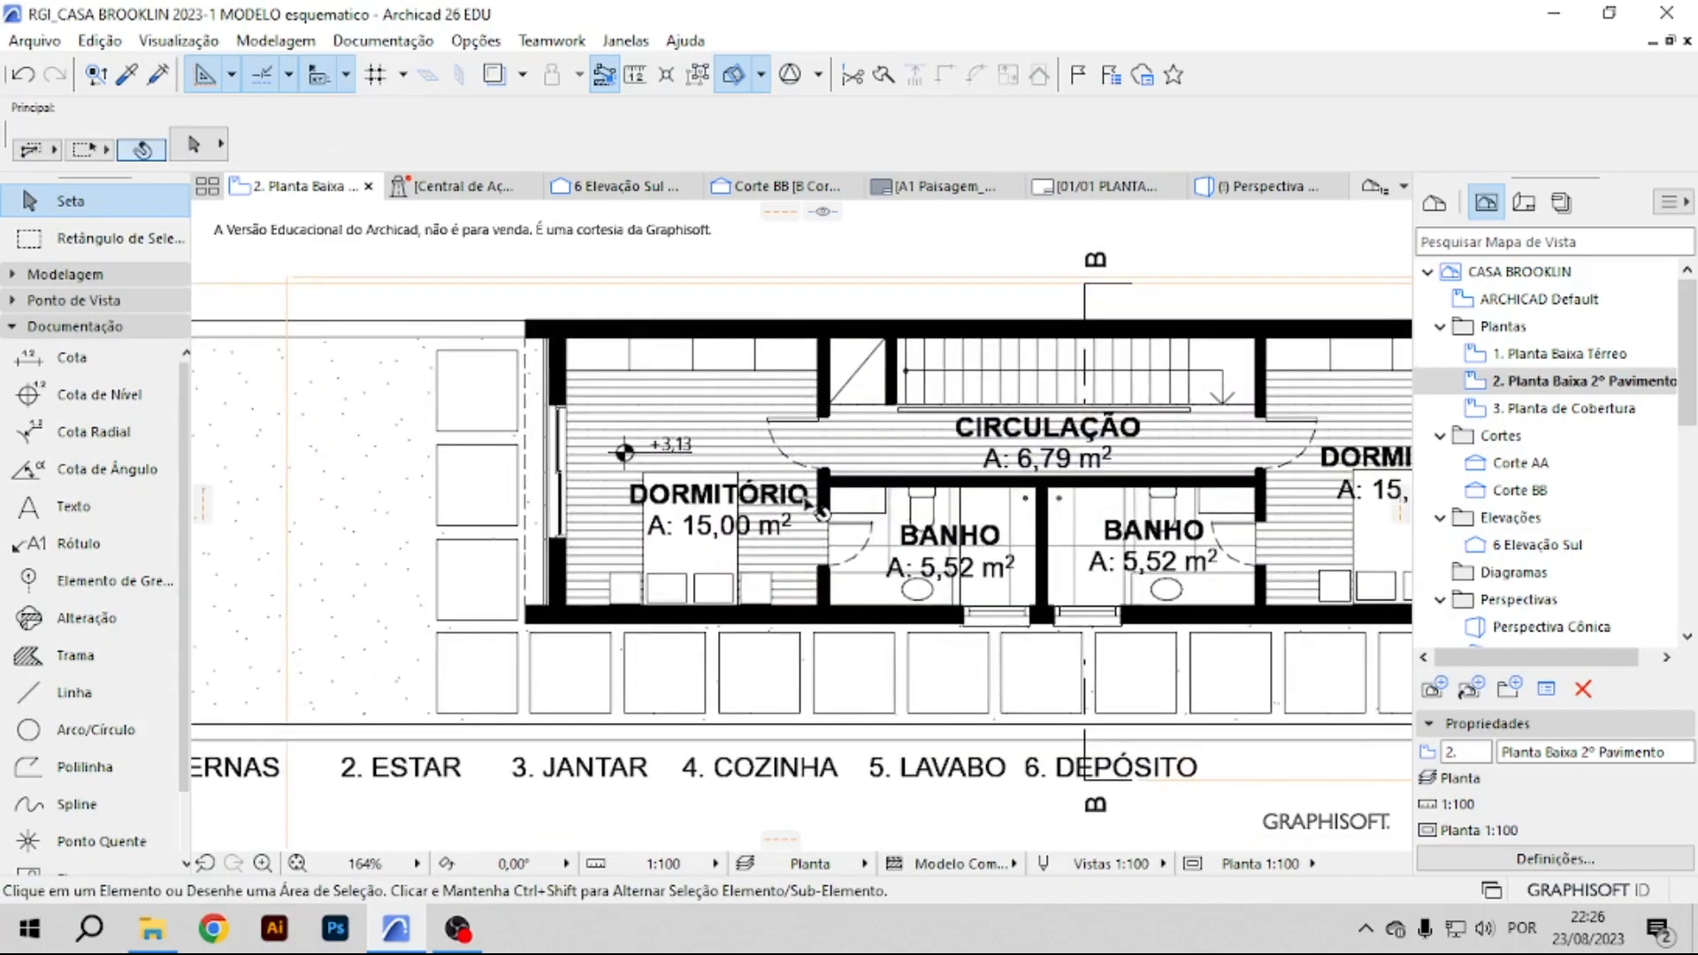
{"action": "scroll", "coordinate": [762, 477], "scroll_direction": "down", "scroll_amount": 3}
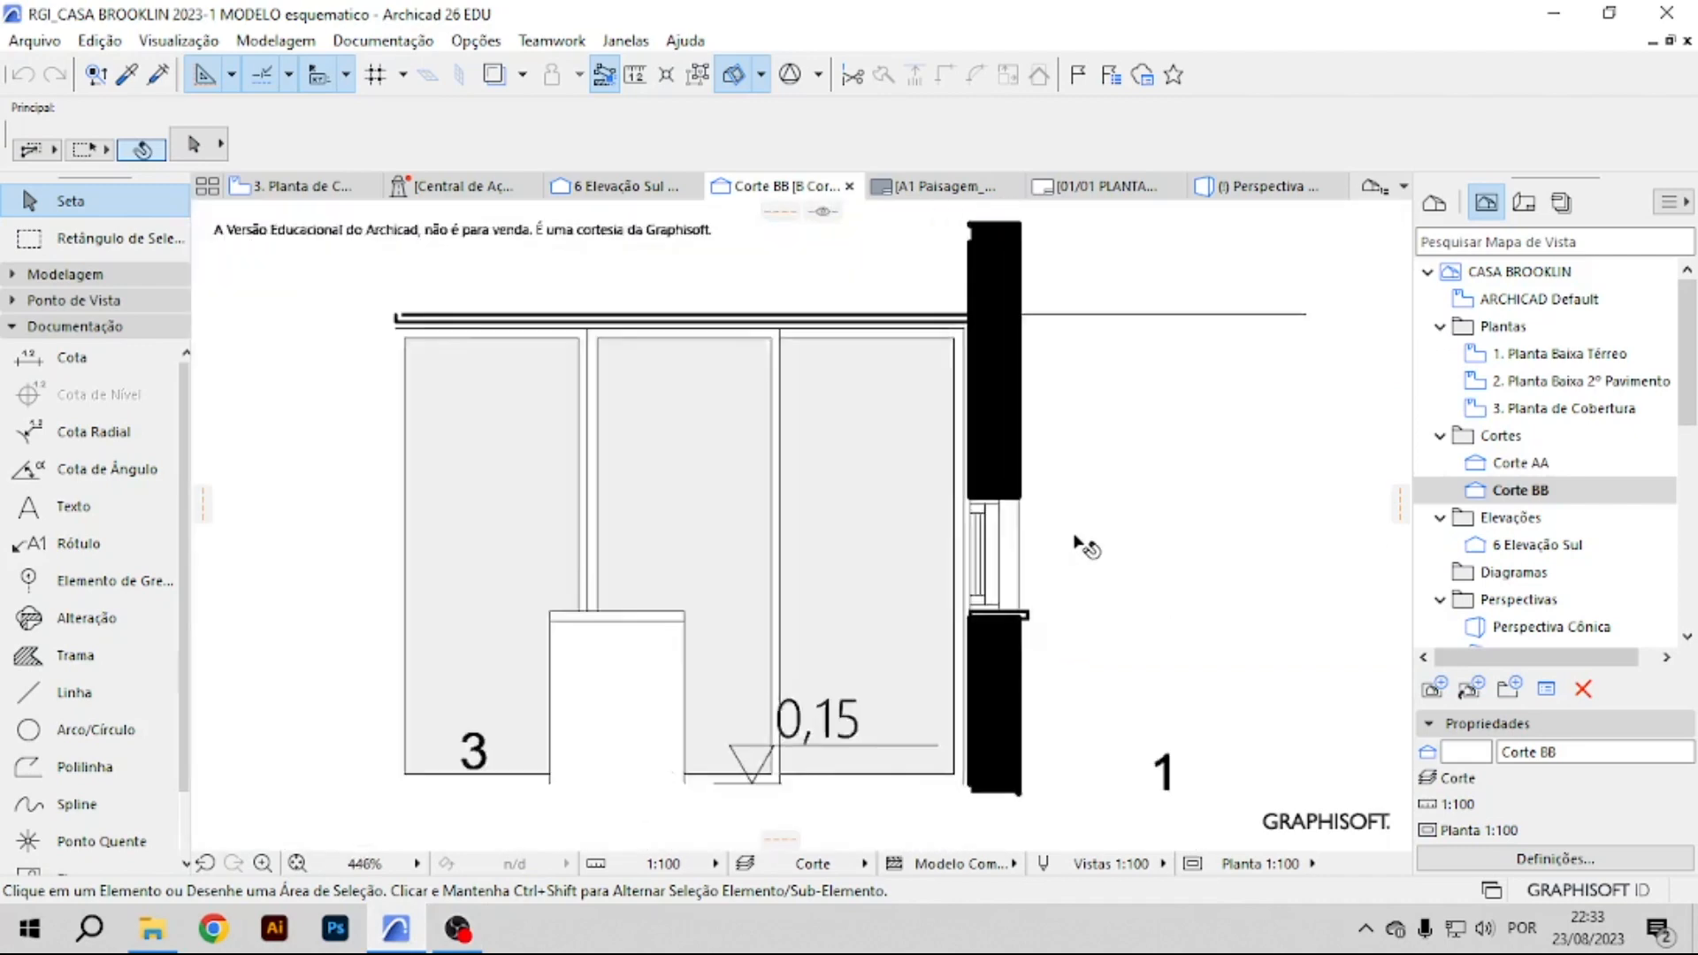
Set the windows' 3D and section/elevation detail to Simplificada in the Planta 1:100 model view options for Corte BB.
{"action": "scroll", "coordinate": [831, 587], "scroll_direction": "down", "scroll_amount": 3}
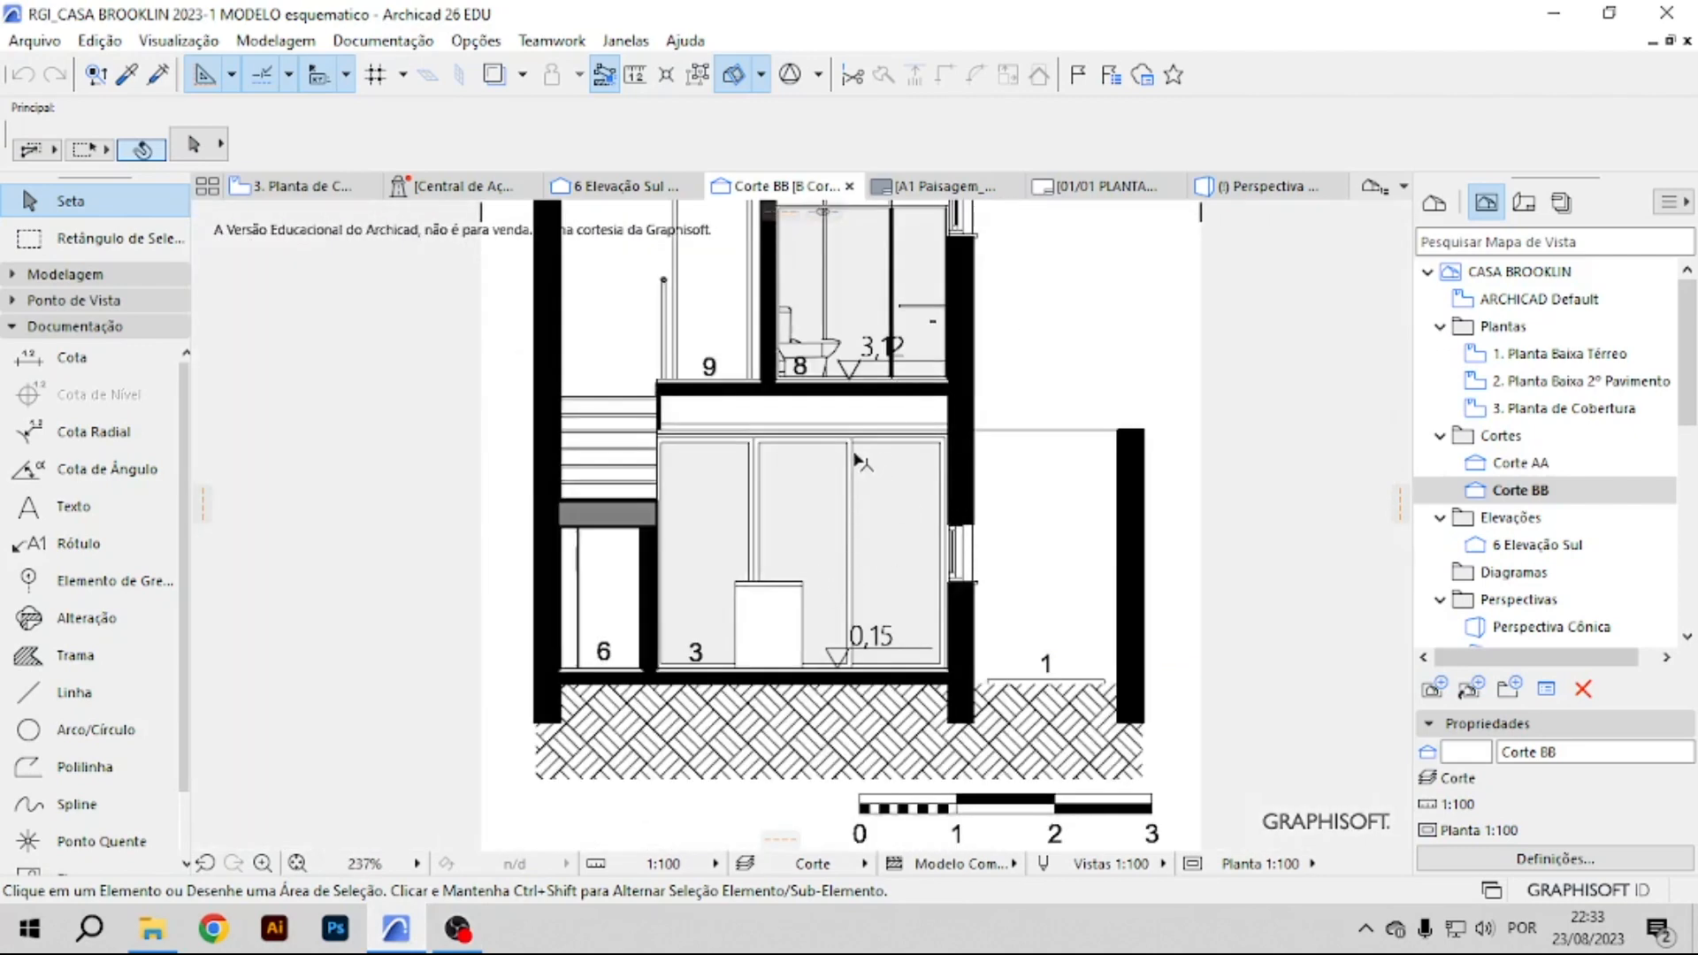
{"action": "middle_click_drag", "start_coordinate": [847, 467], "coordinate": [806, 701]}
{"action": "scroll", "coordinate": [693, 490], "scroll_direction": "up", "scroll_amount": 5}
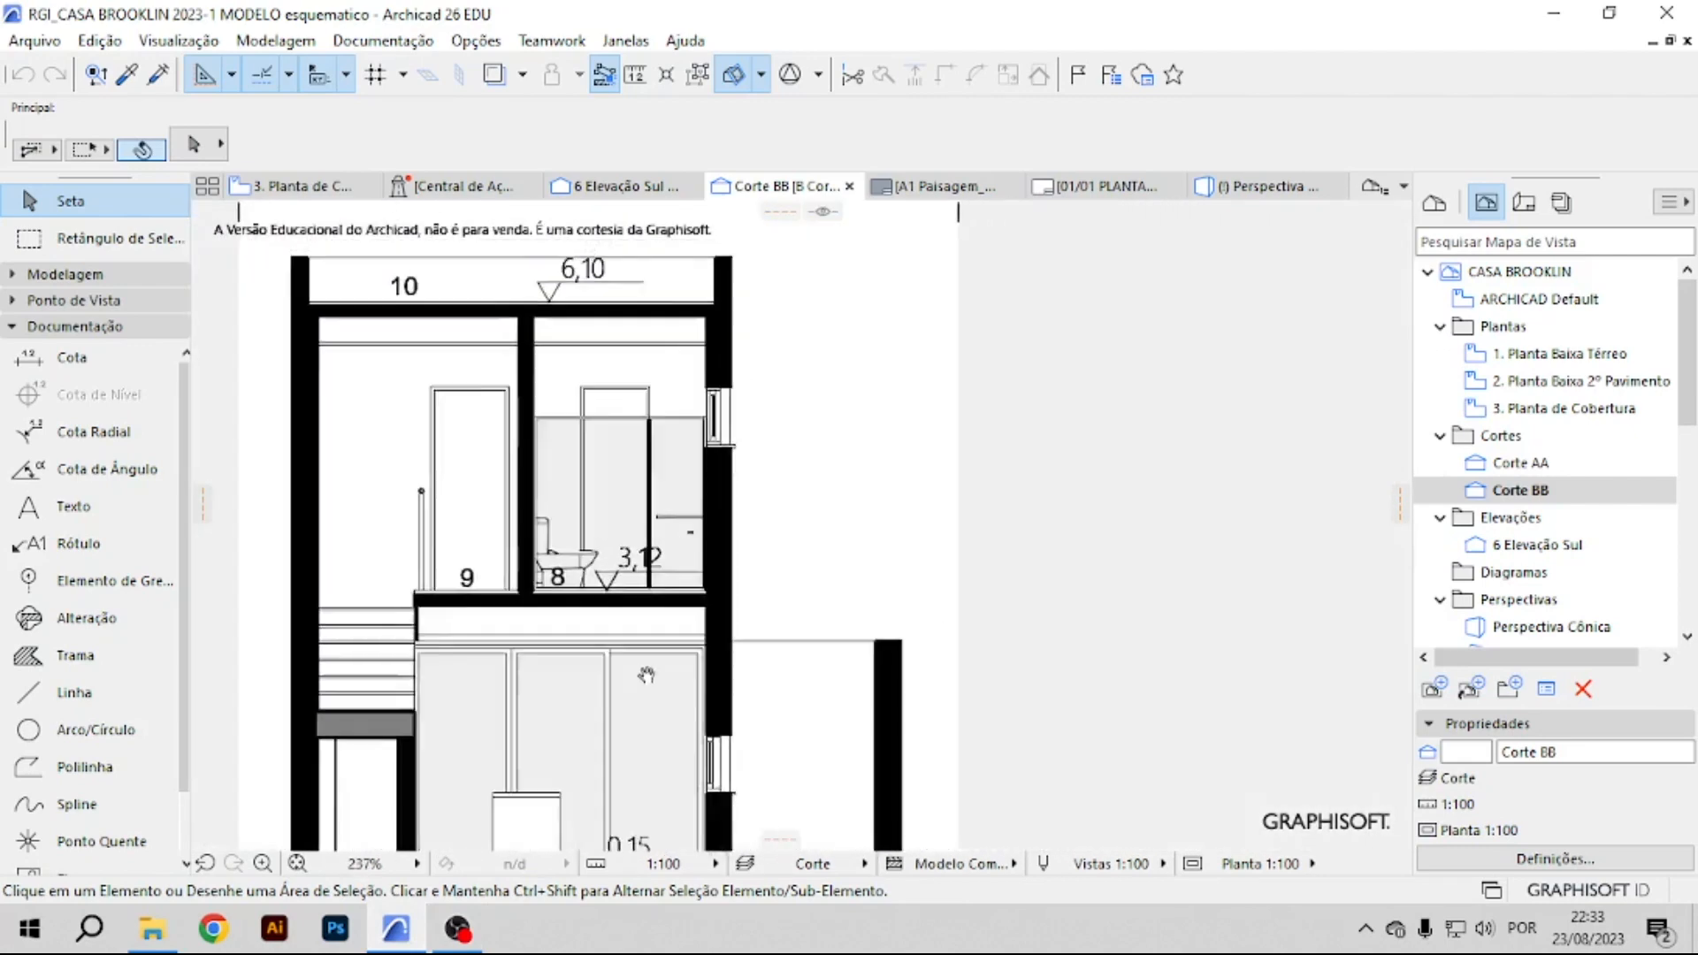
{"action": "scroll", "coordinate": [692, 489], "scroll_direction": "up", "scroll_amount": 3}
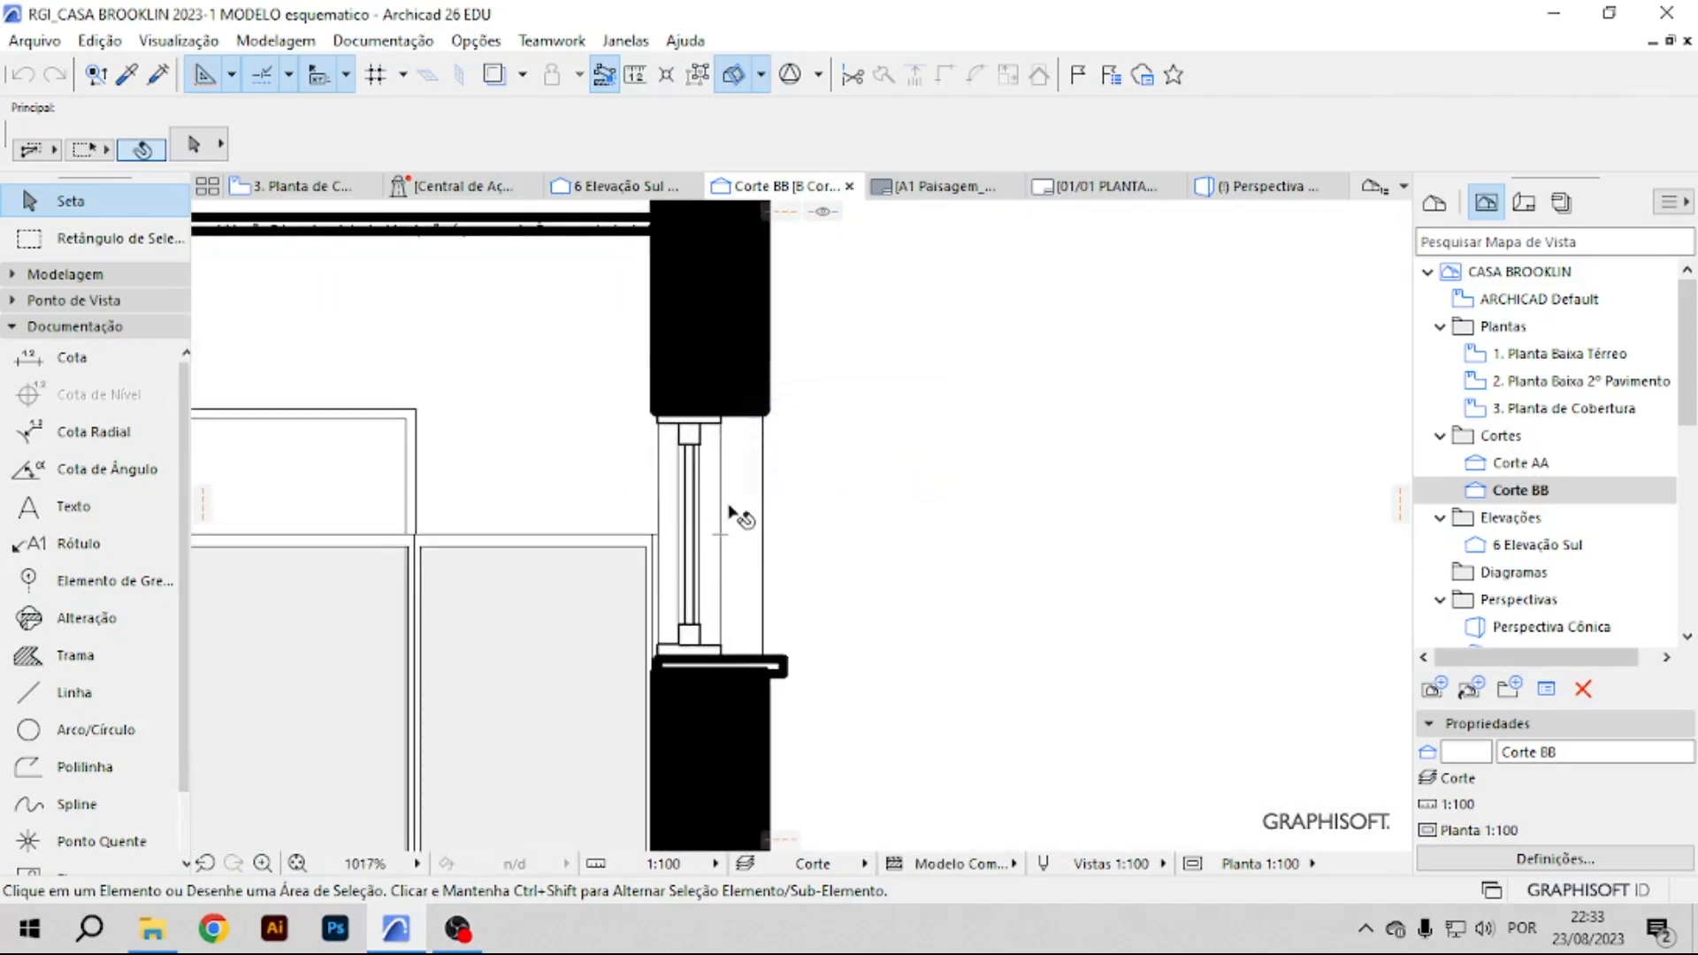
{"action": "left_click", "coordinate": [383, 41]}
{"action": "mouse_move", "coordinate": [443, 234]}
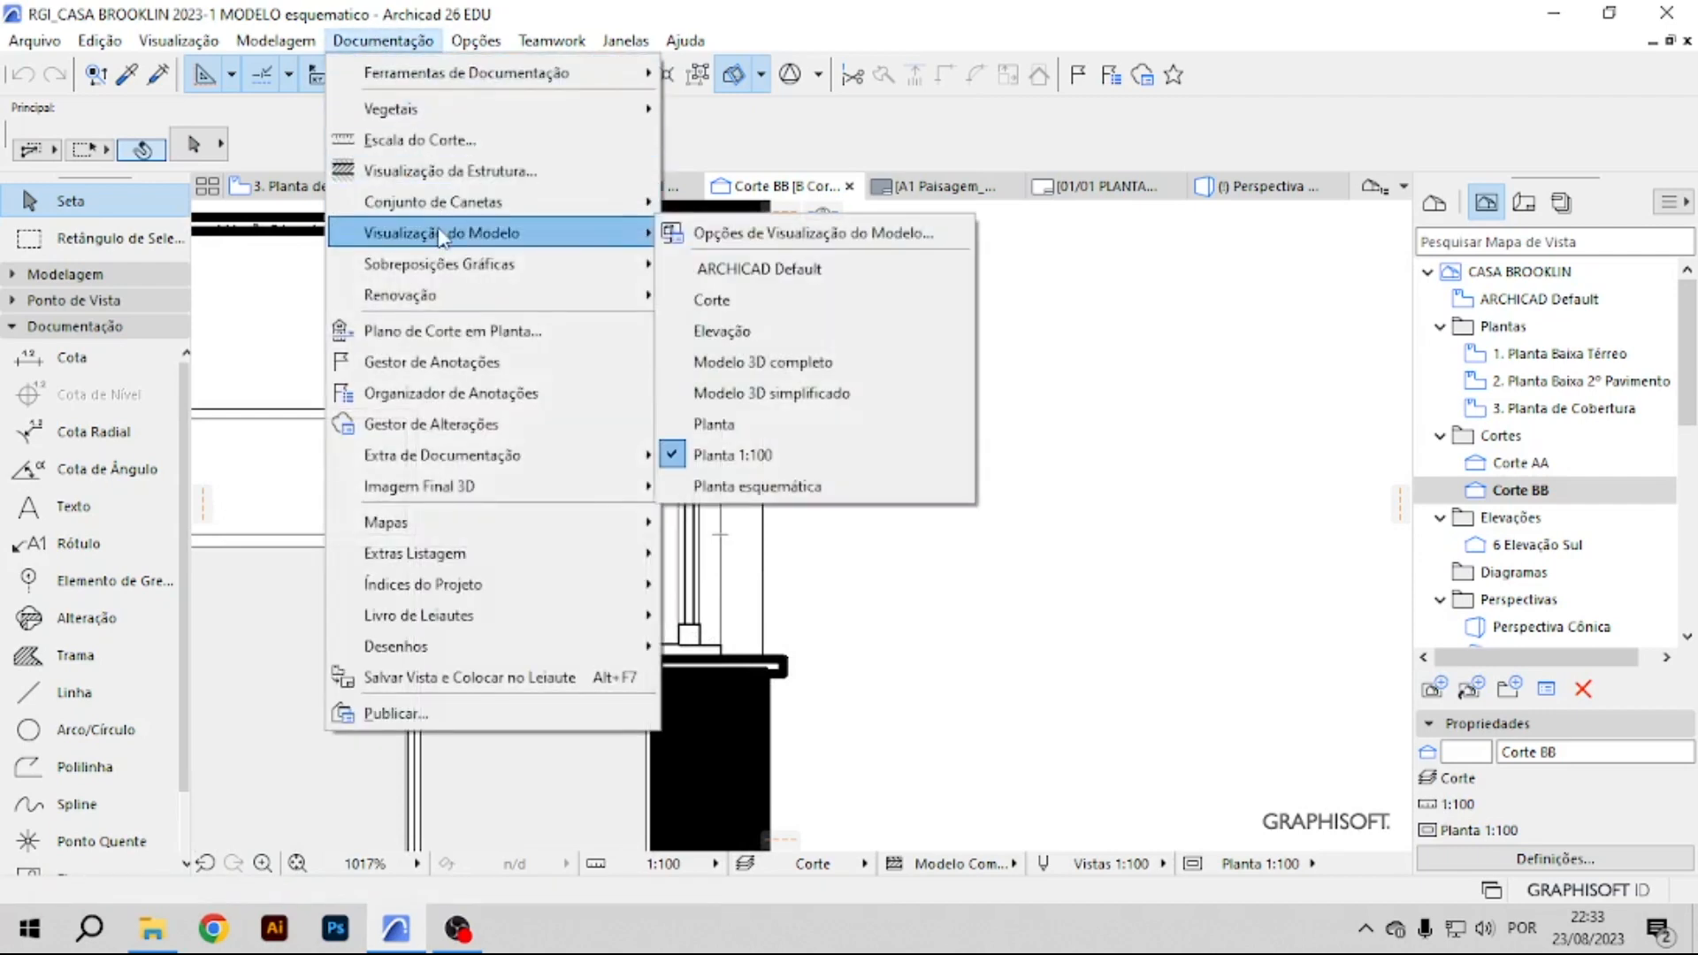
{"action": "left_click", "coordinate": [778, 236]}
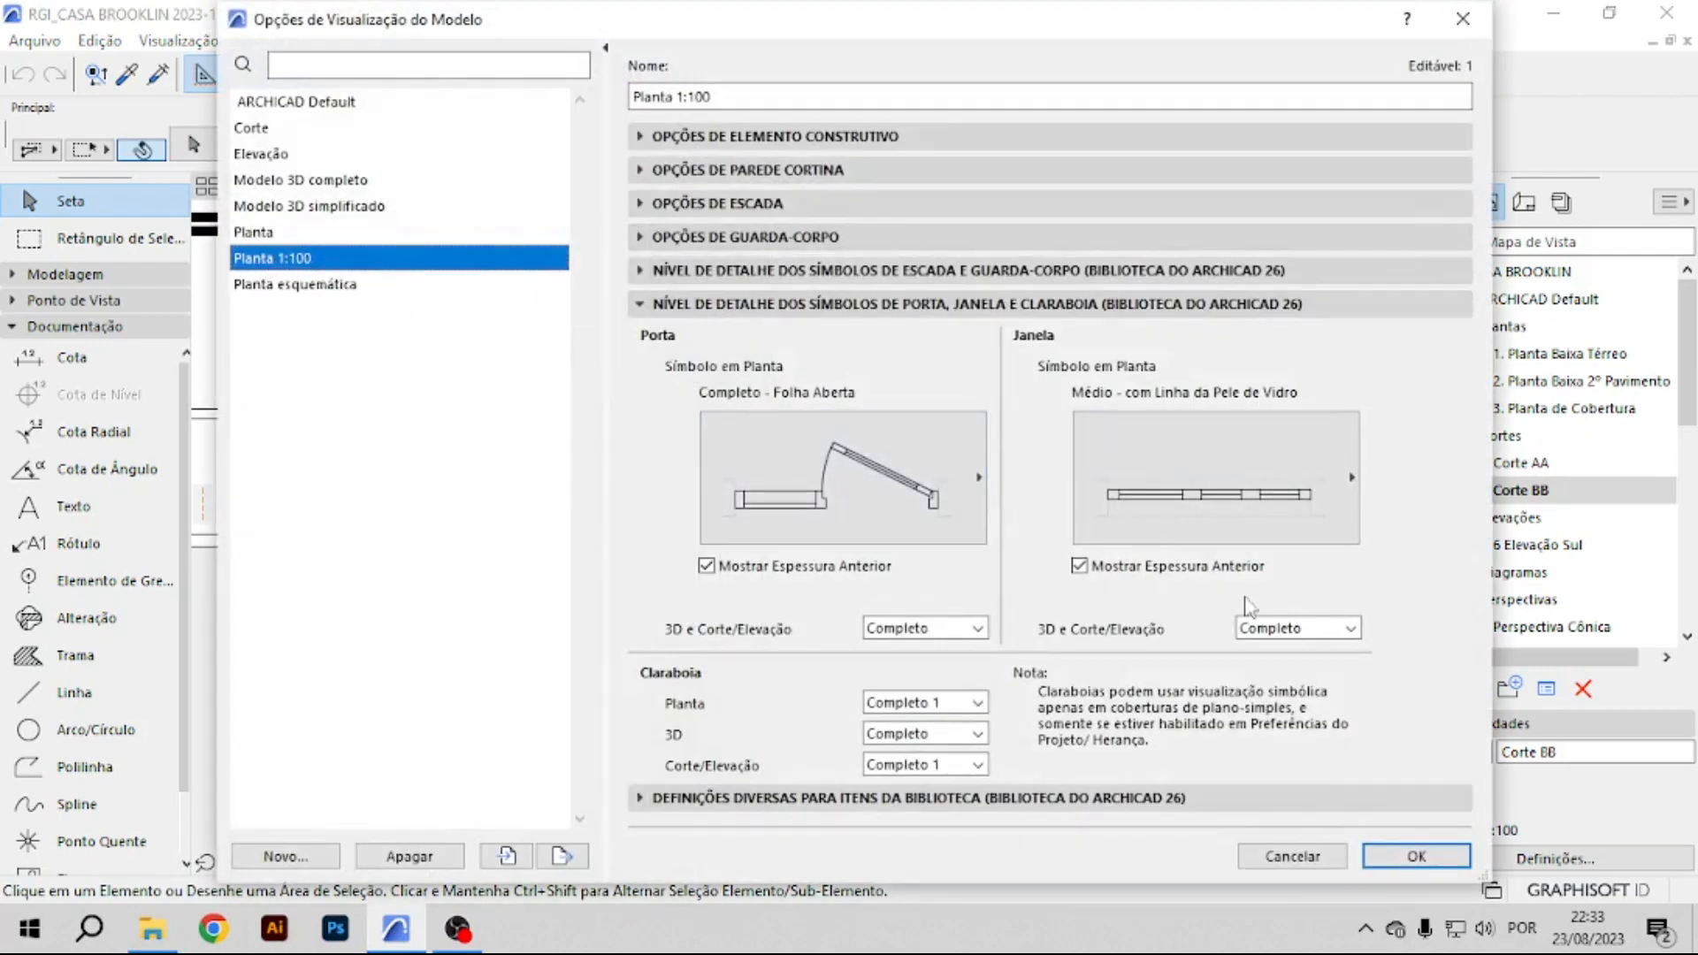
{"action": "left_click", "coordinate": [1304, 630]}
{"action": "left_click", "coordinate": [1276, 679]}
{"action": "left_click", "coordinate": [1297, 630]}
{"action": "left_click", "coordinate": [1275, 662]}
Set the doors' 3D and section/elevation detail to Simplificada, apply the options and check the windows in Corte BB.
{"action": "left_click", "coordinate": [973, 629]}
{"action": "left_click", "coordinate": [935, 668]}
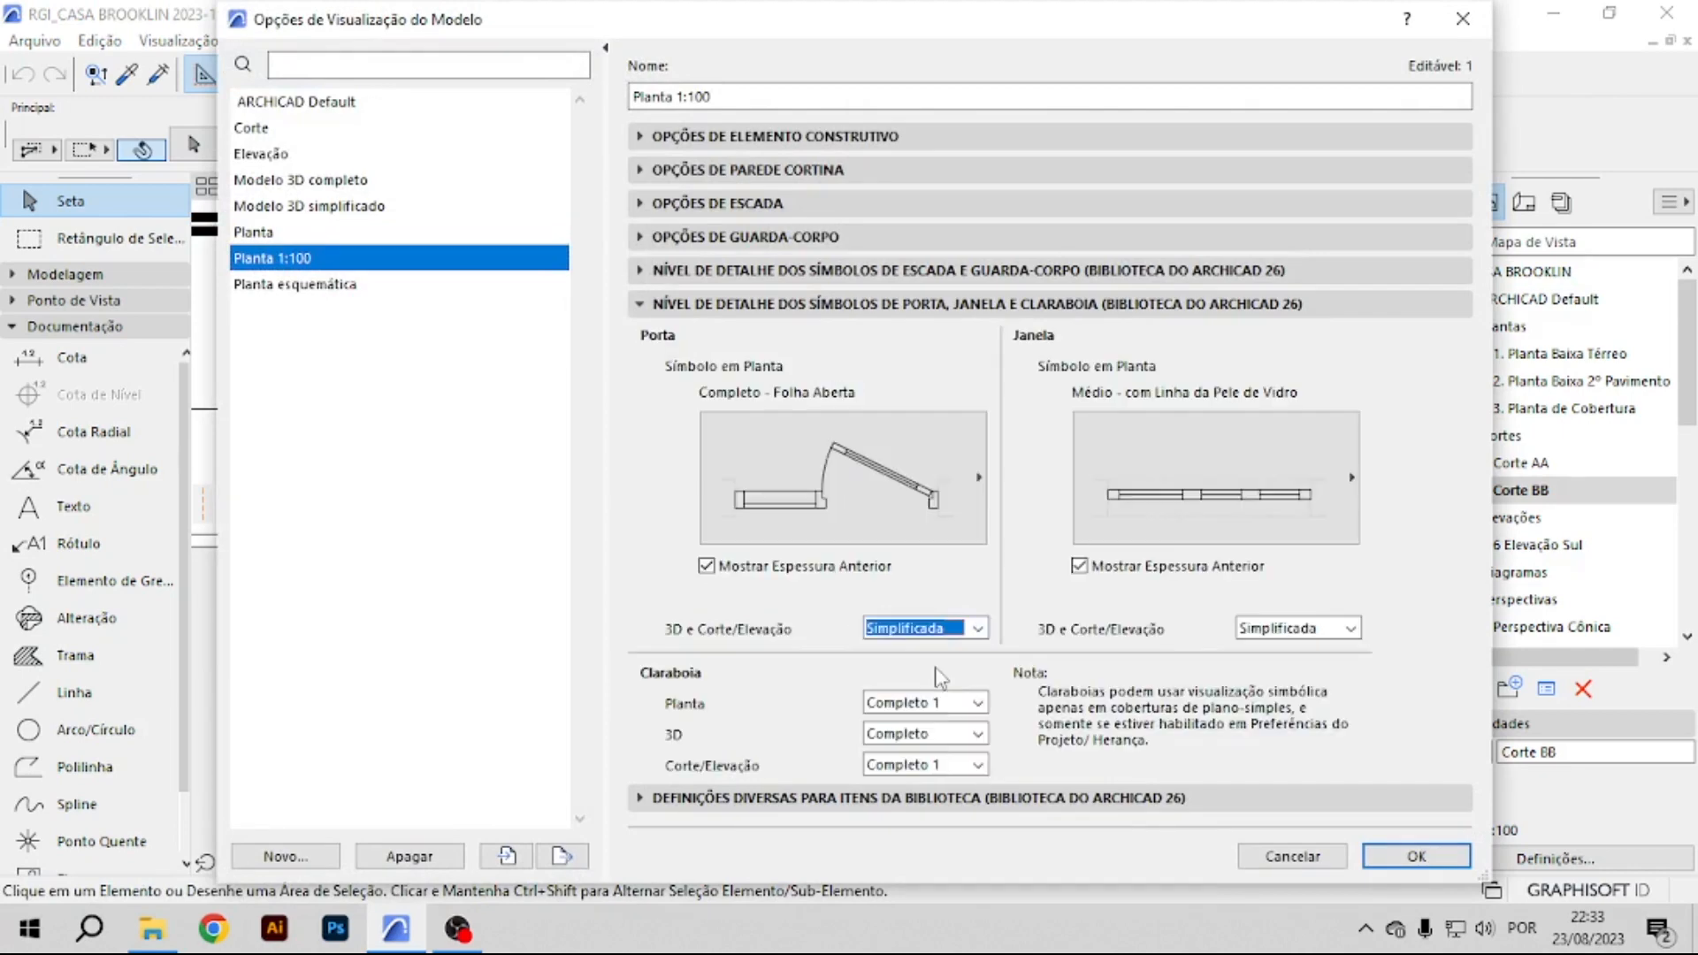
{"action": "left_click", "coordinate": [1414, 857]}
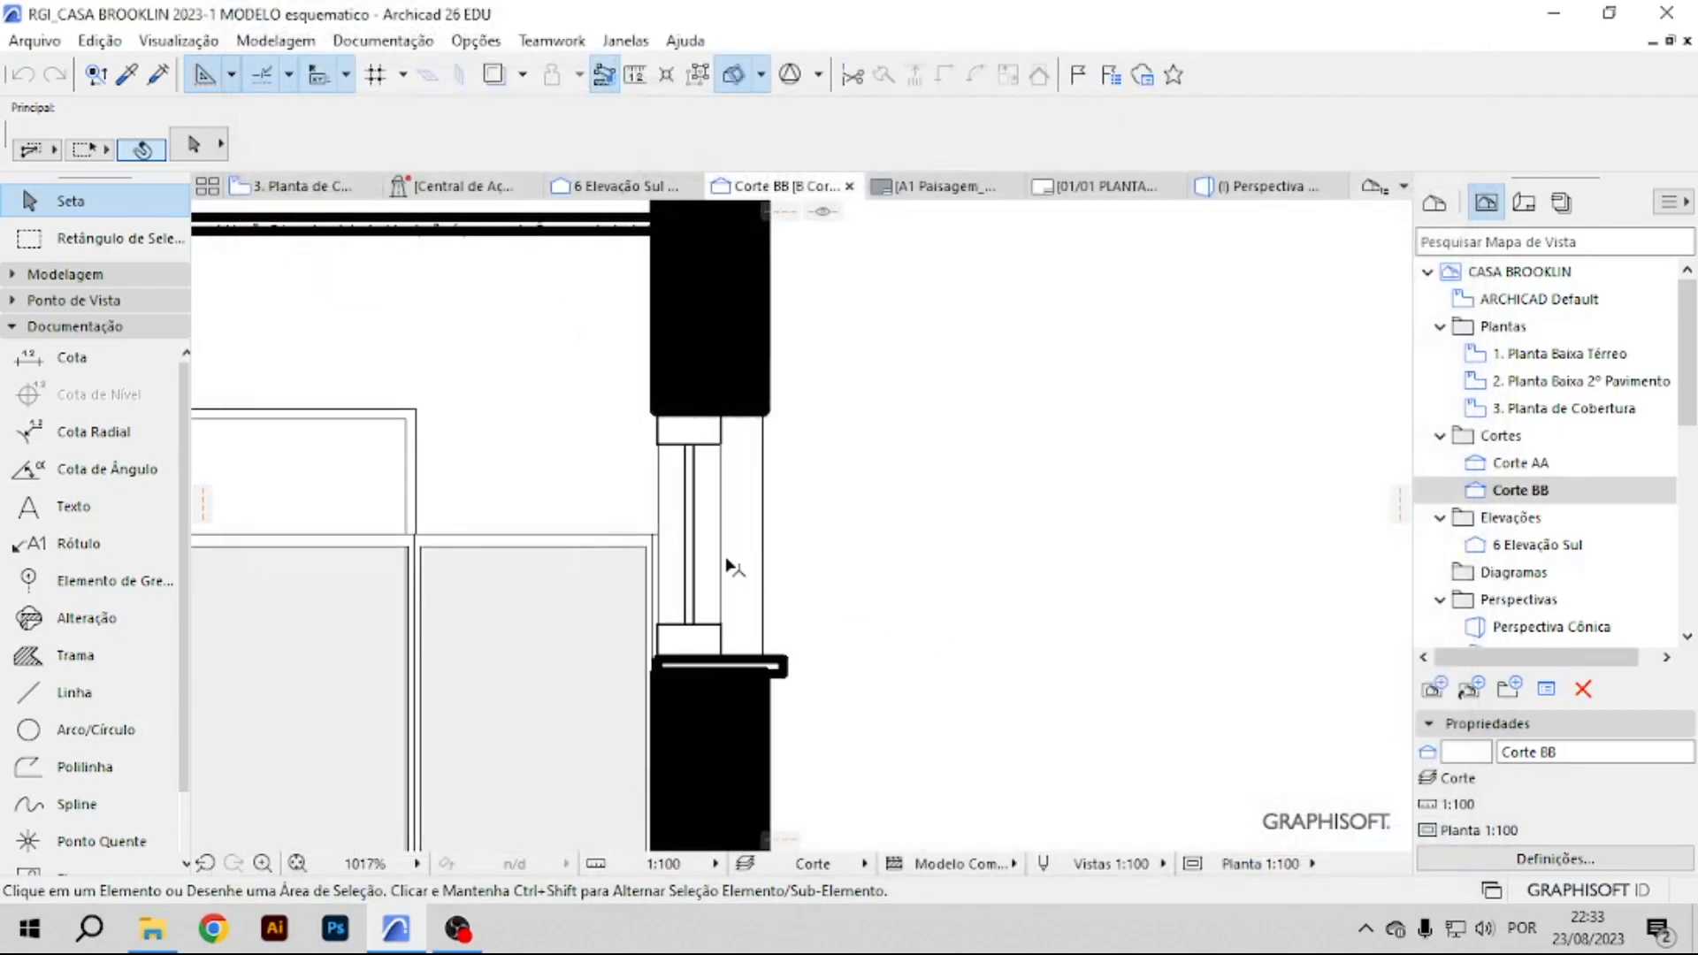
{"action": "scroll", "coordinate": [1277, 486], "scroll_direction": "down", "scroll_amount": 3}
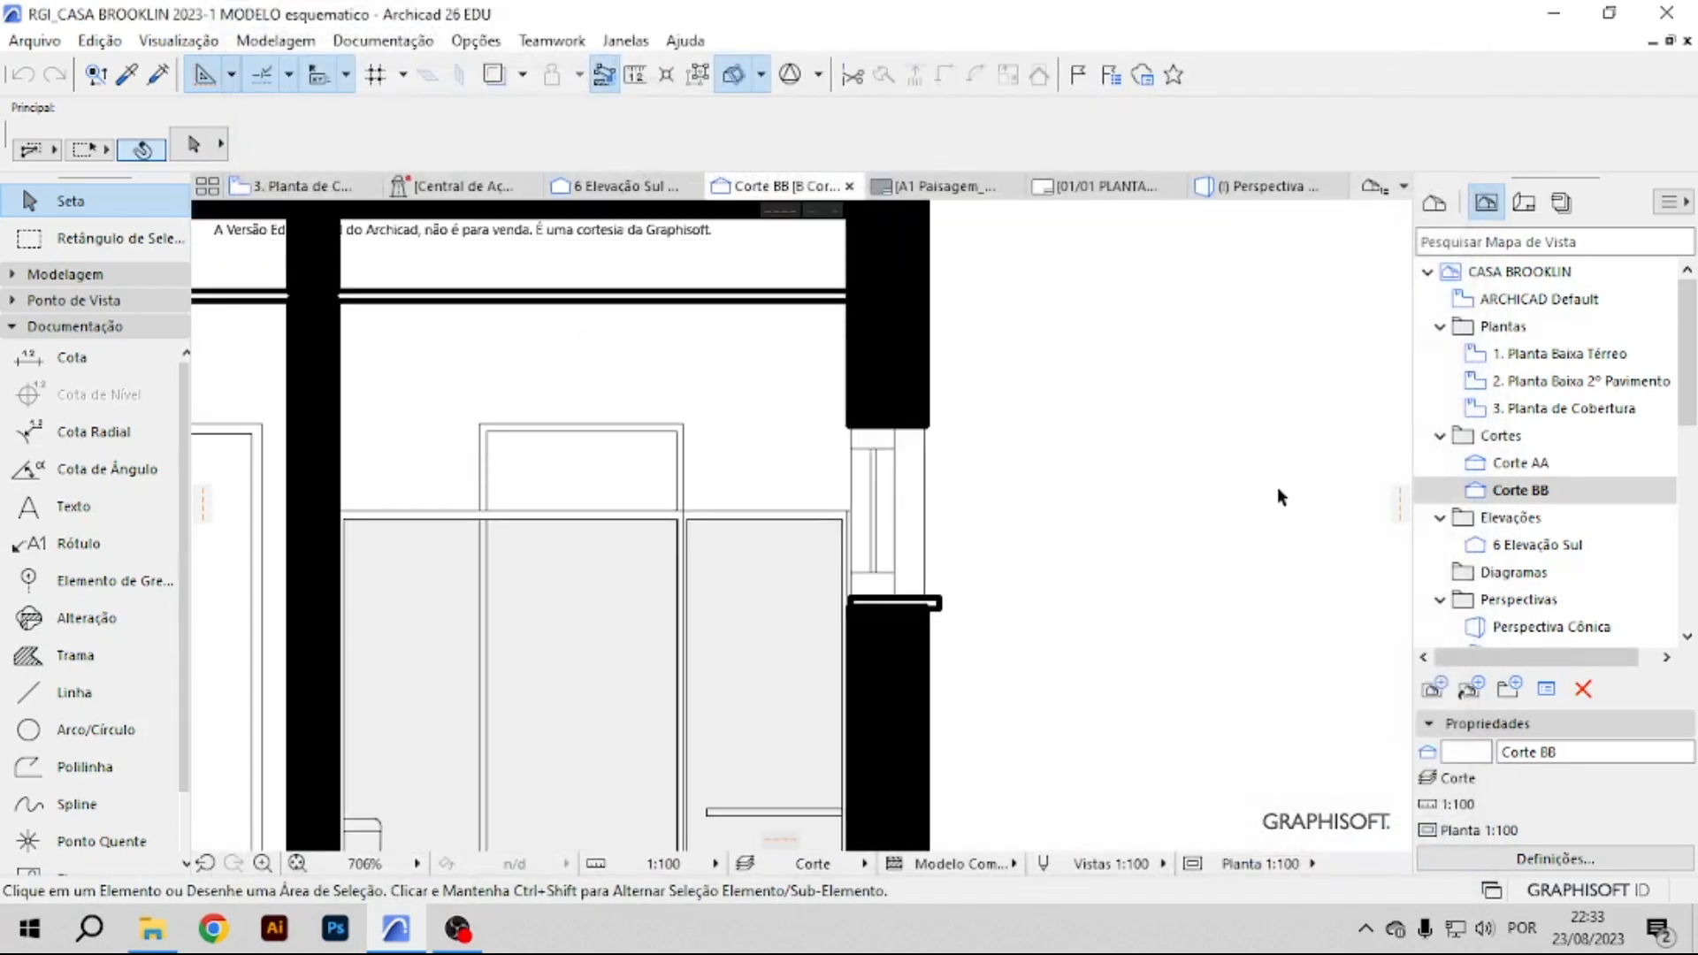
{"action": "scroll", "coordinate": [1256, 591], "scroll_direction": "down", "scroll_amount": 2}
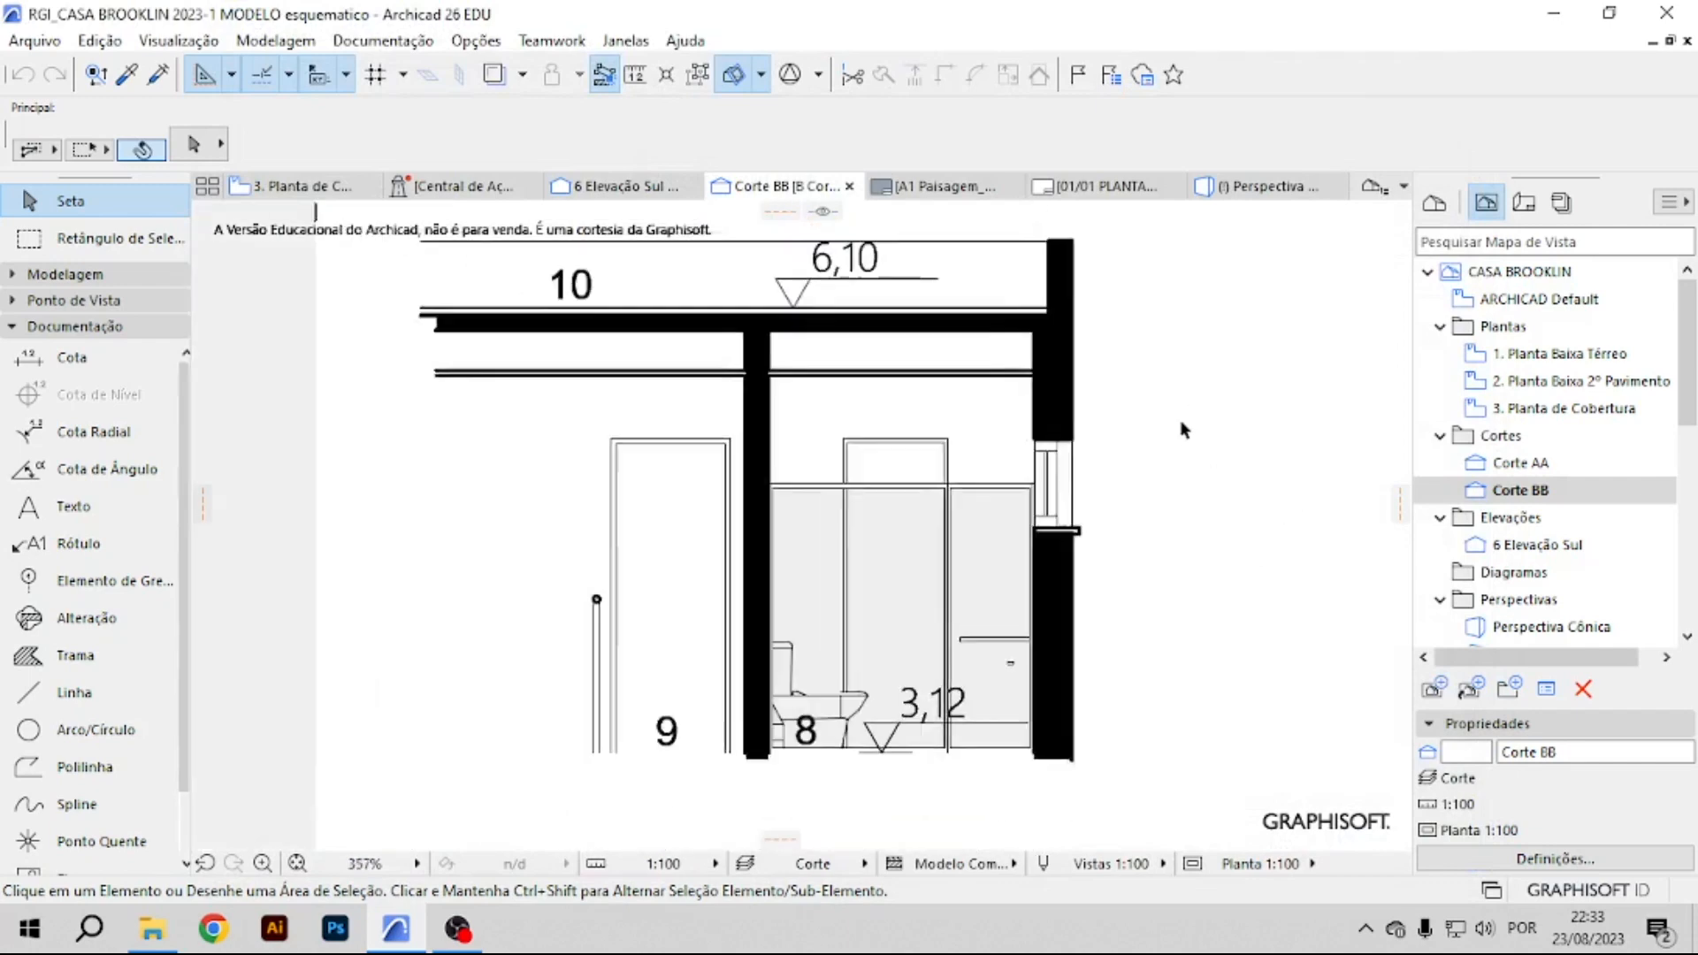
{"action": "scroll", "coordinate": [801, 615], "scroll_direction": "down", "scroll_amount": 5}
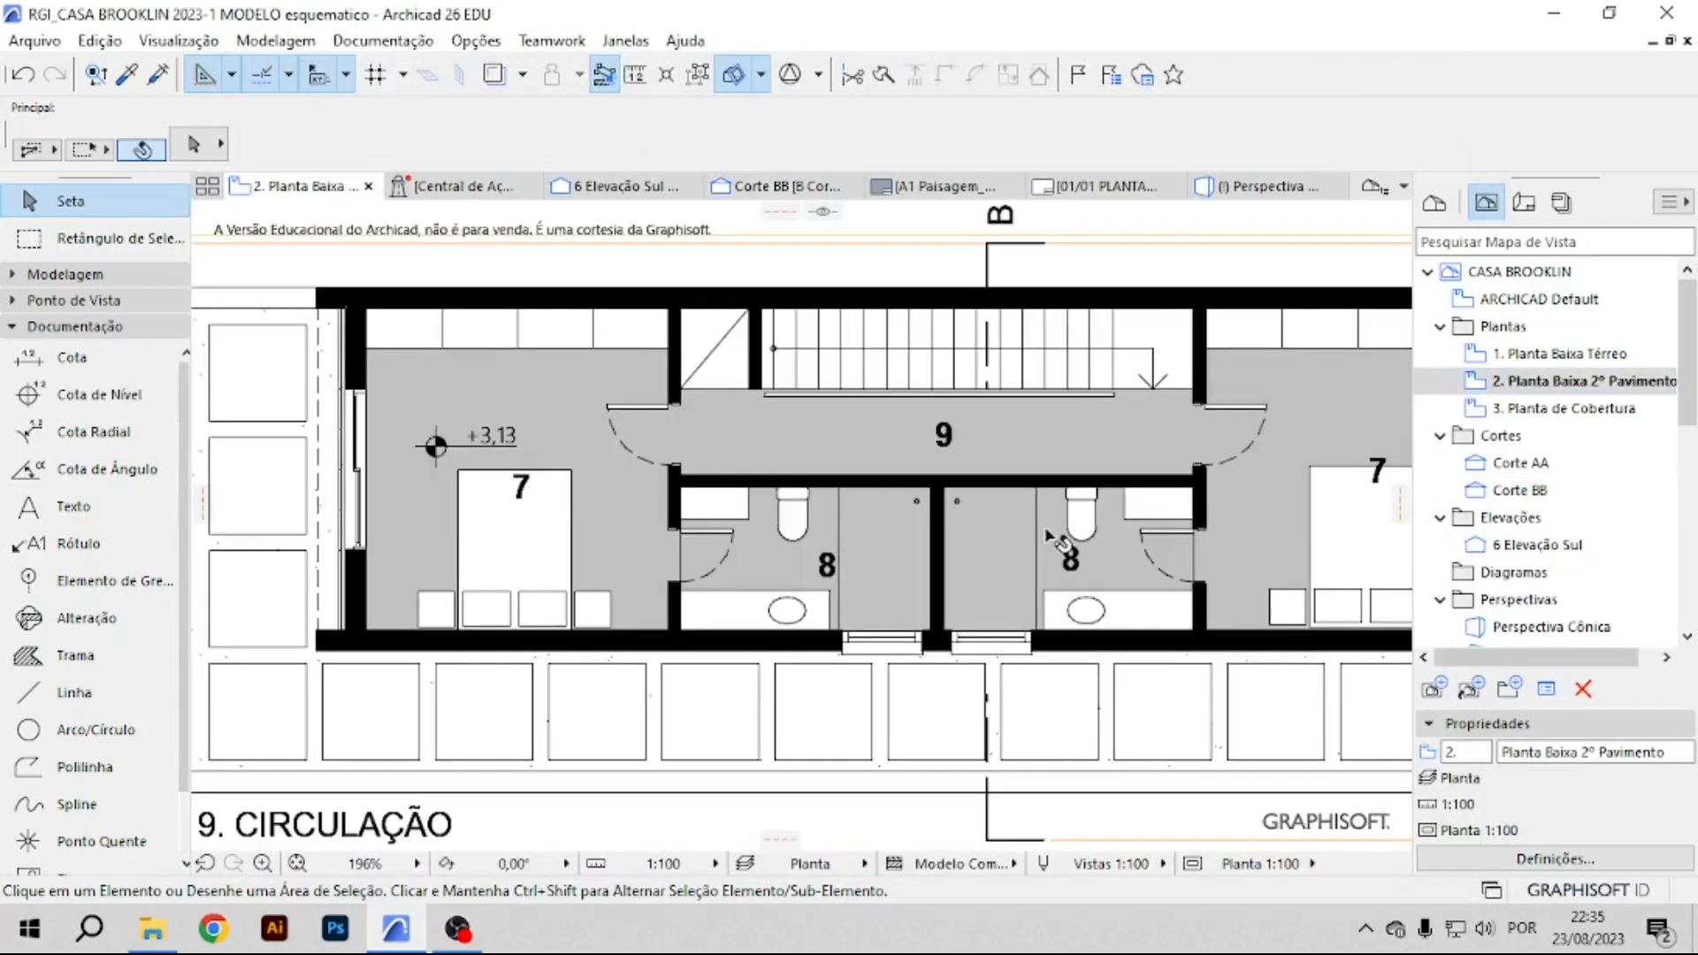
Copy the legend 7. DORMITÓRIO, 8. BANHO, 9. CIRCULAÇÃO from the second-floor plan into Corte AA.
{"action": "scroll", "coordinate": [1117, 508], "scroll_direction": "down", "scroll_amount": 1}
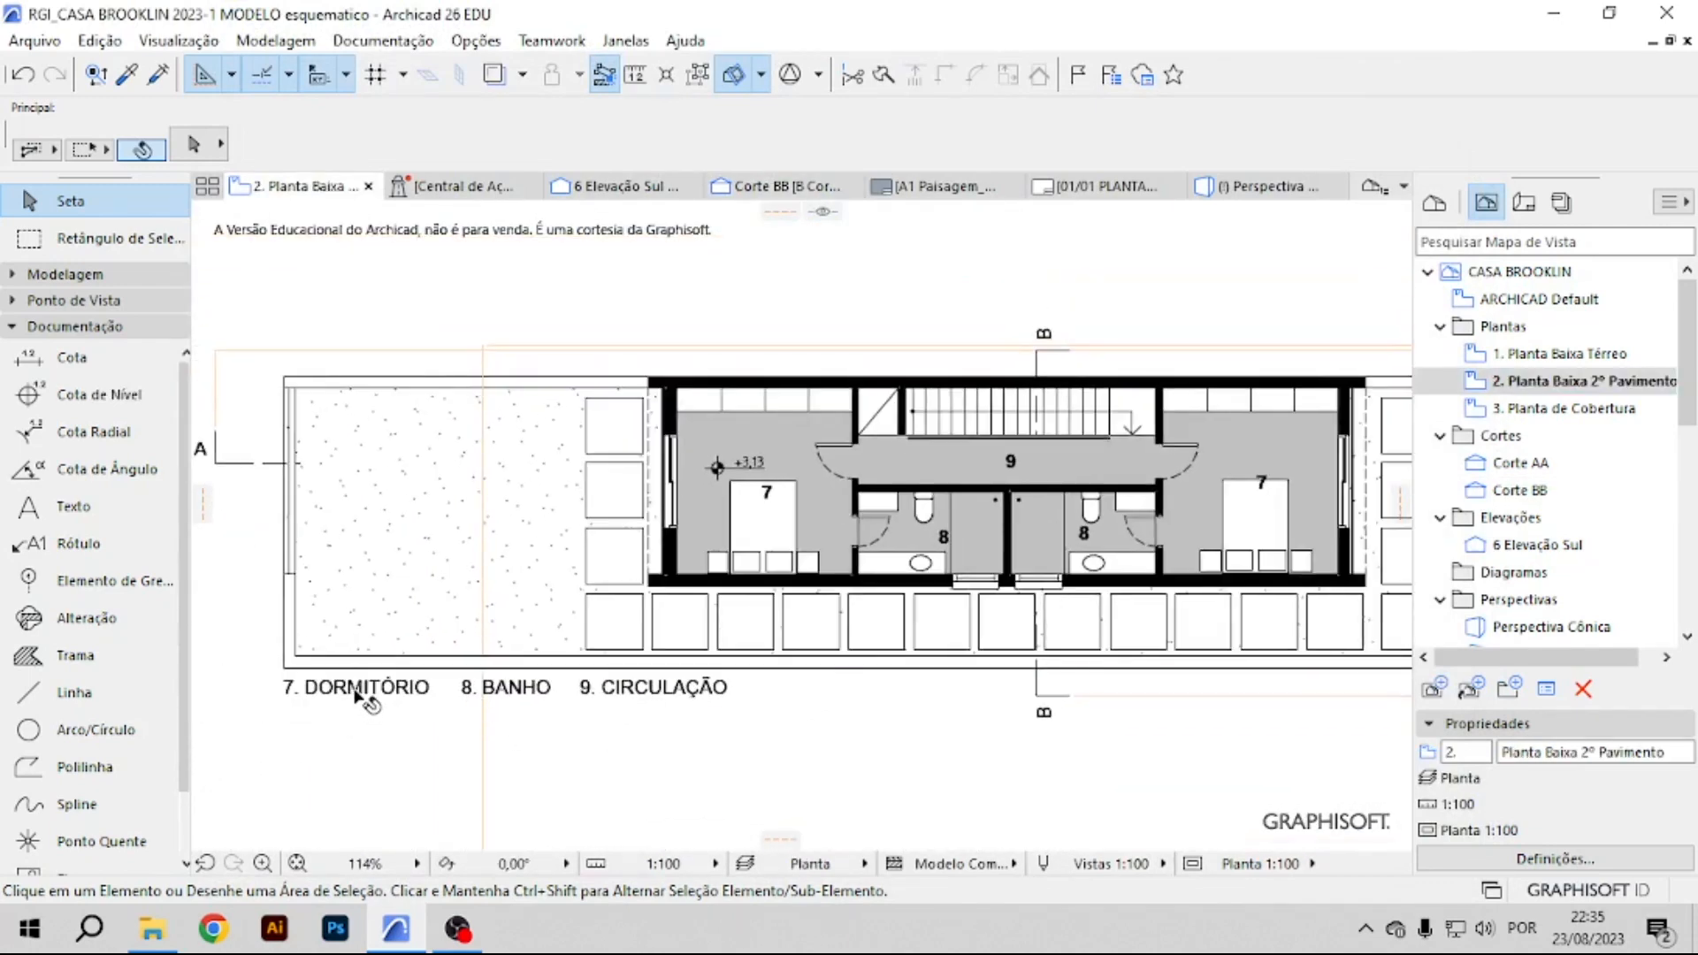
{"action": "left_click", "coordinate": [358, 694]}
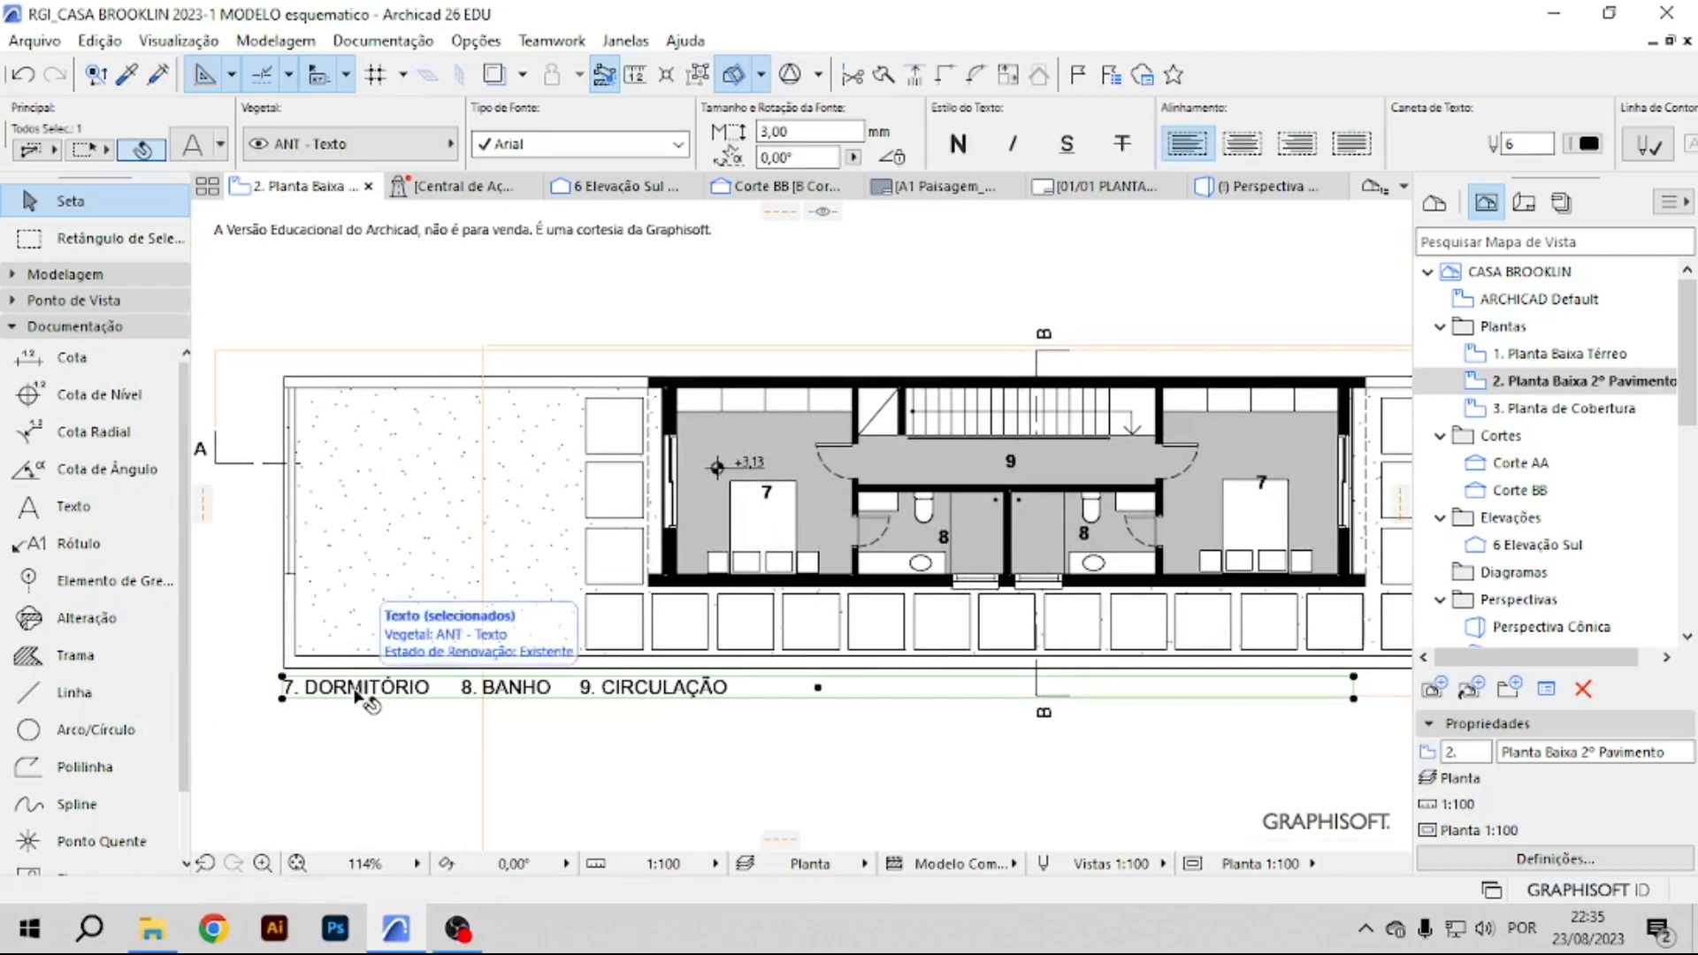
{"action": "double_click", "coordinate": [1522, 462]}
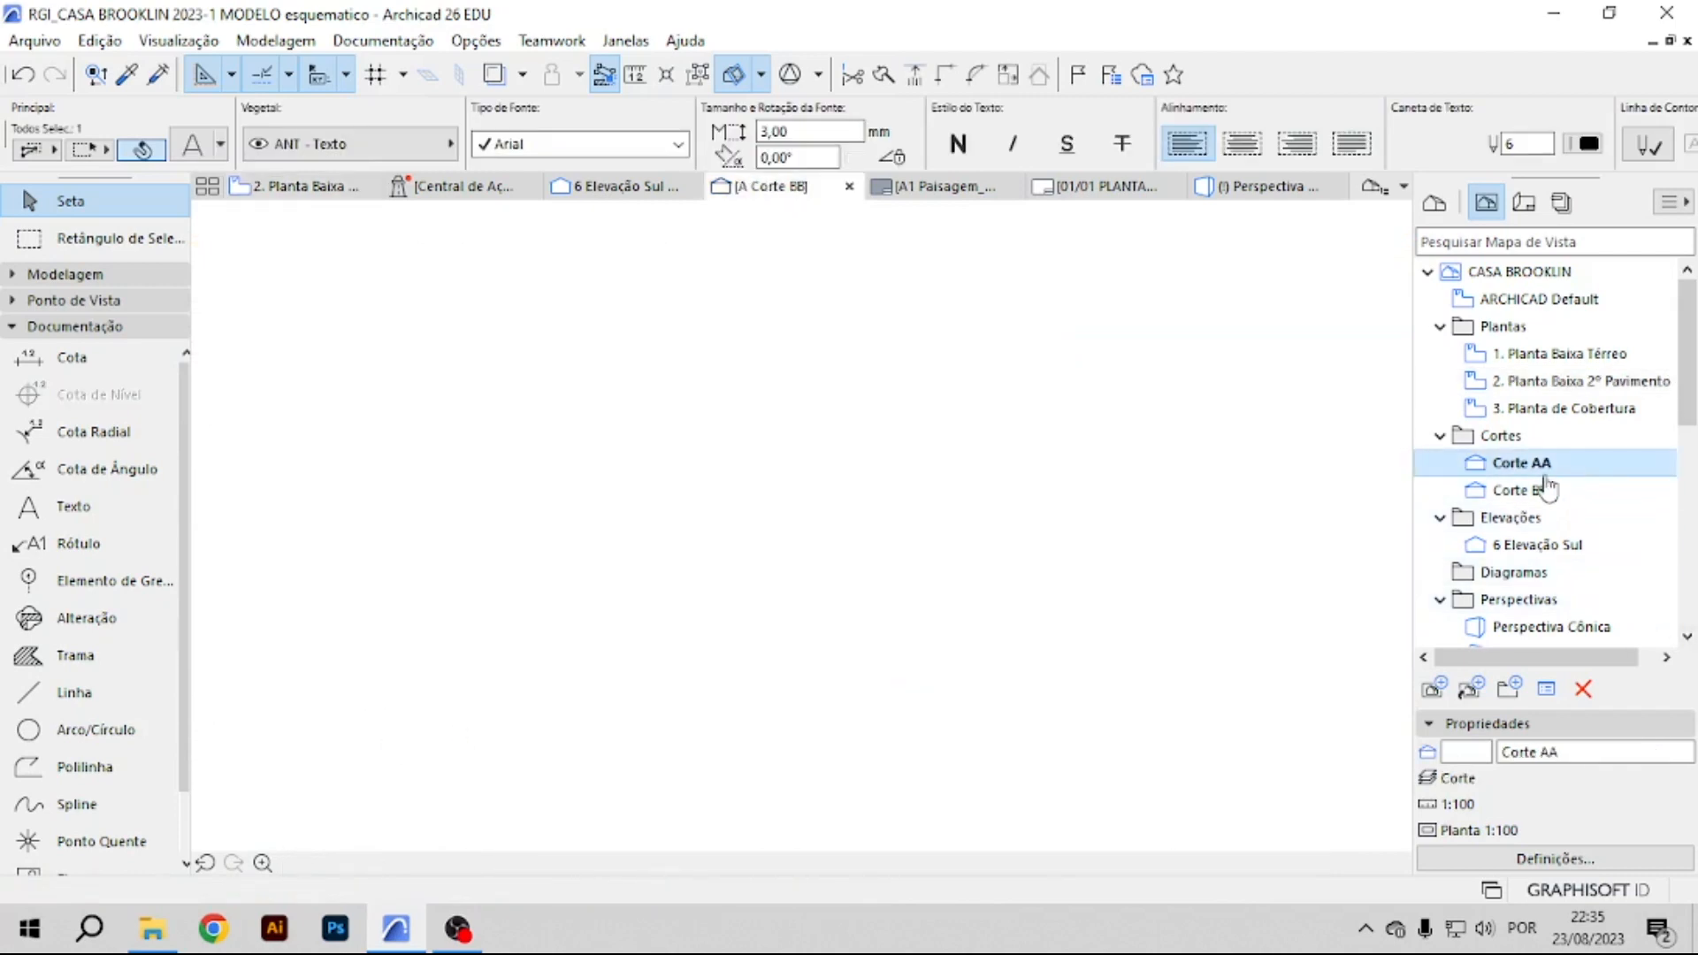
{"action": "key", "text": "ctrl+v"}
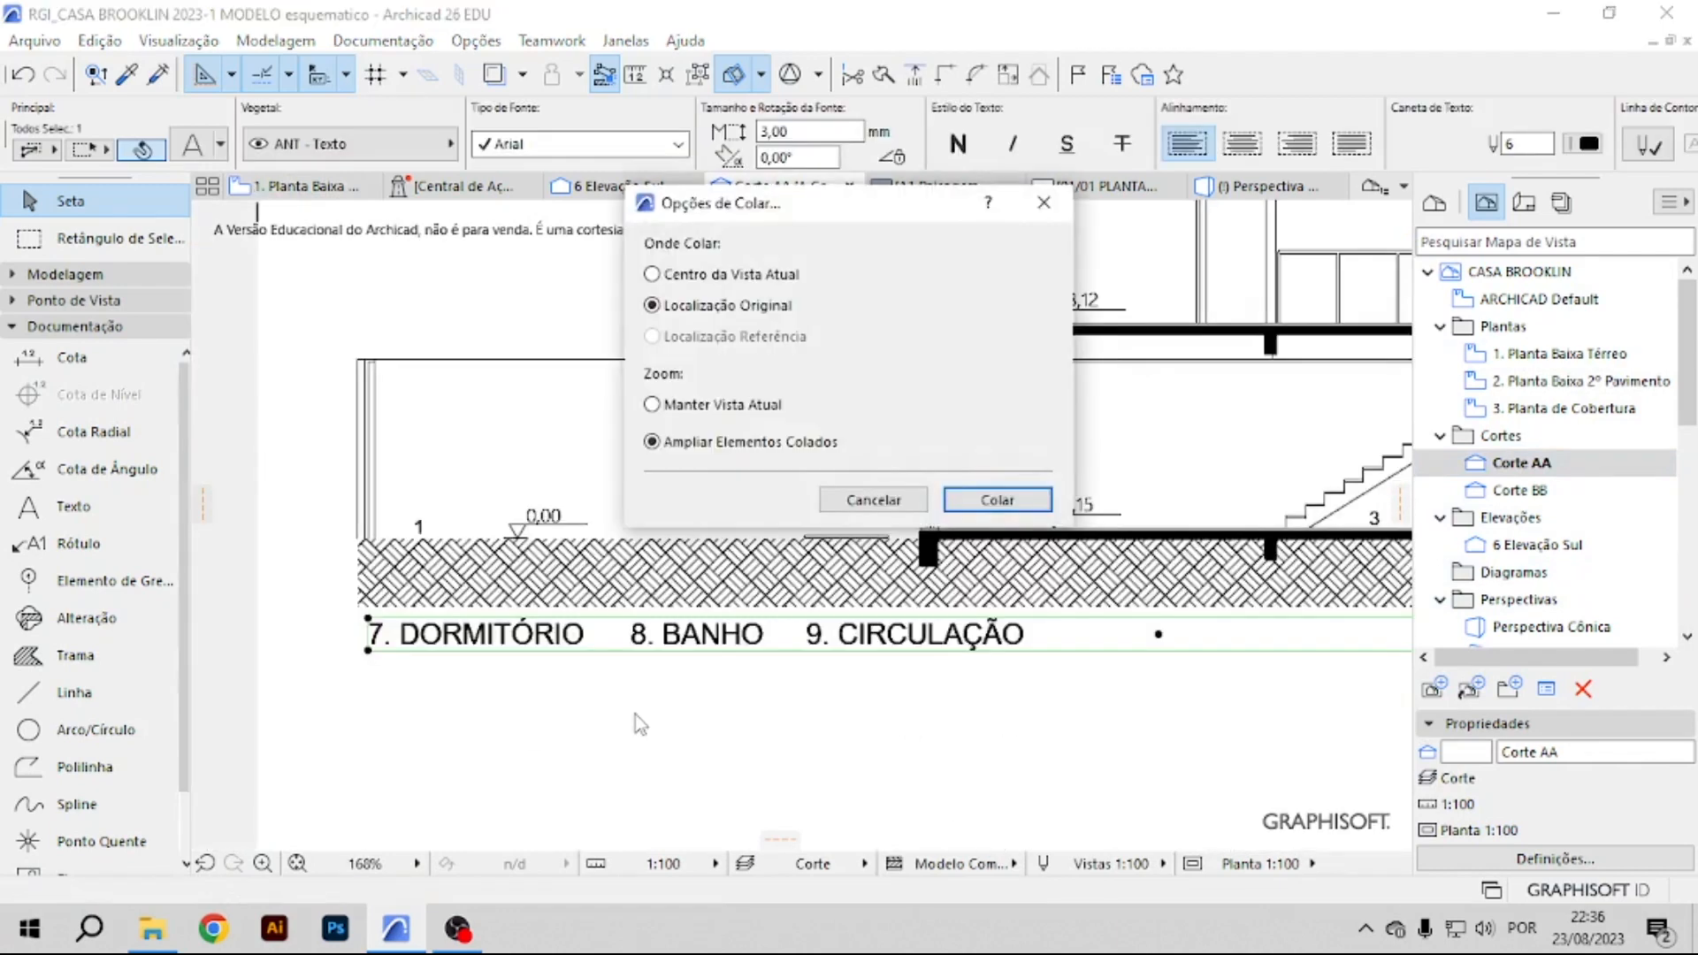
Paste the ground-floor legend into Corte AA at its original location and move it just above the second-floor legend.
{"action": "left_click", "coordinate": [1026, 498]}
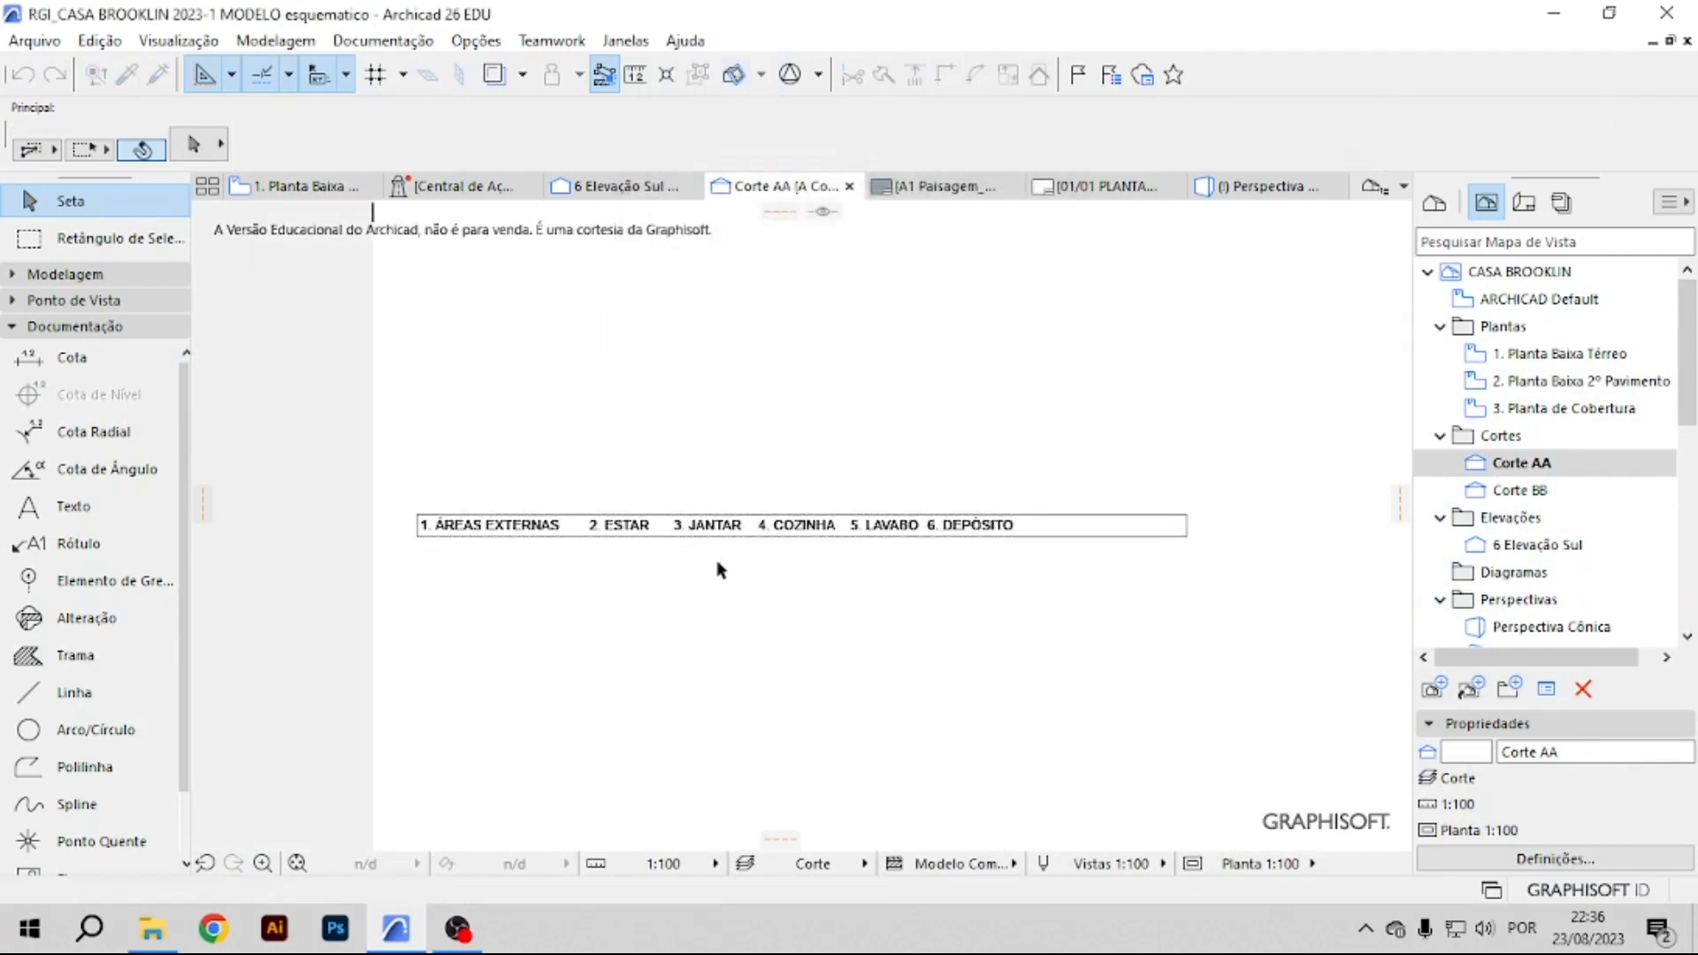
{"action": "scroll", "coordinate": [679, 478], "scroll_direction": "down", "scroll_amount": 5}
{"action": "scroll", "coordinate": [705, 726], "scroll_direction": "up", "scroll_amount": 1}
{"action": "middle_click_drag", "start_coordinate": [705, 725], "coordinate": [754, 491]}
{"action": "scroll", "coordinate": [718, 628], "scroll_direction": "up", "scroll_amount": 1}
{"action": "scroll", "coordinate": [717, 625], "scroll_direction": "up", "scroll_amount": 3}
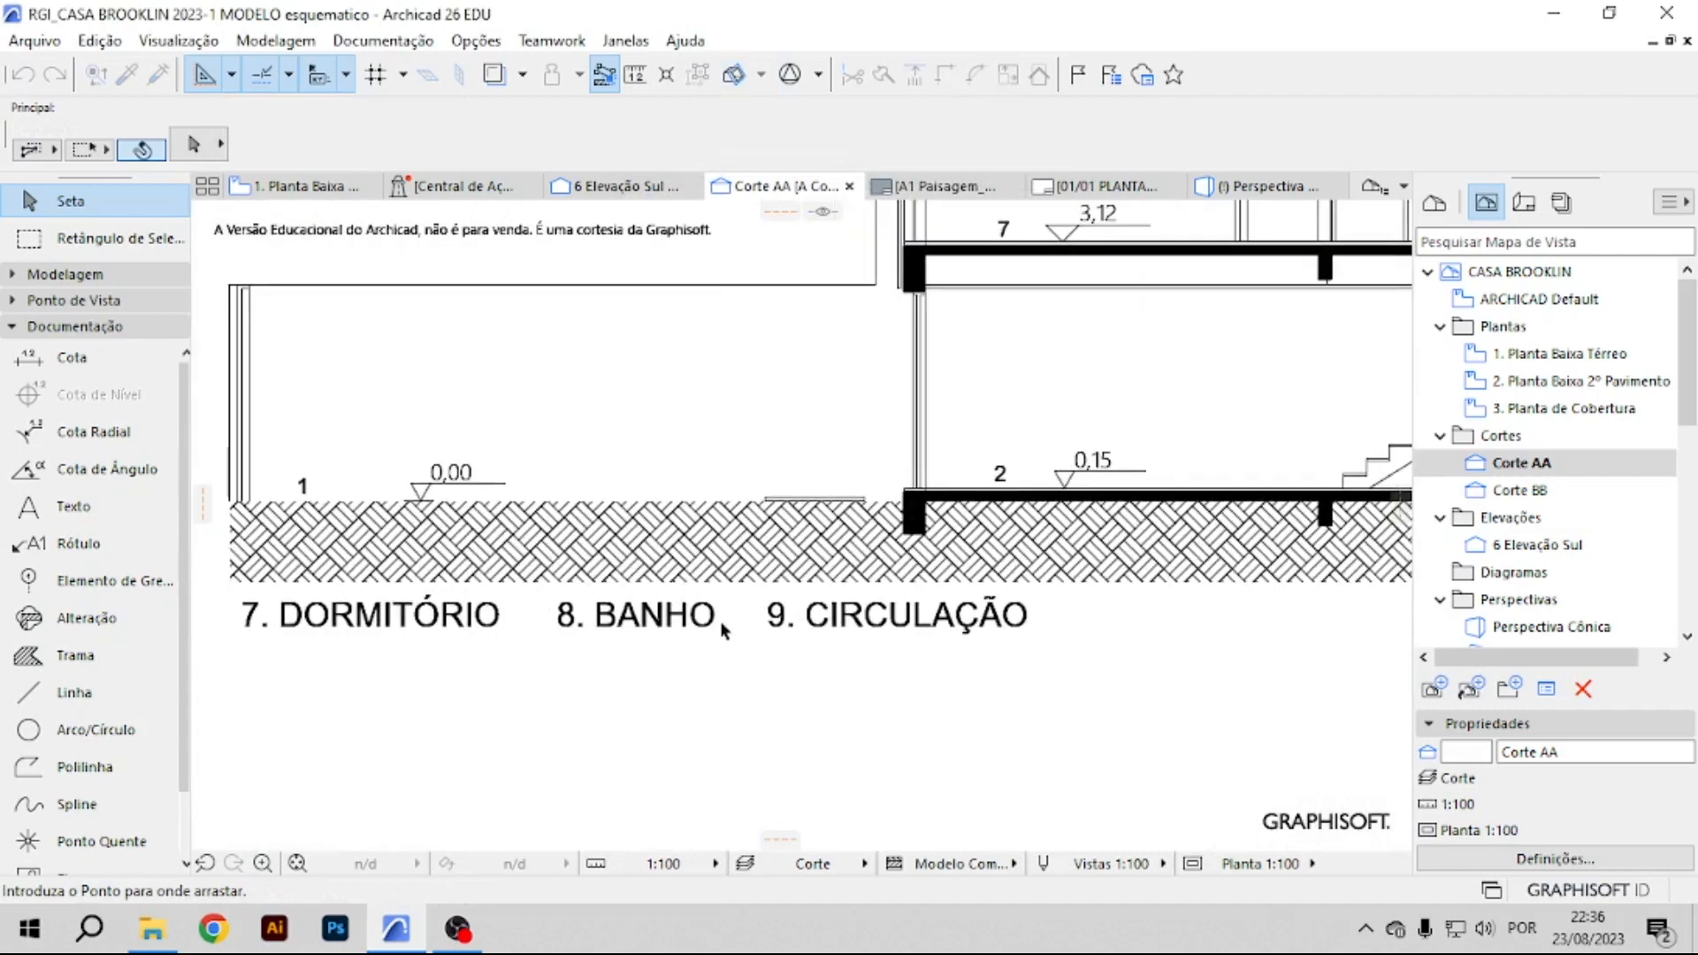
{"action": "left_click", "coordinate": [871, 575]}
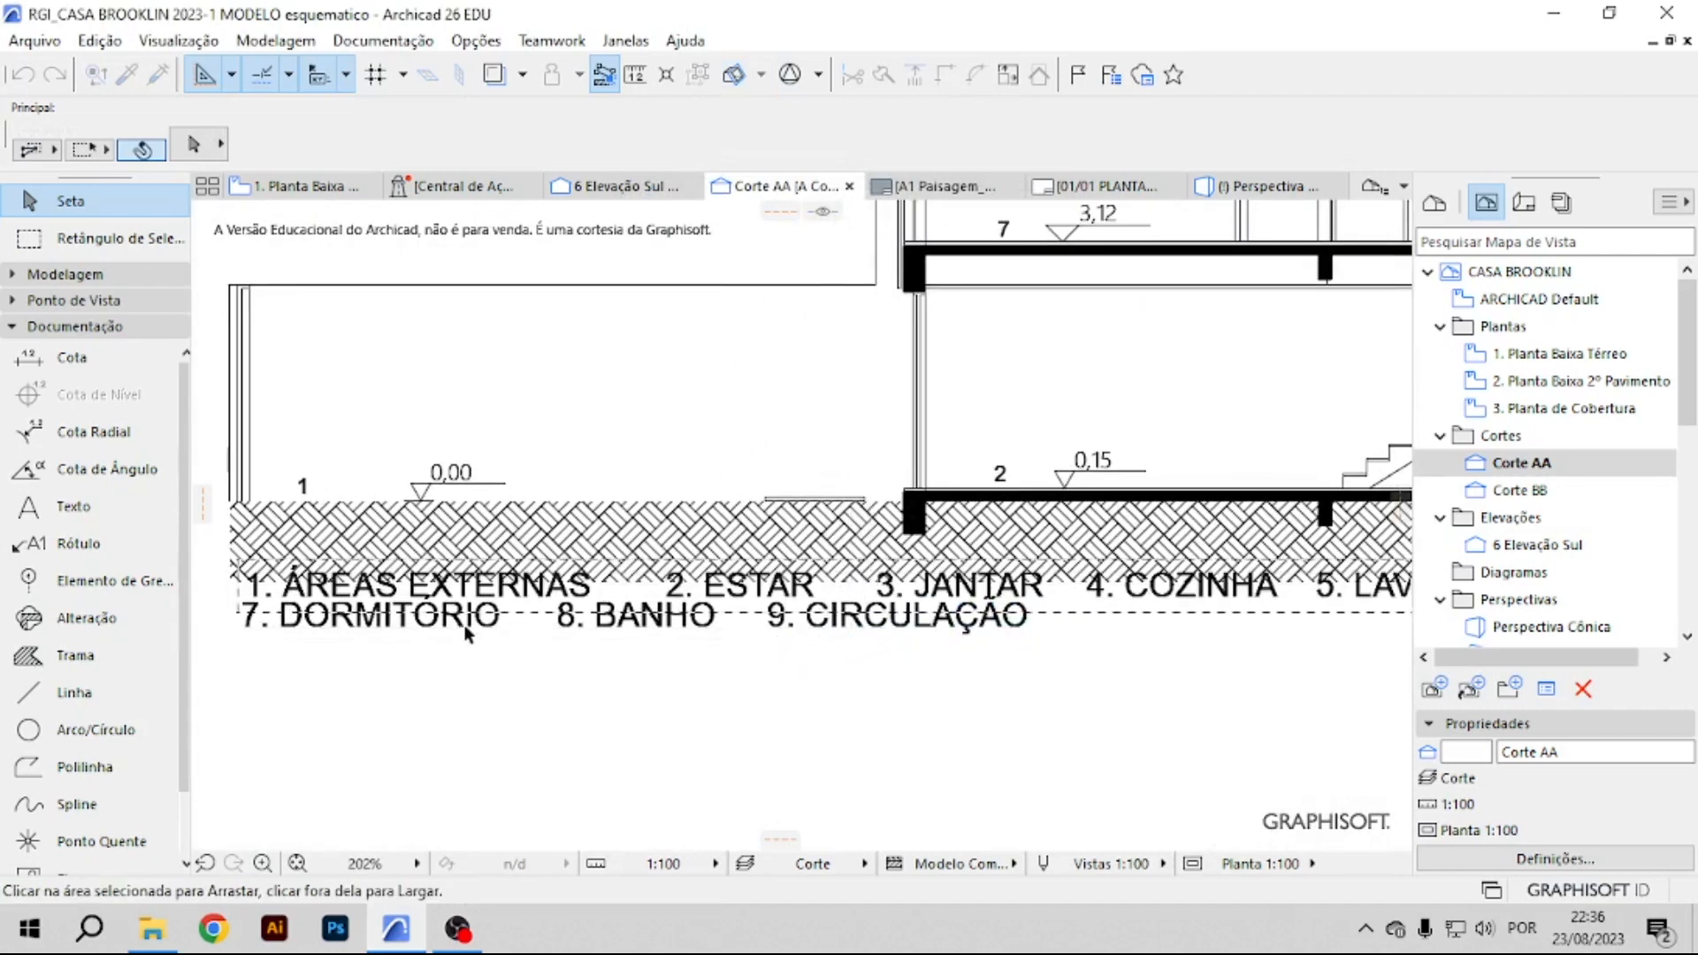
Move both legend lines in Corte AA further down, clear of the earth hatch.
{"action": "left_click", "coordinate": [467, 632]}
{"action": "left_click_drag", "start_coordinate": [458, 630], "coordinate": [458, 695]}
{"action": "left_click", "coordinate": [469, 604]}
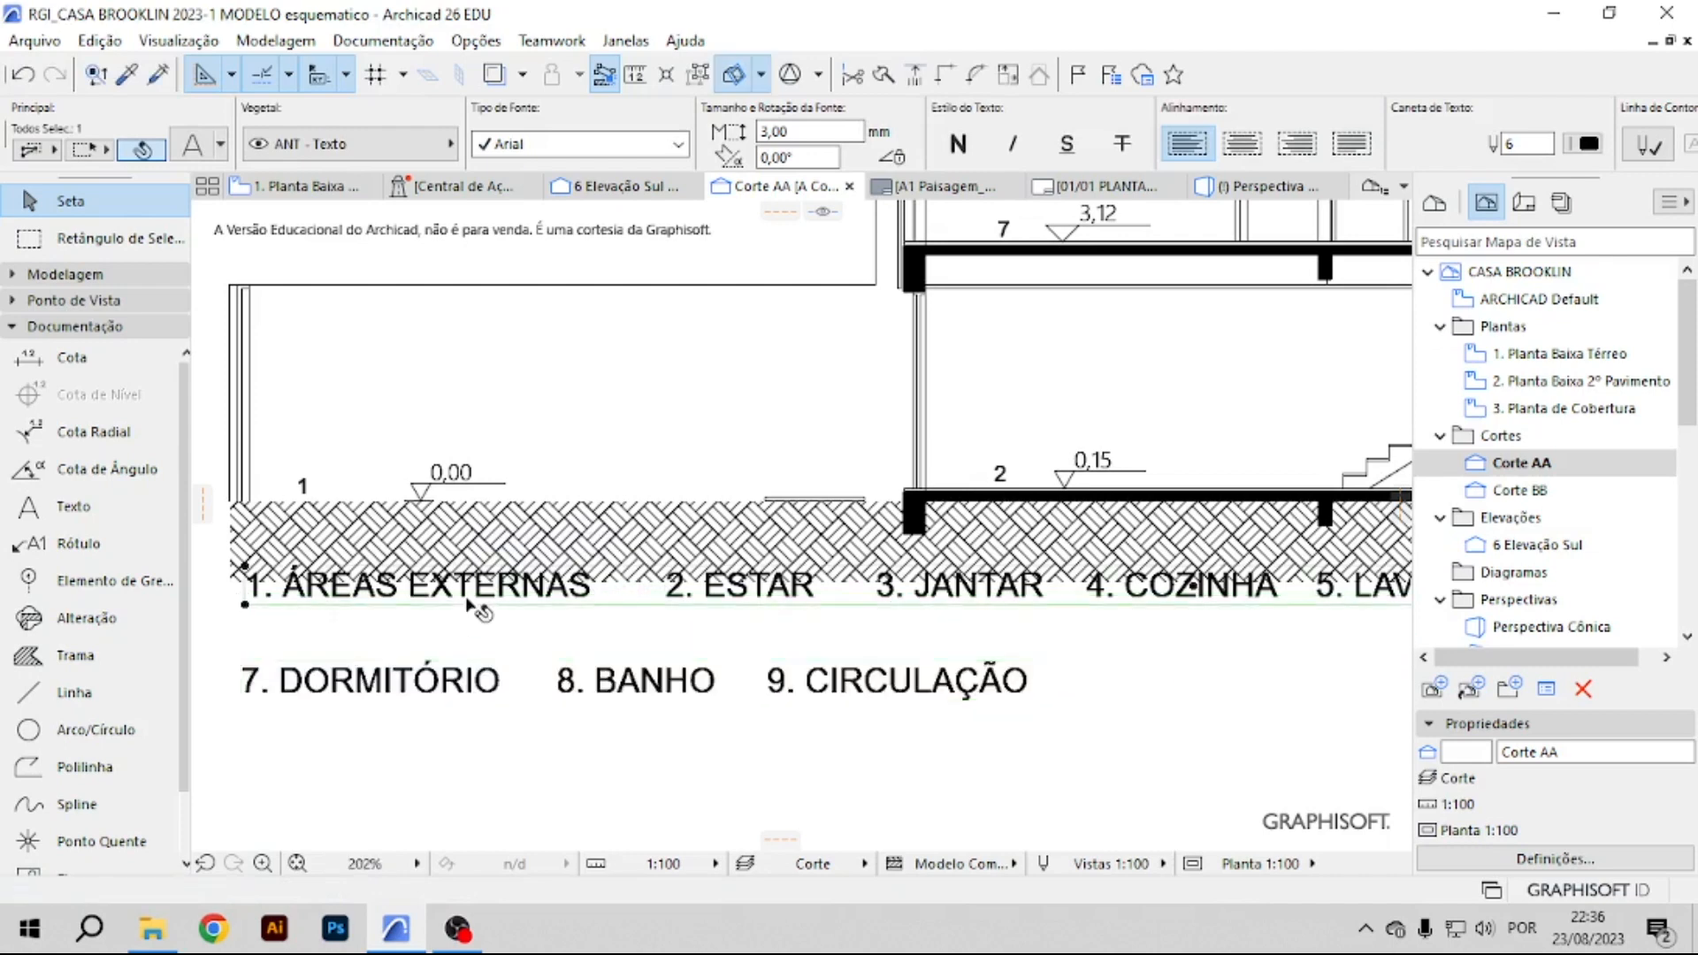
{"action": "left_click_drag", "start_coordinate": [475, 597], "coordinate": [477, 660]}
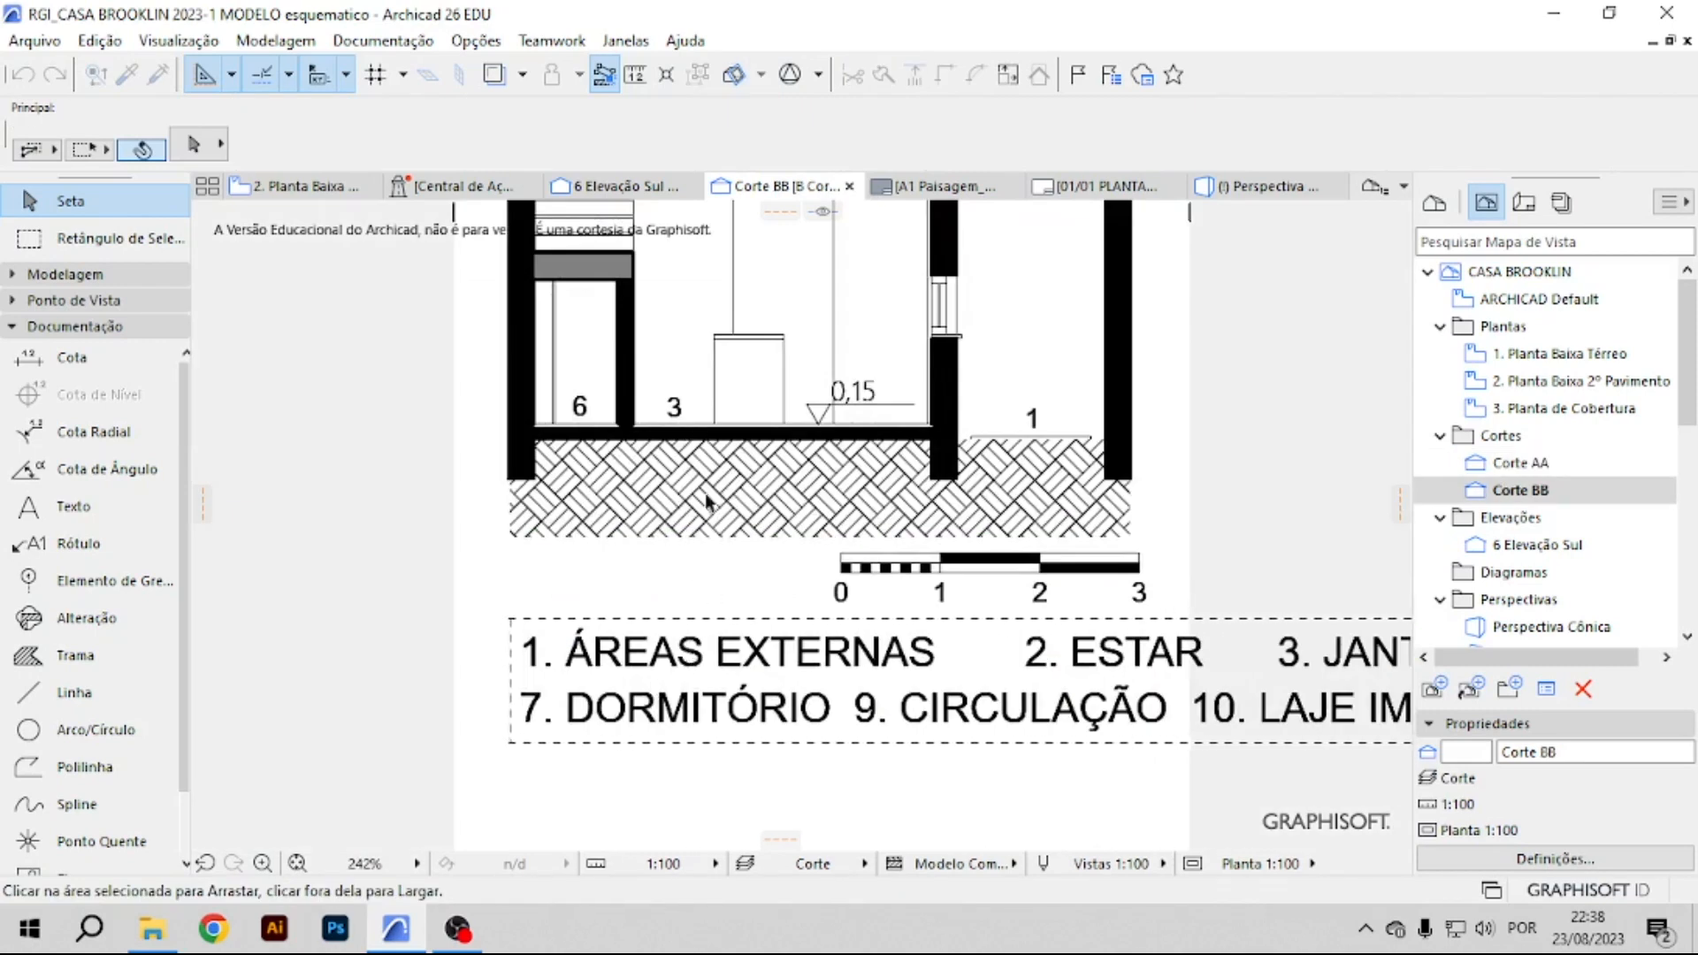
Set the text height of the second legend line below Corte BB to 2 mm.
{"action": "left_click", "coordinate": [677, 712]}
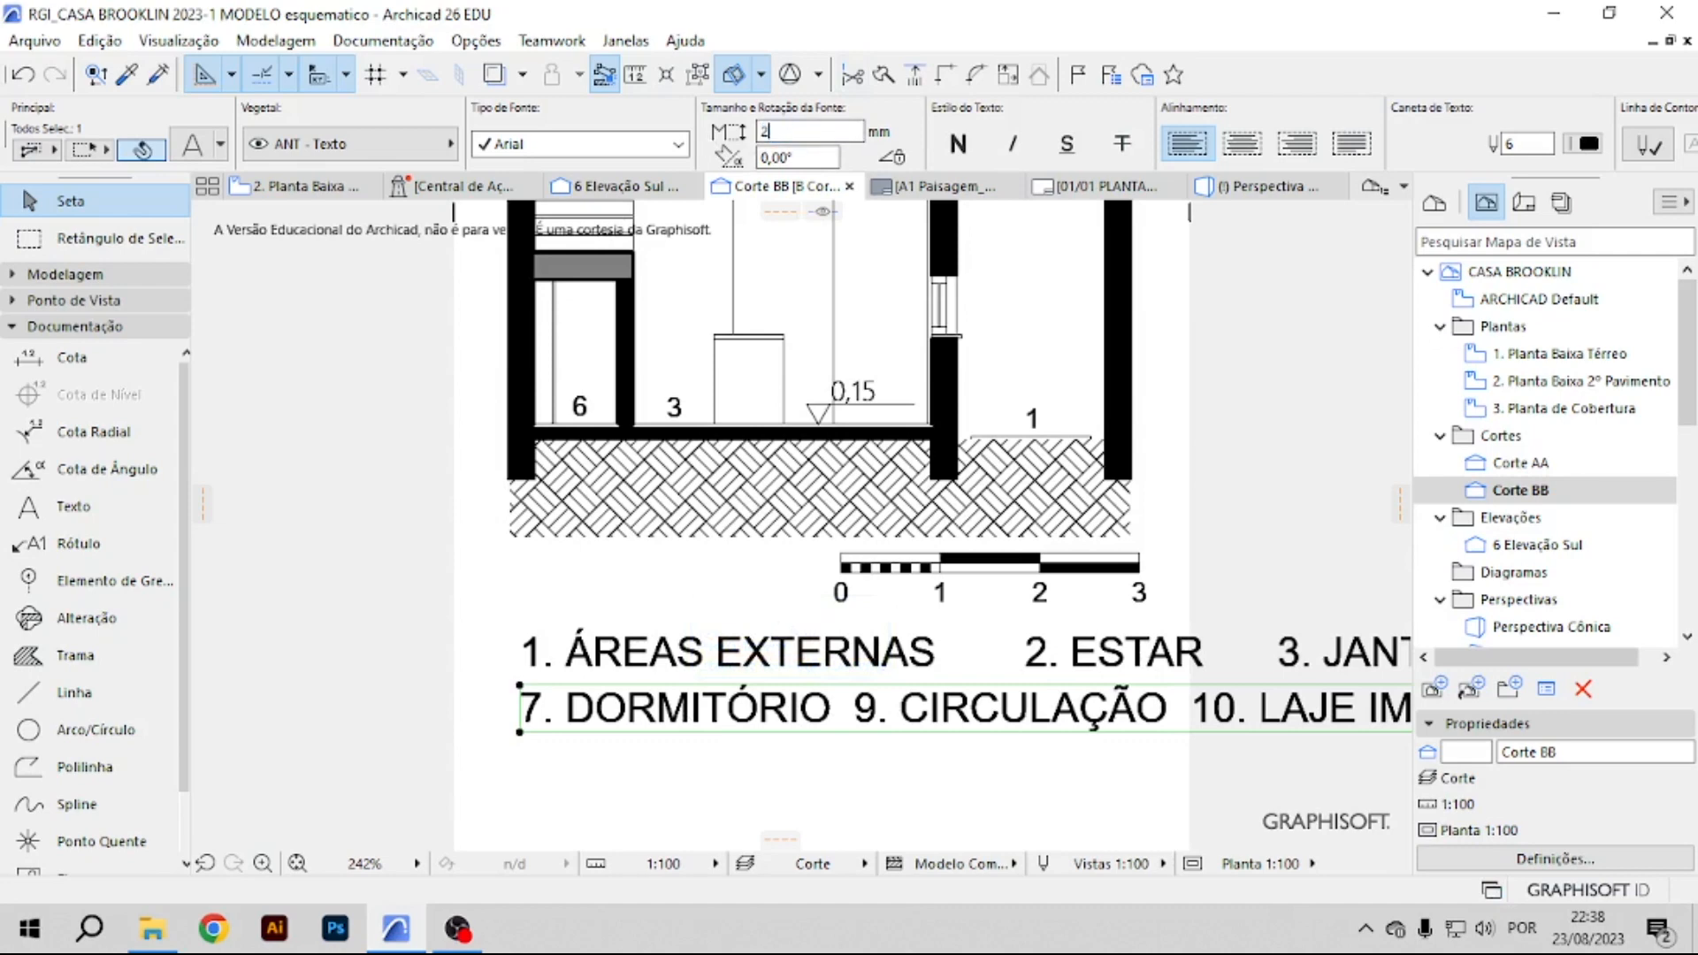
{"action": "key", "text": "Return"}
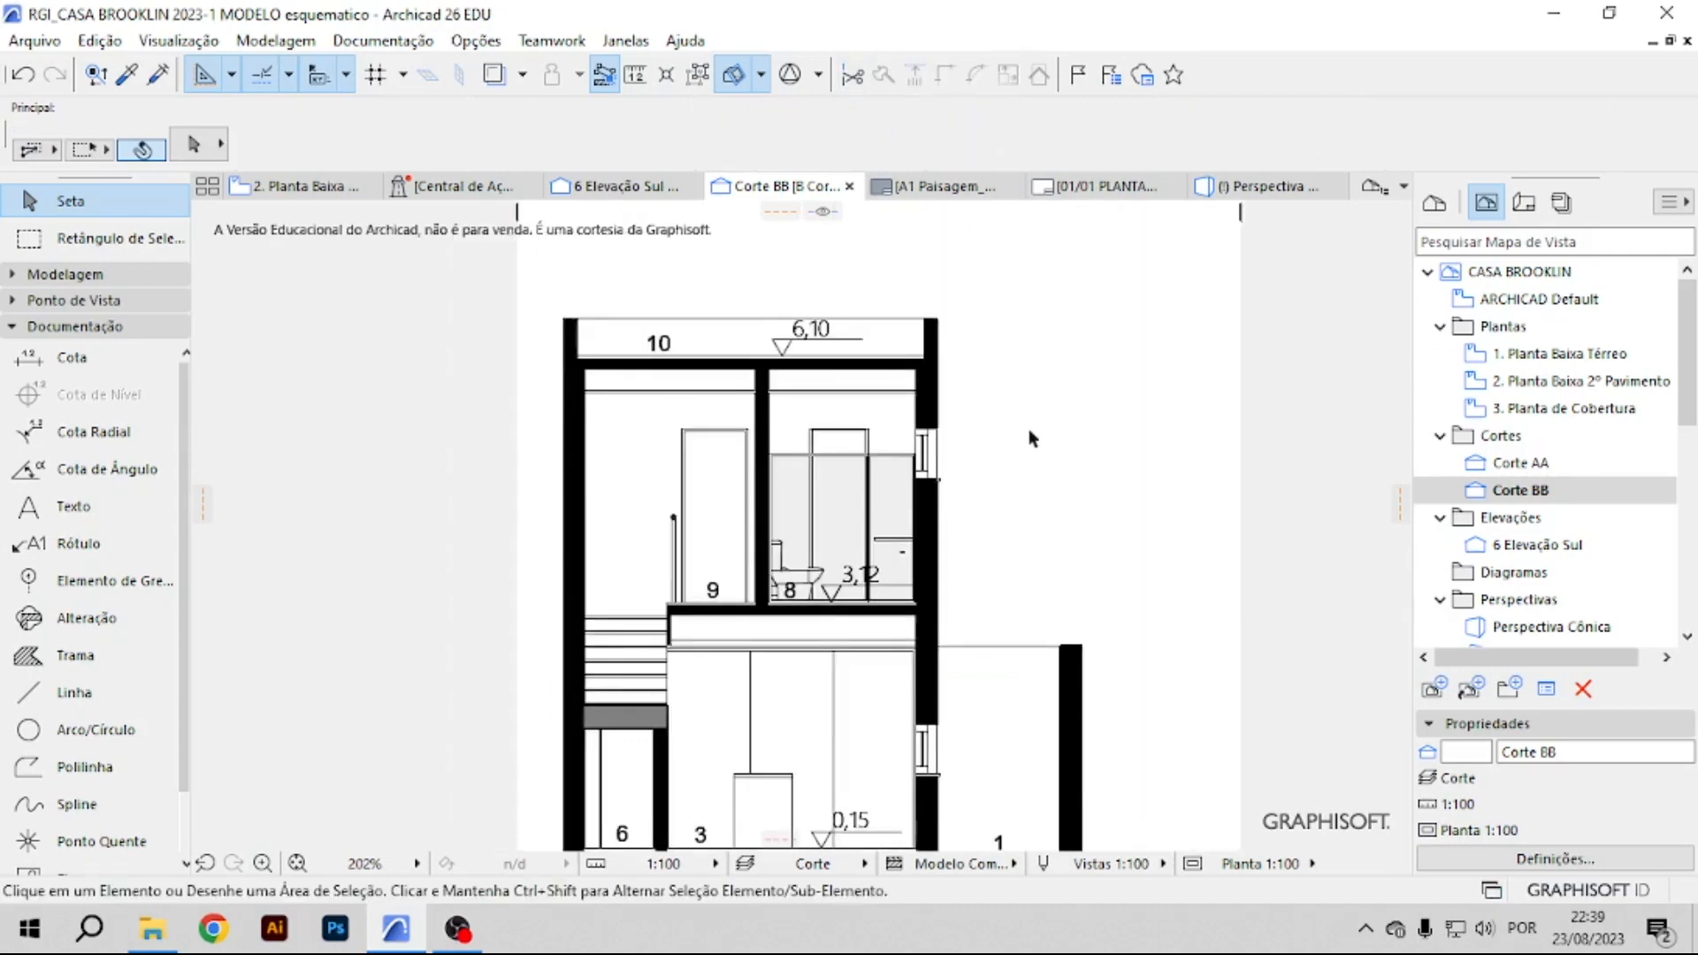
{"action": "scroll", "coordinate": [1123, 545], "scroll_direction": "down", "scroll_amount": 5}
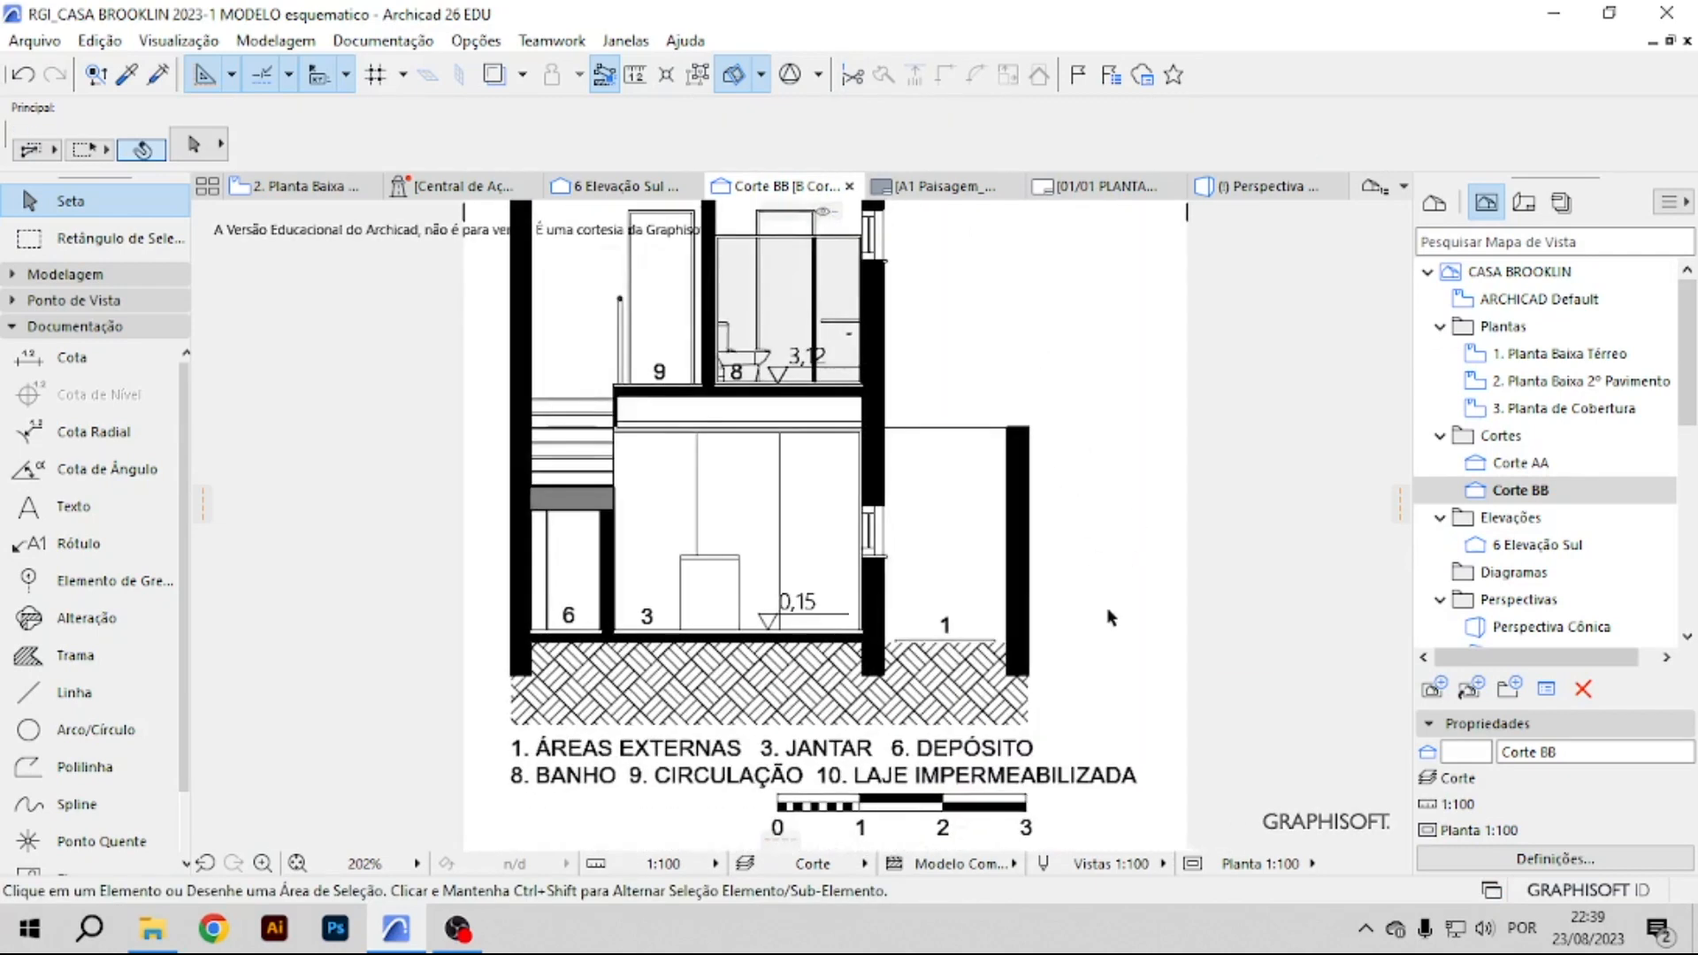
Draw a thin rectangular Trama Sólida fill along the ground line of external area 1 in Corte BB, between the two walls.
{"action": "left_click", "coordinate": [72, 328]}
{"action": "left_click", "coordinate": [73, 328]}
{"action": "left_click", "coordinate": [75, 655]}
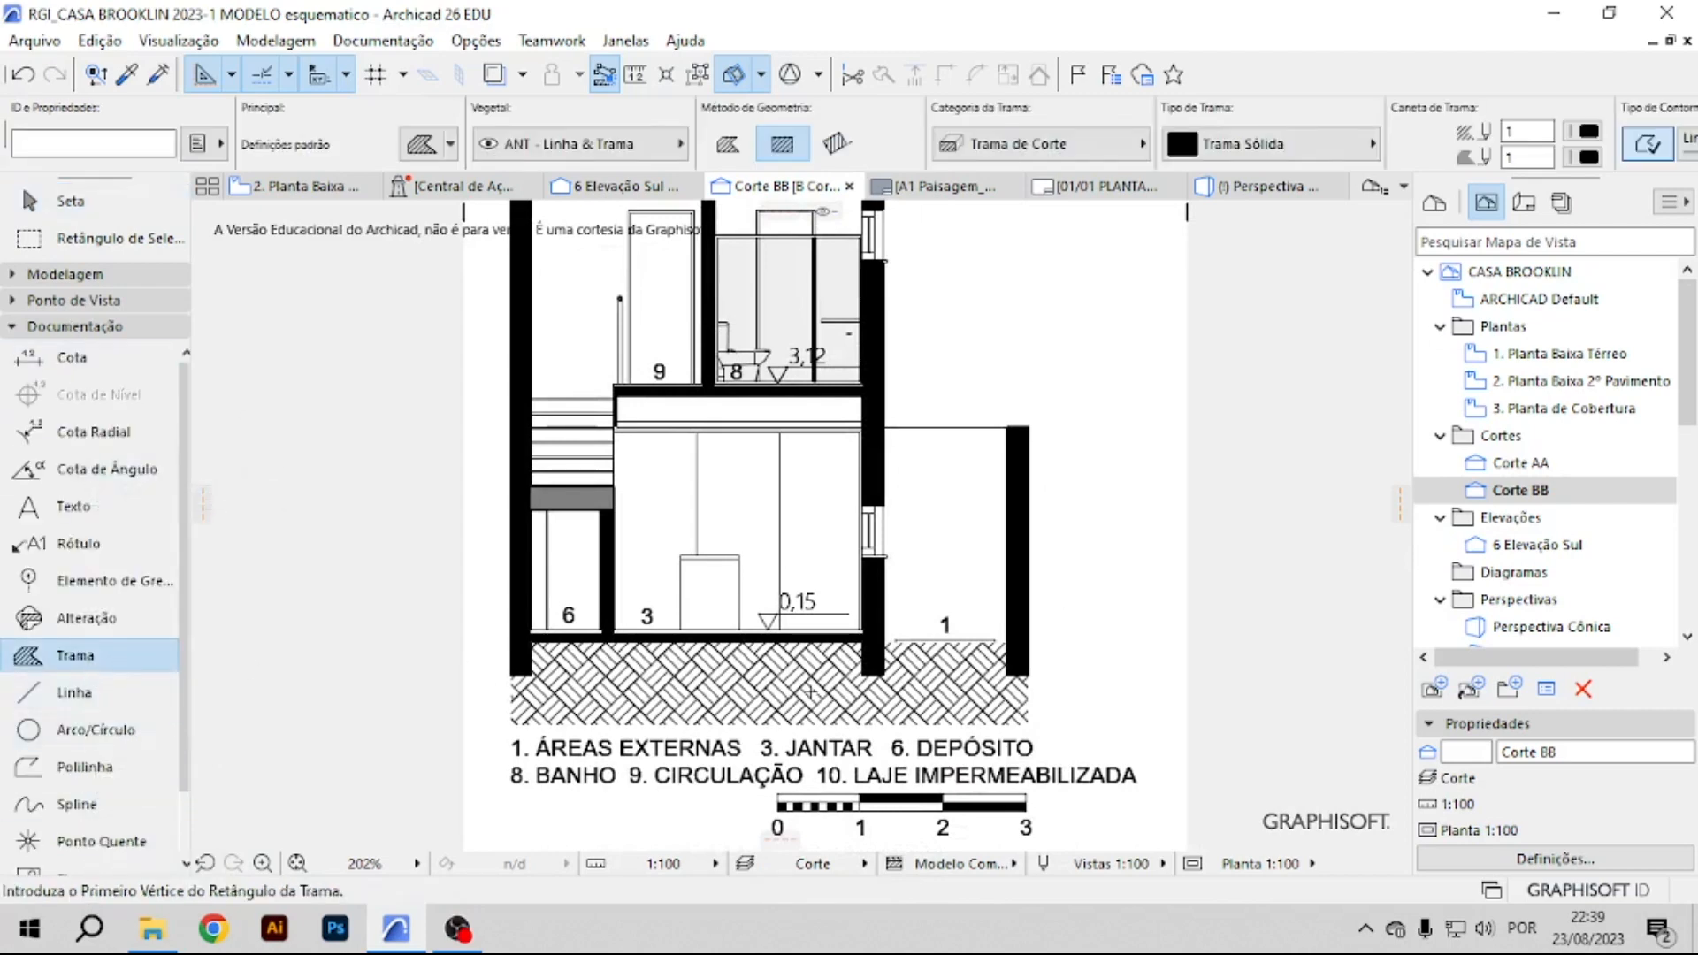
{"action": "scroll", "coordinate": [899, 669], "scroll_direction": "up", "scroll_amount": 5}
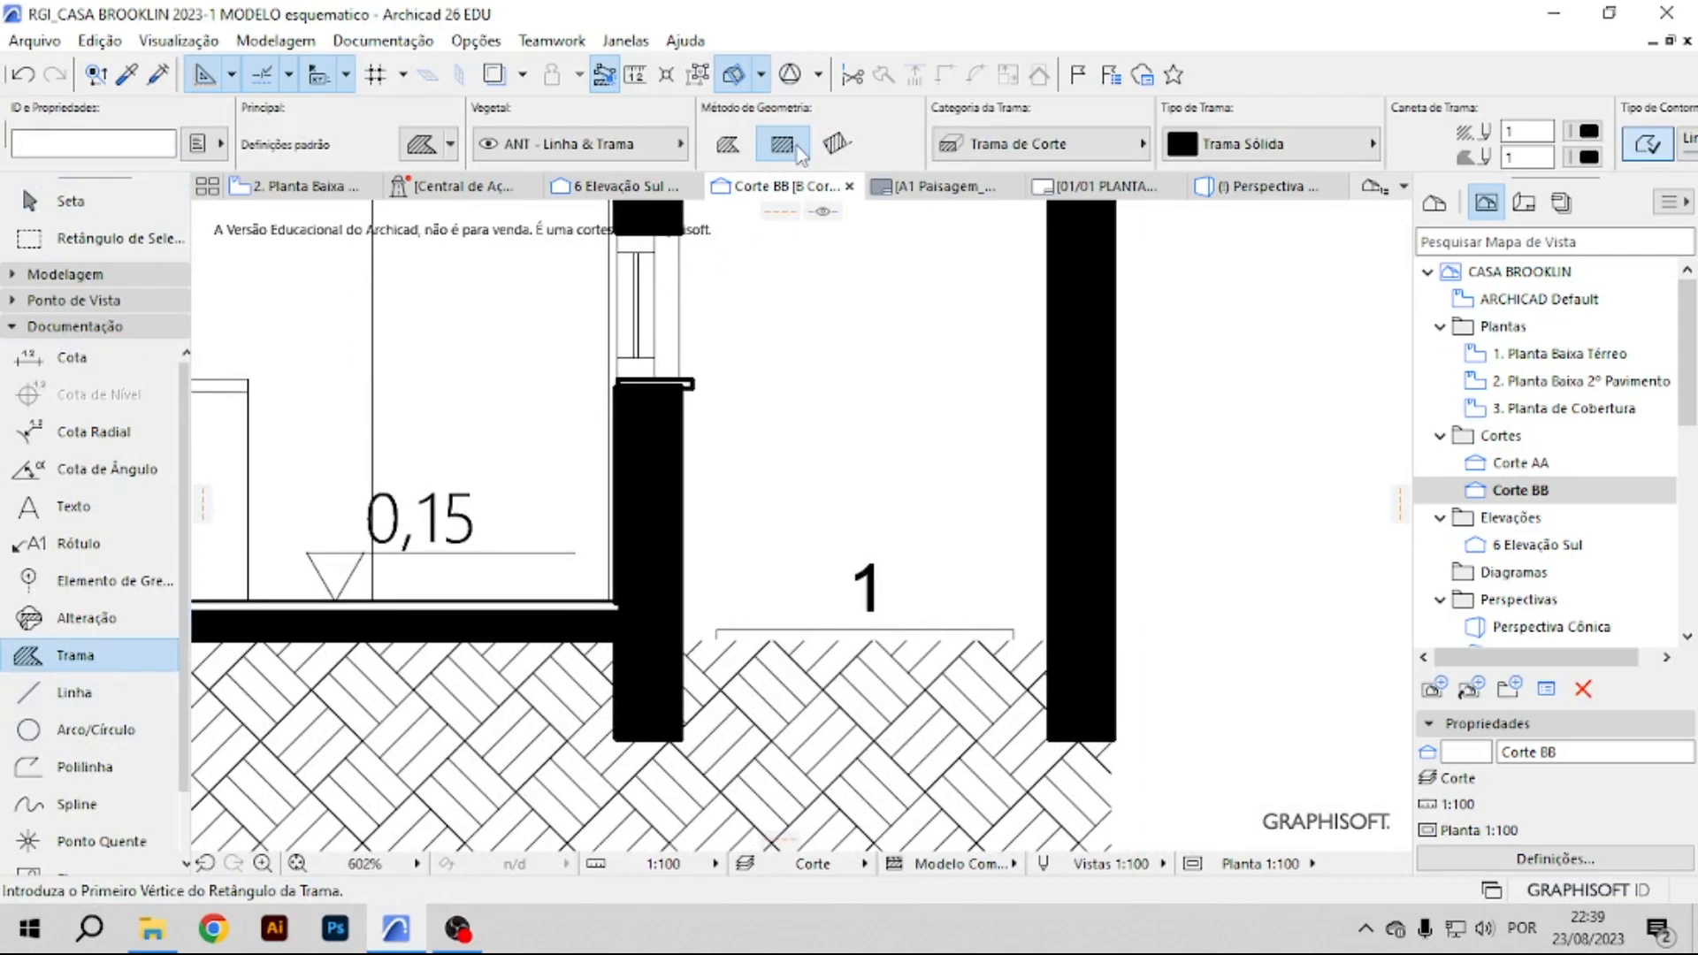
{"action": "scroll", "coordinate": [971, 157], "scroll_direction": "down", "scroll_amount": 5}
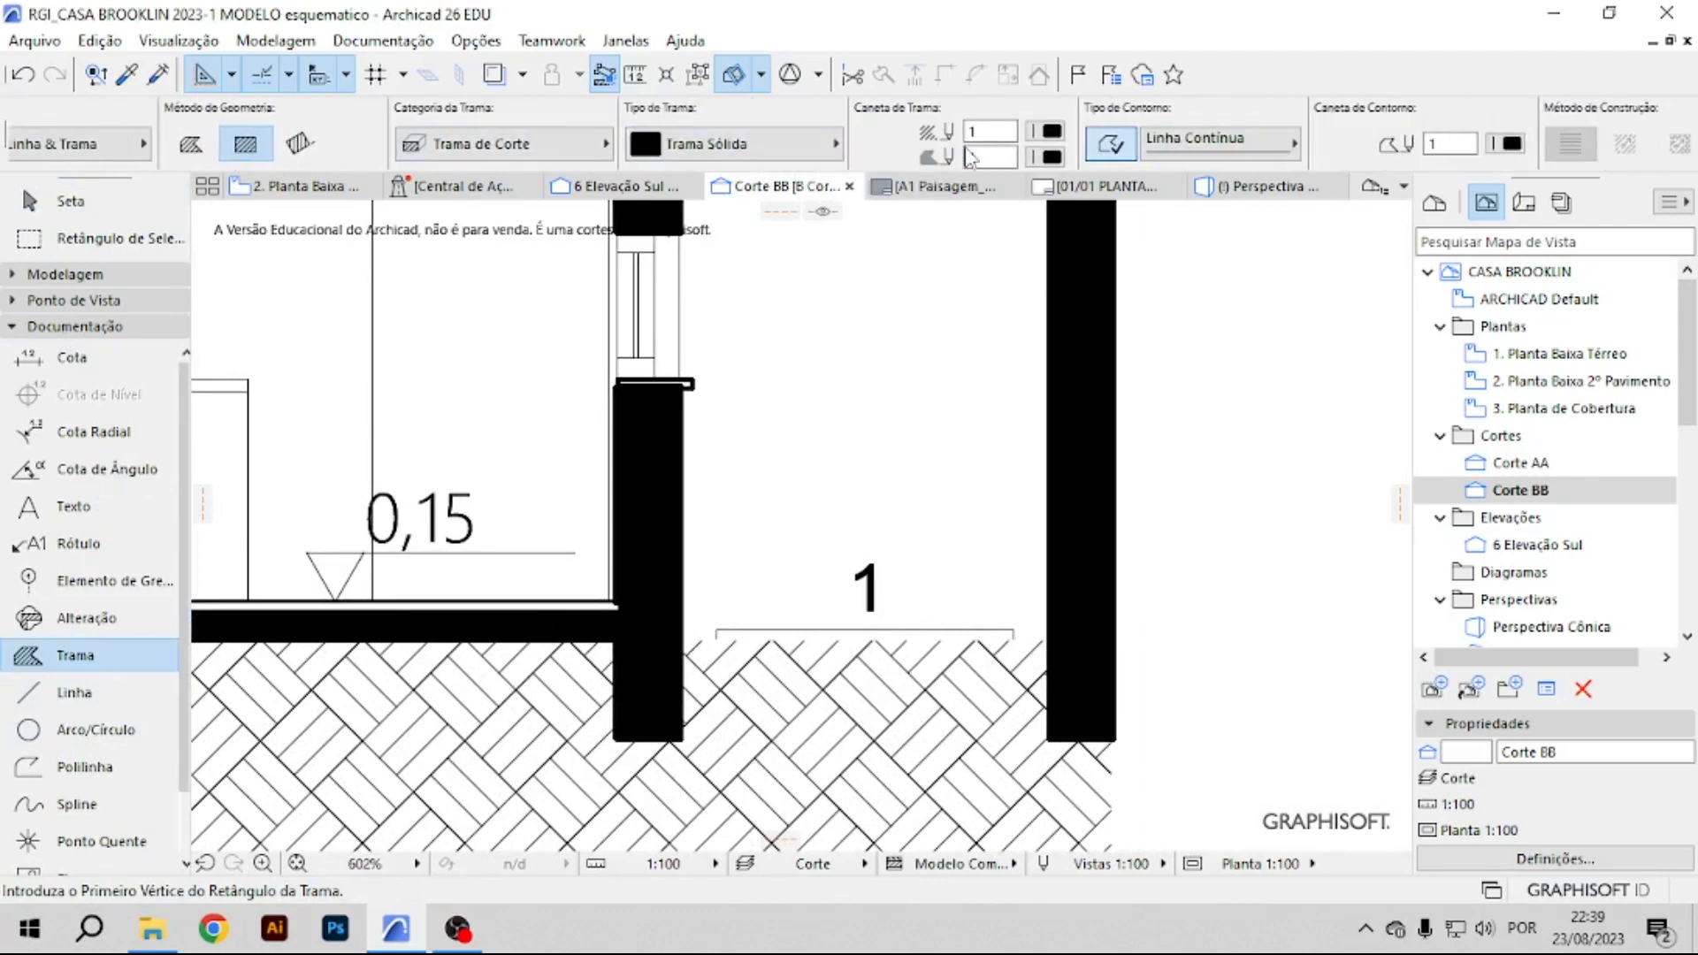
{"action": "scroll", "coordinate": [998, 164], "scroll_direction": "down", "scroll_amount": 3}
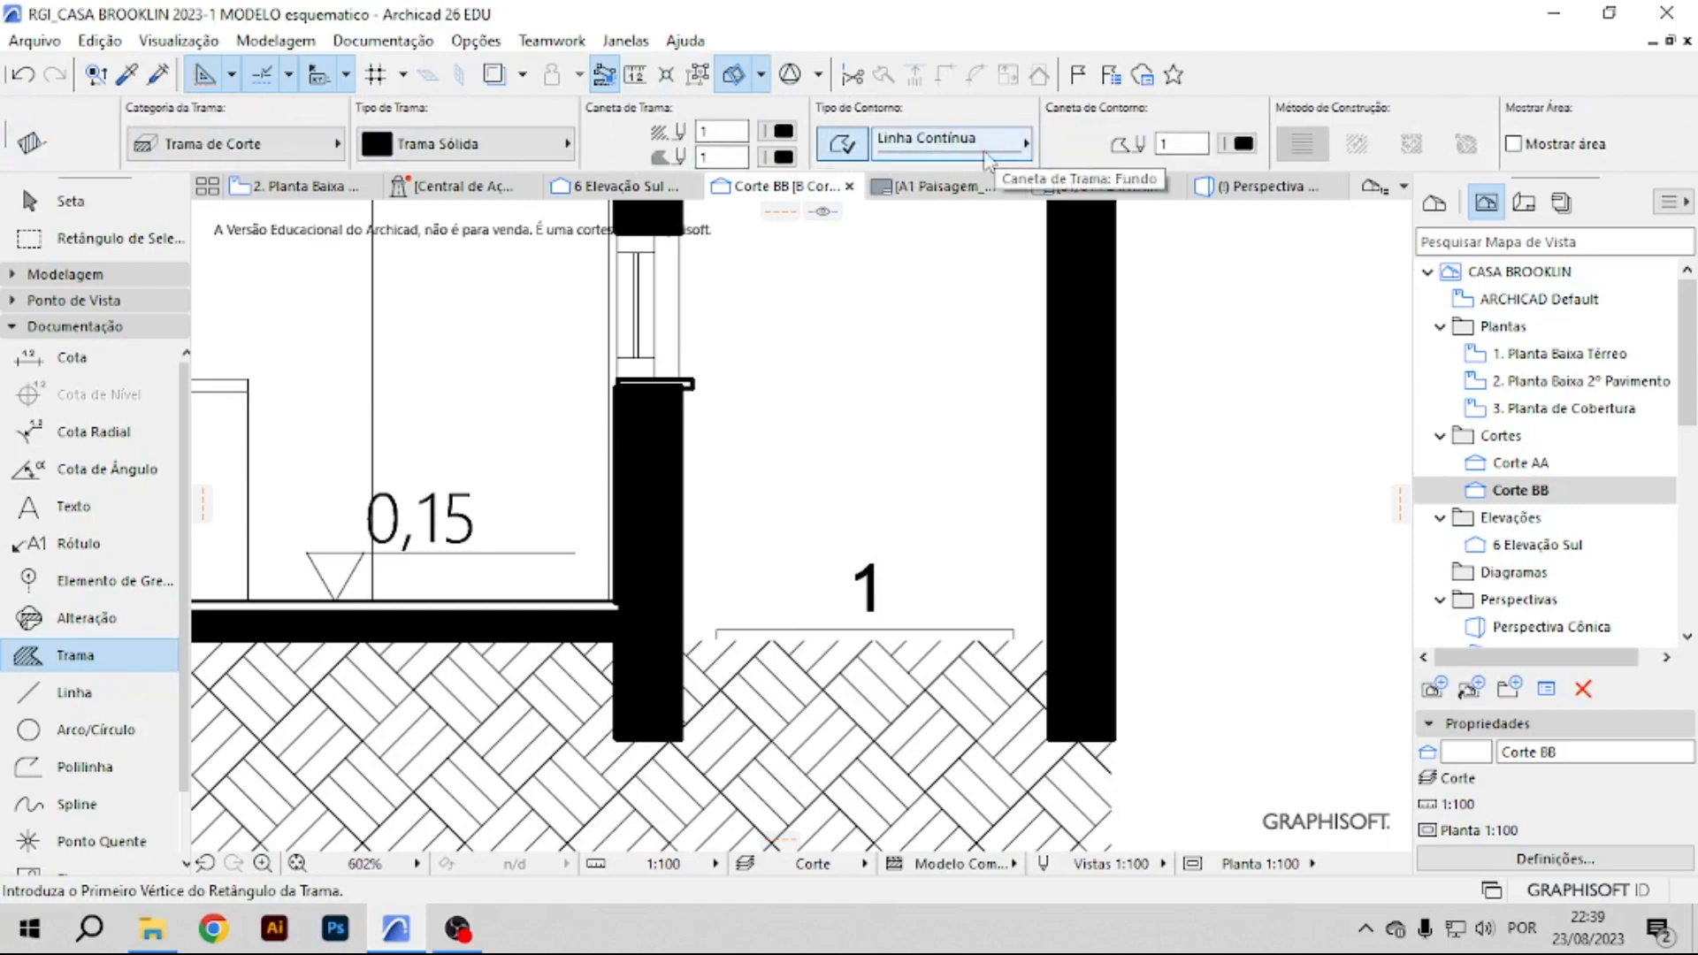
{"action": "left_click", "coordinate": [678, 639]}
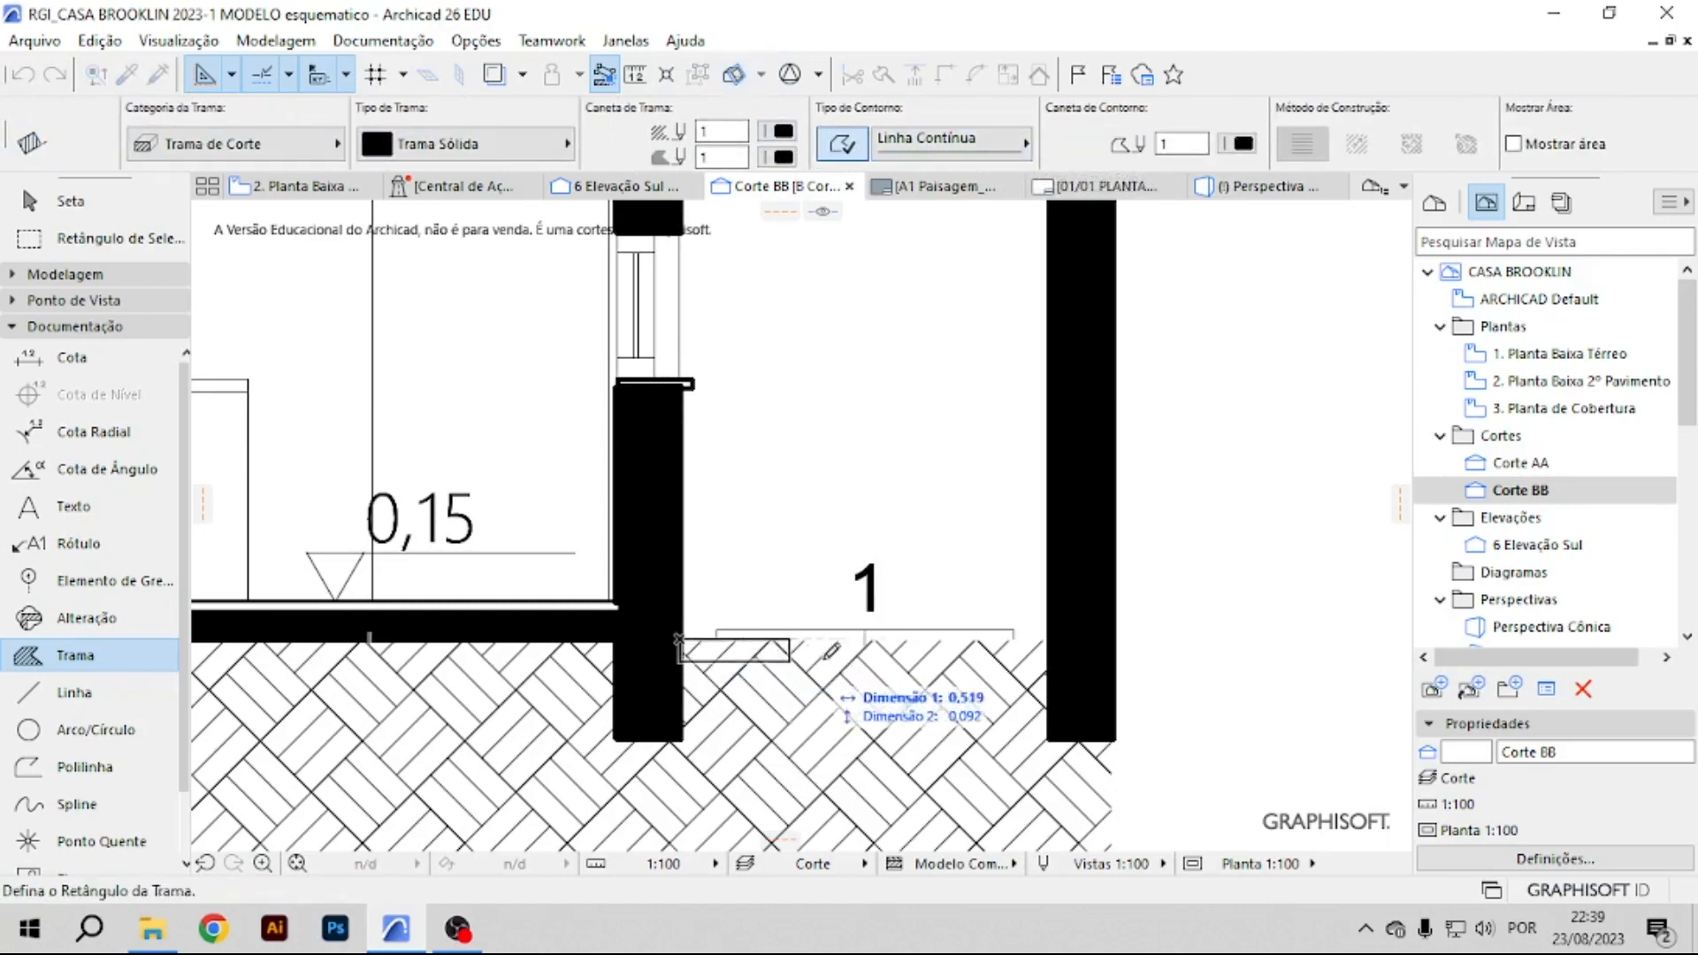
{"action": "left_click", "coordinate": [1062, 639]}
{"action": "left_click", "coordinate": [62, 201]}
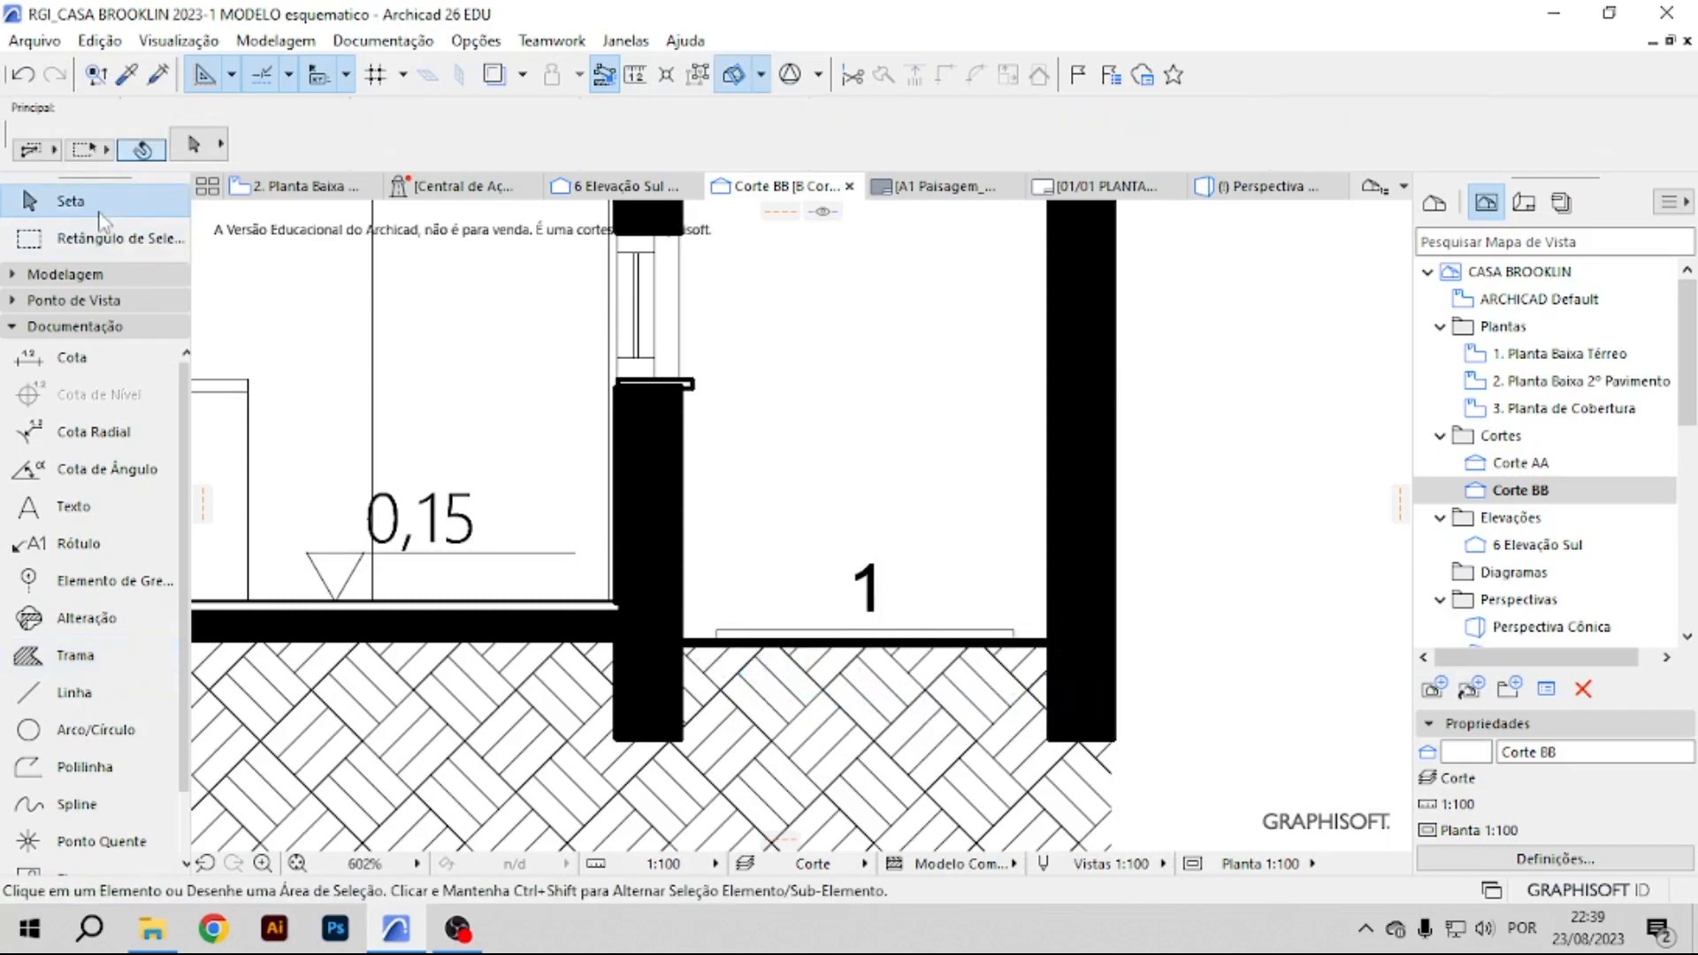
Copy the ground-line Trama Sólida fill from Corte BB and paste it into Corte AA at its original location.
{"action": "left_click", "coordinate": [991, 645]}
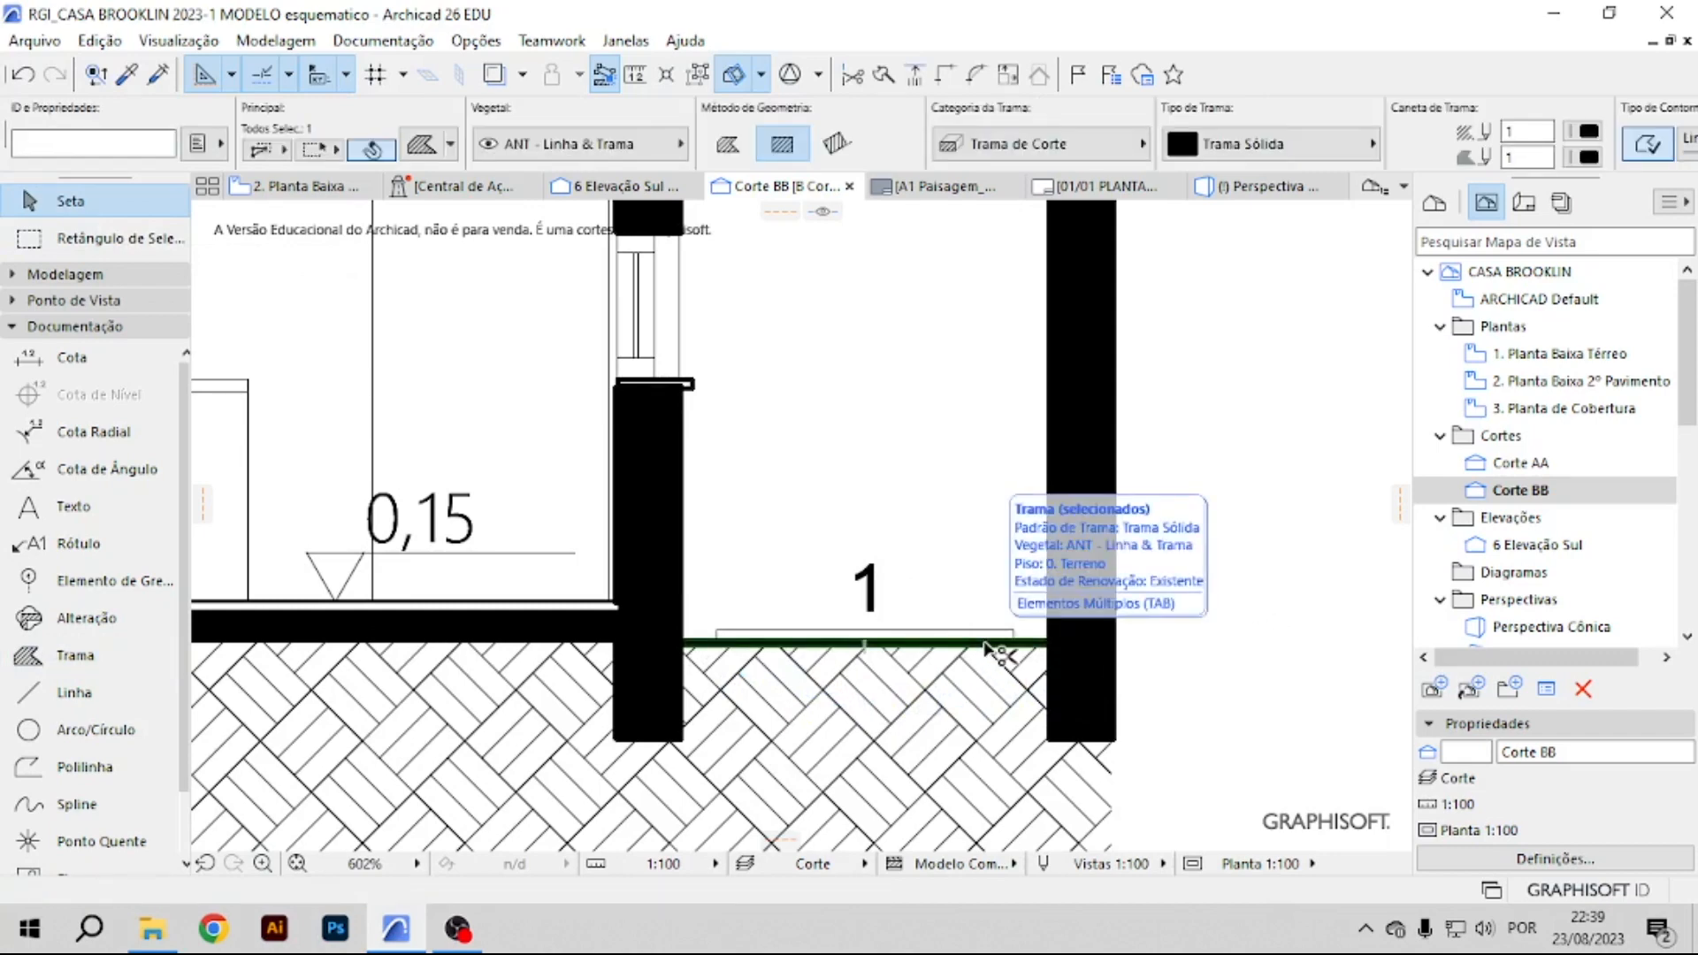
{"action": "double_click", "coordinate": [1523, 463]}
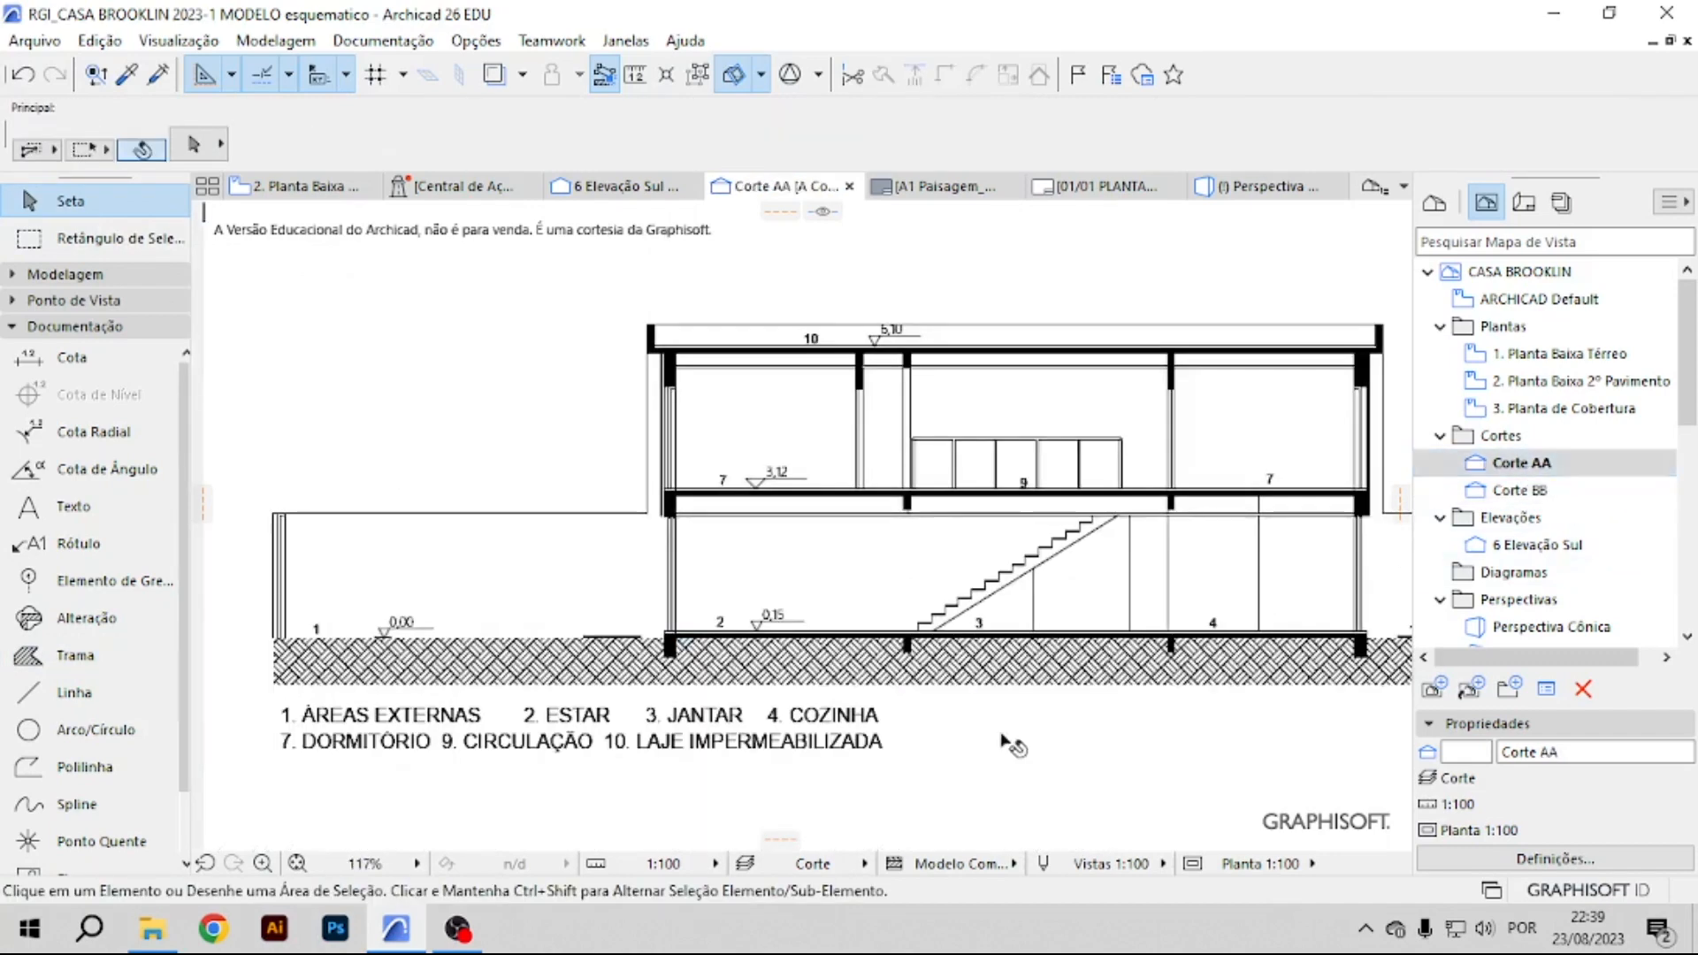
{"action": "key", "text": "ctrl+v"}
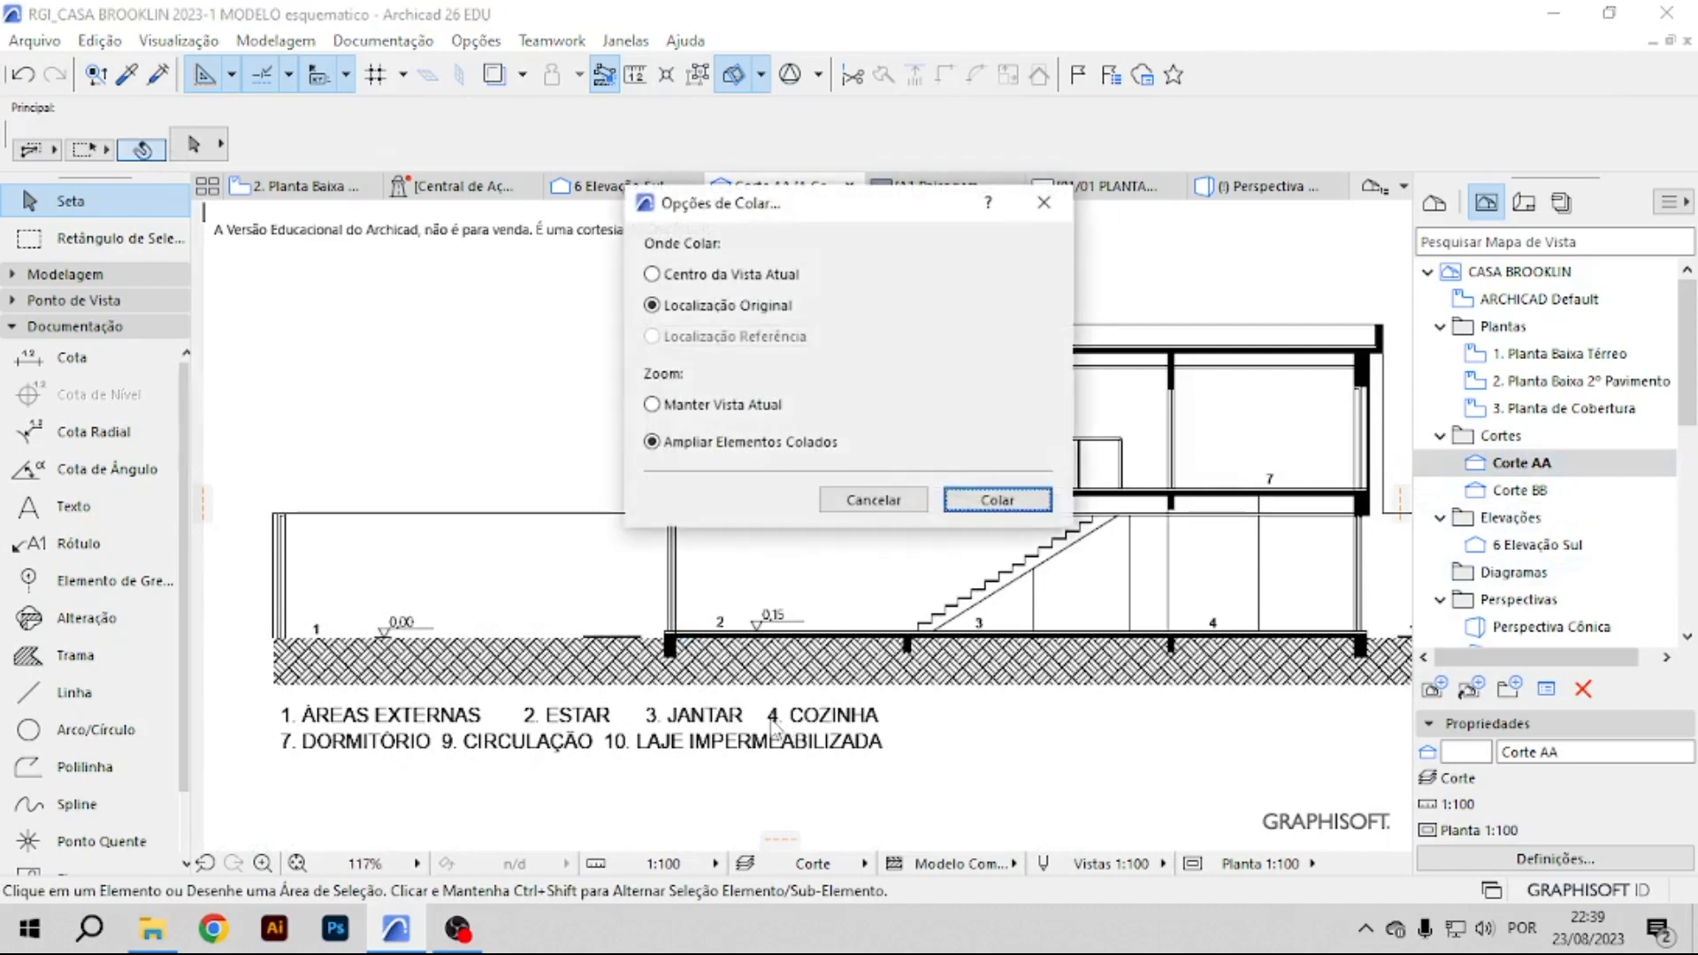
{"action": "left_click", "coordinate": [994, 497]}
Place a copy of Corte AA's ground-line fill in the external area outside room 2, ending at the edge of the foundation.
{"action": "key", "text": "ctrl+d"}
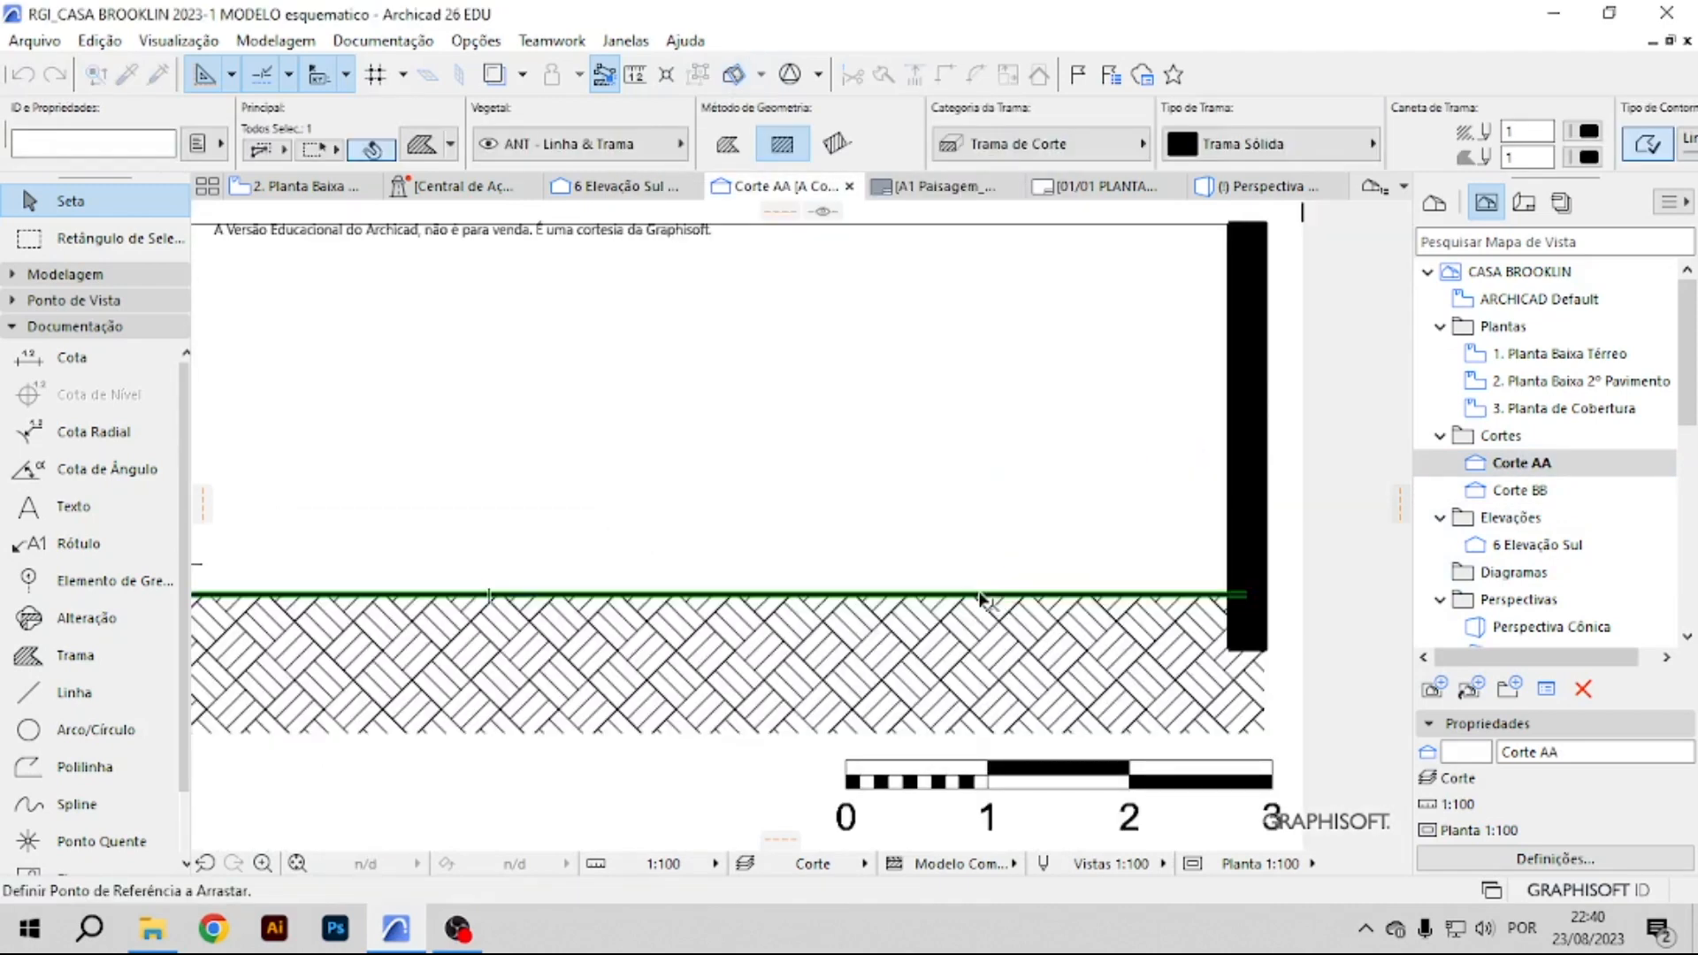
{"action": "left_click", "coordinate": [1260, 610]}
{"action": "scroll", "coordinate": [1260, 619], "scroll_direction": "down", "scroll_amount": 6}
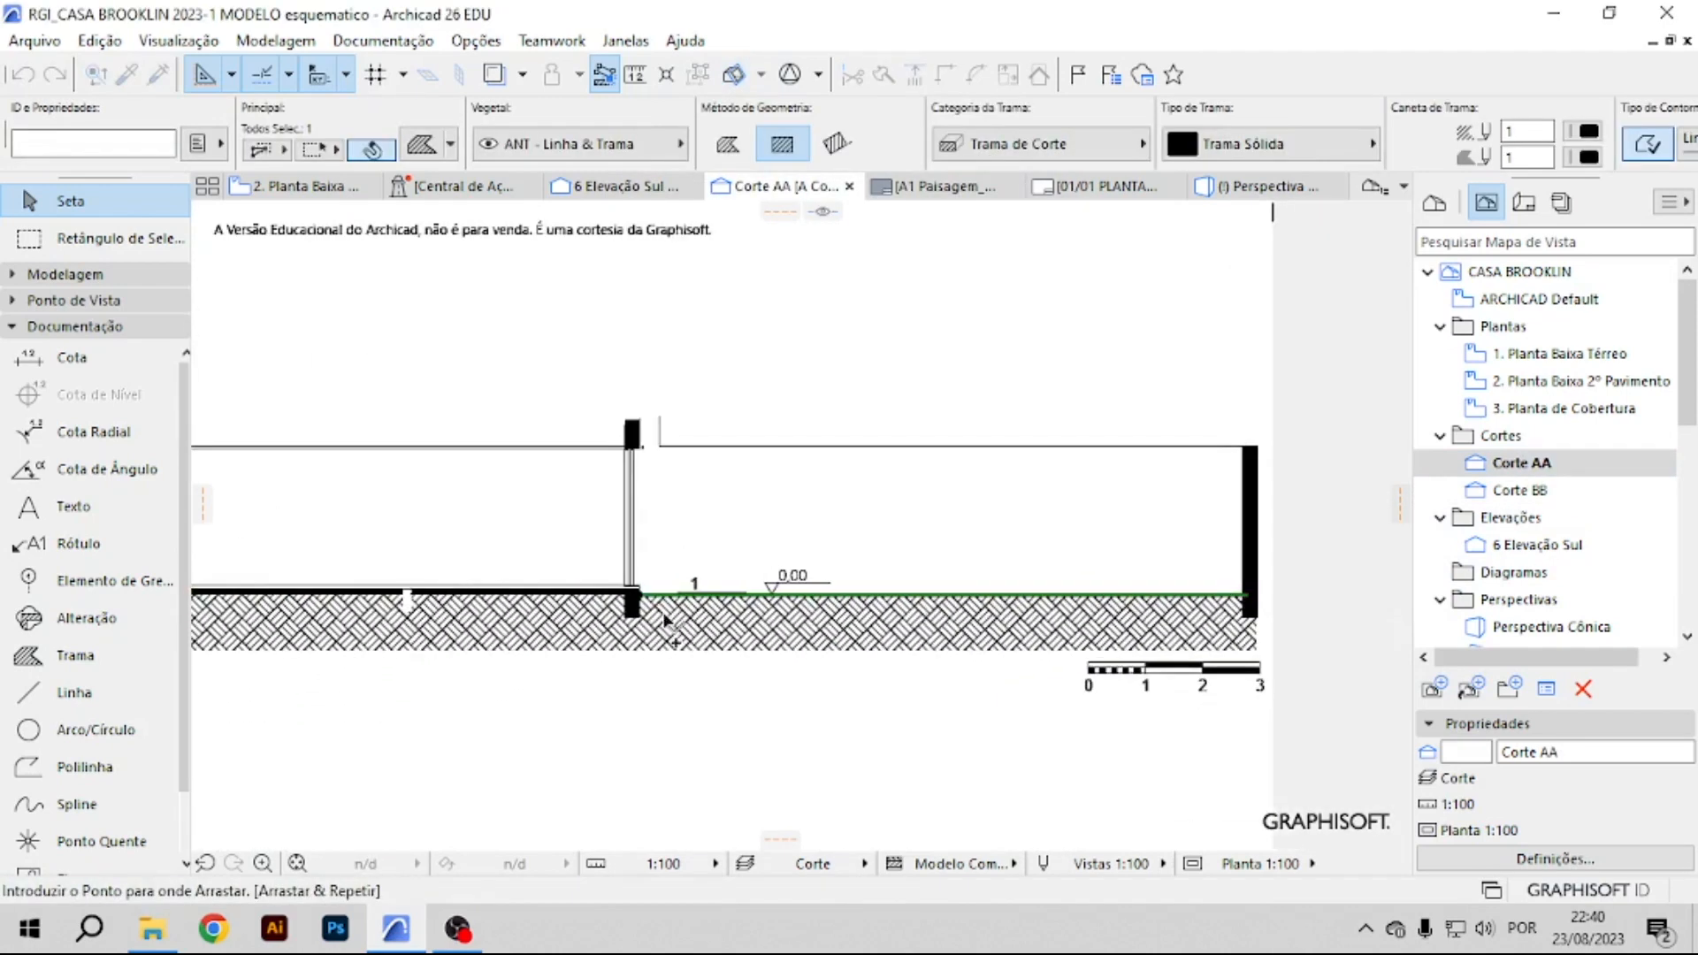
{"action": "scroll", "coordinate": [832, 597], "scroll_direction": "up", "scroll_amount": 5}
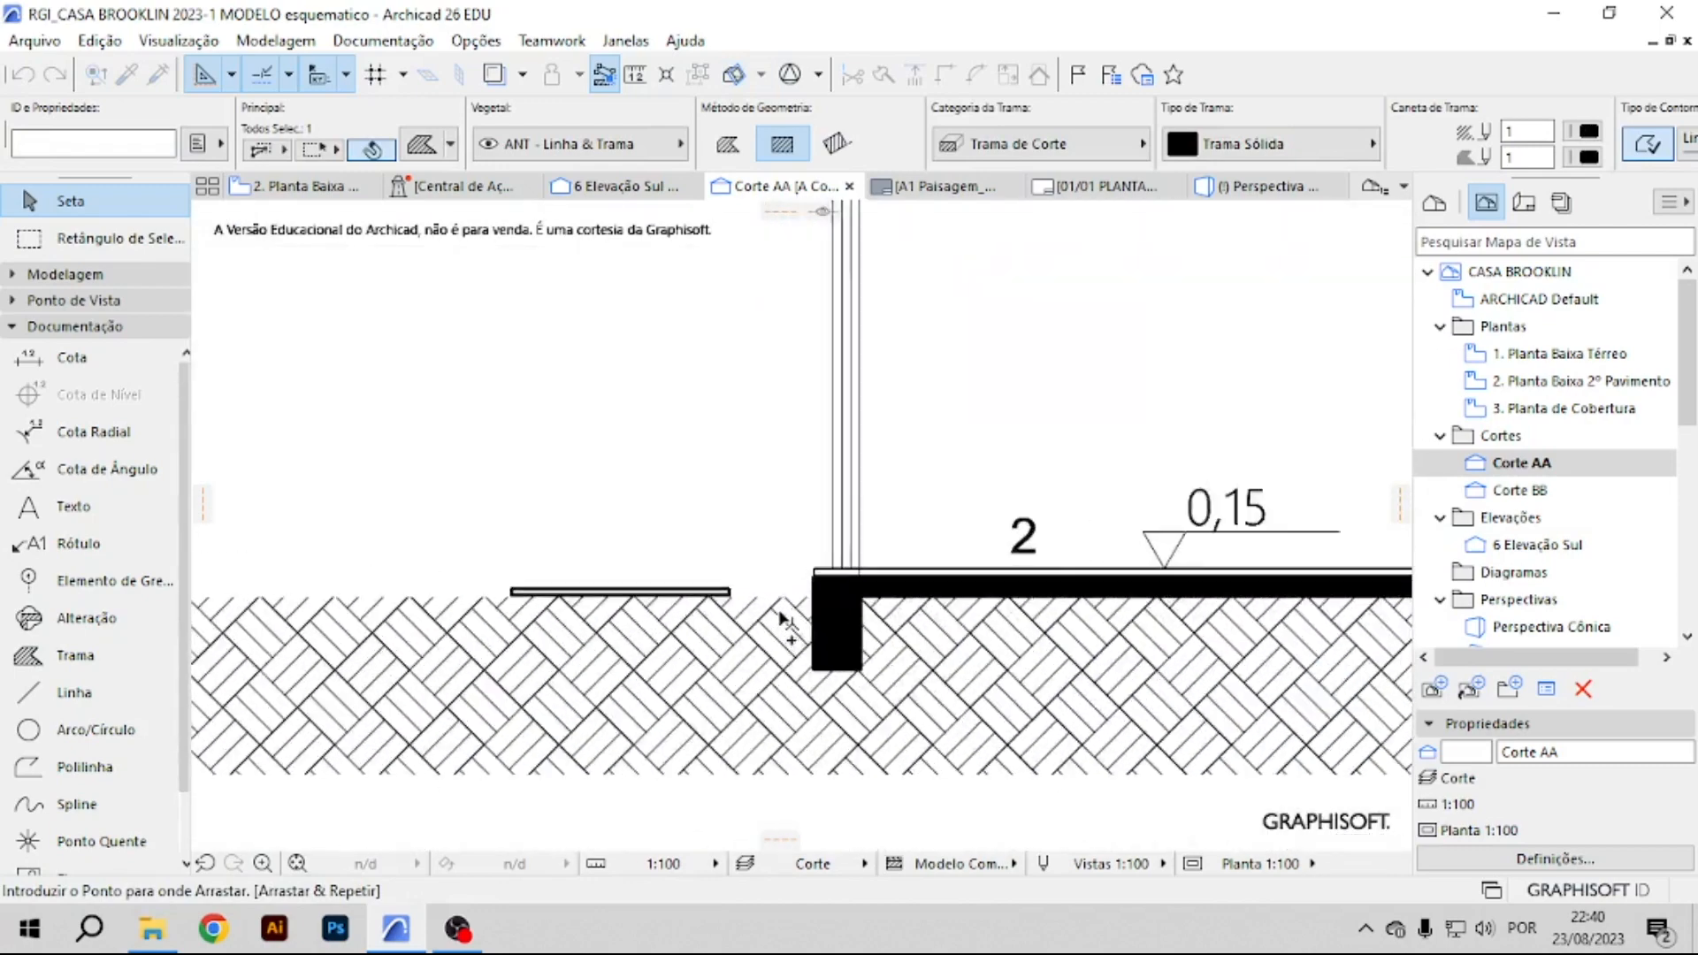
{"action": "scroll", "coordinate": [837, 605], "scroll_direction": "up", "scroll_amount": 3}
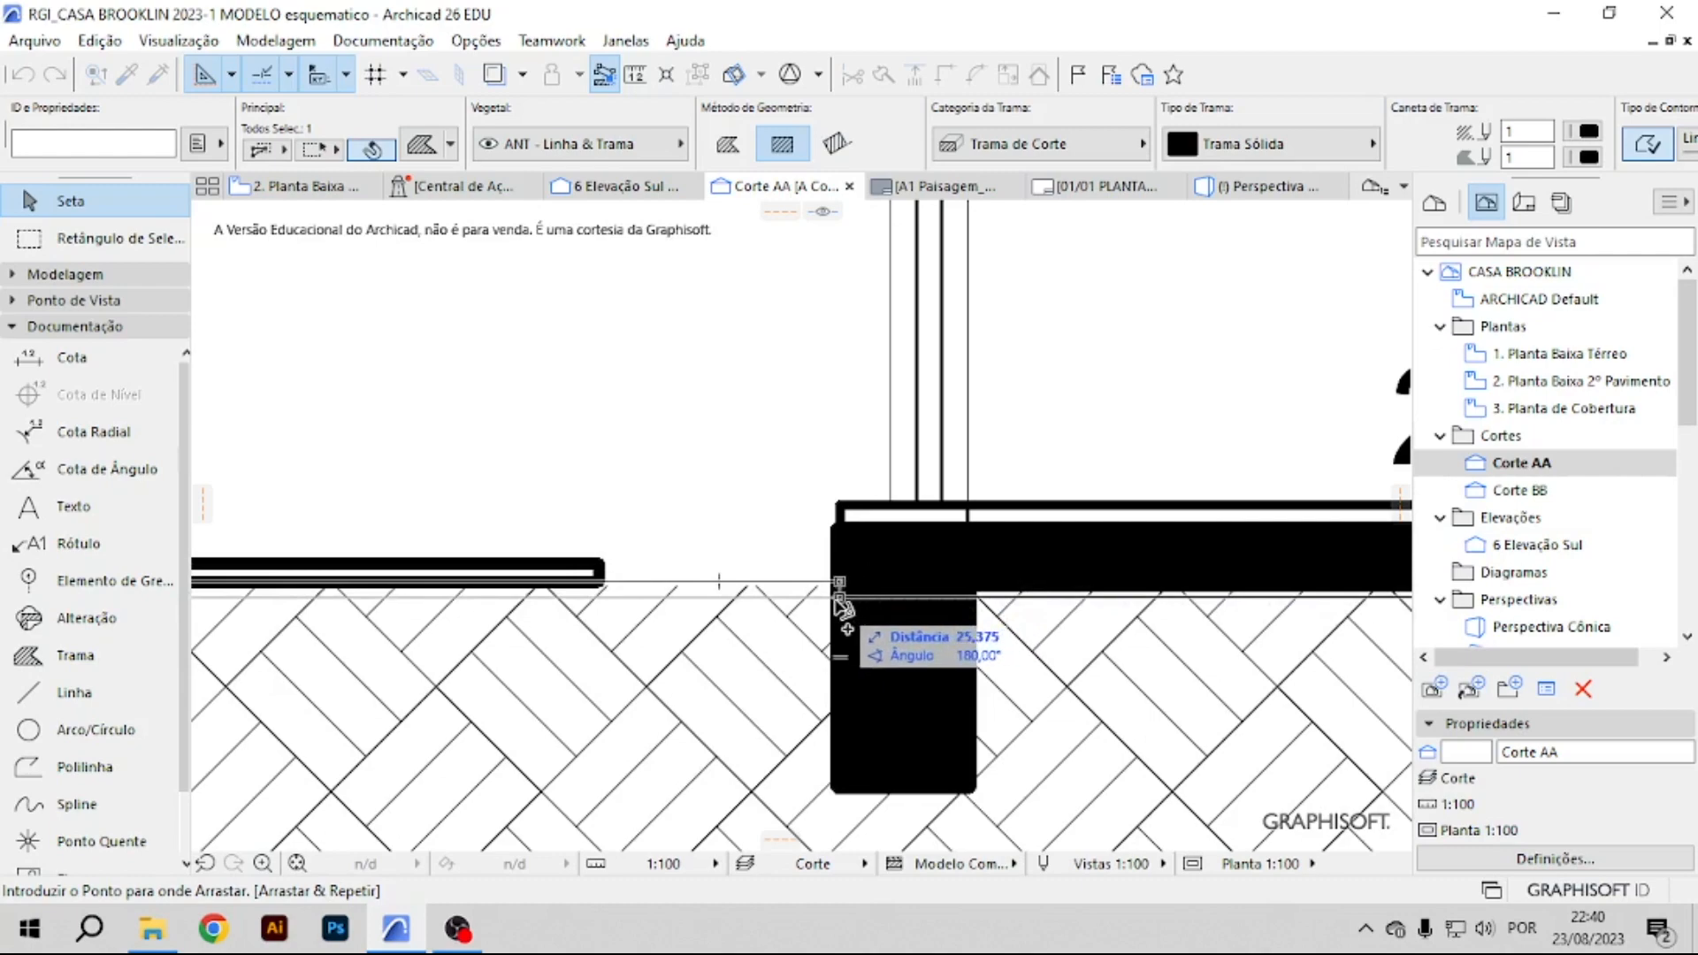
{"action": "left_click", "coordinate": [840, 605]}
{"action": "scroll", "coordinate": [841, 605], "scroll_direction": "down", "scroll_amount": 6}
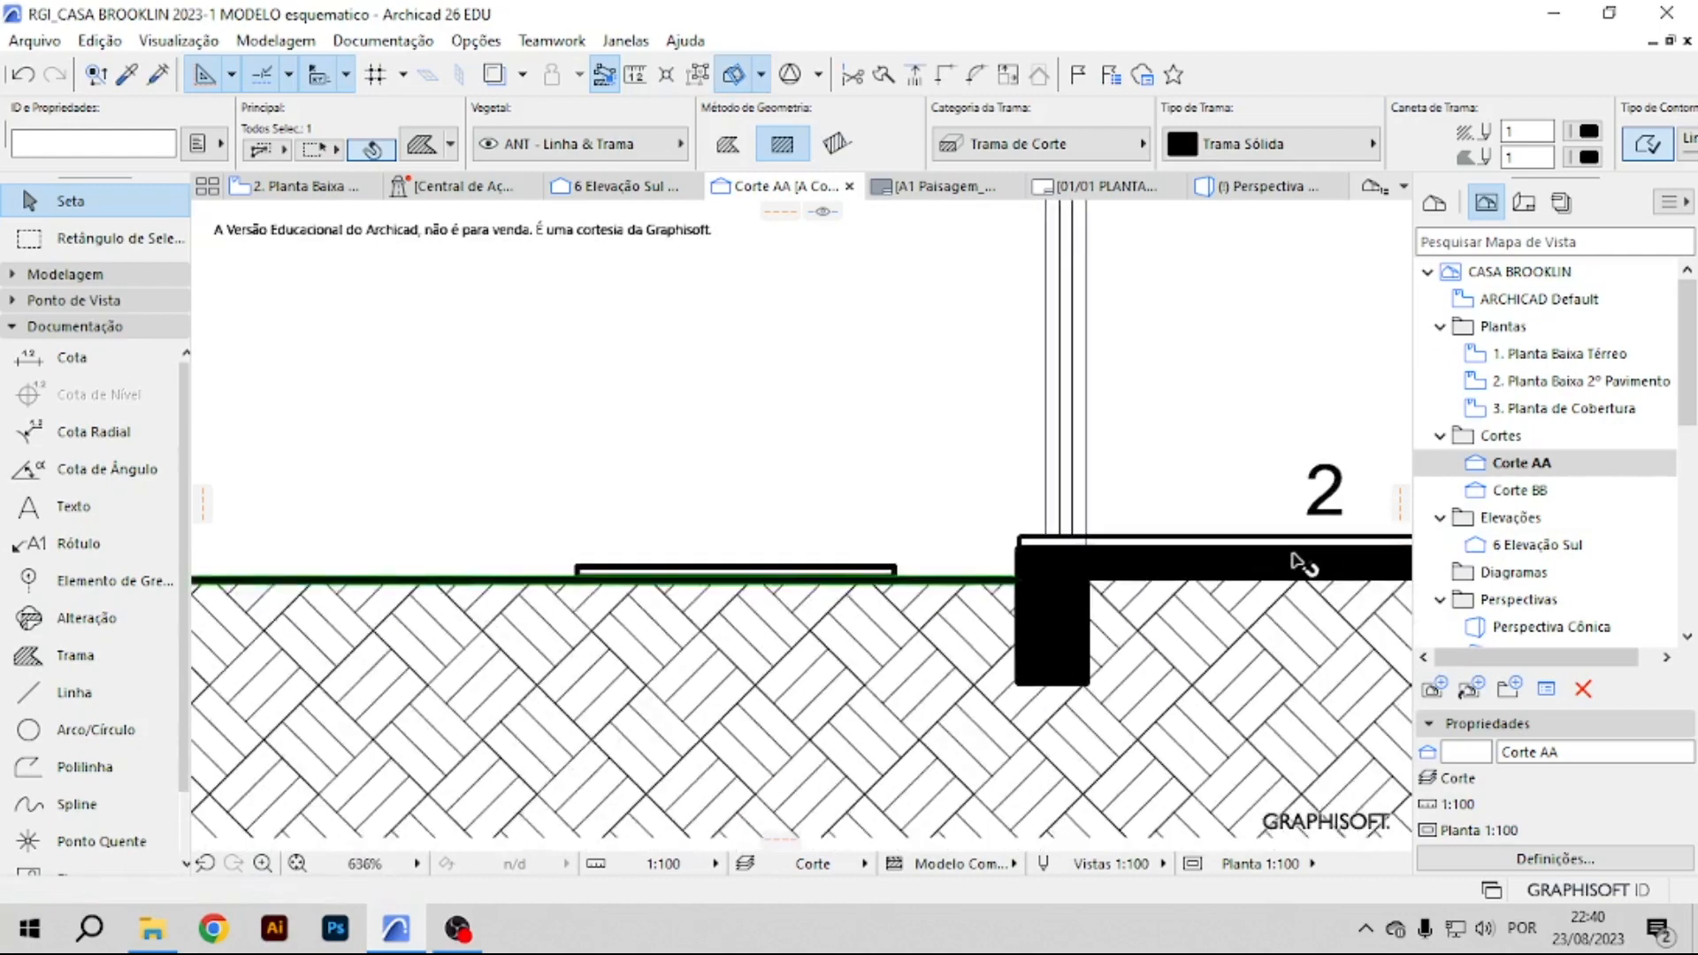
{"action": "scroll", "coordinate": [356, 581], "scroll_direction": "up", "scroll_amount": 3}
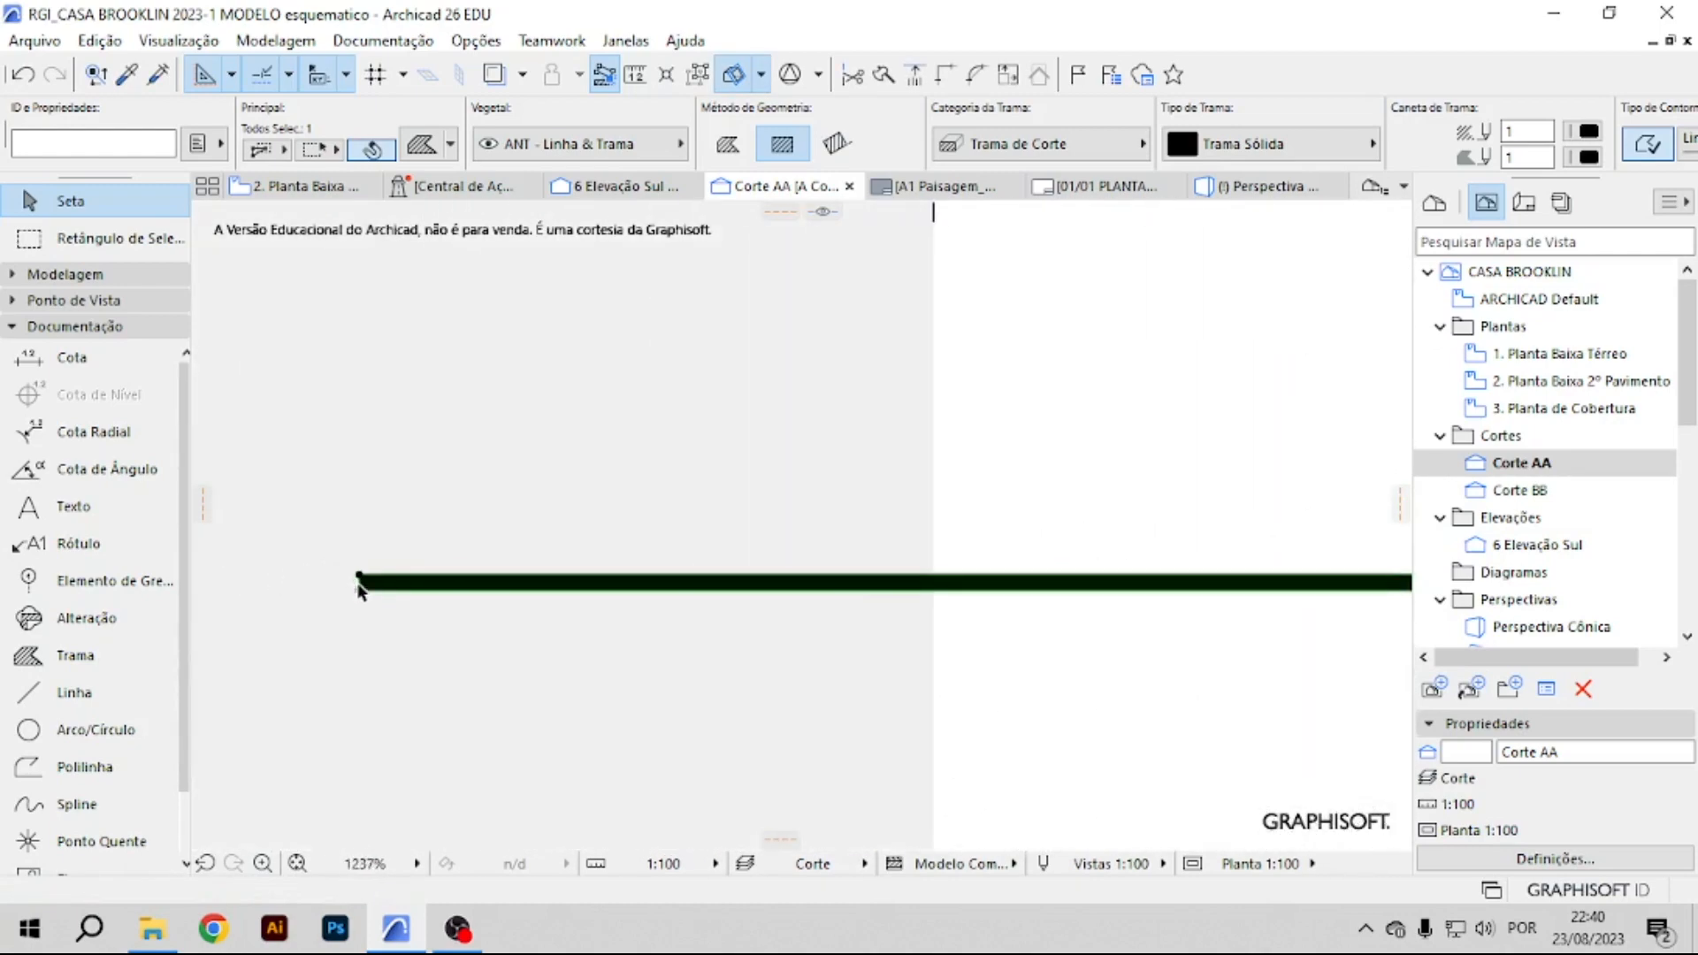
{"action": "left_click", "coordinate": [356, 581]}
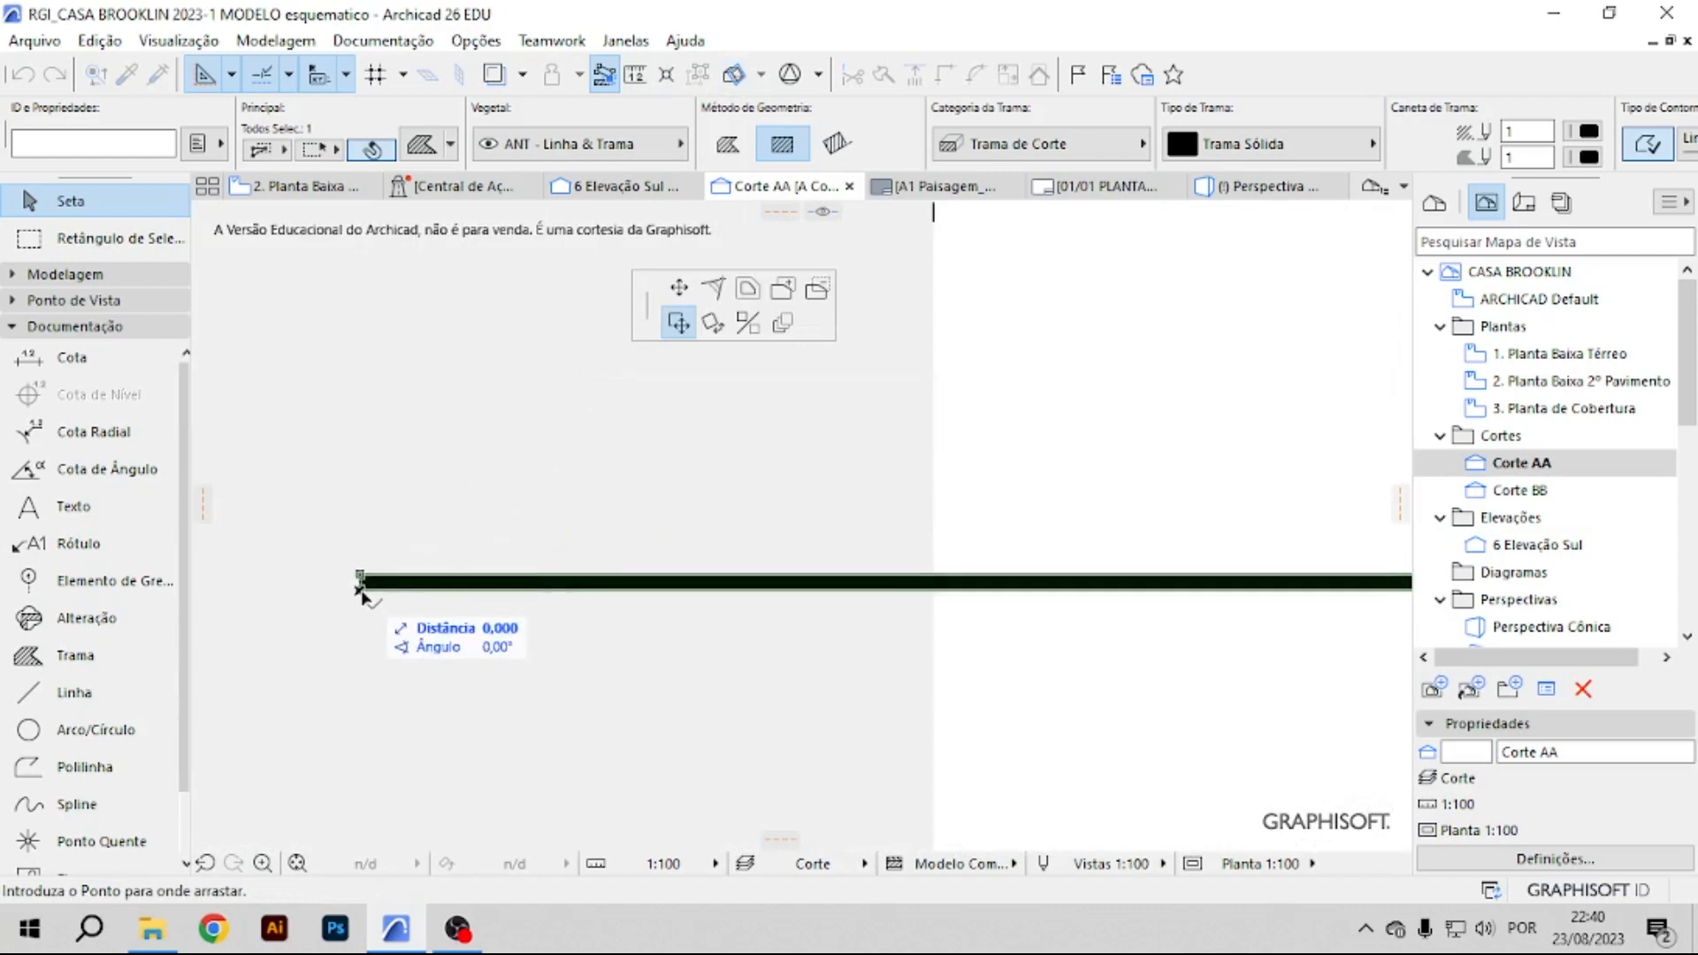
{"action": "left_click", "coordinate": [363, 583]}
{"action": "left_click", "coordinate": [364, 583]}
{"action": "key", "text": "Escape"}
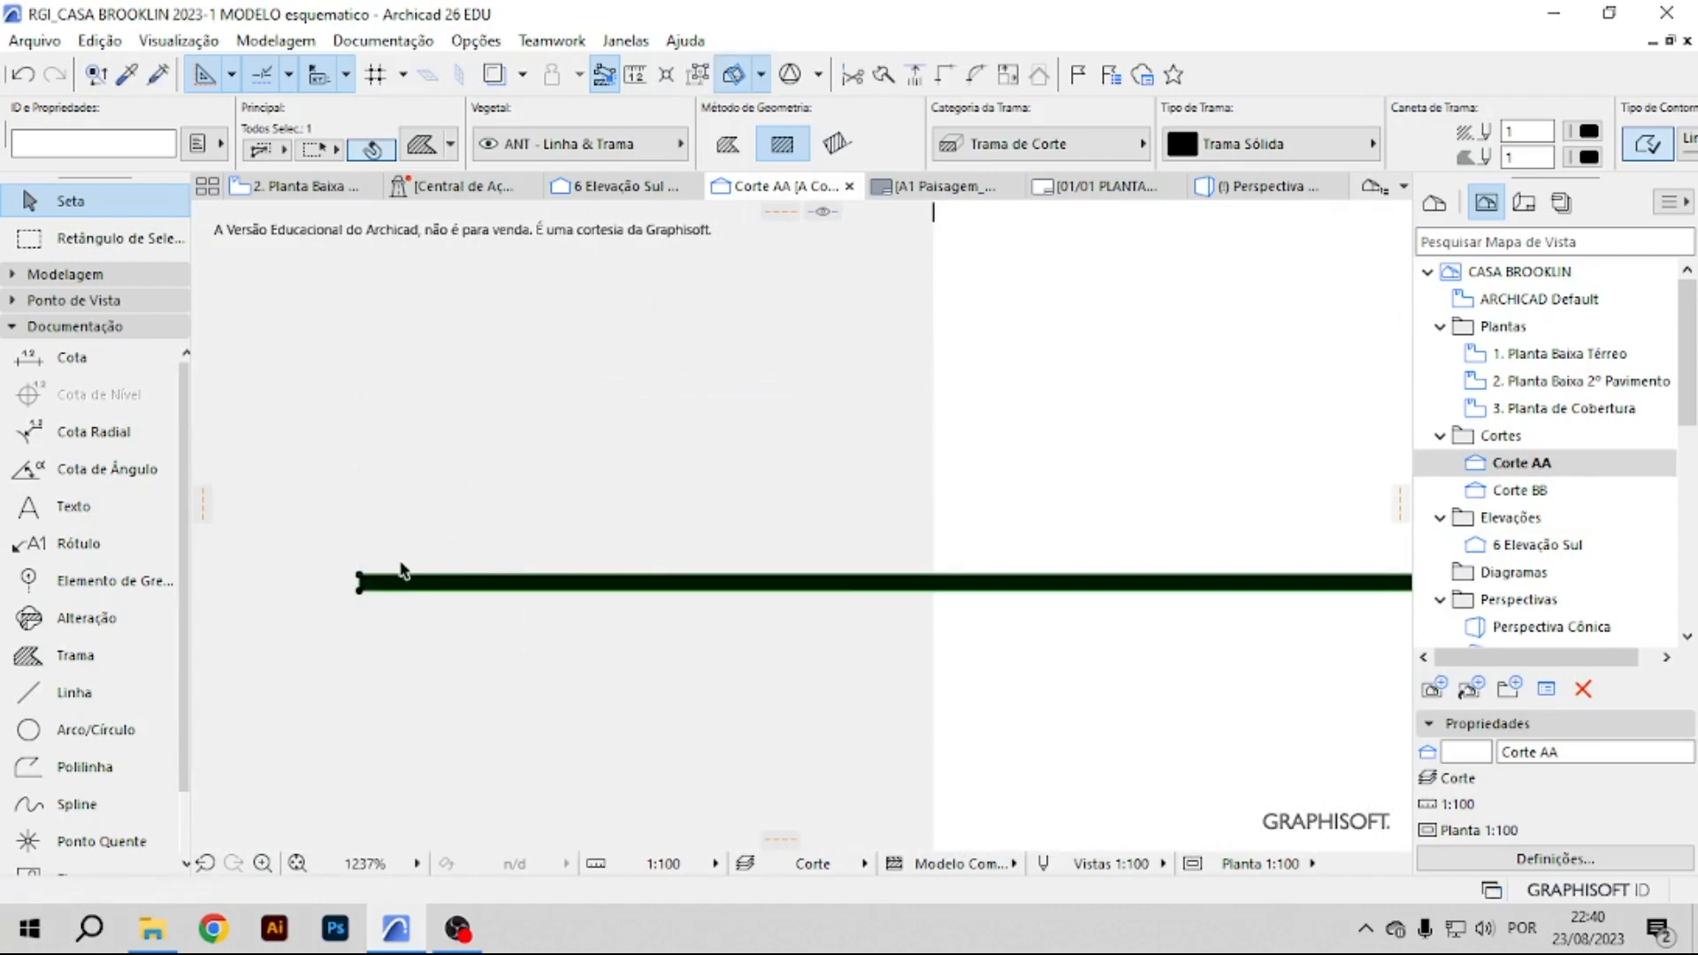
Shorten the copied ground-line fill in Corte AA so its outer end aligns with the edge of the earth hatch.
{"action": "scroll", "coordinate": [383, 575], "scroll_direction": "up", "scroll_amount": 3}
{"action": "left_click", "coordinate": [343, 584]}
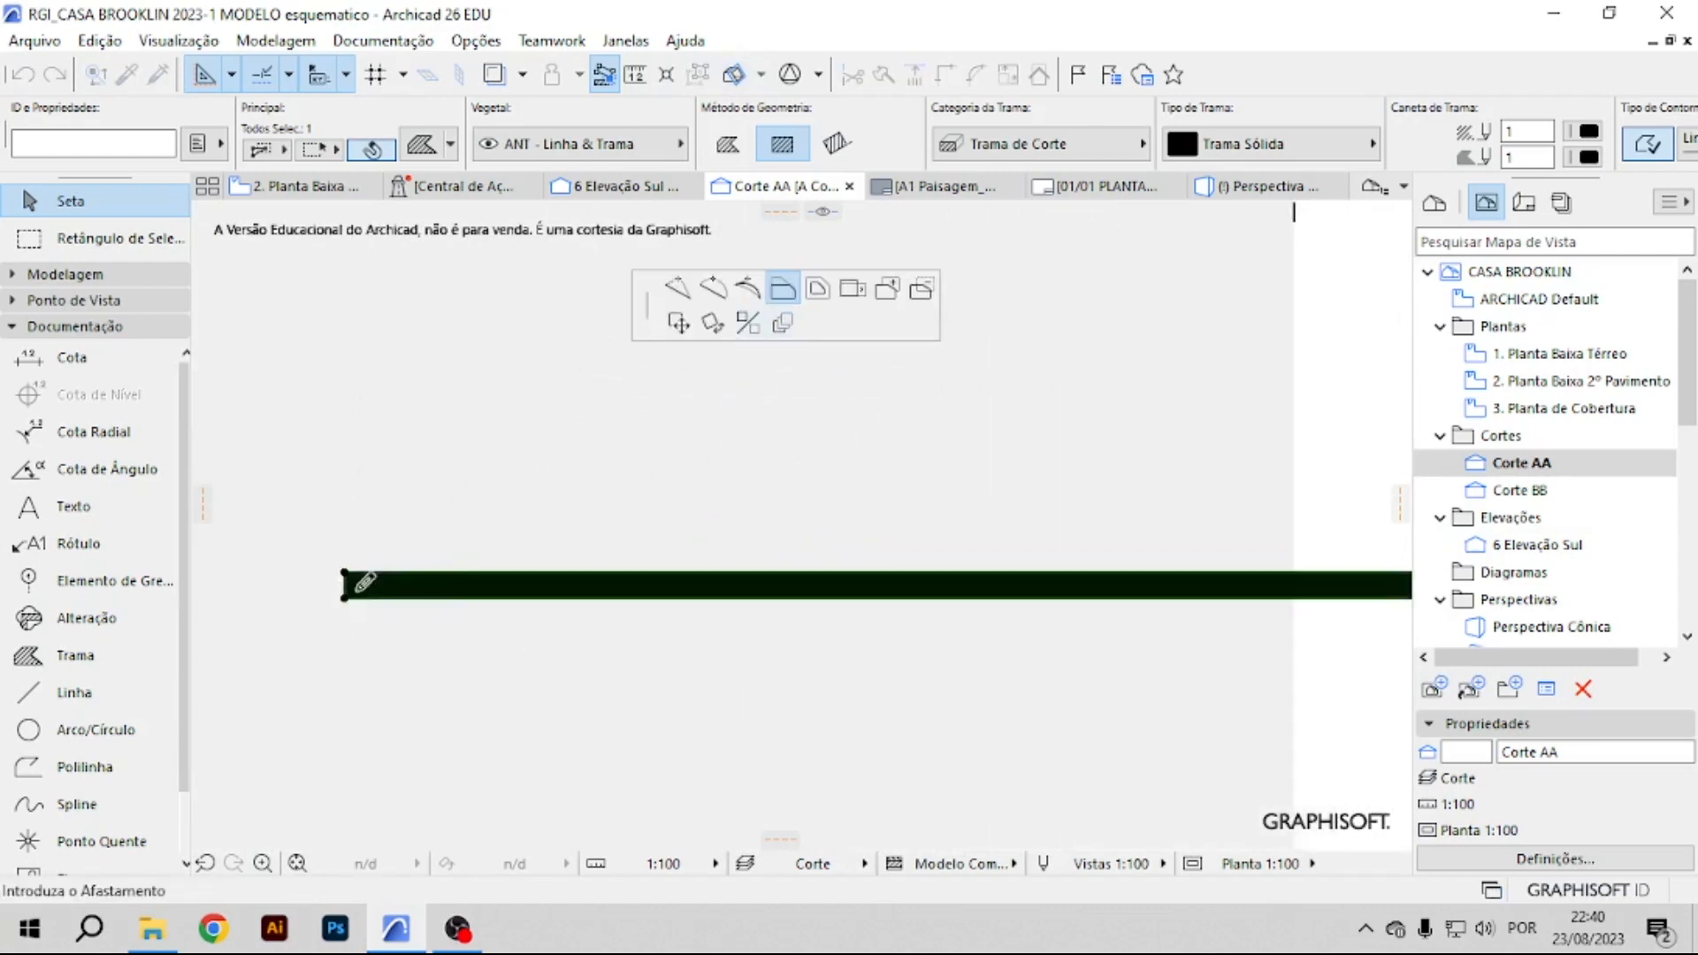
{"action": "scroll", "coordinate": [340, 587], "scroll_direction": "down", "scroll_amount": 5}
{"action": "scroll", "coordinate": [1114, 586], "scroll_direction": "up", "scroll_amount": 3}
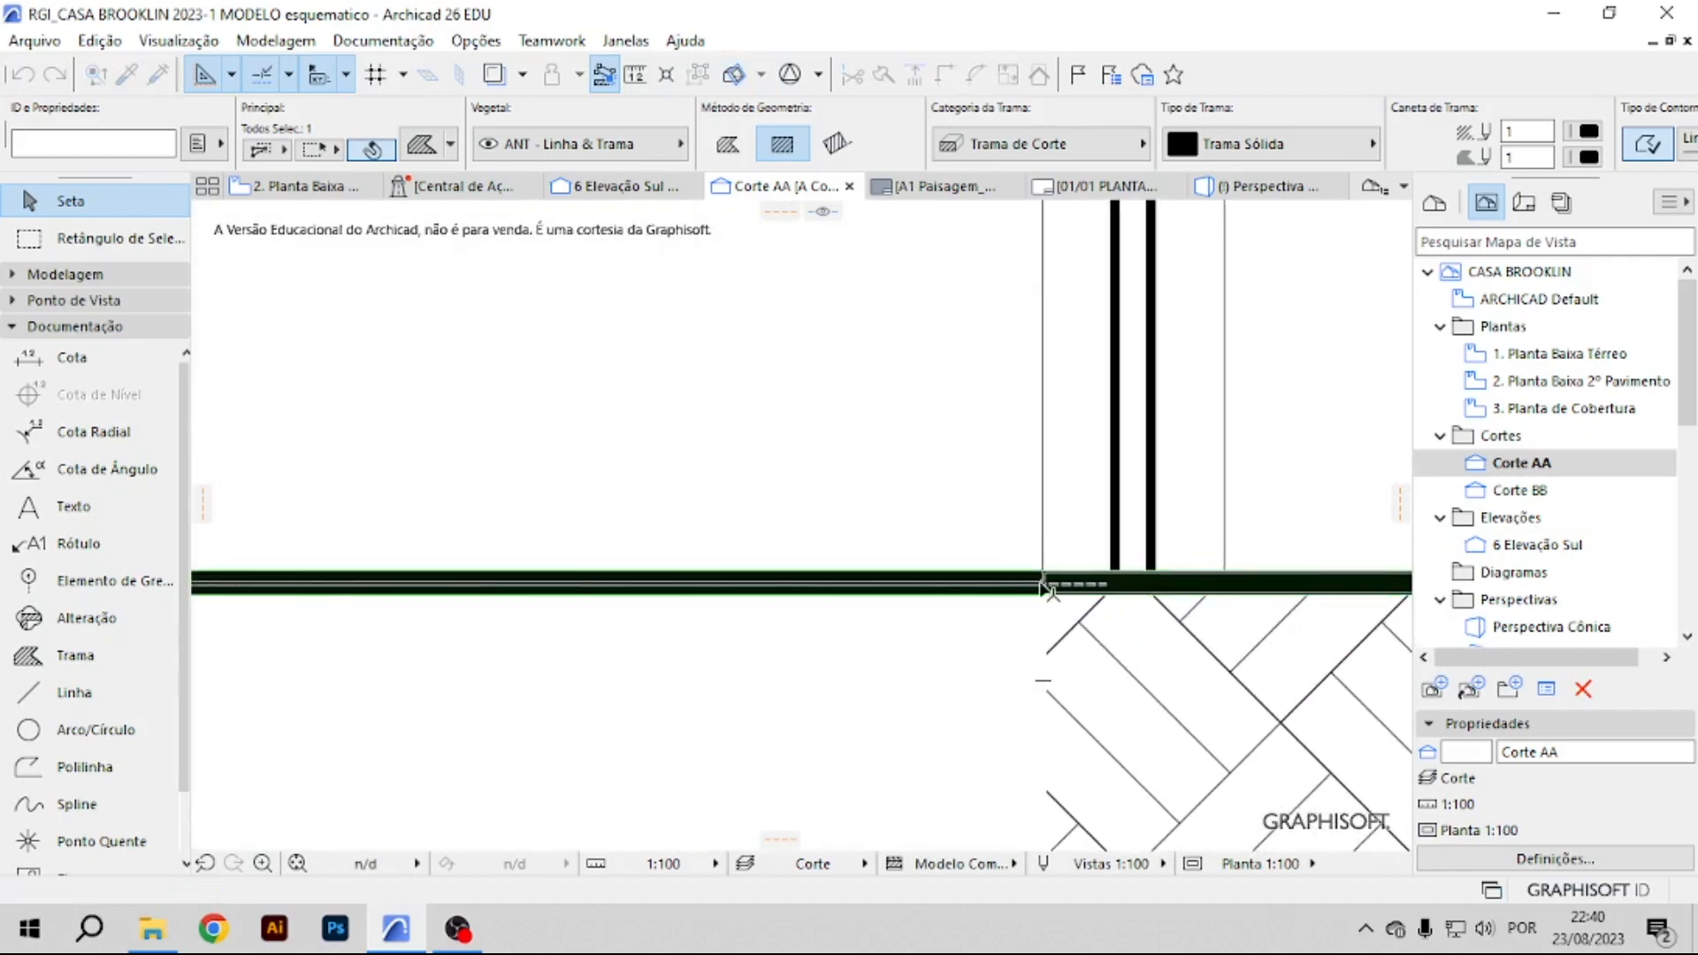
{"action": "key", "text": "Escape"}
{"action": "scroll", "coordinate": [767, 602], "scroll_direction": "up", "scroll_amount": 2}
{"action": "scroll", "coordinate": [974, 566], "scroll_direction": "down", "scroll_amount": 5}
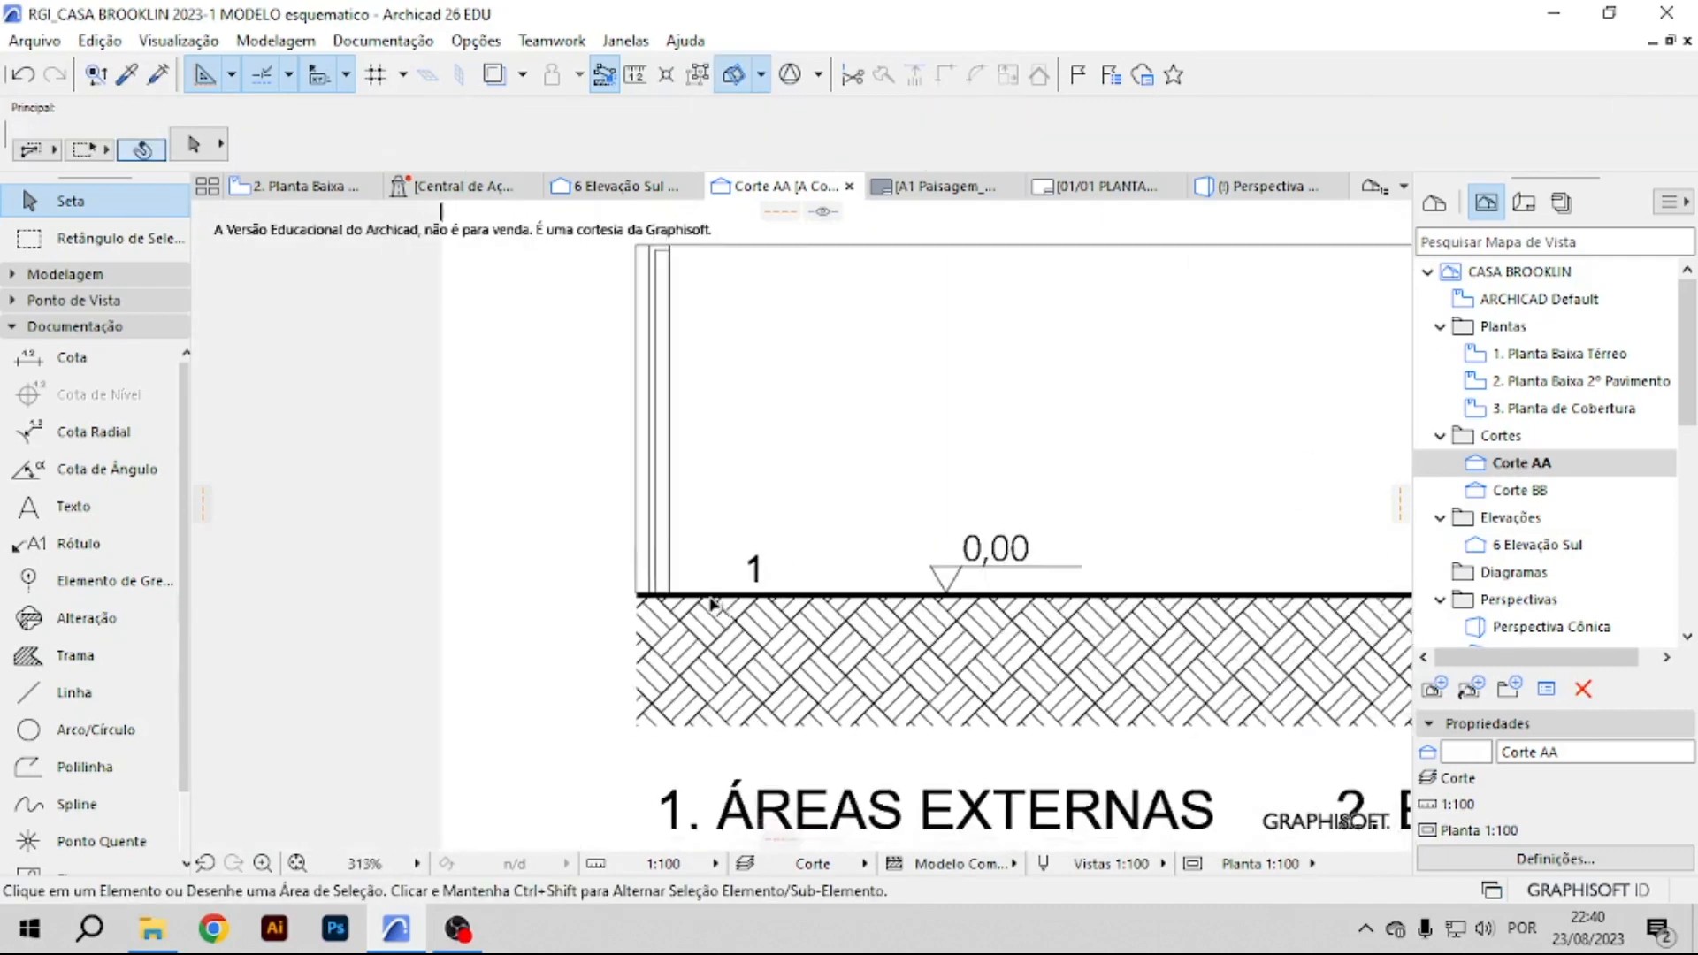
Return to Corte BB and select the ground-line fill of external area 1.
{"action": "double_click", "coordinate": [1522, 491]}
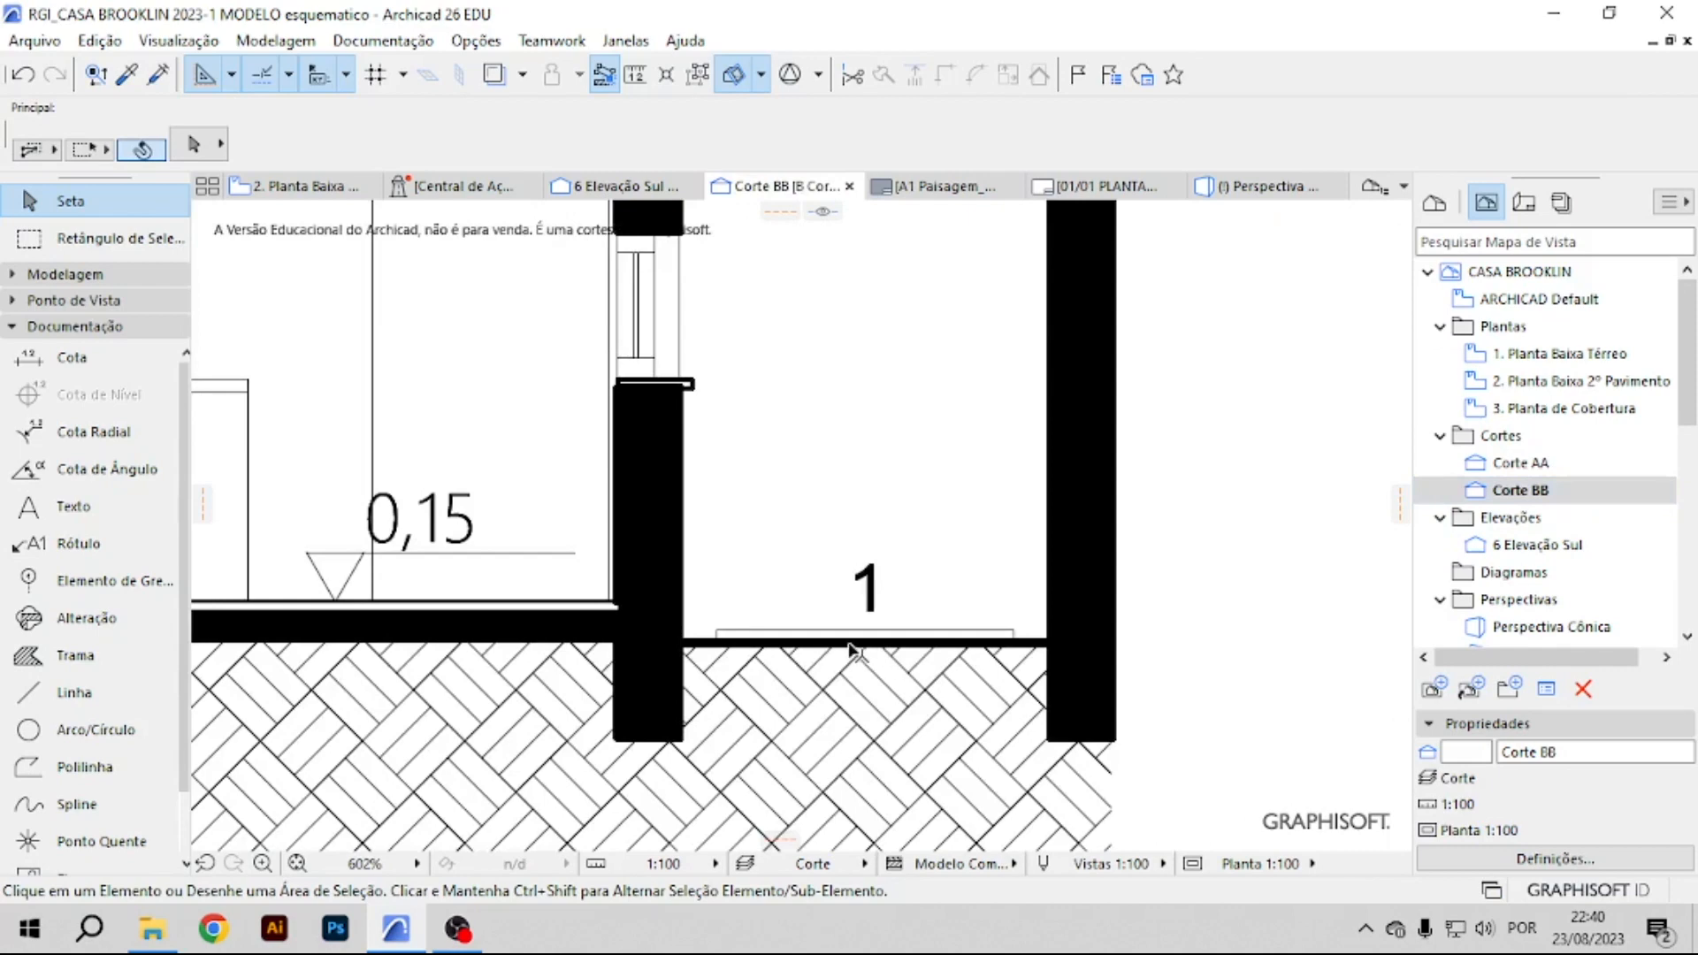
{"action": "left_click", "coordinate": [850, 648]}
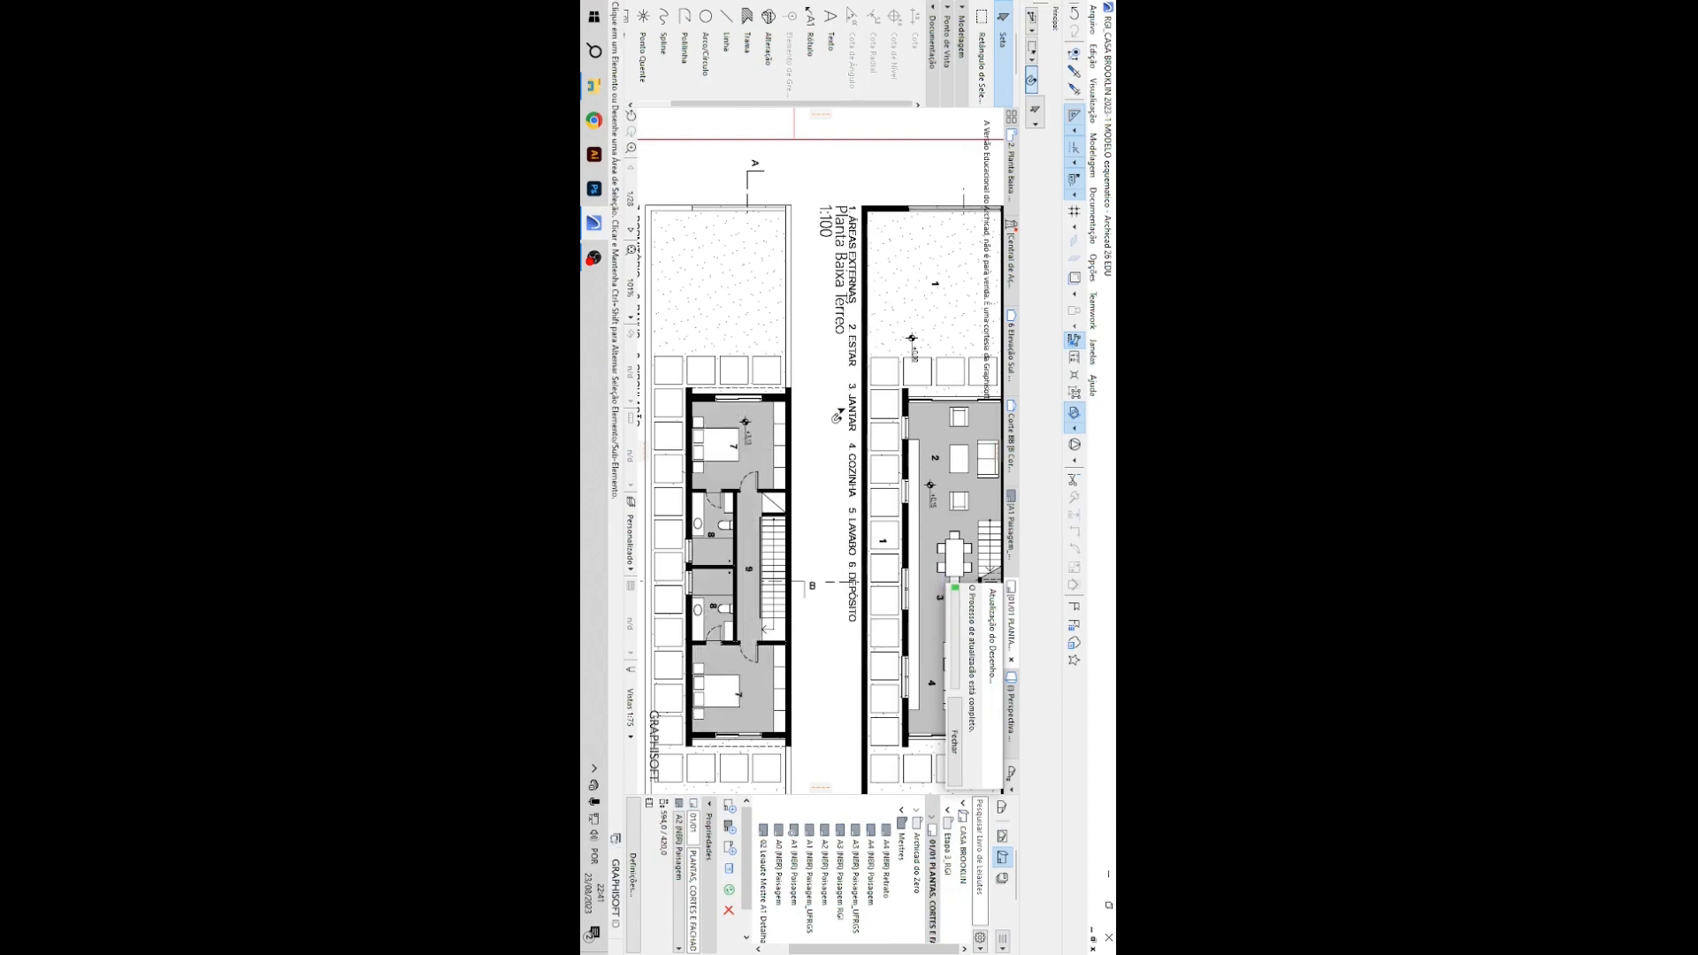
Extend the ground-floor plan drawing's frame on the layout sheet outward at the street end to include the section A marker.
{"action": "scroll", "coordinate": [801, 450], "scroll_direction": "down", "scroll_amount": 3}
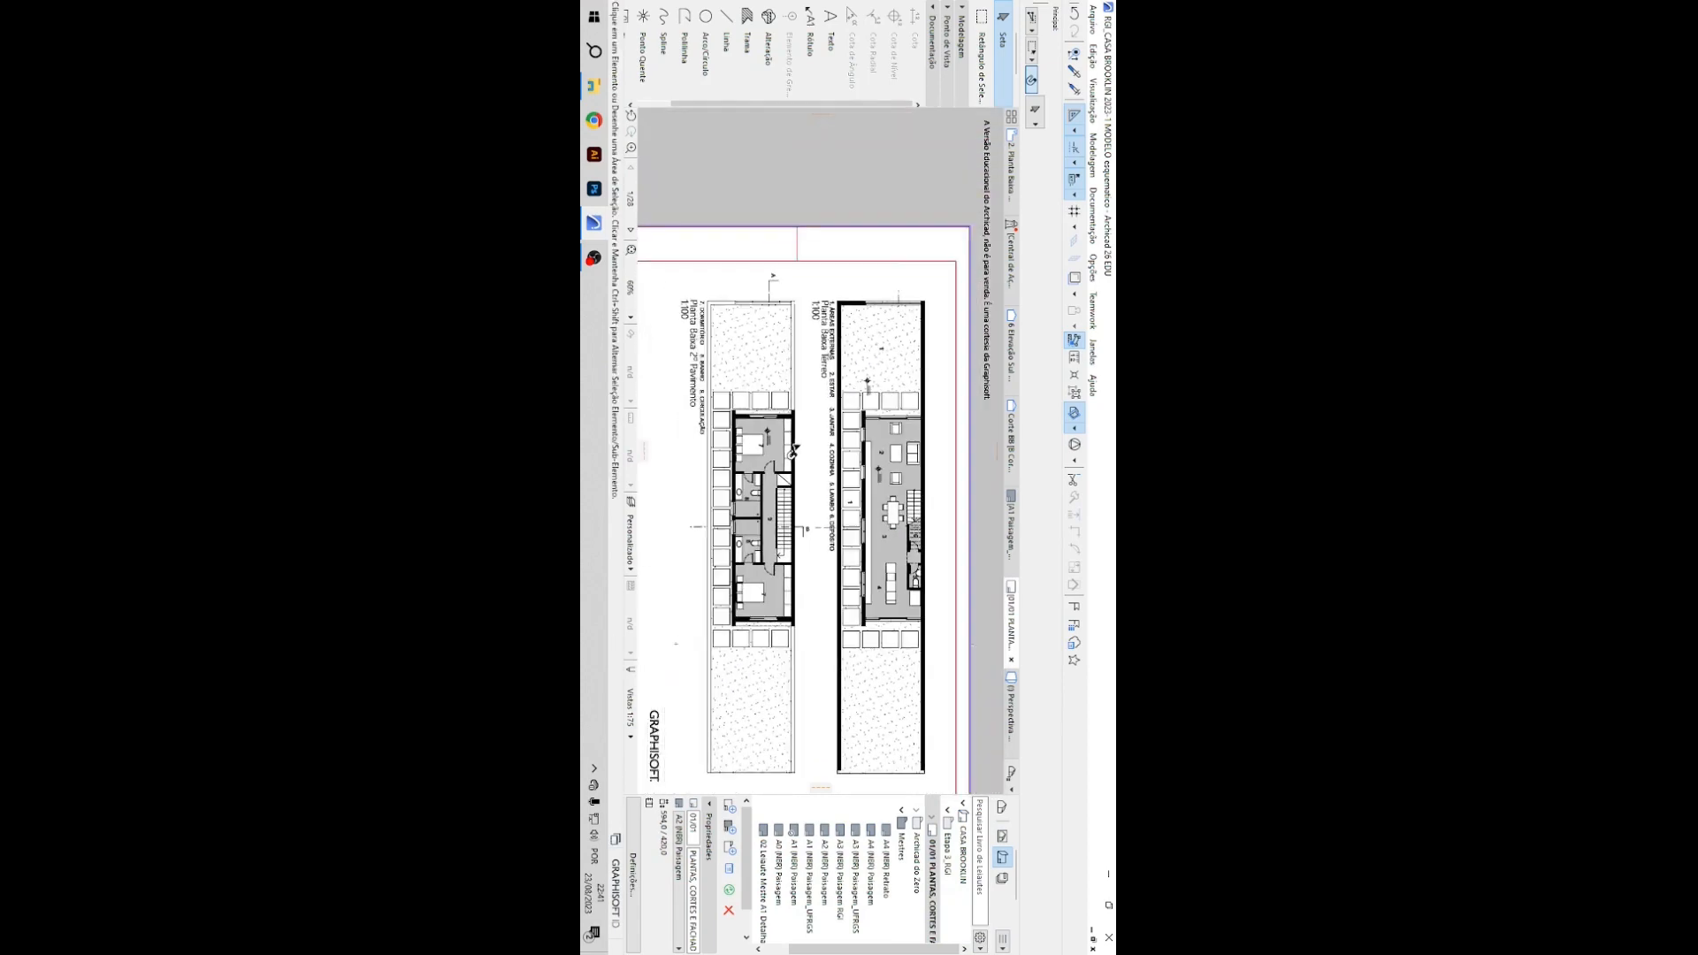
{"action": "middle_click_drag", "start_coordinate": [925, 512], "coordinate": [903, 419]}
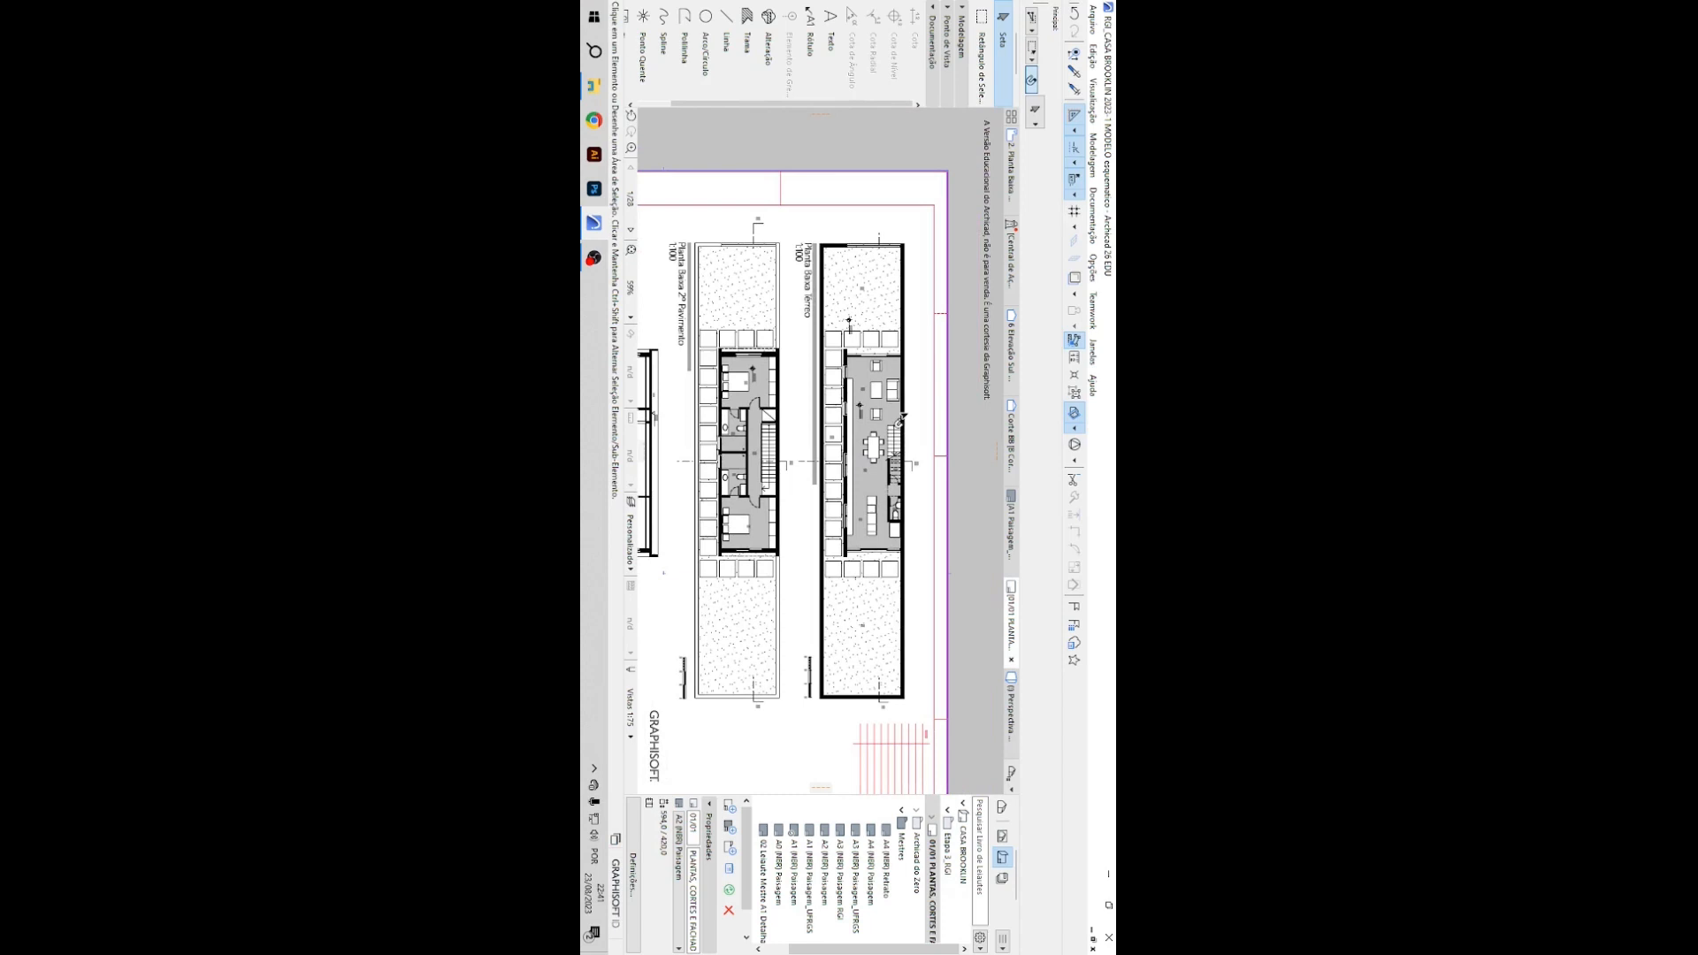
{"action": "scroll", "coordinate": [879, 268], "scroll_direction": "up", "scroll_amount": 2}
{"action": "left_click", "coordinate": [871, 252]}
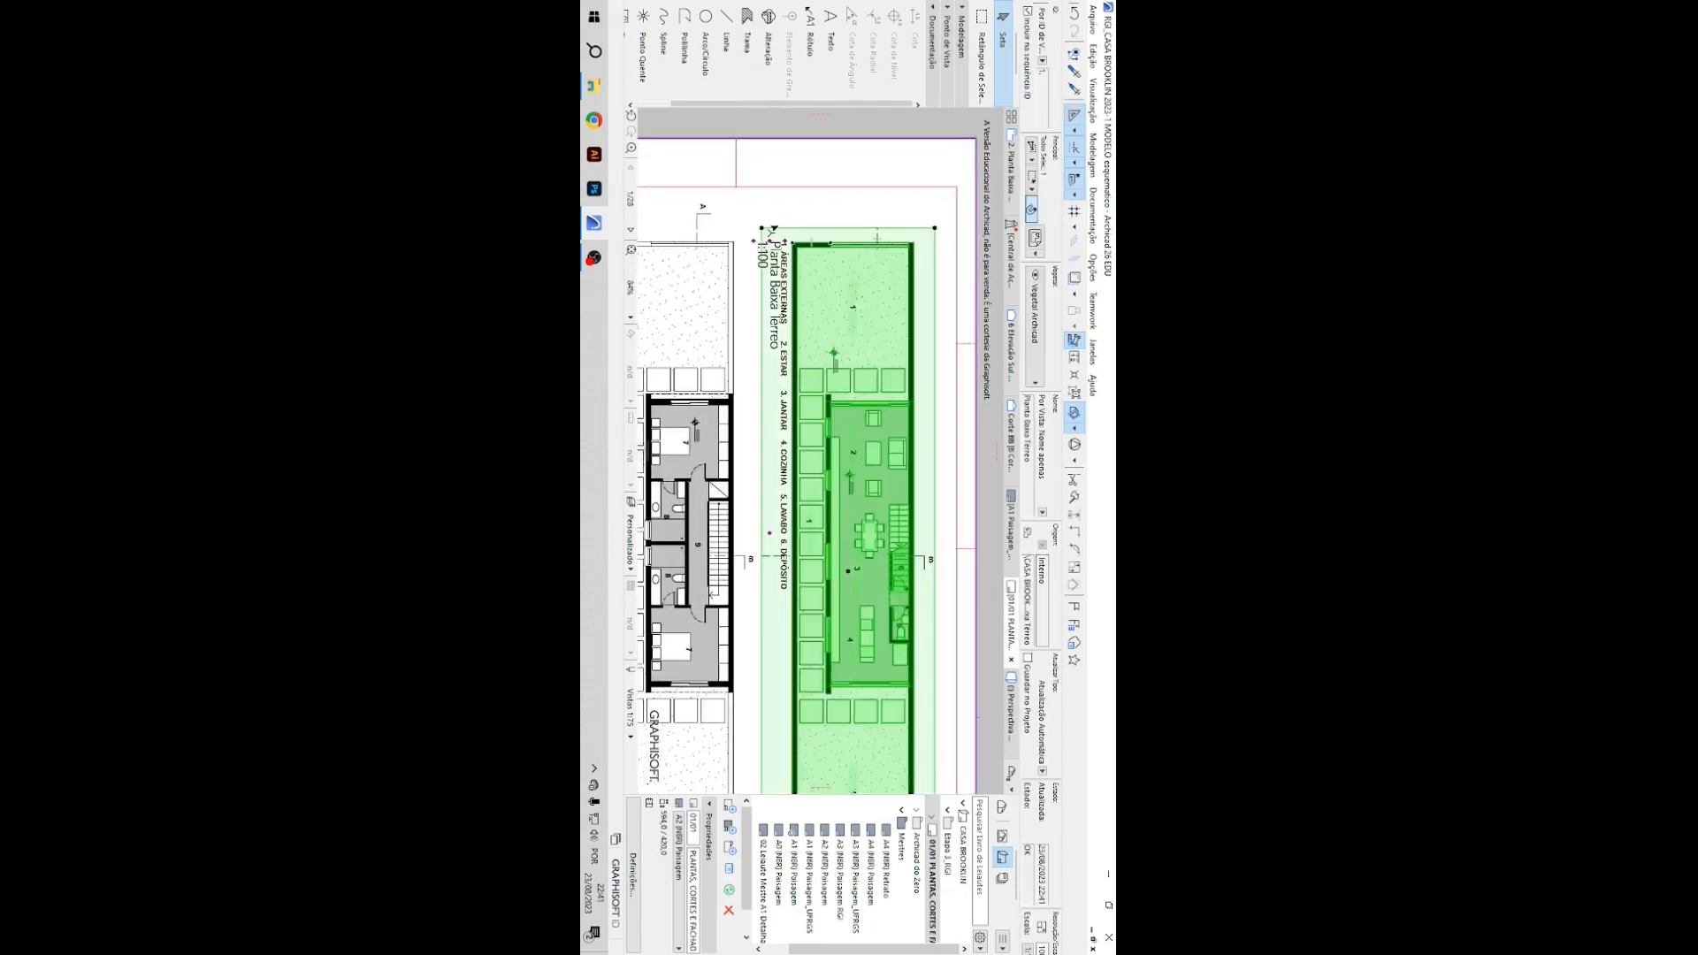
{"action": "left_click", "coordinate": [758, 228]}
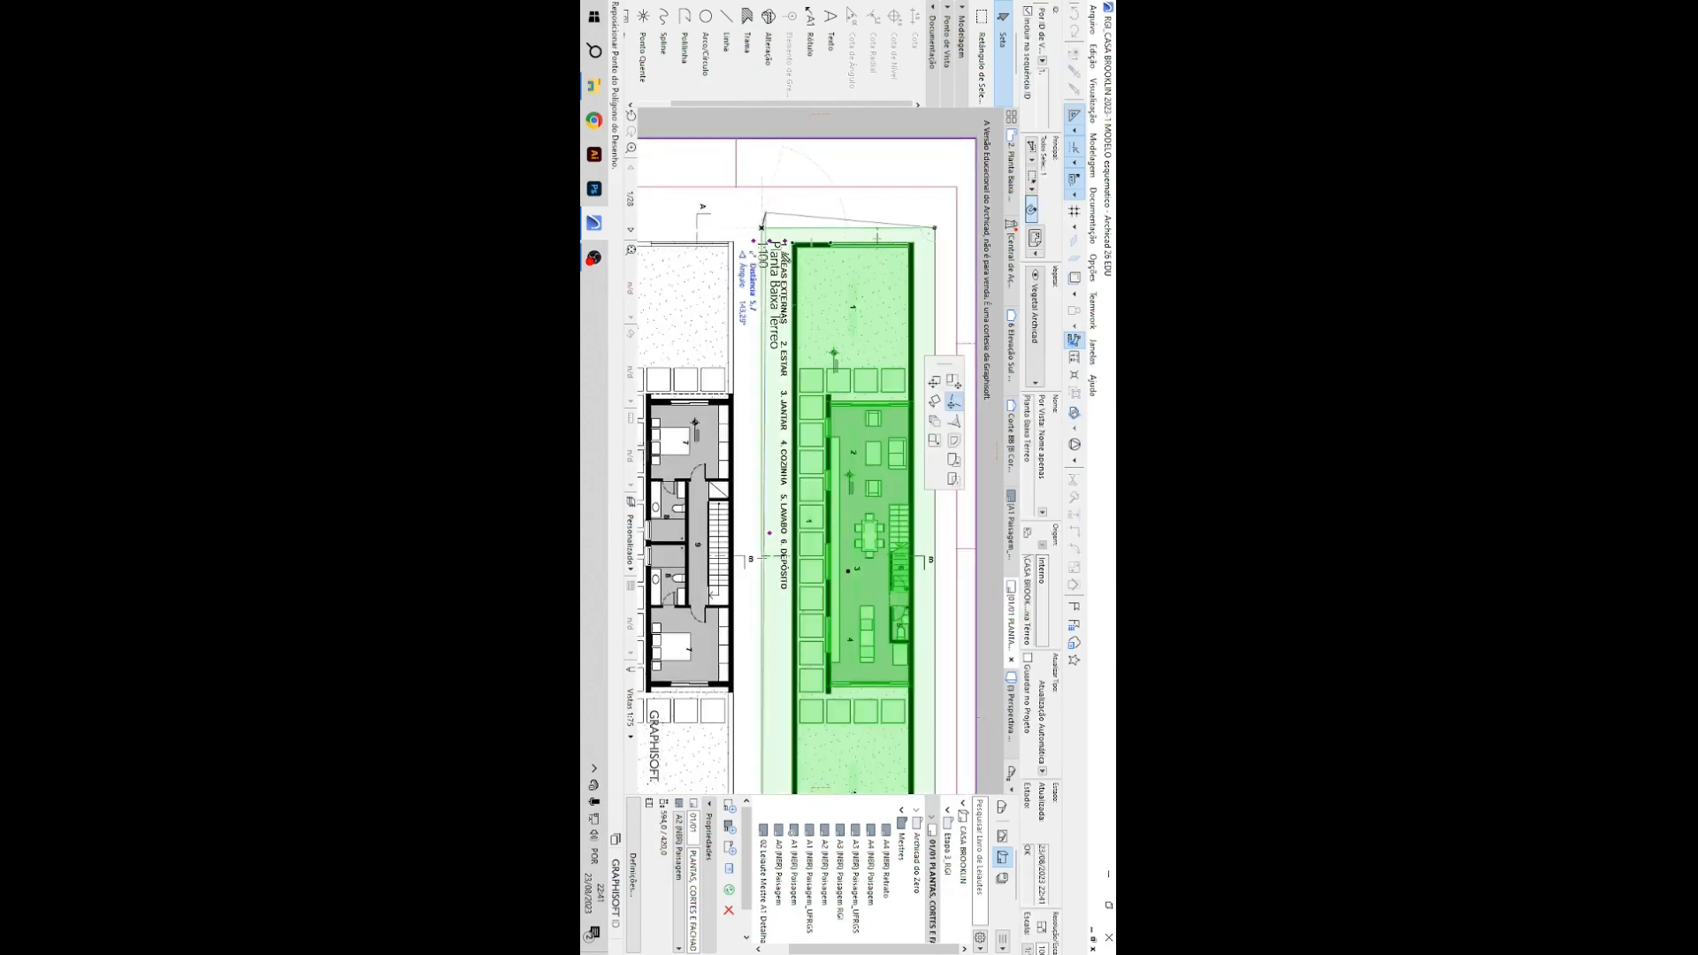
{"action": "left_click", "coordinate": [954, 382]}
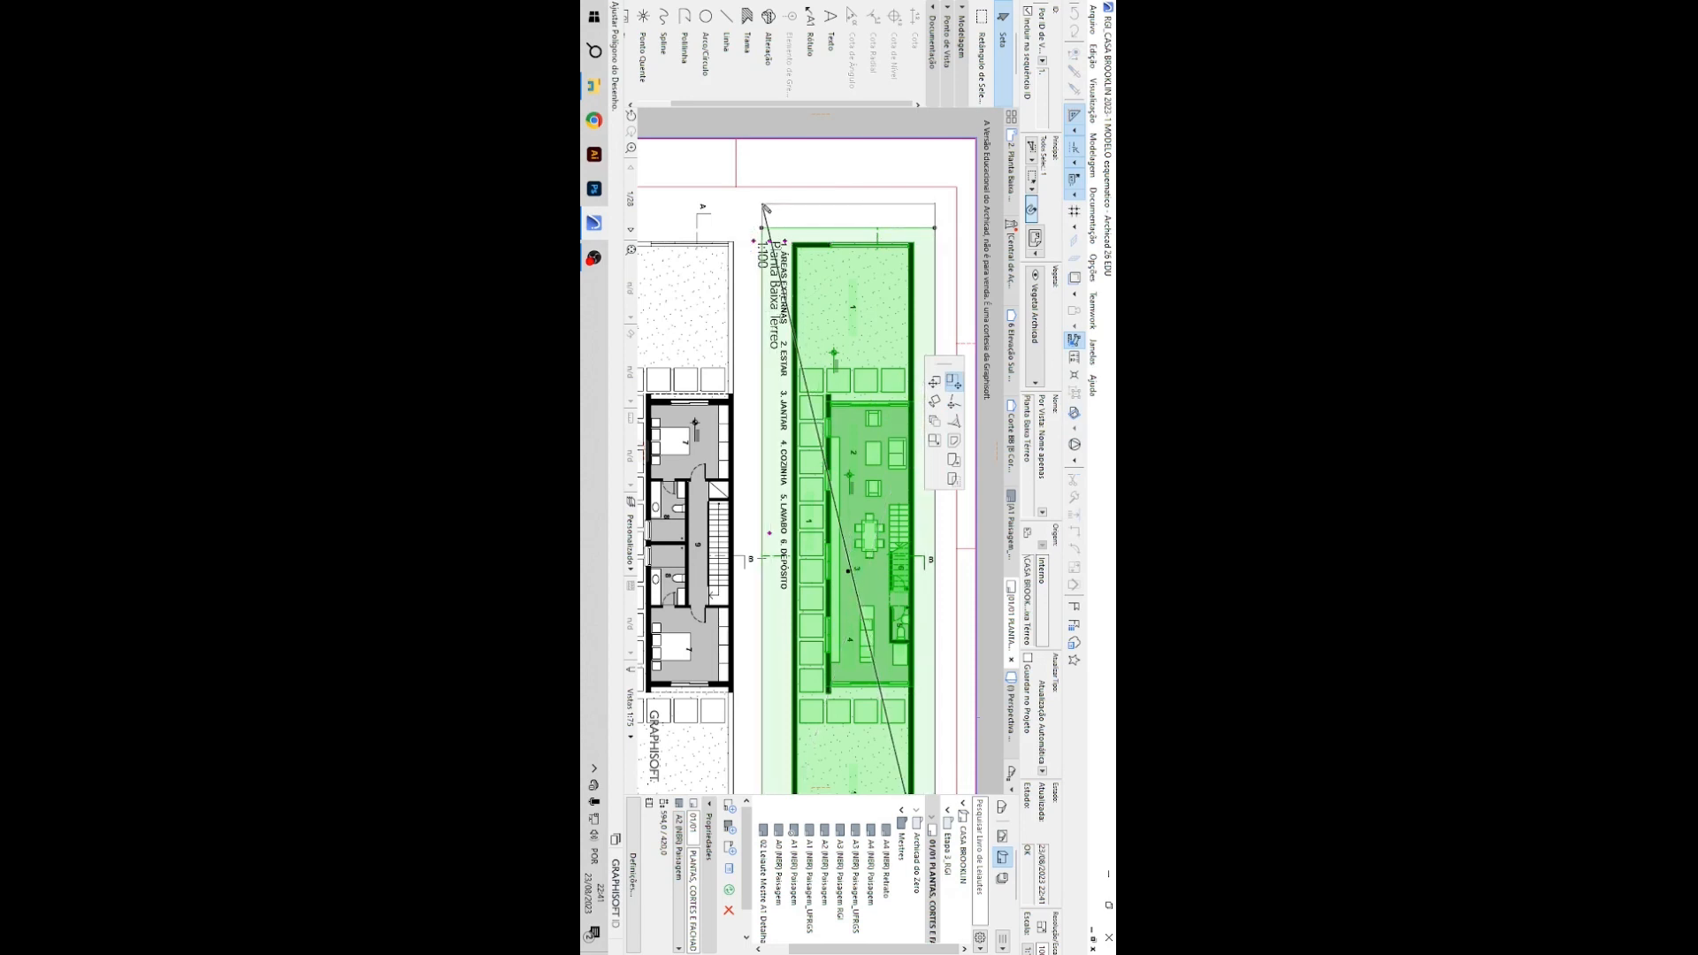
{"action": "left_click", "coordinate": [764, 205]}
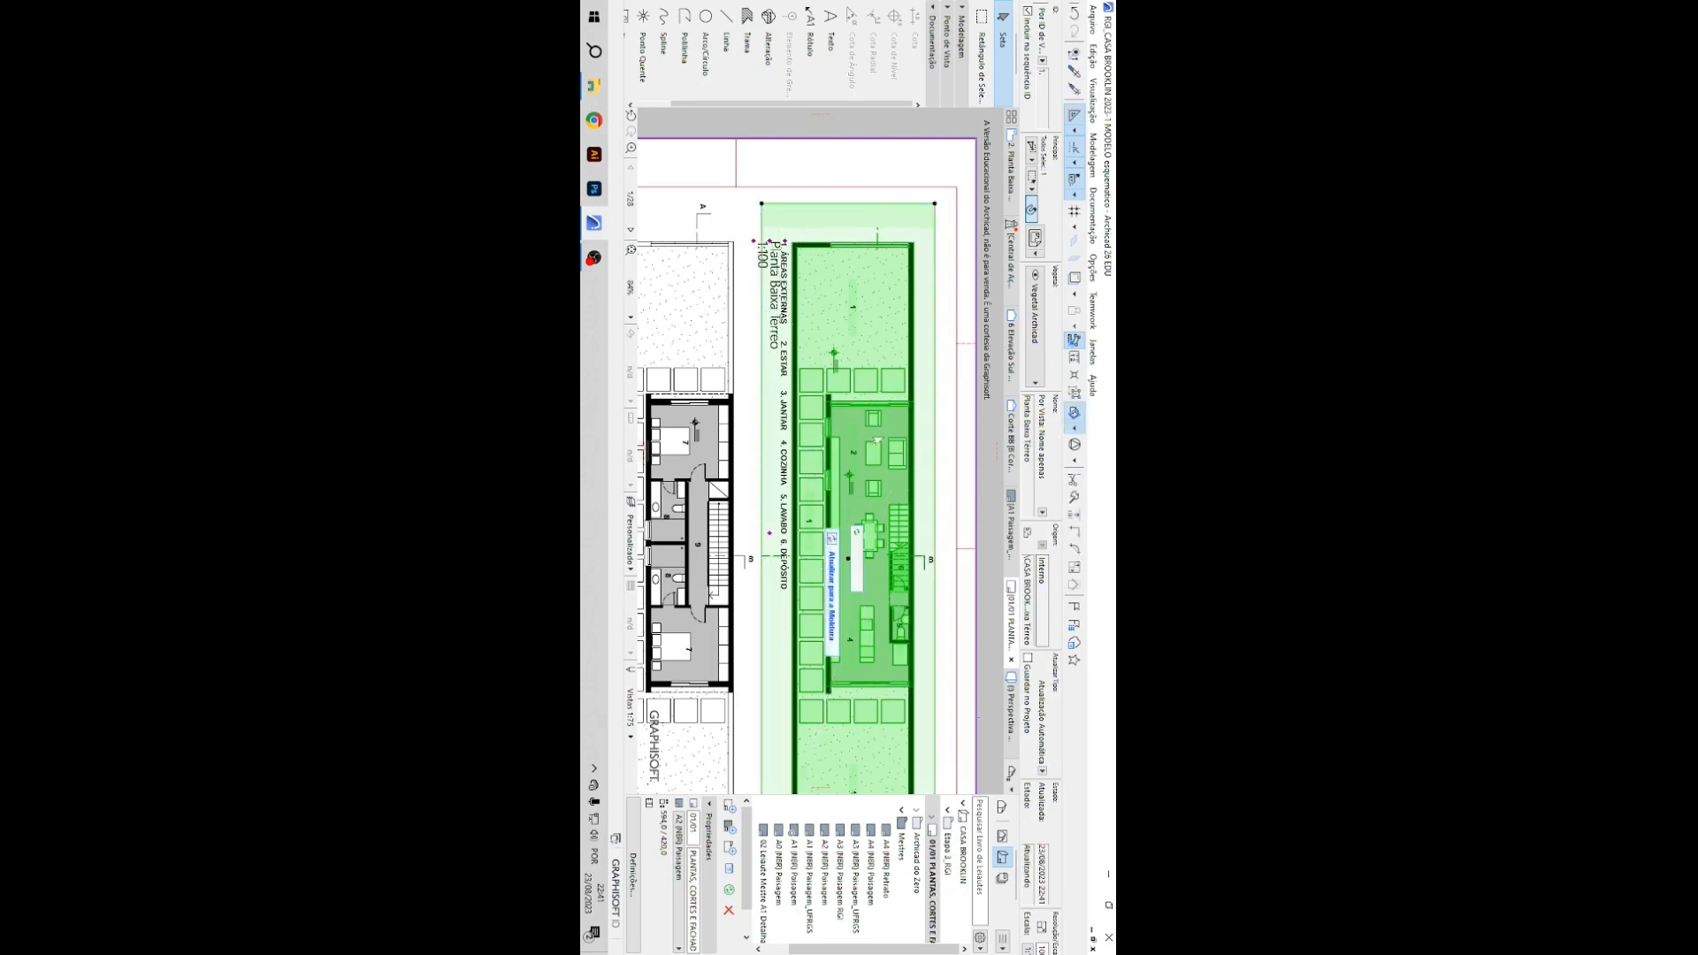
Move the ground-floor plan drawing slightly up the layout sheet, away from the second-floor plan.
{"action": "key", "text": "ctrl+d"}
{"action": "left_click", "coordinate": [897, 387]}
{"action": "left_click", "coordinate": [916, 391]}
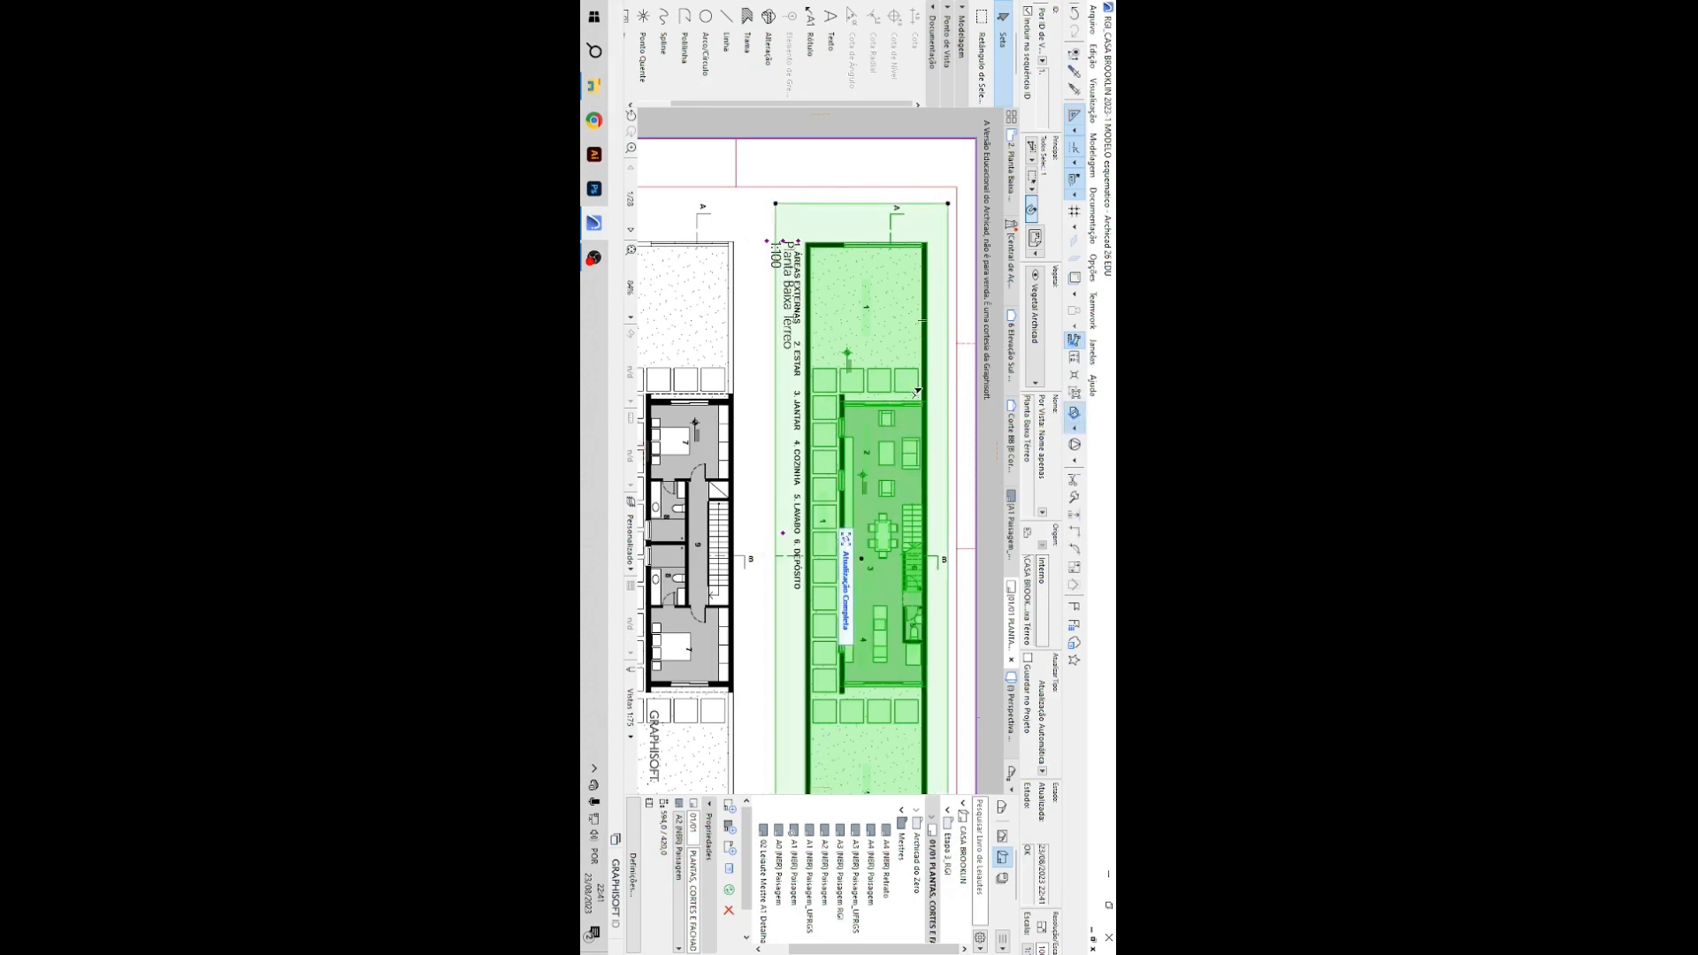
Move the Planta Baixa Térreo drawing title straight down, clear of the room legend.
{"action": "left_click", "coordinate": [747, 480]}
{"action": "left_click", "coordinate": [779, 273]}
{"action": "left_click", "coordinate": [778, 536]}
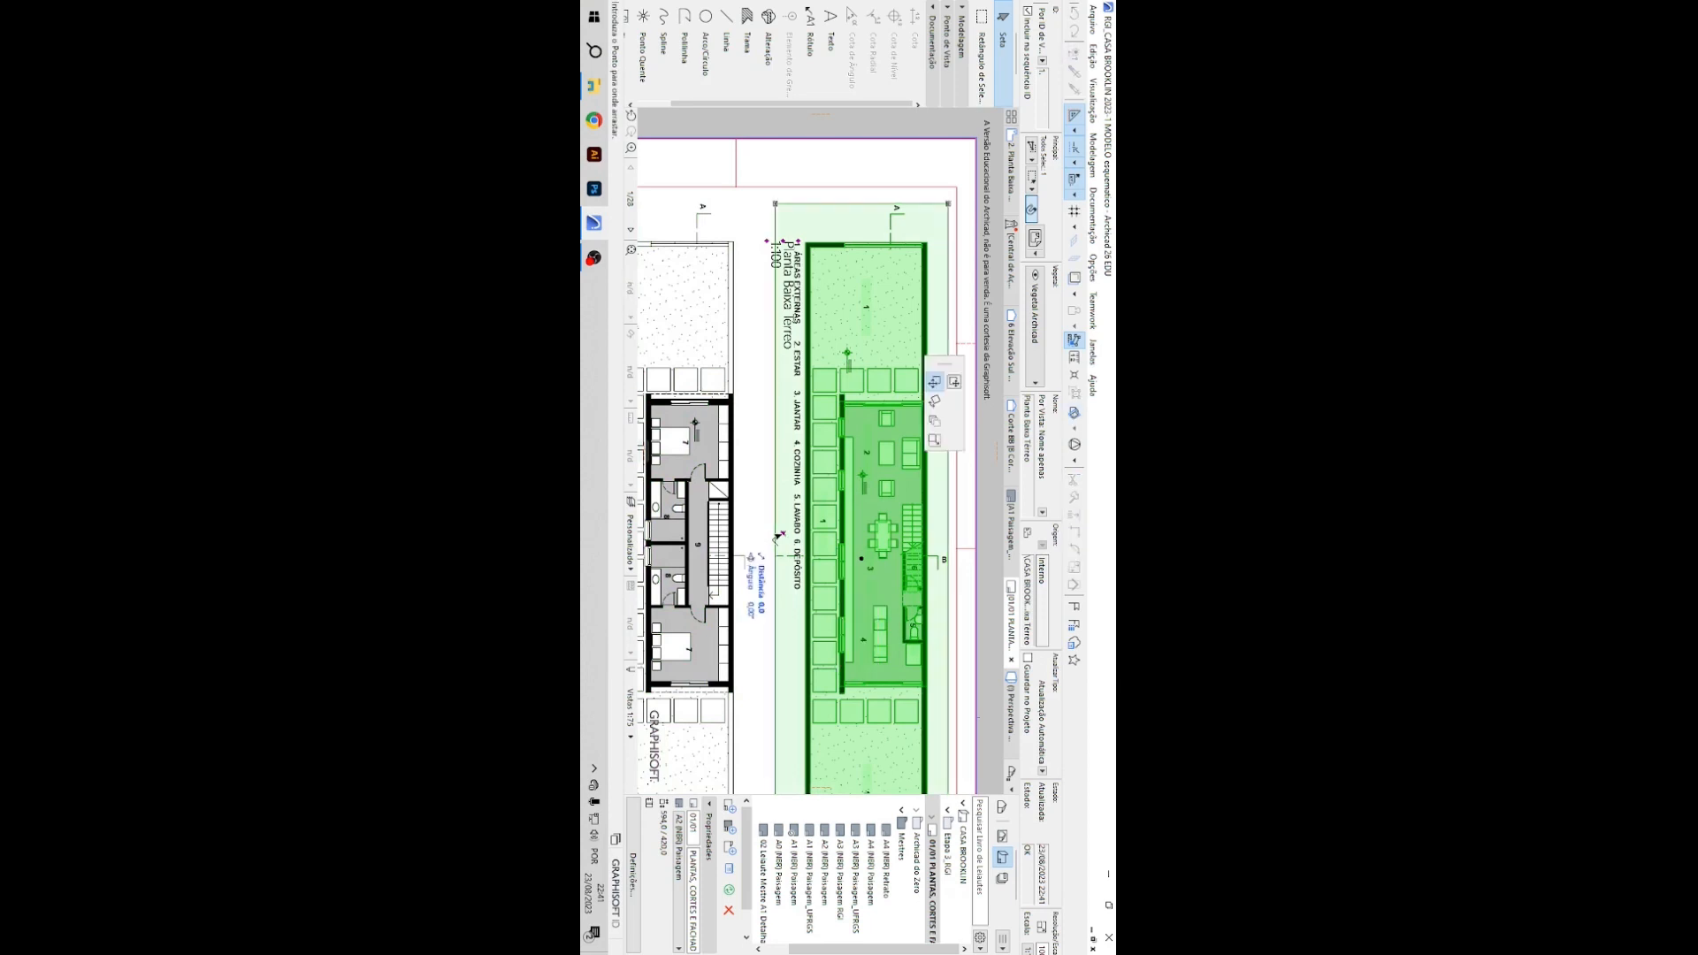
{"action": "left_click", "coordinate": [953, 382]}
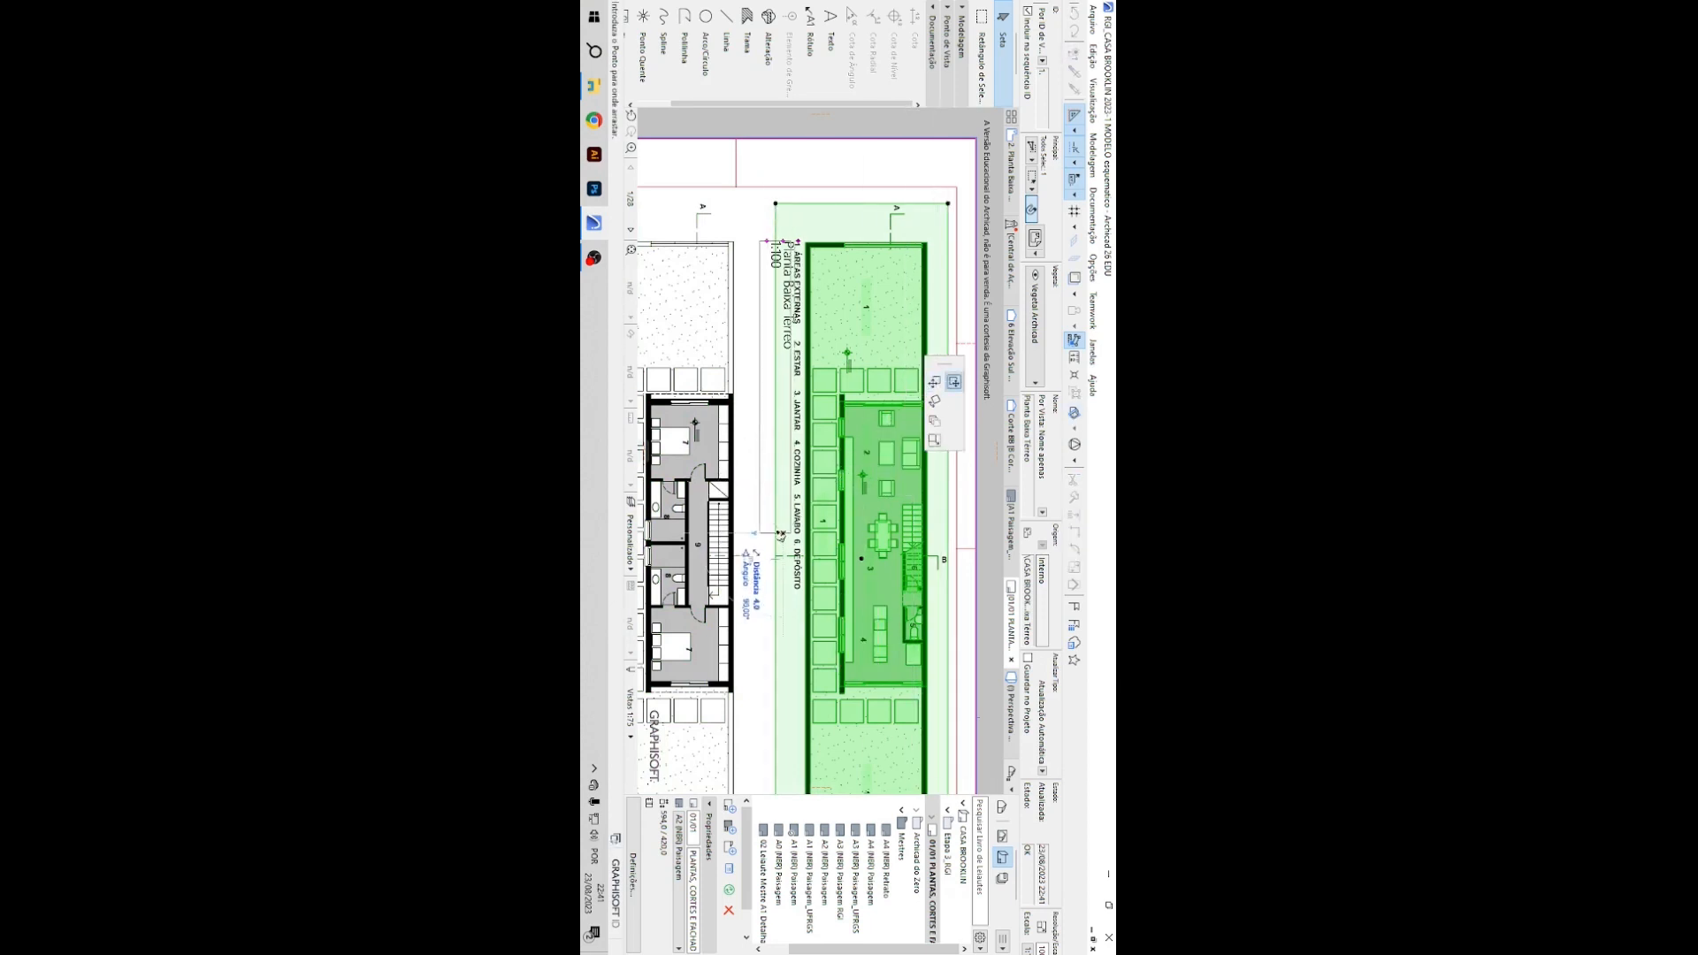
{"action": "left_click", "coordinate": [772, 535]}
Move the Planta Baixa 2º Pavimento drawing title slightly down, clear of its room legend.
{"action": "left_click", "coordinate": [750, 229]}
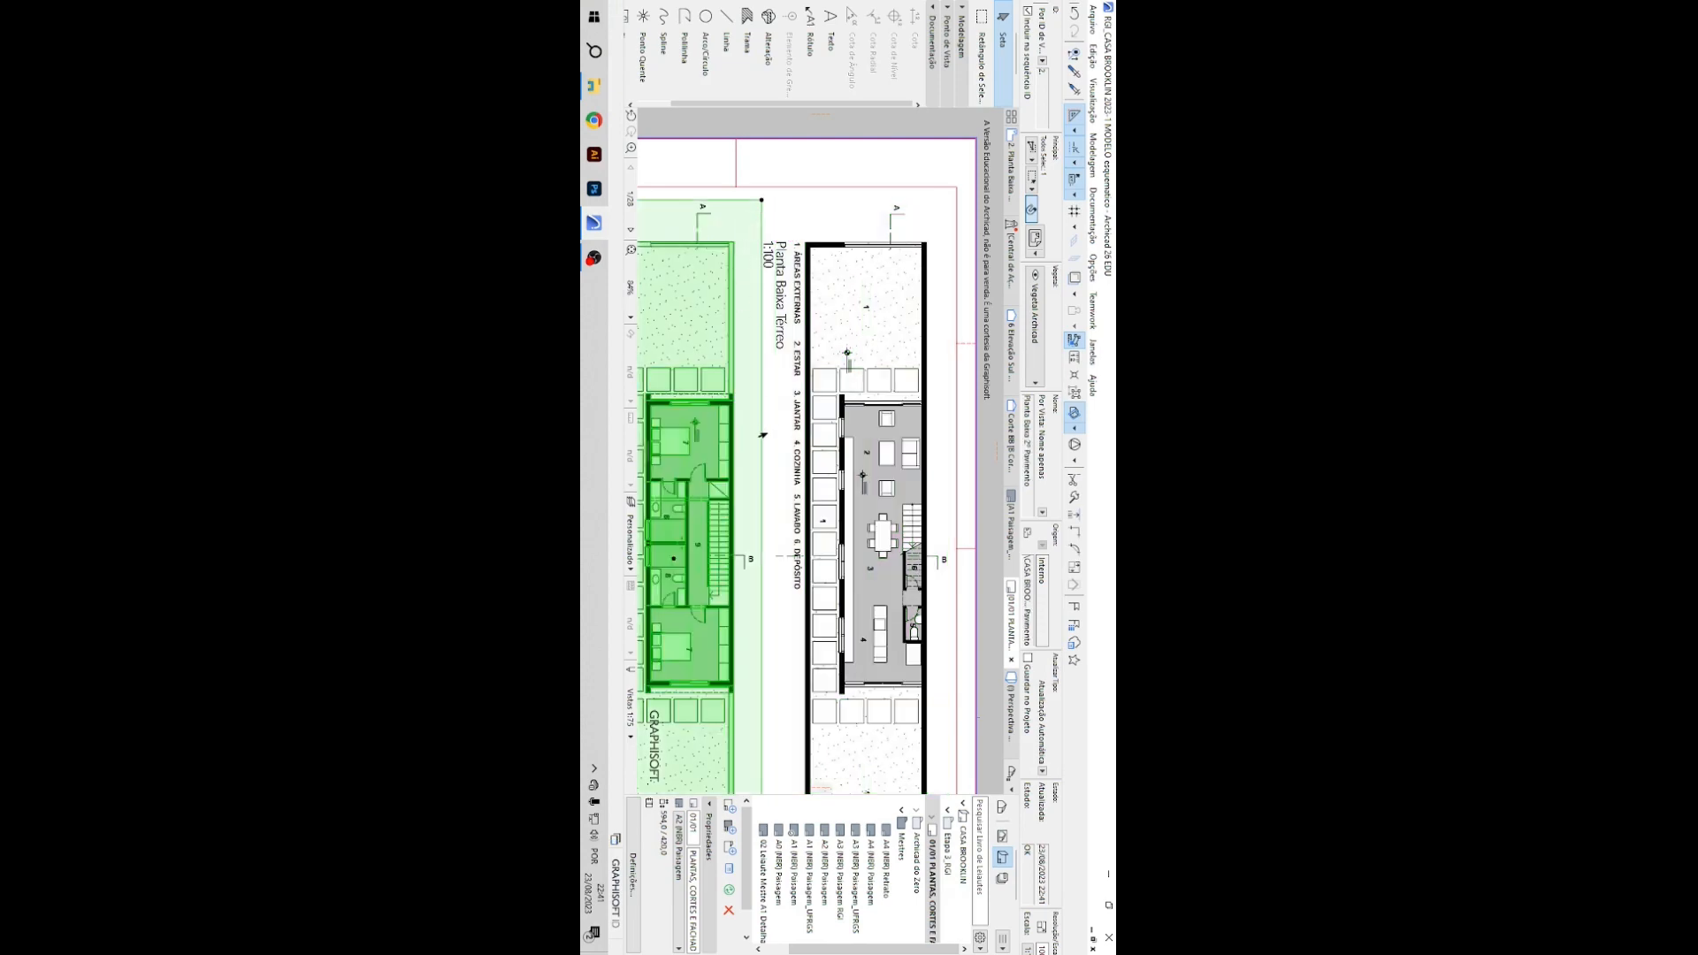
{"action": "middle_click_drag", "start_coordinate": [762, 428], "coordinate": [845, 388]}
{"action": "scroll", "coordinate": [846, 387], "scroll_direction": "down", "scroll_amount": 5}
{"action": "scroll", "coordinate": [751, 302], "scroll_direction": "up", "scroll_amount": 5}
{"action": "scroll", "coordinate": [766, 308], "scroll_direction": "up", "scroll_amount": 3}
{"action": "left_click", "coordinate": [780, 600]}
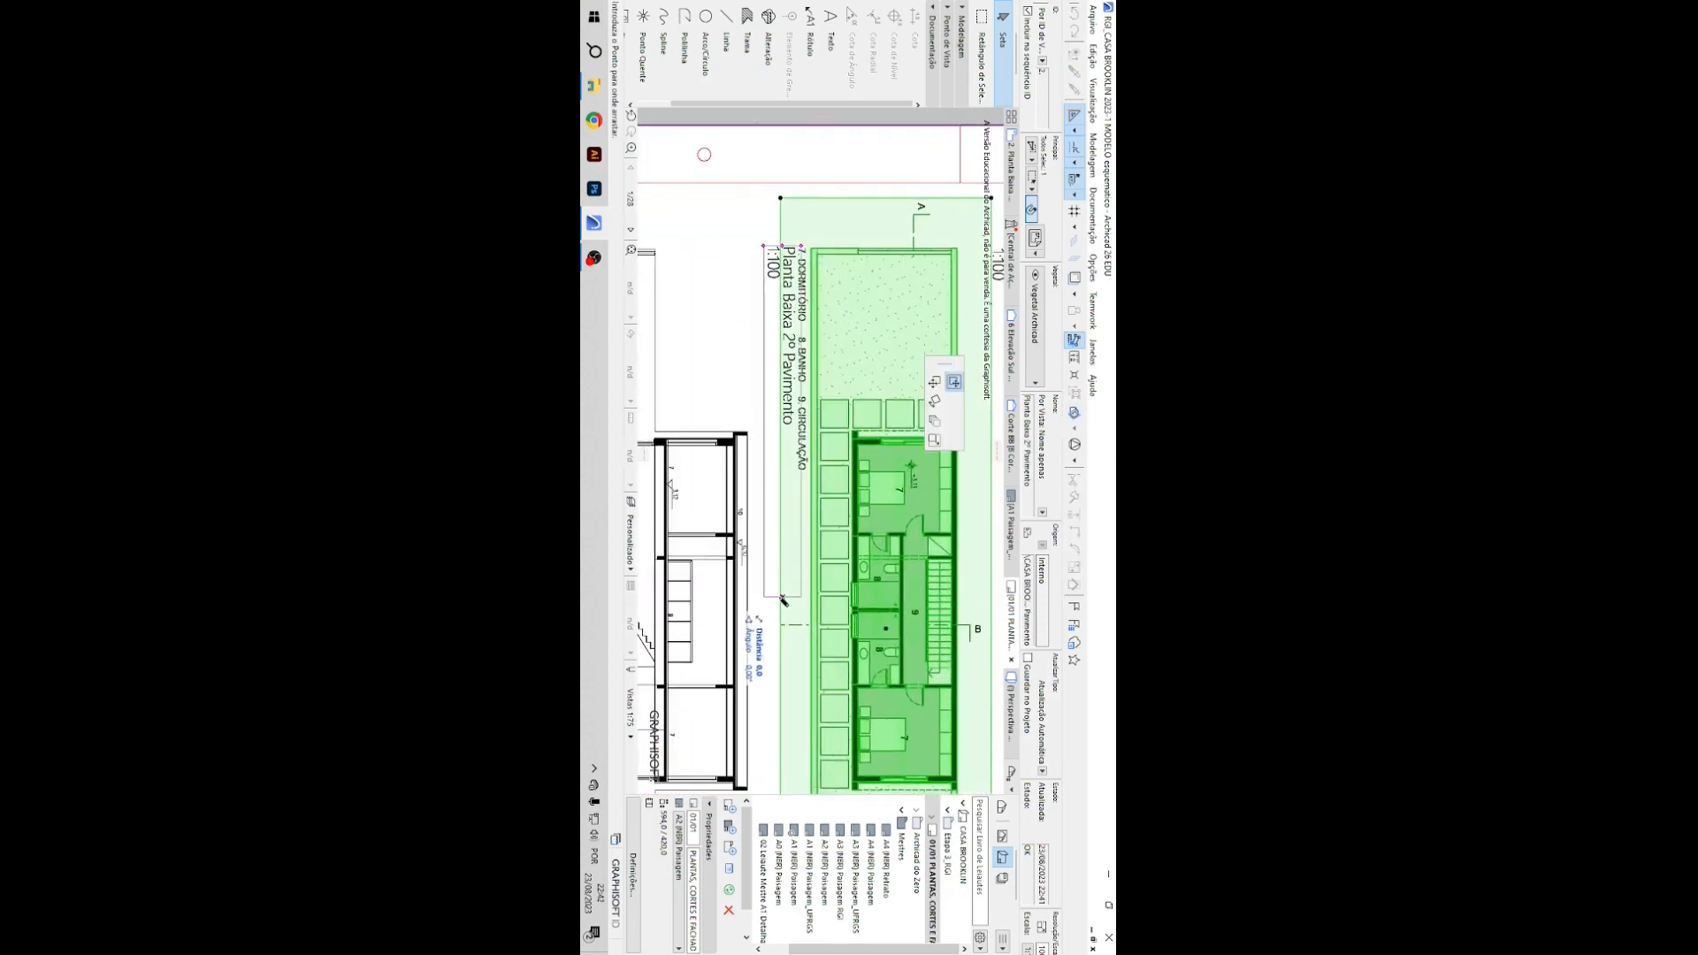
{"action": "left_click", "coordinate": [771, 598]}
Move the Corte AA drawing title straight down, clear of the two legend lines, and deselect the drawing.
{"action": "left_click", "coordinate": [718, 364]}
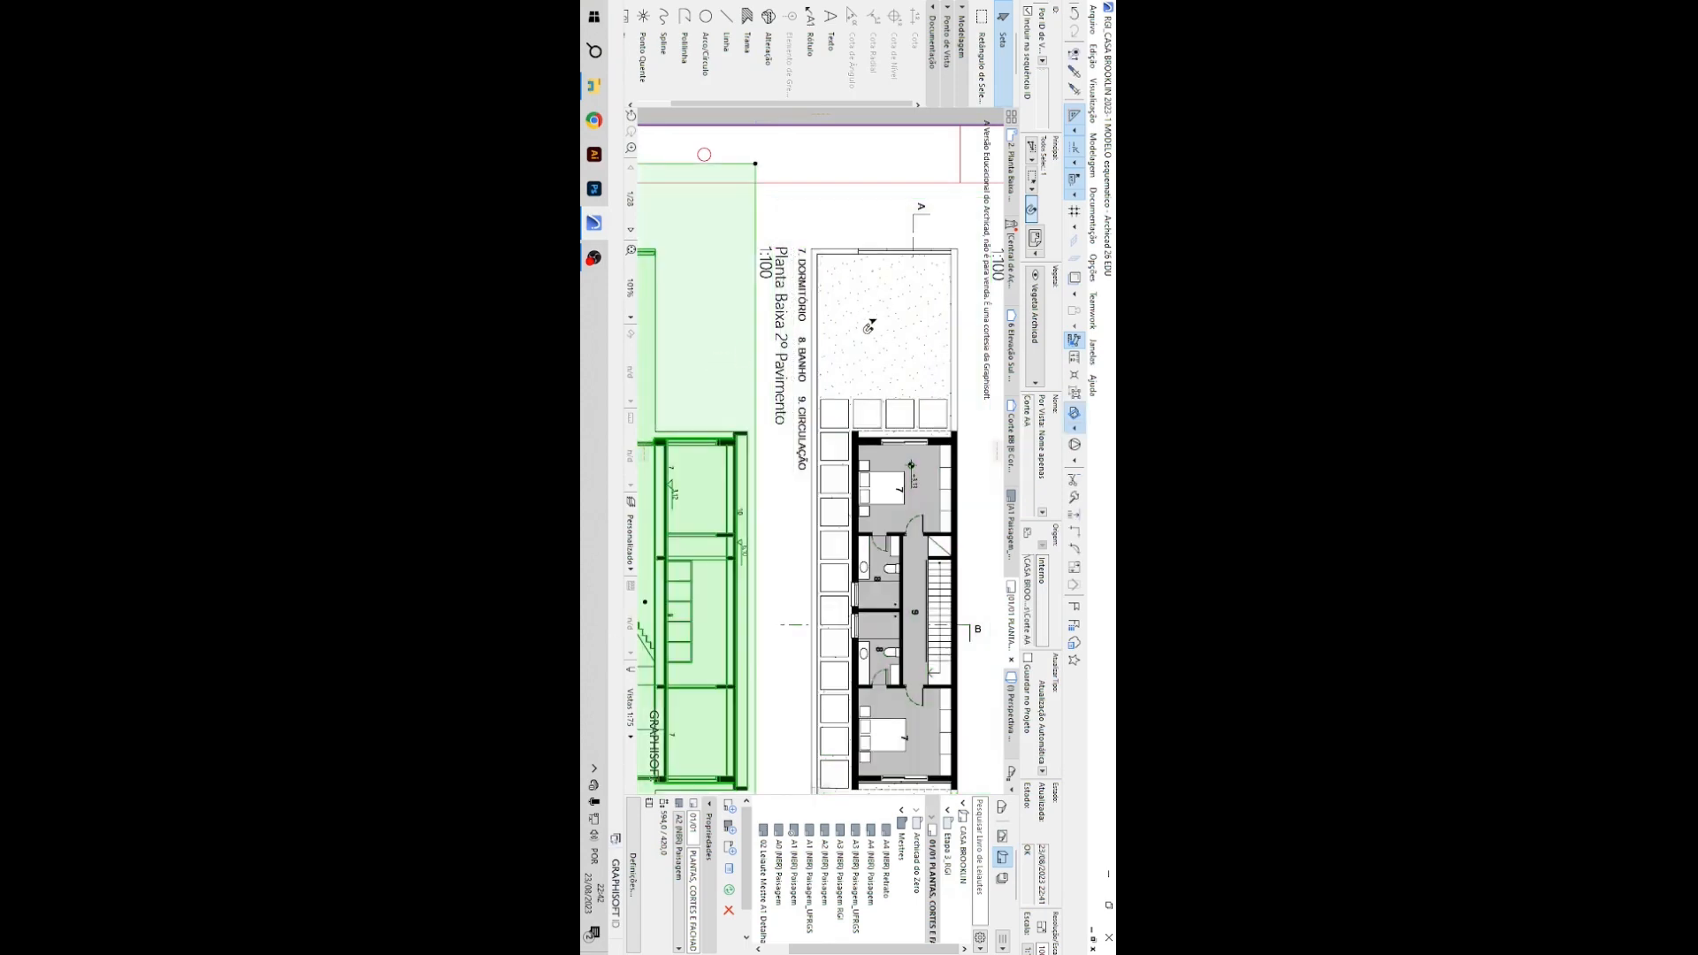
{"action": "scroll", "coordinate": [719, 364], "scroll_direction": "down", "scroll_amount": 2}
{"action": "scroll", "coordinate": [749, 343], "scroll_direction": "up", "scroll_amount": 3}
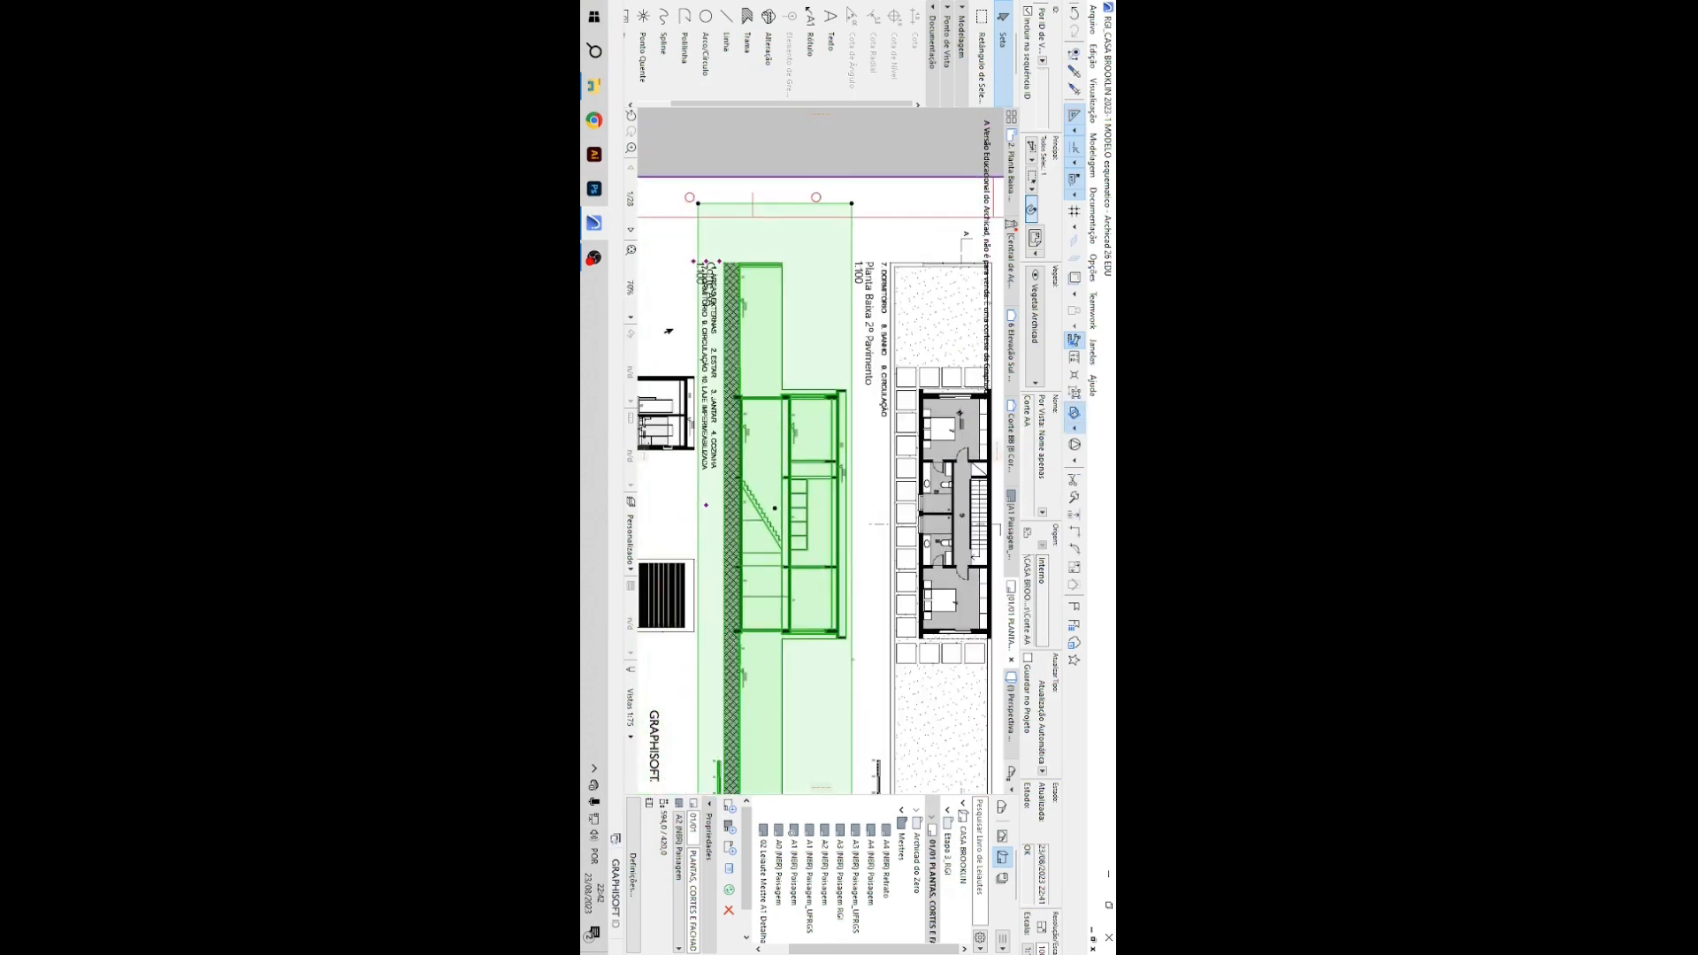
{"action": "scroll", "coordinate": [767, 633], "scroll_direction": "up", "scroll_amount": 1}
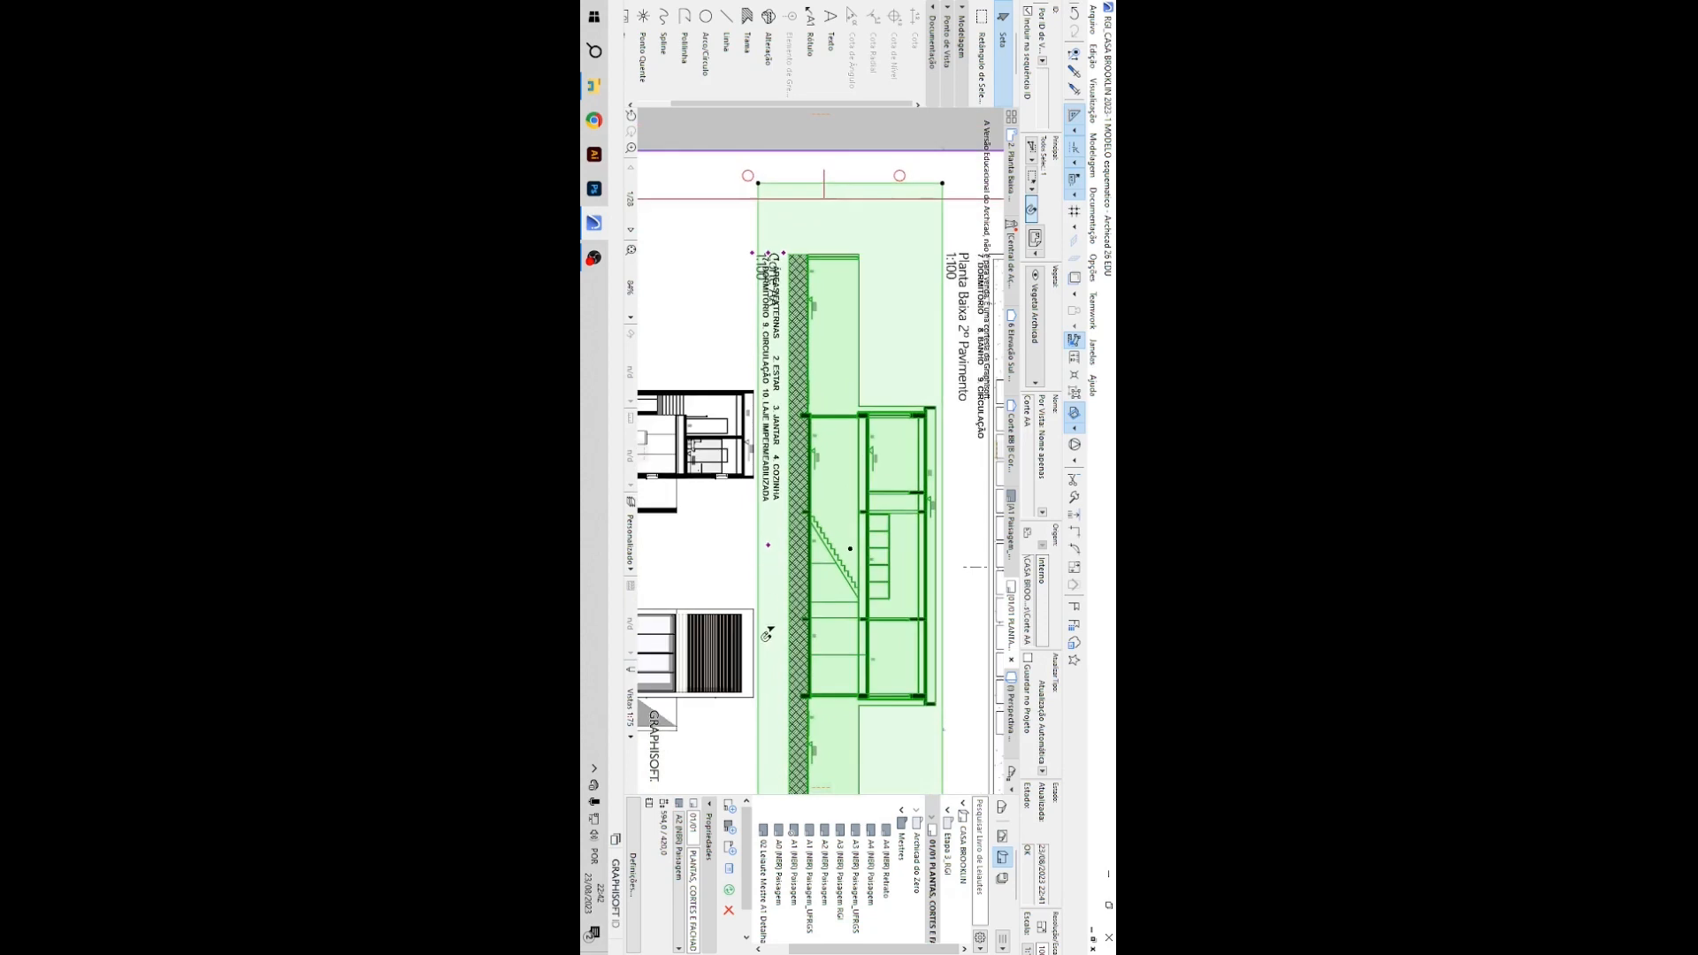
{"action": "left_click", "coordinate": [767, 546]}
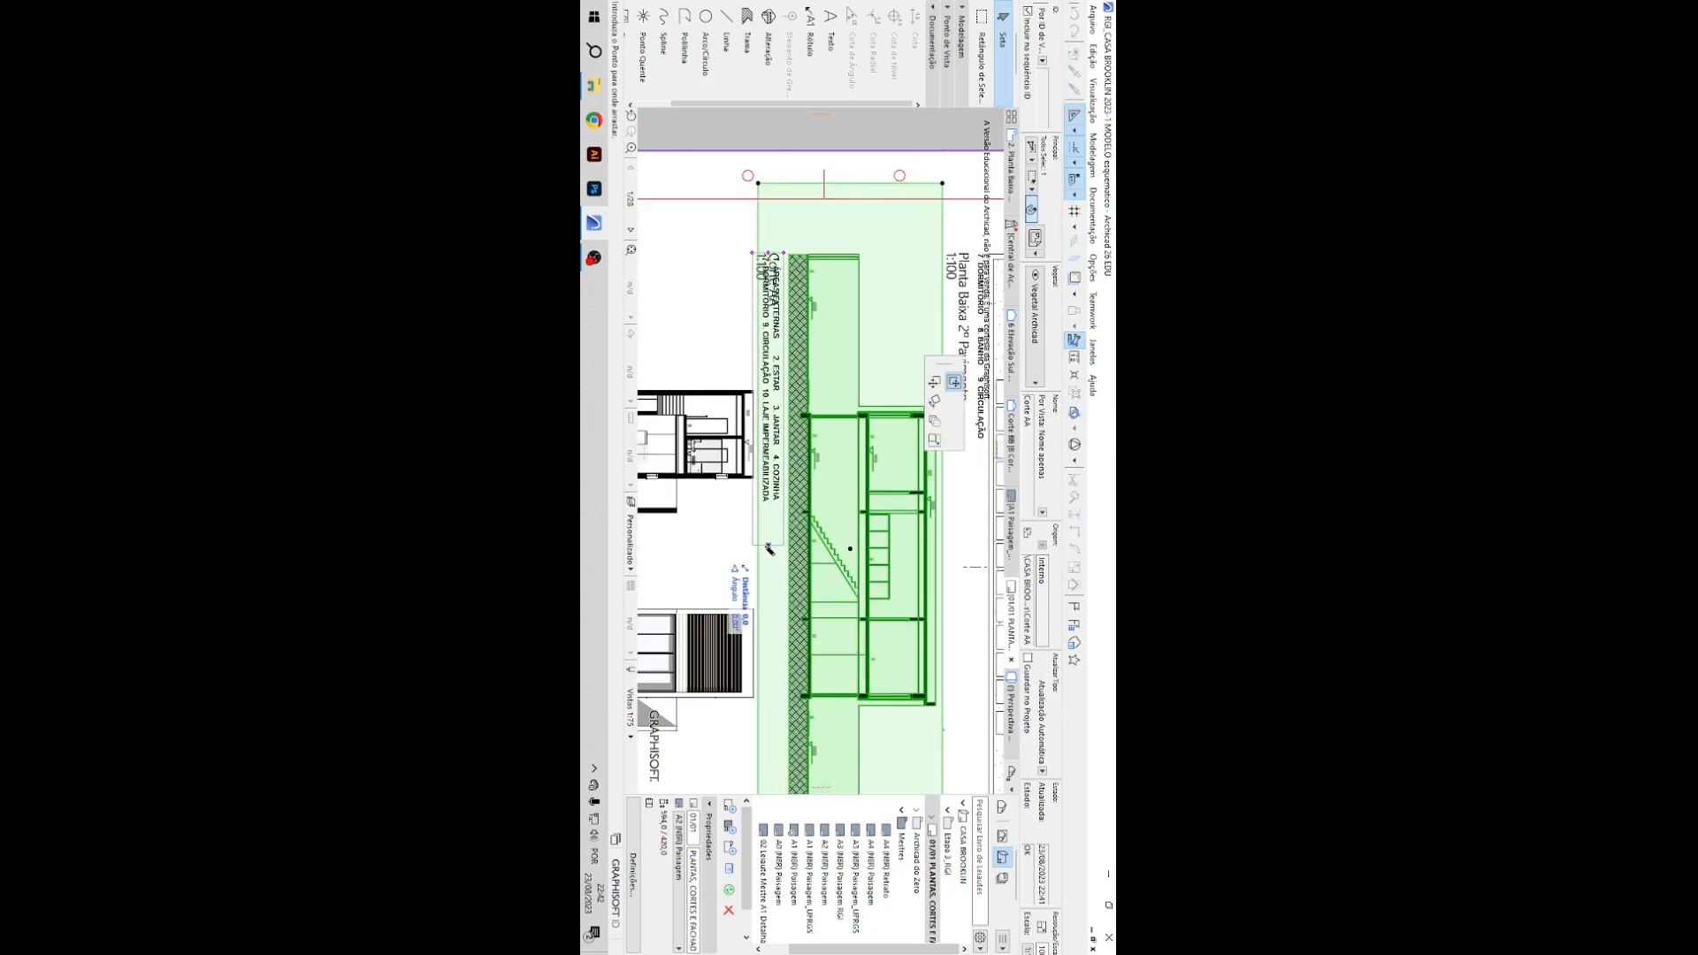
{"action": "left_click", "coordinate": [740, 546]}
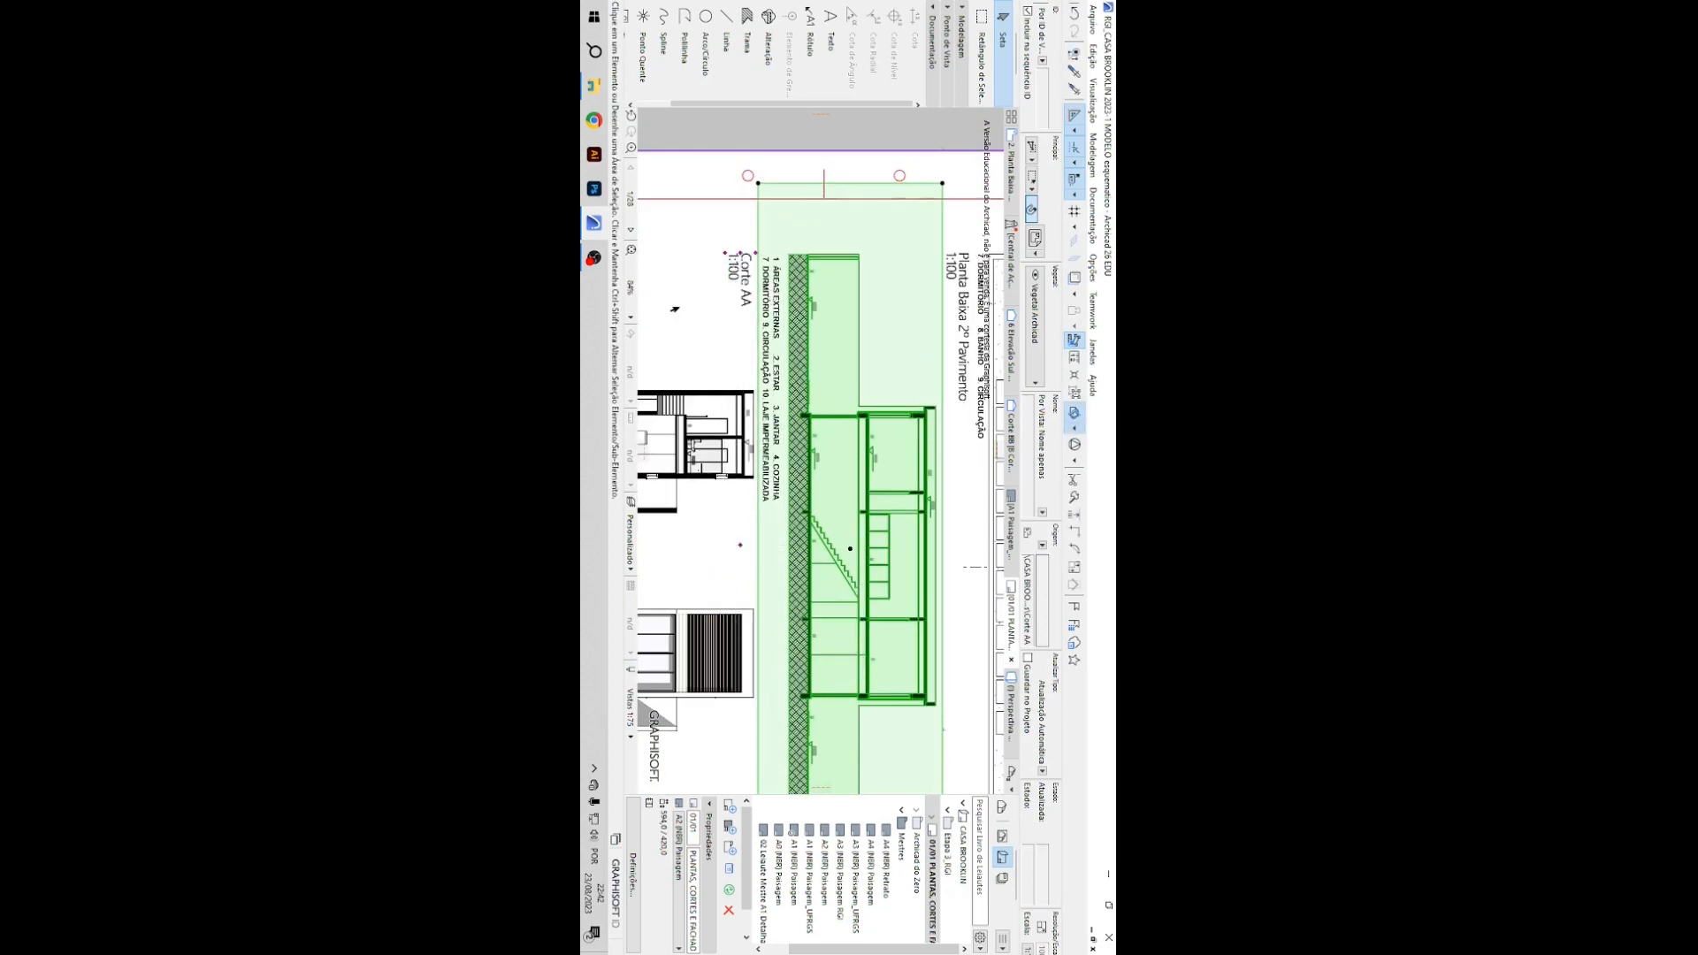
{"action": "left_click", "coordinate": [713, 283]}
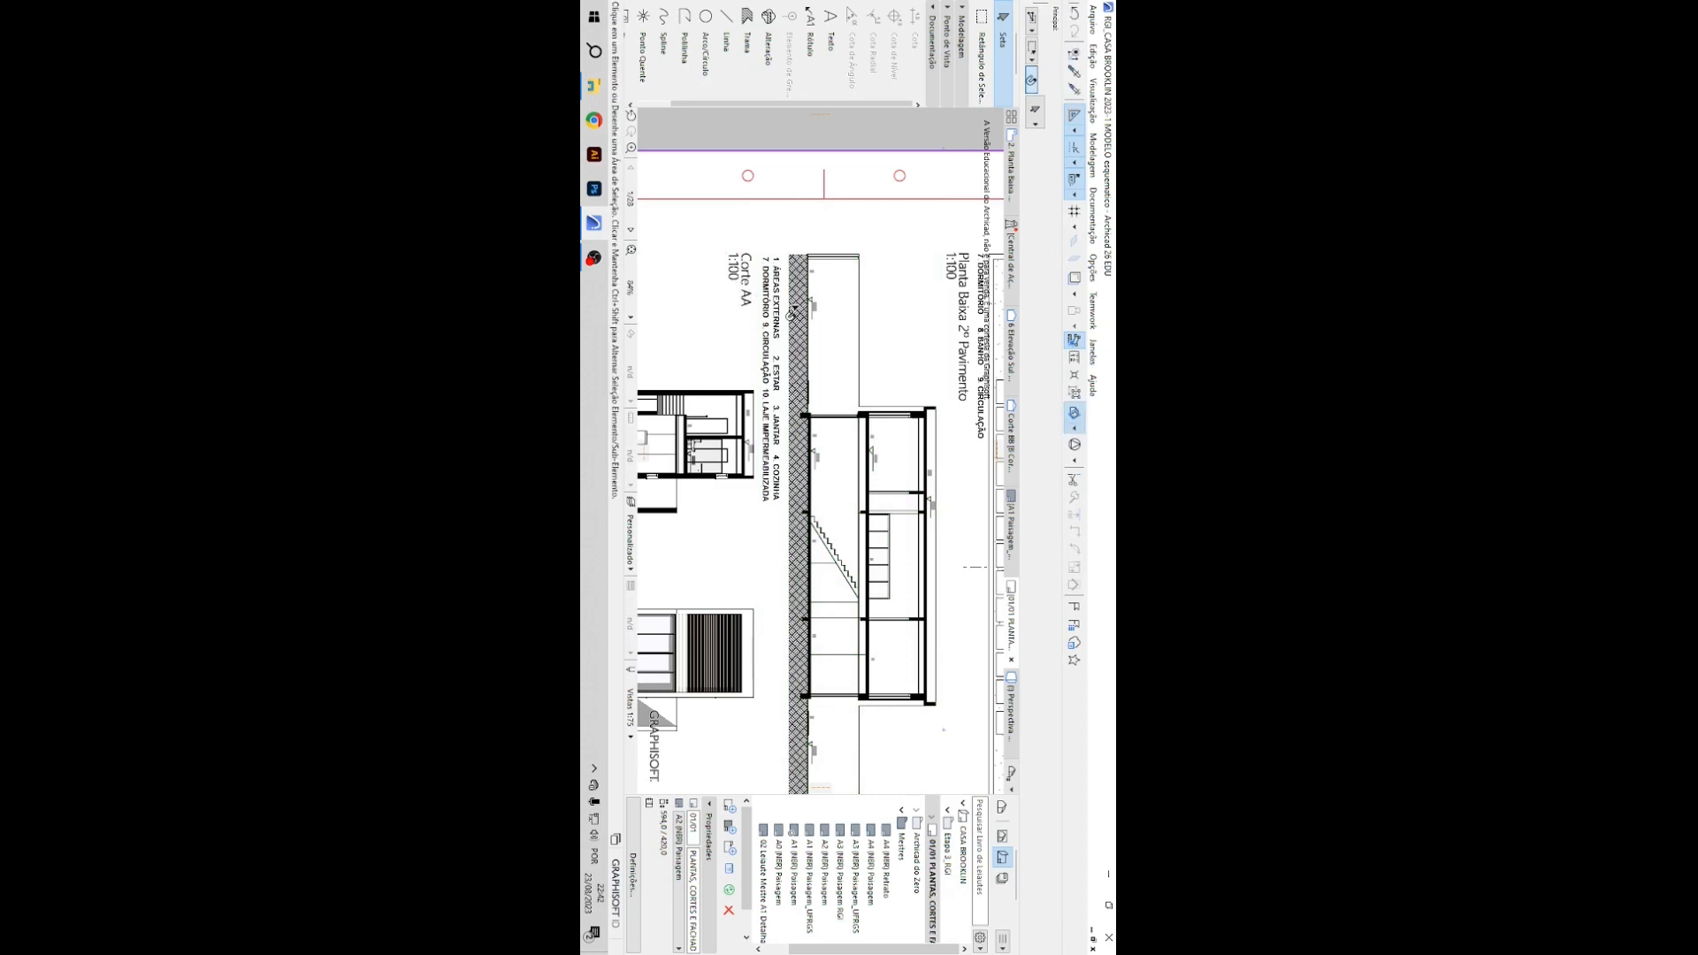
{"action": "scroll", "coordinate": [784, 337], "scroll_direction": "down", "scroll_amount": 2}
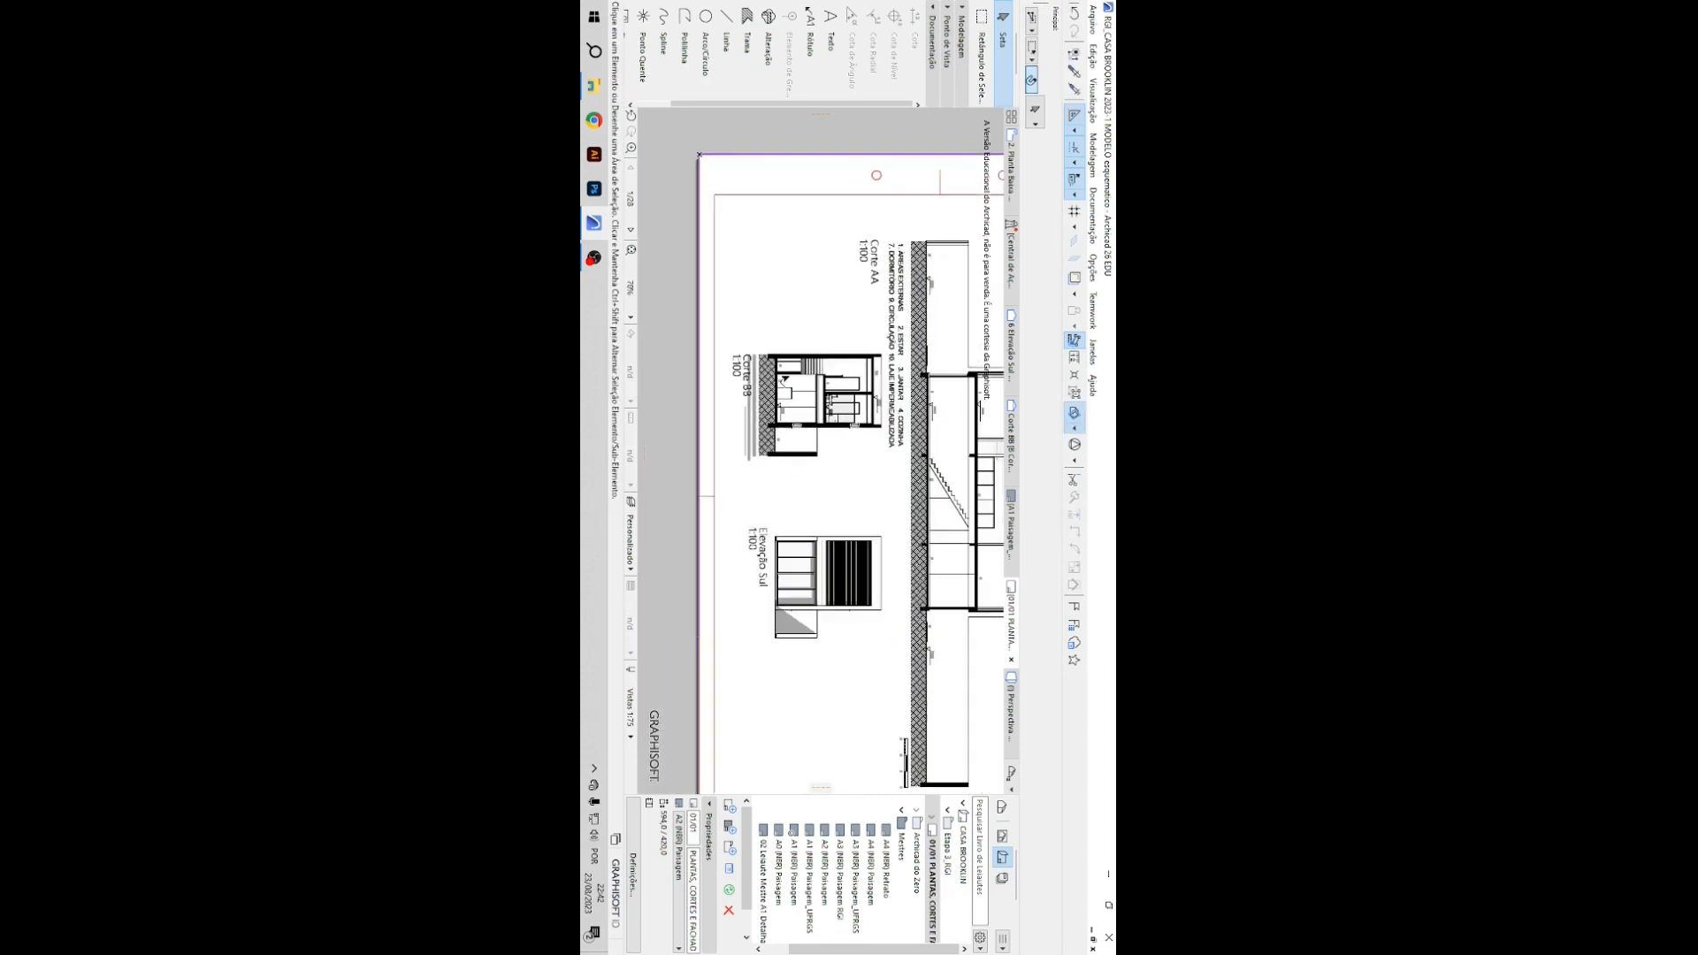
{"action": "scroll", "coordinate": [766, 381], "scroll_direction": "up", "scroll_amount": 2}
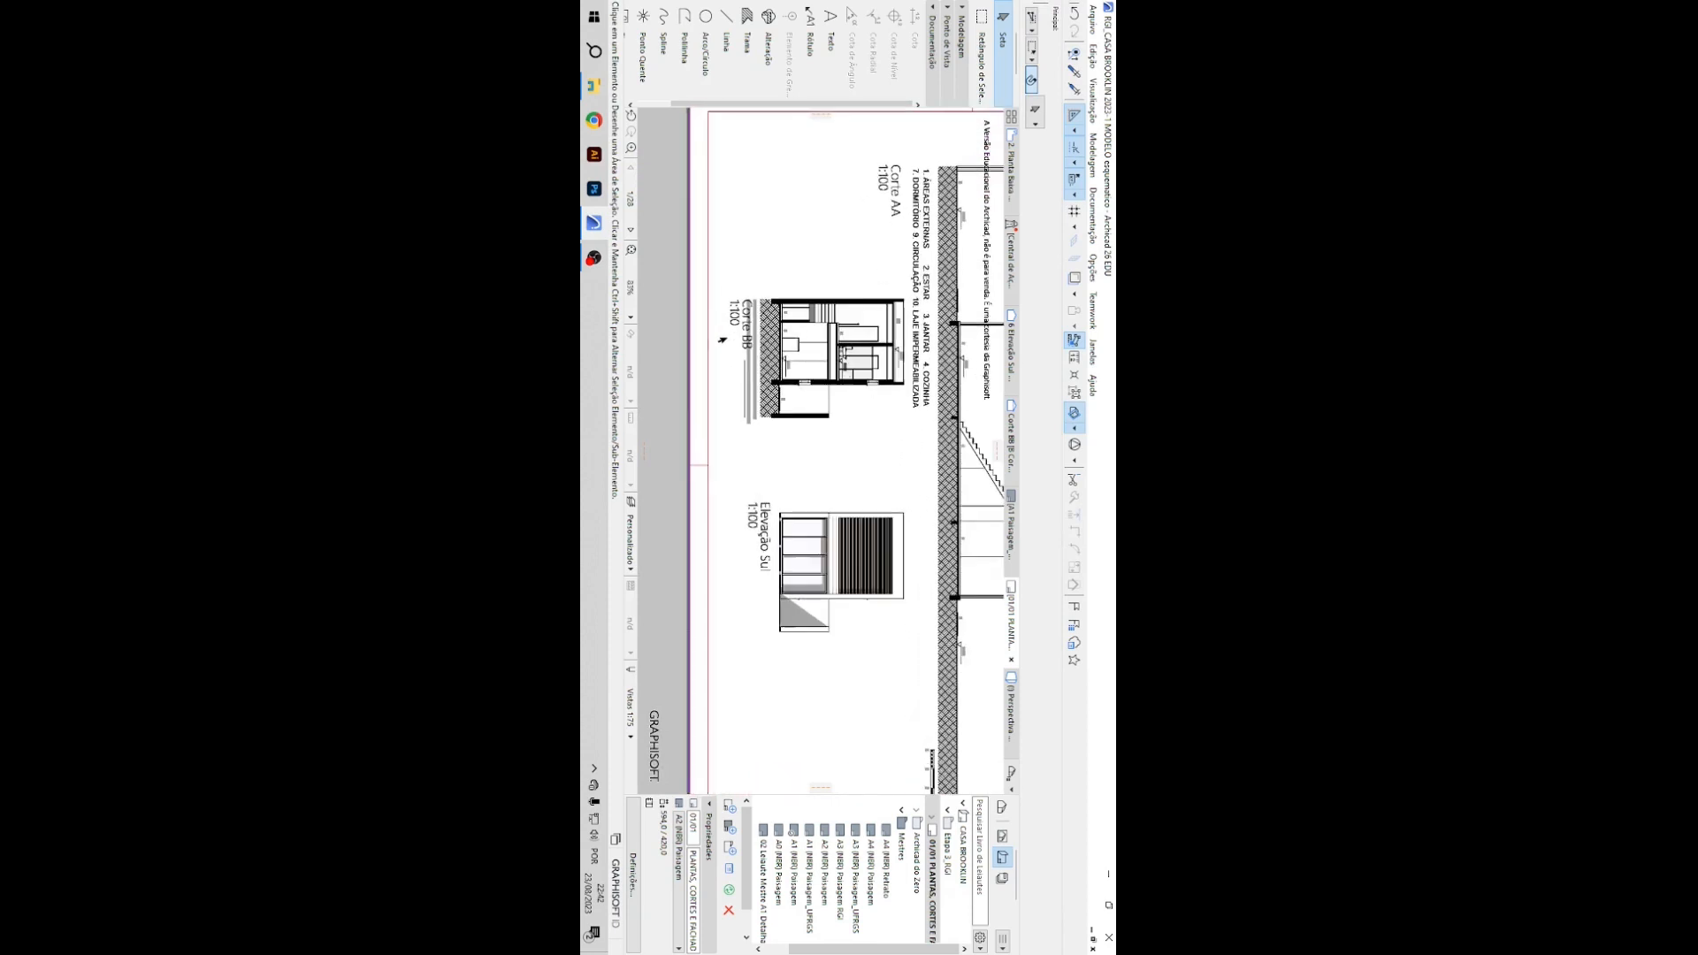
Move the Corte BB drawing title straight down, clear of its two legend lines, and deselect the drawing.
{"action": "left_click", "coordinate": [766, 381]}
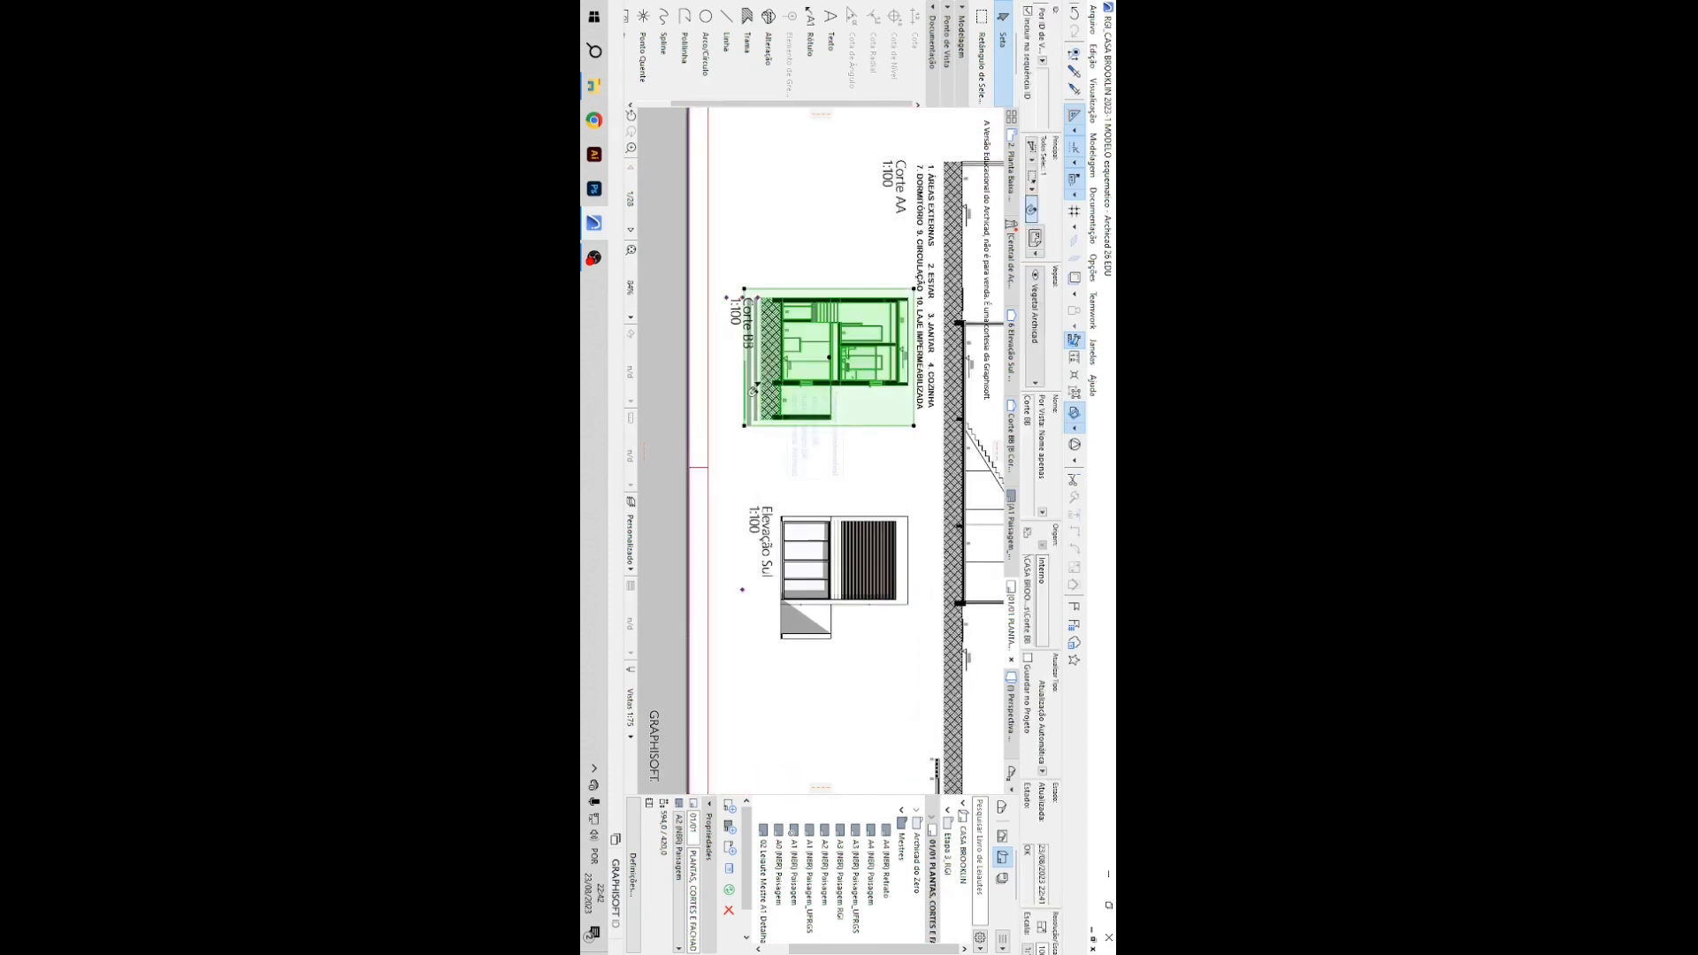
{"action": "left_click", "coordinate": [740, 591]}
{"action": "left_click", "coordinate": [725, 592]}
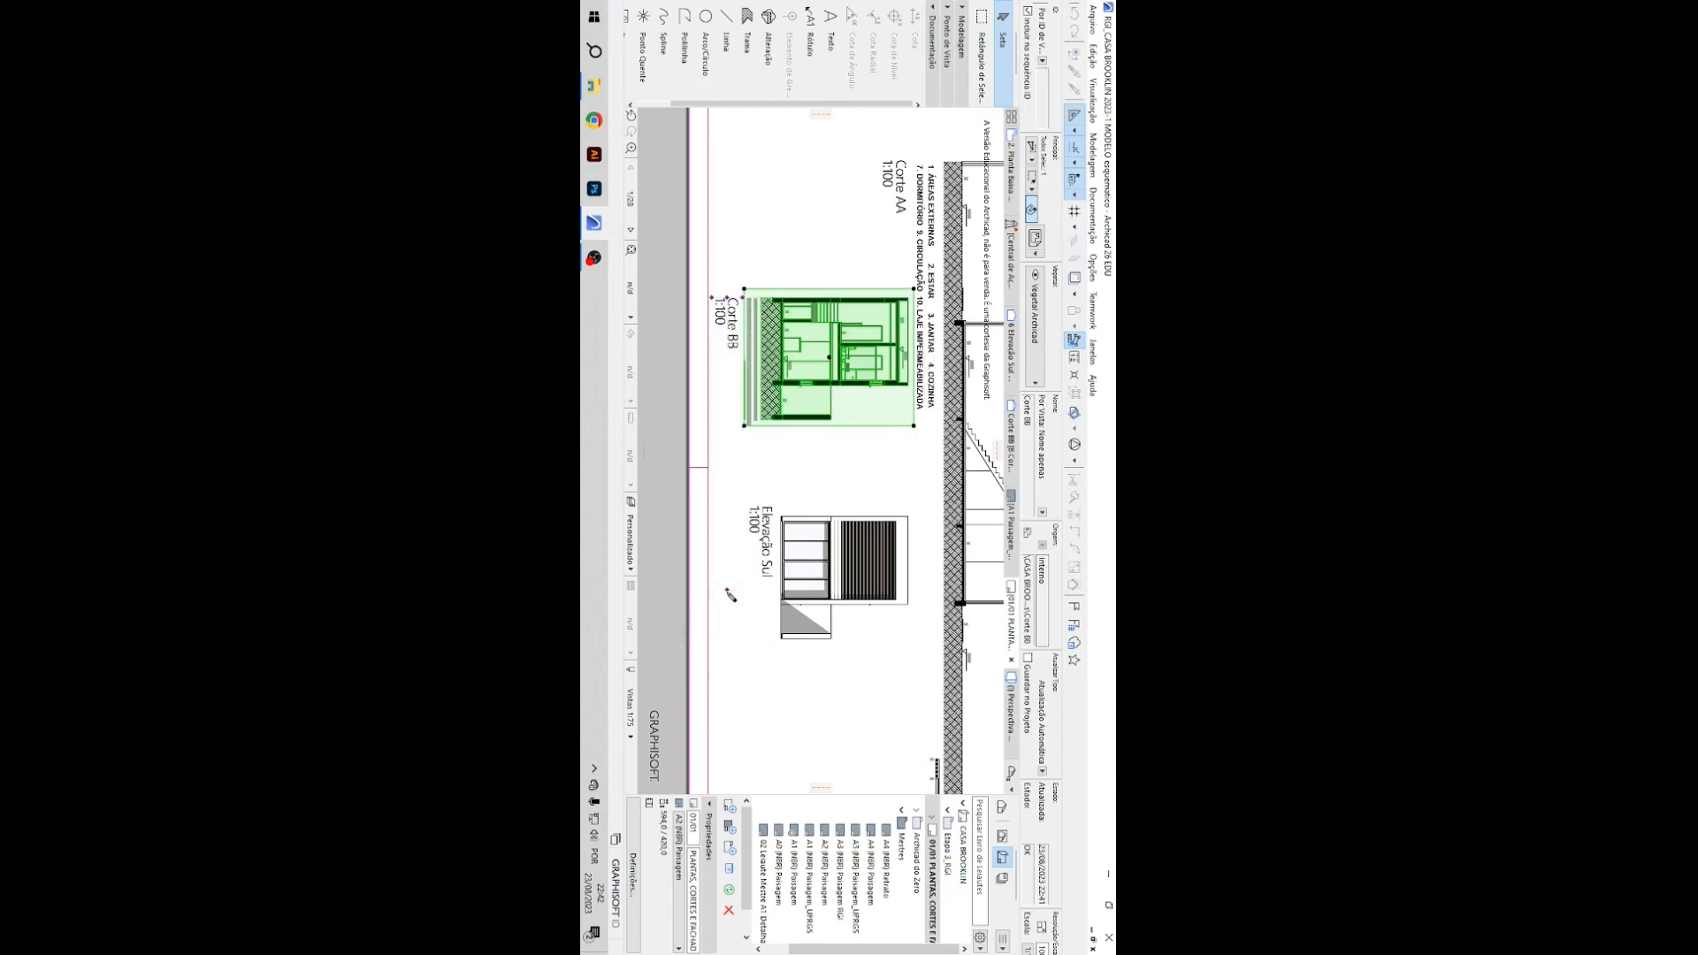
{"action": "key", "text": "Escape"}
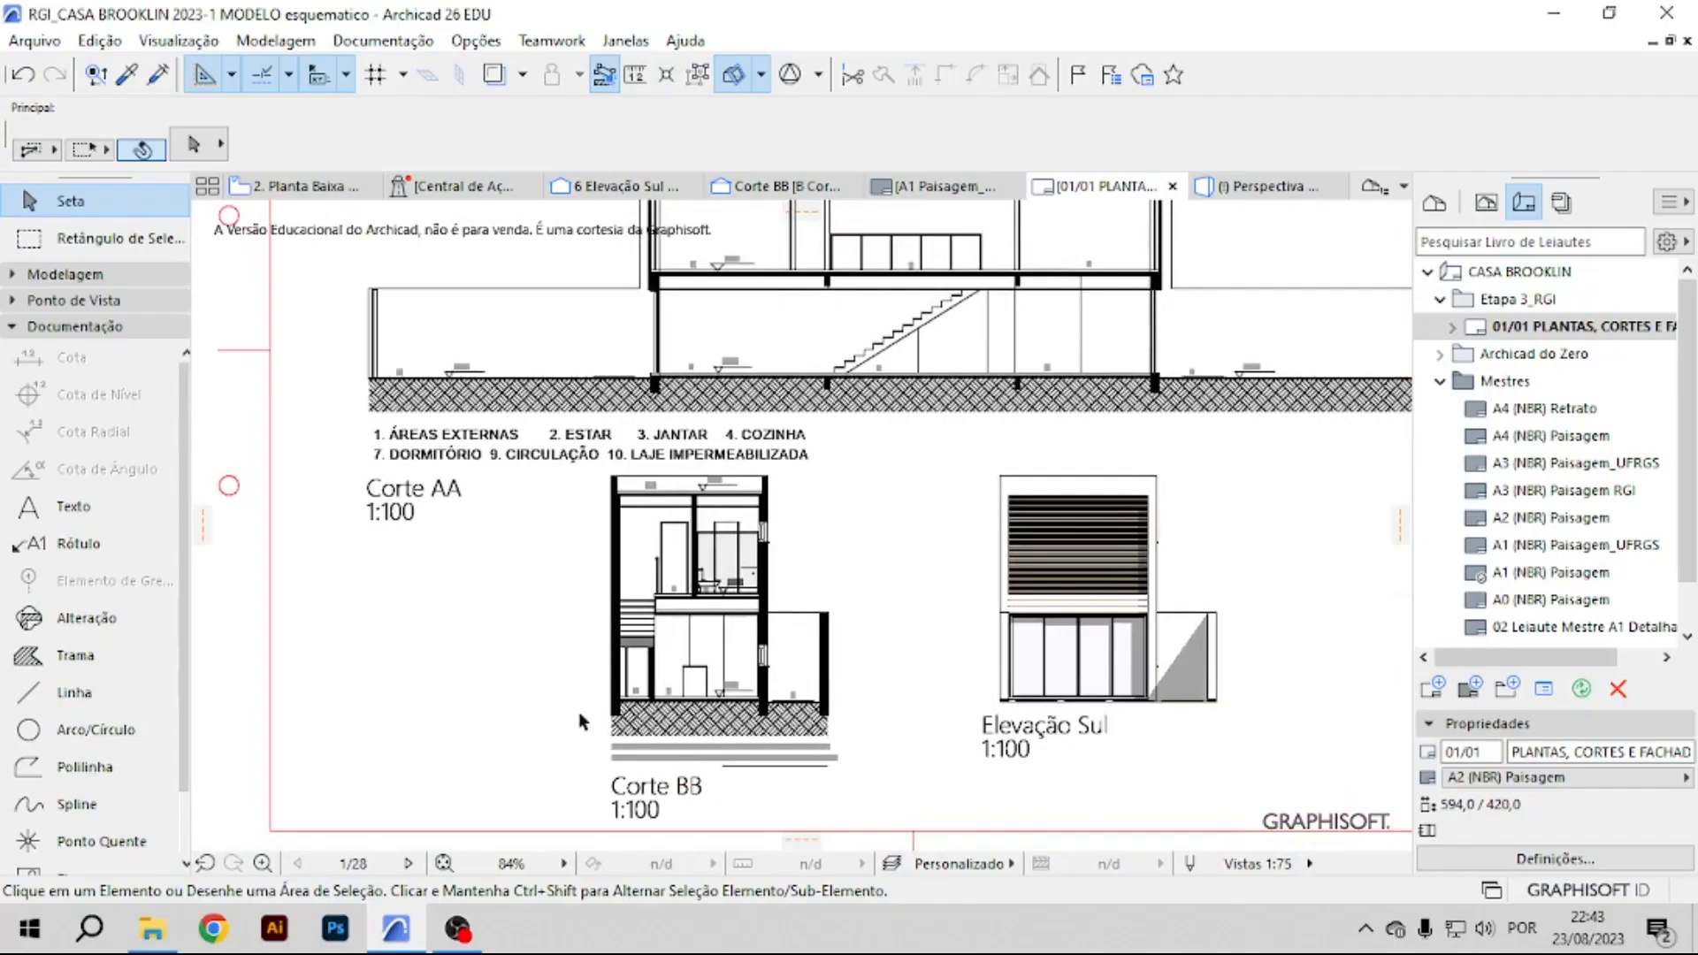
Hide the drawing scale in the Planta Baixa Térreo drawing title and deselect the drawing.
{"action": "scroll", "coordinate": [583, 721], "scroll_direction": "down", "scroll_amount": 2}
{"action": "middle_click_drag", "start_coordinate": [507, 366], "coordinate": [465, 718]}
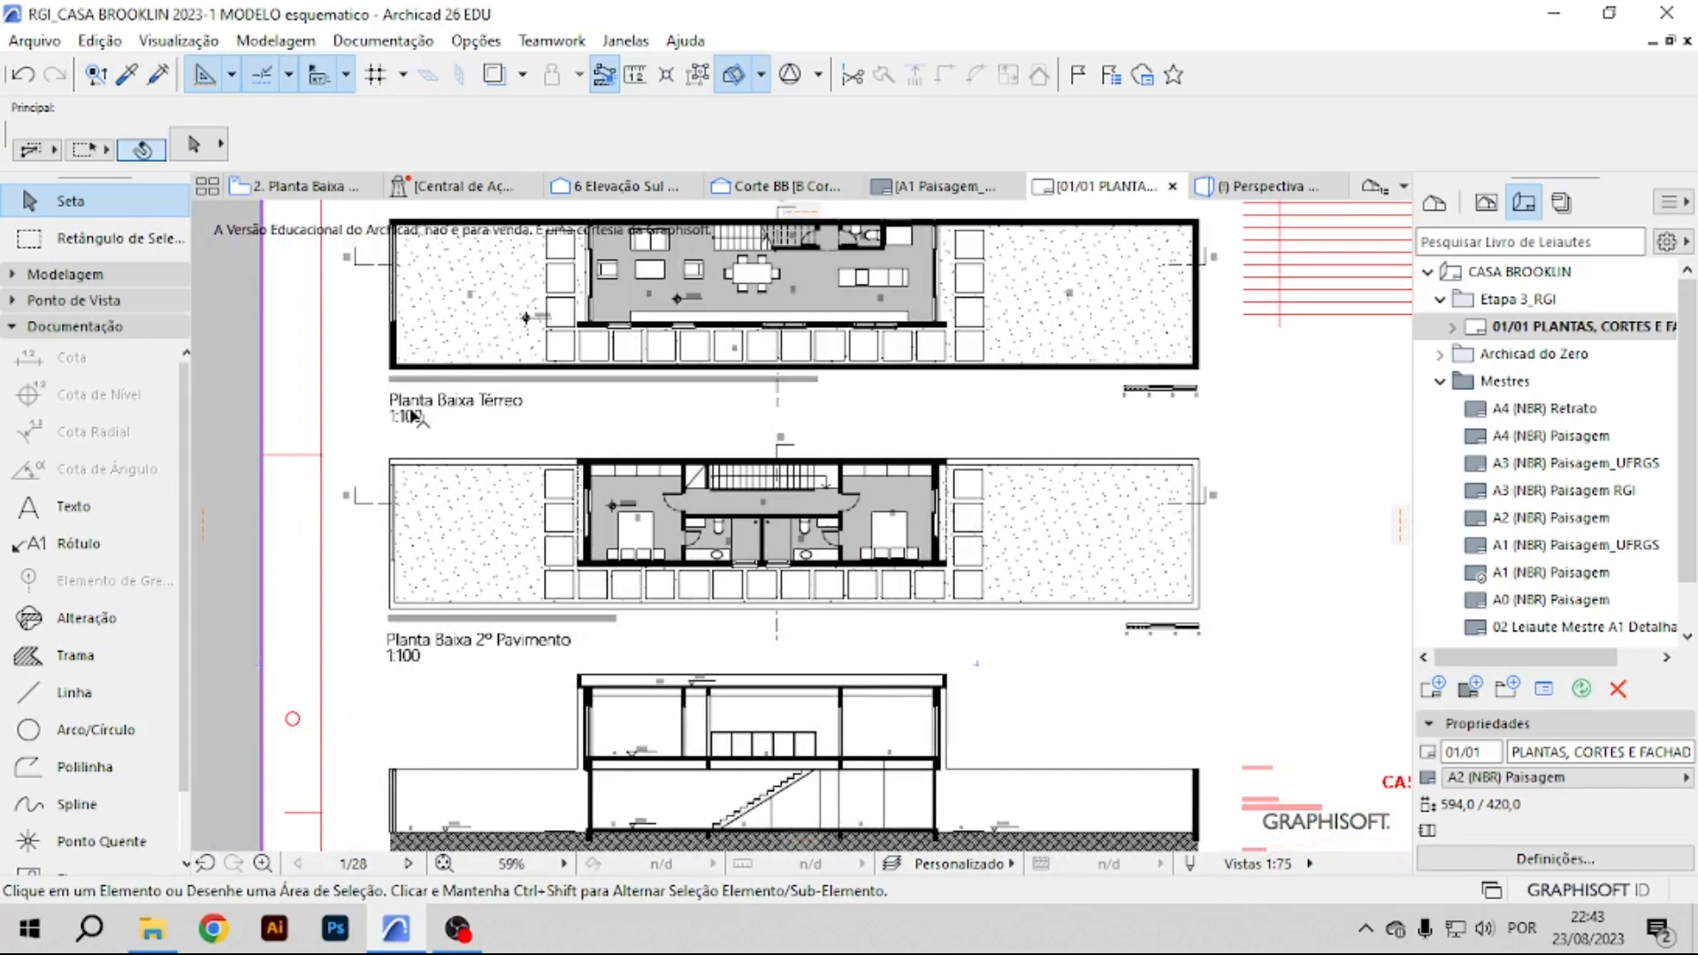
{"action": "scroll", "coordinate": [466, 433], "scroll_direction": "up", "scroll_amount": 3}
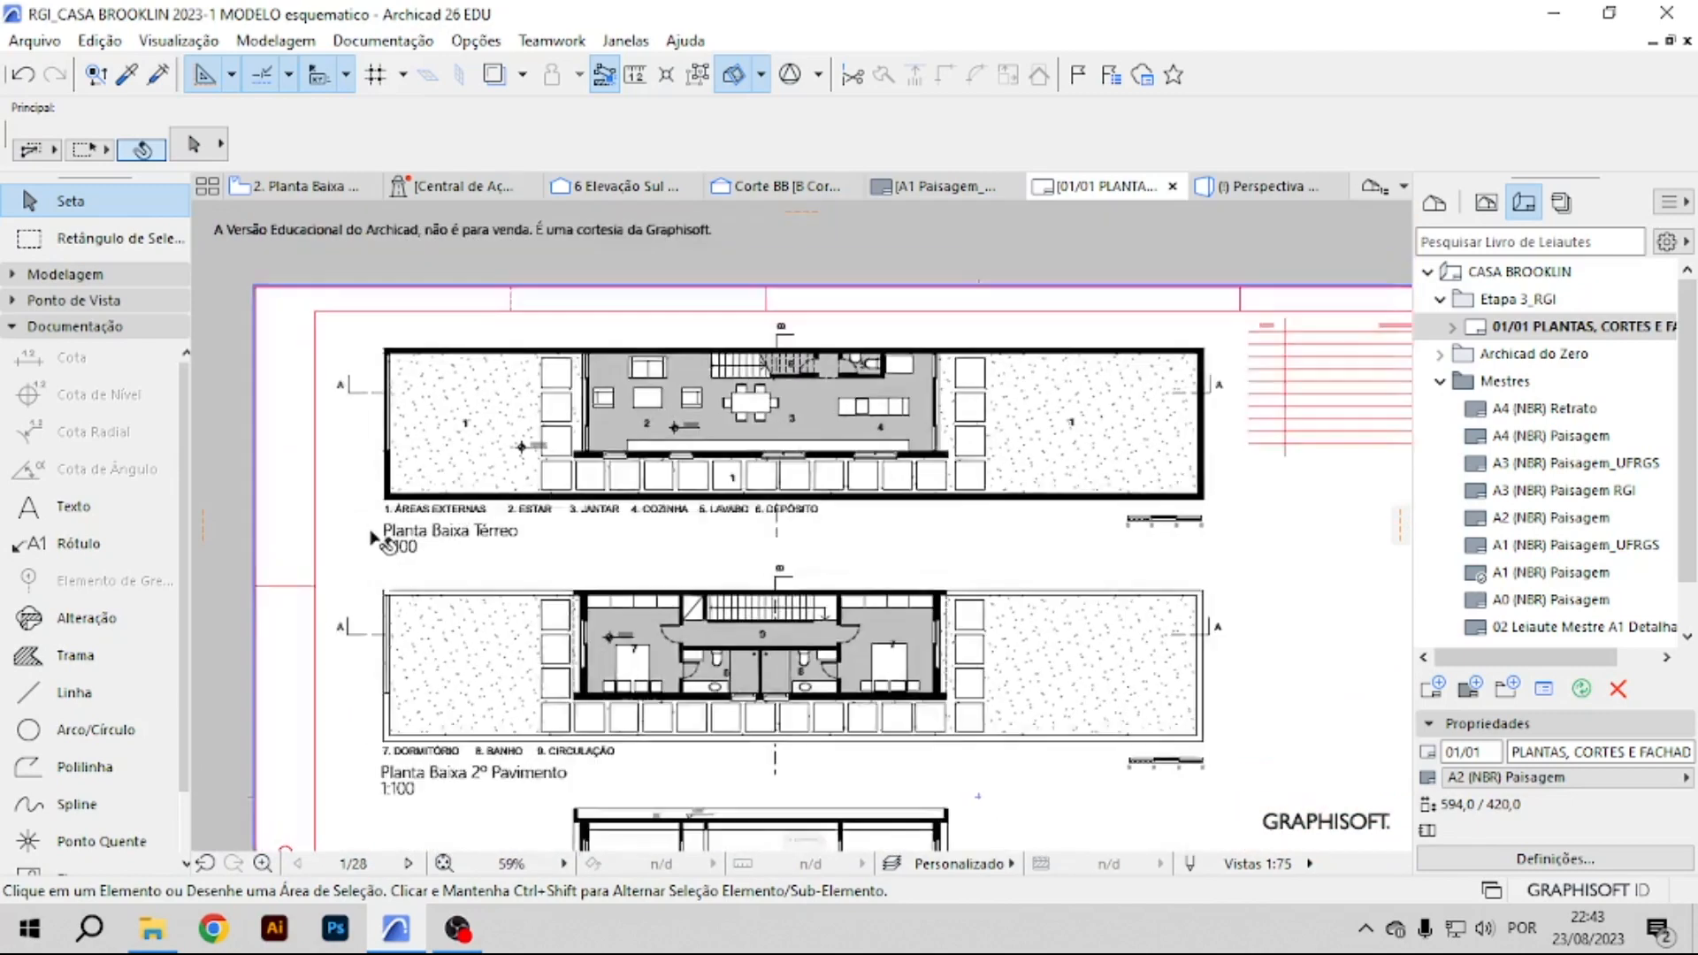
{"action": "left_click", "coordinate": [484, 537]}
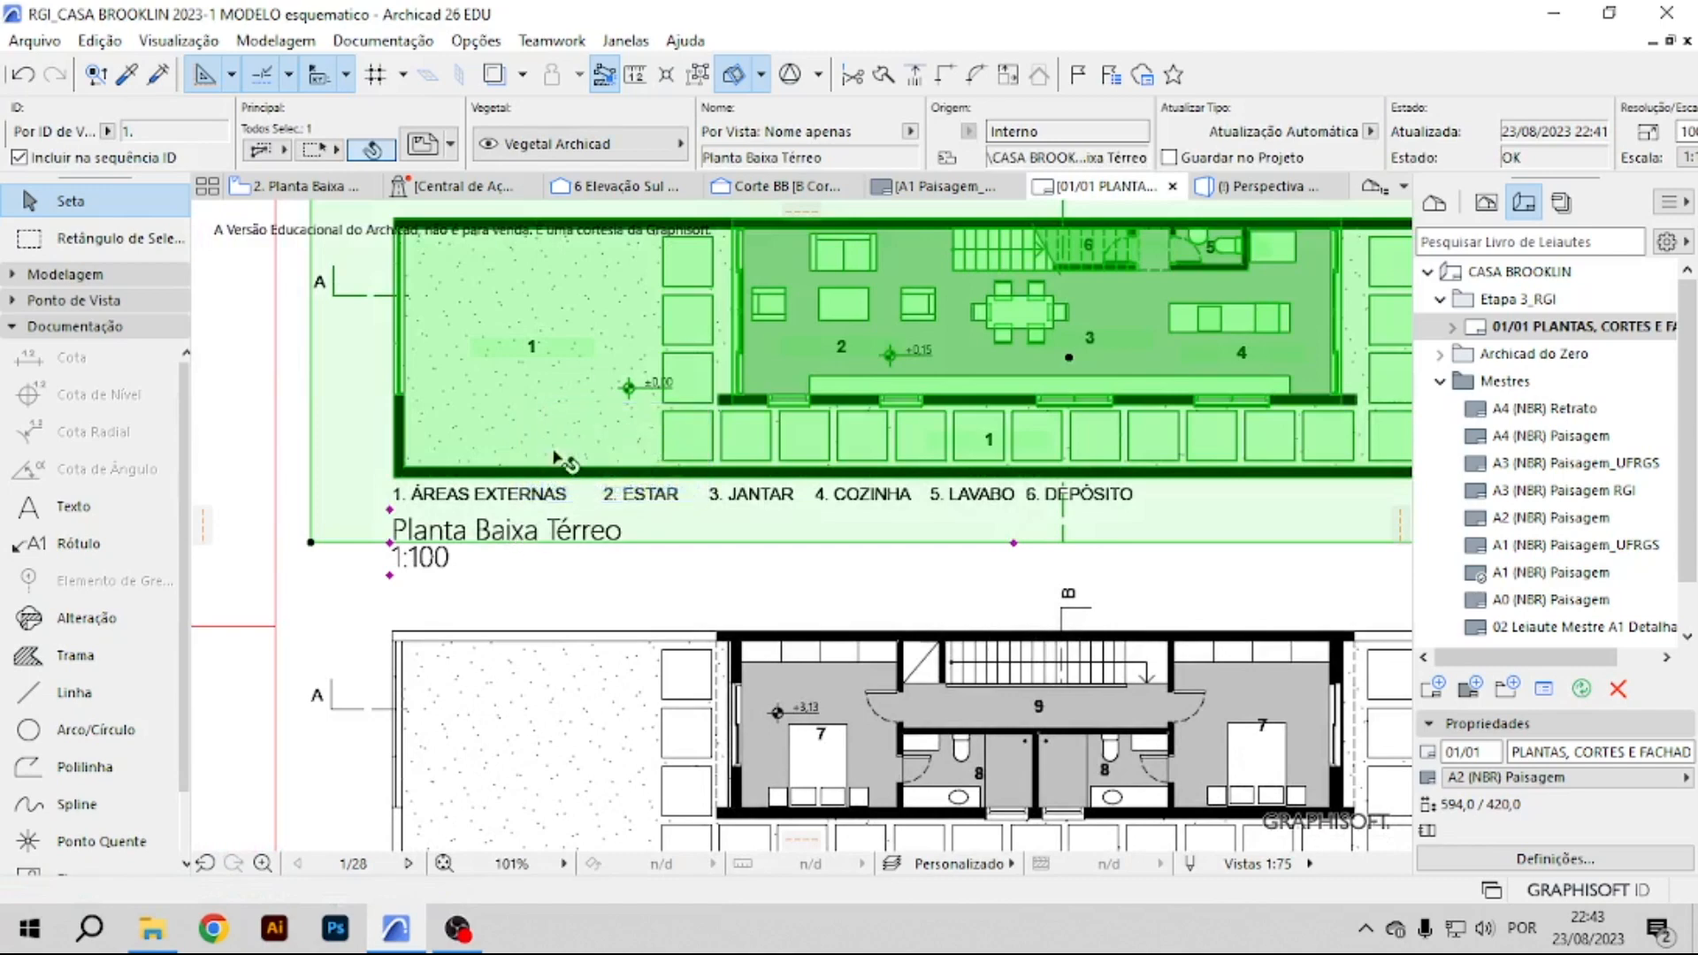
{"action": "double_click", "coordinate": [655, 451]}
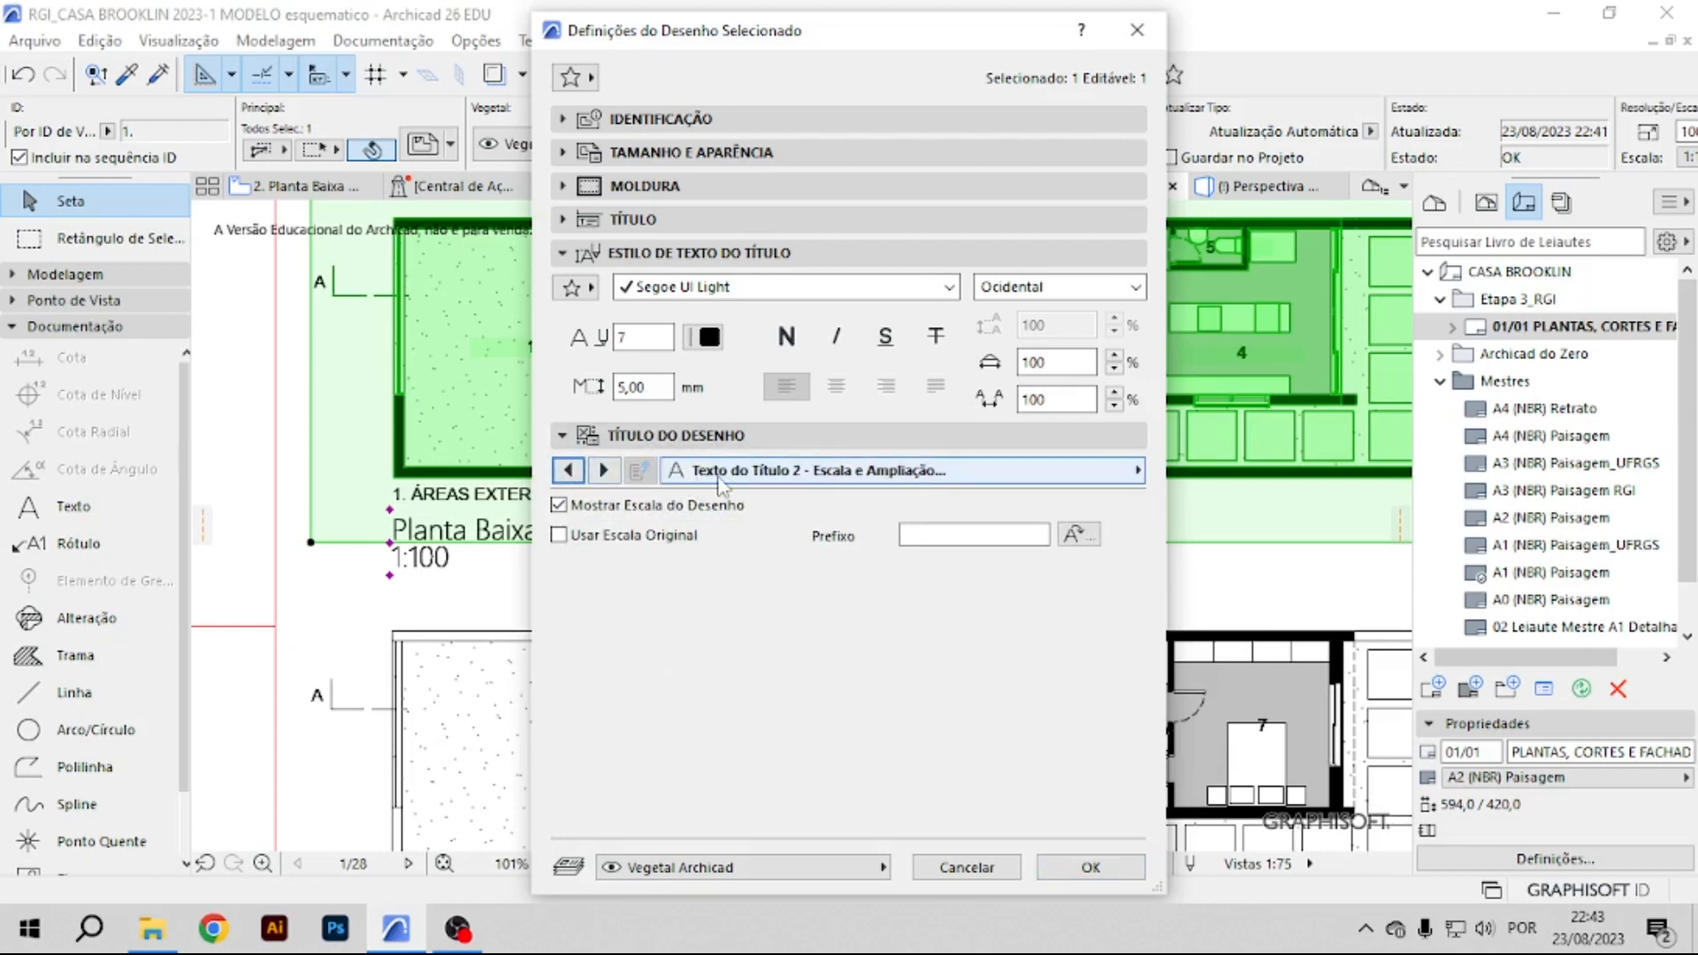
{"action": "left_click", "coordinate": [559, 506]}
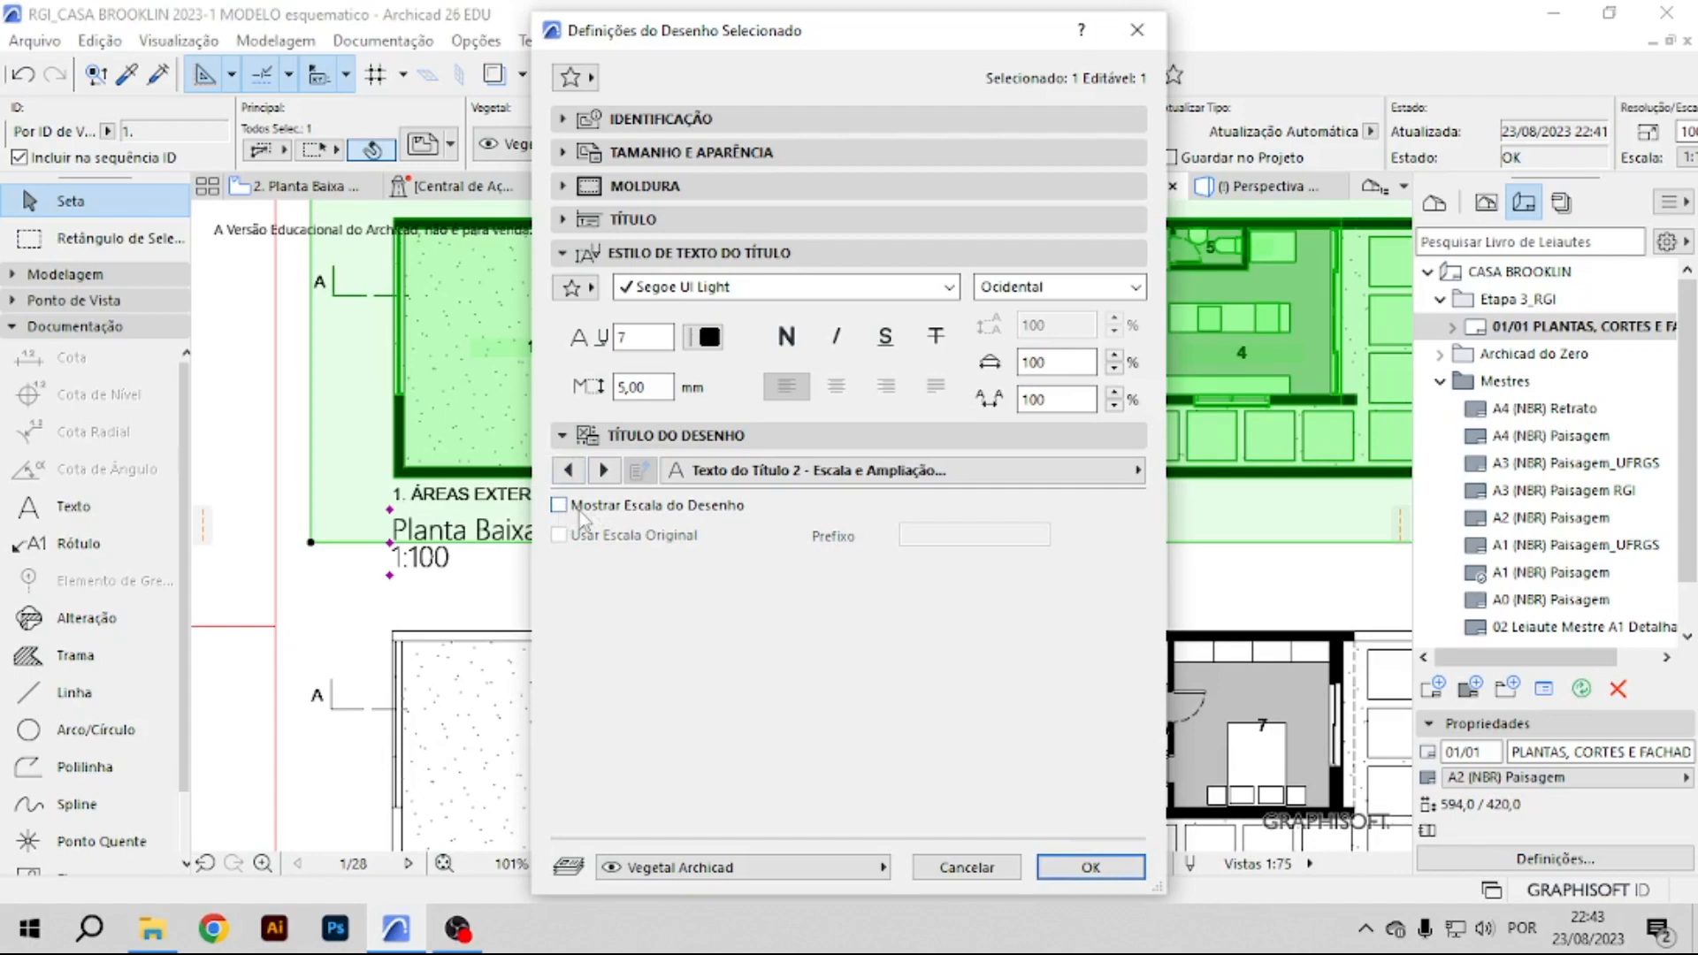
{"action": "left_click", "coordinate": [1095, 868]}
{"action": "scroll", "coordinate": [611, 435], "scroll_direction": "down", "scroll_amount": 2}
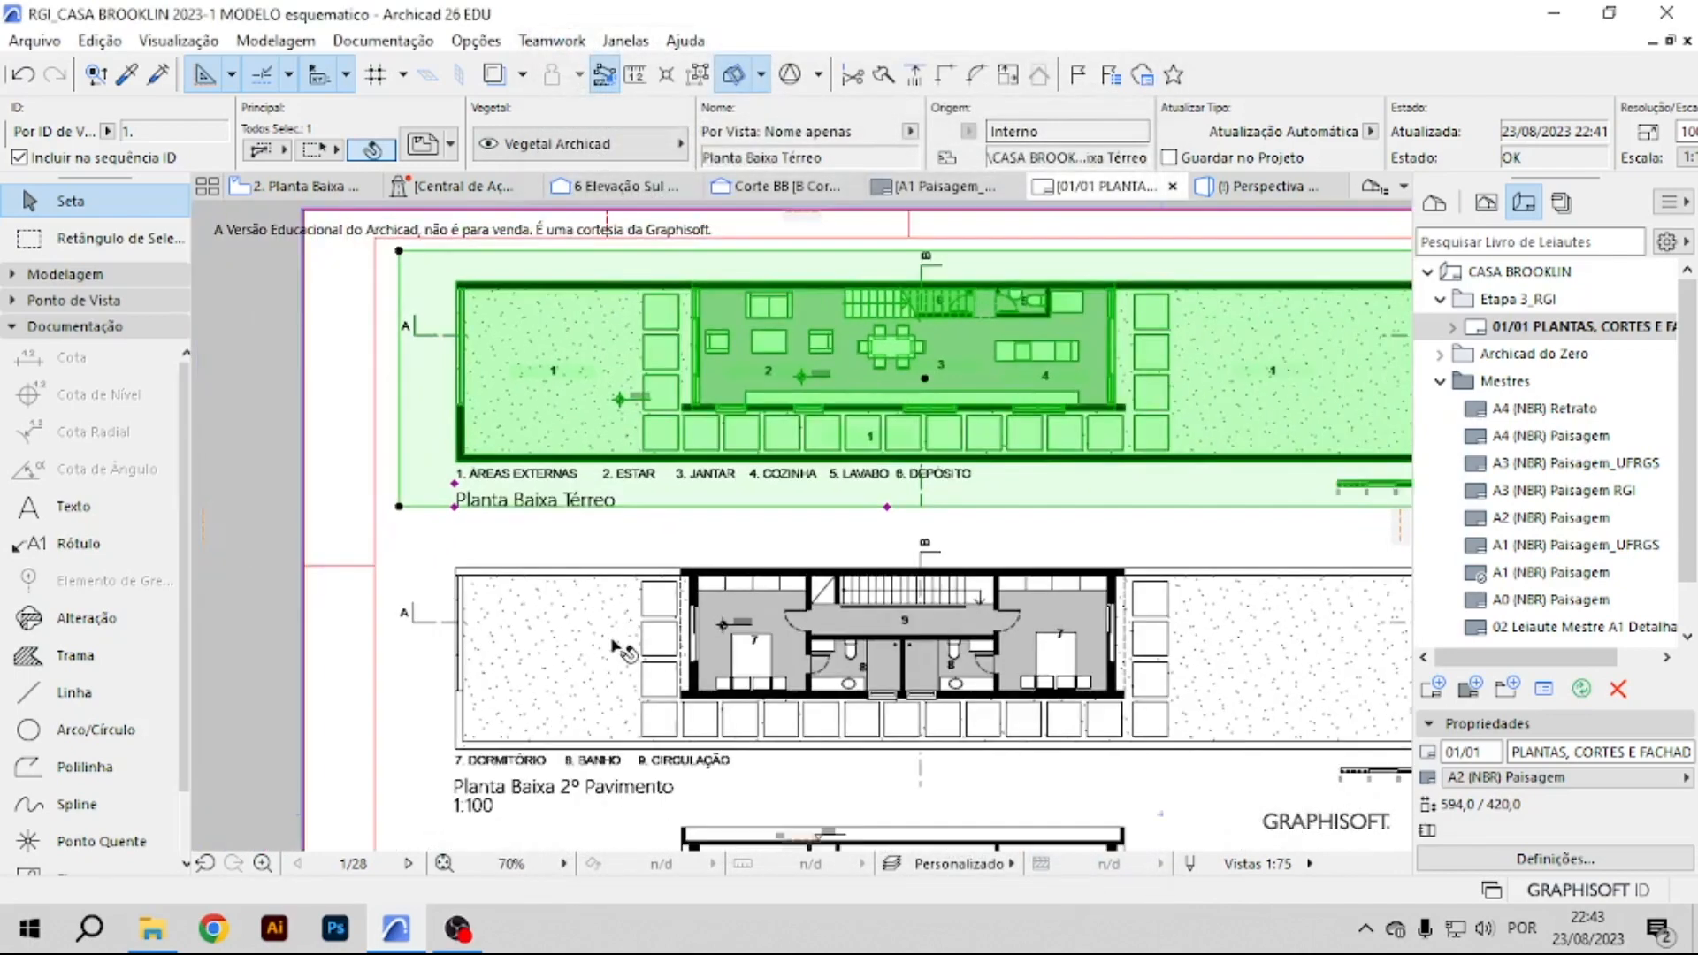
{"action": "scroll", "coordinate": [580, 721], "scroll_direction": "down", "scroll_amount": 10}
{"action": "left_click", "coordinate": [1150, 571]}
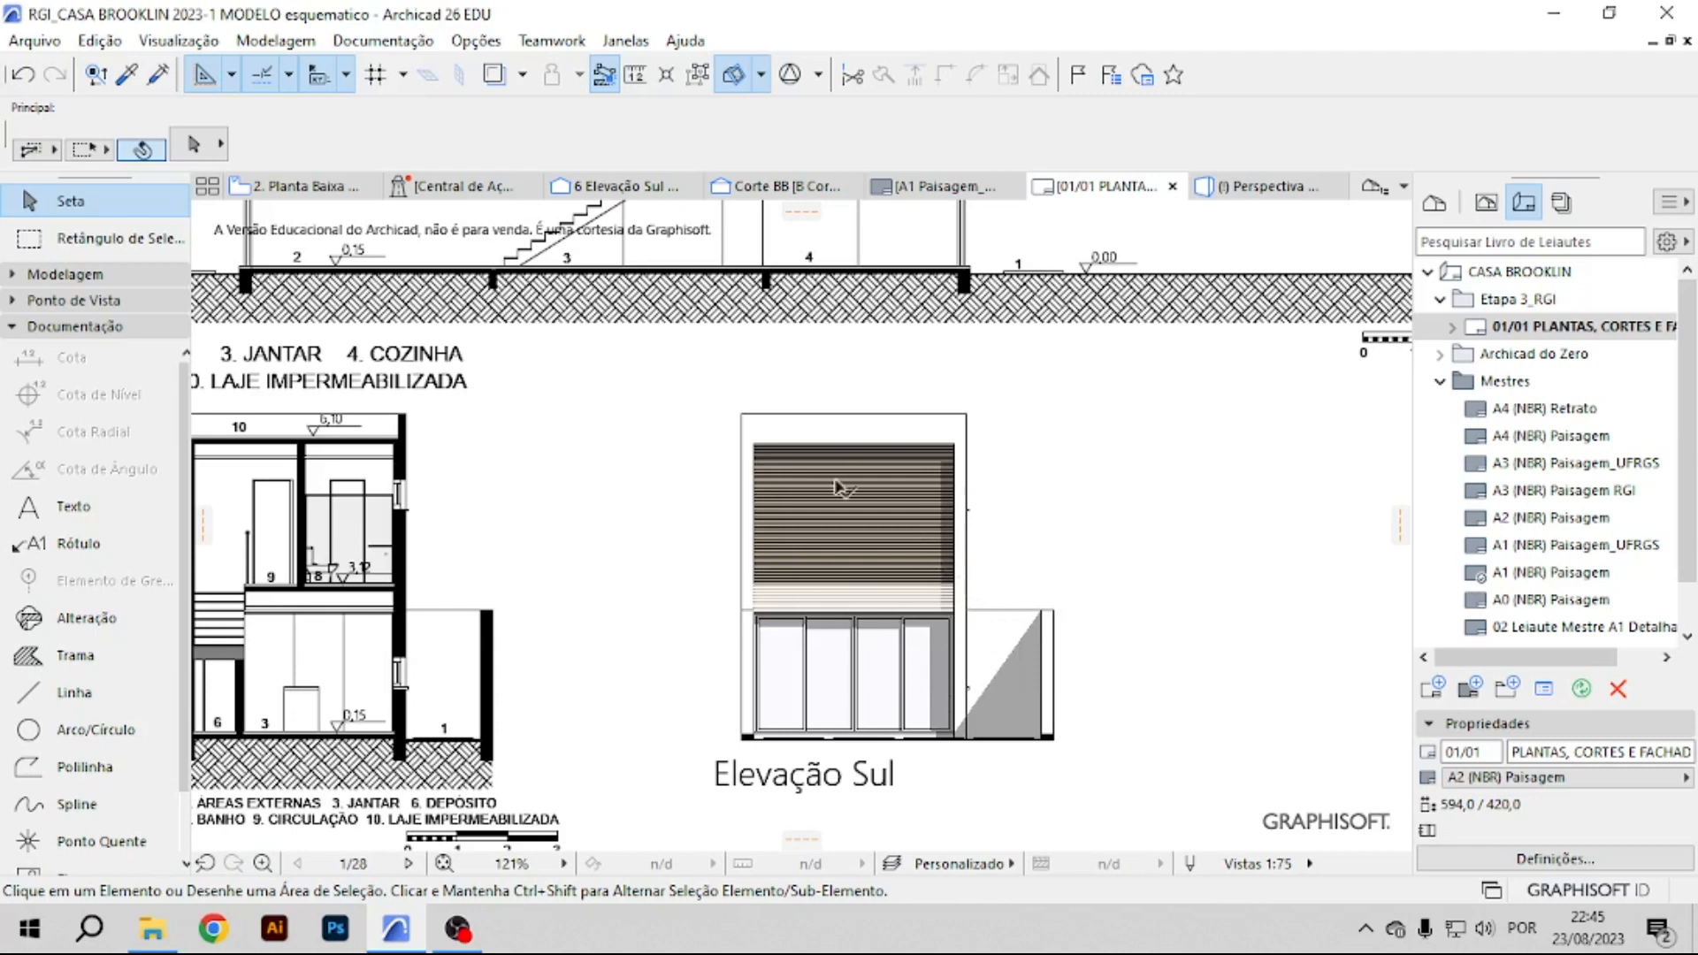
In the 6 Elevação Sul elevation settings, set the uncut elements' view fill to Caneta Uniforme - Não Sombreado.
{"action": "scroll", "coordinate": [1084, 566], "scroll_direction": "up", "scroll_amount": 2}
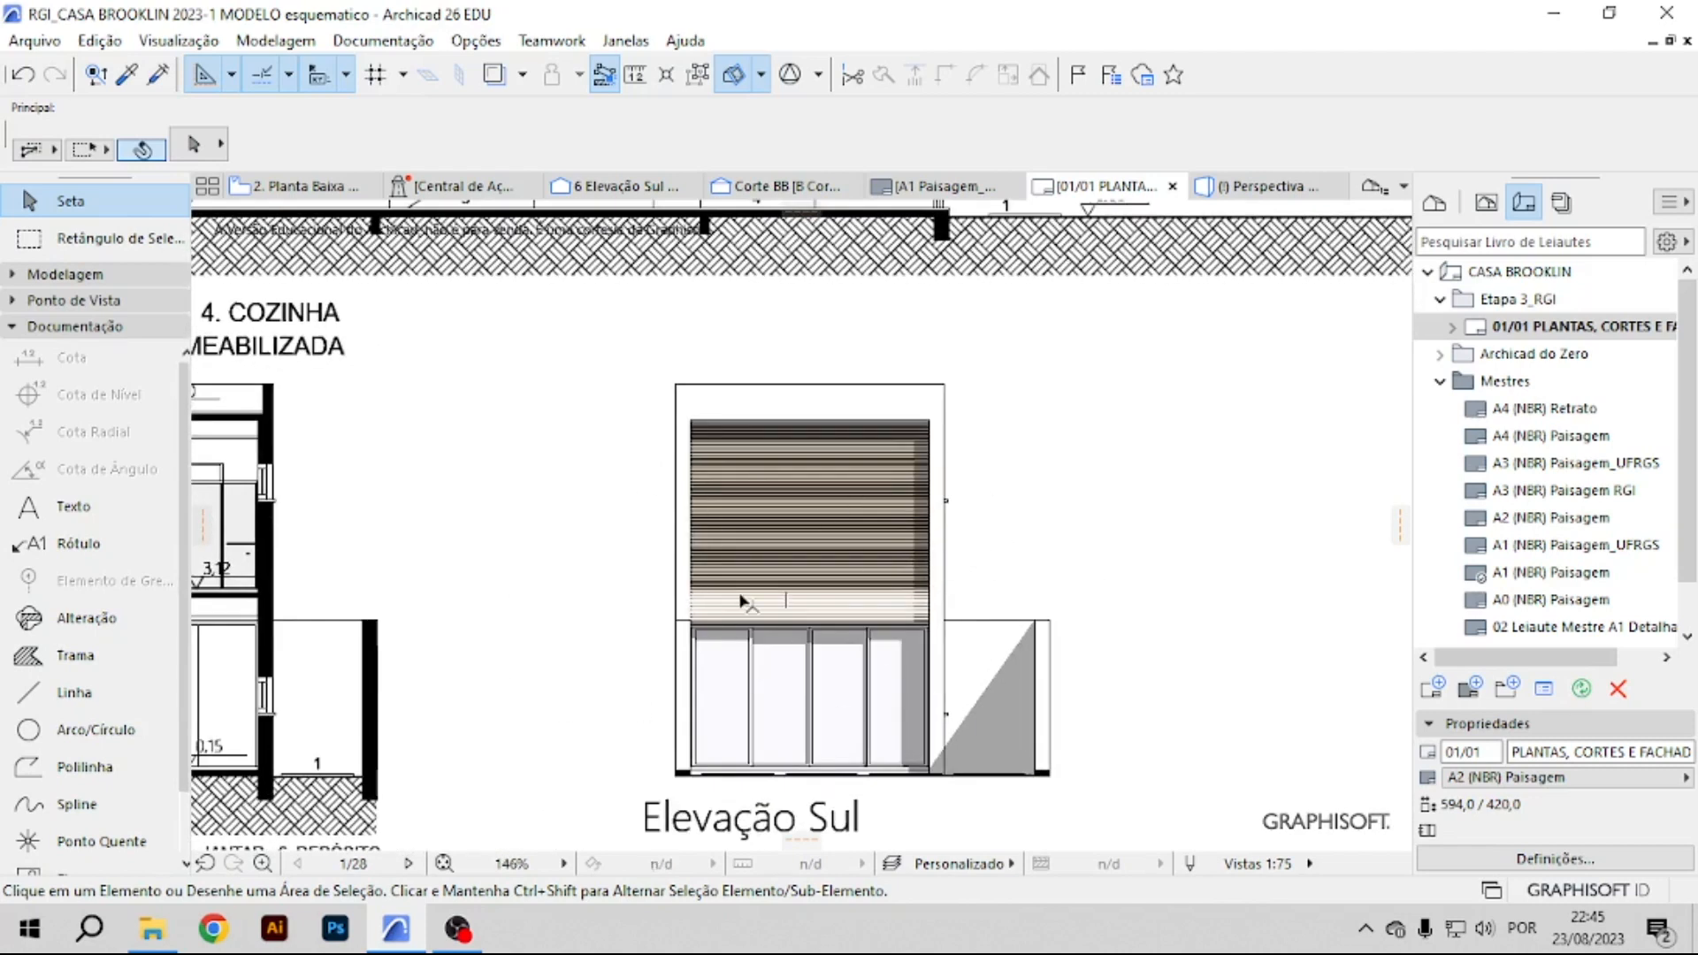
{"action": "left_click", "coordinate": [1487, 205]}
{"action": "left_click", "coordinate": [1504, 544]}
{"action": "right_click", "coordinate": [1544, 551]}
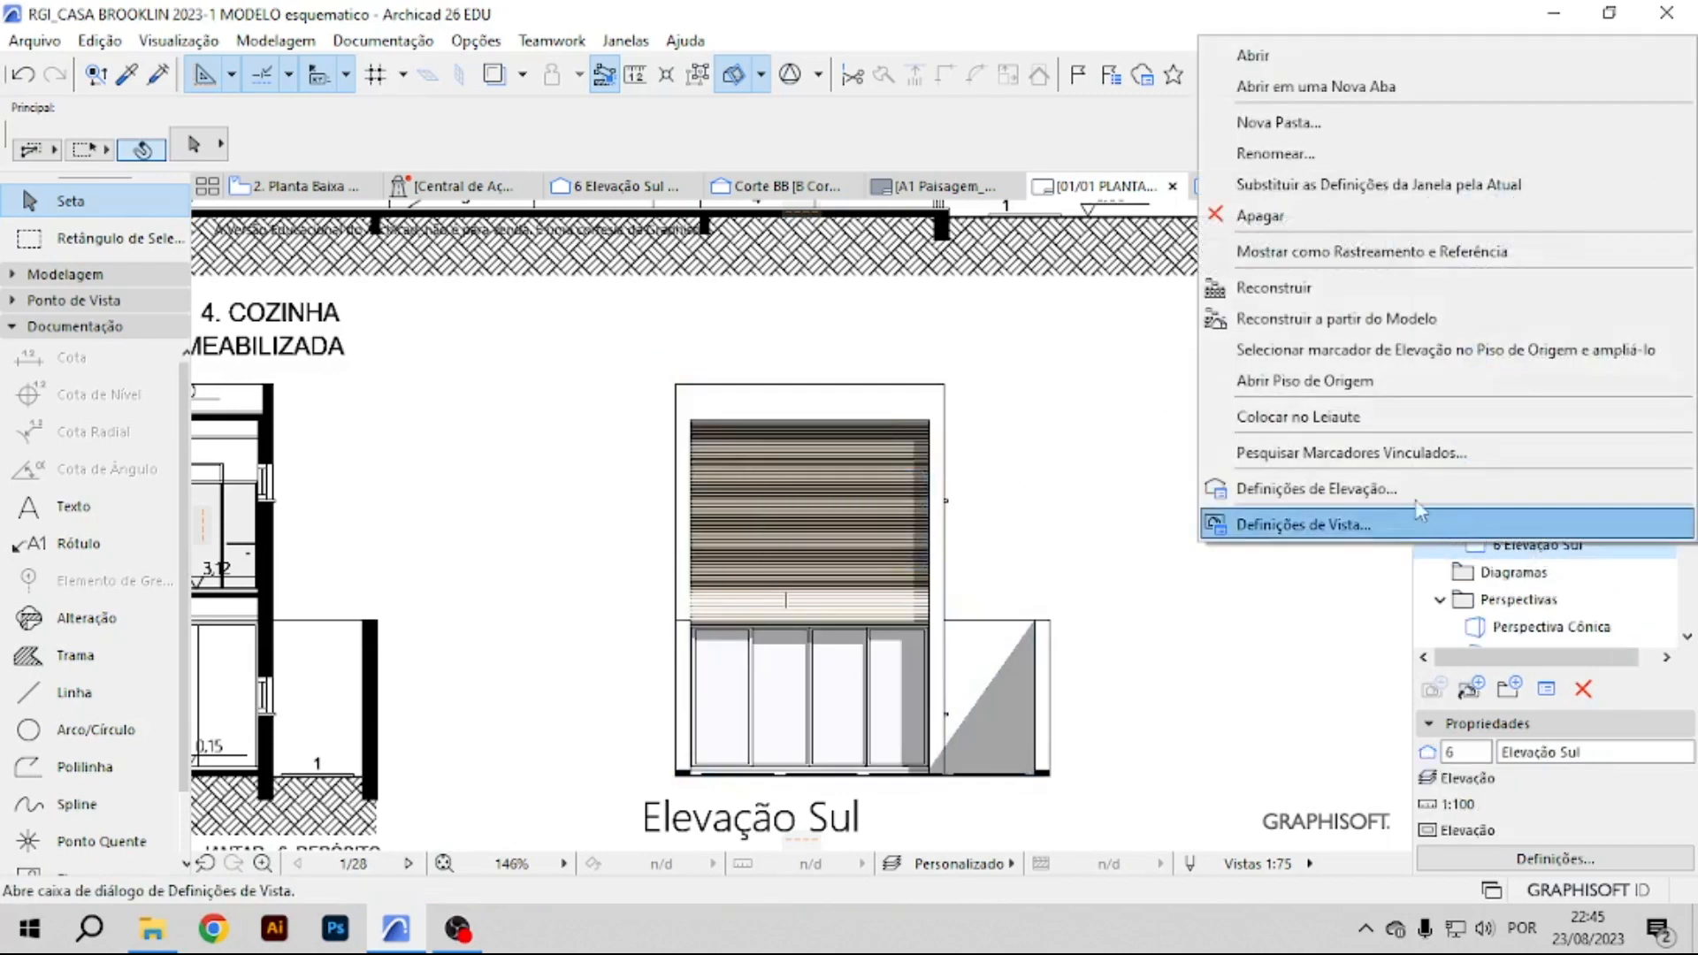
{"action": "left_click", "coordinate": [1229, 488]}
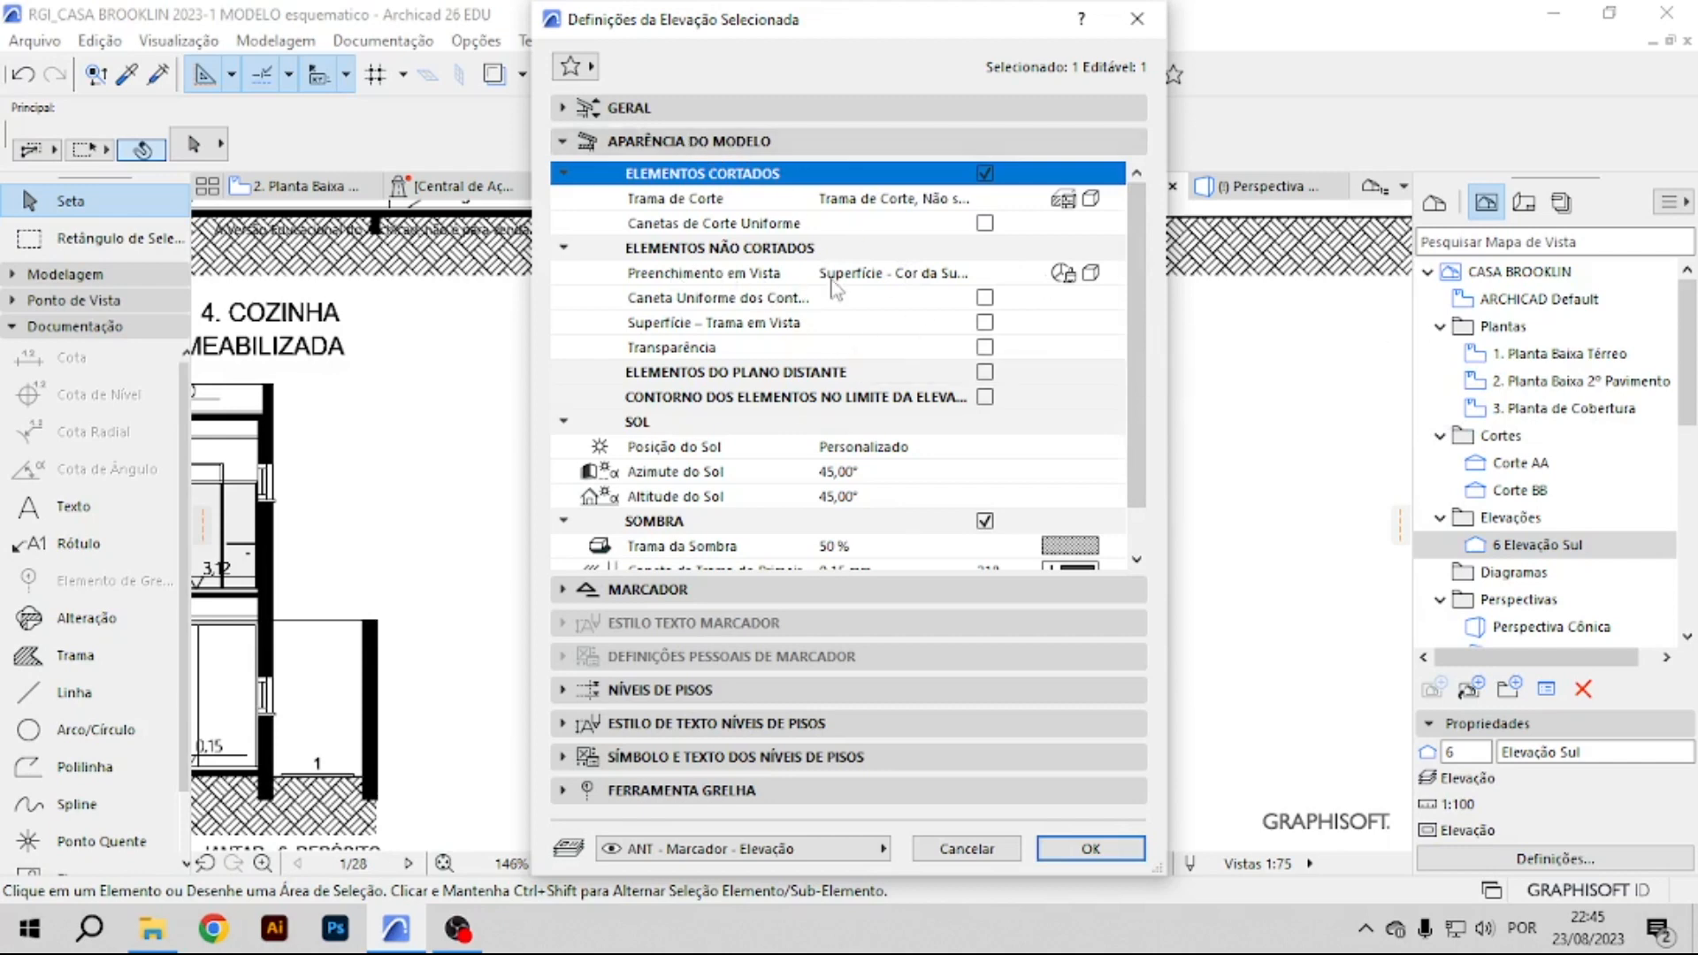
{"action": "left_click", "coordinate": [1091, 274]}
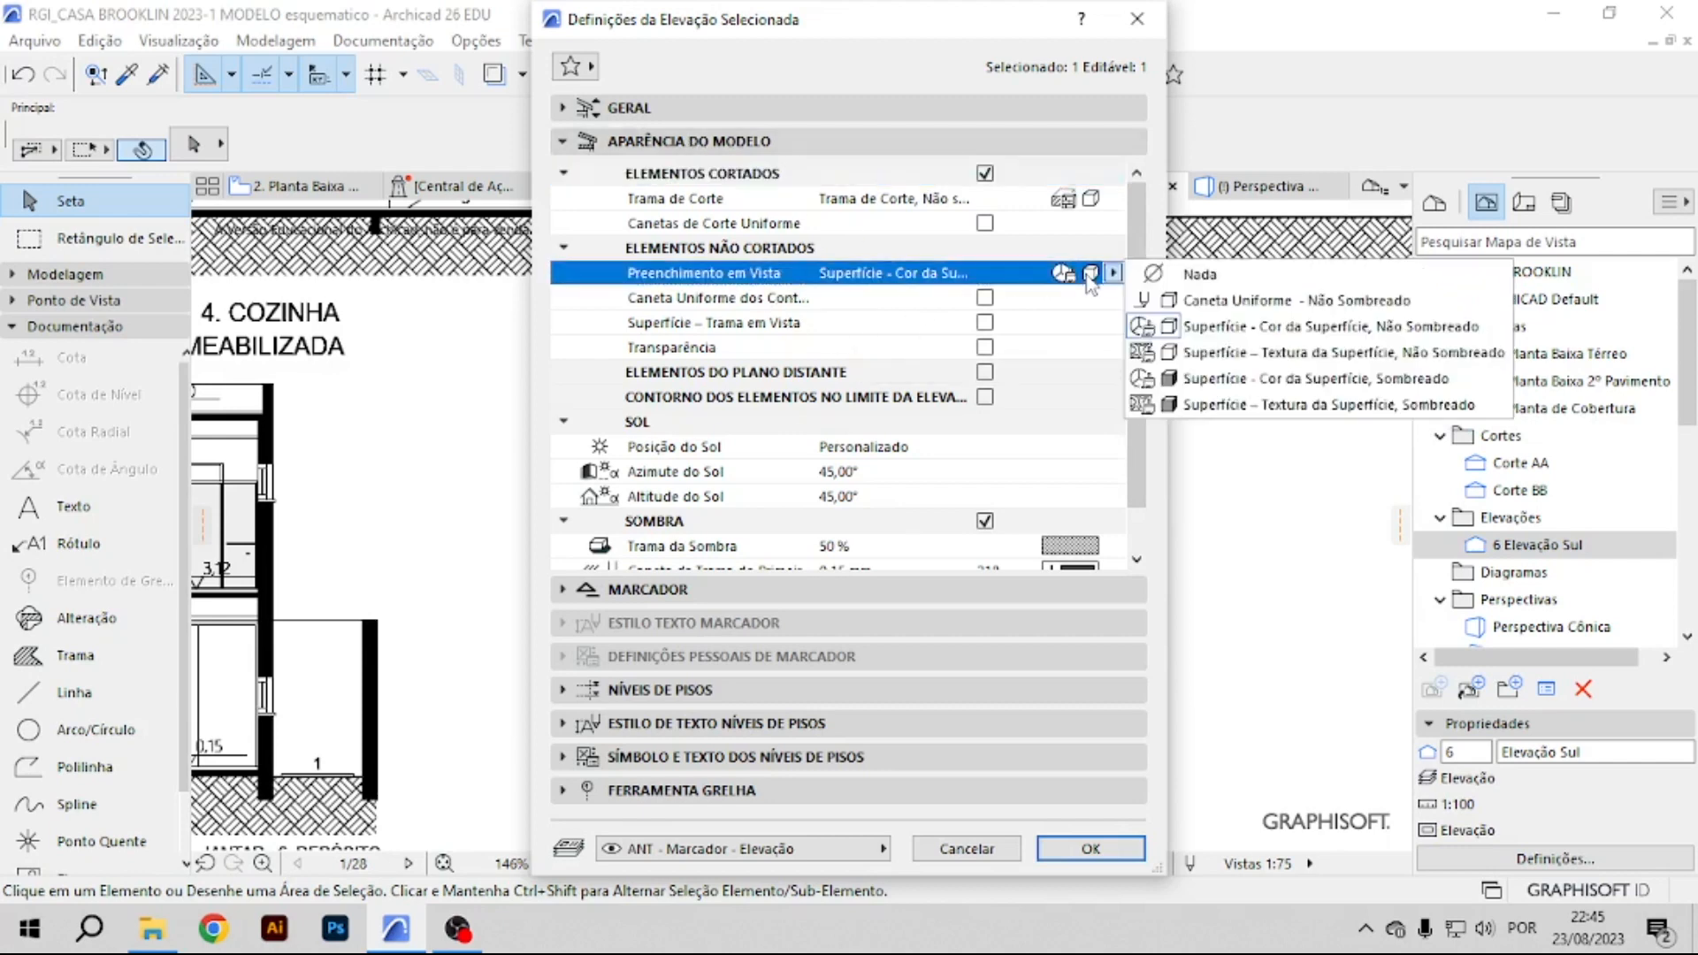
{"action": "left_click", "coordinate": [1218, 302]}
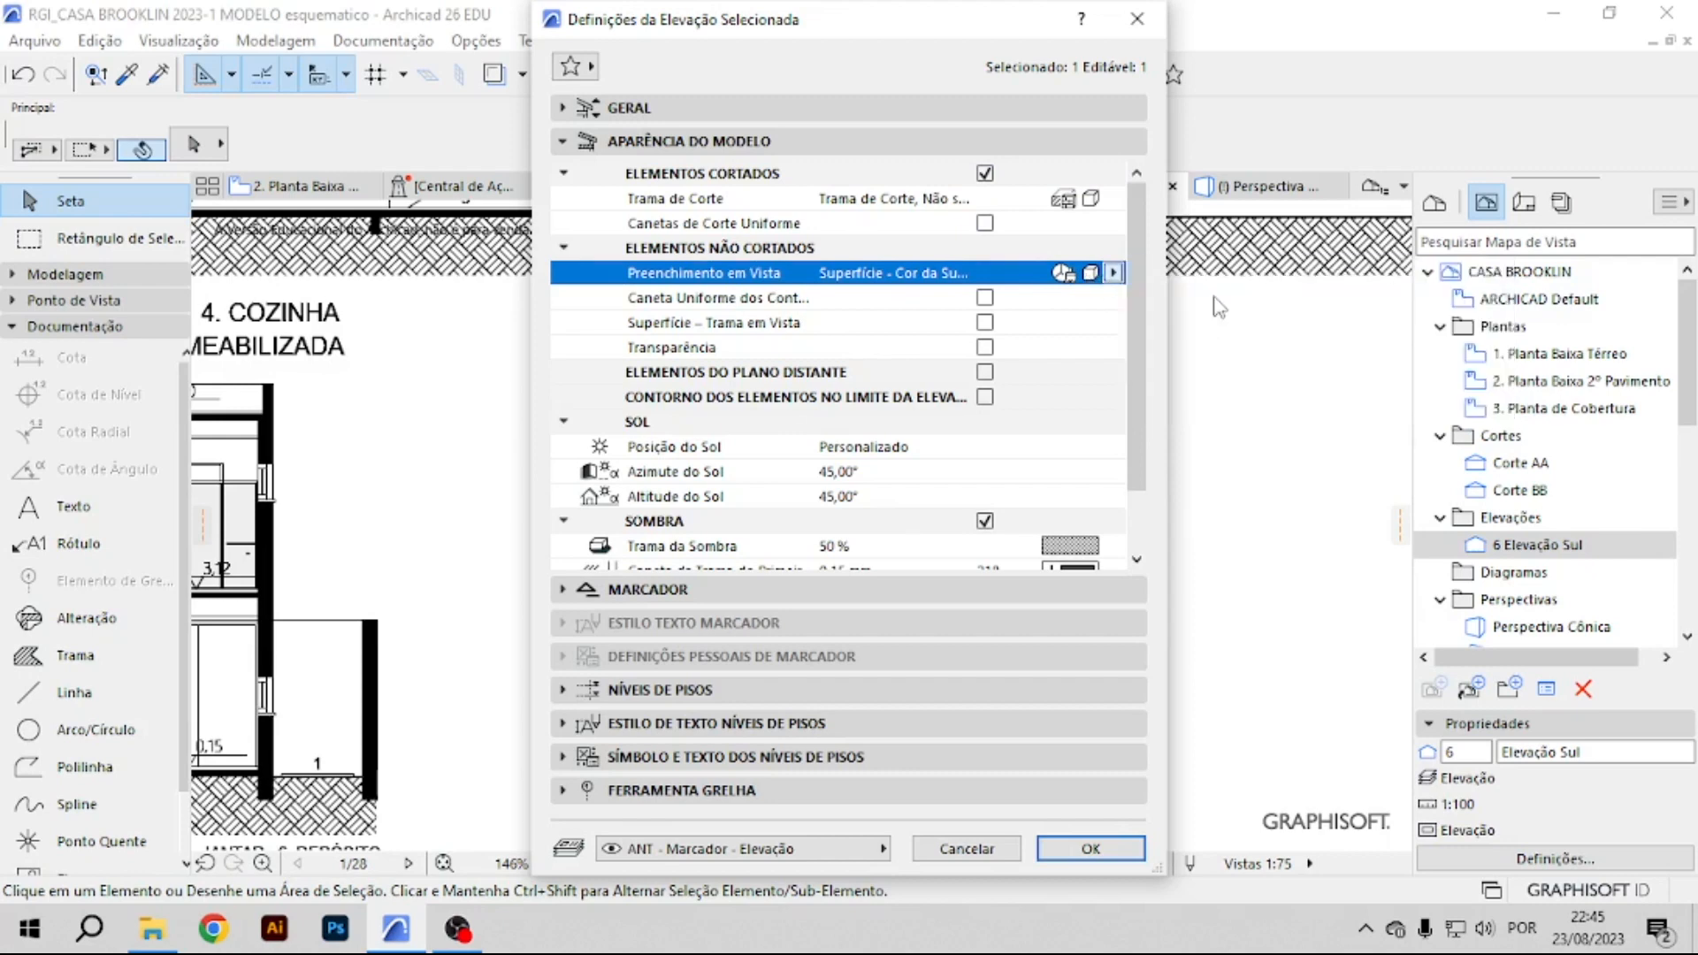
Set the elevation's cut fill to Superfície Uniforme - Cor da Superfície, Trama em Vista, Não Sombreado and apply the settings.
{"action": "scroll", "coordinate": [1059, 313], "scroll_direction": "down", "scroll_amount": 2}
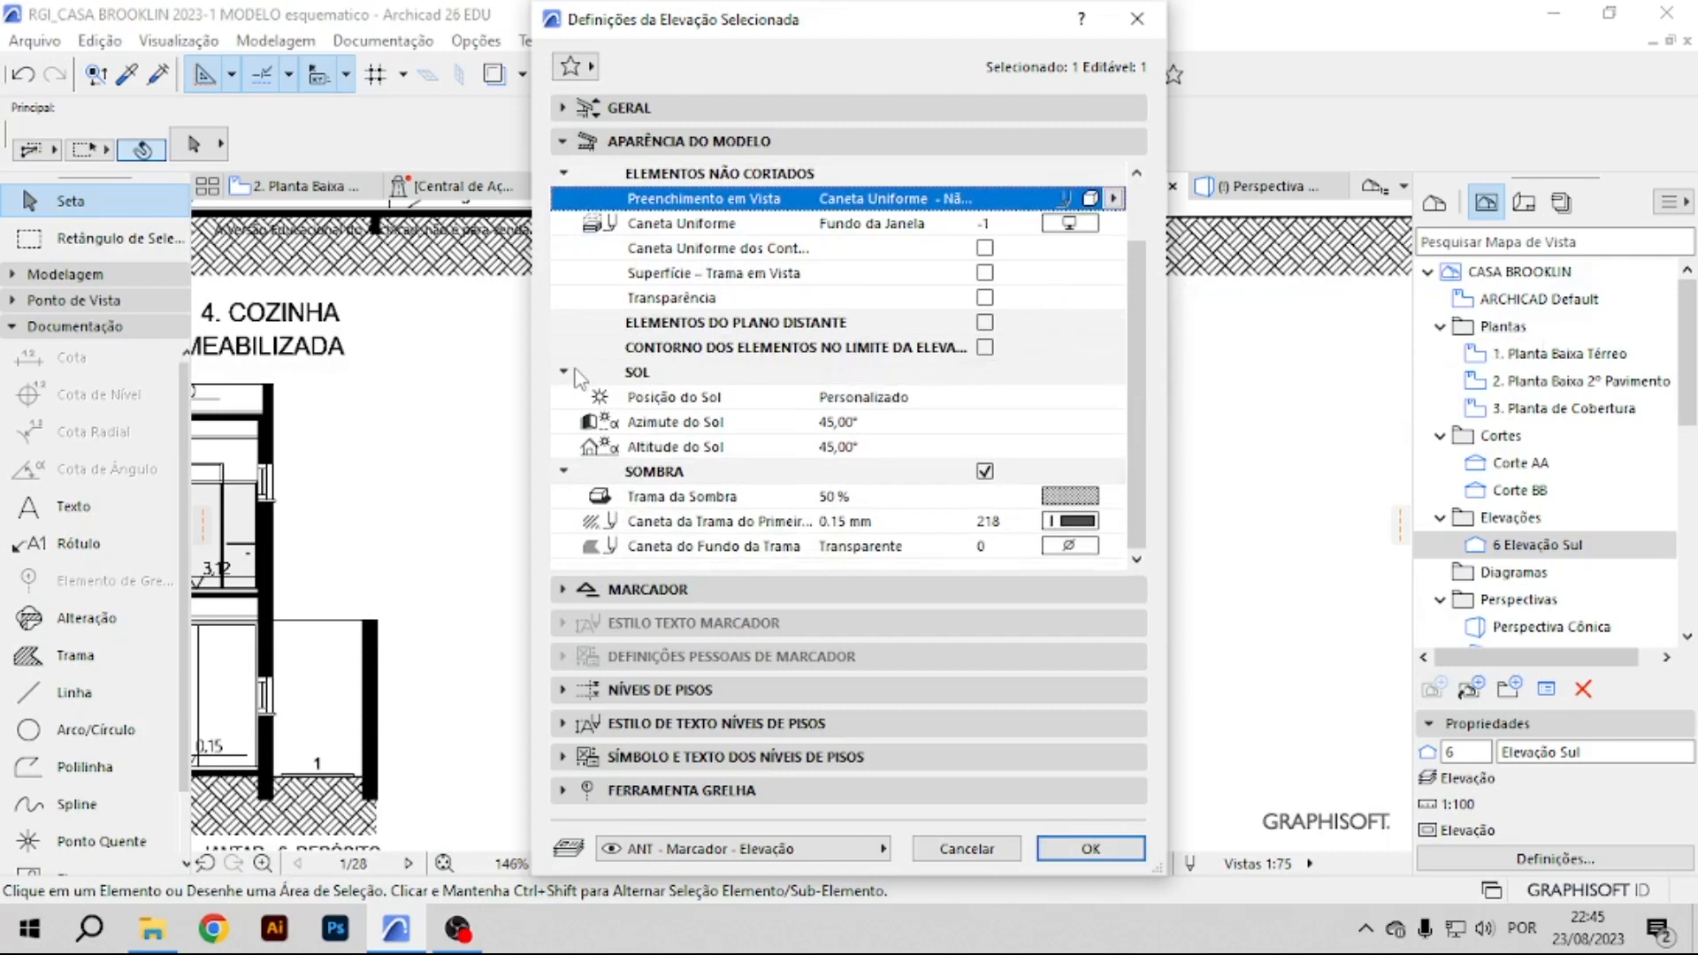
{"action": "scroll", "coordinate": [792, 478], "scroll_direction": "up", "scroll_amount": 3}
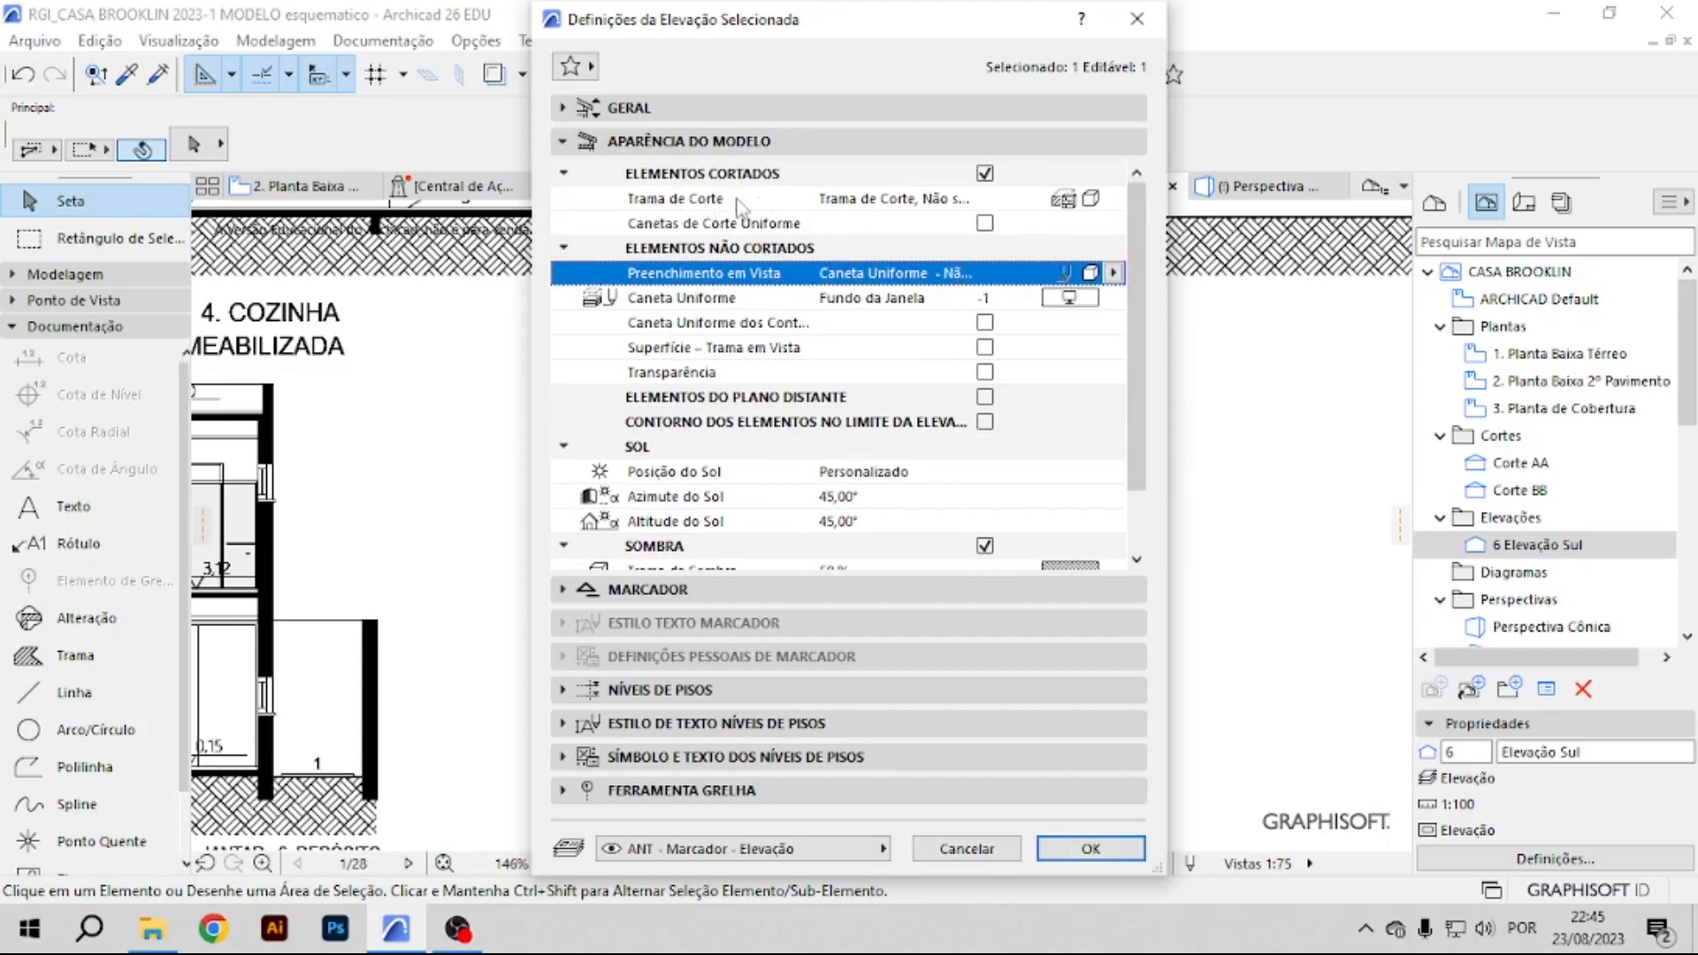
{"action": "left_click", "coordinate": [1084, 200]}
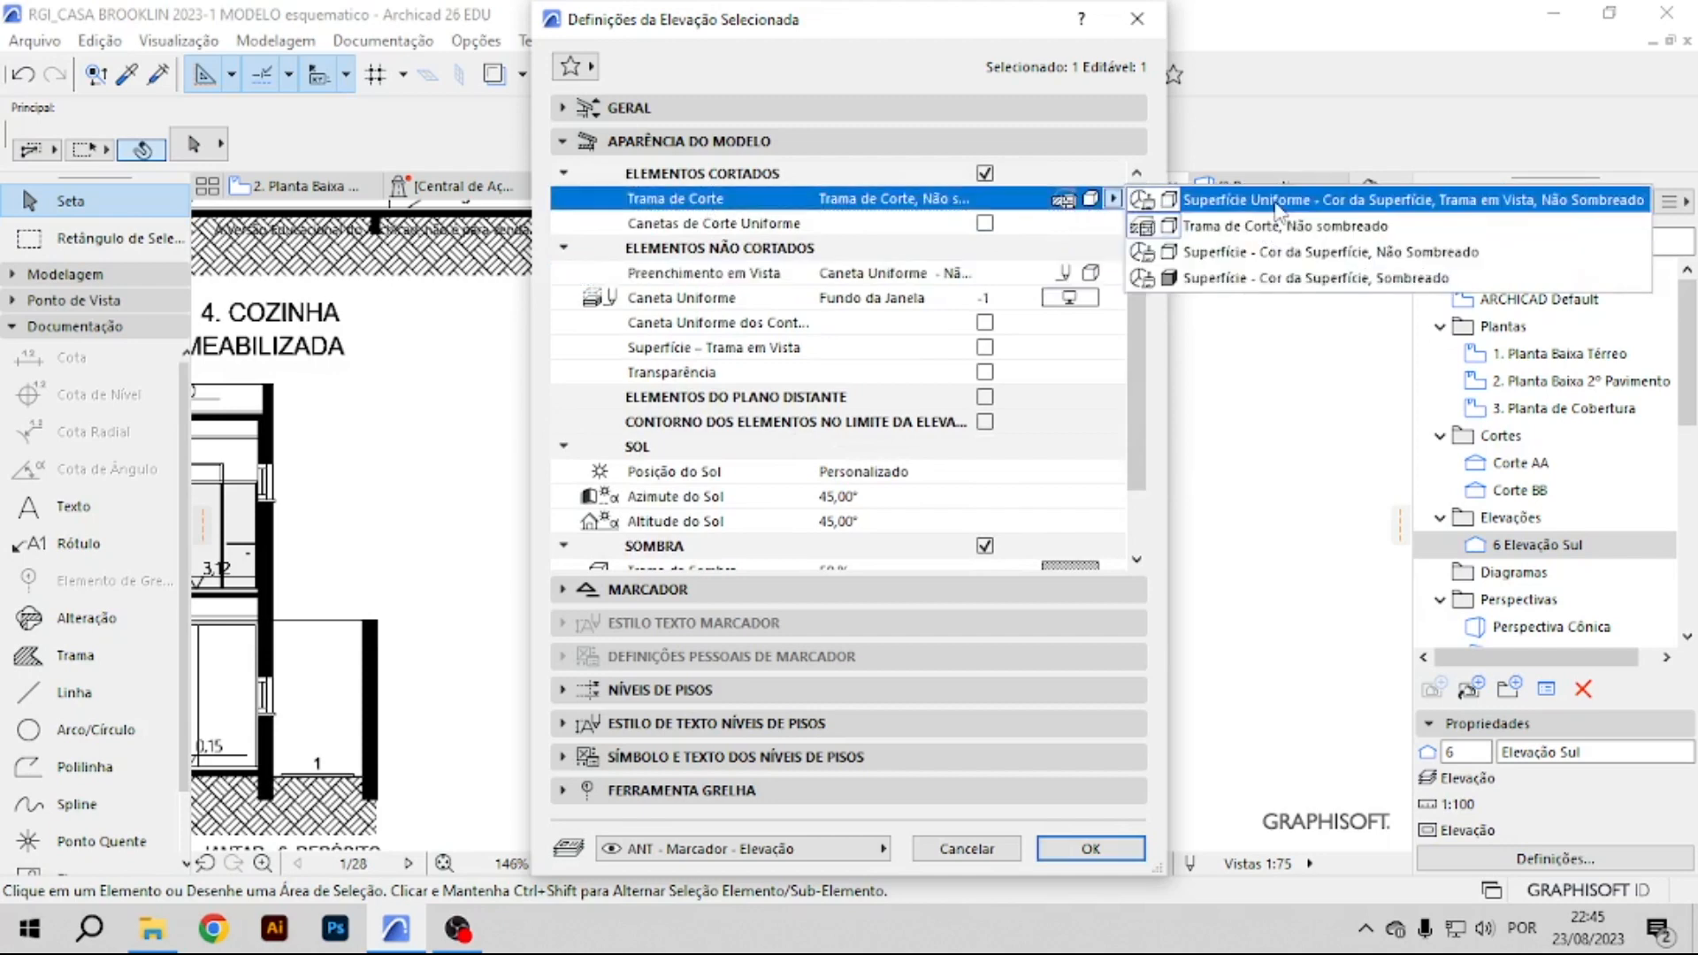
{"action": "left_click", "coordinate": [1277, 201]}
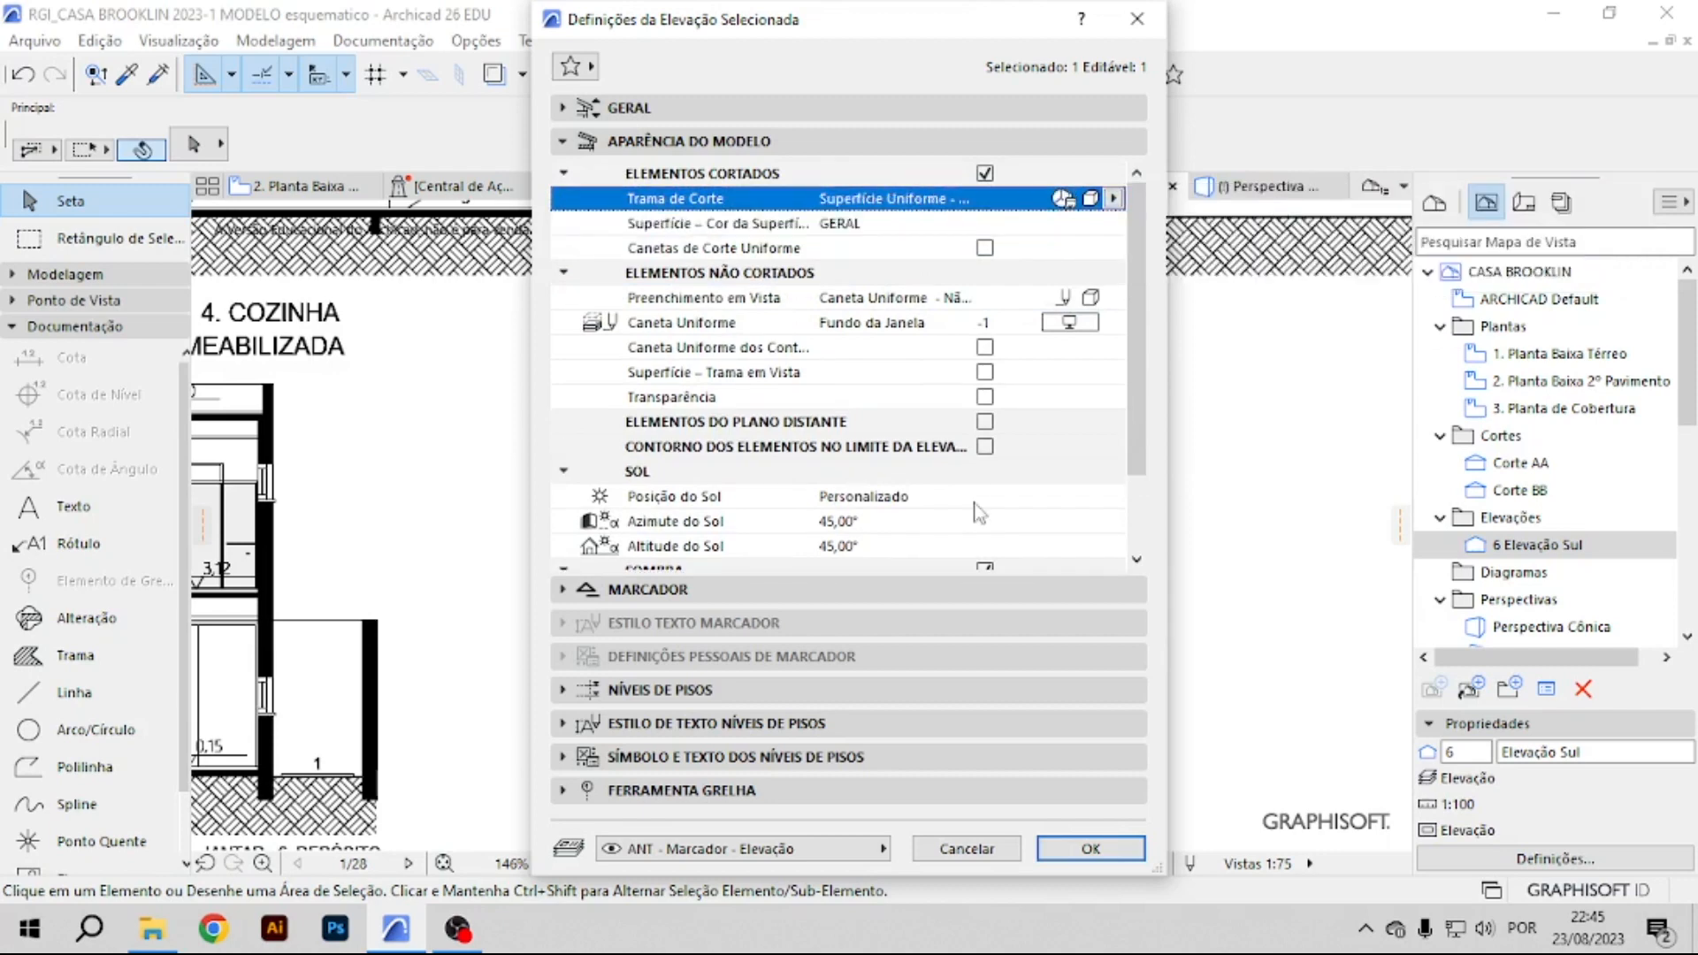
{"action": "left_click", "coordinate": [1092, 851]}
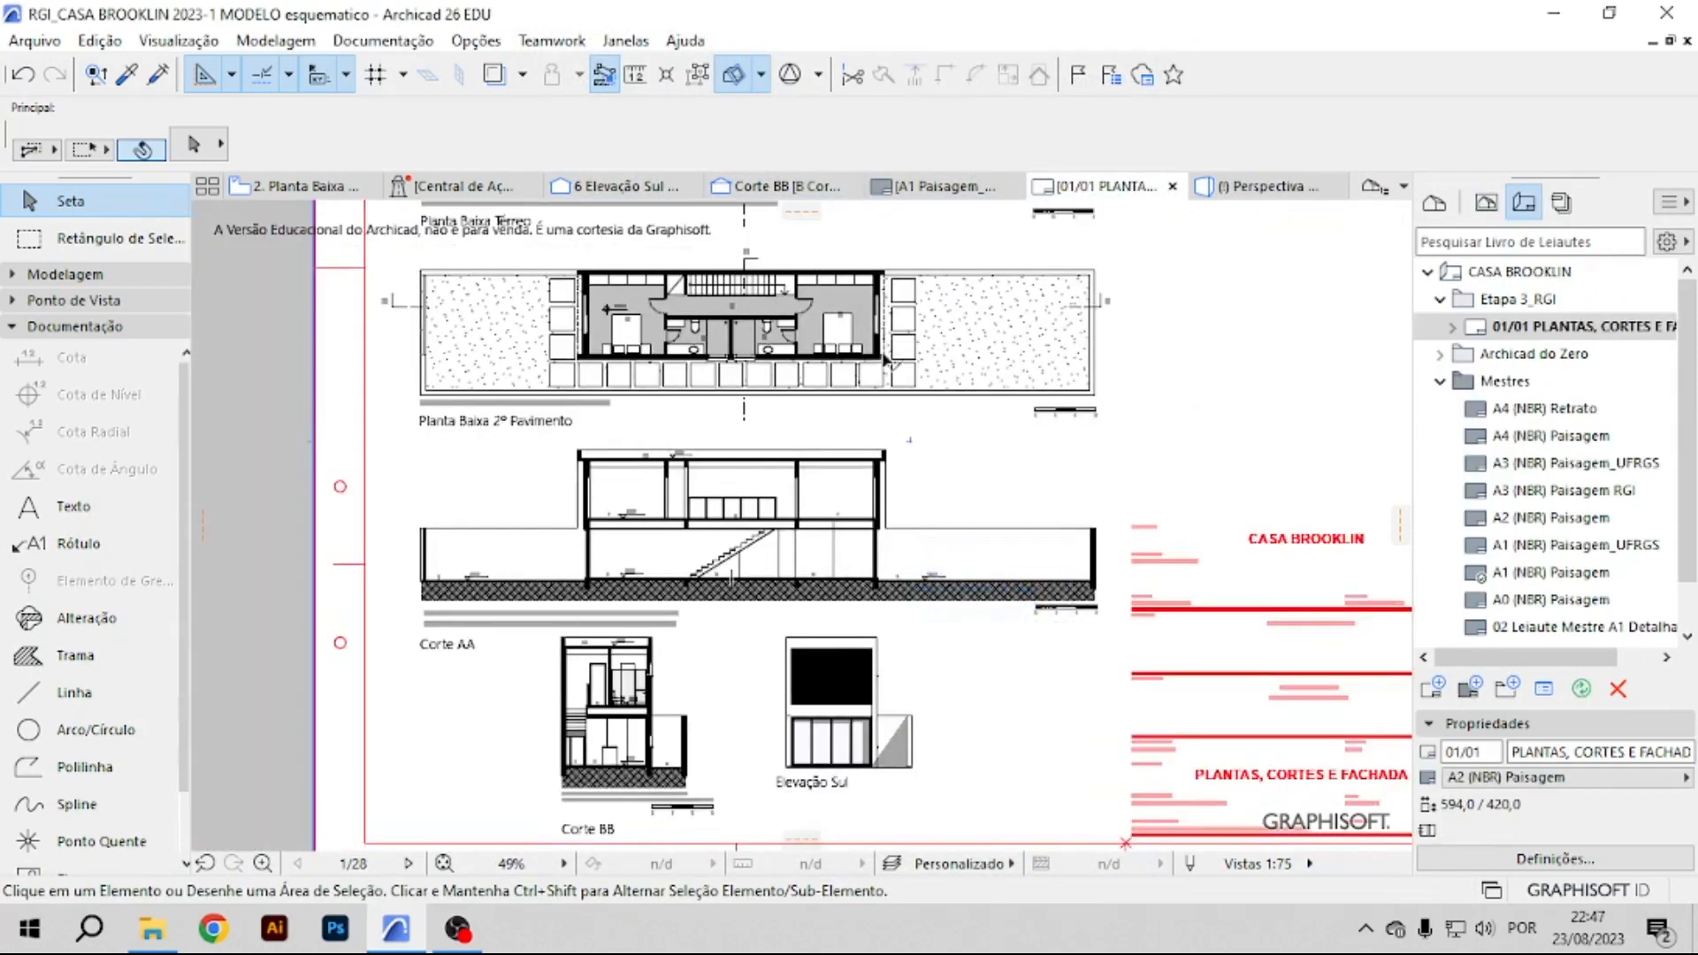
Review the plans, sections, elevation and title block across the whole layout sheet.
{"action": "middle_click_drag", "start_coordinate": [892, 375], "coordinate": [903, 603]}
{"action": "scroll", "coordinate": [729, 282], "scroll_direction": "up", "scroll_amount": 2}
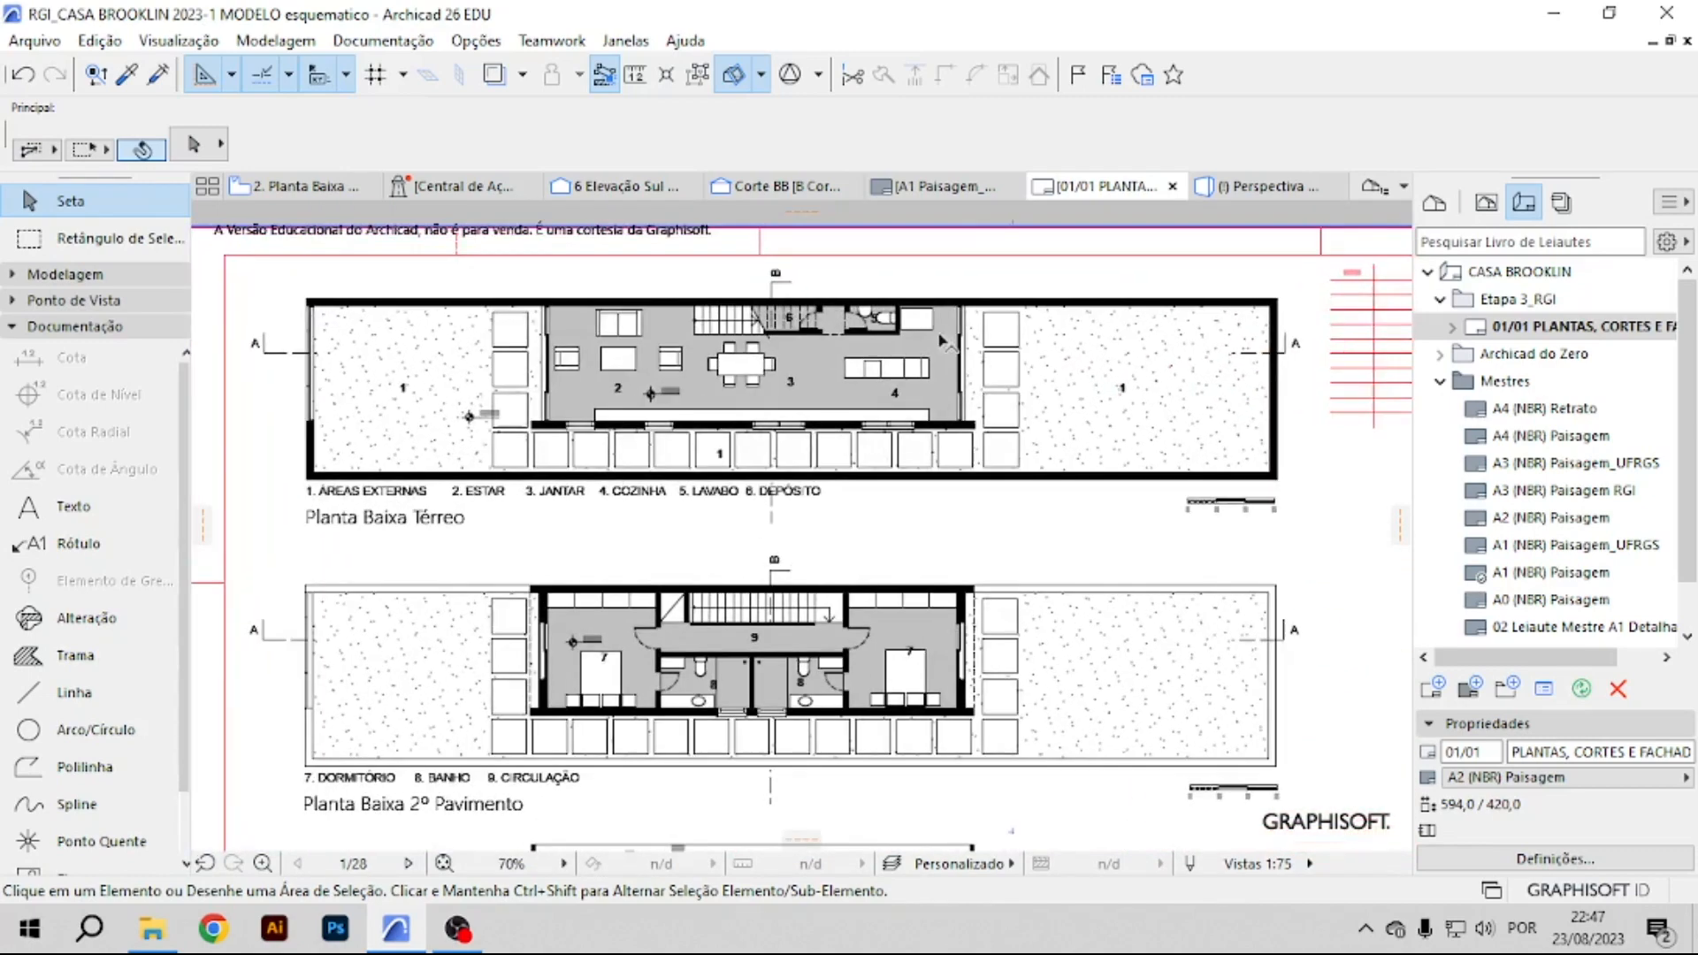
{"action": "middle_click_drag", "start_coordinate": [715, 766], "coordinate": [680, 419]}
{"action": "middle_click_drag", "start_coordinate": [648, 655], "coordinate": [637, 522]}
{"action": "scroll", "coordinate": [406, 347], "scroll_direction": "down", "scroll_amount": 1}
{"action": "scroll", "coordinate": [405, 347], "scroll_direction": "down", "scroll_amount": 2}
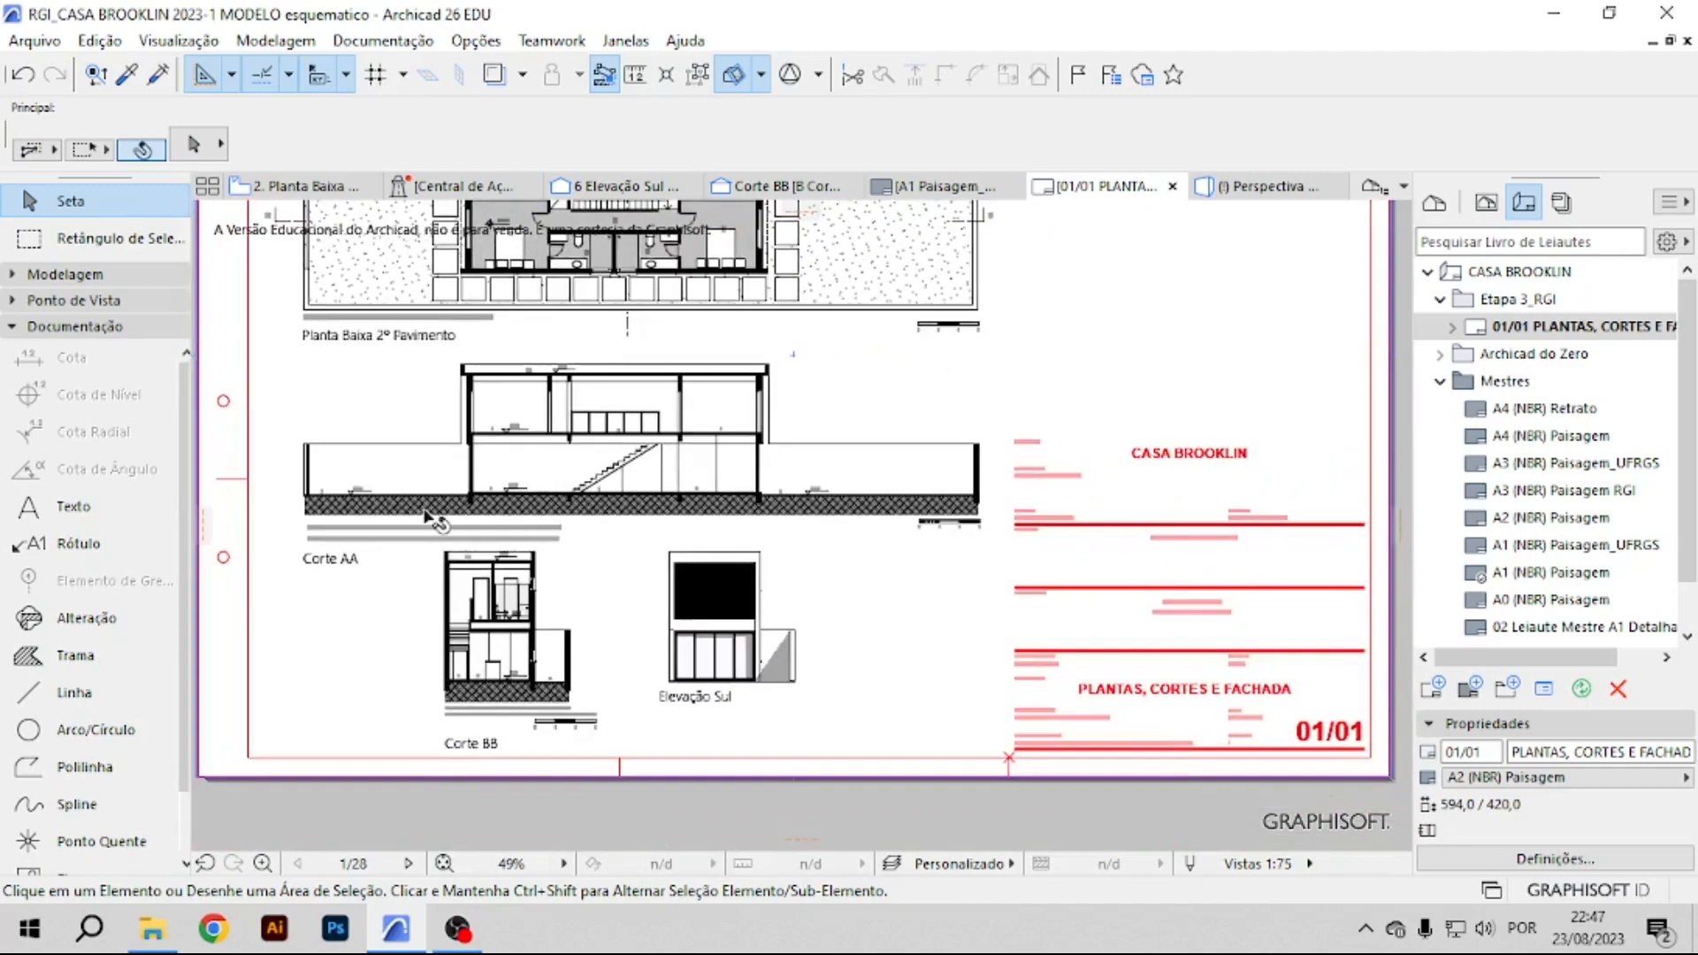
{"action": "scroll", "coordinate": [1084, 655], "scroll_direction": "up", "scroll_amount": 3}
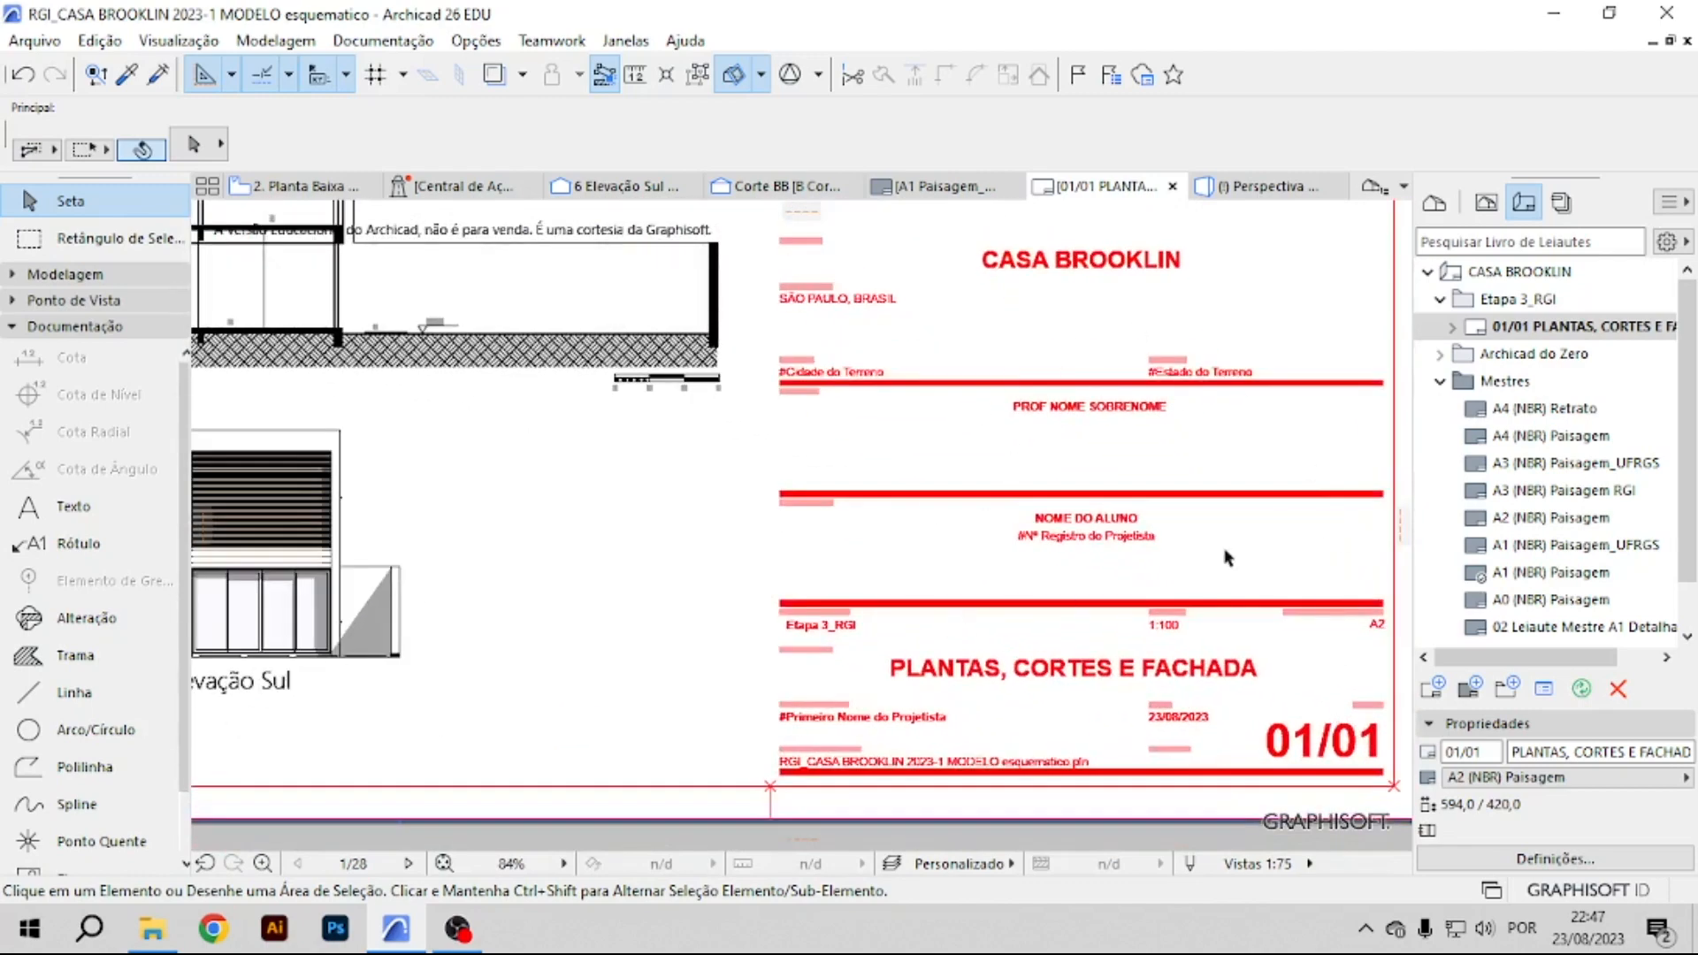
{"action": "middle_click_drag", "start_coordinate": [1054, 545], "coordinate": [832, 558]}
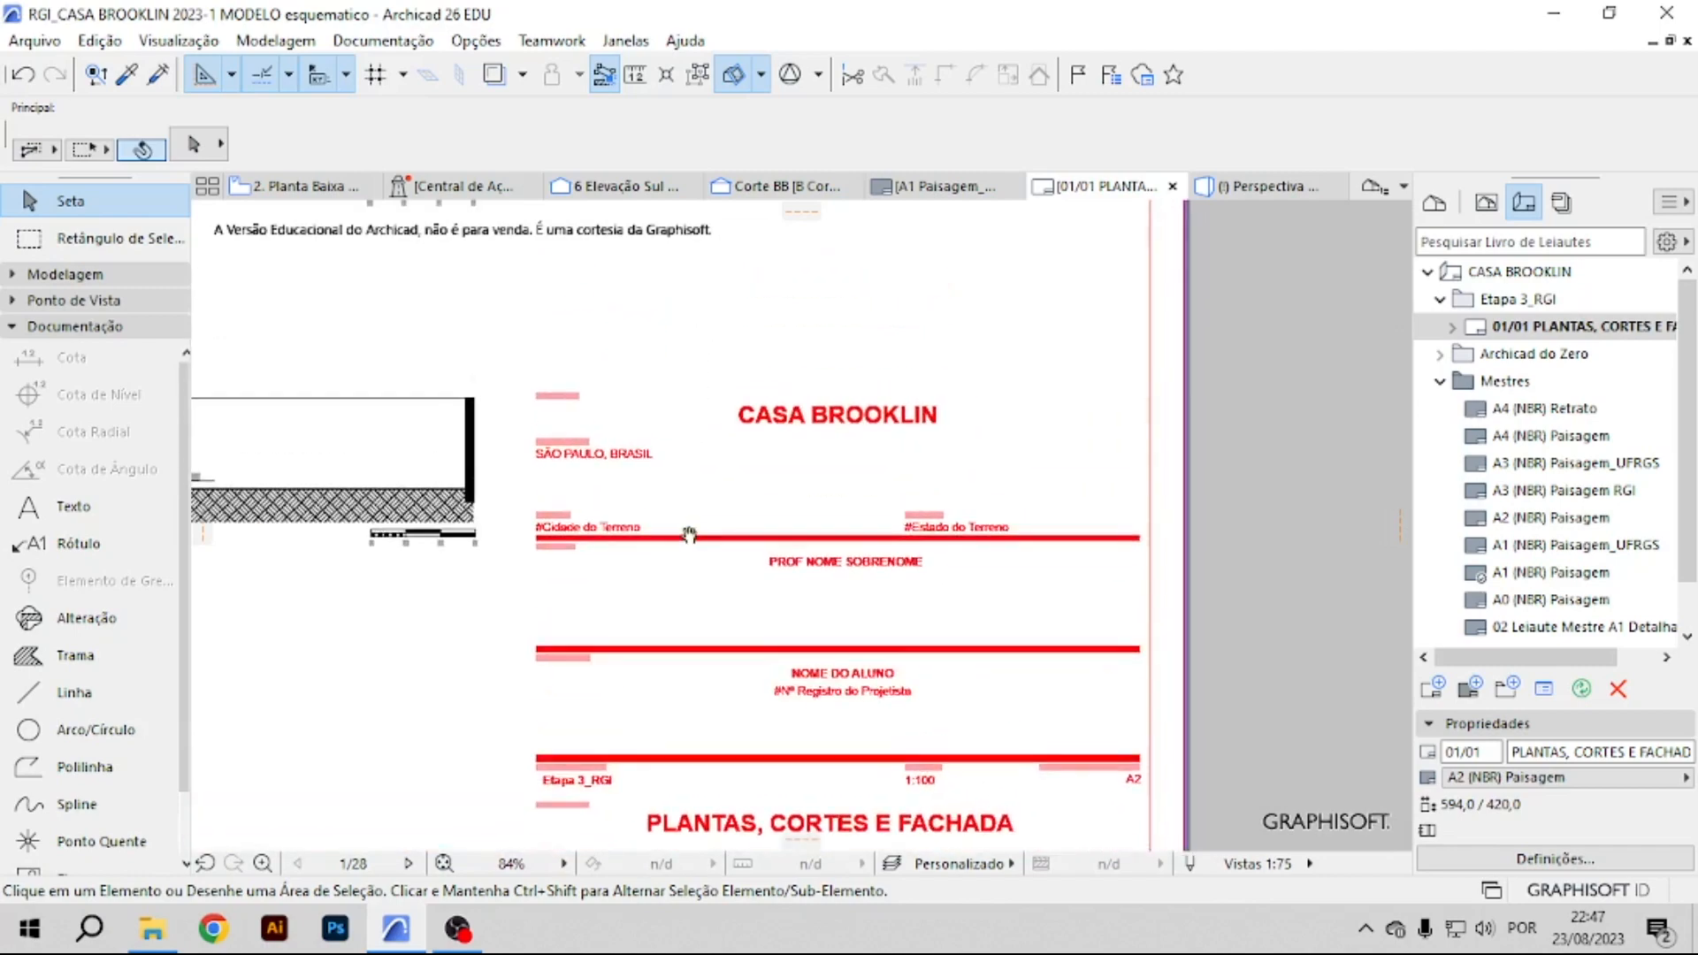
{"action": "scroll", "coordinate": [1174, 628], "scroll_direction": "down", "scroll_amount": 3}
{"action": "scroll", "coordinate": [1164, 617], "scroll_direction": "down", "scroll_amount": 1}
{"action": "middle_click_drag", "start_coordinate": [794, 474], "coordinate": [910, 559]}
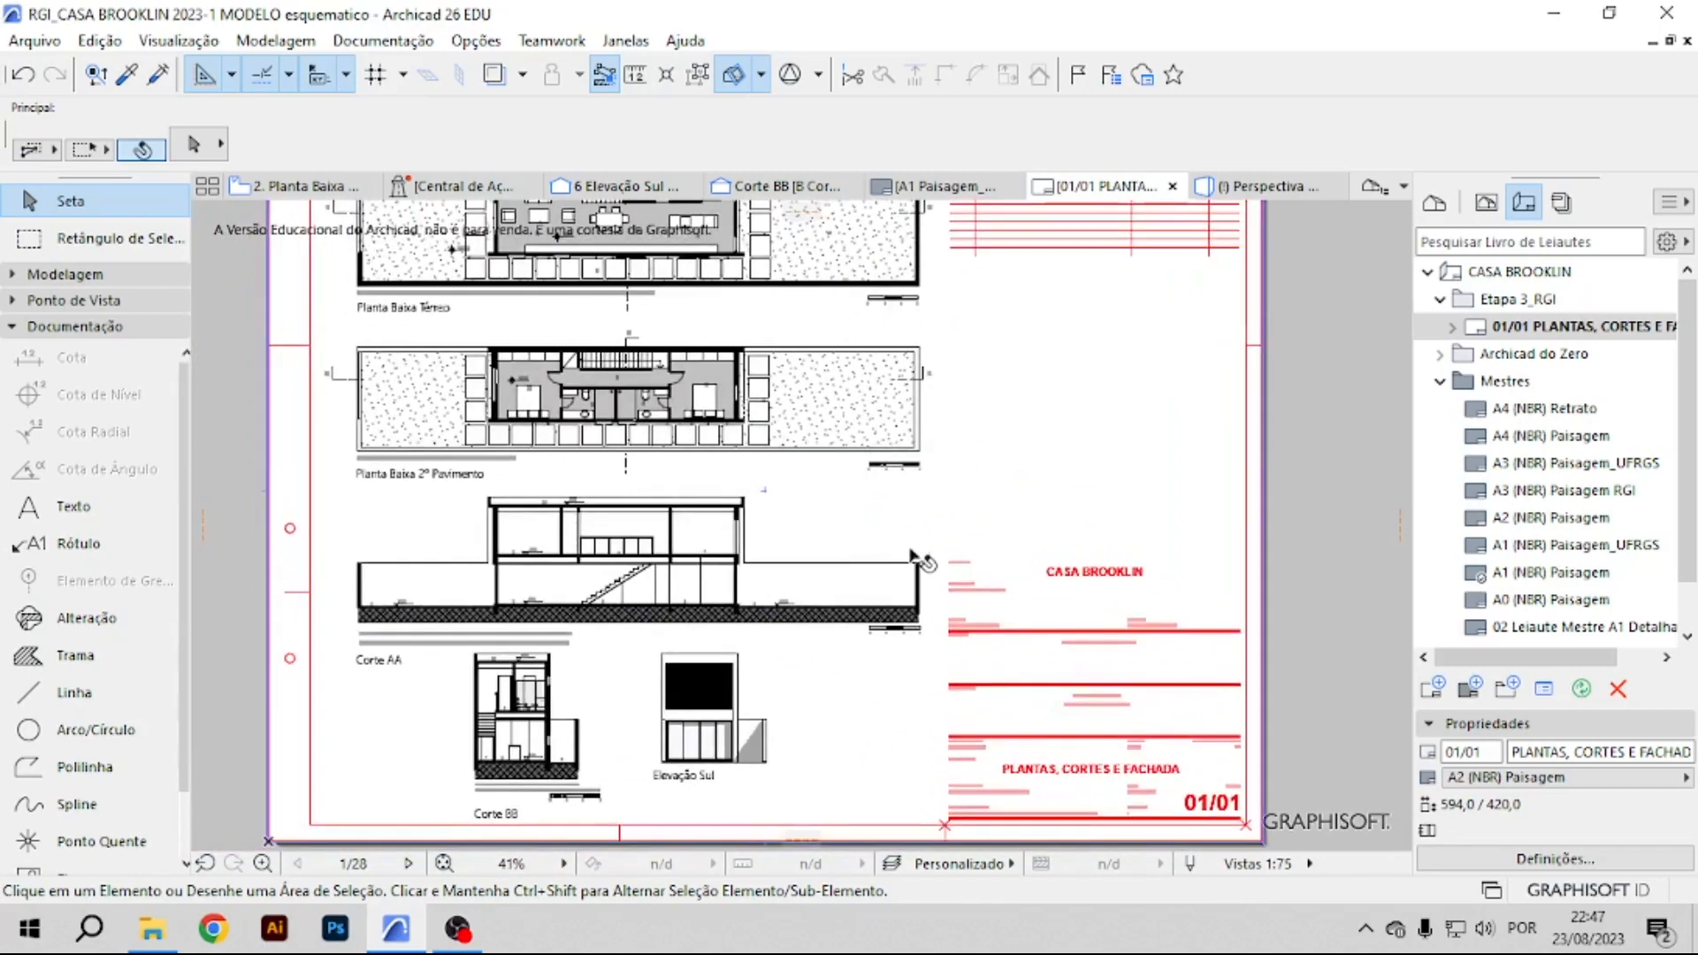
{"action": "scroll", "coordinate": [912, 555], "scroll_direction": "down", "scroll_amount": 1}
{"action": "middle_click_drag", "start_coordinate": [880, 422], "coordinate": [908, 464]}
Open the layout's print settings and set the Adobe PDF paper size to A2.
{"action": "left_click", "coordinate": [34, 41]}
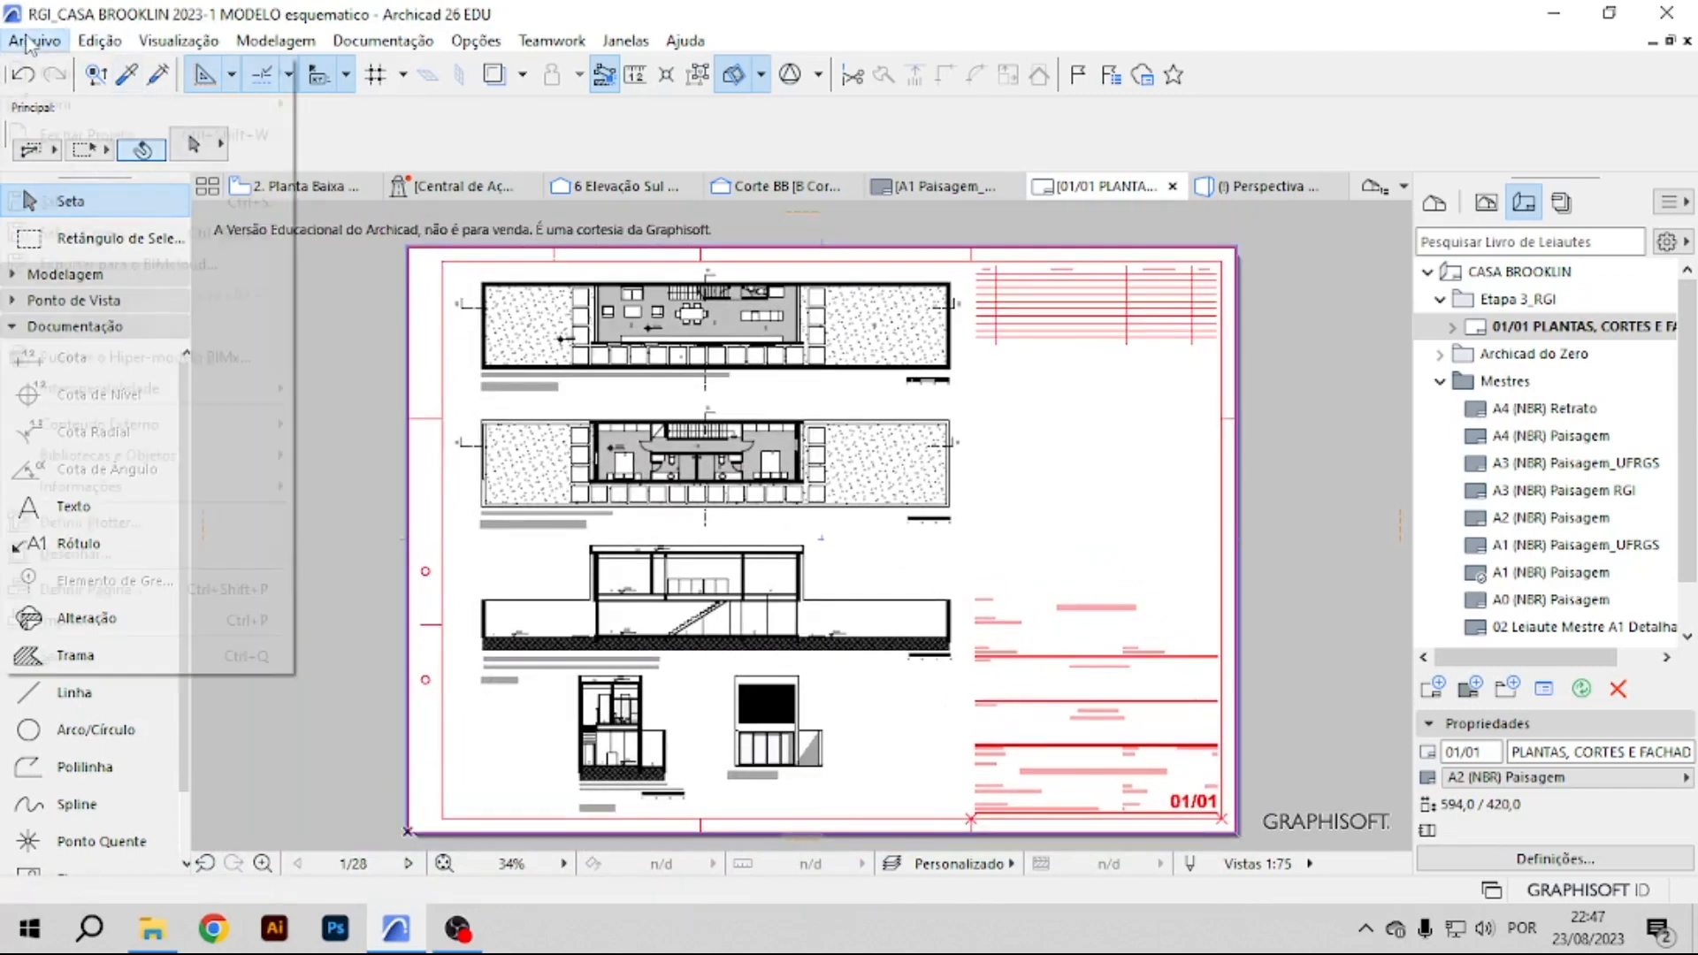
{"action": "left_click", "coordinate": [113, 612]}
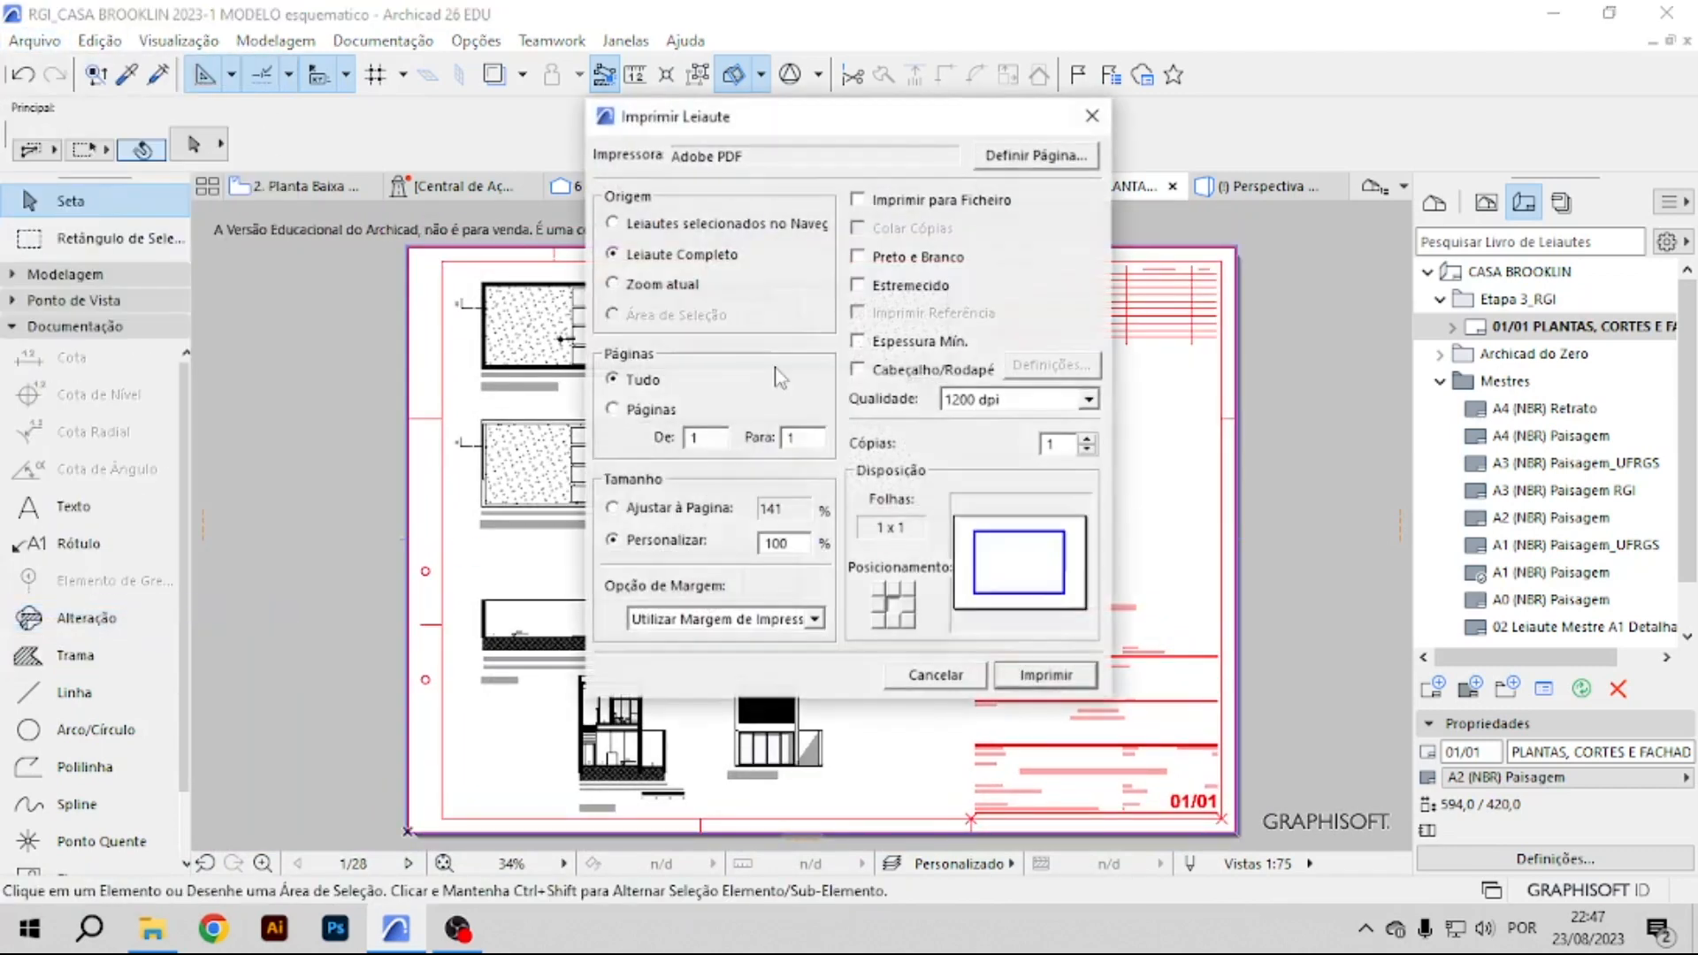
{"action": "left_click", "coordinate": [1017, 158]}
{"action": "left_click", "coordinate": [565, 446]}
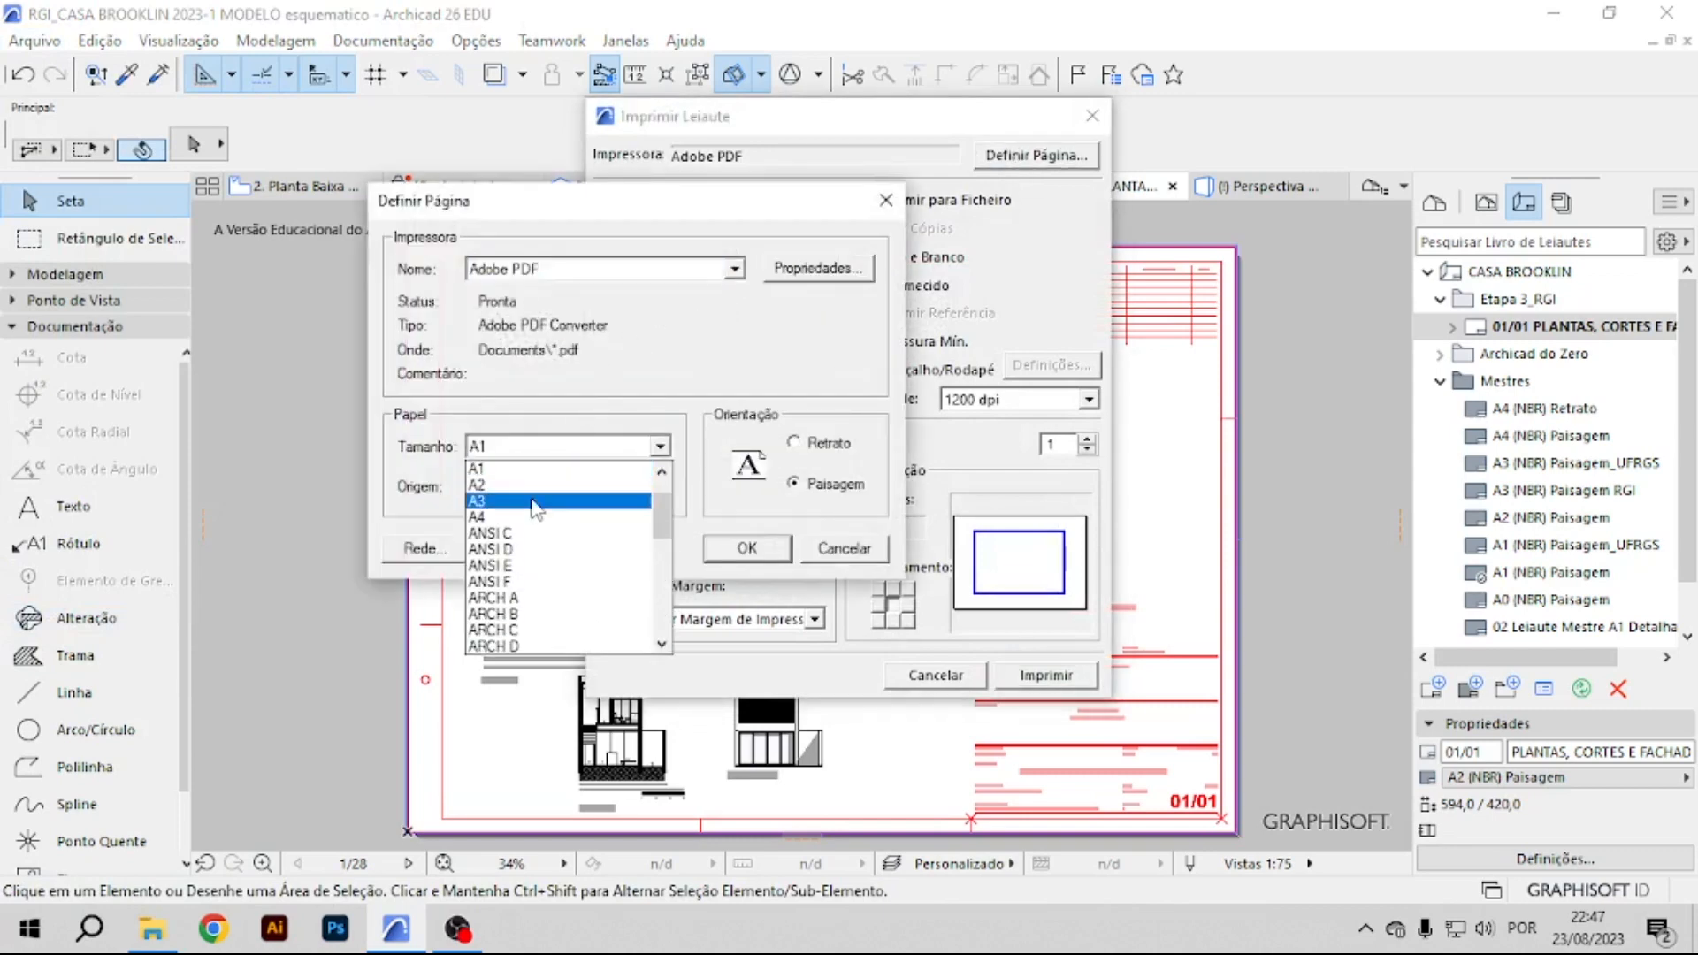
{"action": "left_click", "coordinate": [536, 485]}
{"action": "left_click", "coordinate": [712, 550]}
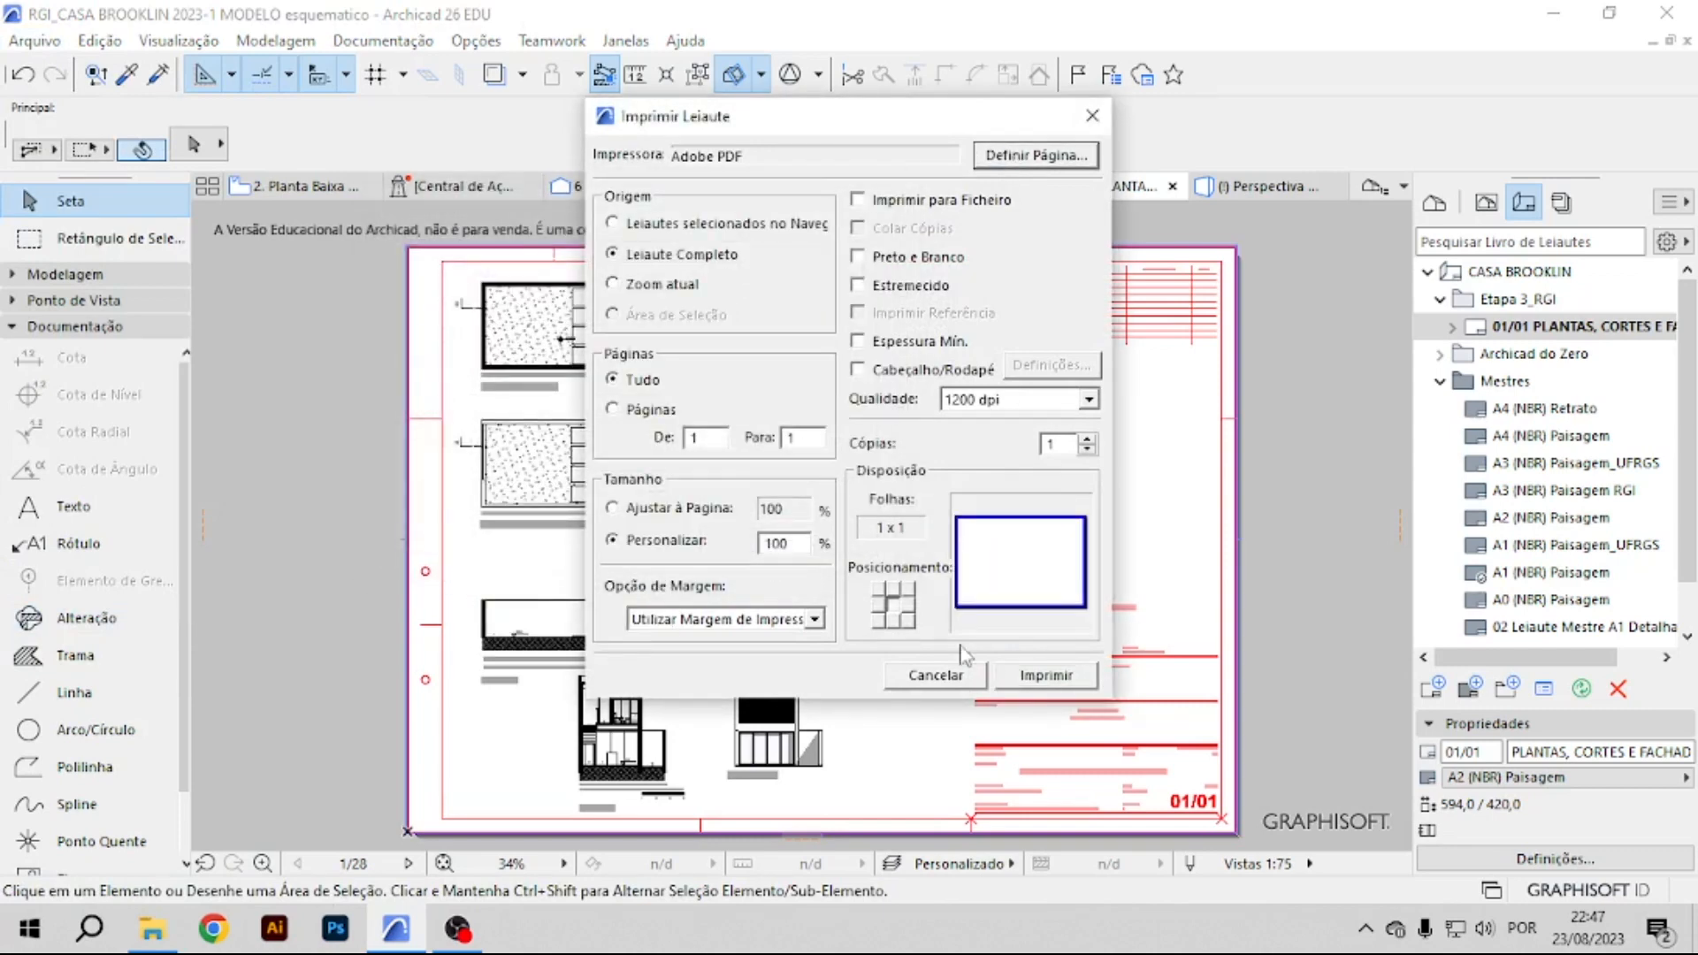
Print the layout to a PDF named 01_01 PLANTAS, CORTES E FACHADA _ Leiaute, saved in Área de Trabalho.
{"action": "left_click", "coordinate": [1030, 676]}
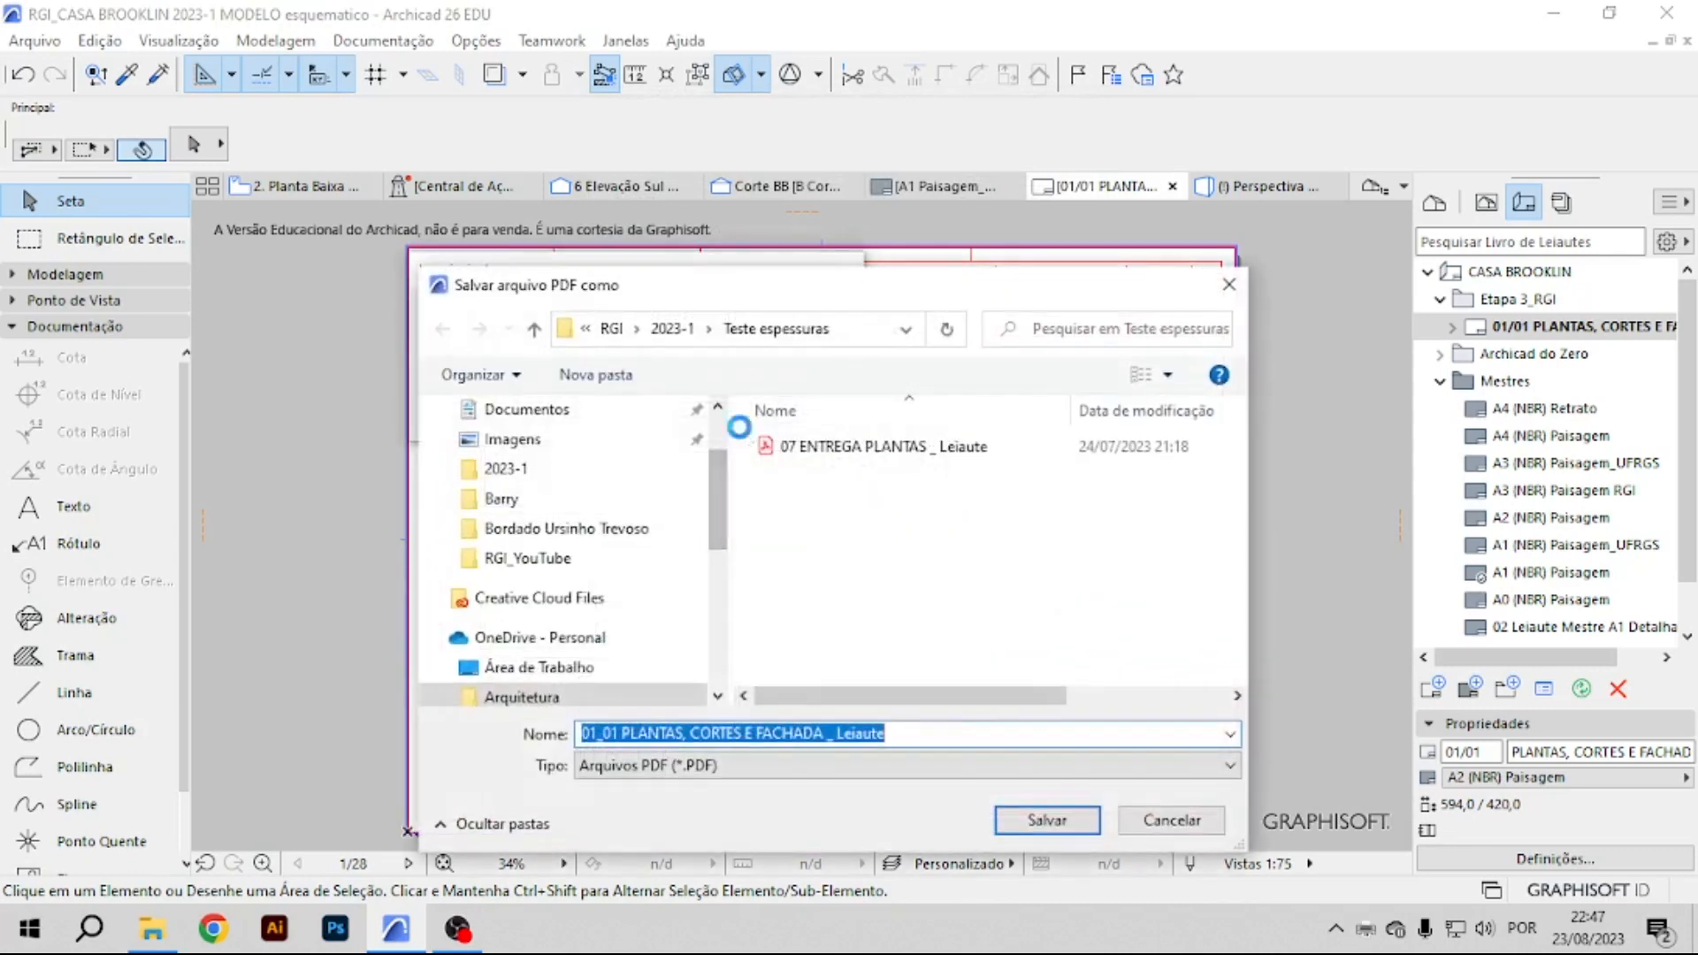
{"action": "scroll", "coordinate": [715, 431], "scroll_direction": "up", "scroll_amount": 2}
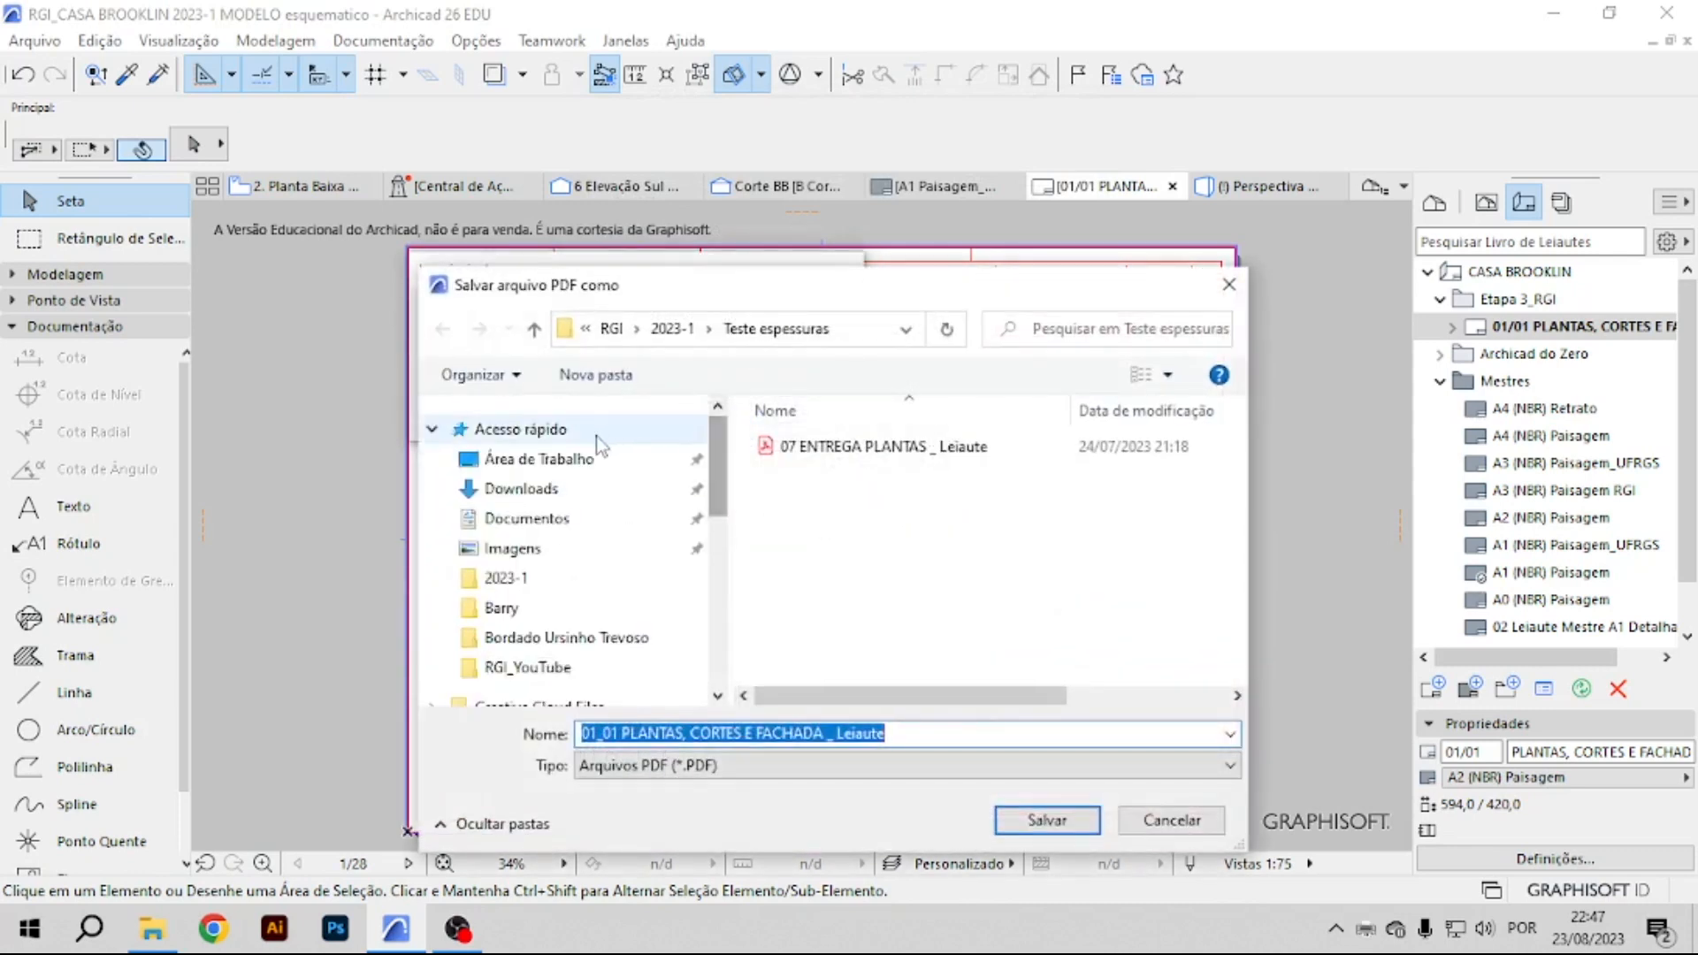
{"action": "left_click", "coordinate": [539, 459]}
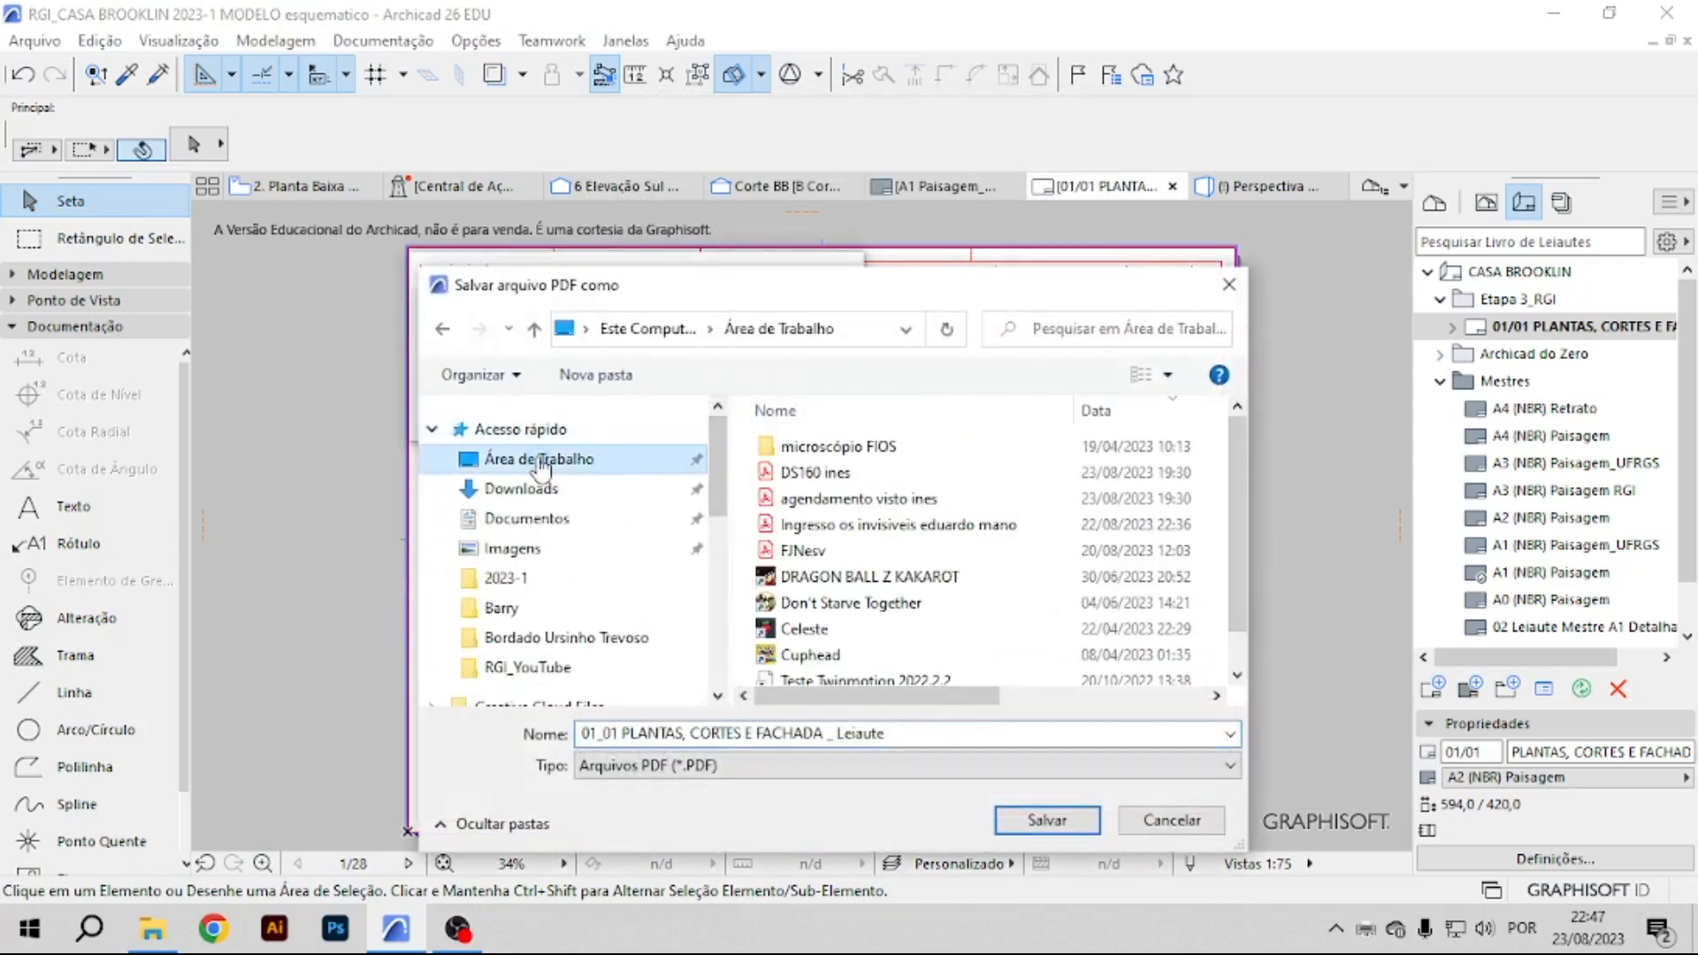
{"action": "left_click", "coordinate": [1047, 821]}
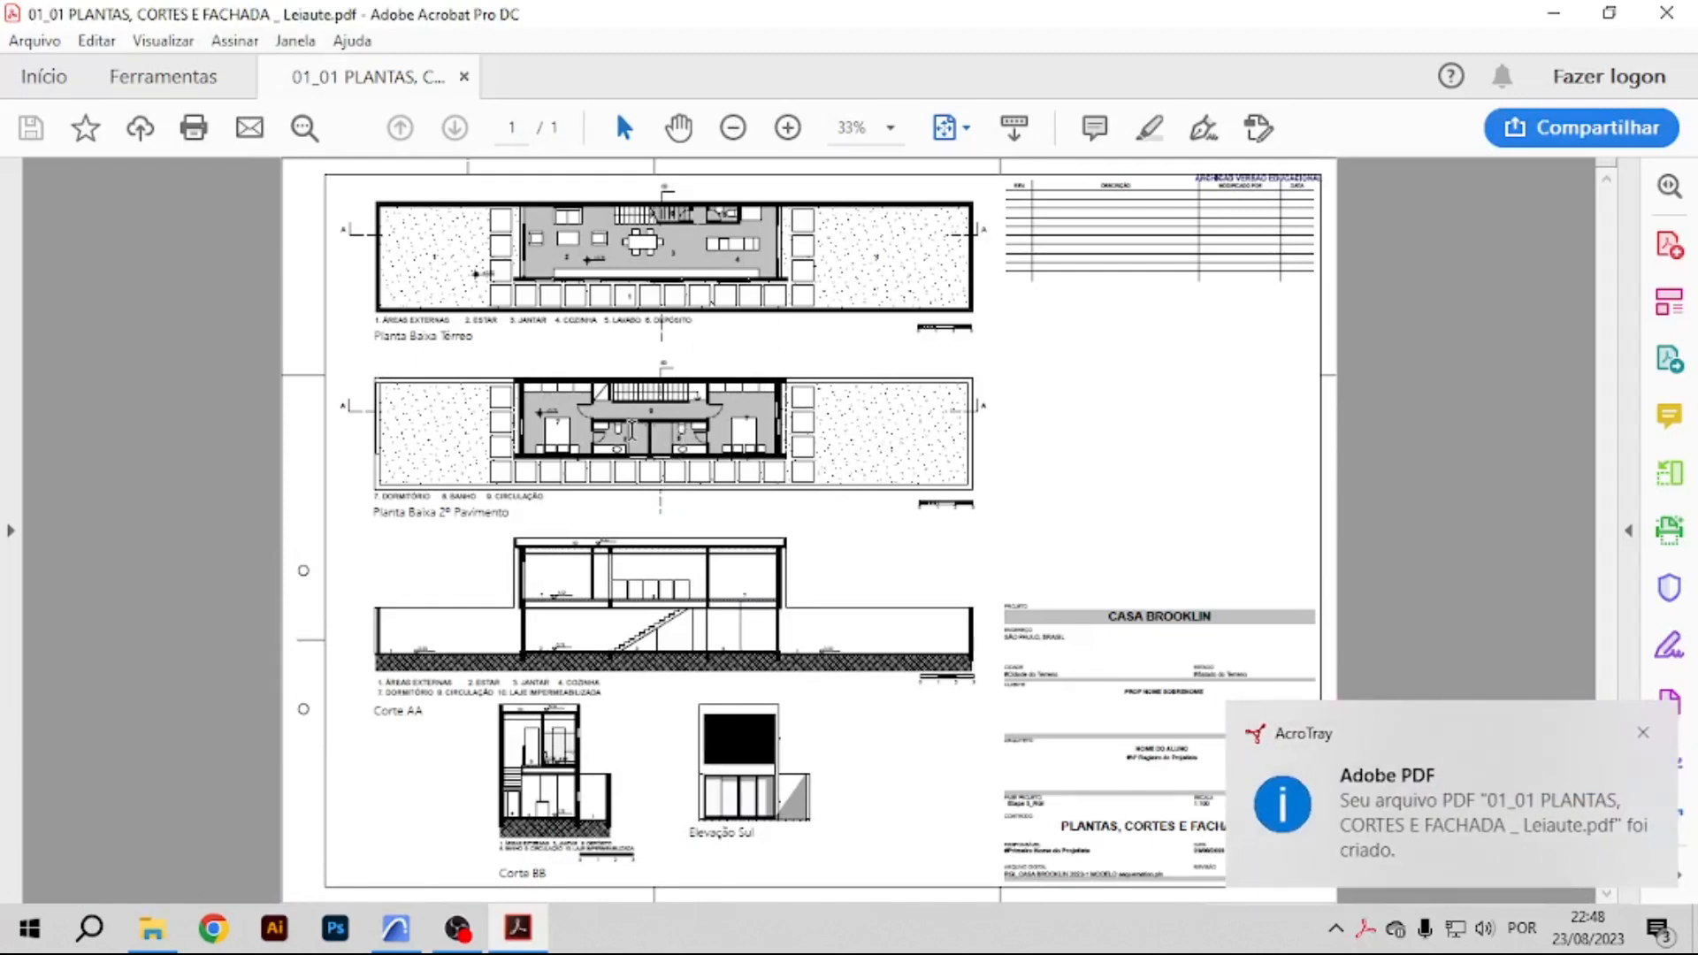
Inspect the sections and the south elevation up close in the exported PDF, and return to the full sheet.
{"action": "scroll", "coordinate": [695, 560], "scroll_direction": "up", "scroll_amount": 5, "text": "ctrl"}
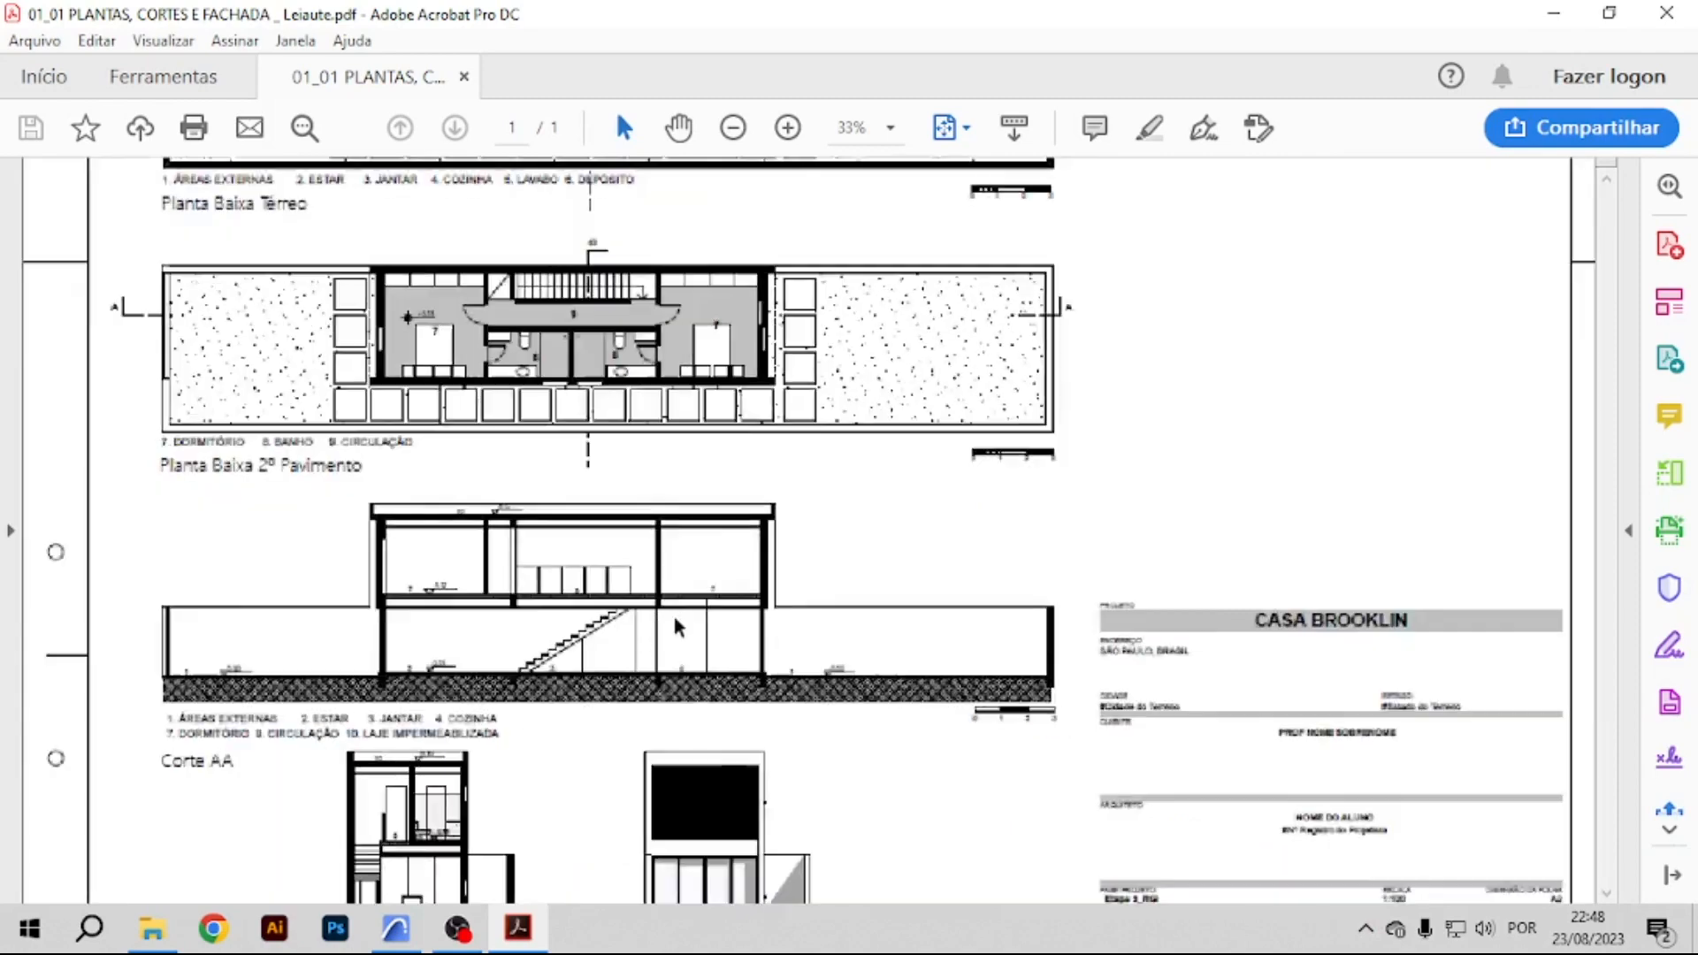
{"action": "scroll", "coordinate": [741, 275], "scroll_direction": "down", "scroll_amount": 3, "text": "ctrl"}
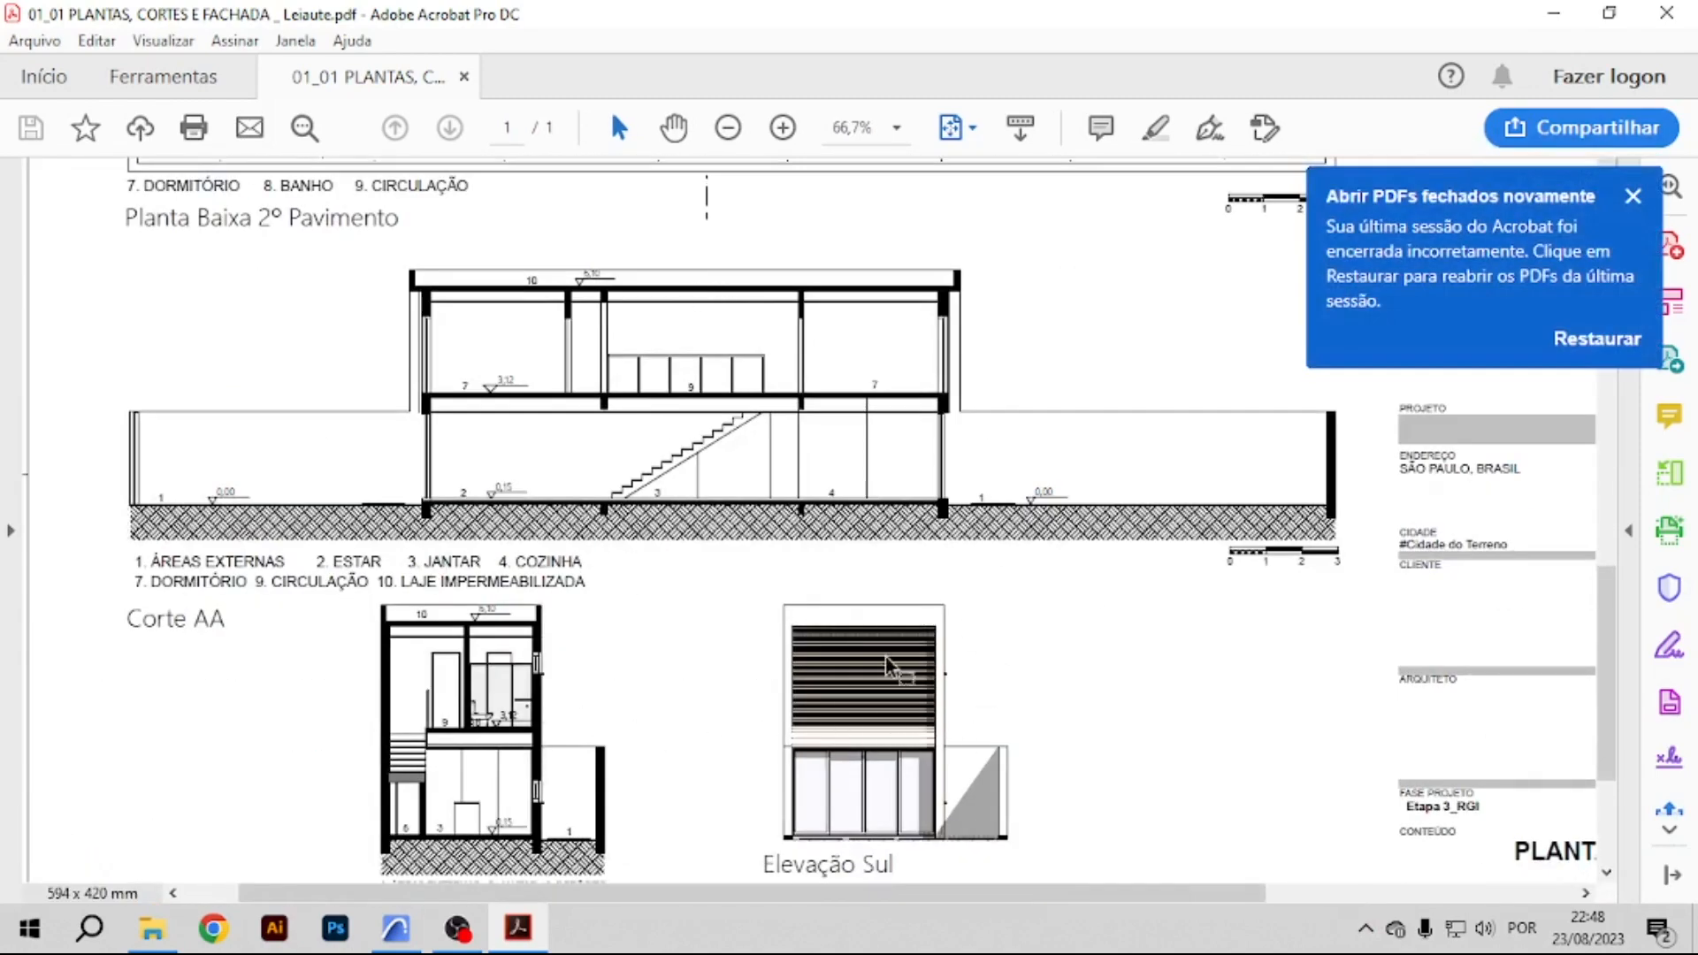
{"action": "scroll", "coordinate": [618, 671], "scroll_direction": "down", "scroll_amount": 2, "text": "ctrl"}
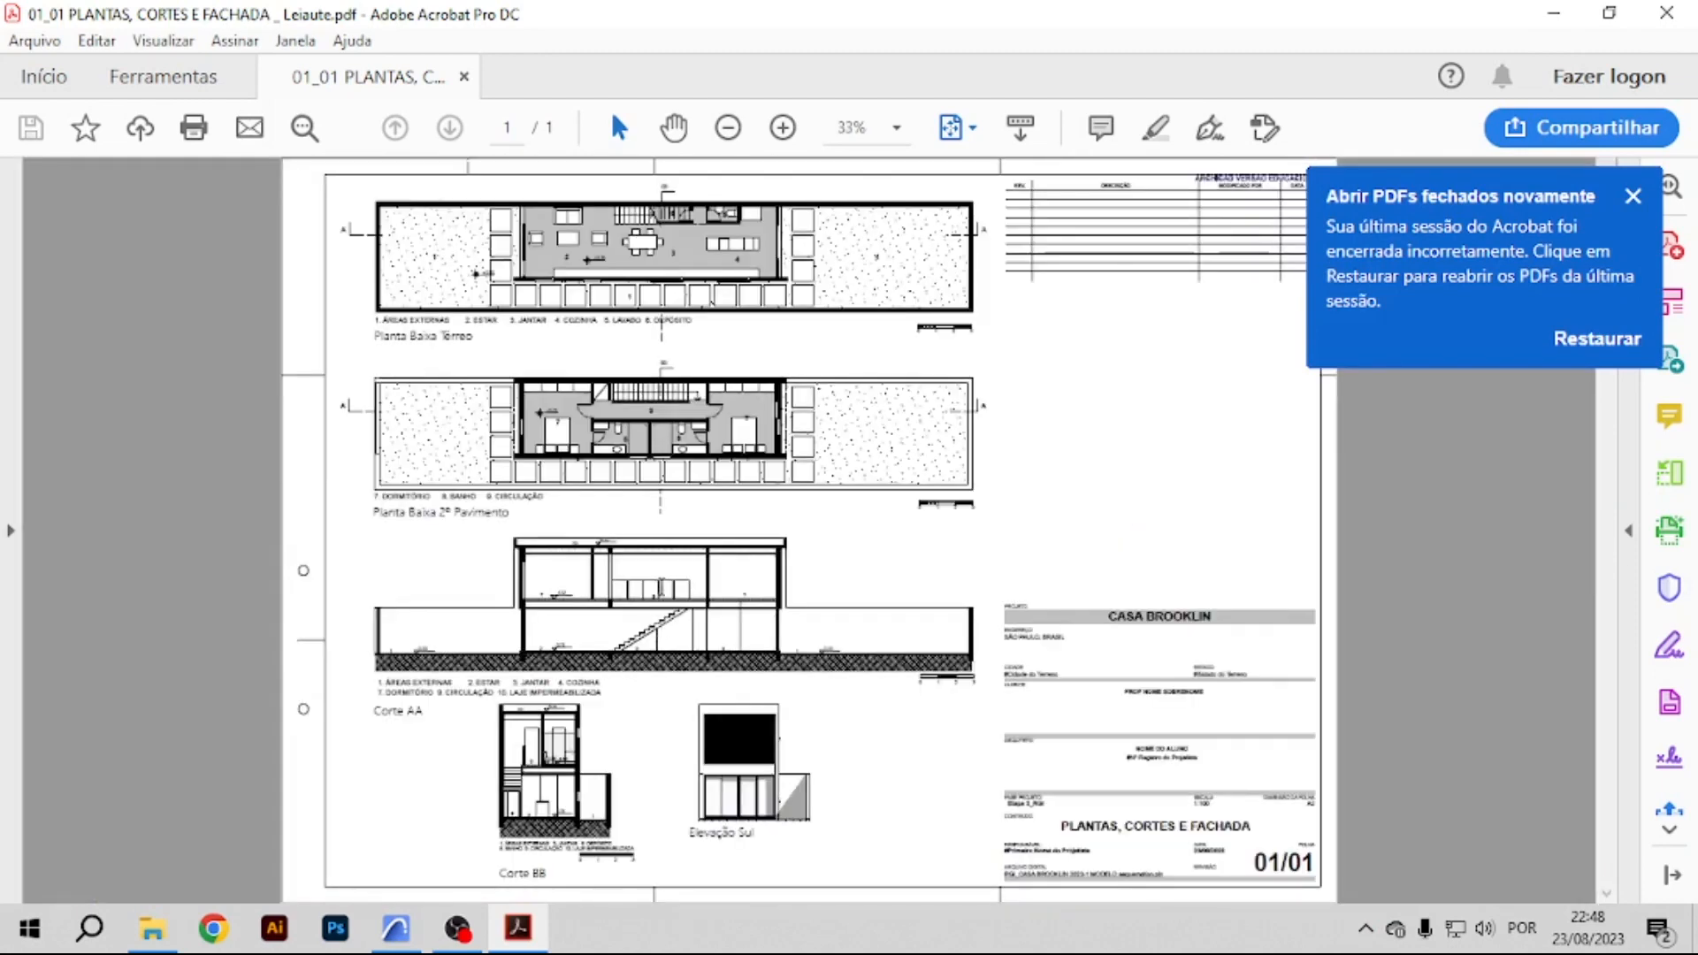